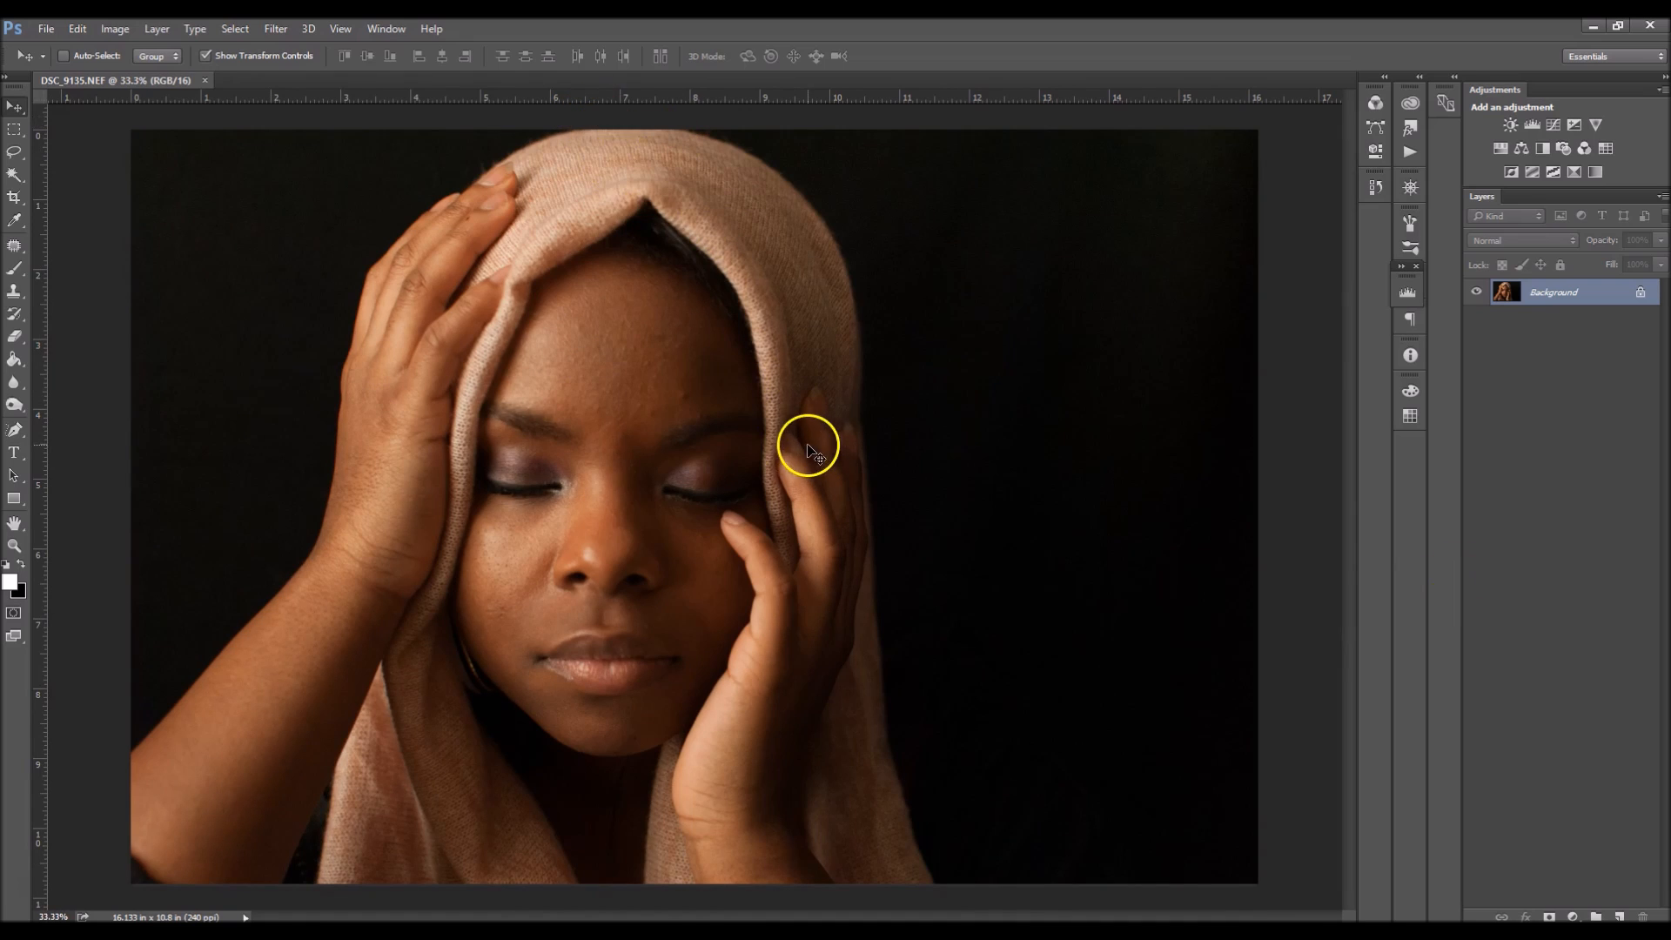
Heal a few blemishes on the forehead with the Spot Healing Brush, using the Content-Aware type.
{"action": "key", "text": "ctrl+plus"}
{"action": "key", "text": "ctrl+minus"}
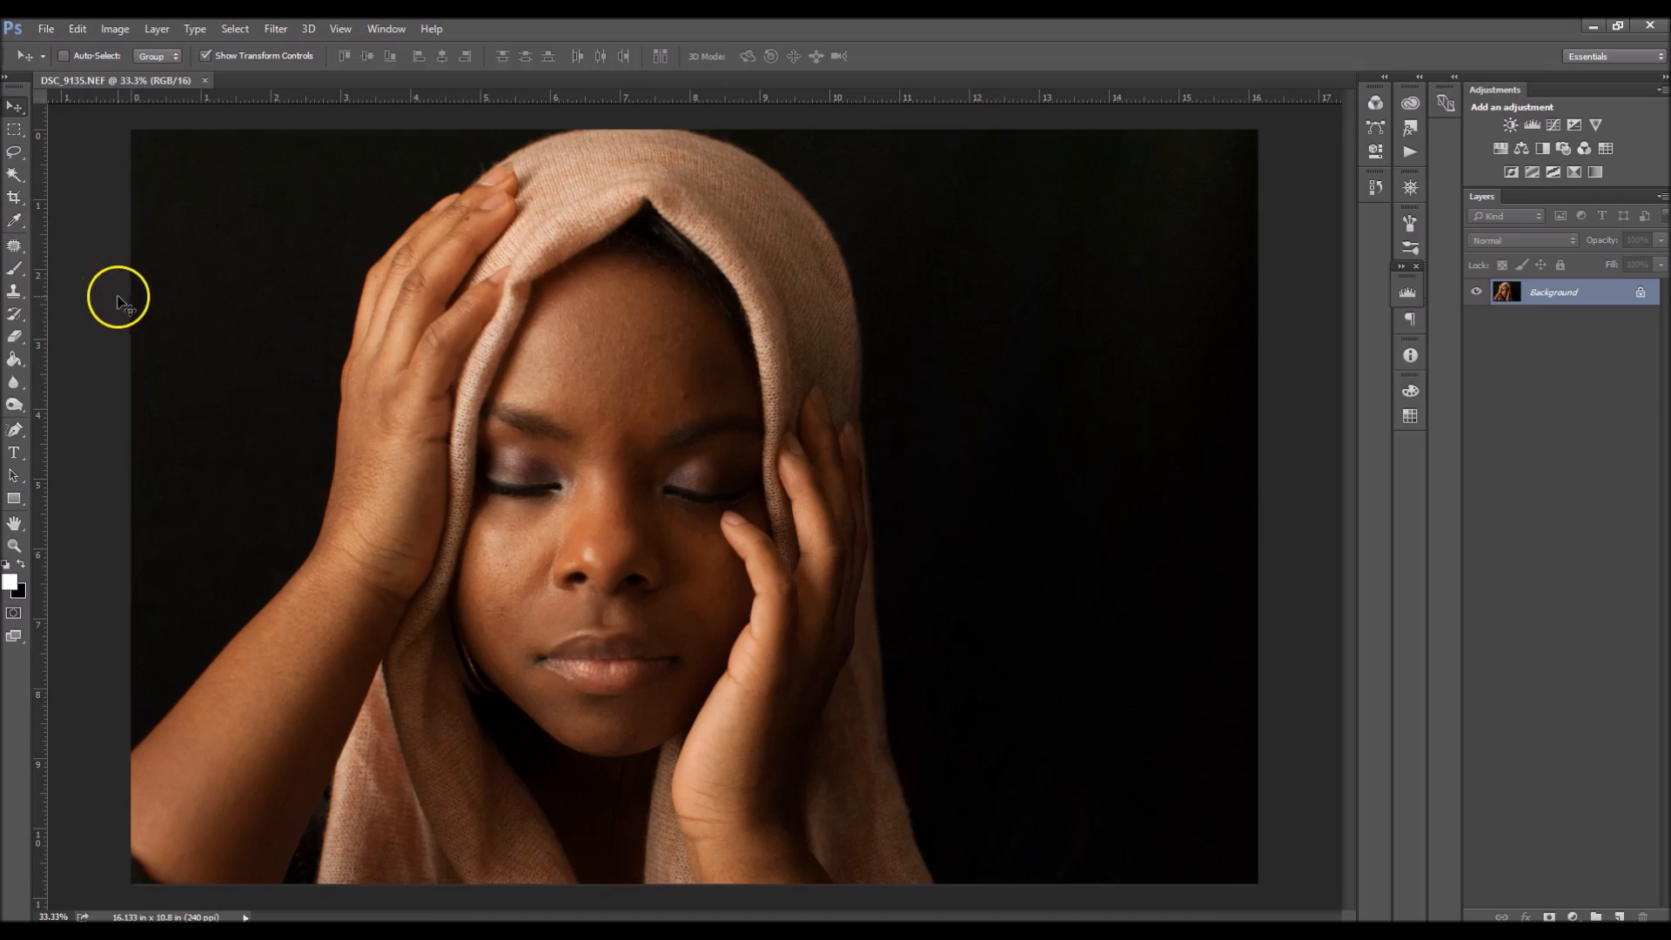
{"action": "left_click", "coordinate": [15, 249]}
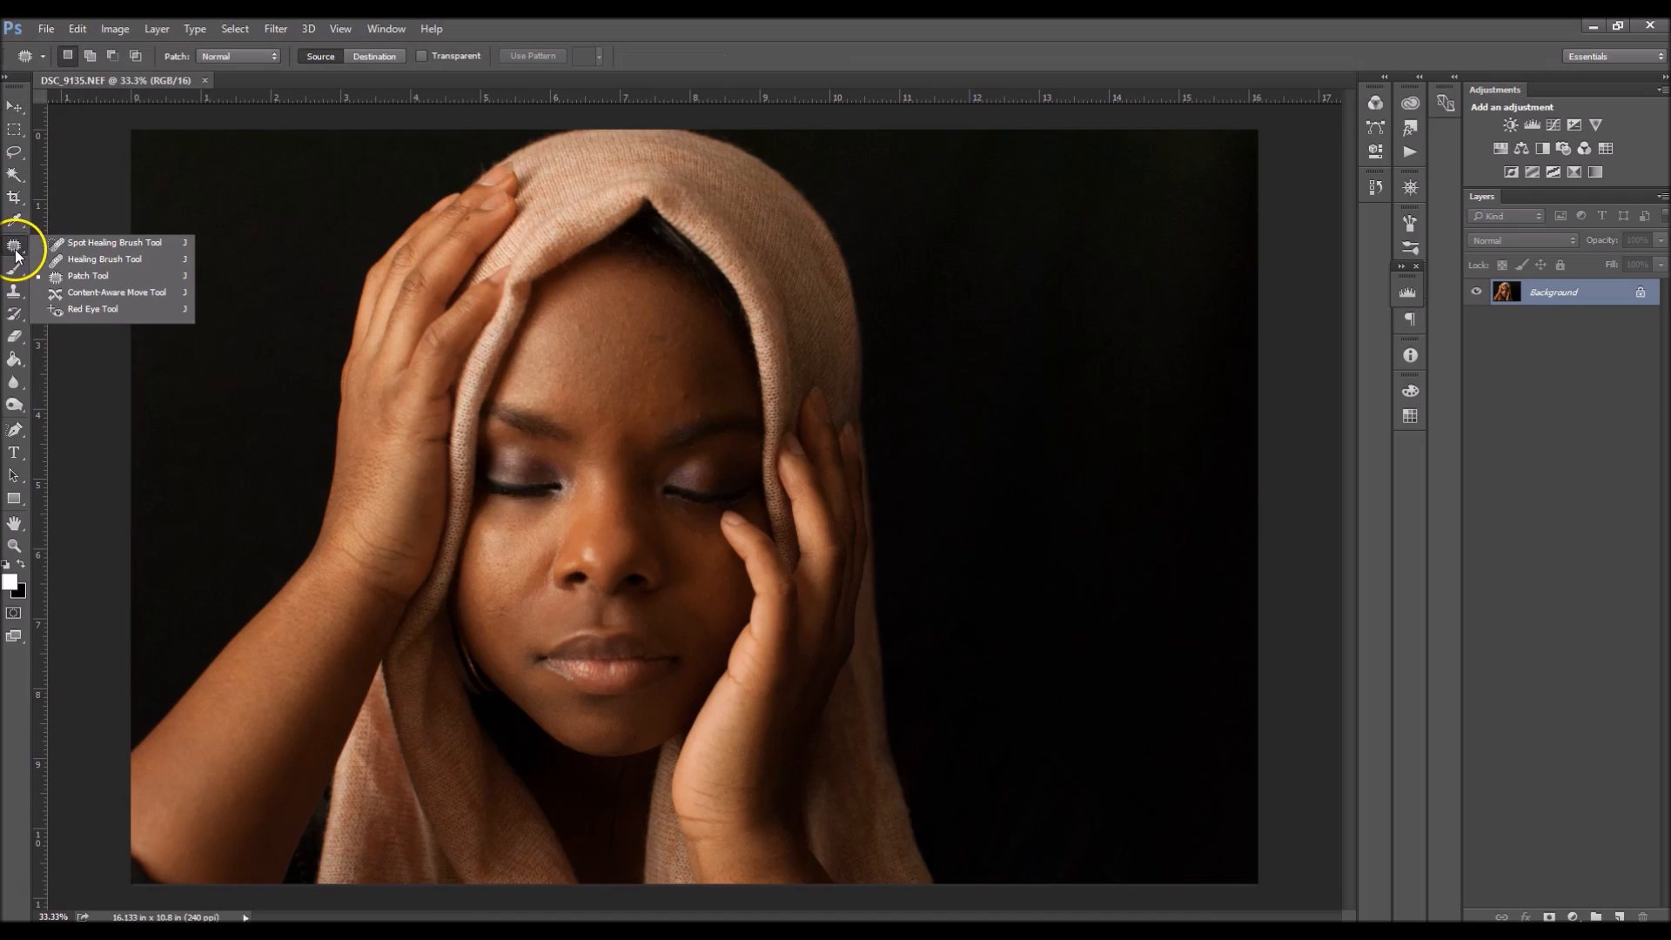
{"action": "left_click", "coordinate": [112, 248]}
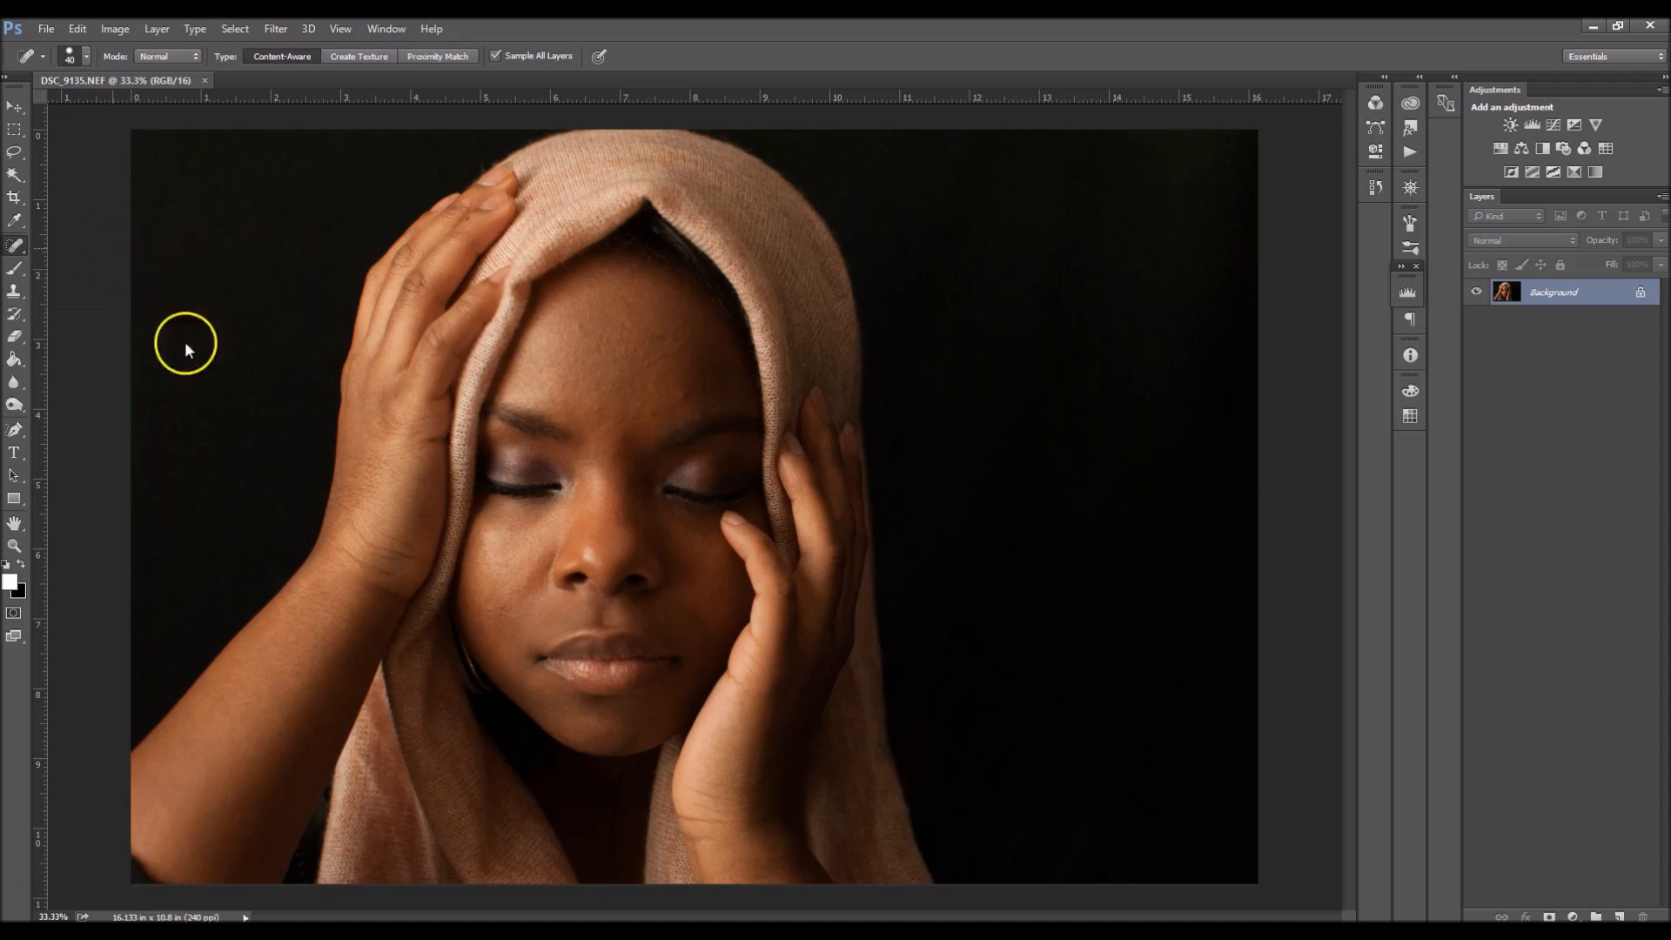
{"action": "key", "text": "ctrl+plus"}
{"action": "key", "text": "ctrl+plus"}
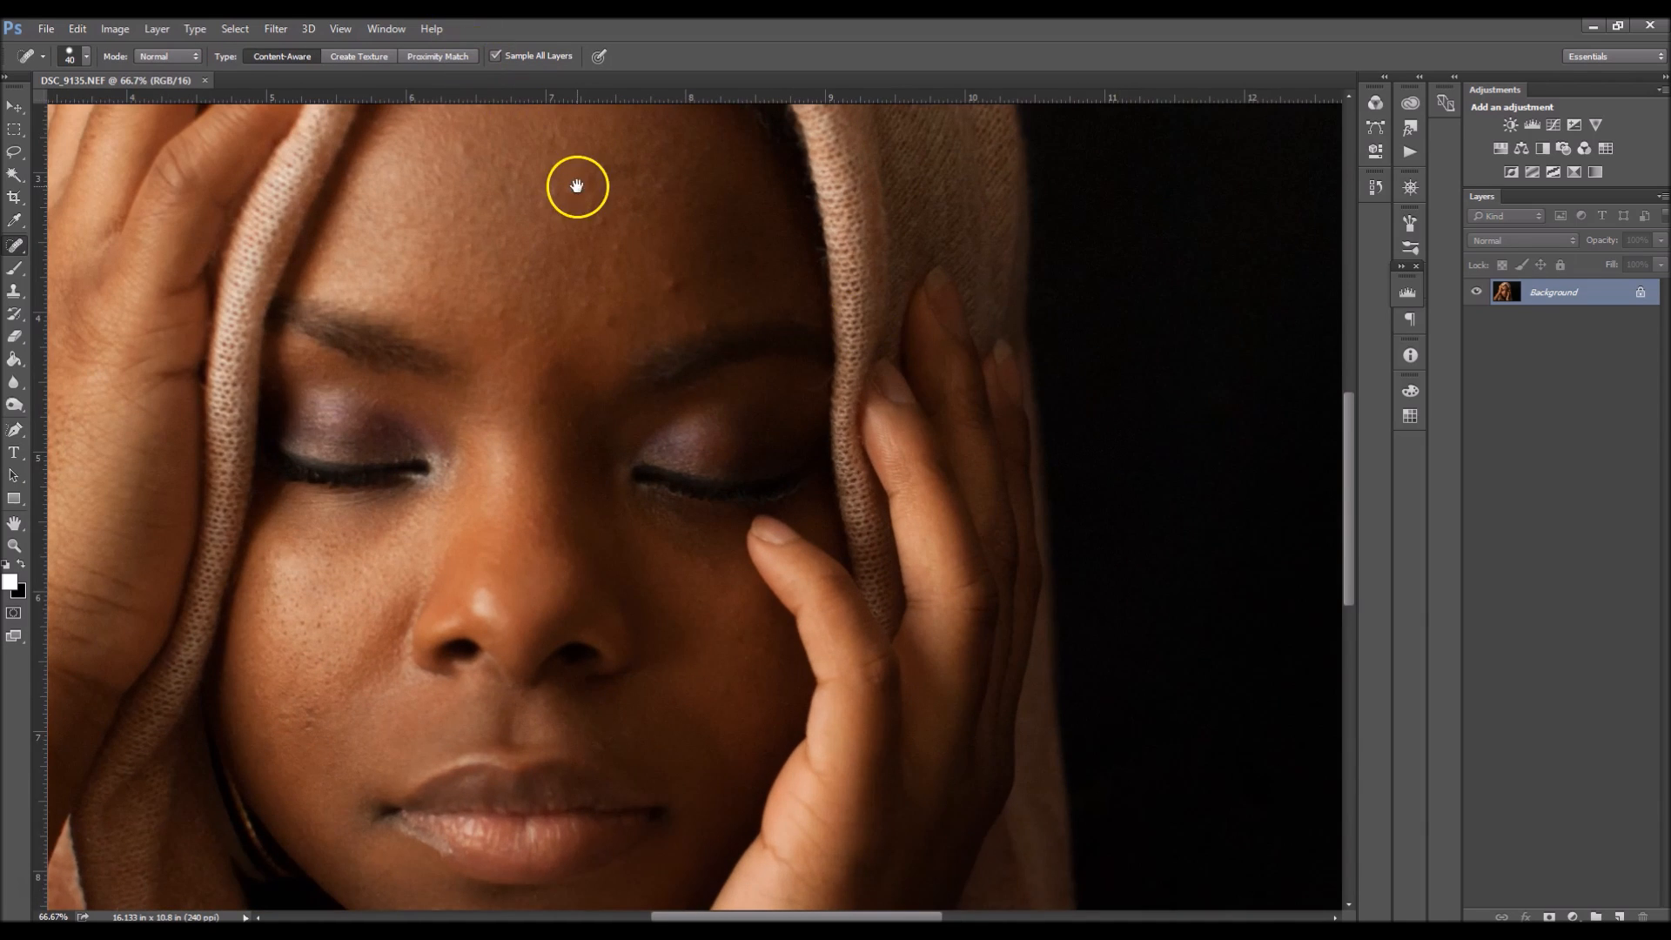
{"action": "mouse_move", "coordinate": [577, 185]}
{"action": "left_mouse_down"}
{"action": "mouse_move", "coordinate": [618, 302]}
{"action": "mouse_move", "coordinate": [604, 384]}
{"action": "mouse_move", "coordinate": [565, 390]}
{"action": "left_mouse_up"}
{"action": "left_click", "coordinate": [763, 536]}
{"action": "left_click", "coordinate": [684, 554]}
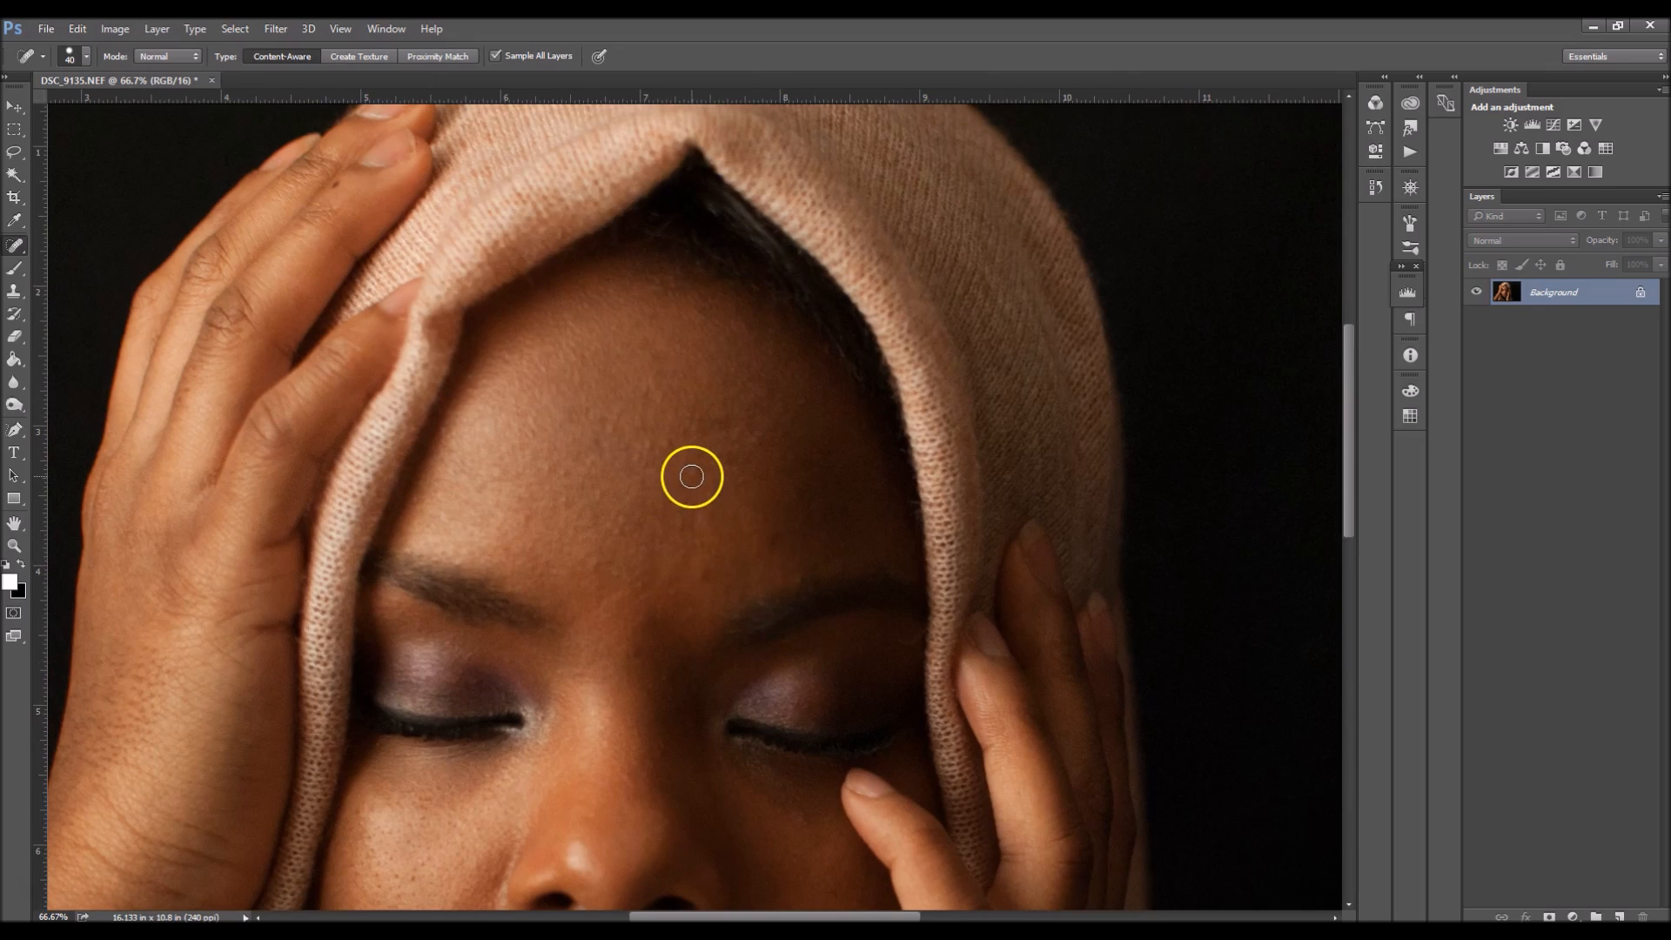
{"action": "left_click", "coordinate": [657, 458]}
Duplicate the Background layer and heal the uneven spots across the middle of the forehead on the copy.
{"action": "key", "text": "ctrl+j"}
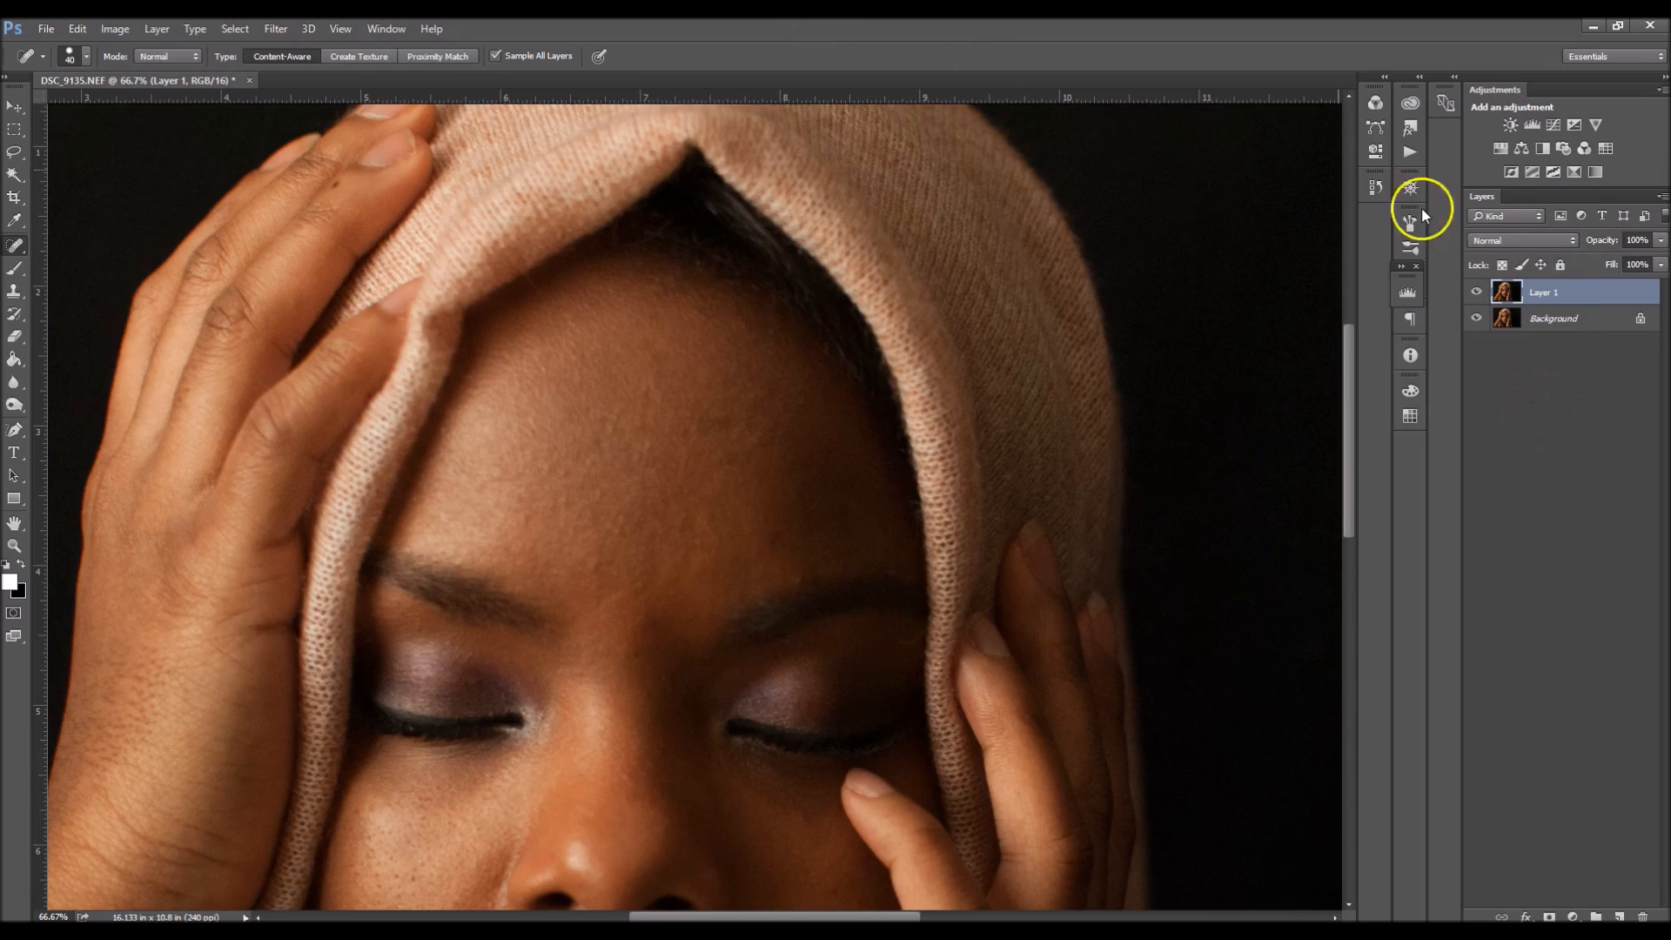
{"action": "left_click_drag", "start_coordinate": [522, 520], "coordinate": [552, 540]}
{"action": "left_click", "coordinate": [582, 556]}
{"action": "left_click_drag", "start_coordinate": [721, 505], "coordinate": [710, 459]}
{"action": "left_click", "coordinate": [580, 515]}
{"action": "mouse_move", "coordinate": [608, 604]}
{"action": "left_mouse_down"}
{"action": "mouse_move", "coordinate": [612, 549]}
{"action": "mouse_move", "coordinate": [671, 496]}
{"action": "left_mouse_up"}
{"action": "key", "text": "bracketright"}
{"action": "key", "text": "bracketright"}
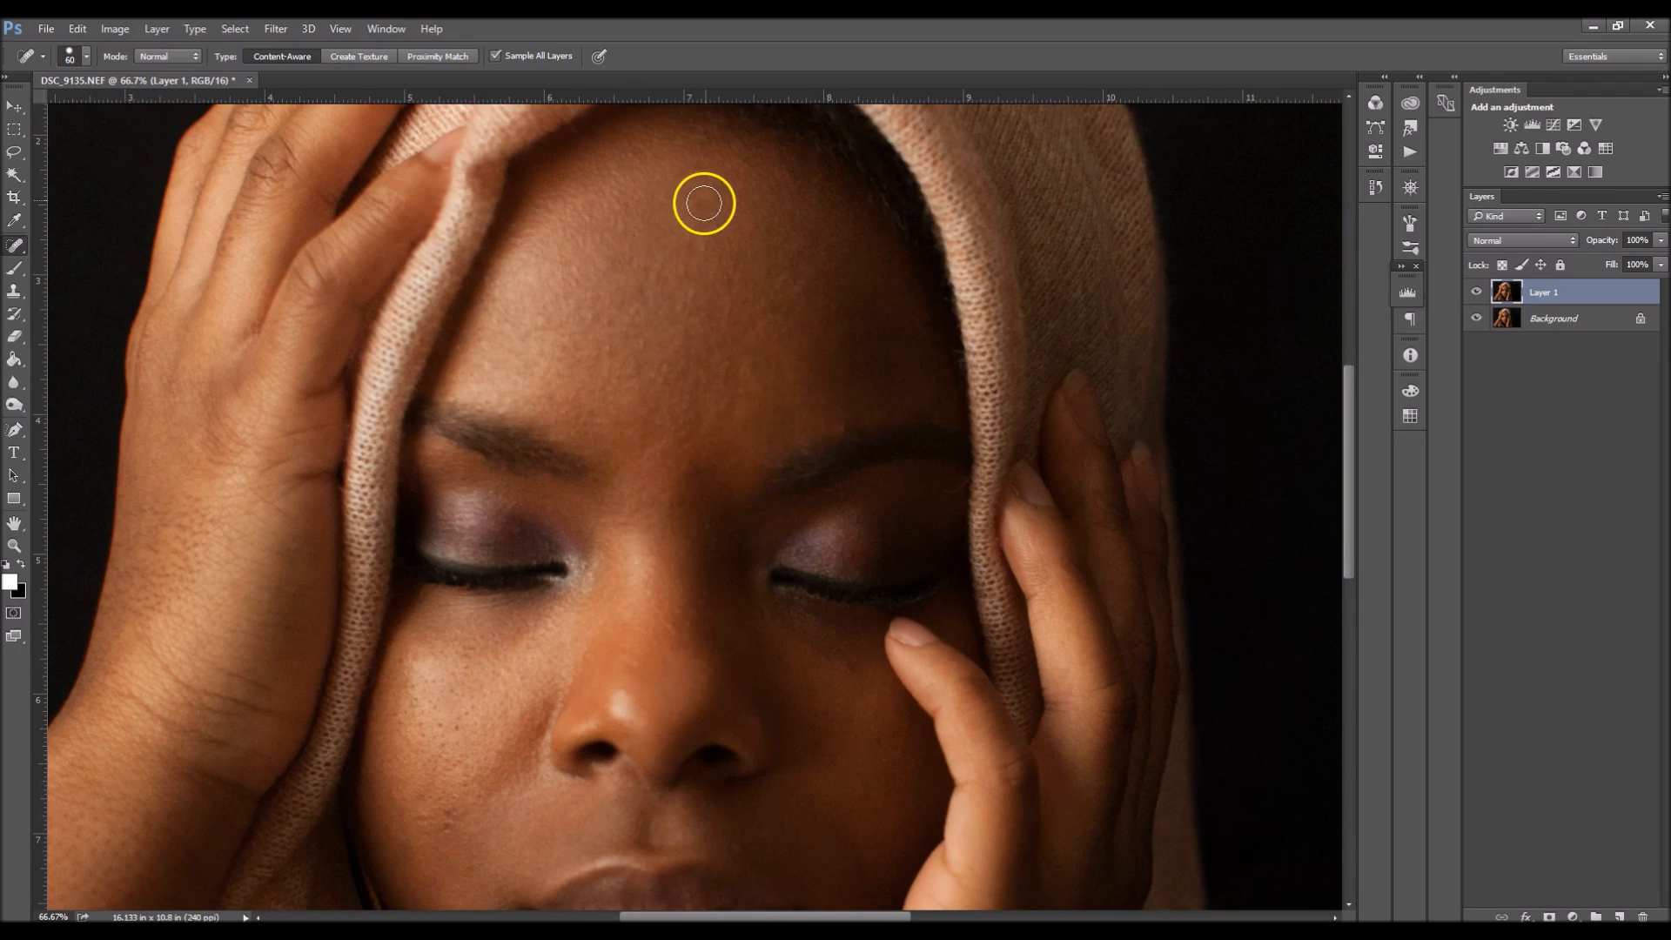
Heal the small spots on the upper and central forehead, reducing the brush size to about 40 and smaller.
{"action": "left_click", "coordinate": [706, 205]}
{"action": "key", "text": "bracketleft"}
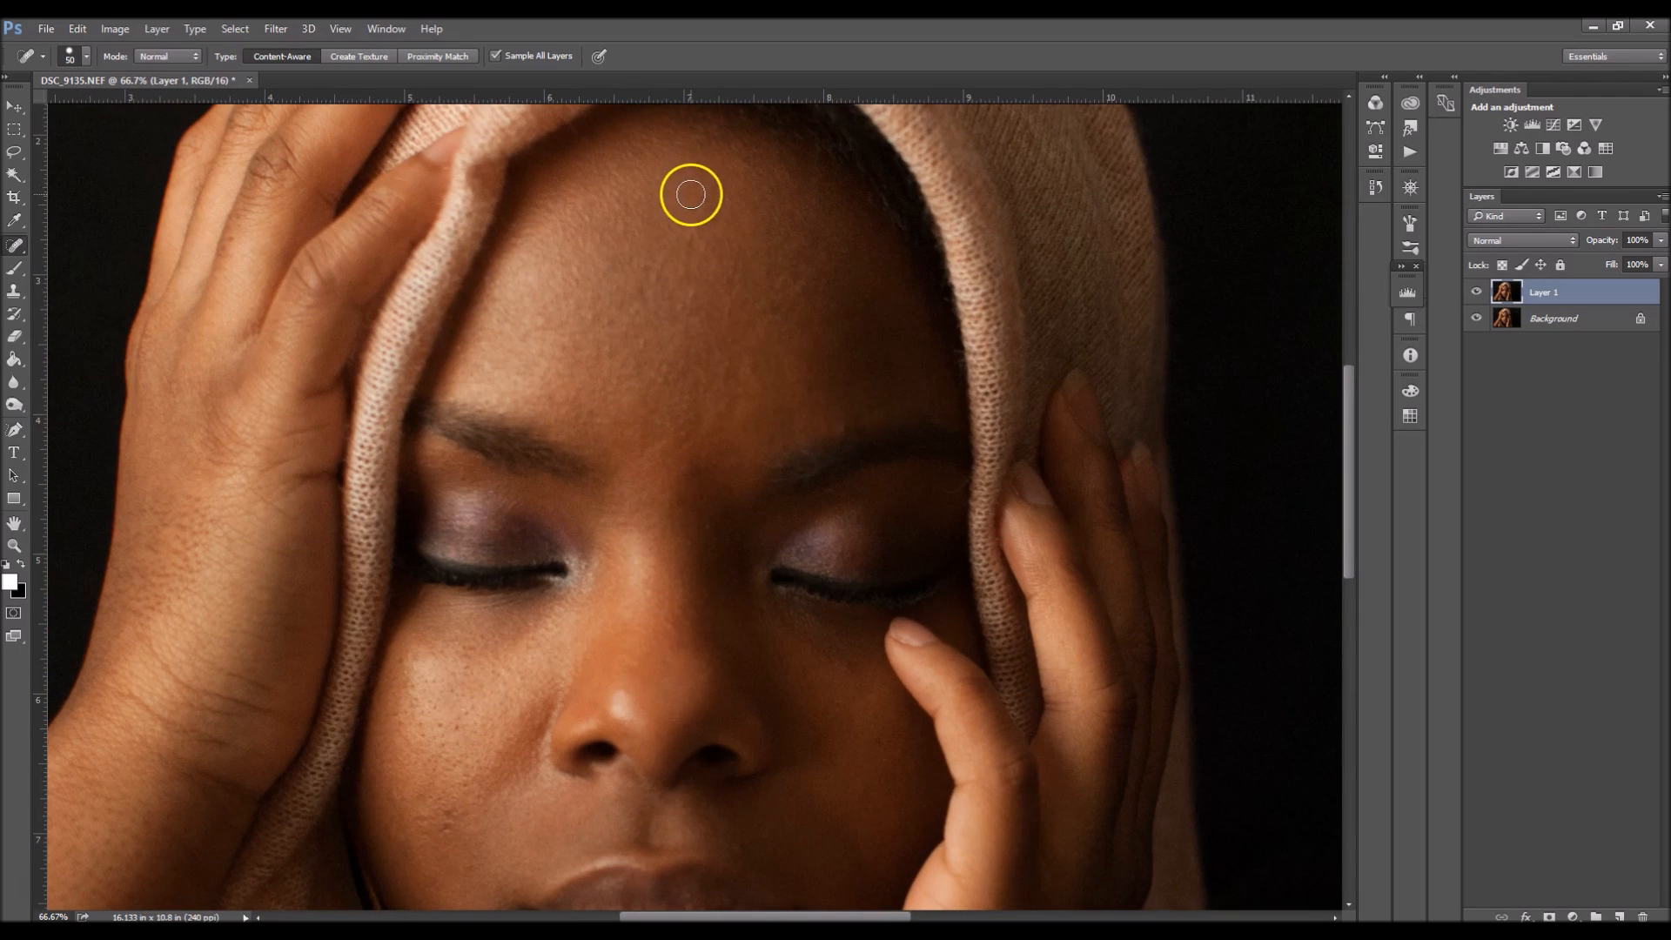
{"action": "key", "text": "bracketleft"}
{"action": "left_click", "coordinate": [687, 296]}
{"action": "left_click", "coordinate": [690, 294]}
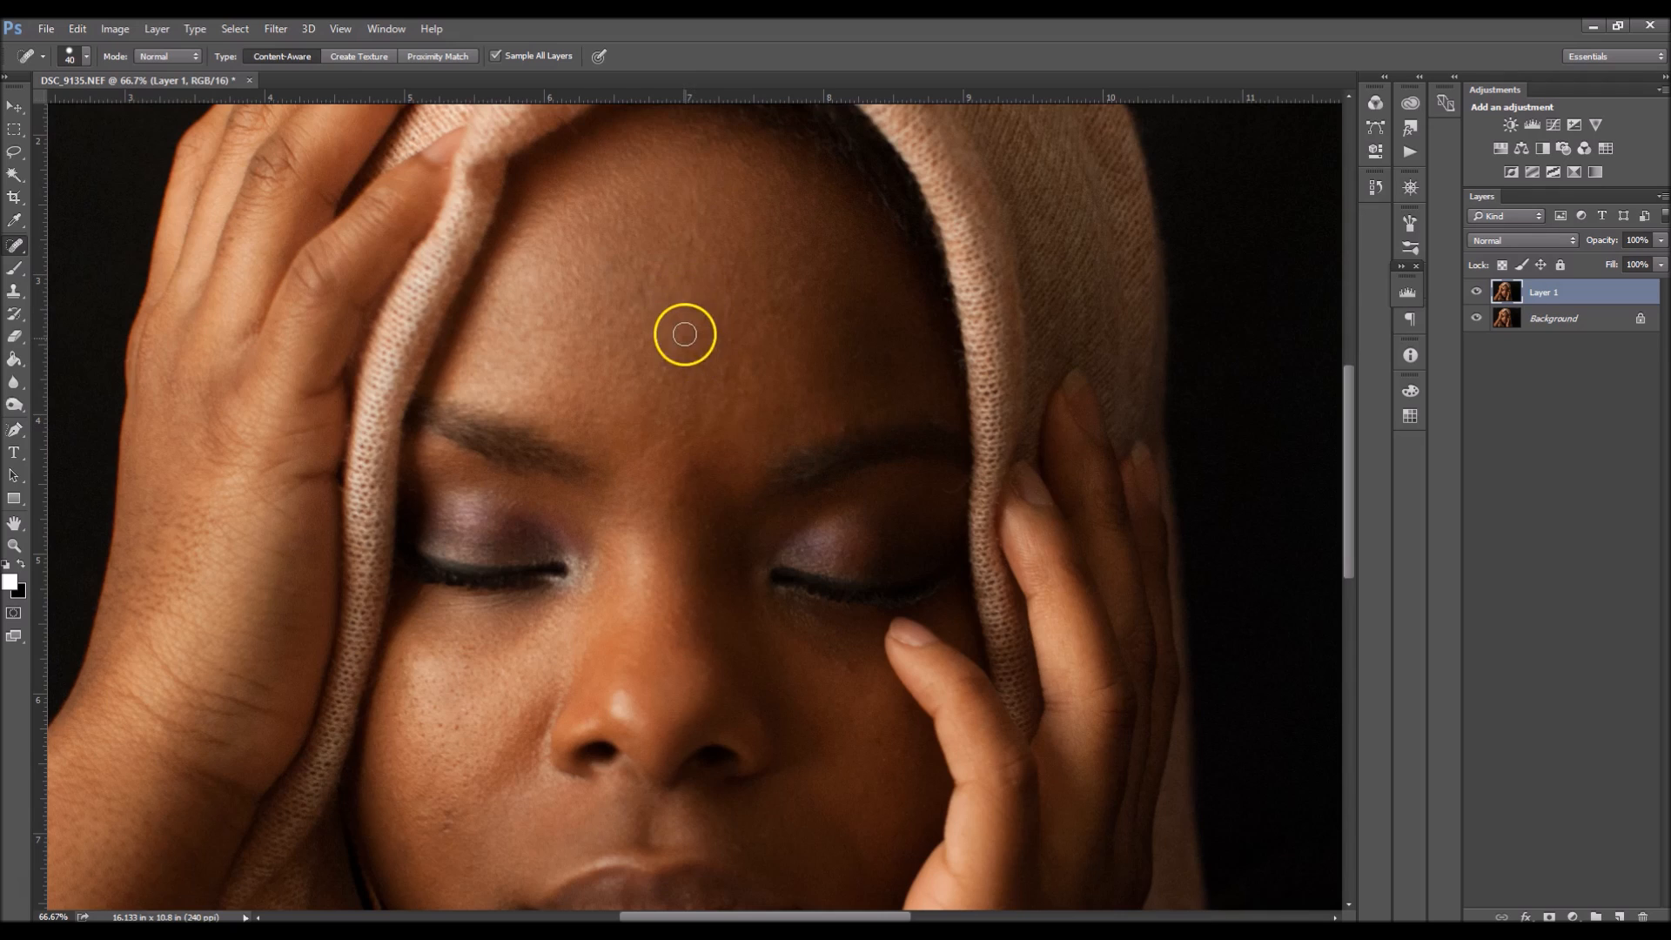
{"action": "left_click", "coordinate": [606, 322]}
{"action": "left_click_drag", "start_coordinate": [645, 437], "coordinate": [631, 335]}
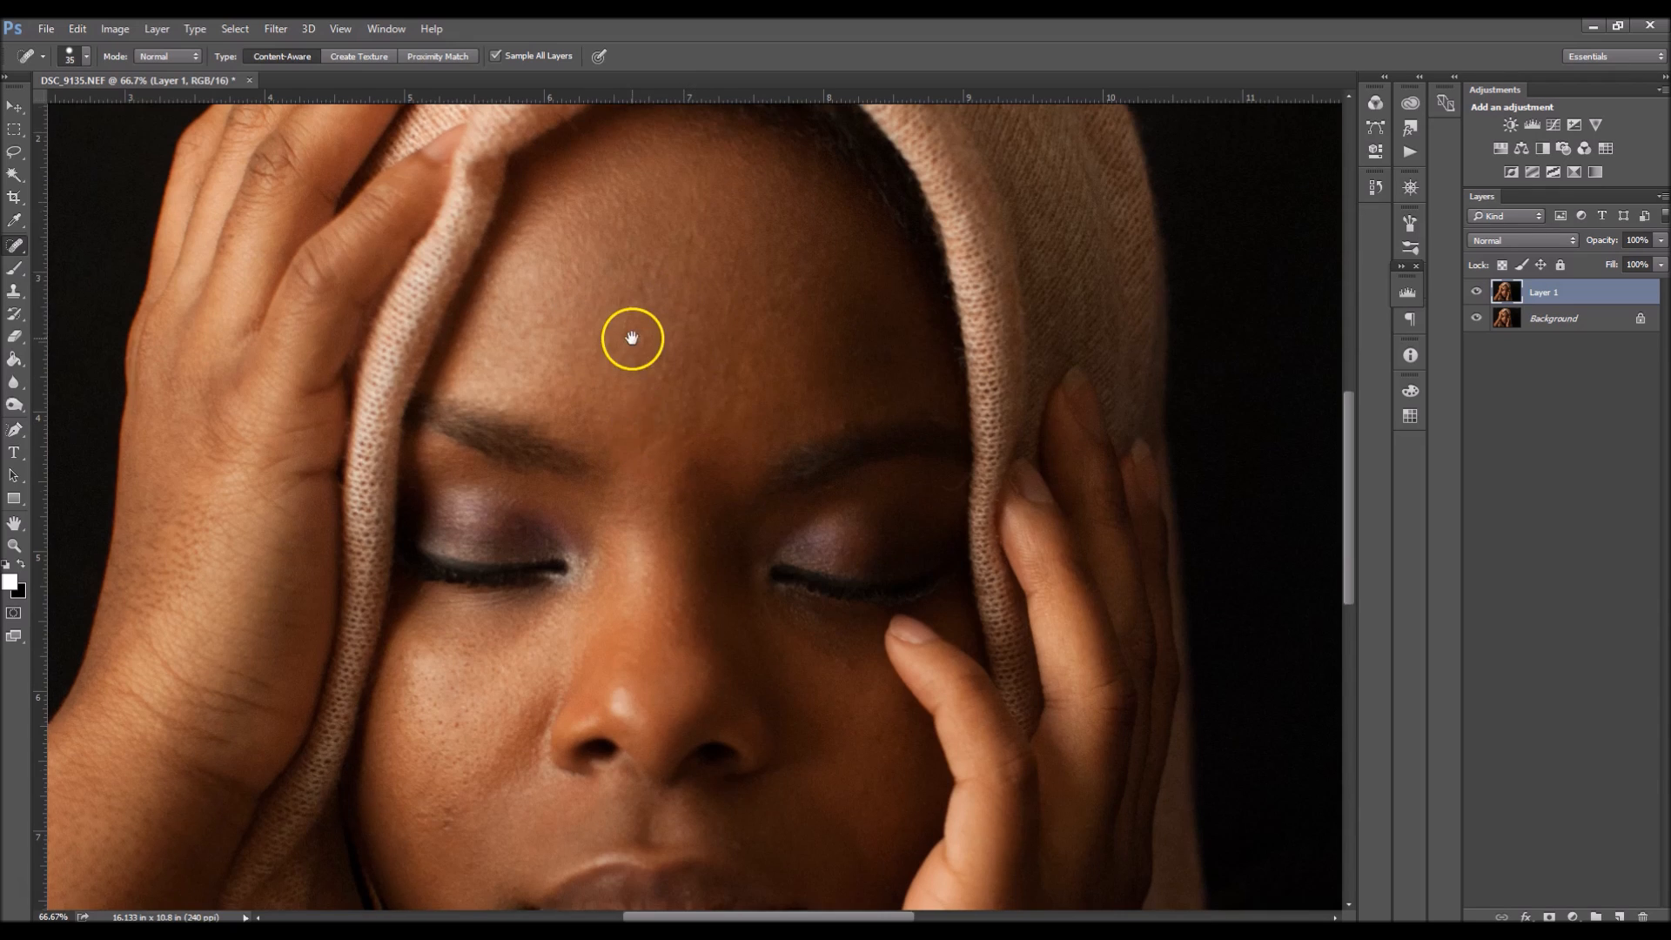
Heal the blemishes on the cheek beside the raised wrist with the Spot Healing Brush.
{"action": "scroll", "coordinate": [717, 597], "scroll_direction": "down", "scroll_amount": 2}
{"action": "scroll", "coordinate": [716, 597], "scroll_direction": "left", "scroll_amount": 4}
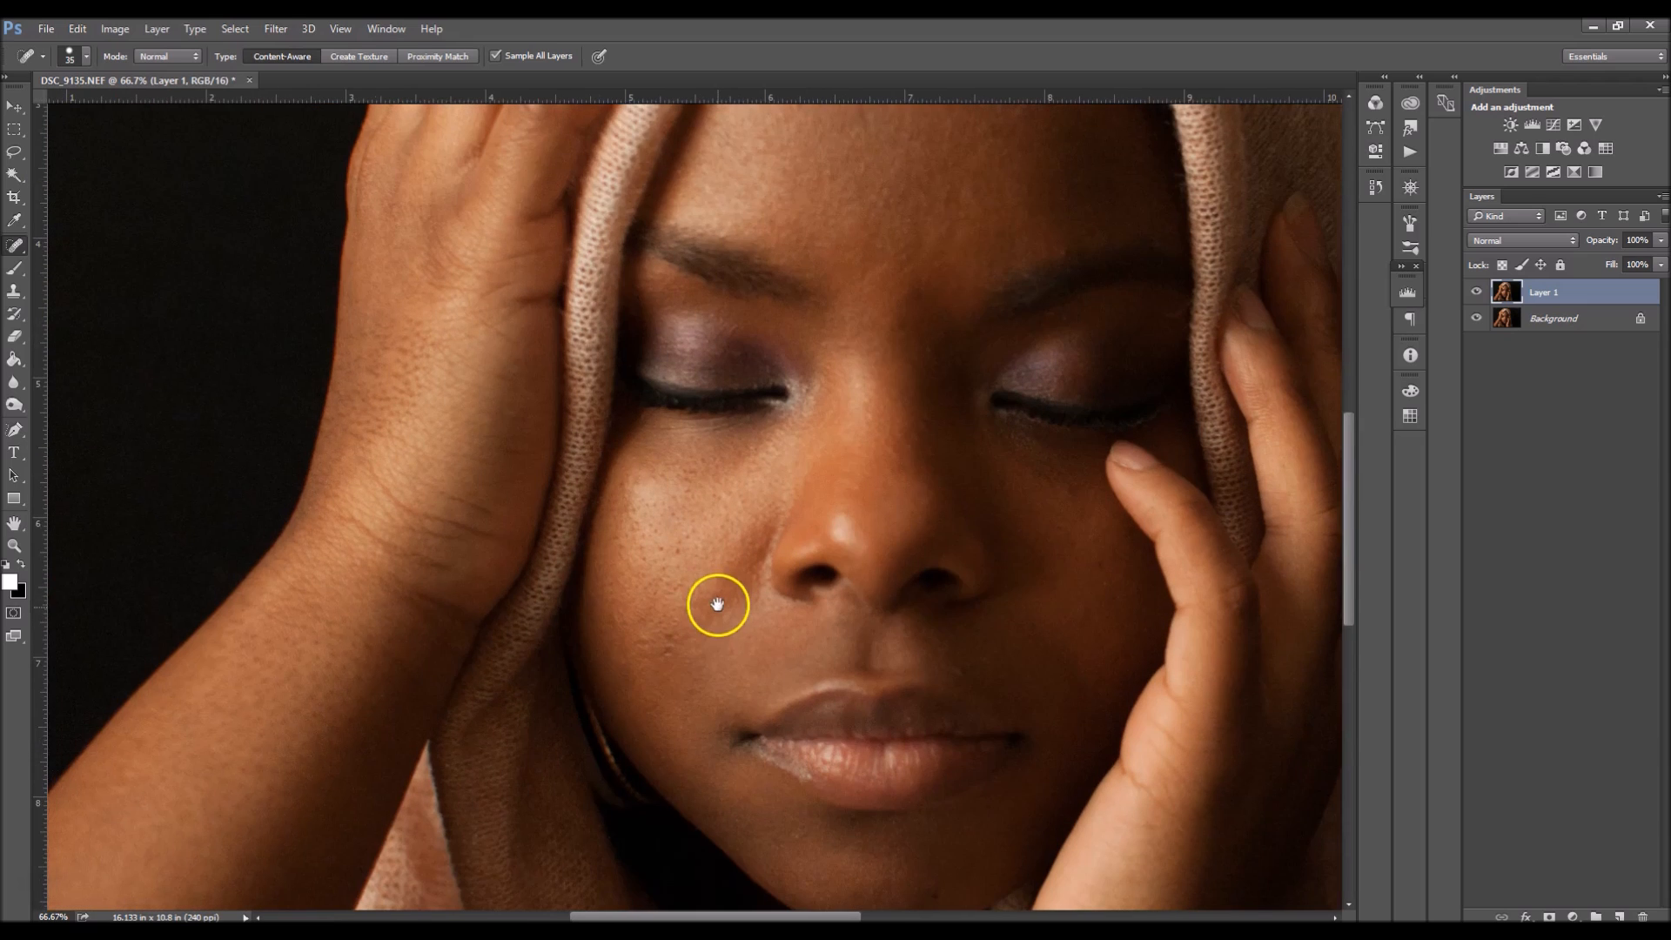
{"action": "left_click", "coordinate": [664, 645]}
{"action": "left_click_drag", "start_coordinate": [772, 525], "coordinate": [688, 610]}
{"action": "key", "text": "bracketright"}
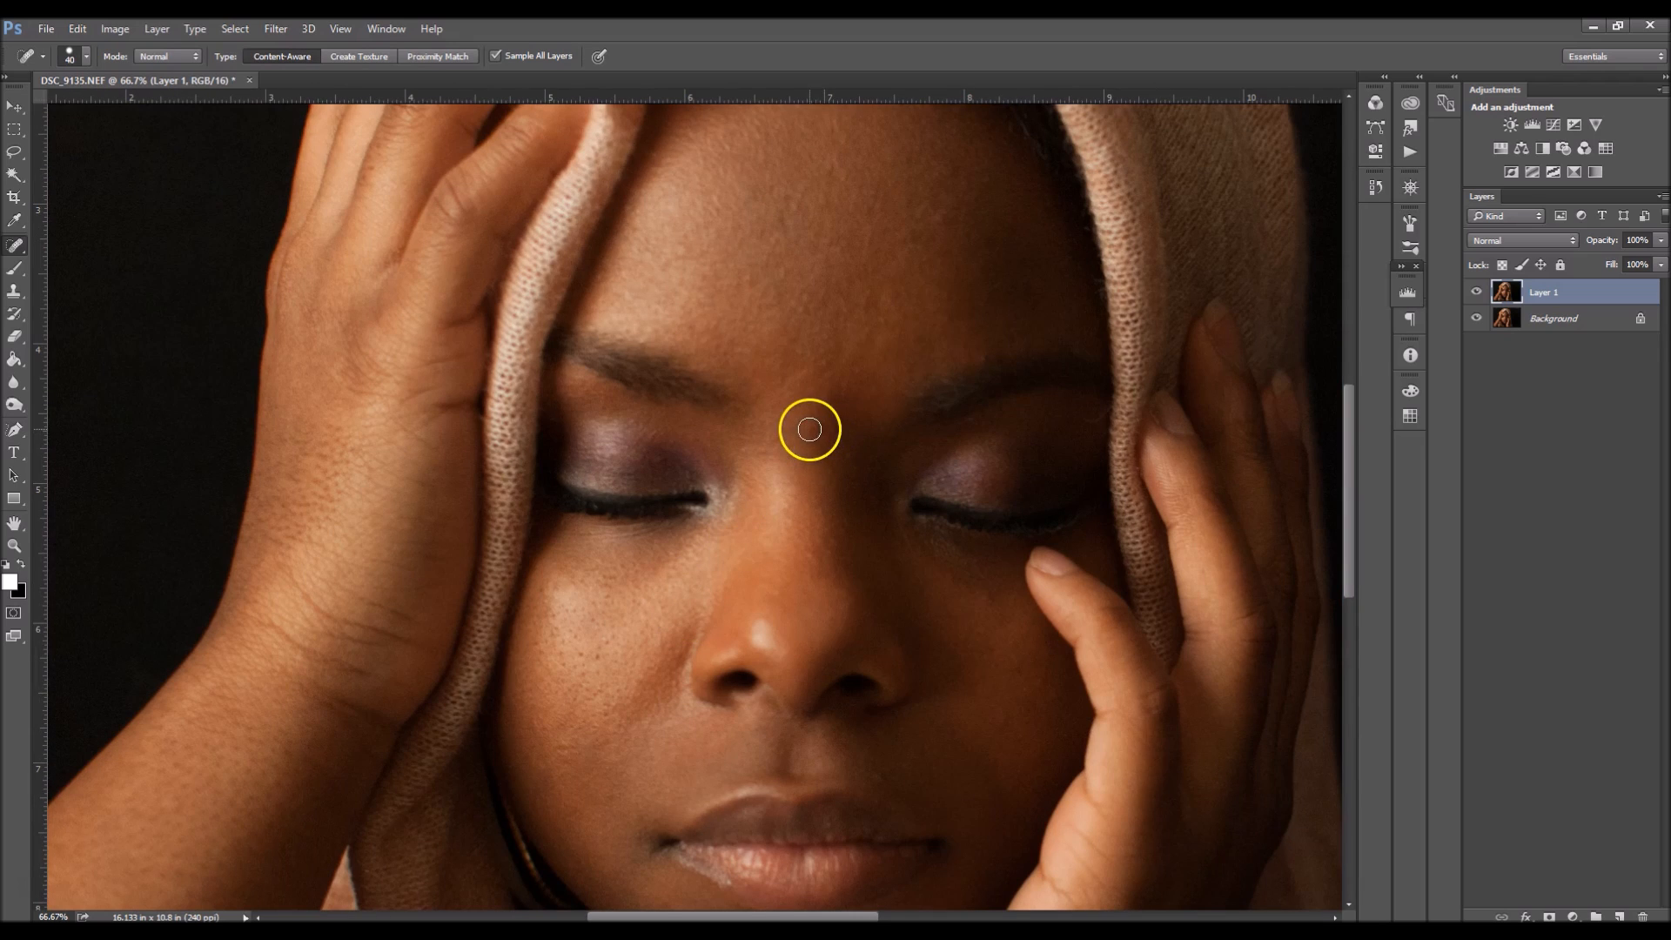
Patch the skin between the eyebrows with the Patch Tool in Source mode and clear the selection.
{"action": "mouse_move", "coordinate": [15, 246]}
{"action": "left_mouse_down"}
{"action": "mouse_move", "coordinate": [129, 258]}
{"action": "mouse_move", "coordinate": [122, 275]}
{"action": "left_mouse_up"}
{"action": "scroll", "coordinate": [775, 212], "scroll_direction": "down", "scroll_amount": 1}
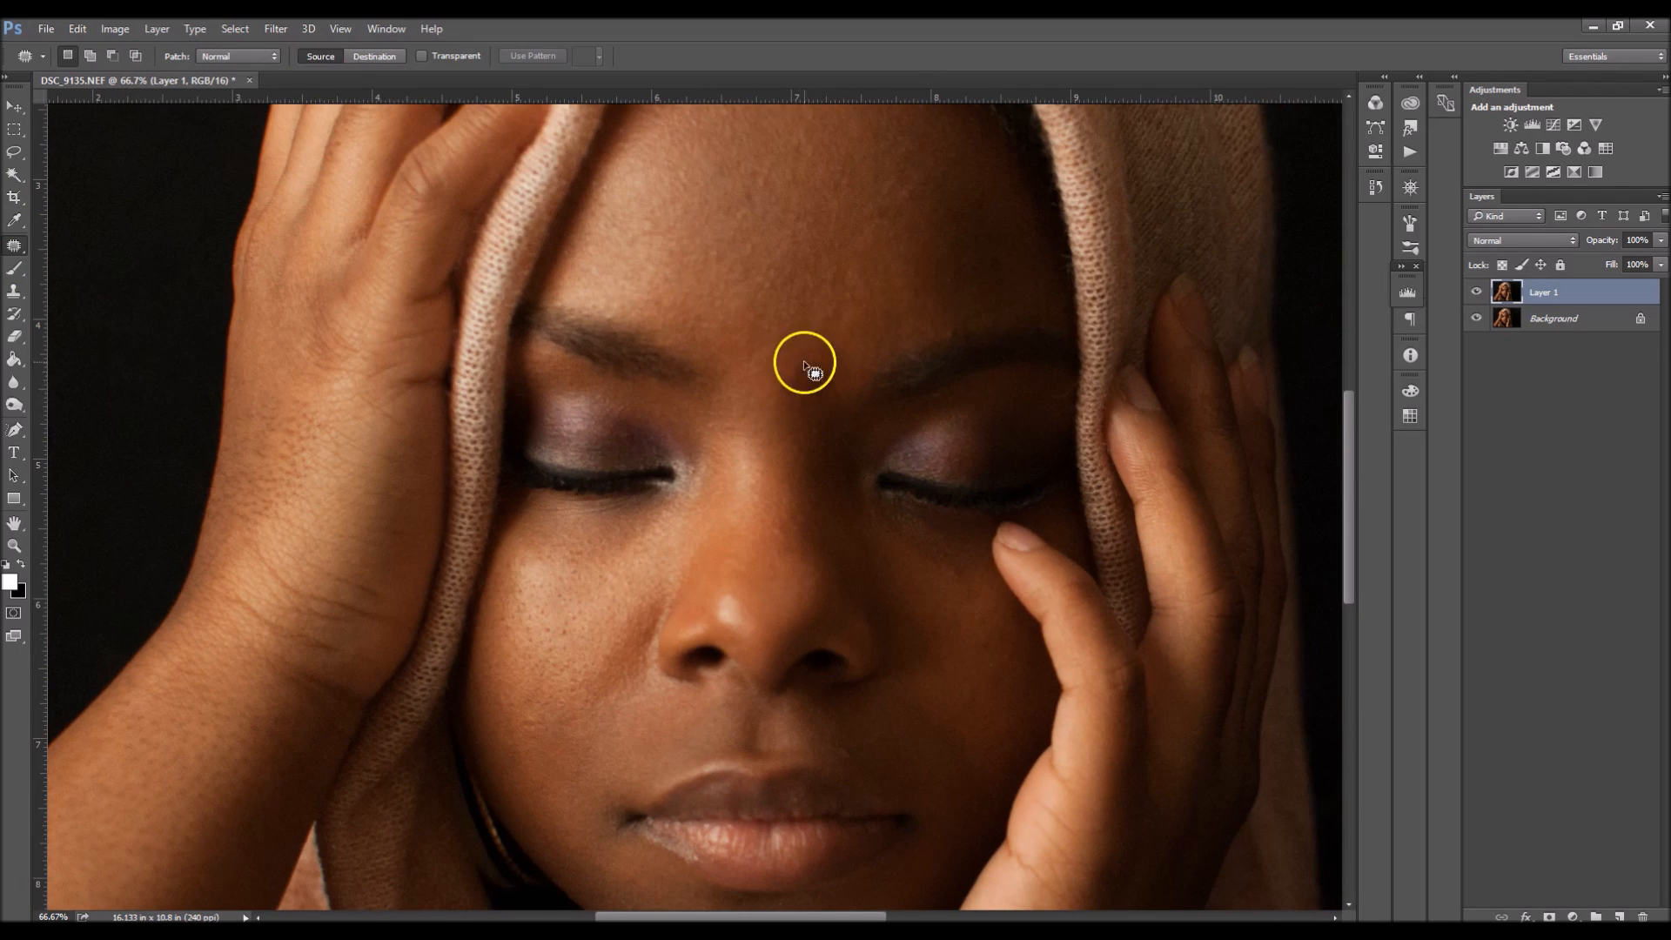
{"action": "mouse_move", "coordinate": [803, 371]}
{"action": "left_mouse_down"}
{"action": "mouse_move", "coordinate": [787, 380]}
{"action": "mouse_move", "coordinate": [798, 395]}
{"action": "mouse_move", "coordinate": [812, 393]}
{"action": "mouse_move", "coordinate": [806, 345]}
{"action": "mouse_move", "coordinate": [837, 349]}
{"action": "mouse_move", "coordinate": [824, 395]}
{"action": "mouse_move", "coordinate": [780, 396]}
{"action": "left_mouse_up"}
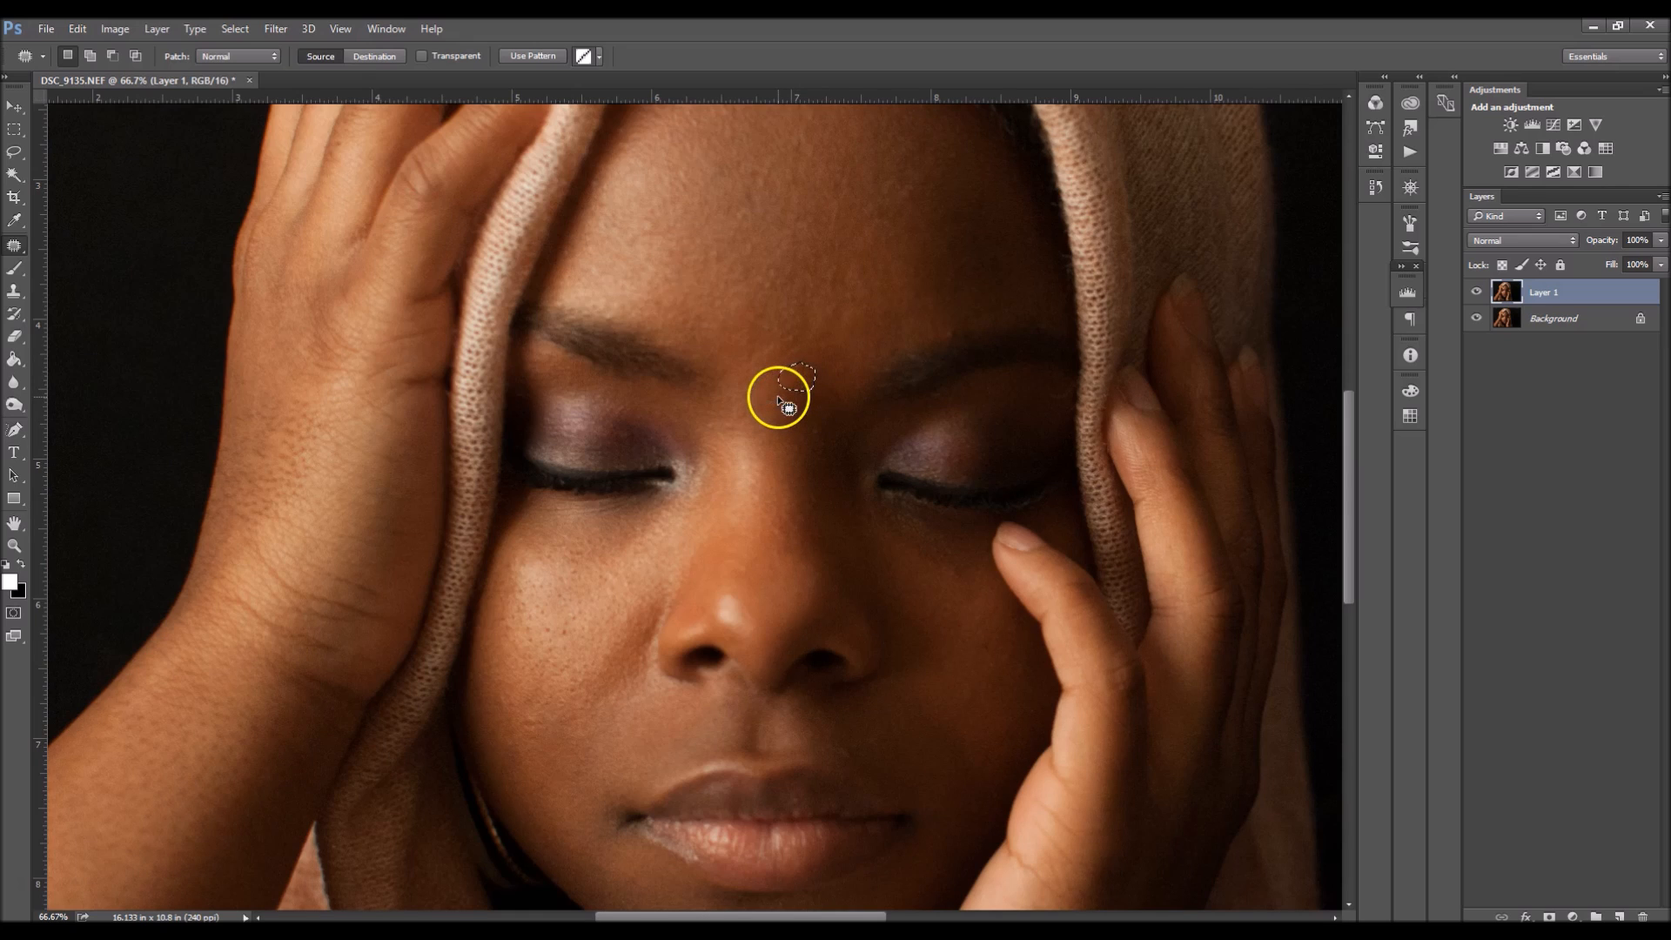
{"action": "key", "text": "ctrl+d"}
{"action": "left_click_drag", "start_coordinate": [828, 317], "coordinate": [742, 423]}
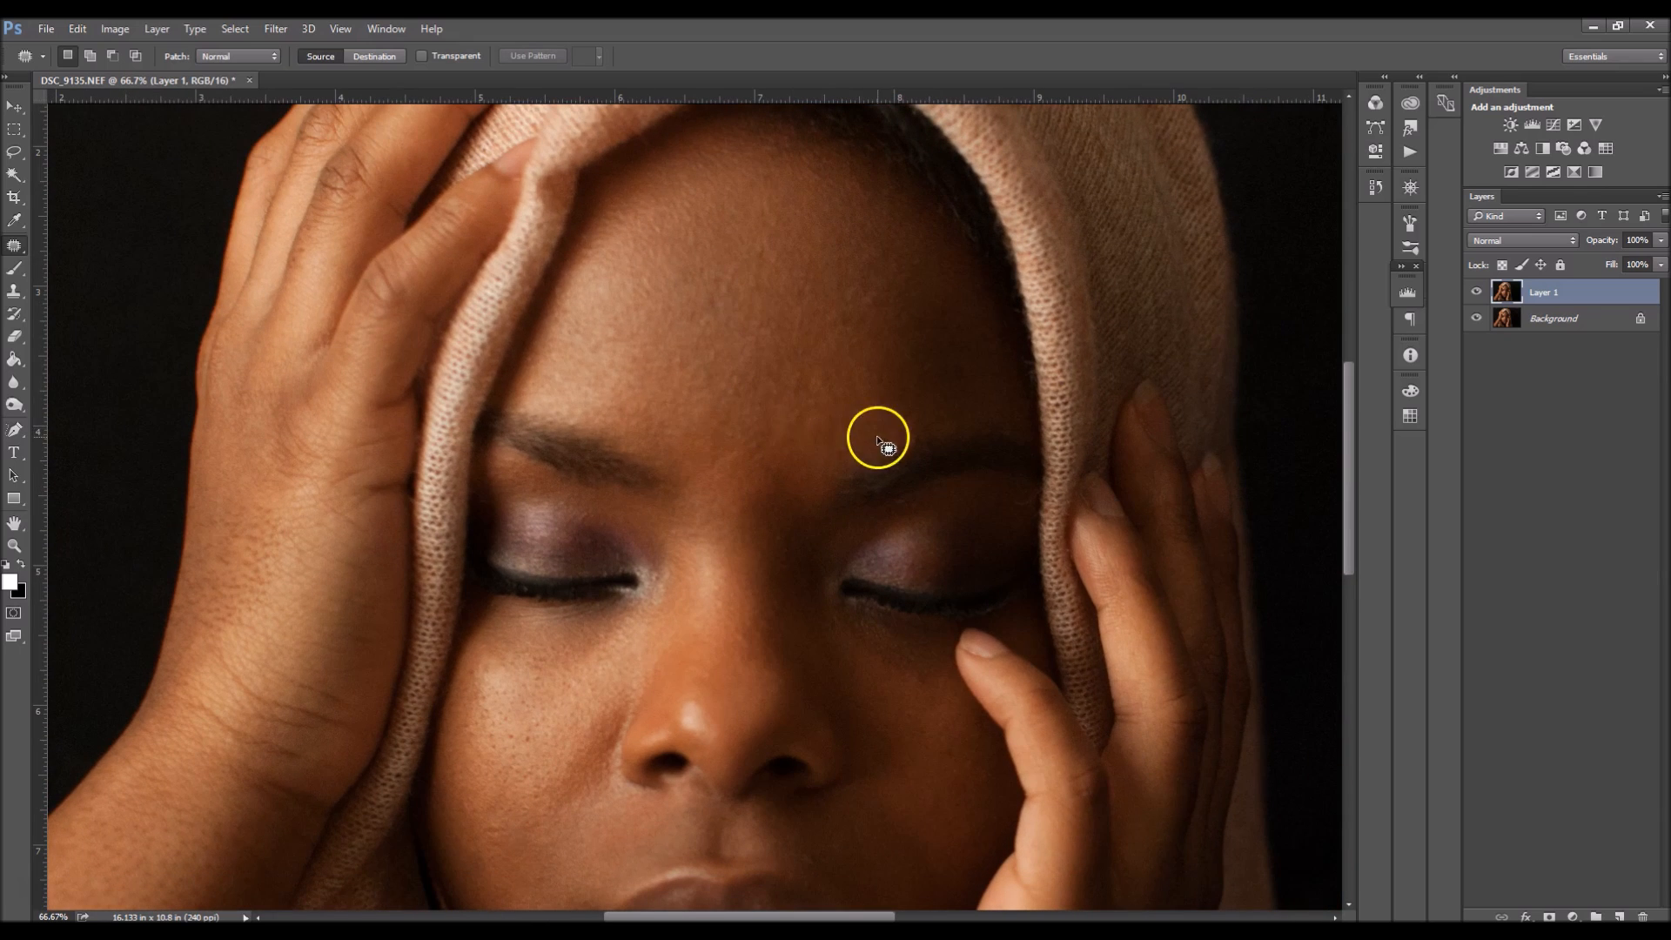
Return to the Spot Healing Brush and heal the spot above the shaded eyebrow and marks on the lit cheek.
{"action": "right_click", "coordinate": [14, 245]}
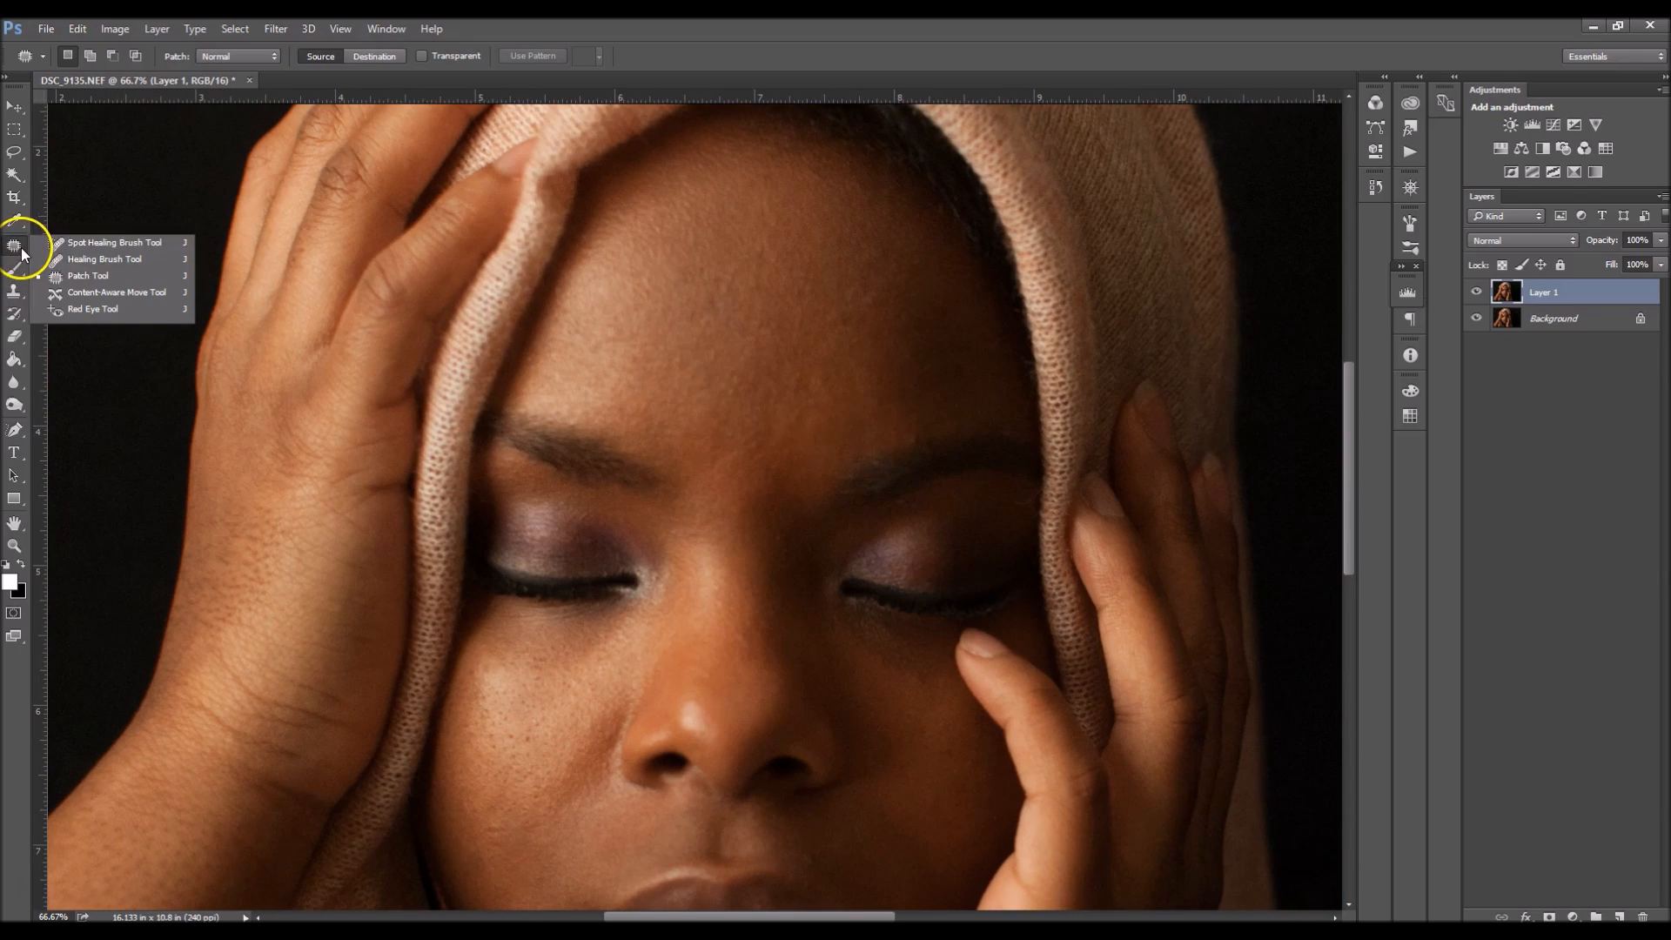
{"action": "left_click", "coordinate": [105, 244]}
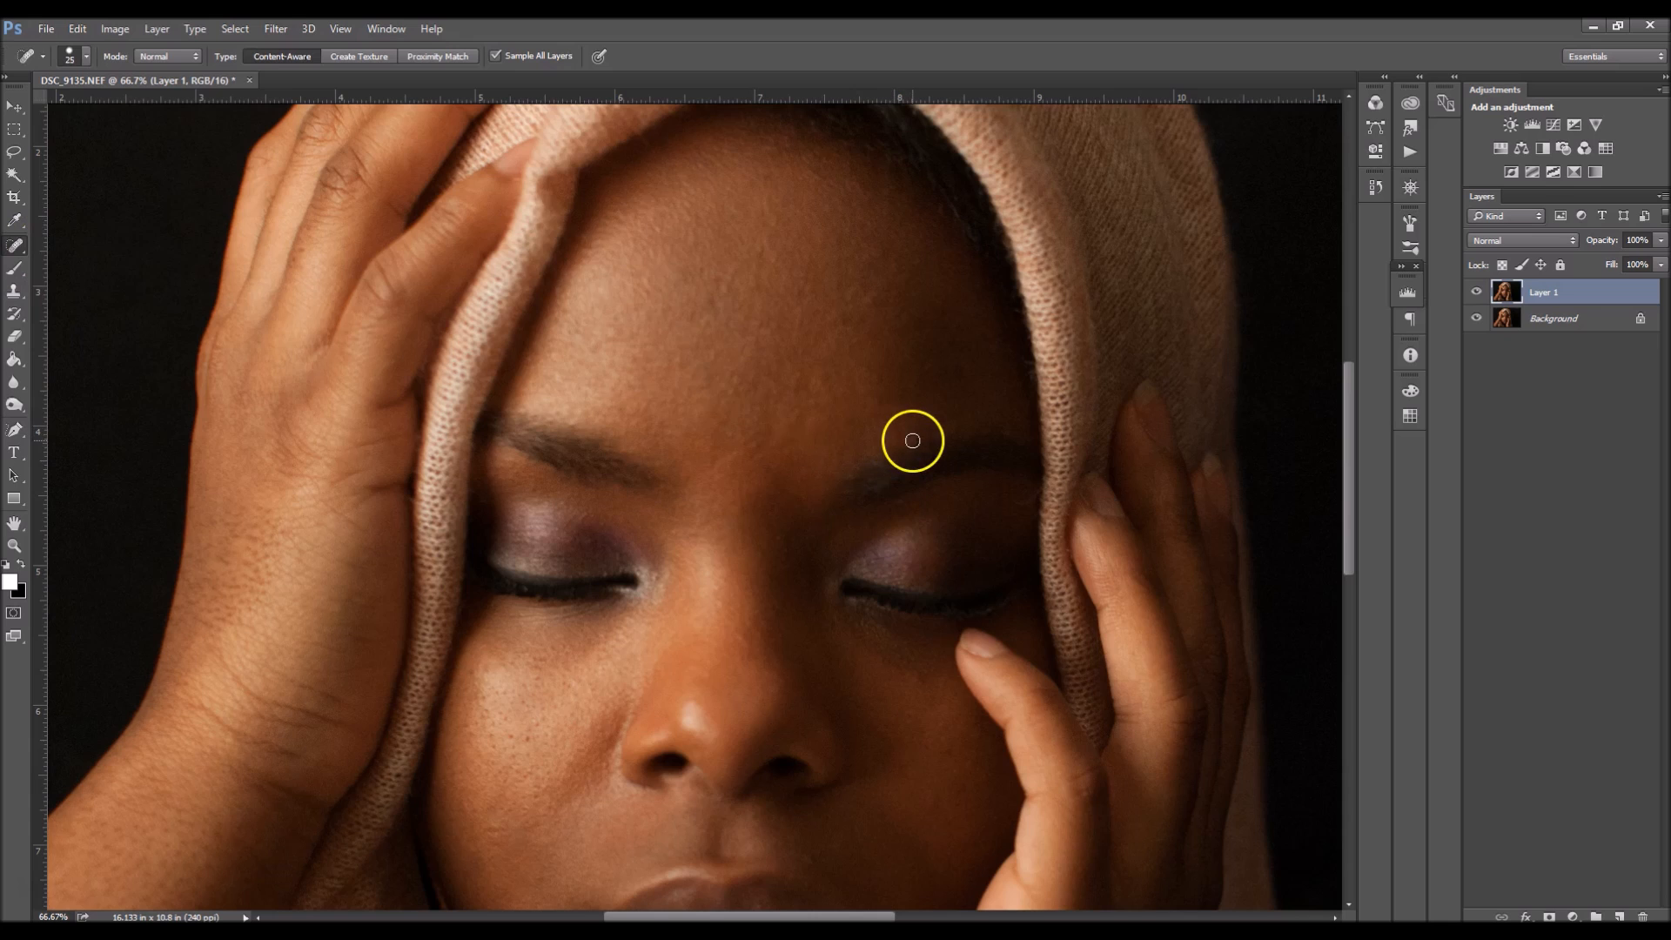
{"action": "key", "text": "bracketright"}
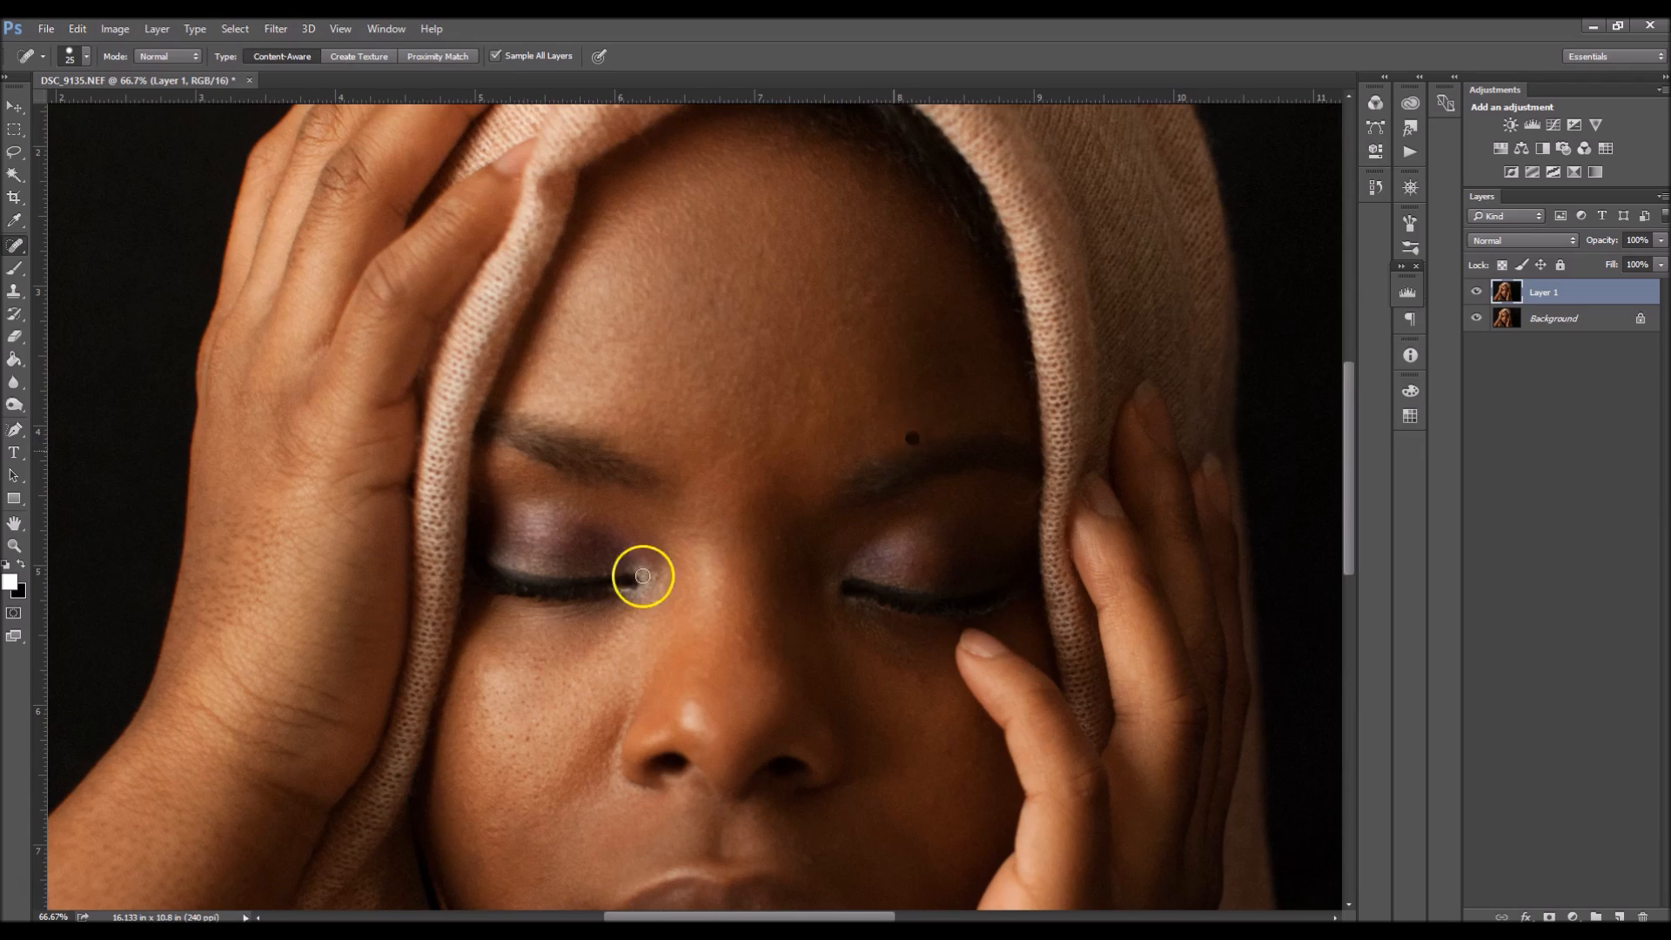
{"action": "scroll", "coordinate": [661, 592], "scroll_direction": "down", "scroll_amount": 5}
{"action": "mouse_move", "coordinate": [739, 709]}
{"action": "left_mouse_down"}
{"action": "mouse_move", "coordinate": [791, 623]}
{"action": "mouse_move", "coordinate": [826, 807]}
{"action": "left_mouse_up"}
{"action": "left_click_drag", "start_coordinate": [602, 541], "coordinate": [621, 642]}
{"action": "key", "text": "bracketleft"}
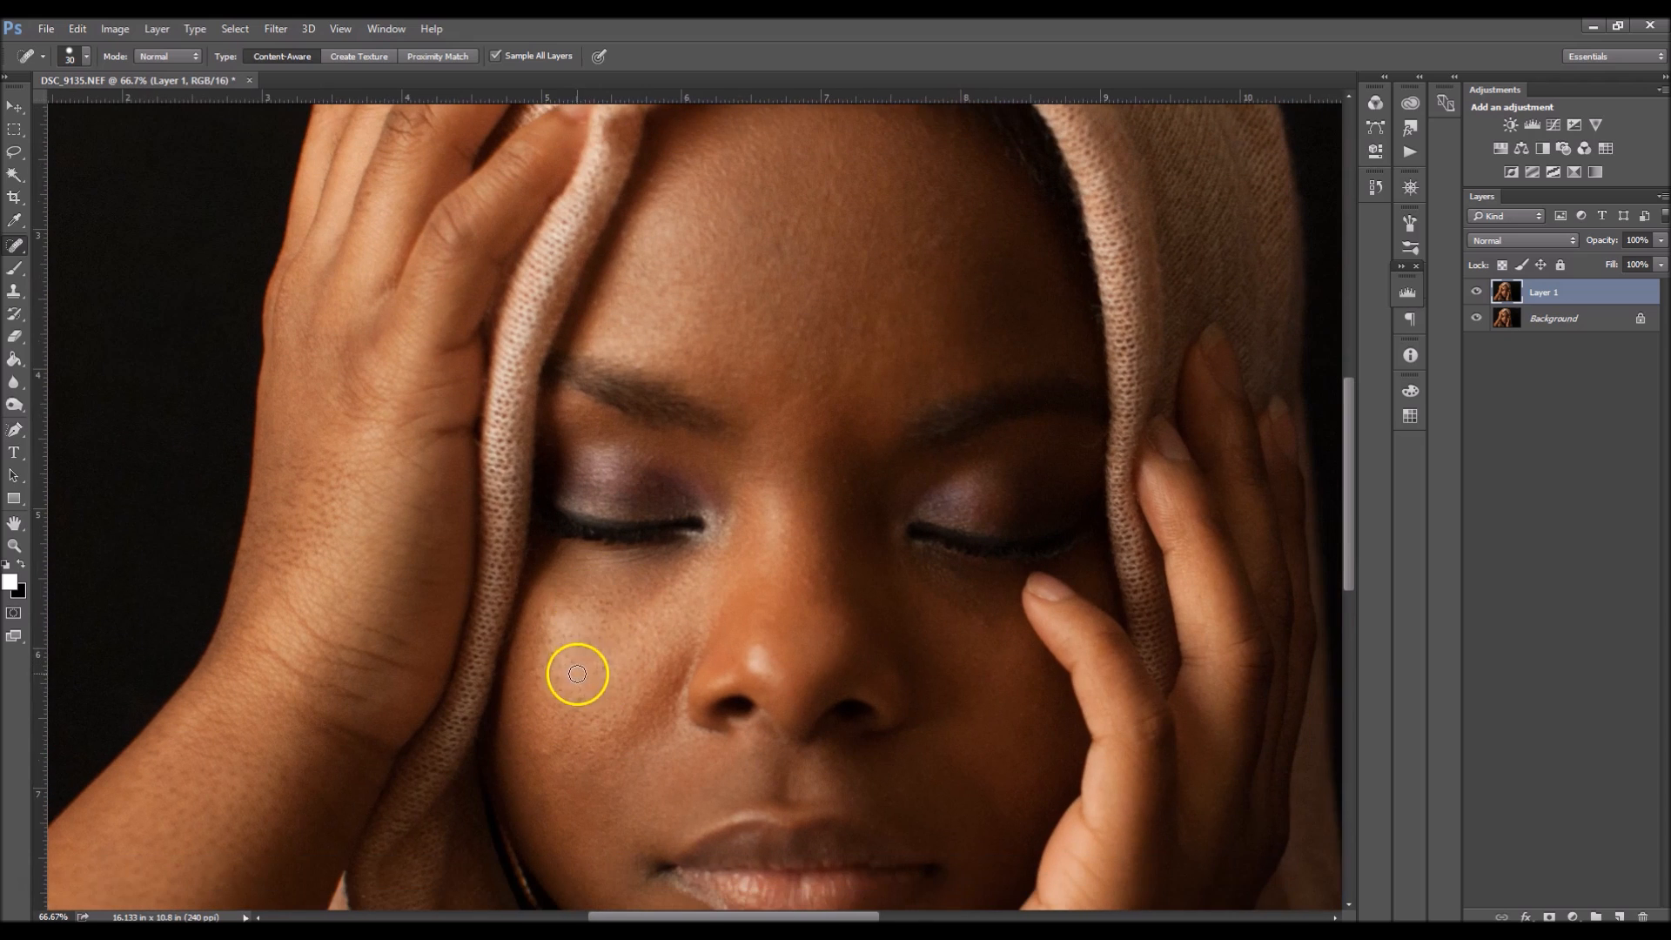
Heal the remaining pores and marks on the cheek, nose and forehead, adjusting the brush size to each spot.
{"action": "key", "text": "bracketleft"}
{"action": "left_click_drag", "start_coordinate": [627, 676], "coordinate": [594, 679]}
{"action": "key", "text": "bracketright"}
{"action": "key", "text": "bracketright"}
{"action": "mouse_move", "coordinate": [791, 611]}
{"action": "left_mouse_down"}
{"action": "mouse_move", "coordinate": [713, 495]}
{"action": "mouse_move", "coordinate": [701, 265]}
{"action": "mouse_move", "coordinate": [681, 584]}
{"action": "mouse_move", "coordinate": [846, 570]}
{"action": "left_mouse_up"}
{"action": "key", "text": "bracketleft"}
{"action": "left_click", "coordinate": [615, 288]}
Compare the portrait before and after healing by repeatedly hiding and showing the retouched layer.
{"action": "key", "text": "ctrl+minus"}
{"action": "key", "text": "ctrl+minus"}
{"action": "key", "text": "ctrl+plus"}
{"action": "key", "text": "ctrl+plus"}
{"action": "key", "text": "bracketright"}
{"action": "key", "text": "ctrl+minus"}
{"action": "key", "text": "ctrl+minus"}
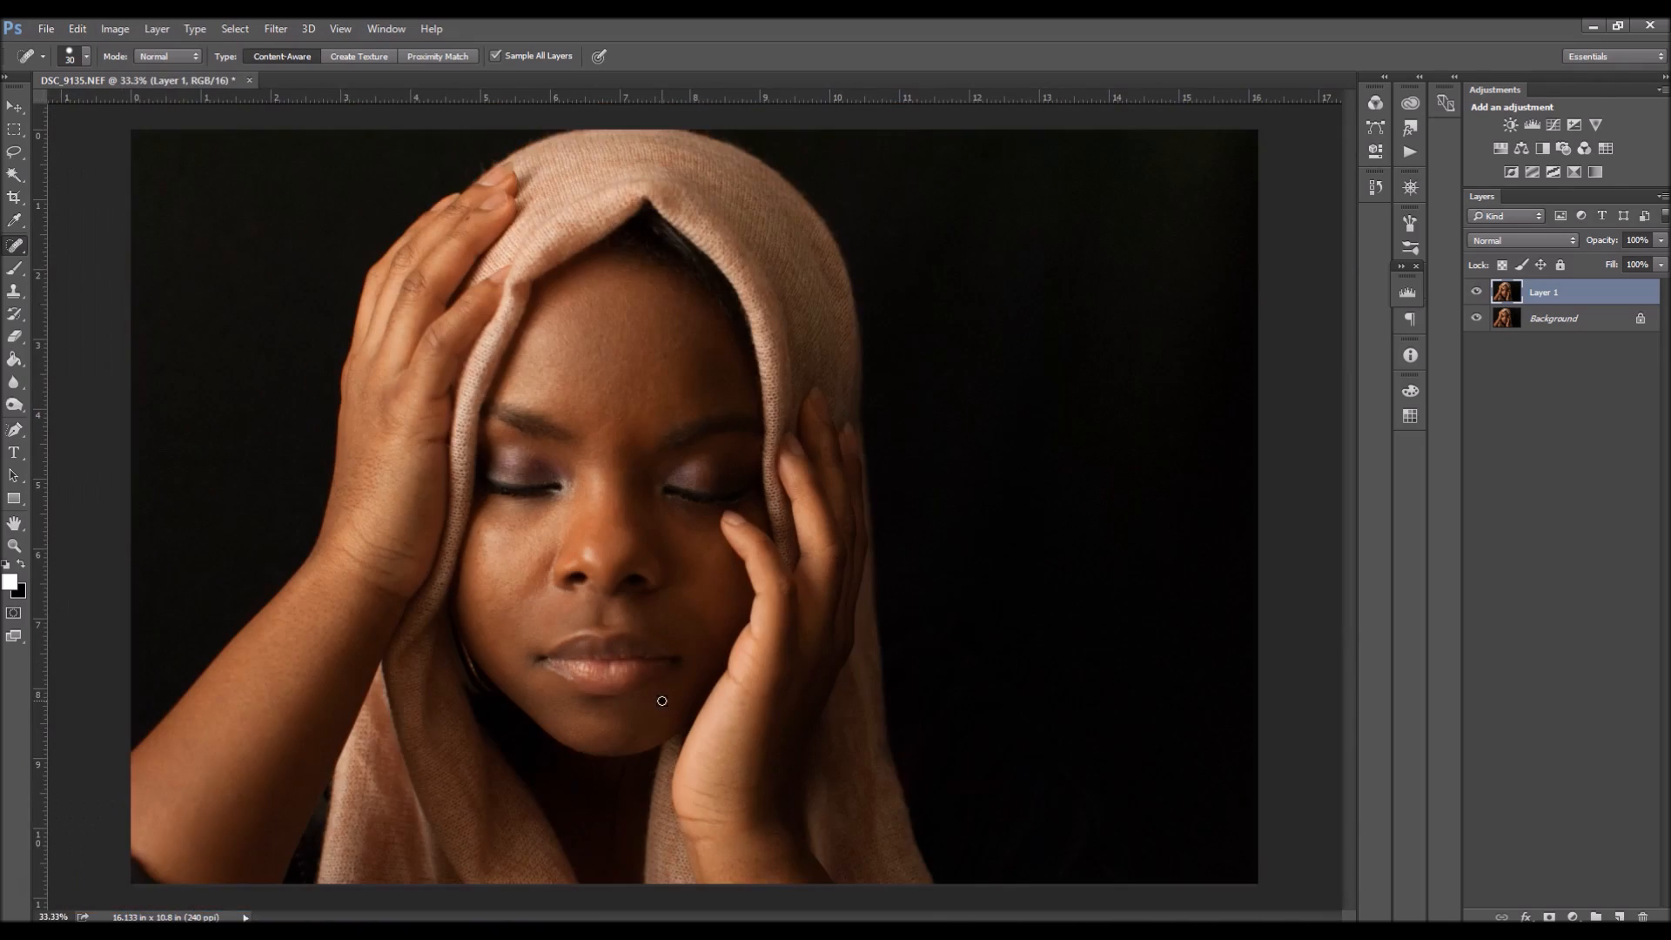
{"action": "left_click", "coordinate": [1476, 293]}
{"action": "left_click", "coordinate": [1476, 293]}
{"action": "left_click", "coordinate": [1476, 294]}
{"action": "left_click", "coordinate": [1476, 293]}
{"action": "left_click", "coordinate": [1476, 293]}
{"action": "left_click", "coordinate": [1476, 294]}
{"action": "left_click", "coordinate": [1476, 293]}
{"action": "left_click", "coordinate": [1475, 293]}
{"action": "scroll", "coordinate": [645, 566], "scroll_direction": "up", "scroll_amount": 1}
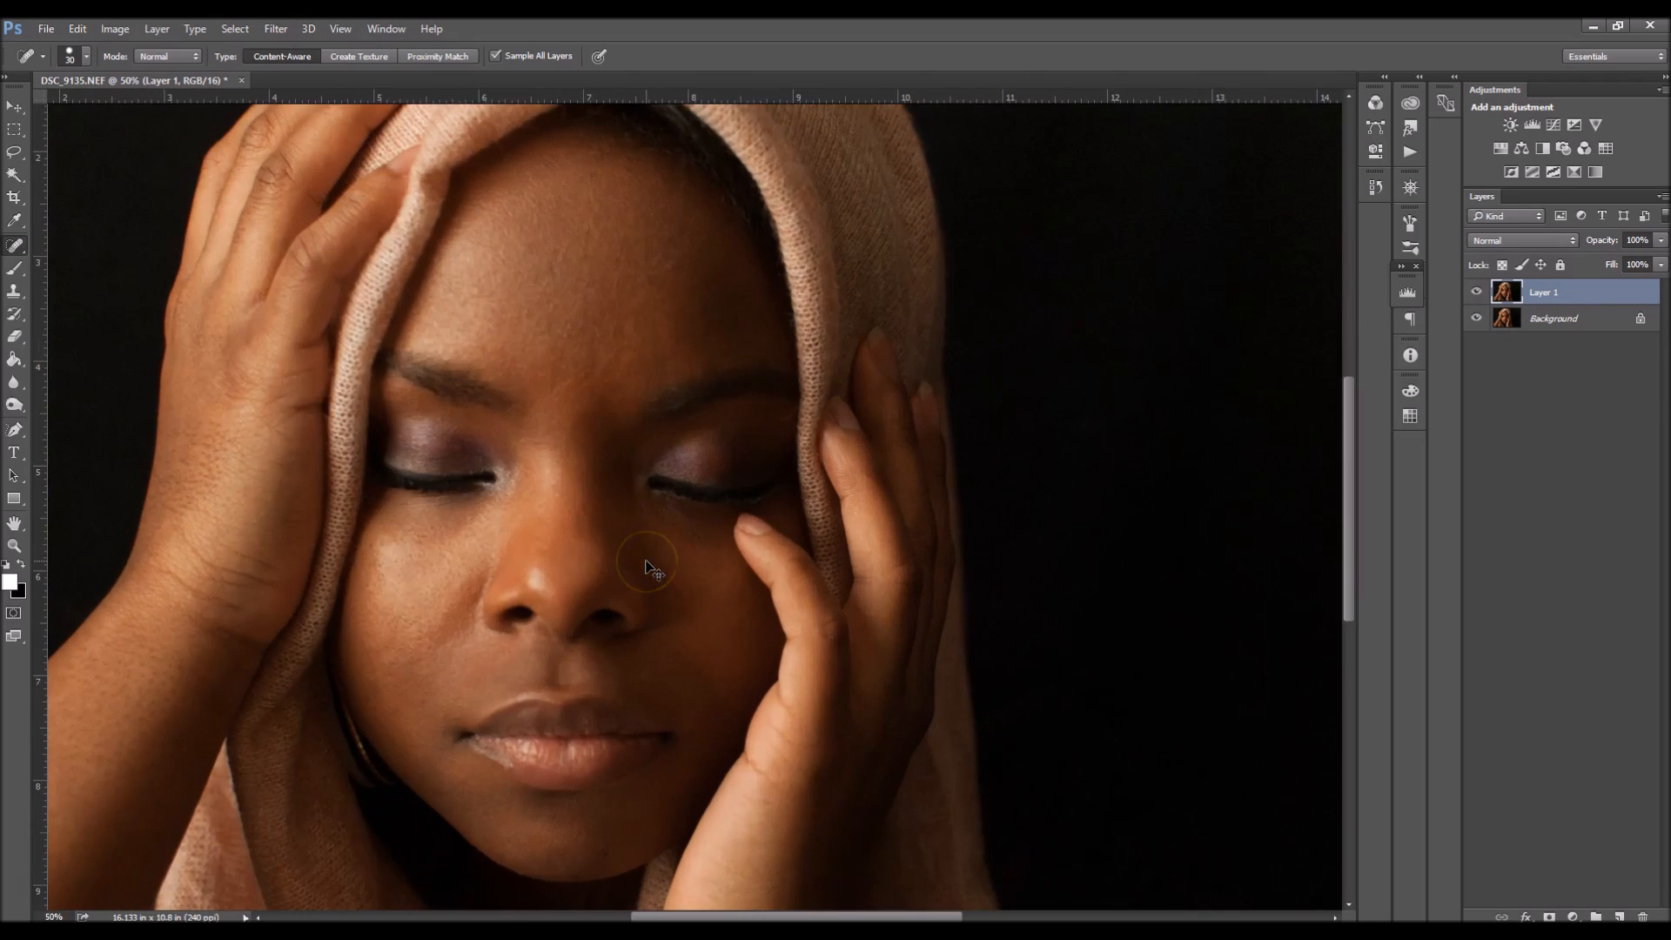
{"action": "scroll", "coordinate": [653, 570], "scroll_direction": "down", "scroll_amount": 1}
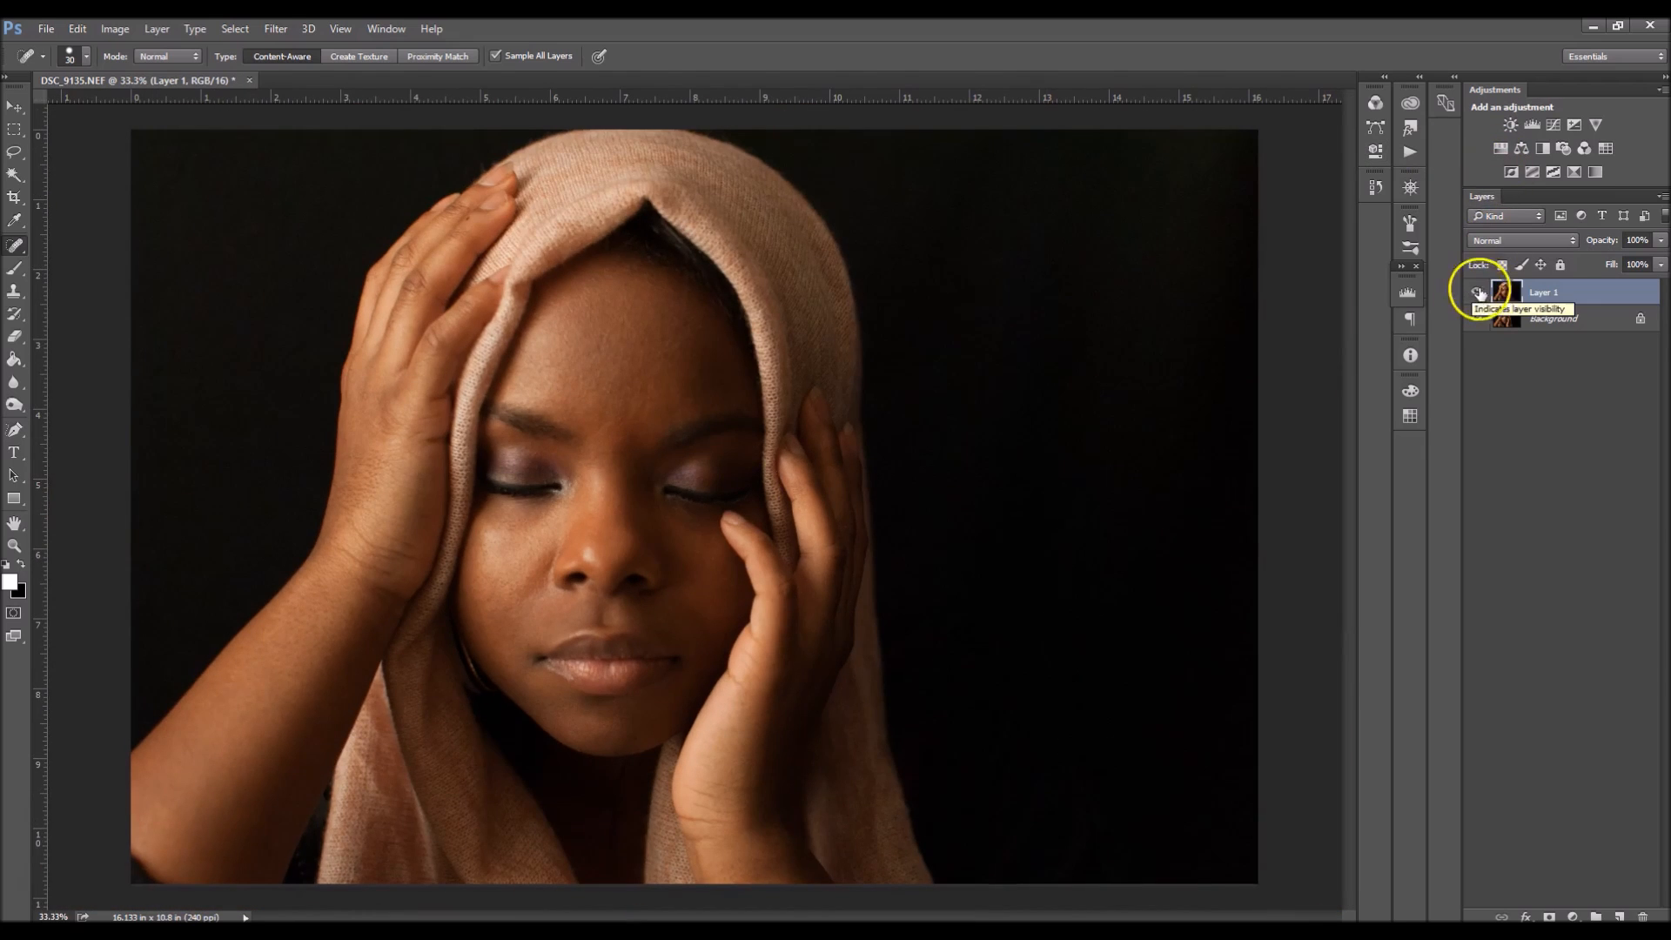
{"action": "left_click", "coordinate": [1481, 292]}
{"action": "left_click", "coordinate": [1482, 291]}
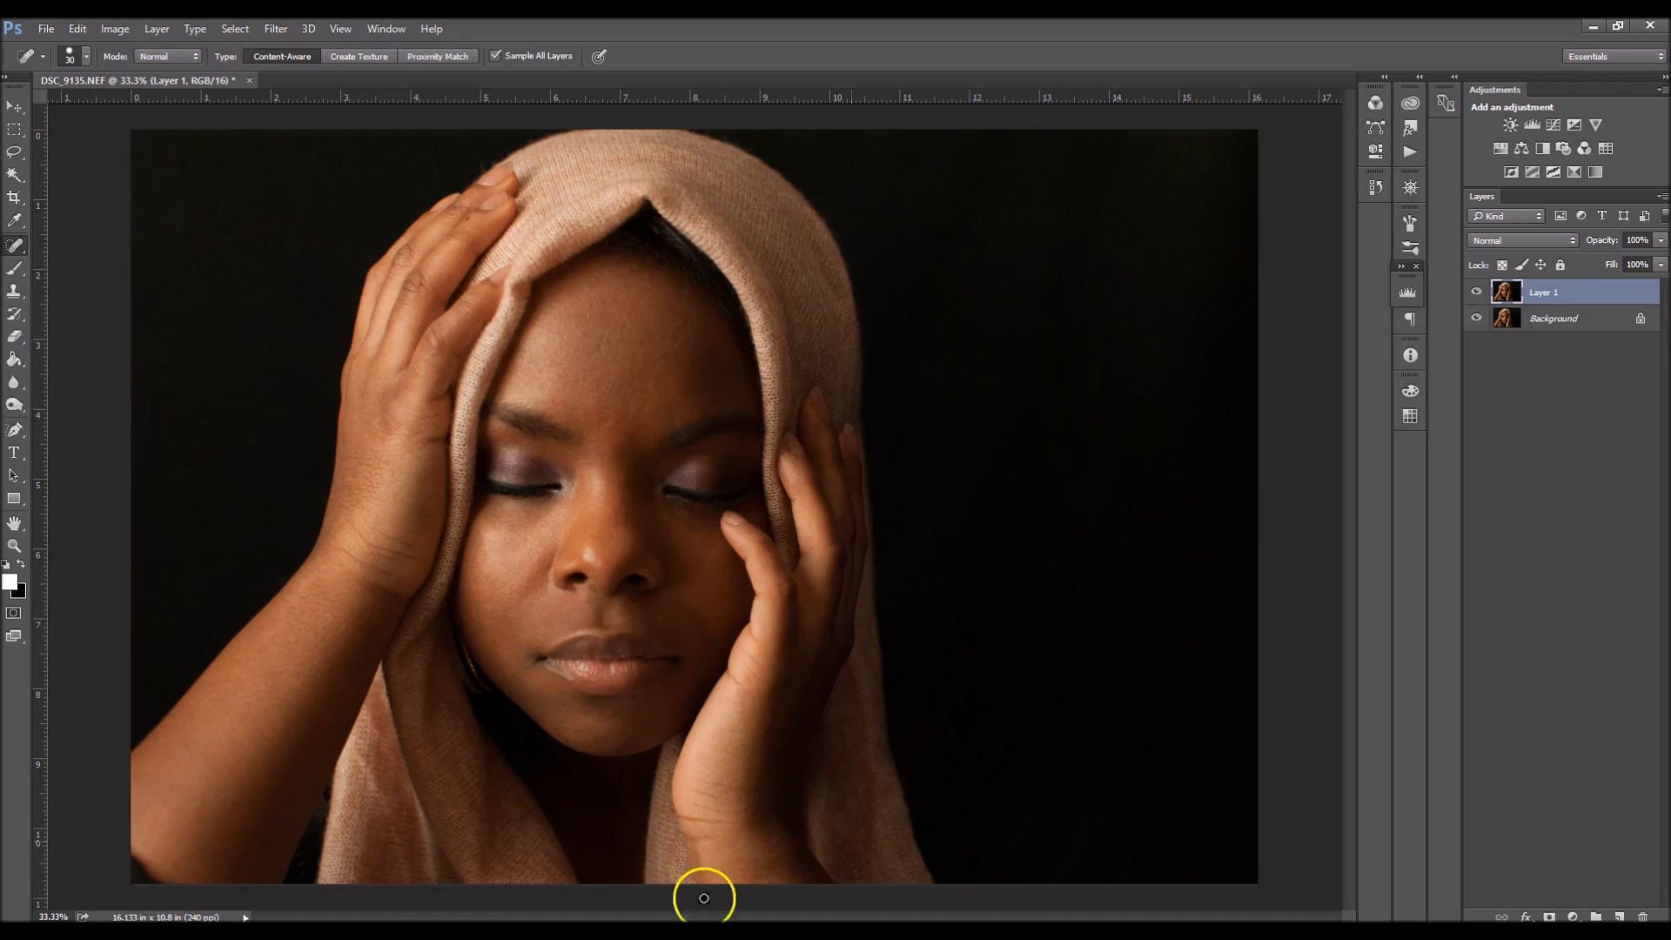
Flatten the image to merge the retouched layer into the Background.
{"action": "left_click", "coordinate": [1376, 191]}
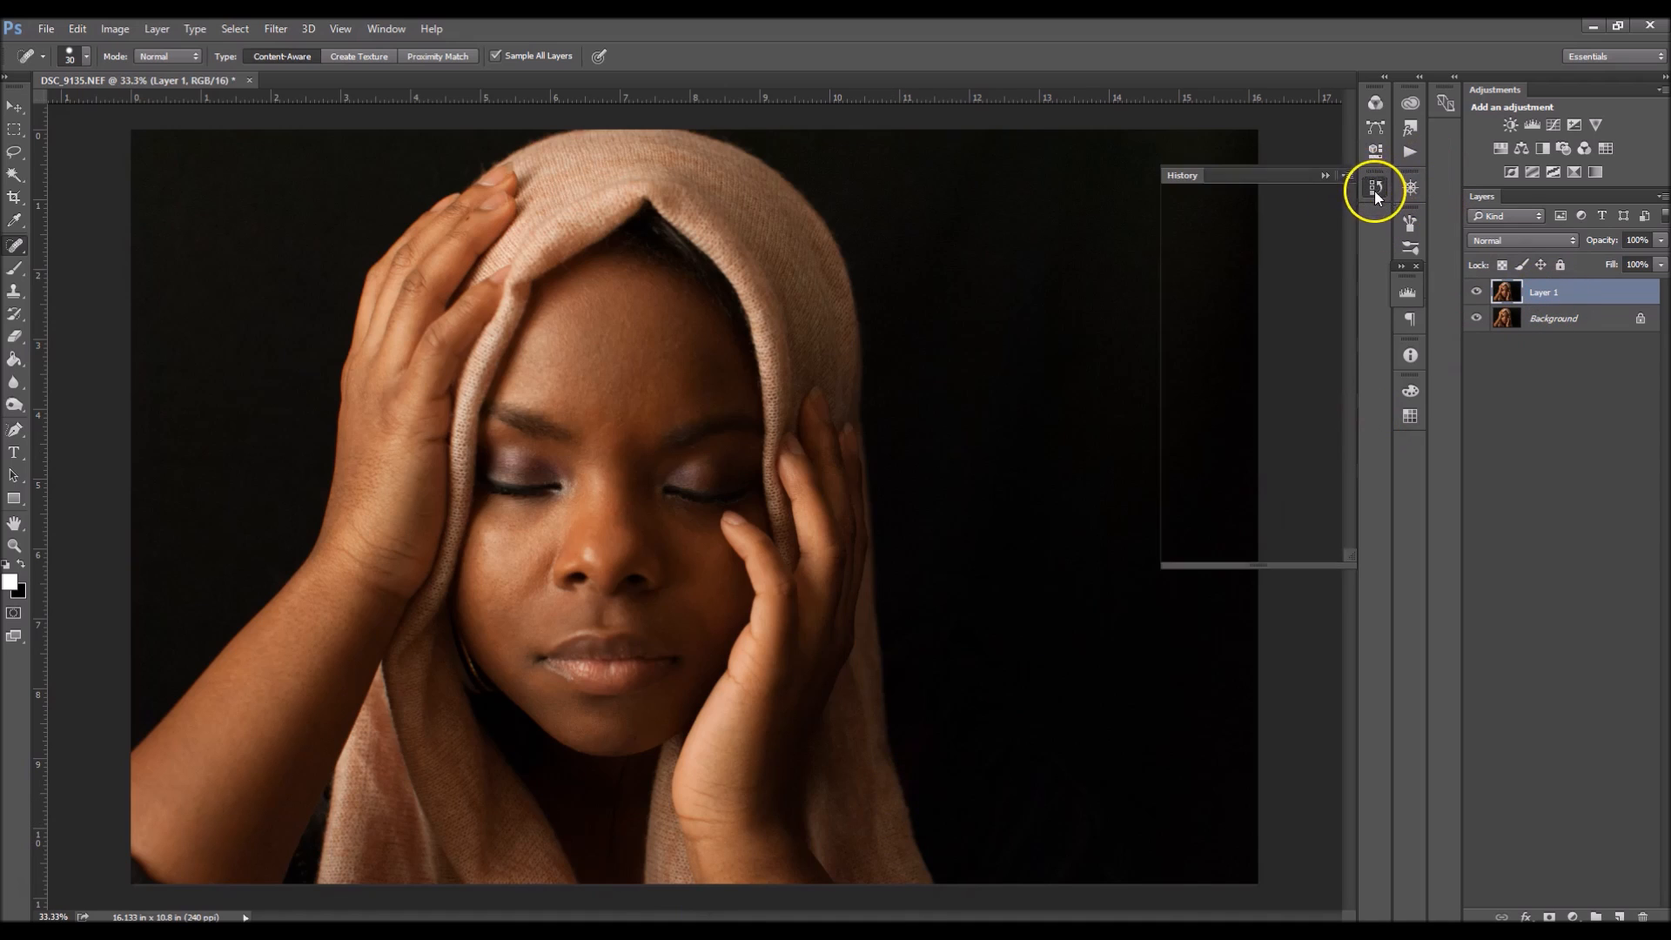
{"action": "left_click", "coordinate": [1327, 175]}
{"action": "right_click", "coordinate": [1559, 316]}
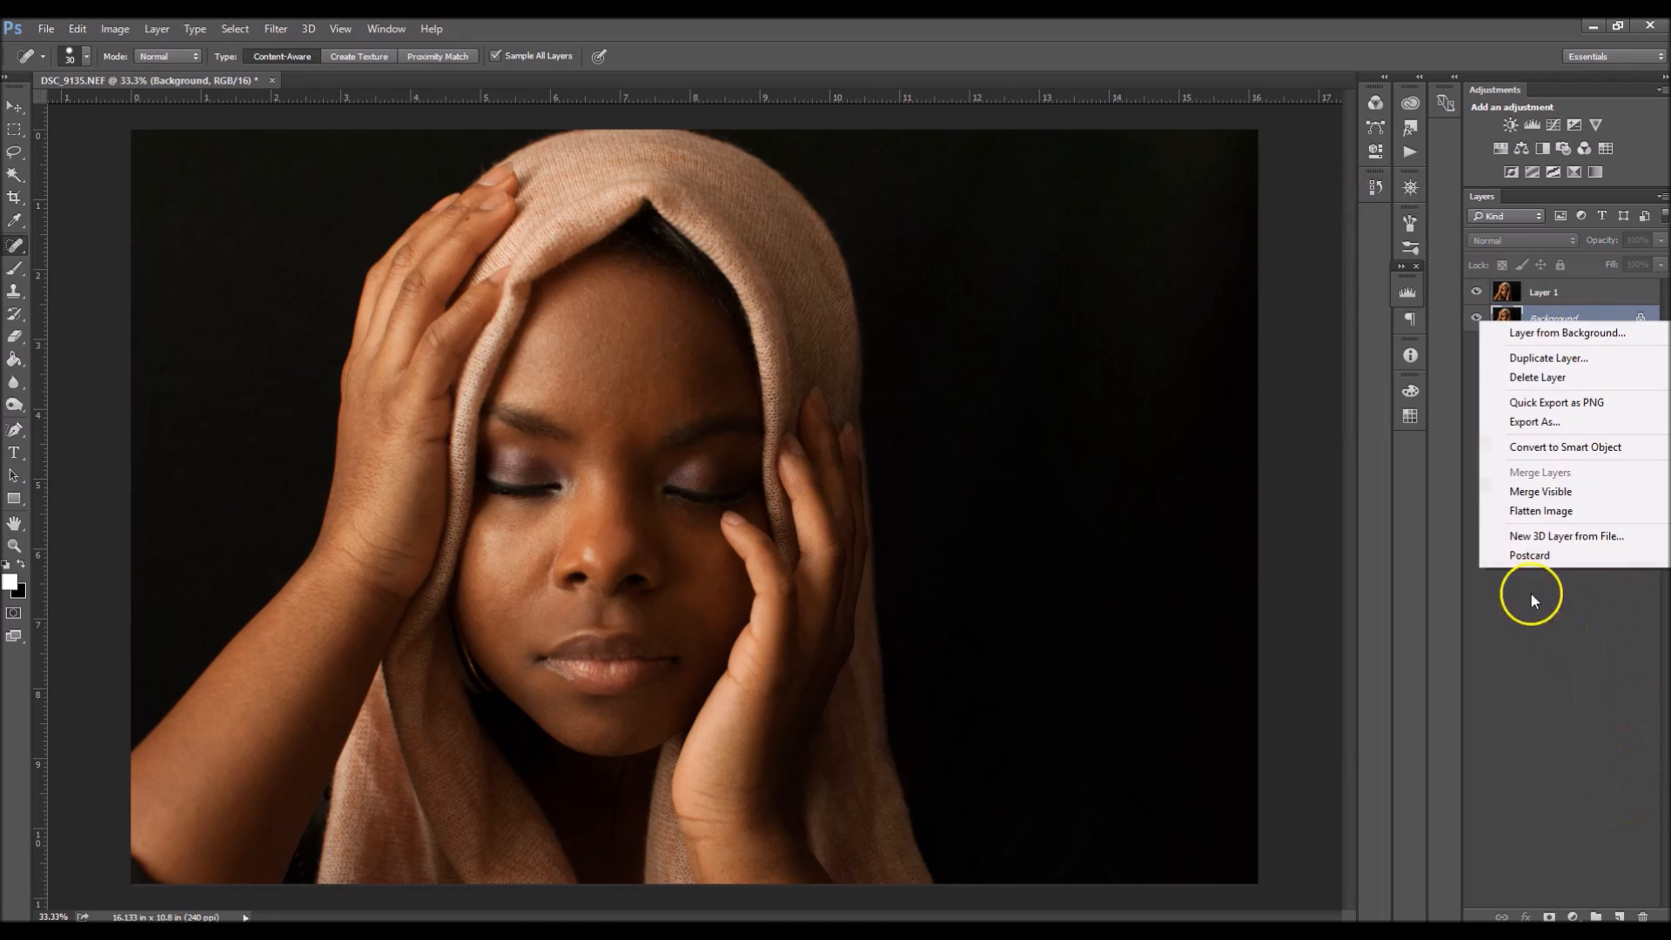
{"action": "left_click", "coordinate": [1548, 515]}
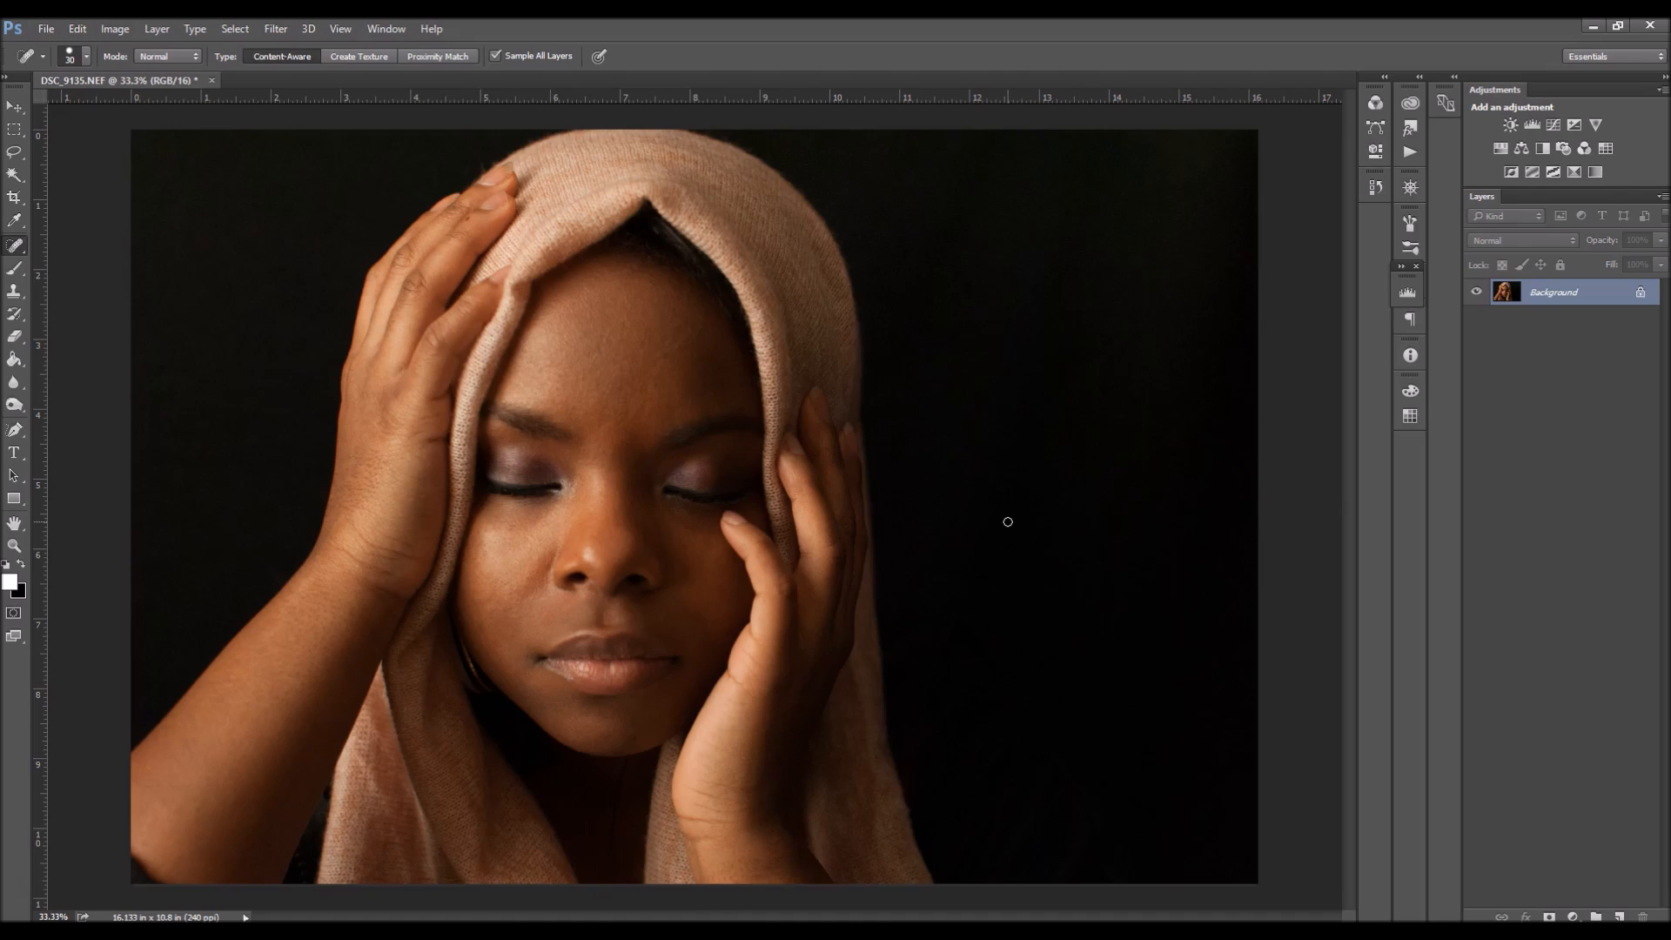
Duplicate the flattened Background twice, then hide the upper copy and make the lower copy, Layer 1, active.
{"action": "key", "text": "ctrl+j"}
{"action": "key", "text": "ctrl+j"}
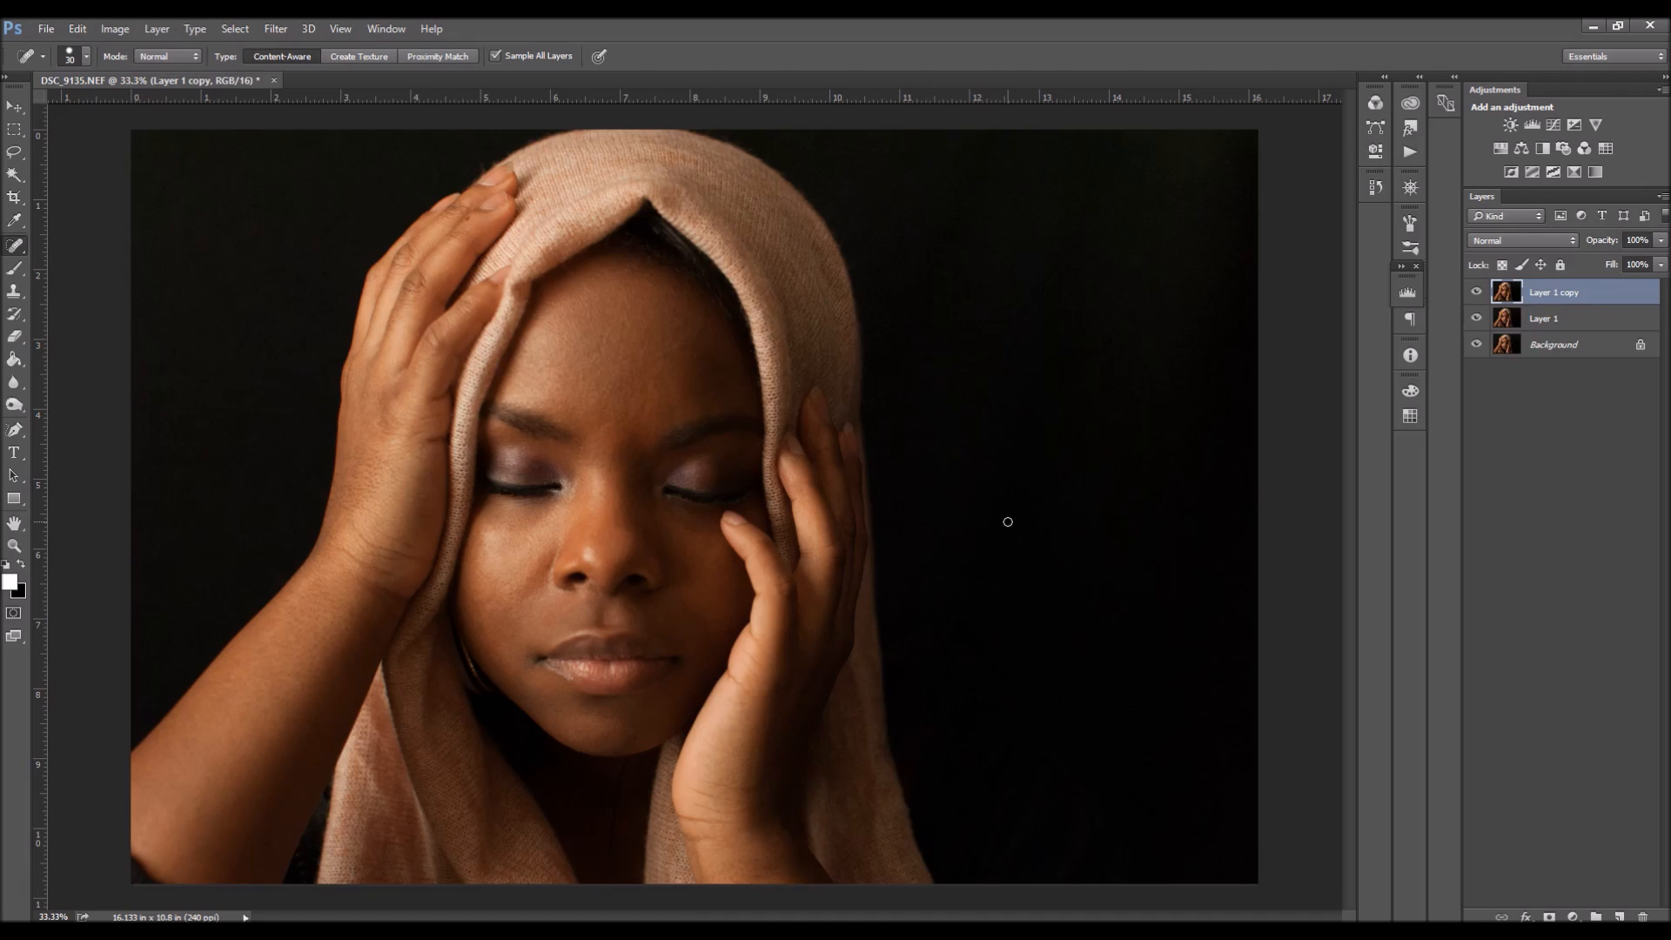
{"action": "left_click", "coordinate": [1476, 294]}
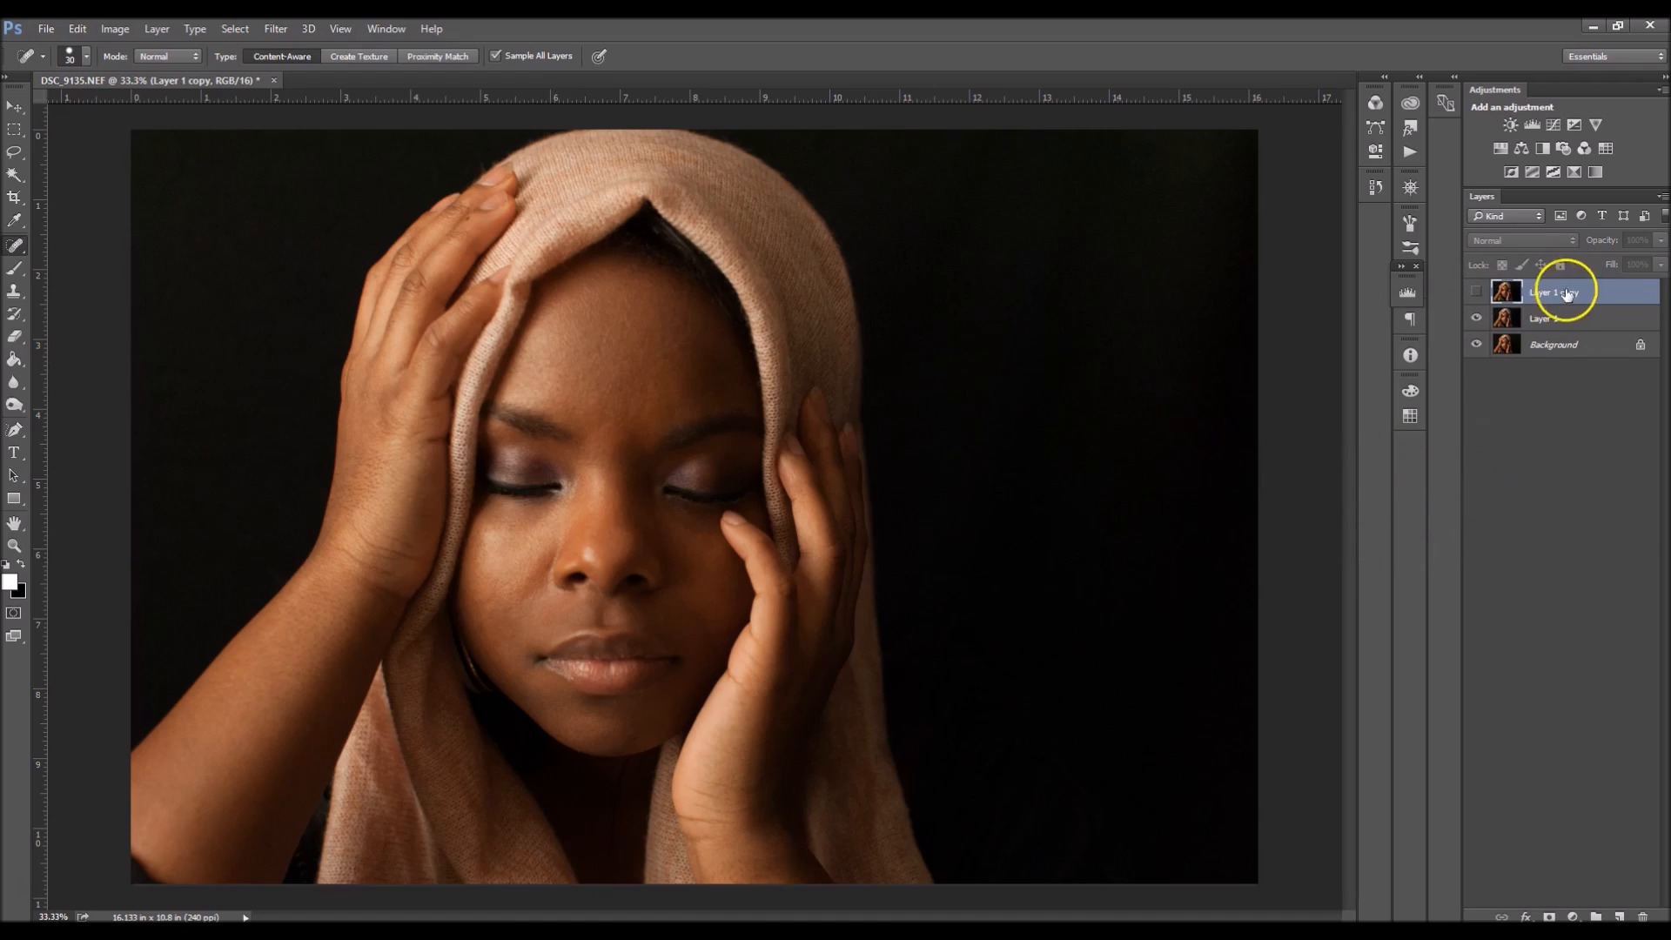
{"action": "left_click", "coordinate": [1550, 329]}
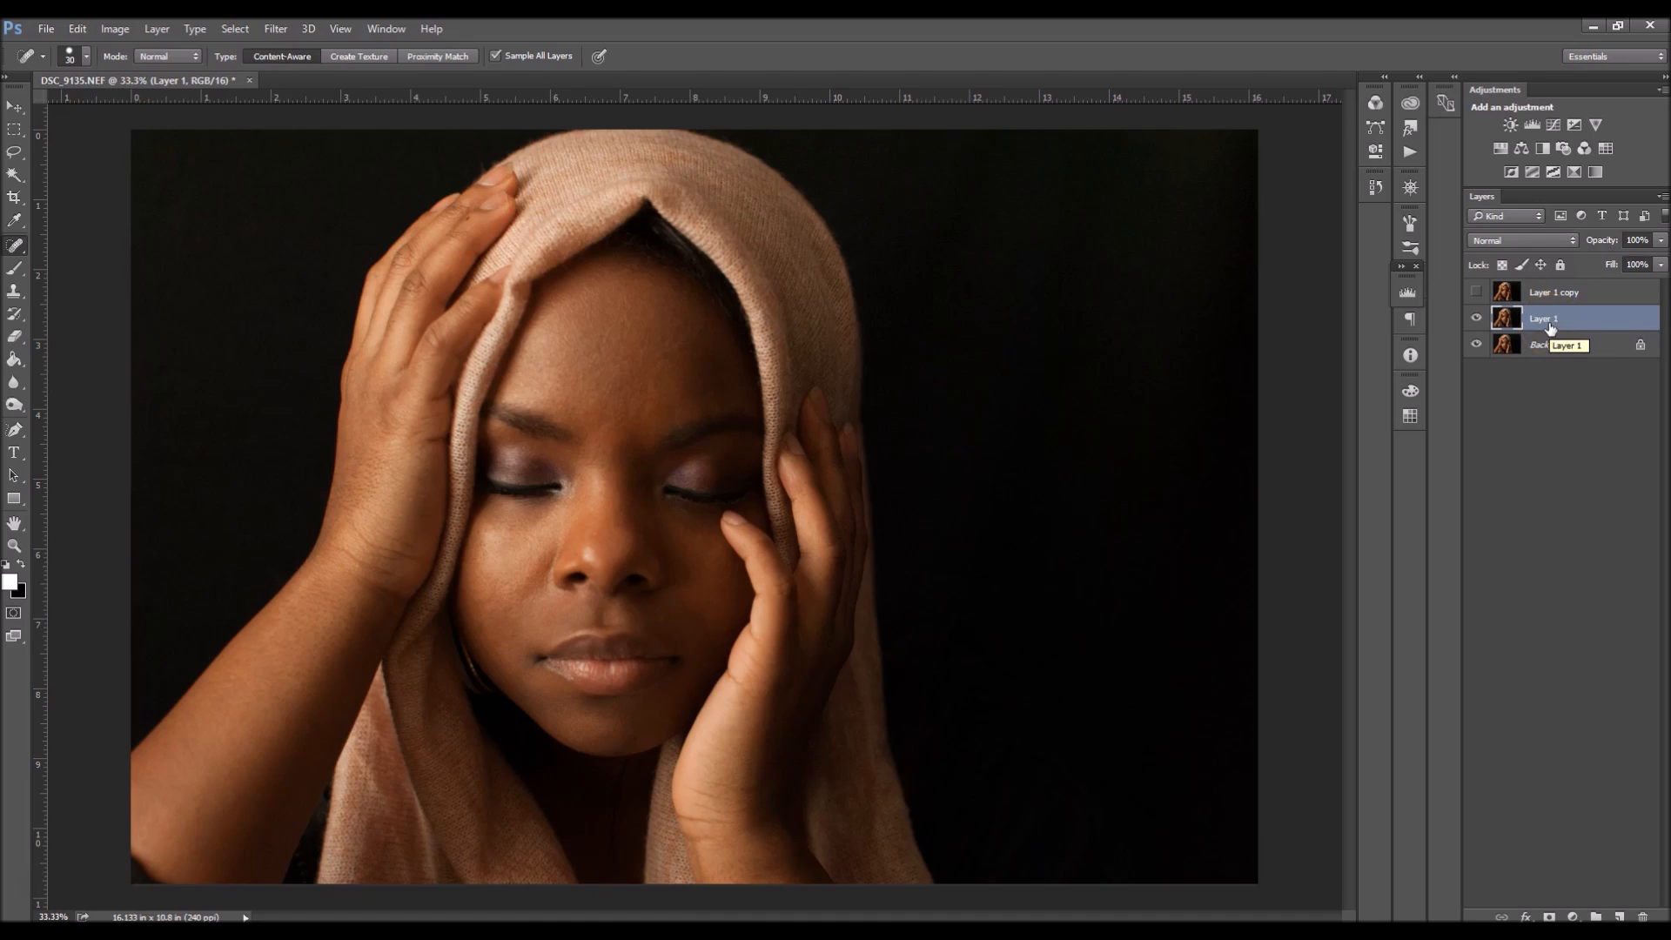
Apply a Gaussian Blur with a radius of about 7.4 pixels to Layer 1.
{"action": "left_click", "coordinate": [276, 29]}
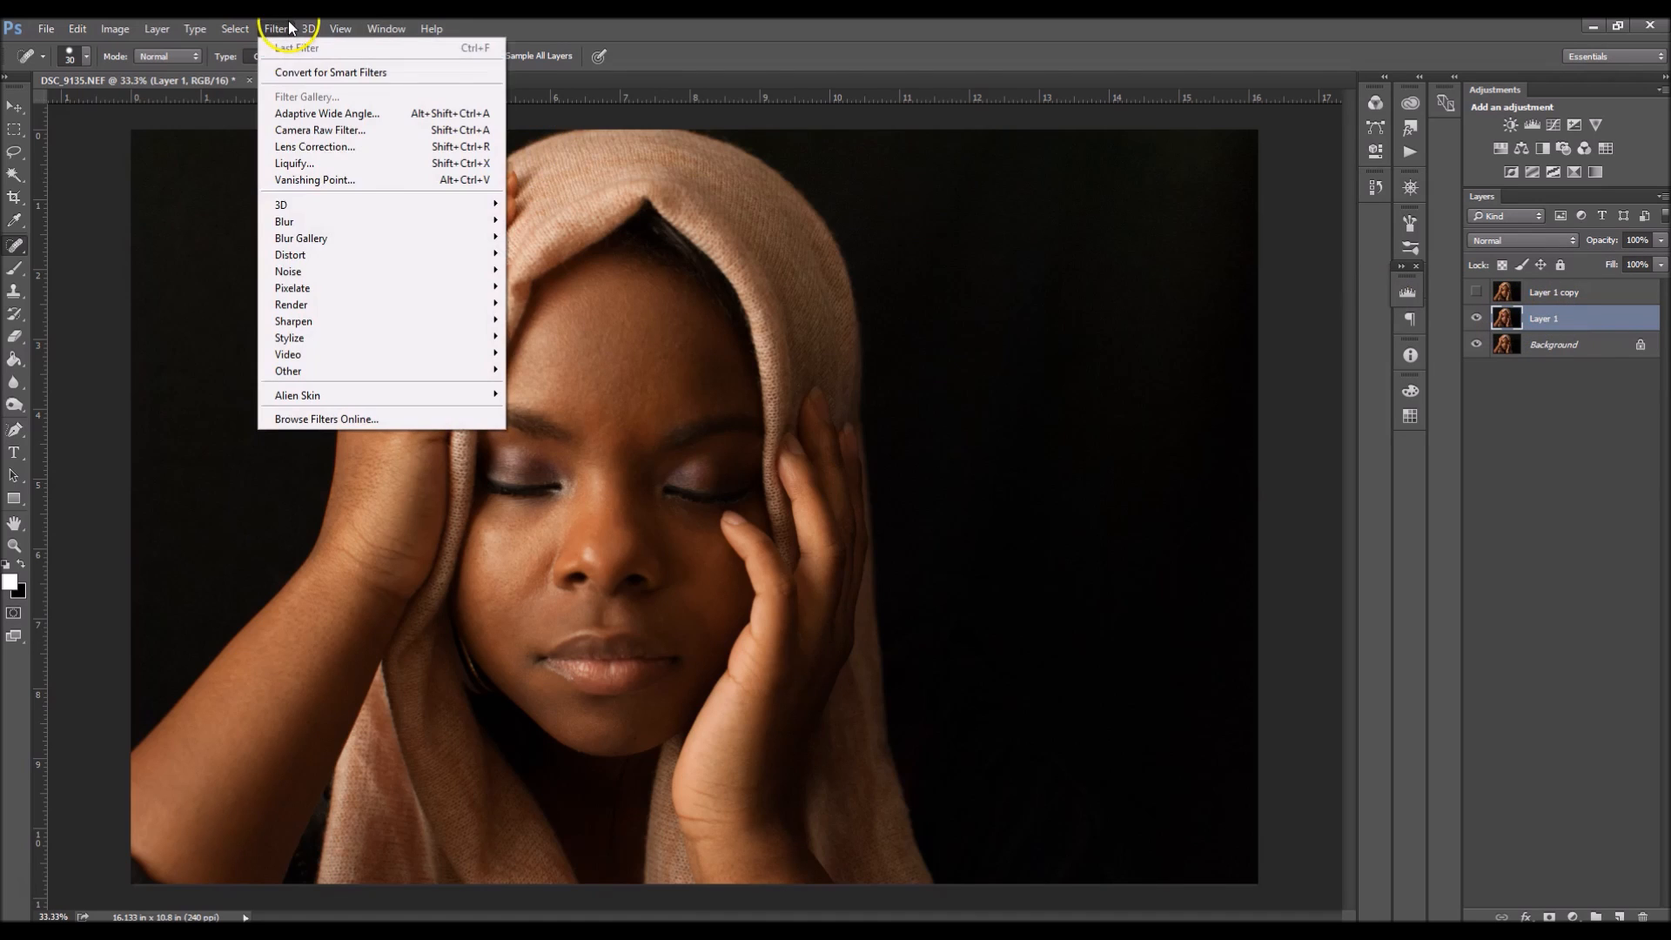
{"action": "mouse_move", "coordinate": [362, 221]}
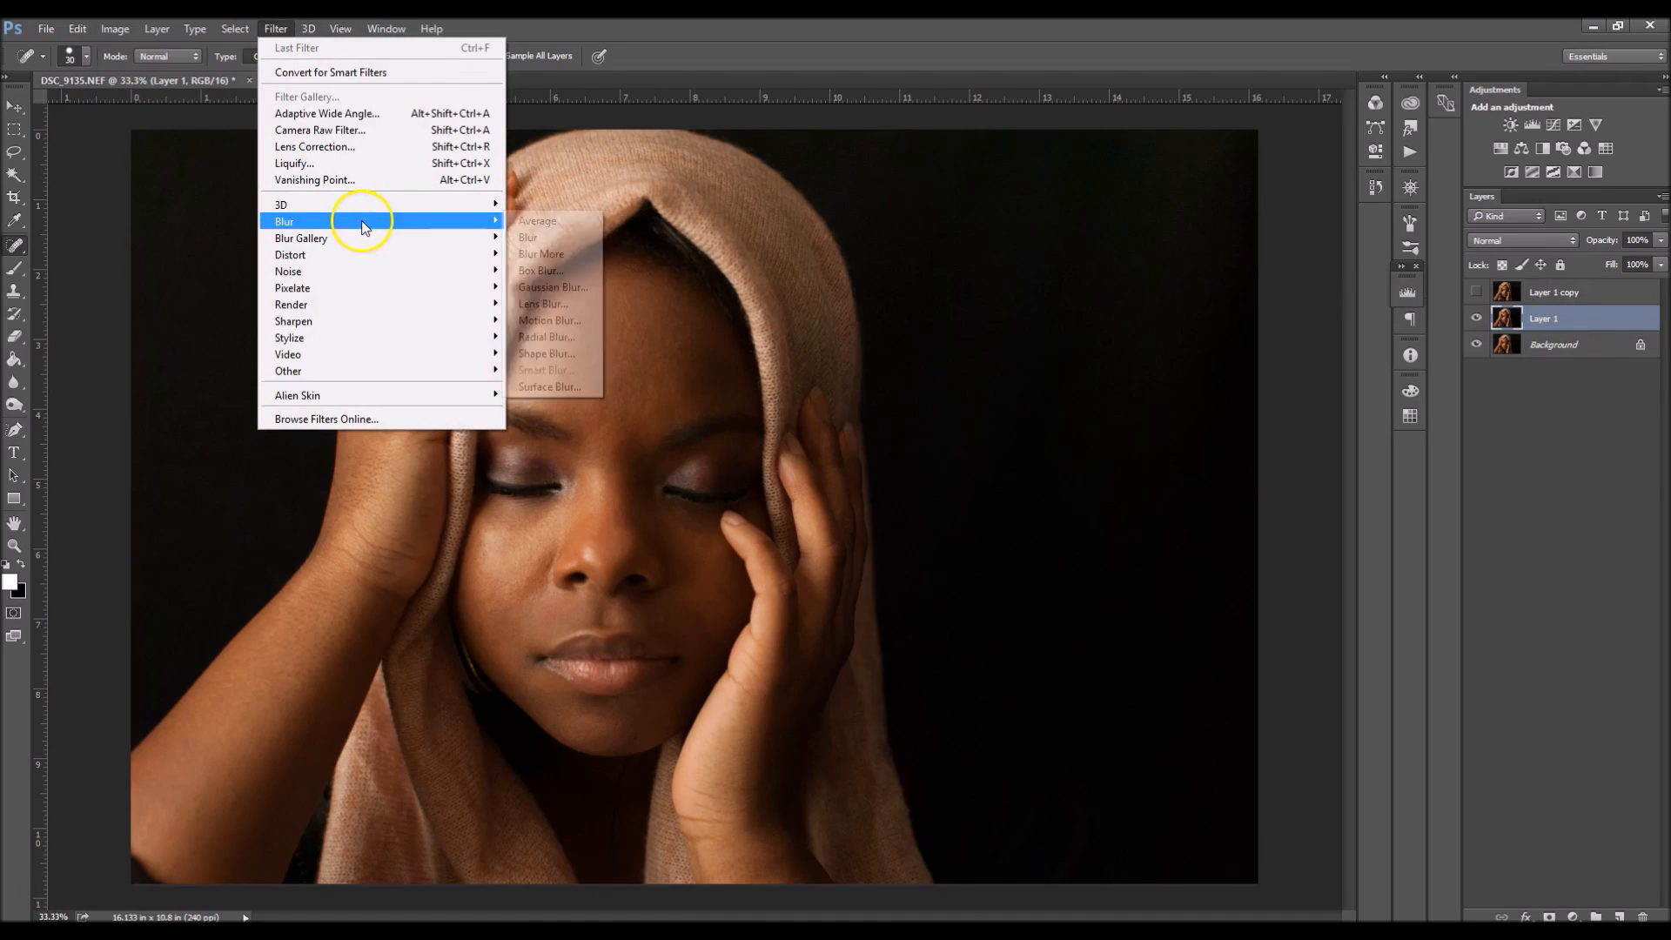
{"action": "left_click", "coordinate": [557, 290]}
{"action": "left_click_drag", "start_coordinate": [1245, 380], "coordinate": [1097, 243]}
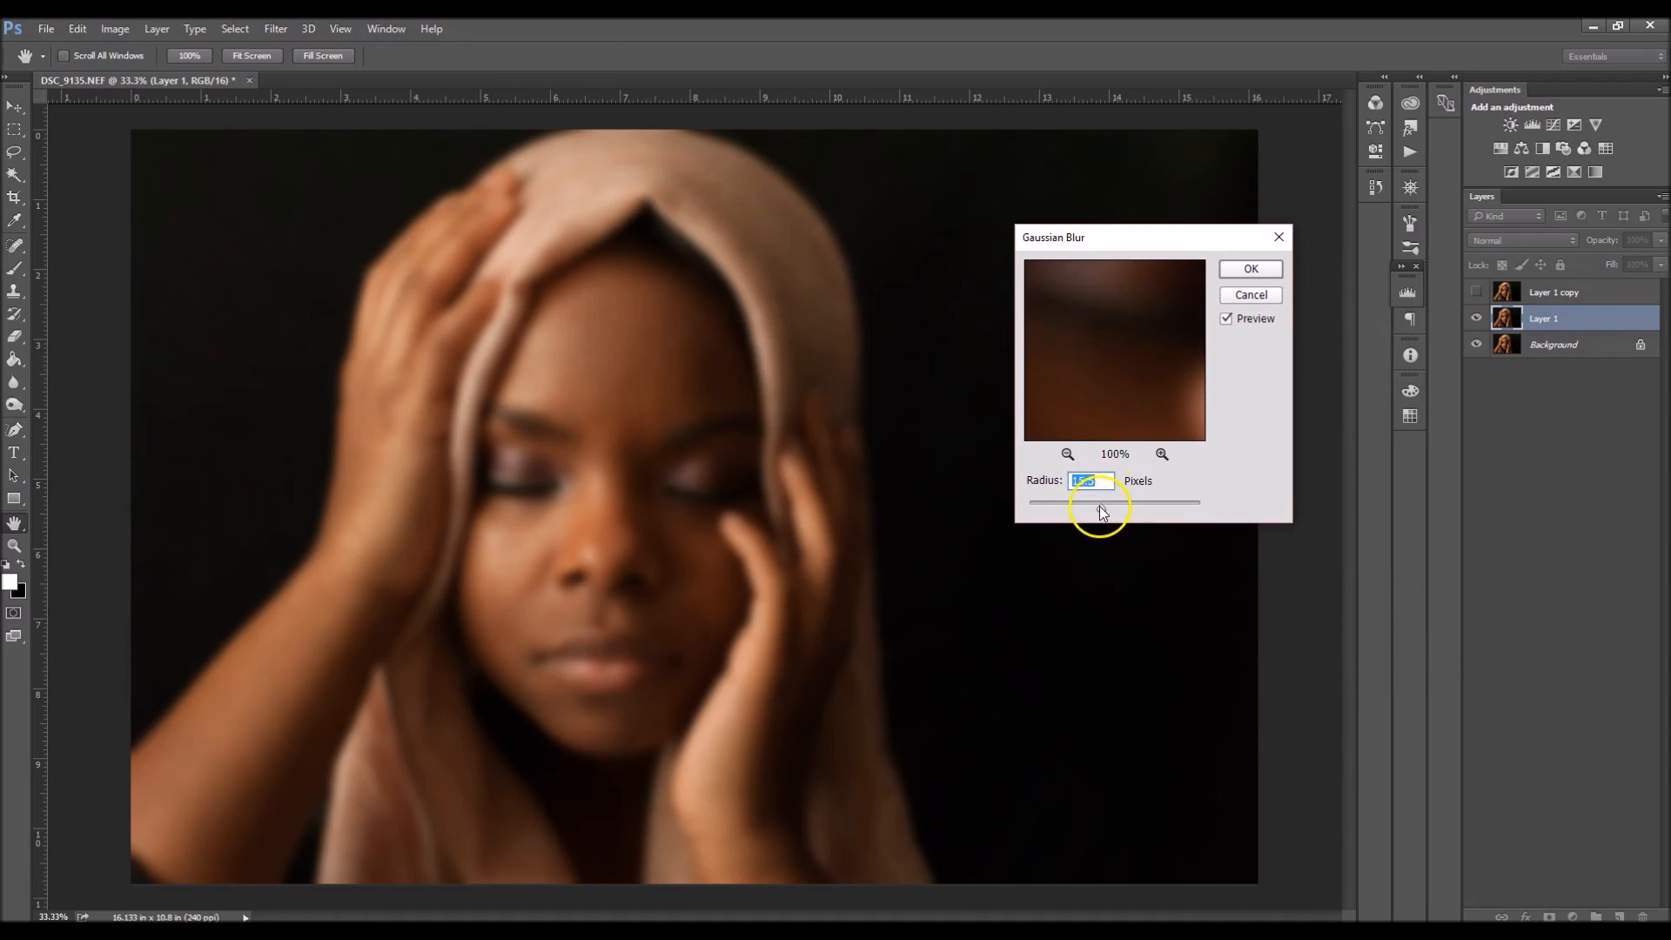
{"action": "double_click", "coordinate": [1081, 479]}
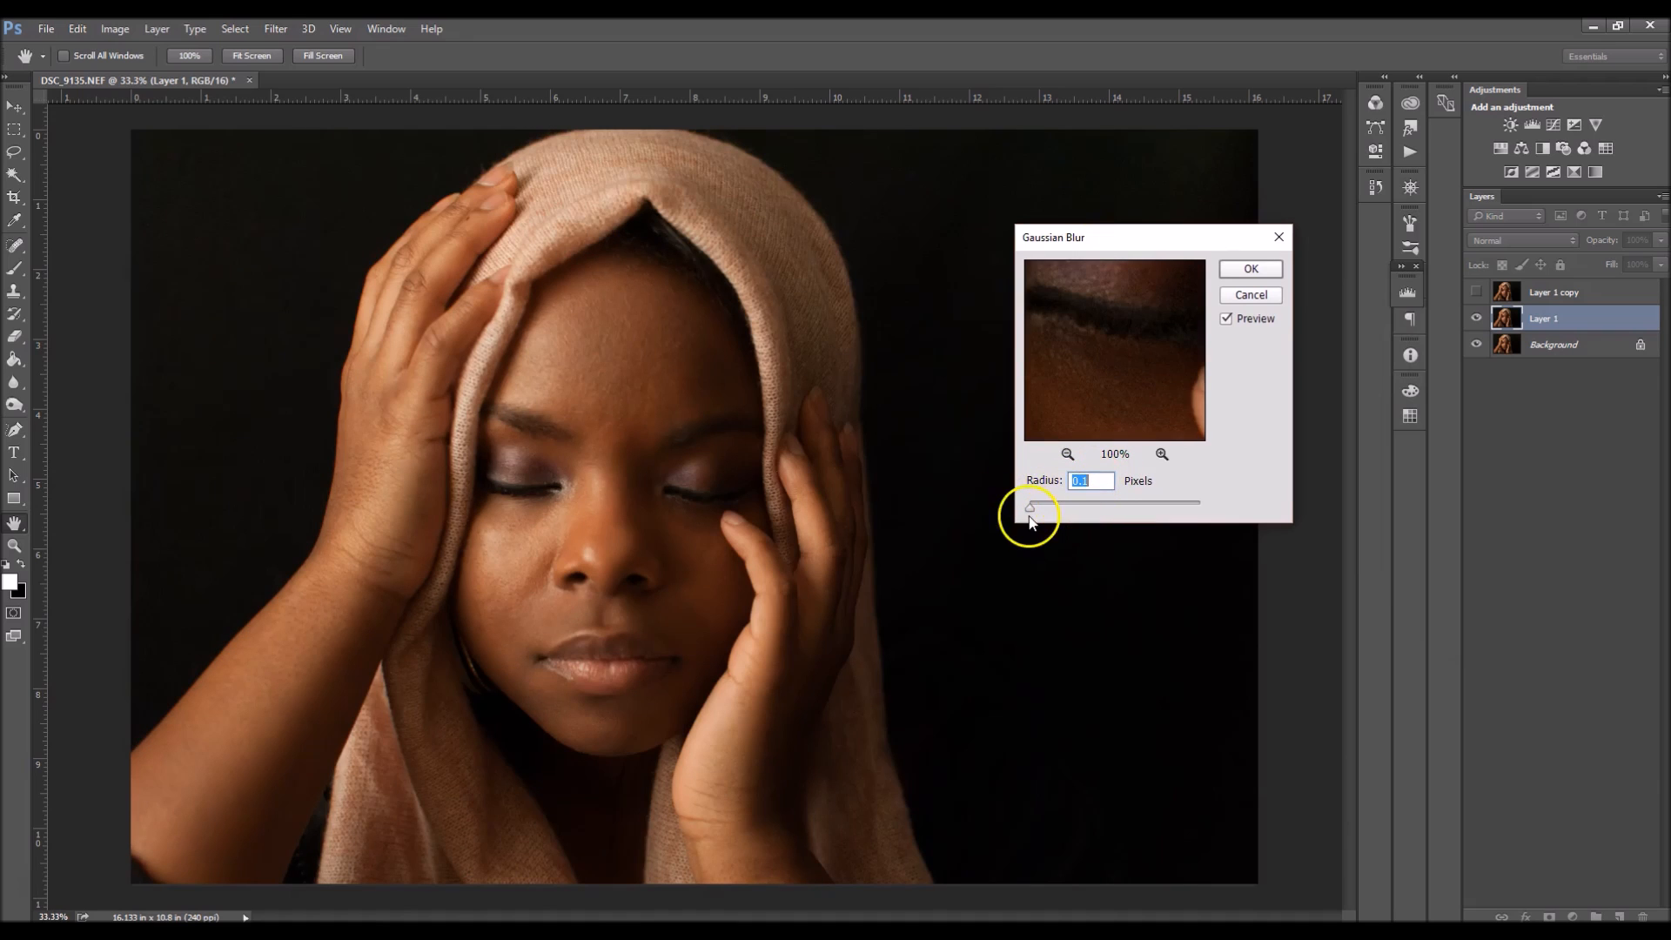
{"action": "left_click_drag", "start_coordinate": [1027, 504], "coordinate": [1048, 509]}
{"action": "left_click_drag", "start_coordinate": [1074, 506], "coordinate": [1086, 506]}
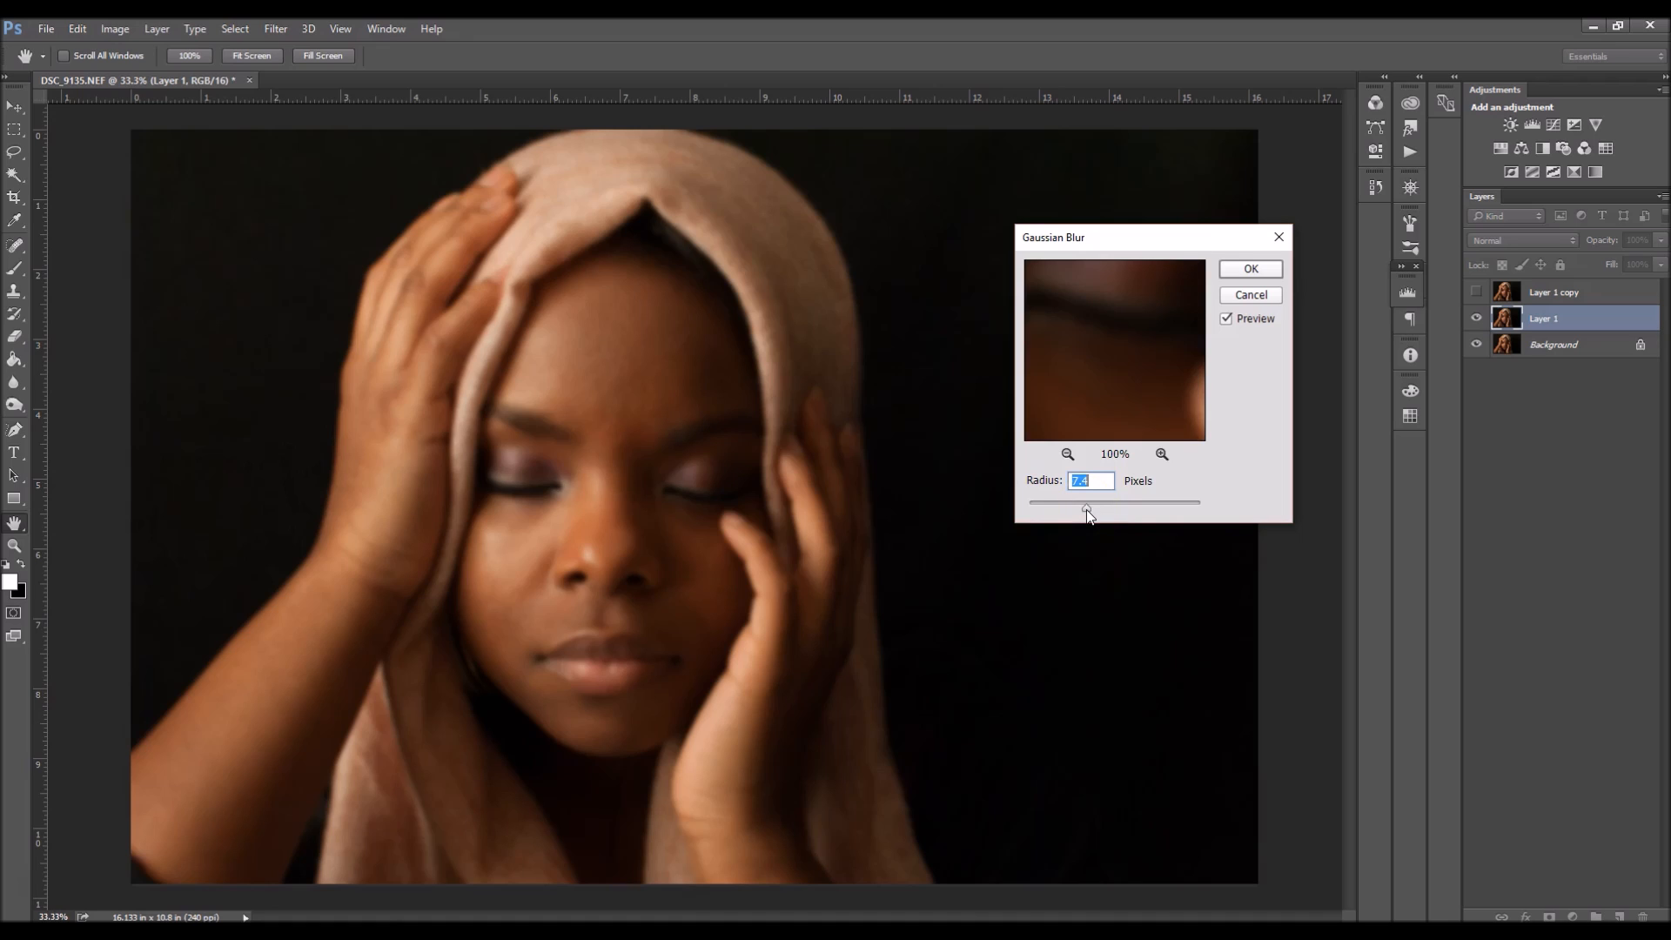
{"action": "left_click_drag", "start_coordinate": [1089, 508], "coordinate": [1090, 508]}
{"action": "mouse_move", "coordinate": [1090, 505]}
{"action": "left_mouse_down"}
{"action": "mouse_move", "coordinate": [1111, 508]}
{"action": "mouse_move", "coordinate": [1089, 509]}
{"action": "left_mouse_up"}
{"action": "left_click", "coordinate": [1251, 270]}
{"action": "key", "text": "j"}
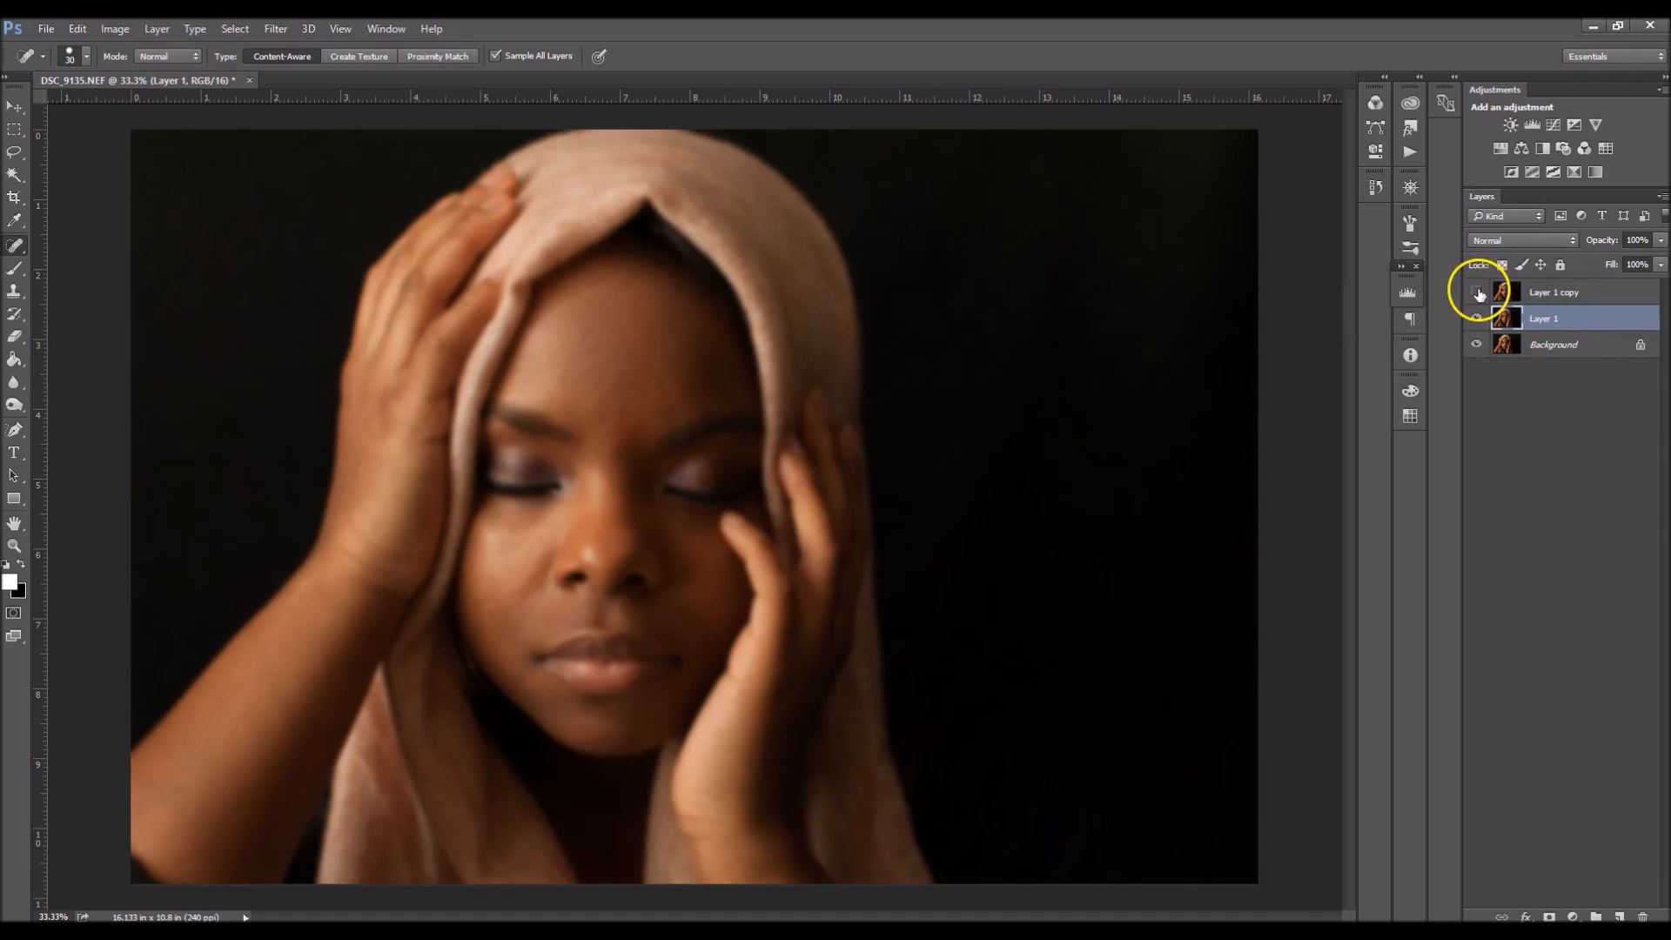
Show and activate Layer 1 copy, and use Apply Image on it with Layer 1 as source, Subtract blending, scale 2 and offset 128.
{"action": "left_click", "coordinate": [1477, 292]}
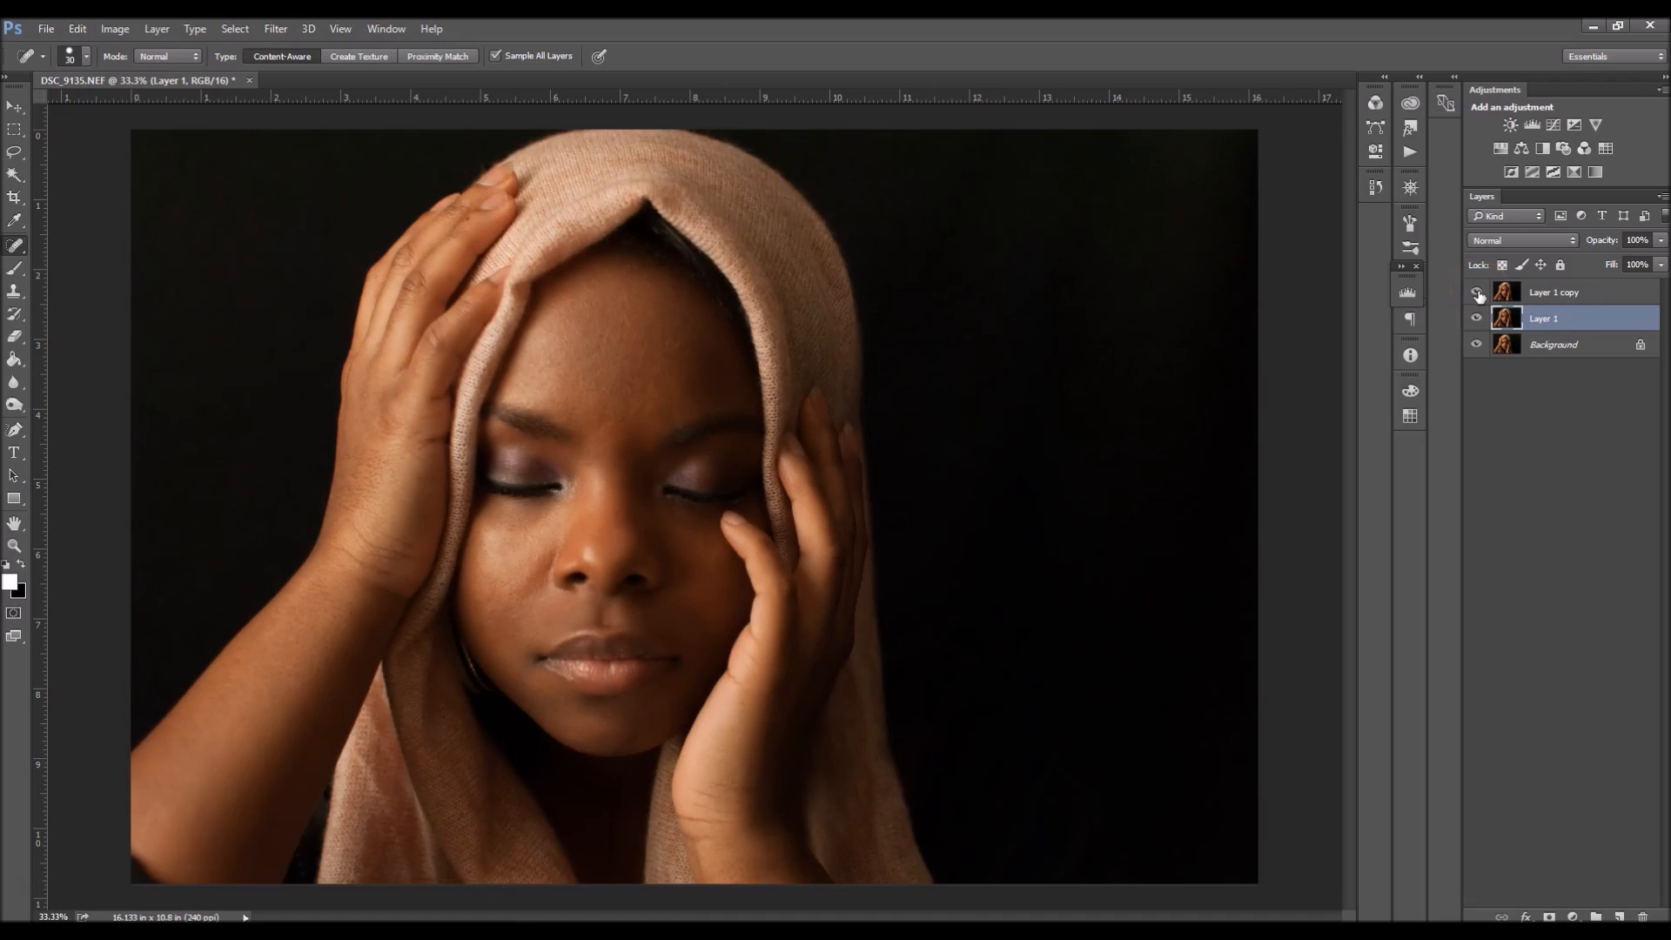
{"action": "left_click", "coordinate": [1546, 295]}
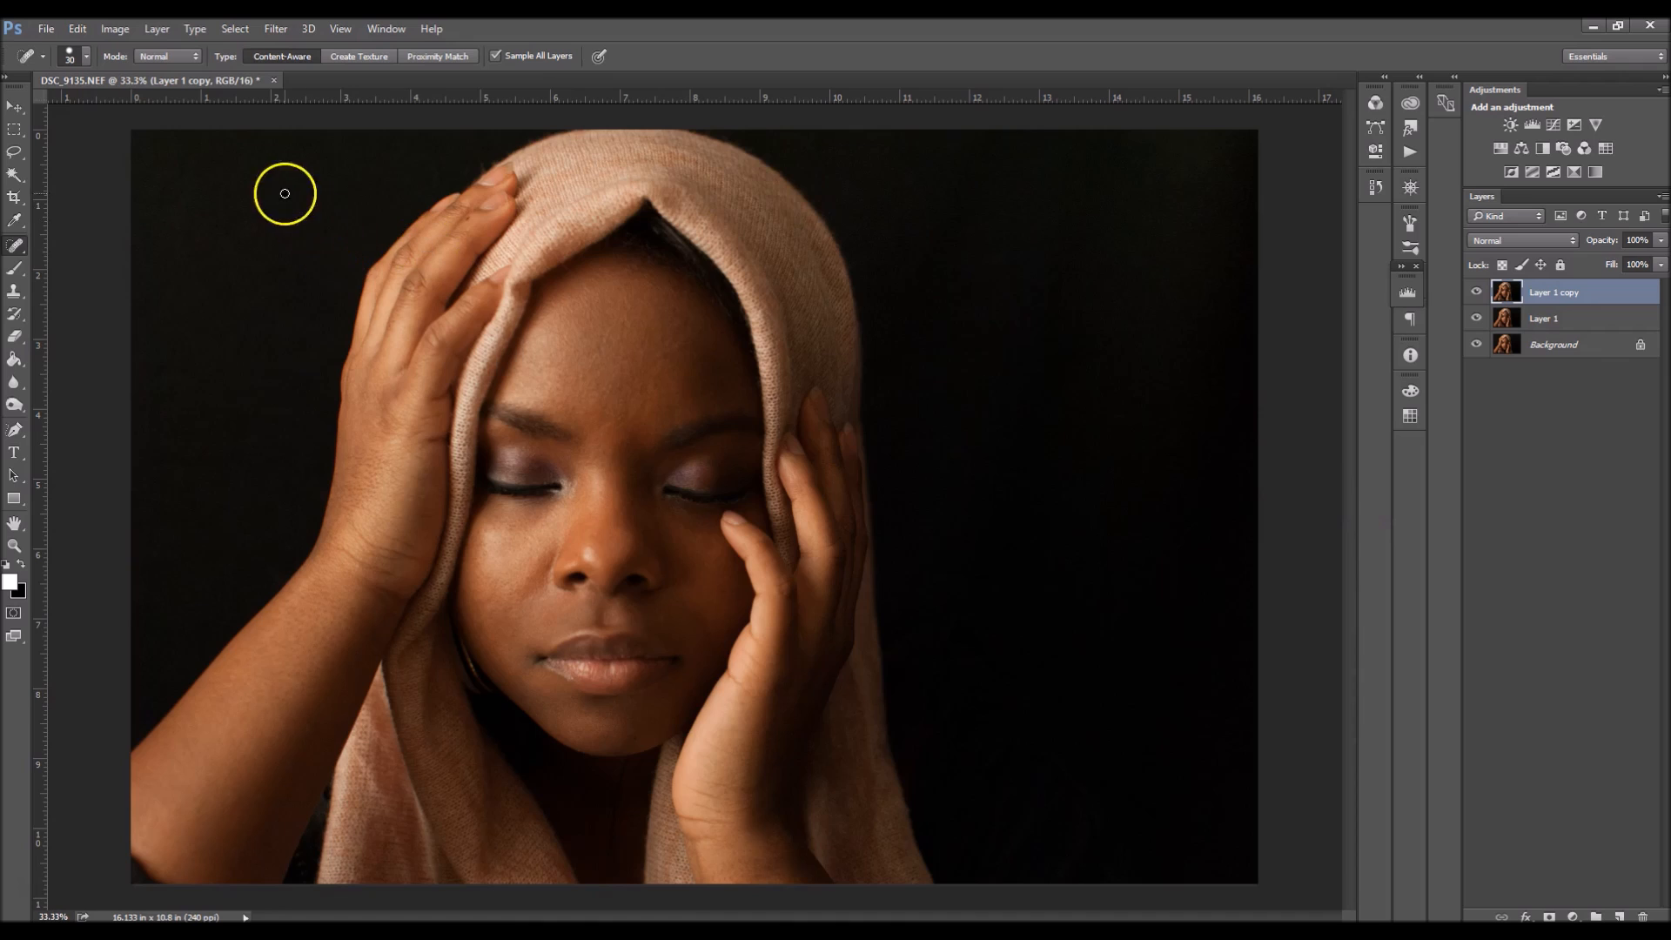
{"action": "left_click", "coordinate": [123, 29]}
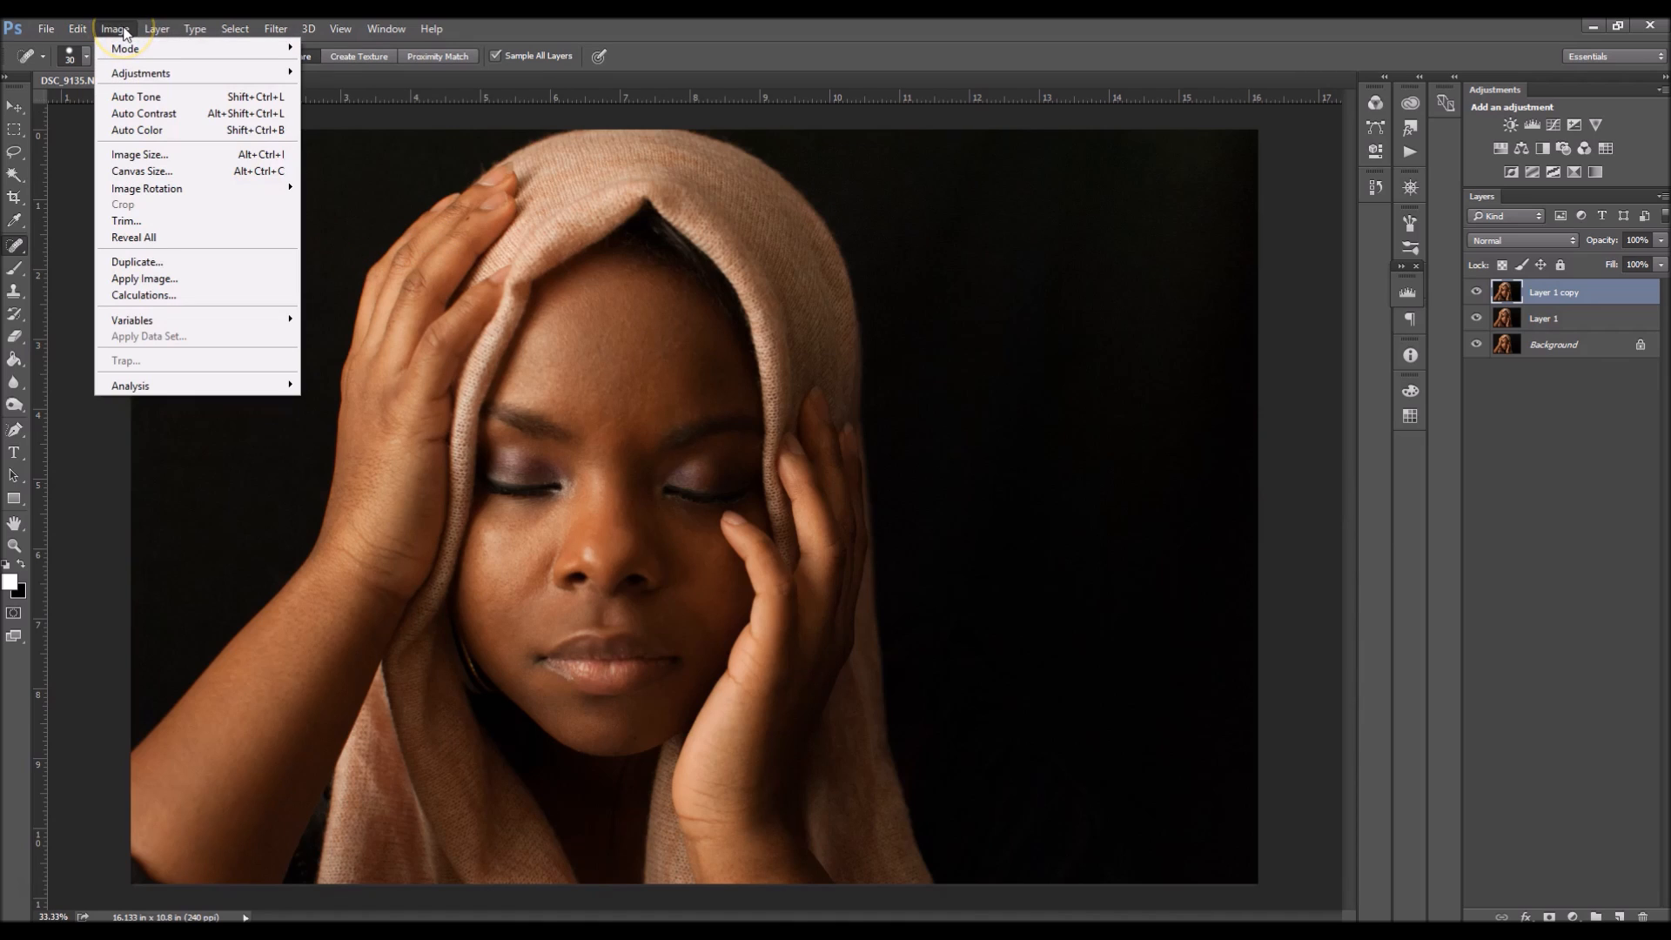
{"action": "left_click", "coordinate": [145, 279]}
{"action": "left_click_drag", "start_coordinate": [1163, 336], "coordinate": [1150, 291]}
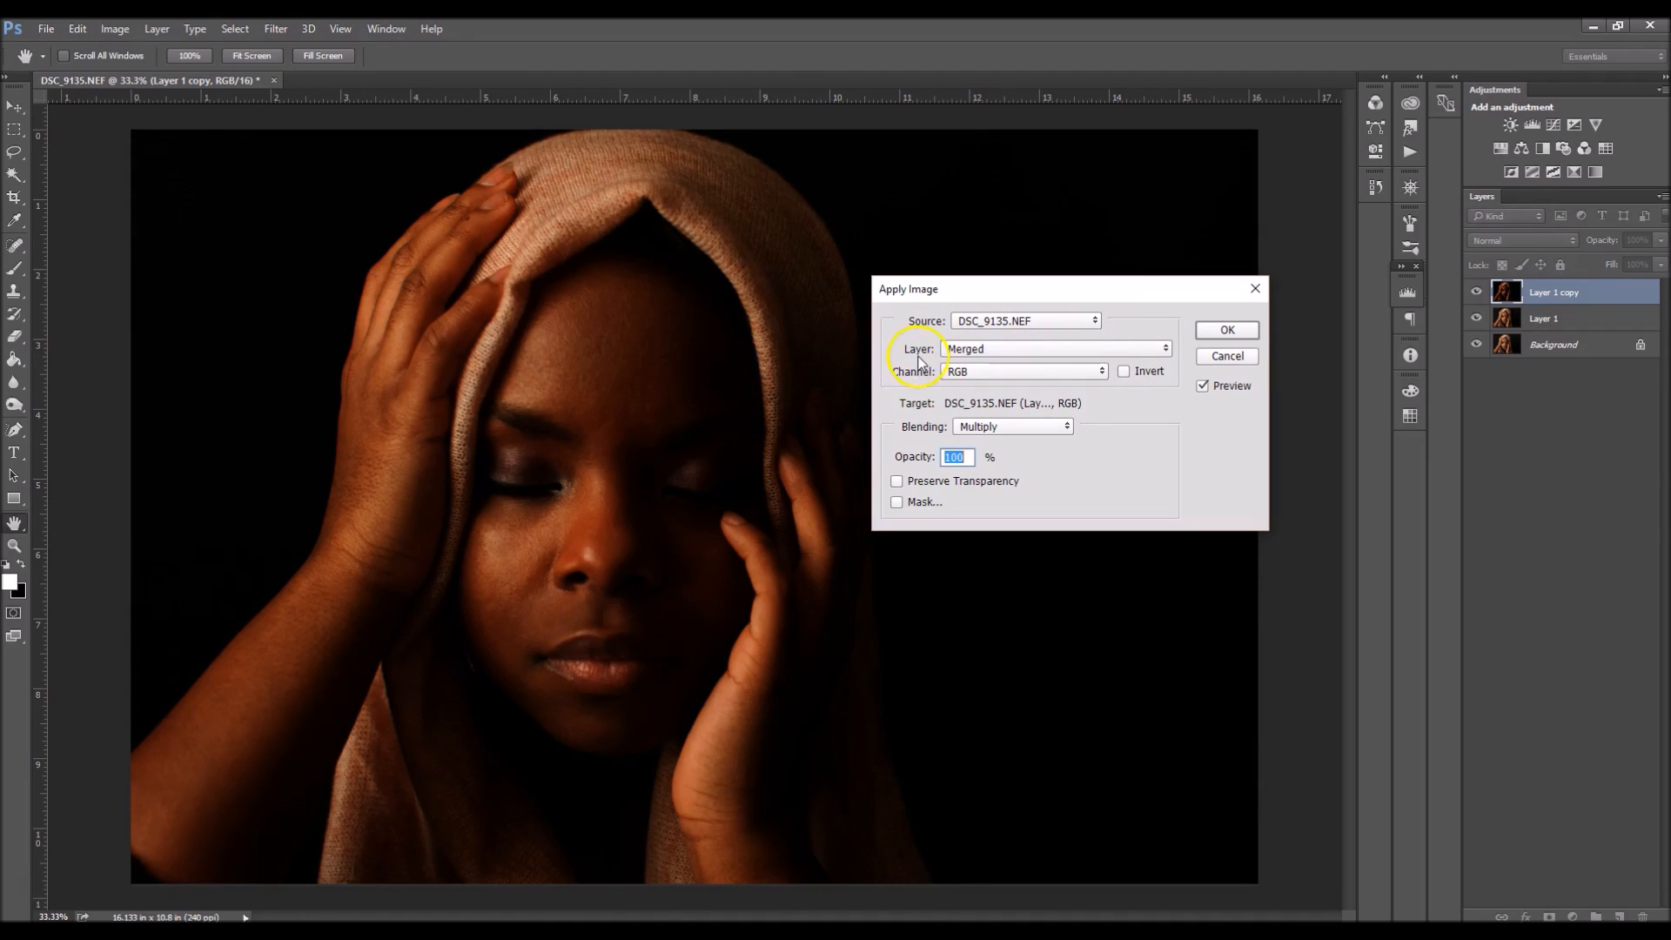
{"action": "left_click", "coordinate": [988, 348]}
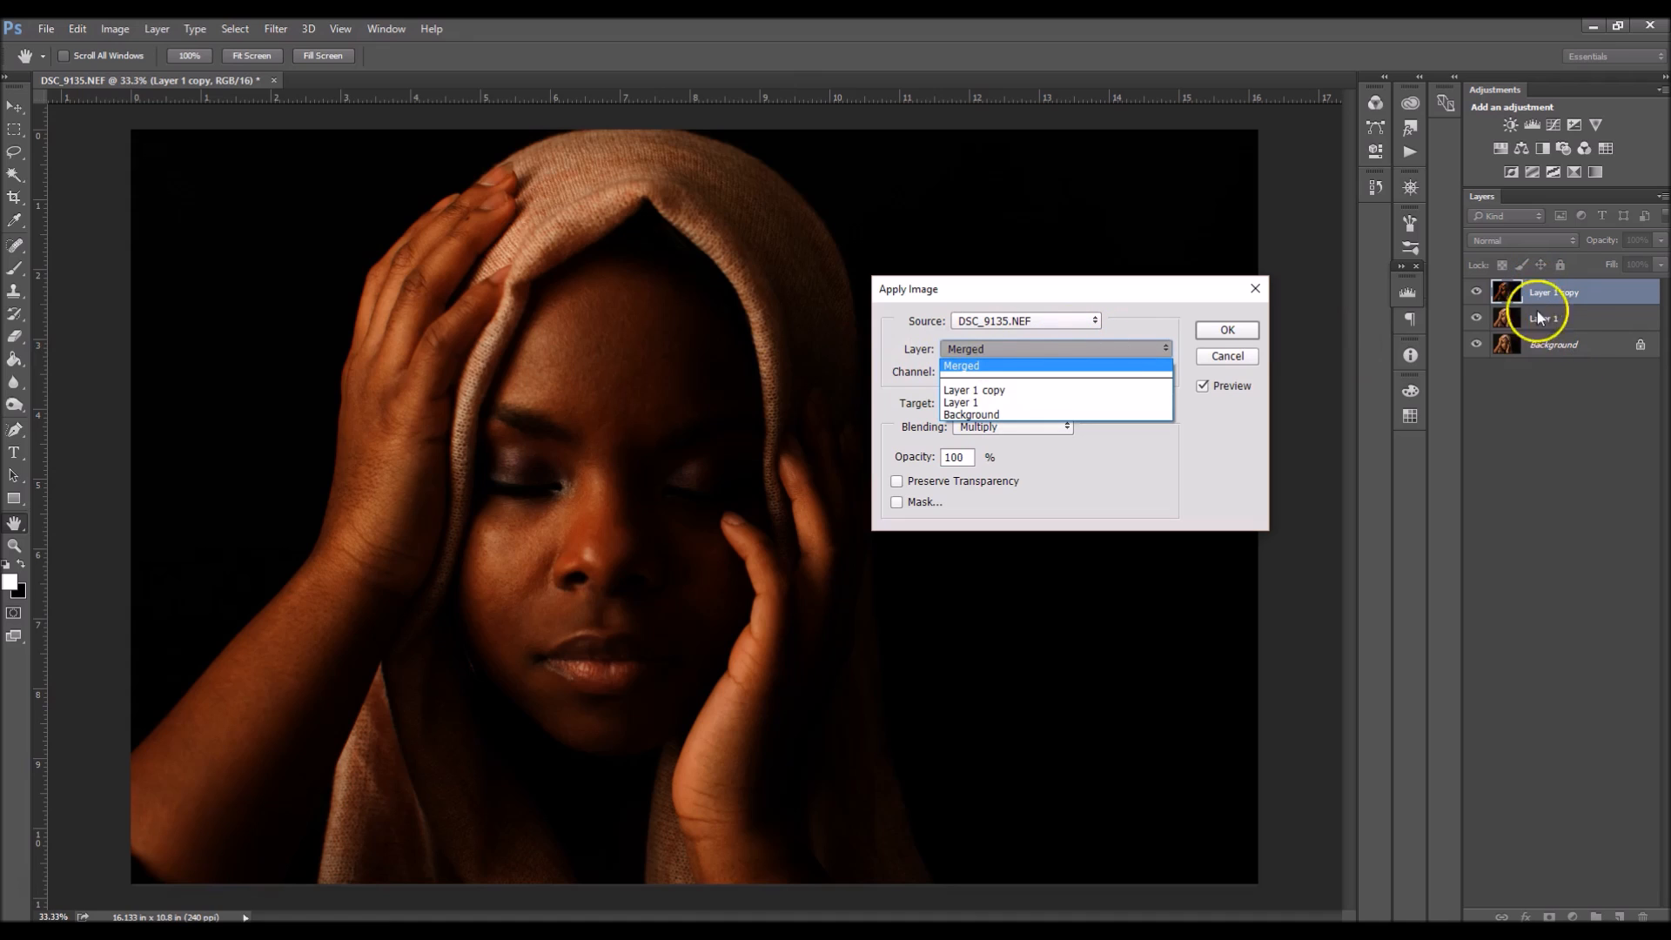
{"action": "left_click", "coordinate": [1056, 403]}
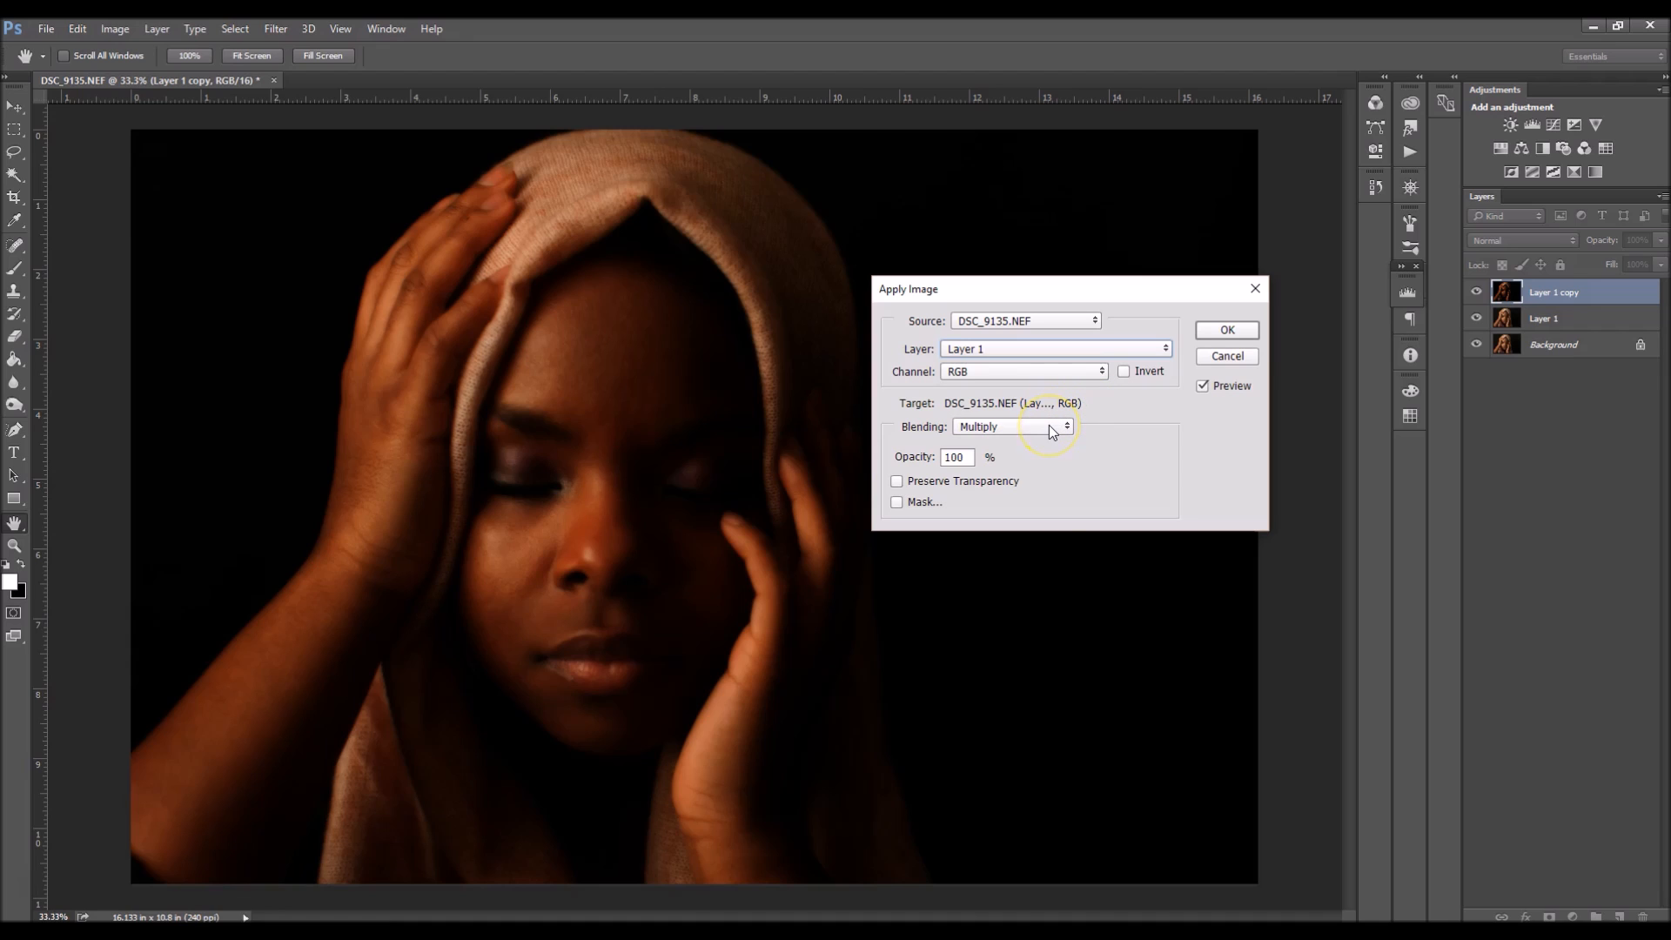
{"action": "left_click", "coordinate": [1051, 428]}
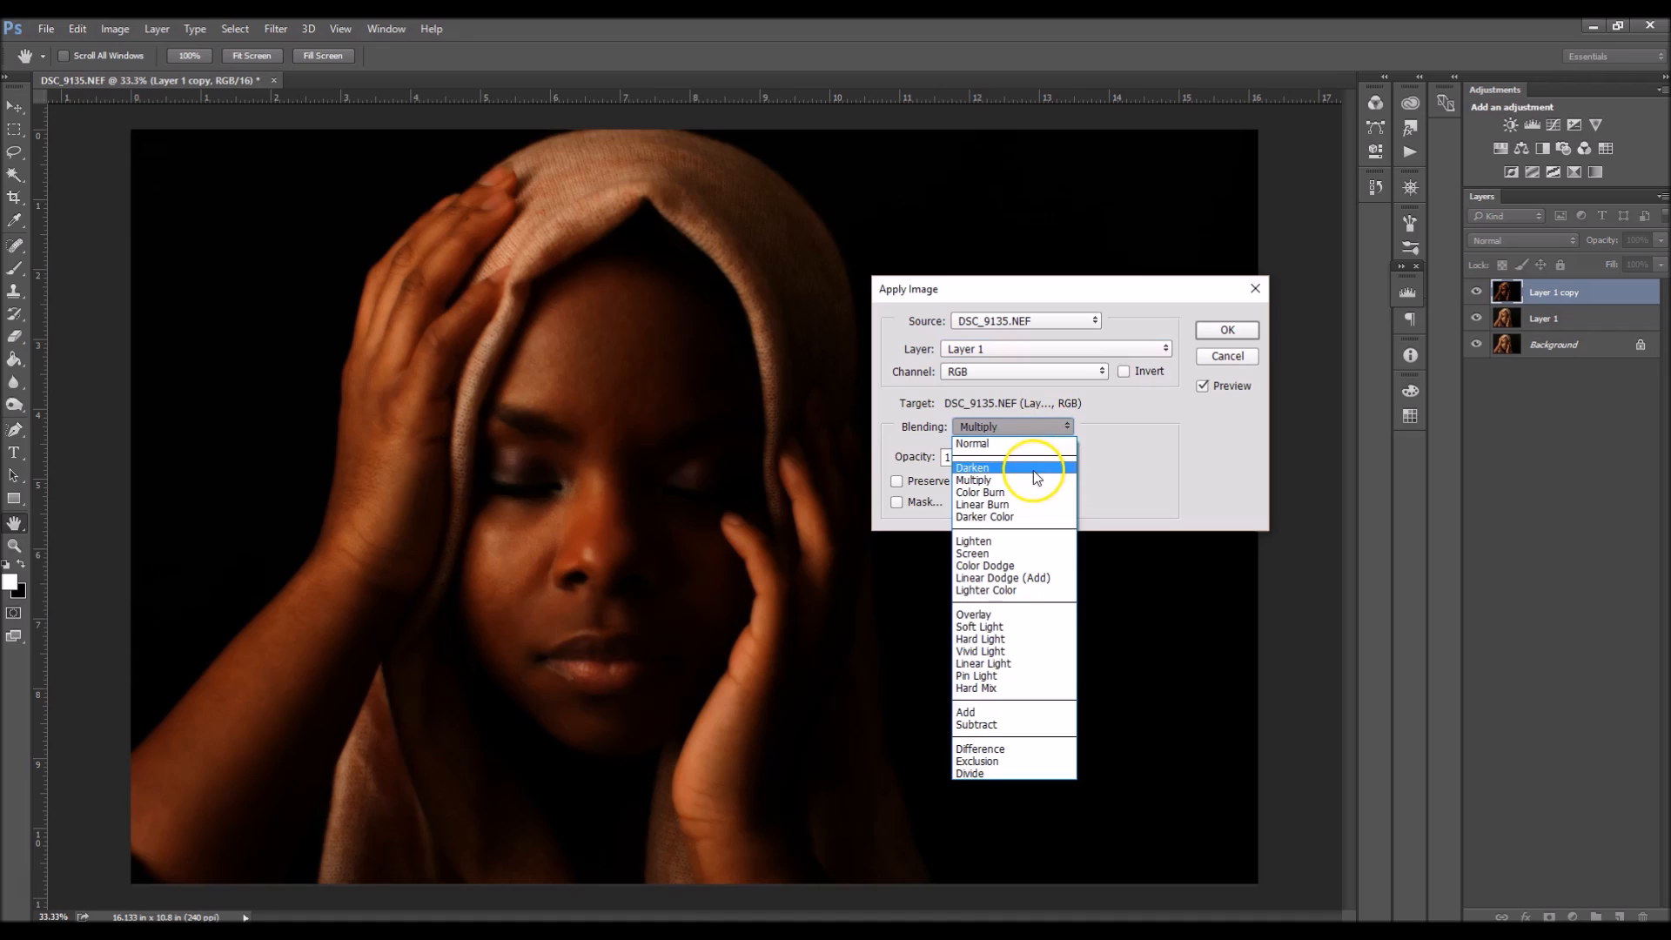
{"action": "left_click", "coordinate": [1017, 725]}
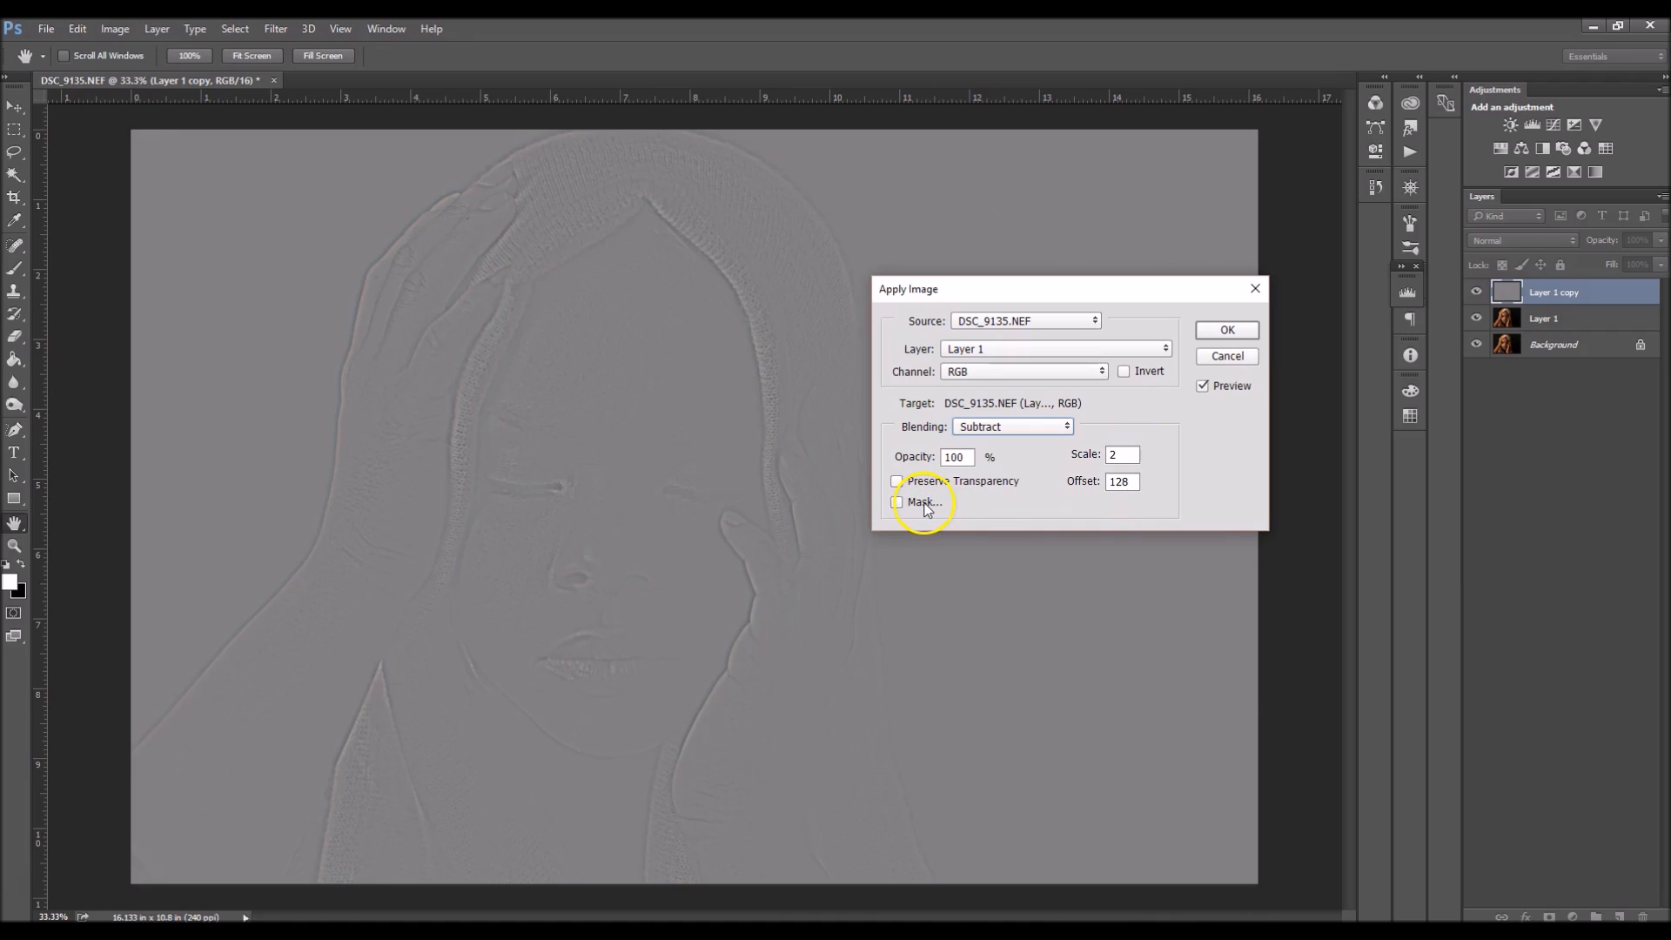
{"action": "left_click", "coordinate": [1225, 331]}
{"action": "key", "text": "j"}
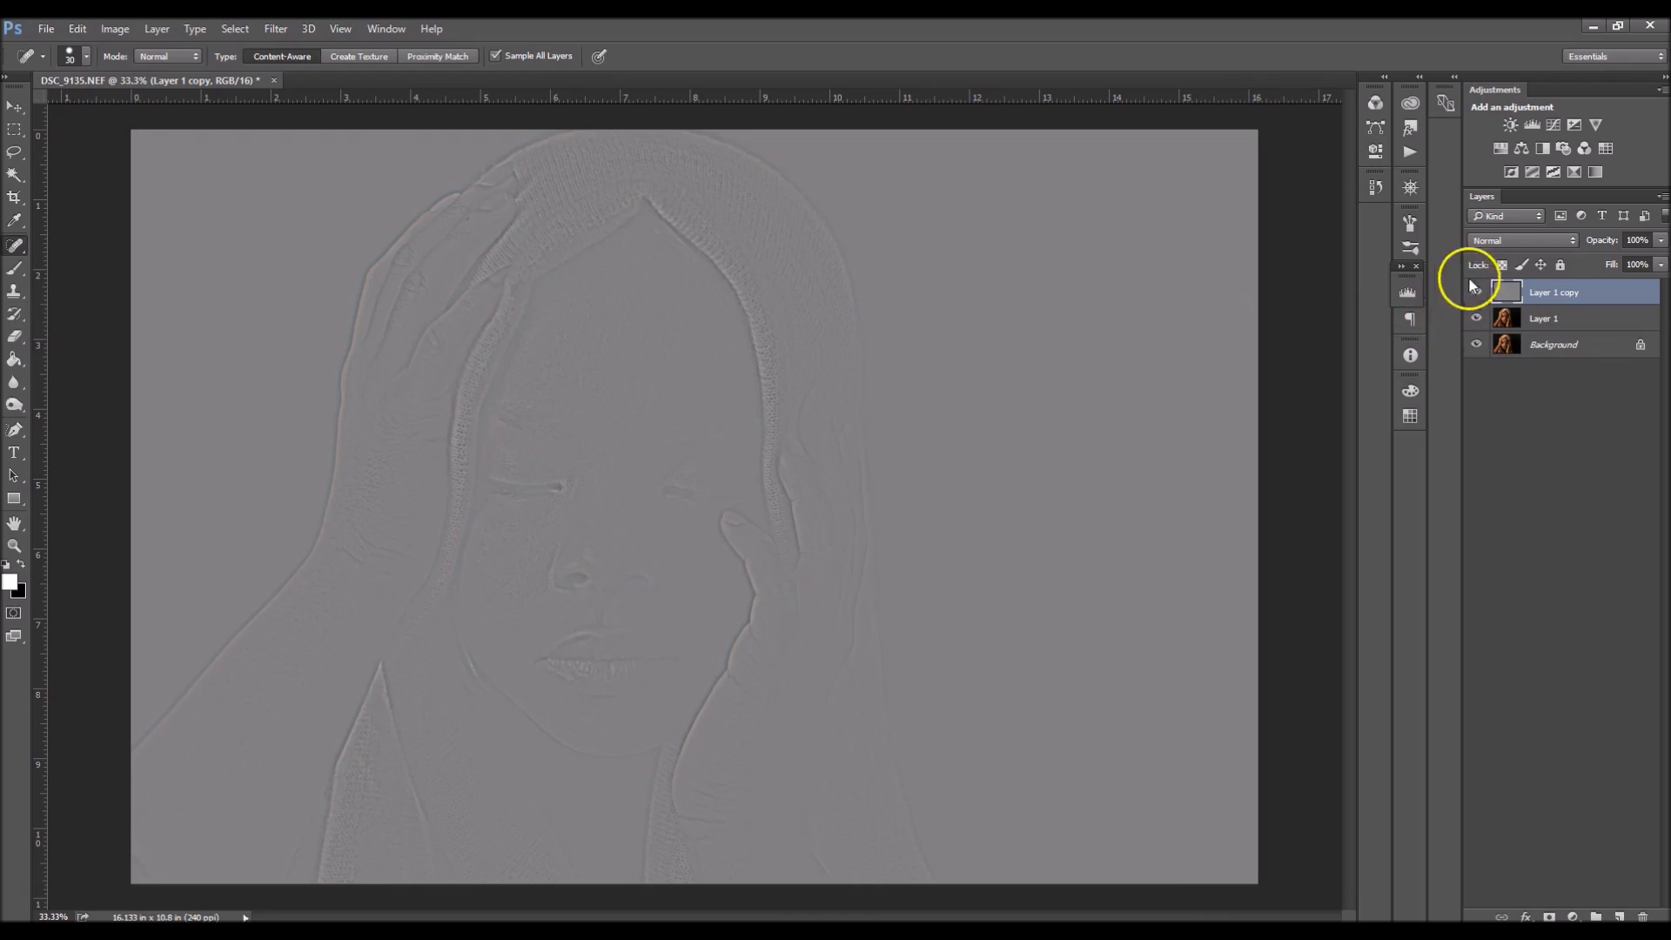
Set Layer 1 copy's blend mode to Linear Light and group it with Layer 1.
{"action": "left_click", "coordinate": [1511, 240]}
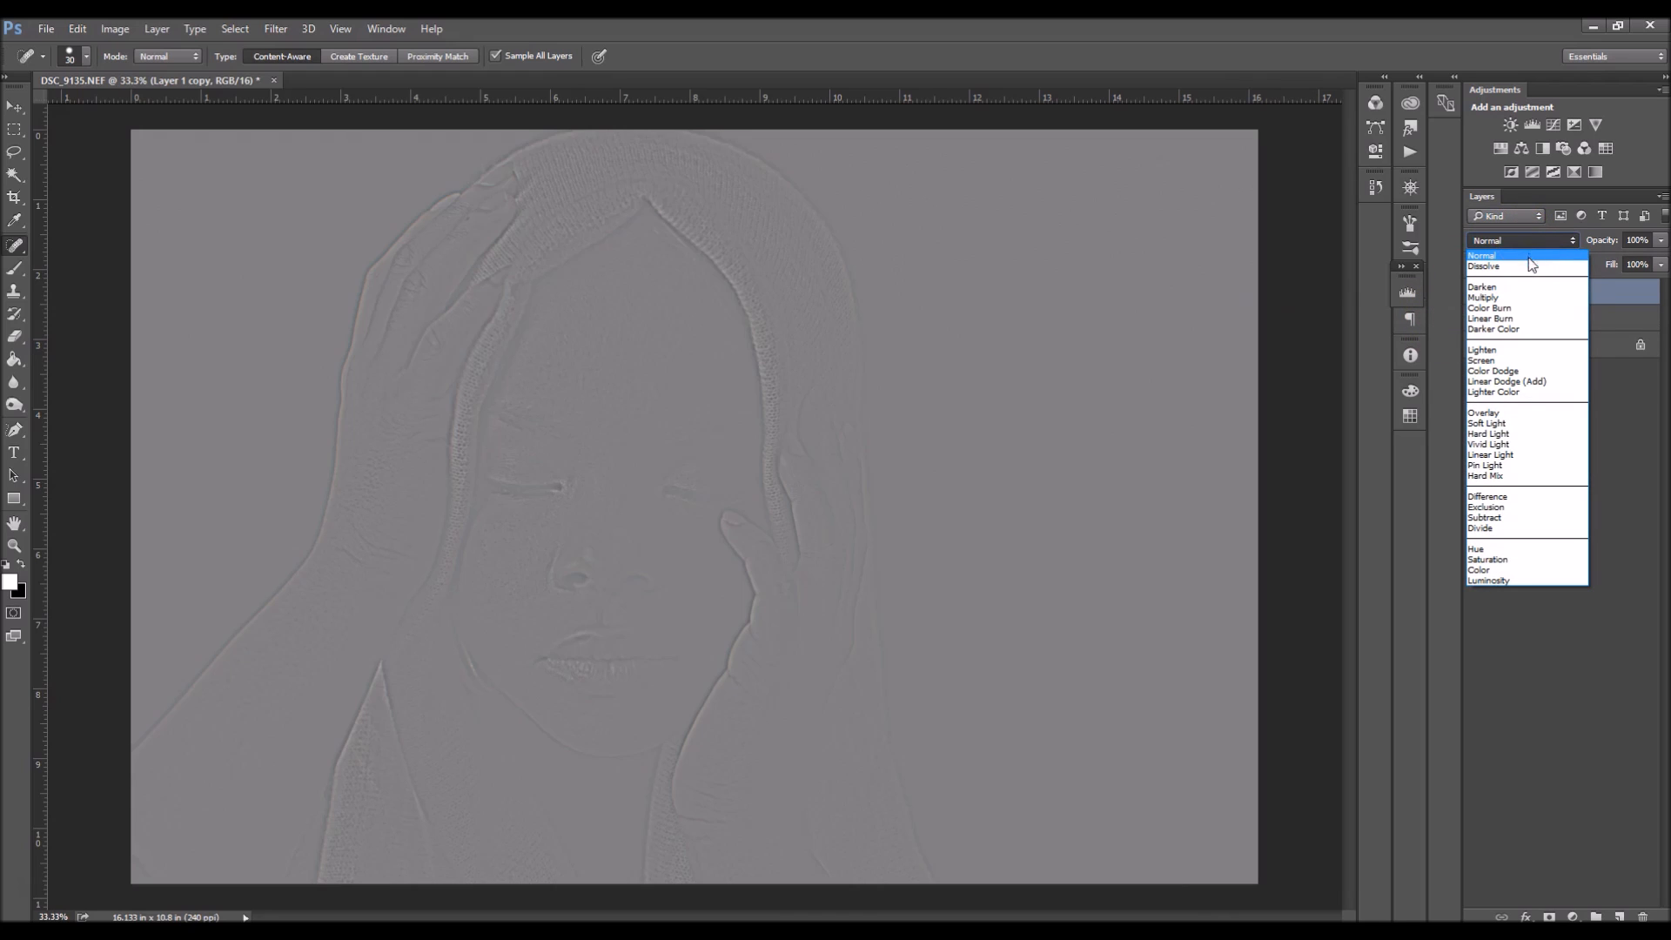
{"action": "left_click", "coordinate": [1525, 454]}
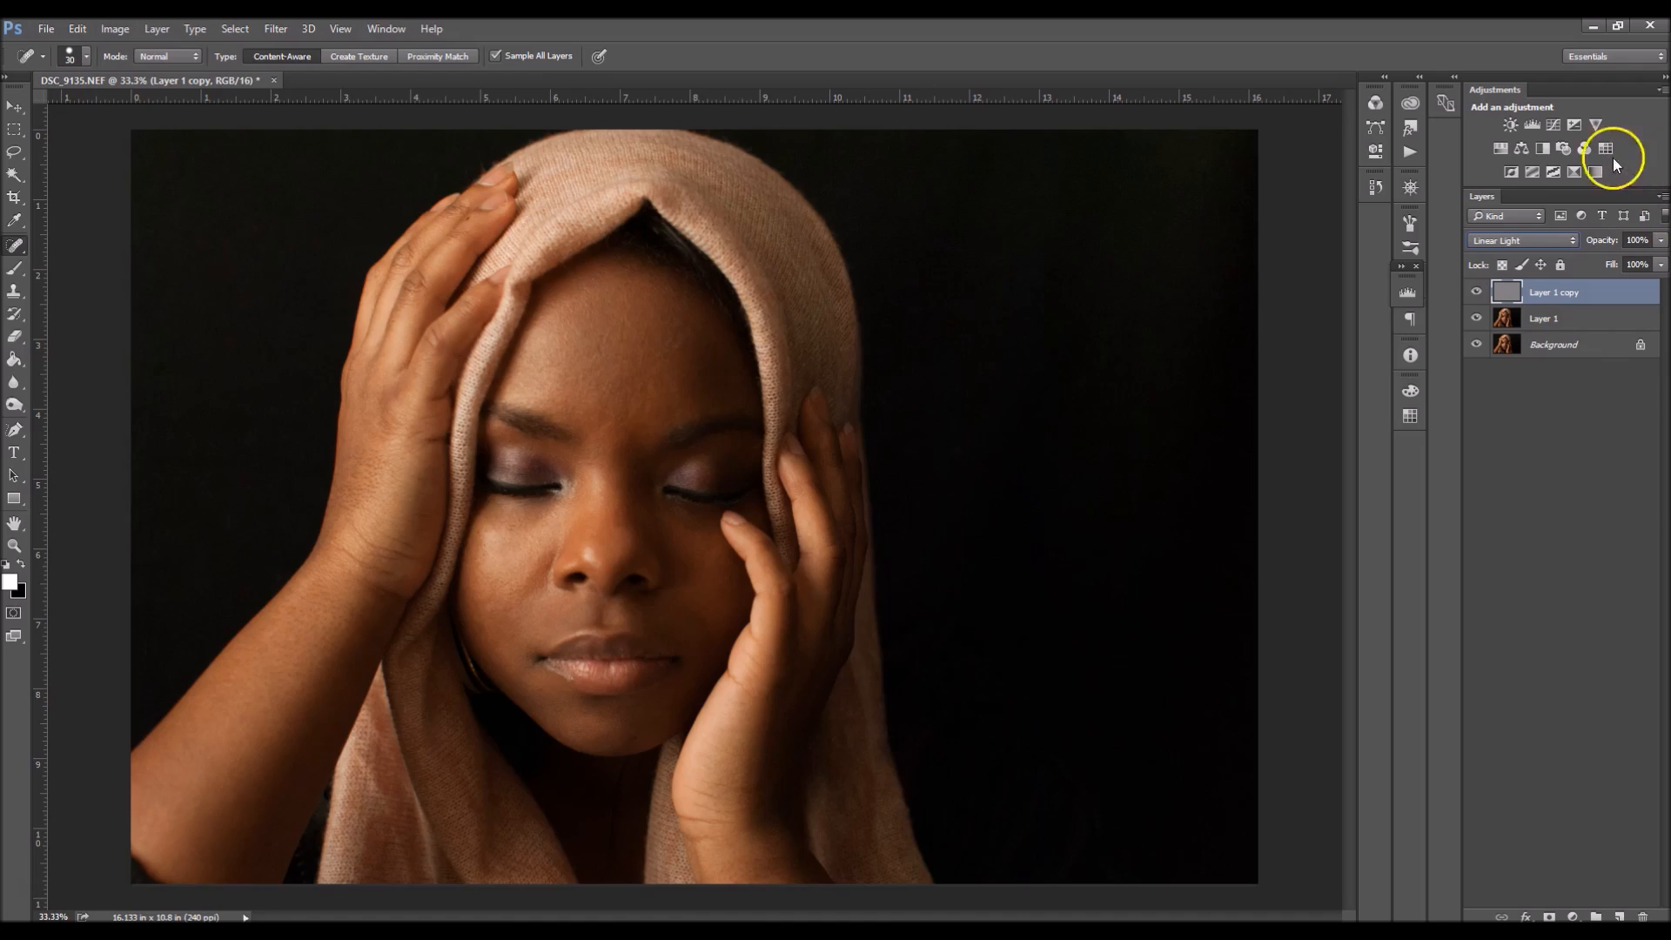
{"action": "left_click", "coordinate": [1558, 322], "text": "shift"}
{"action": "left_click_drag", "start_coordinate": [1542, 298], "coordinate": [1595, 916]}
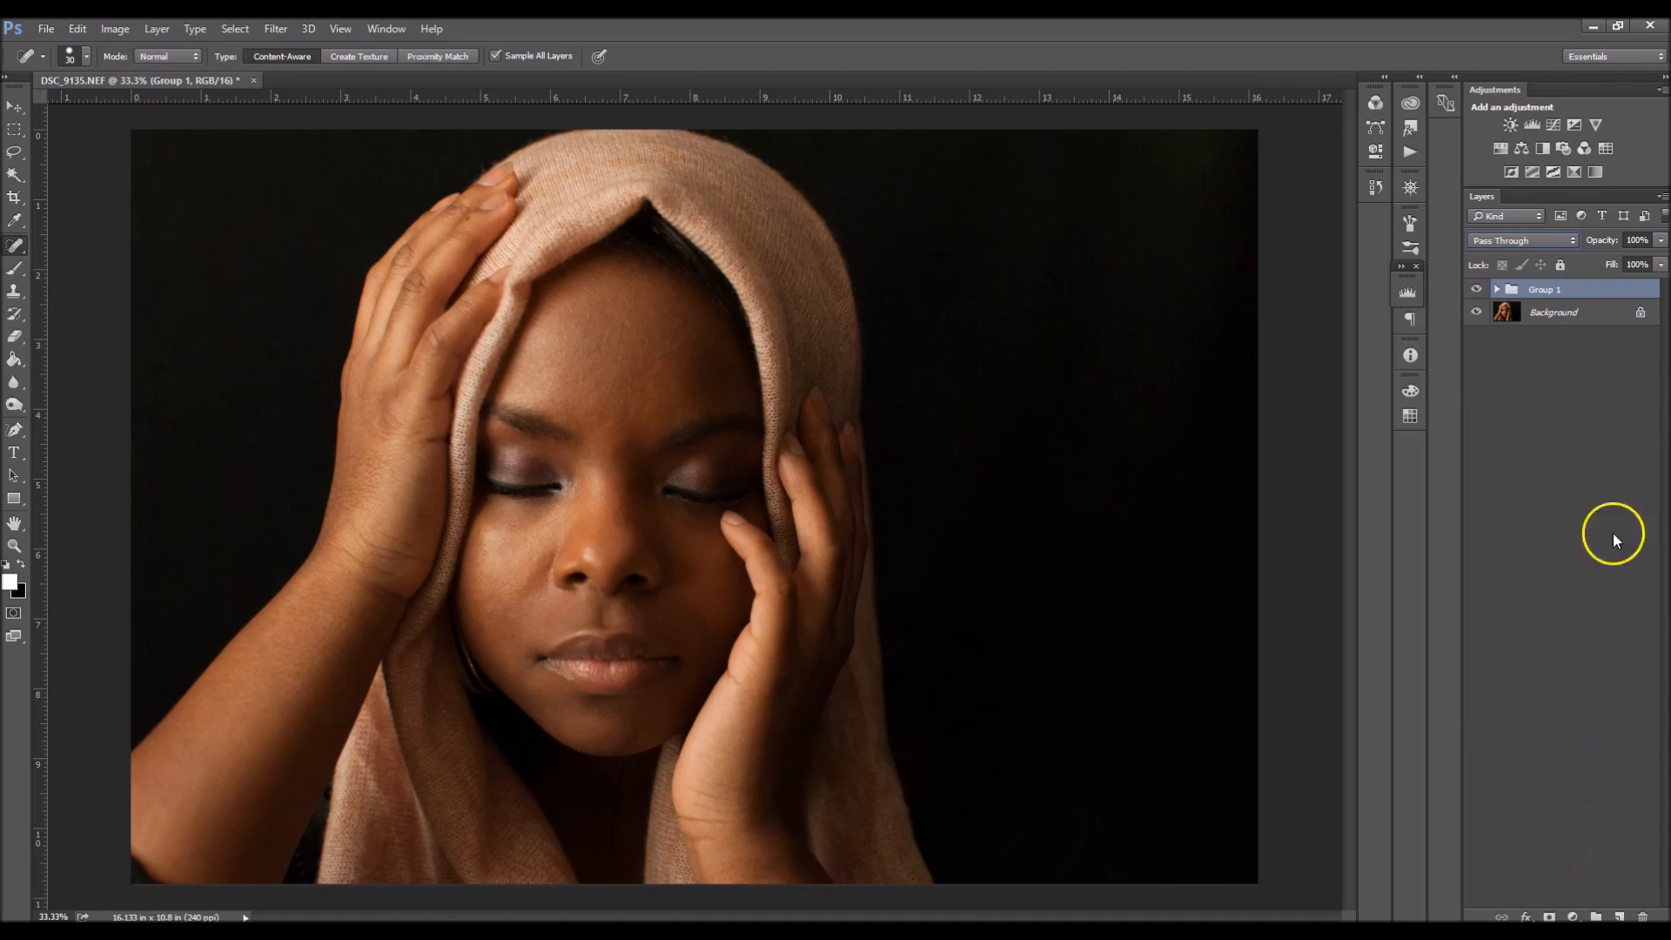
Expand the group, activate Layer 1 and lasso the forehead area above the uncovered brow with a 35 px feather.
{"action": "left_click", "coordinate": [1495, 289]}
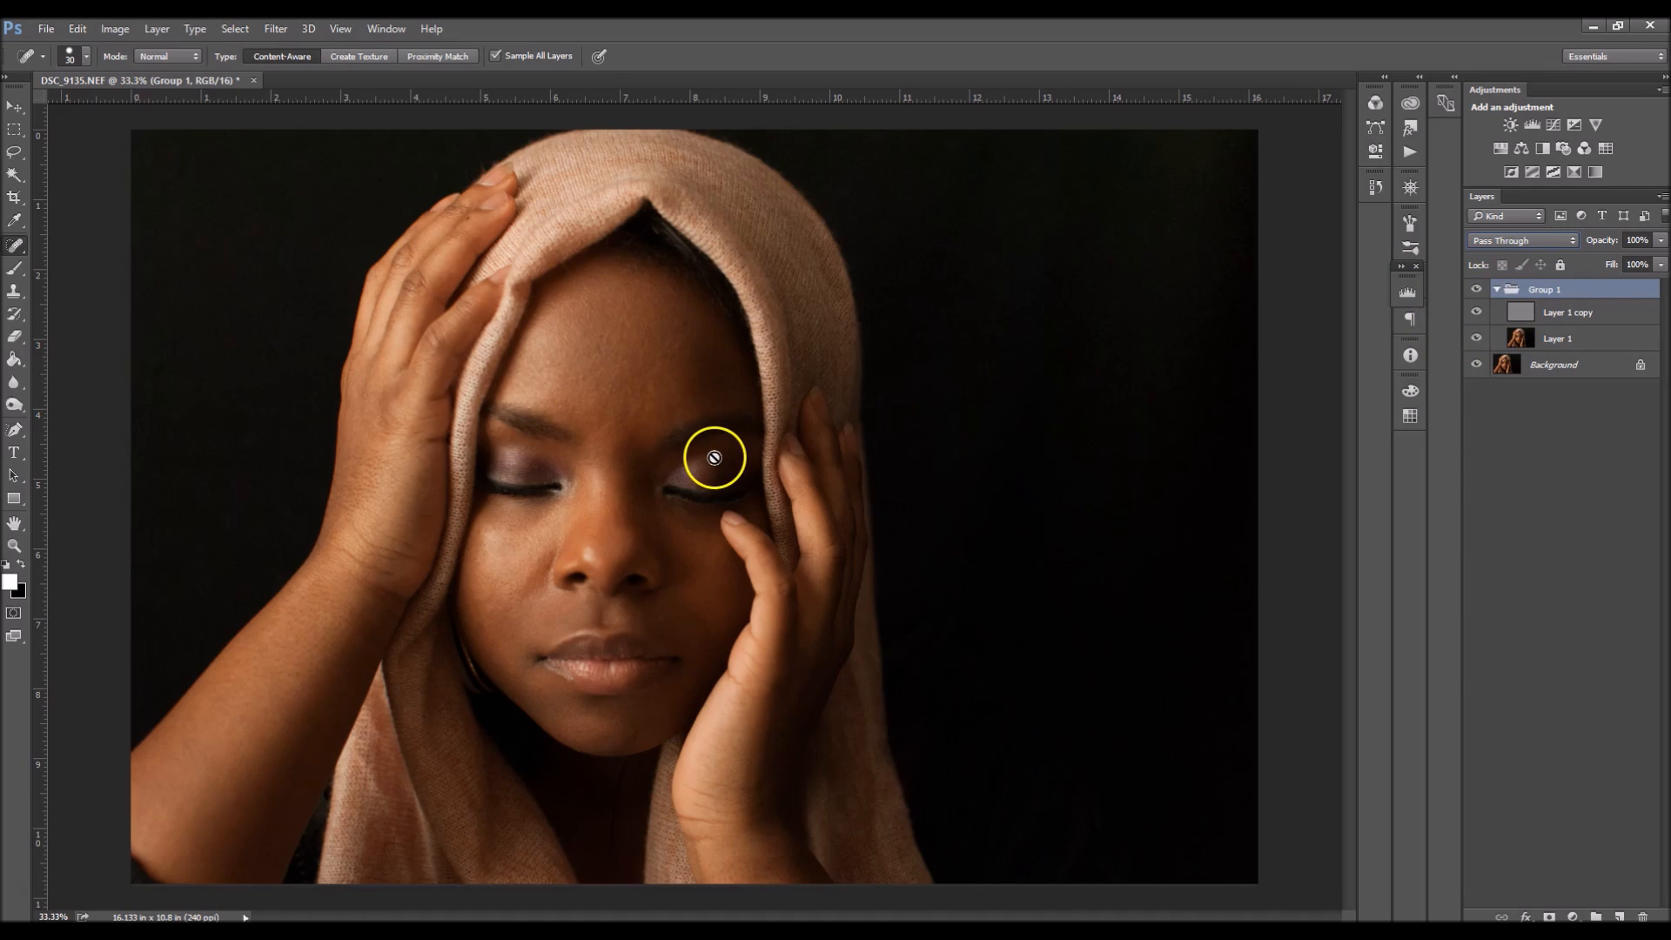
{"action": "left_click", "coordinate": [1554, 339]}
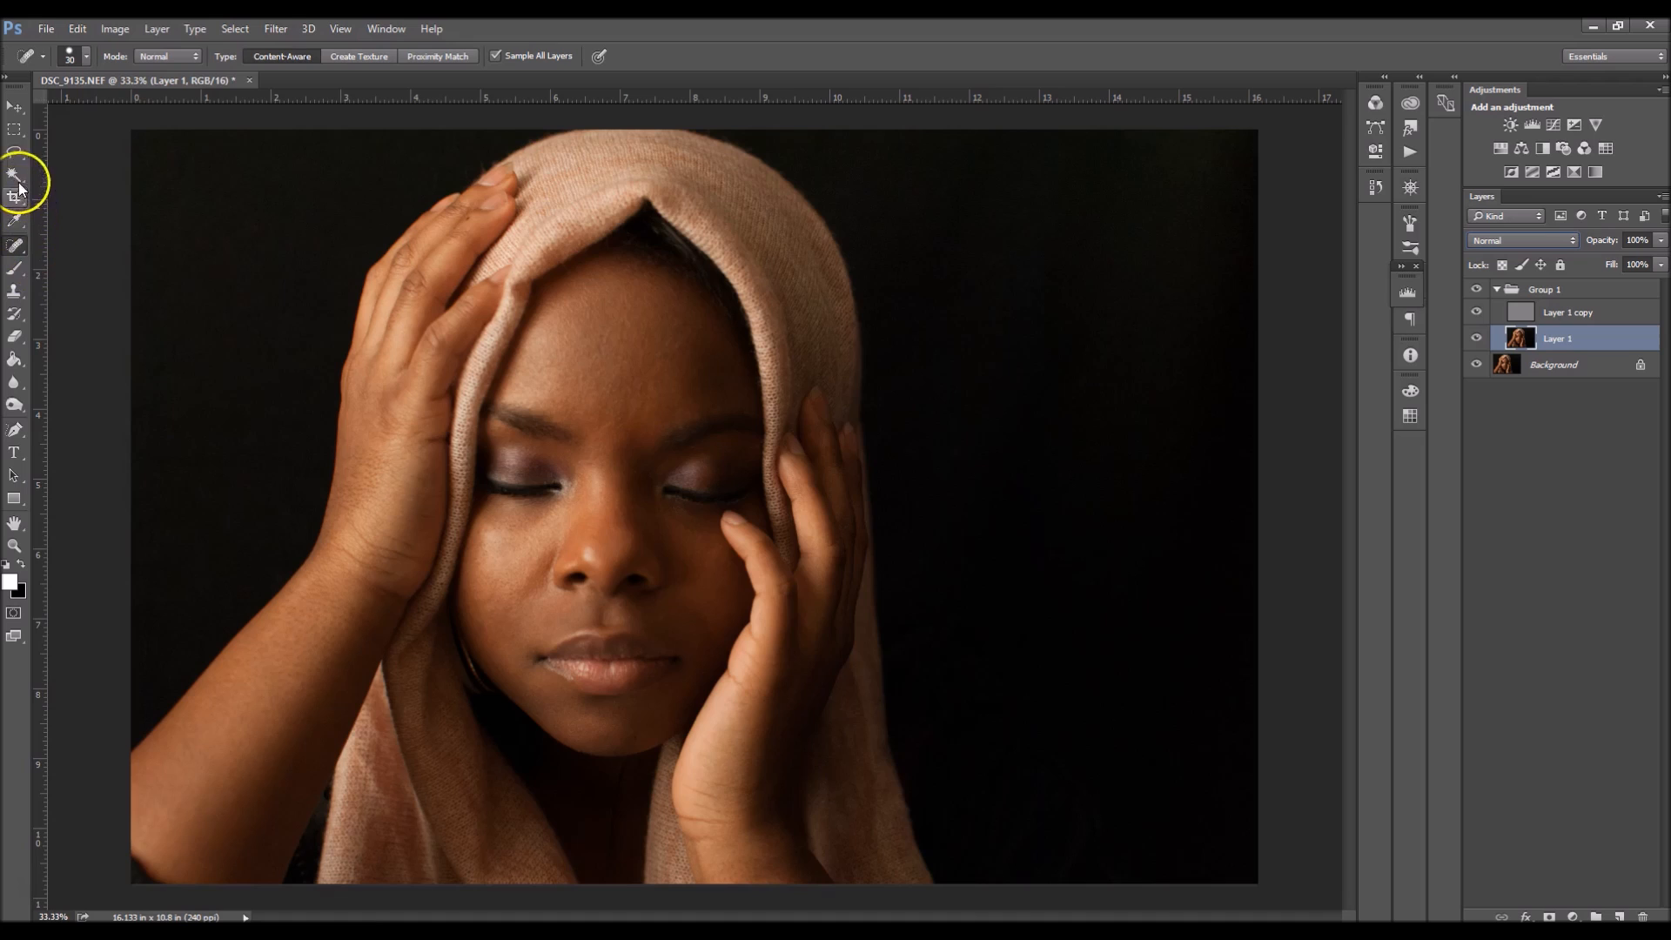
{"action": "left_click", "coordinate": [15, 151]}
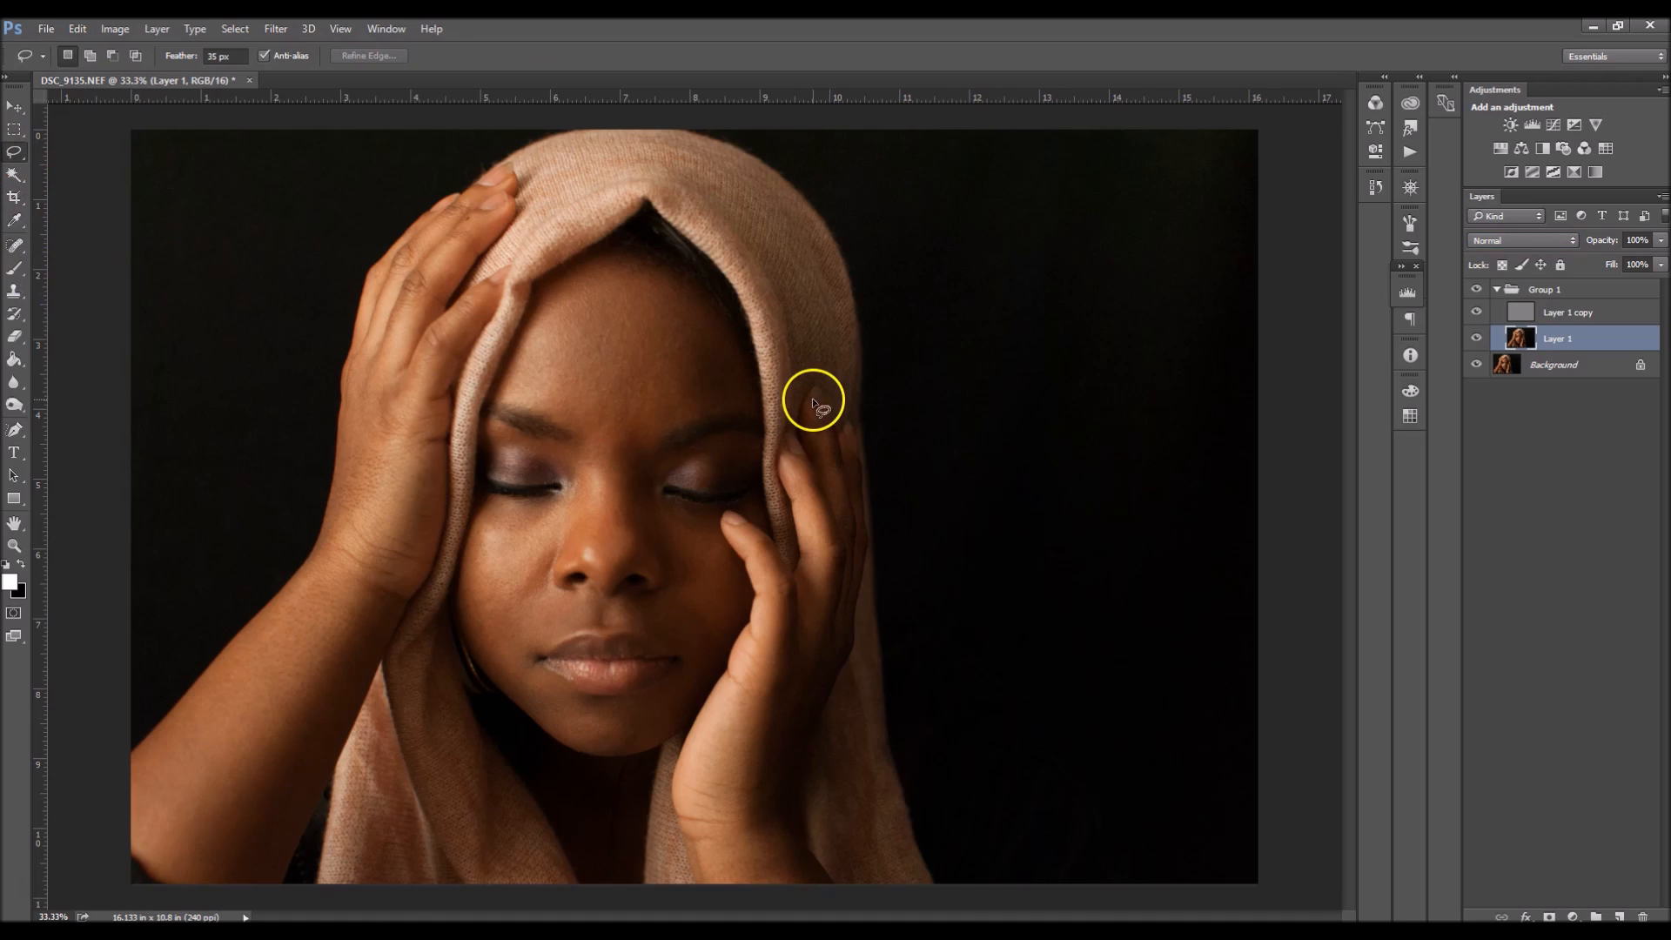
{"action": "key", "text": "ctrl+plus"}
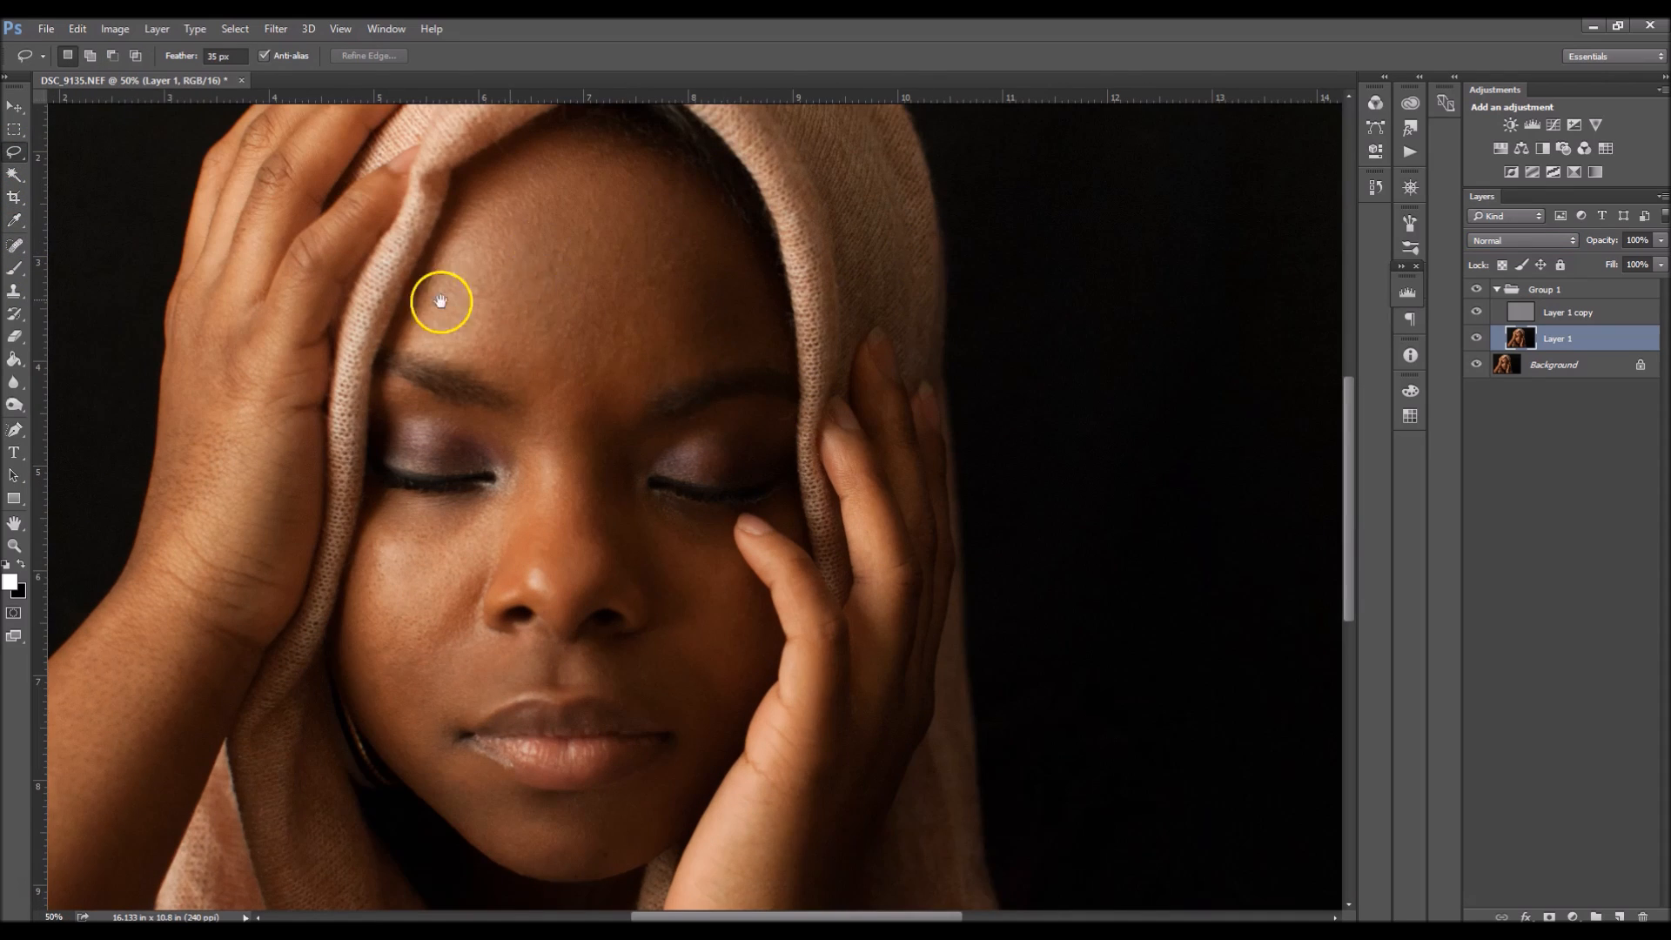
{"action": "left_click_drag", "start_coordinate": [441, 301], "coordinate": [498, 357]}
{"action": "mouse_move", "coordinate": [722, 255]}
{"action": "left_mouse_down"}
{"action": "mouse_move", "coordinate": [774, 309]}
{"action": "mouse_move", "coordinate": [766, 335]}
{"action": "mouse_move", "coordinate": [707, 382]}
{"action": "mouse_move", "coordinate": [673, 377]}
{"action": "mouse_move", "coordinate": [668, 294]}
{"action": "mouse_move", "coordinate": [719, 254]}
{"action": "left_mouse_up"}
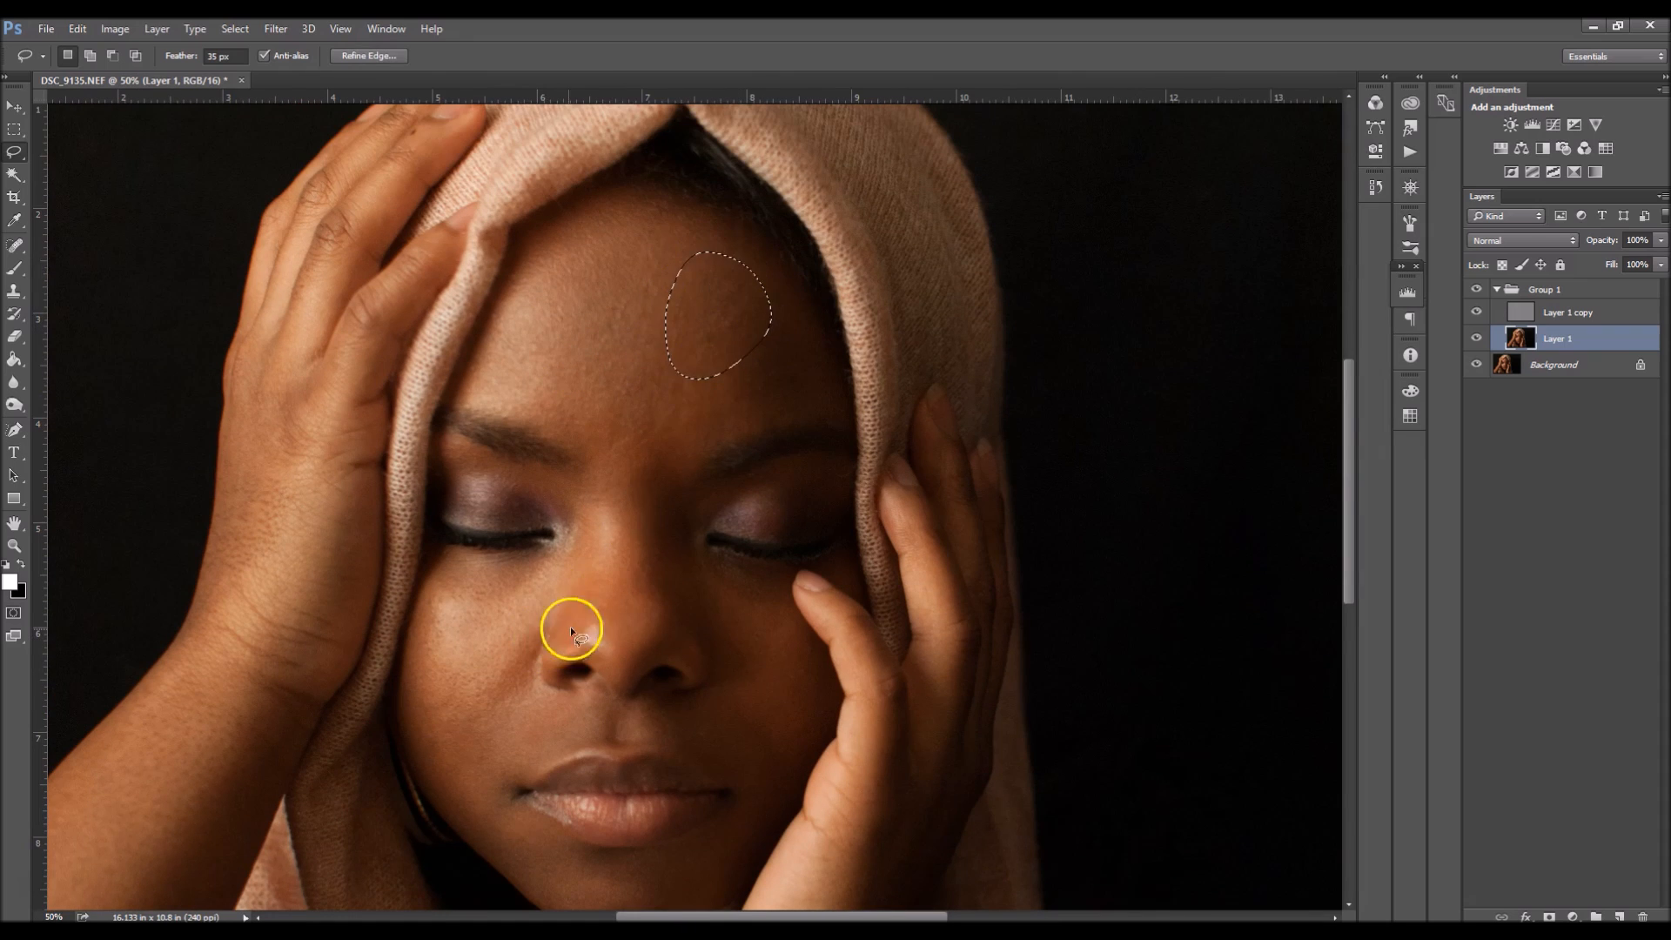
Apply a Gaussian Blur with a radius of about 6.3 pixels to the selected forehead area and deselect it.
{"action": "left_click", "coordinate": [284, 31]}
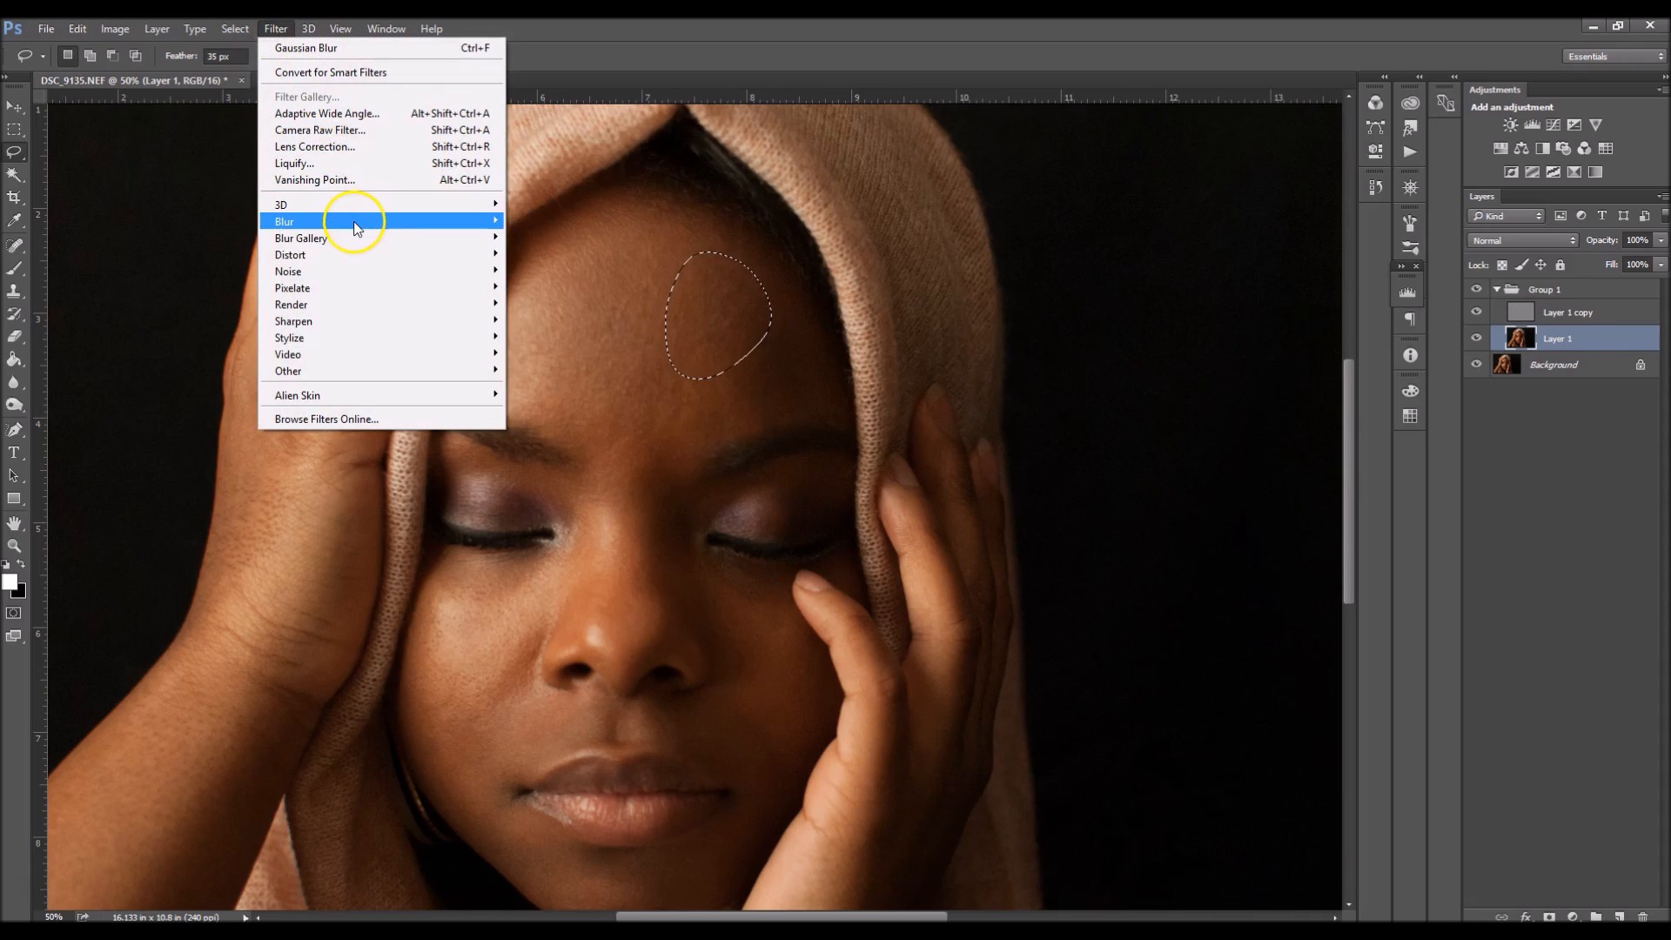
{"action": "mouse_move", "coordinate": [360, 225]}
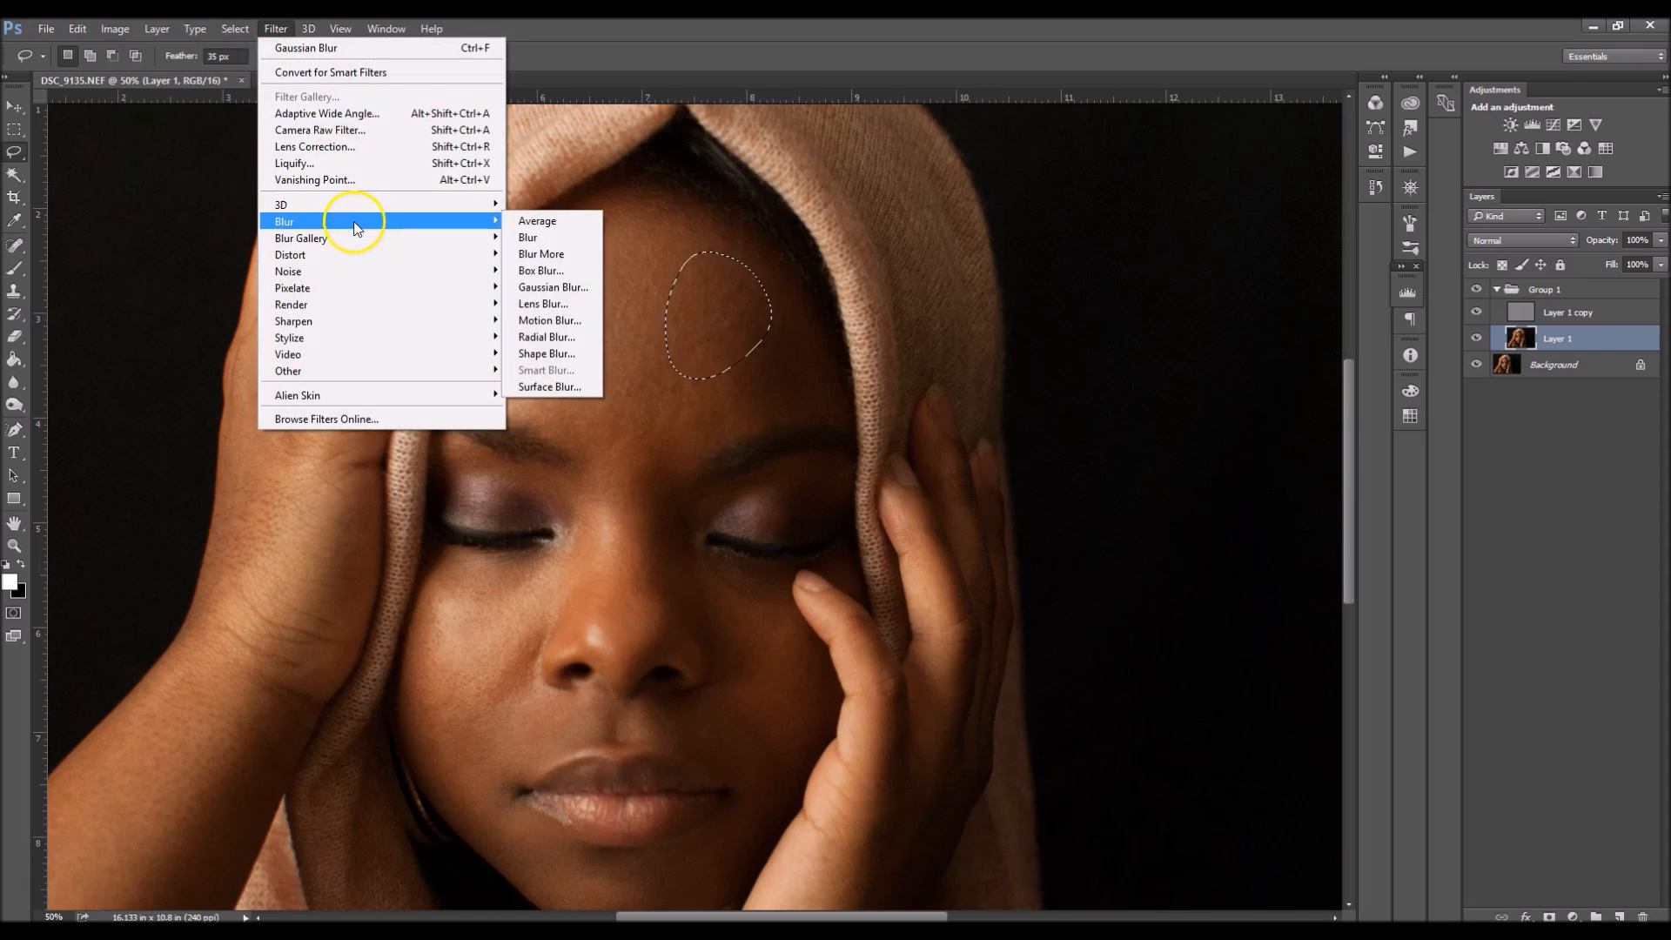
{"action": "left_click", "coordinate": [537, 288]}
{"action": "mouse_move", "coordinate": [1087, 516]}
{"action": "left_mouse_down"}
{"action": "mouse_move", "coordinate": [1015, 507]}
{"action": "mouse_move", "coordinate": [1055, 511]}
{"action": "left_mouse_up"}
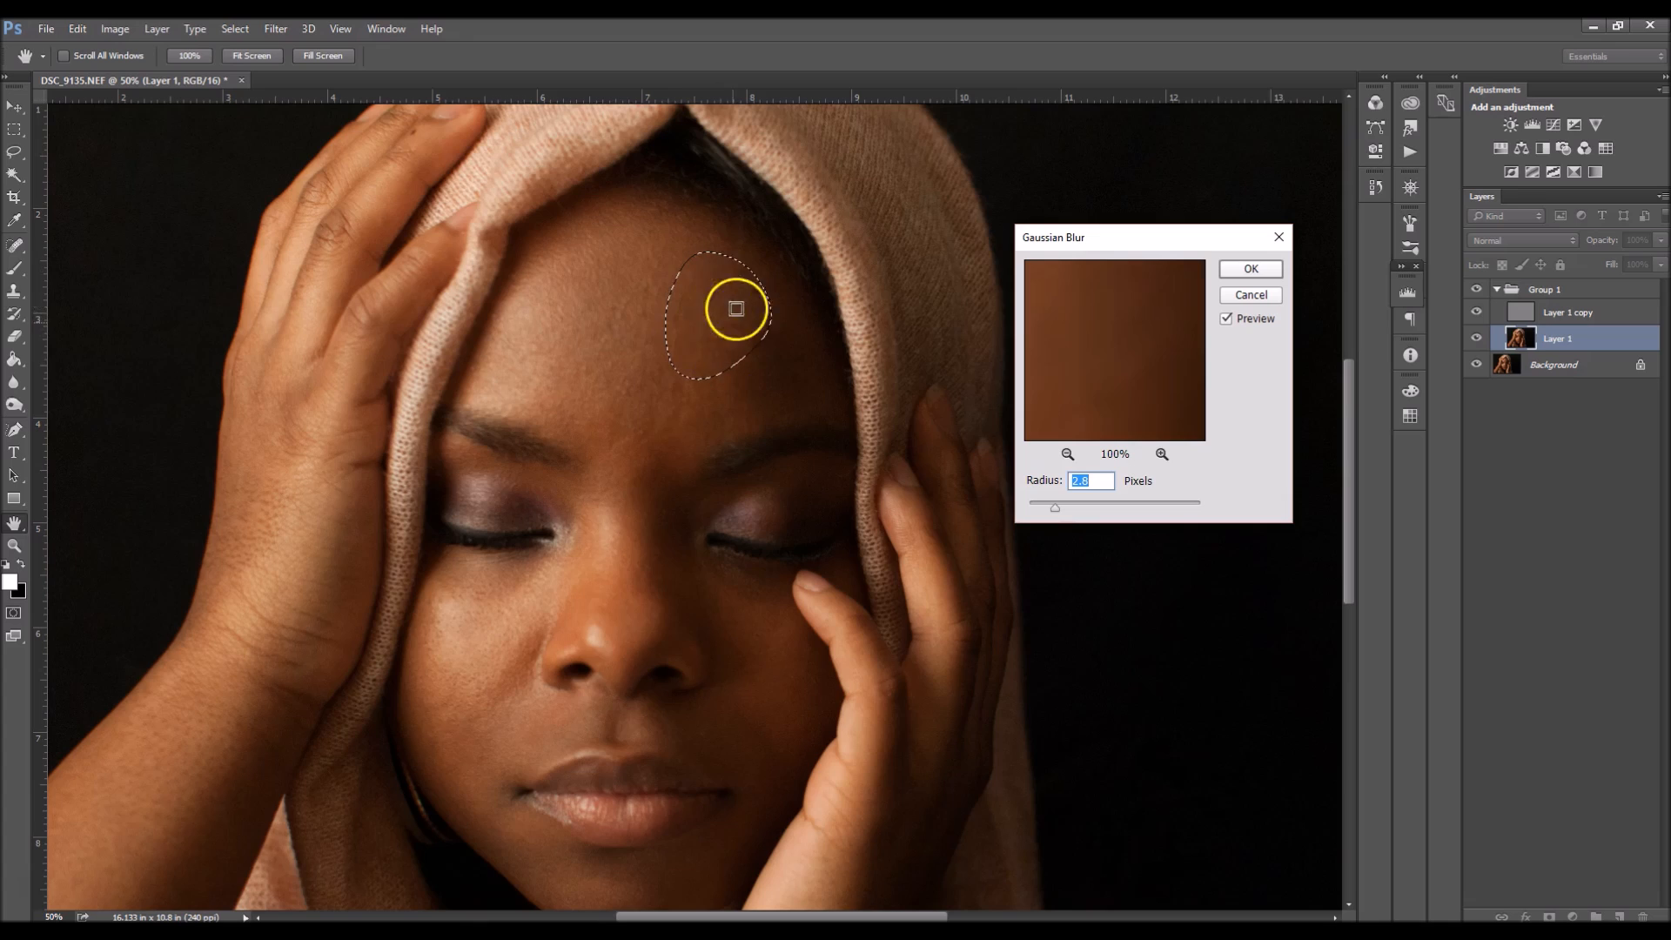
{"action": "left_click_drag", "start_coordinate": [1055, 508], "coordinate": [1070, 508]}
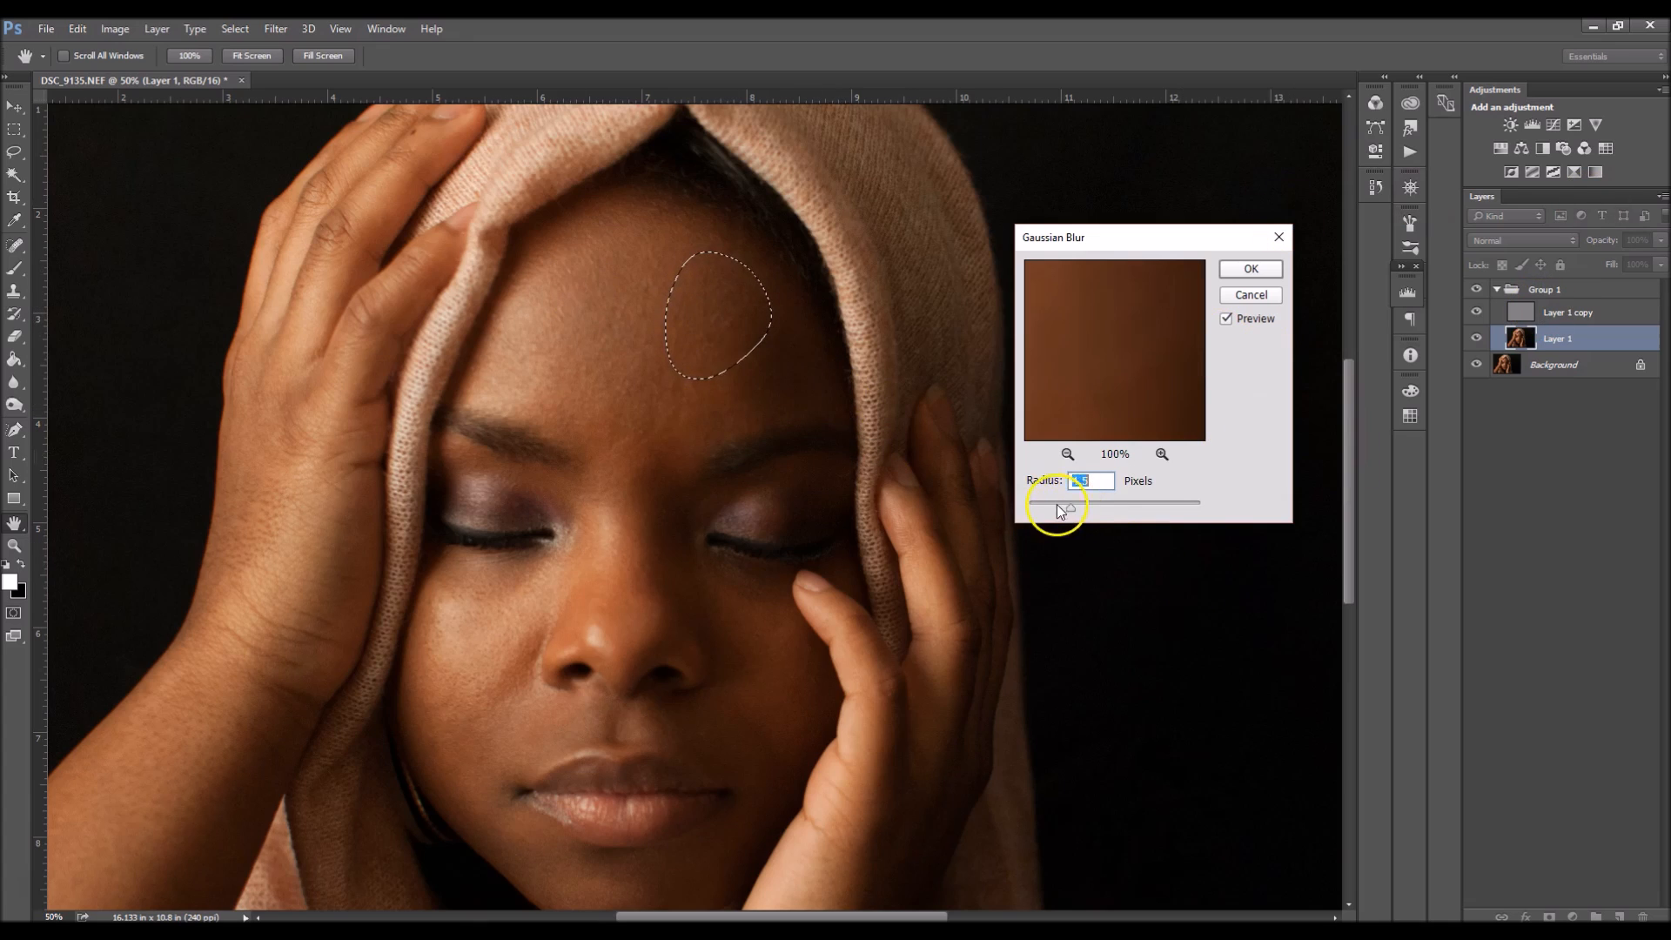
{"action": "left_click_drag", "start_coordinate": [1076, 512], "coordinate": [1082, 511]}
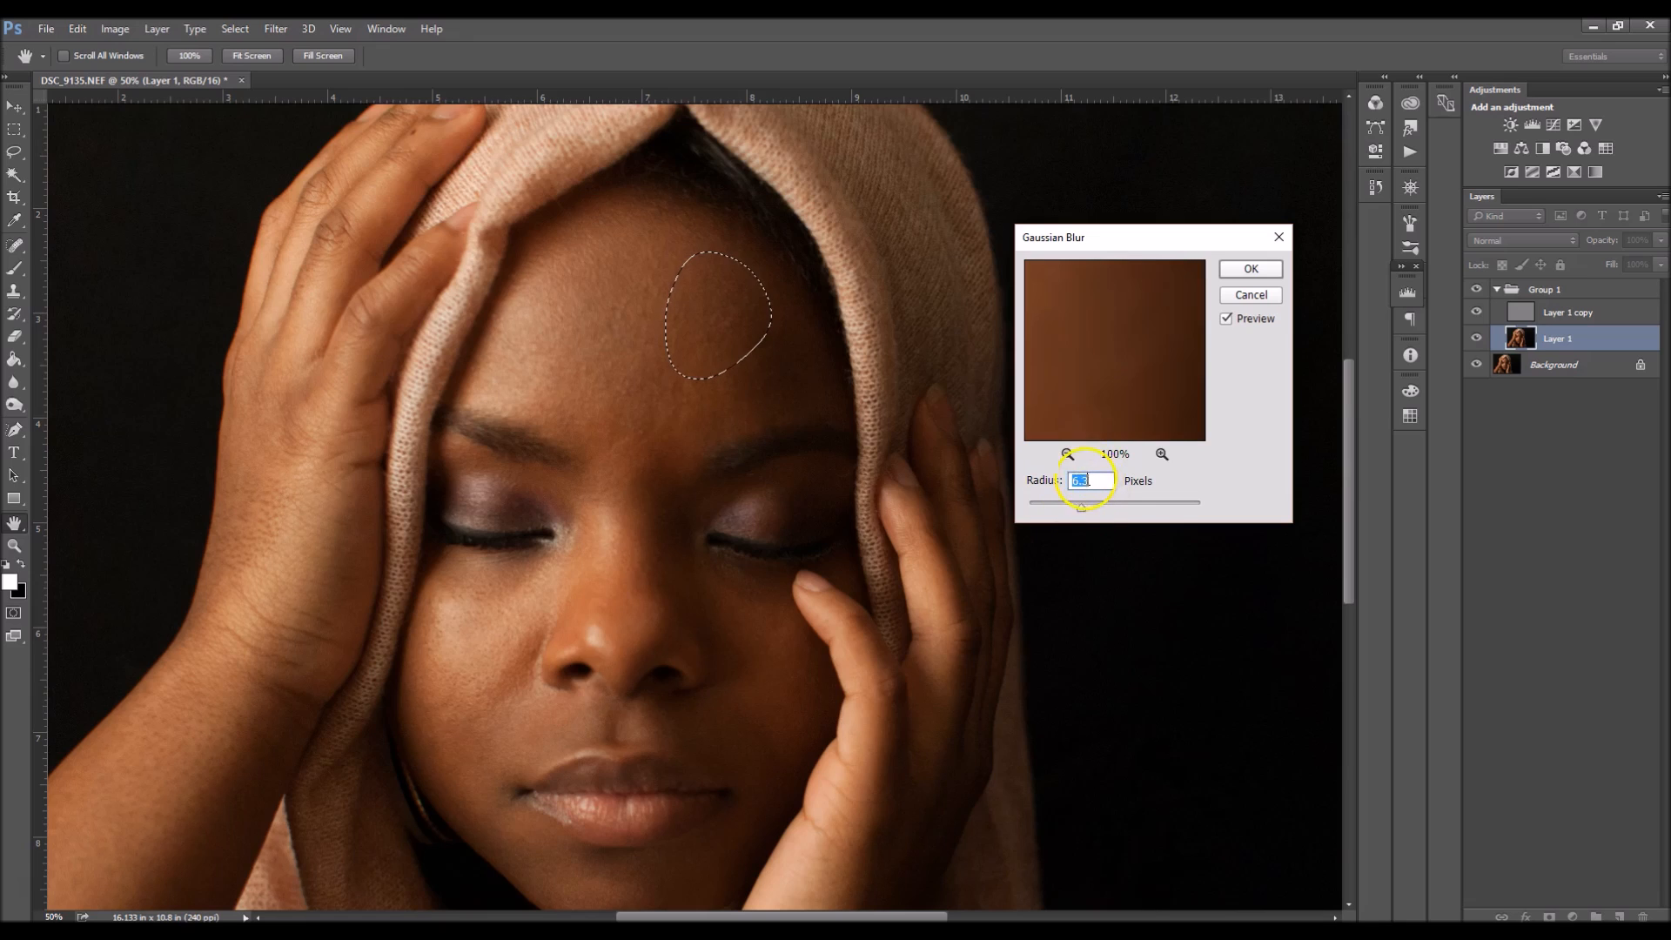
{"action": "left_click", "coordinate": [1251, 270]}
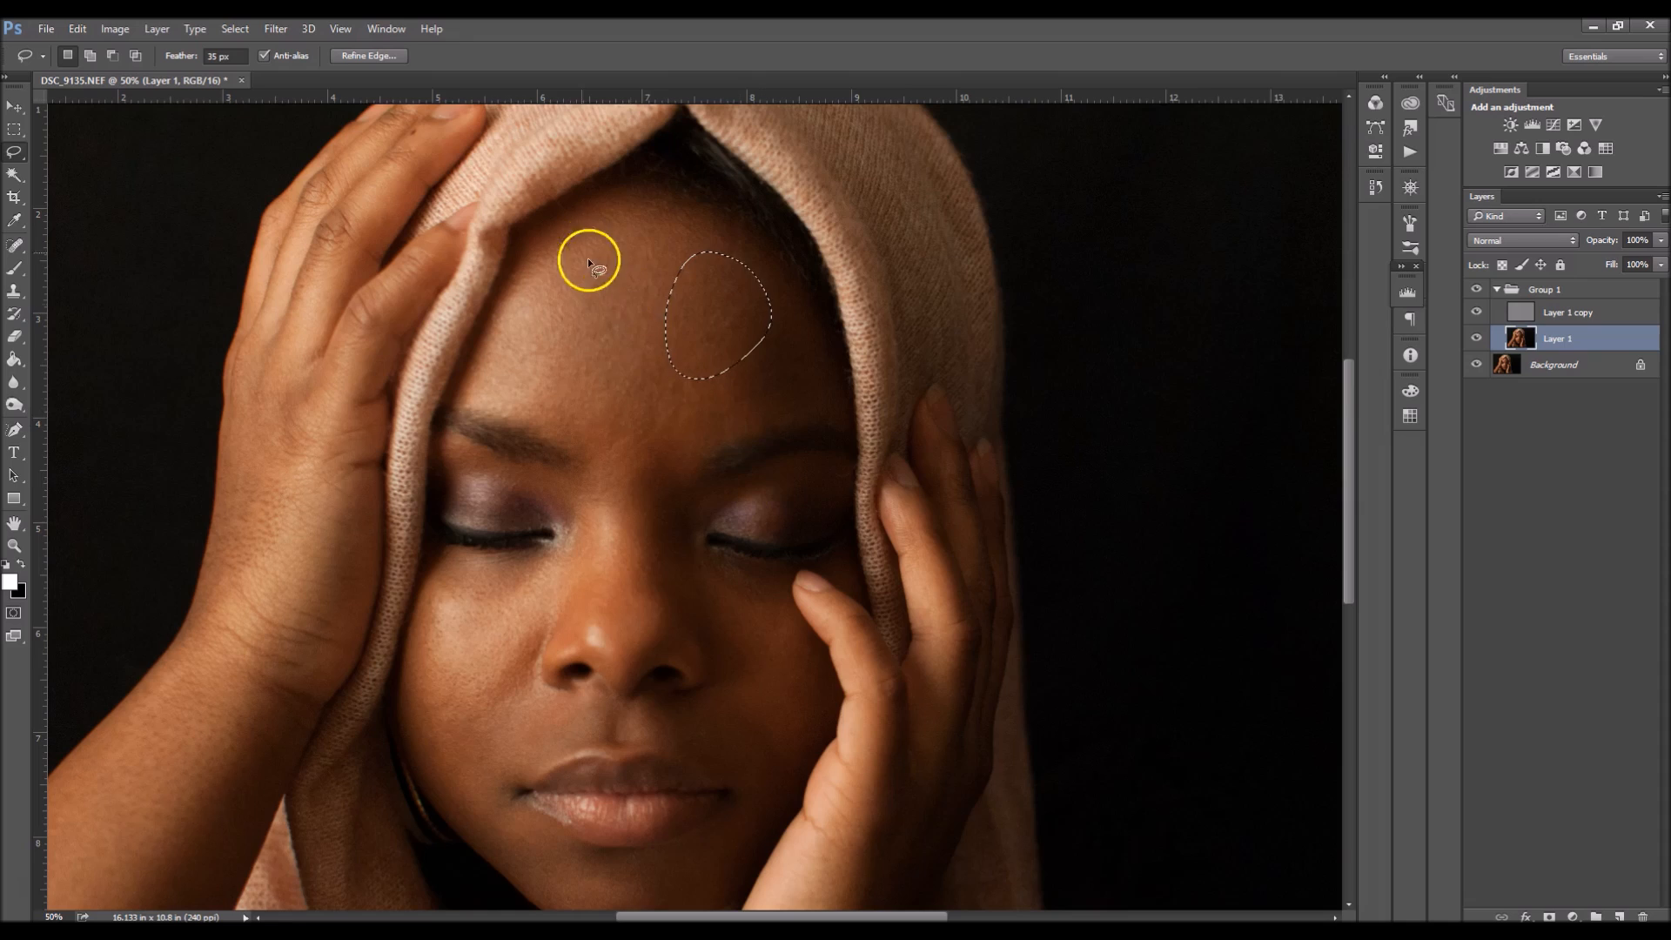
{"action": "key", "text": "ctrl+d"}
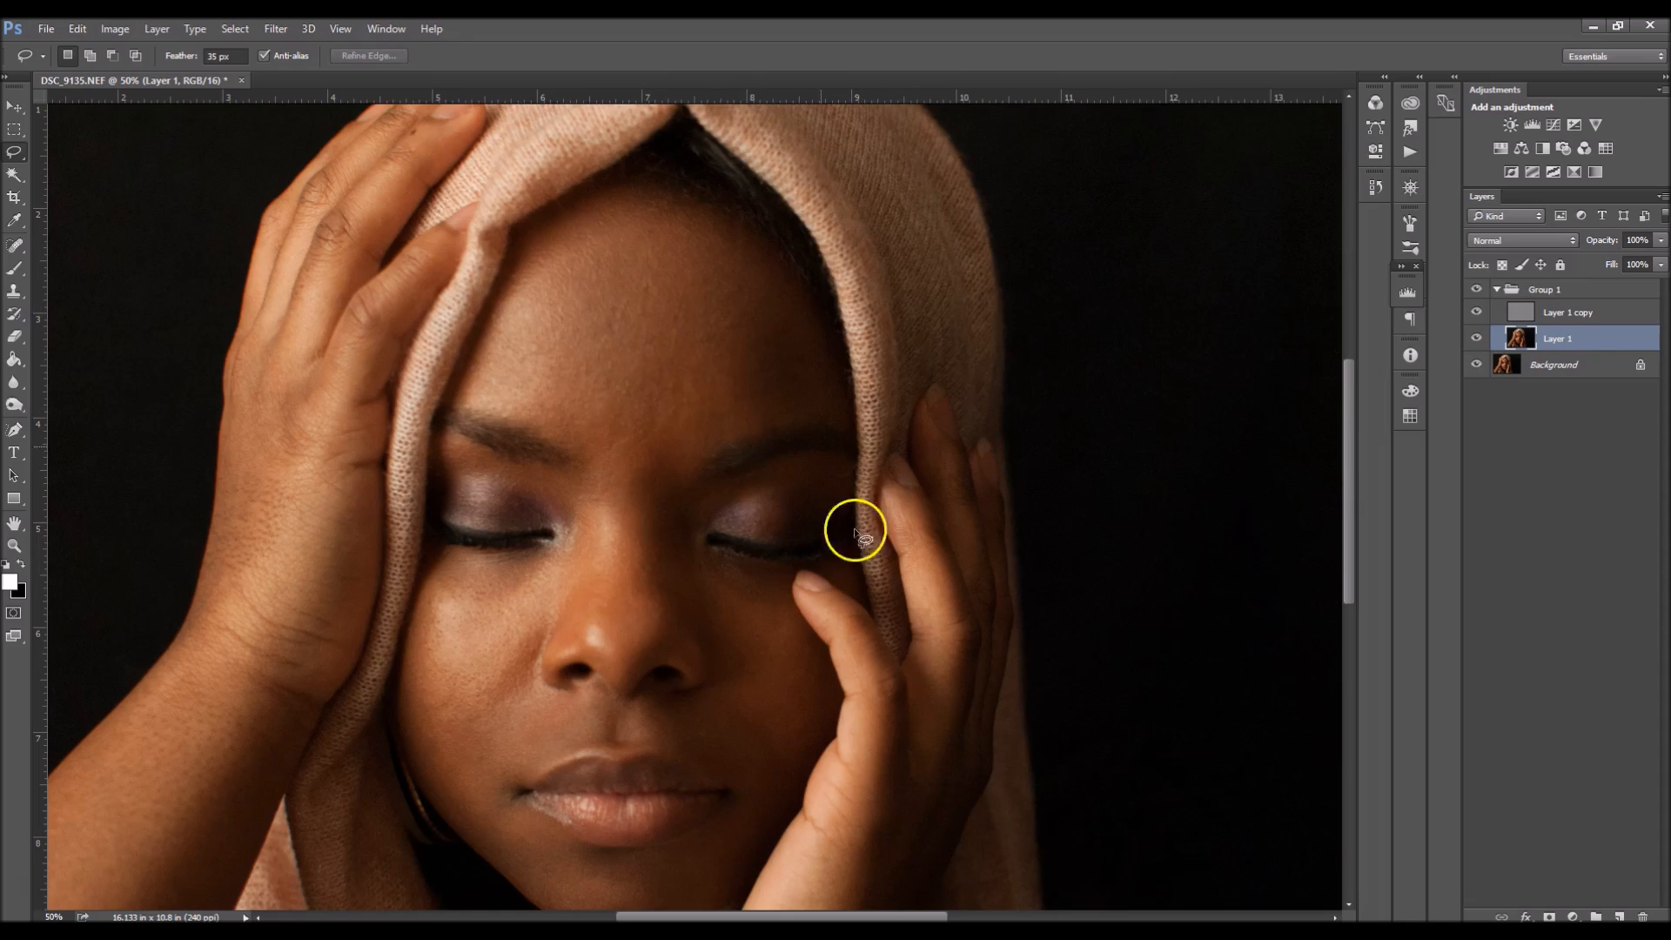
{"action": "left_click", "coordinate": [1476, 291]}
Lasso the upper middle of the forehead below the scarf and repeat the last Gaussian Blur on it.
{"action": "mouse_move", "coordinate": [678, 254]}
{"action": "left_mouse_down"}
{"action": "mouse_move", "coordinate": [682, 308]}
{"action": "mouse_move", "coordinate": [644, 335]}
{"action": "left_mouse_up"}
{"action": "left_click_drag", "start_coordinate": [551, 221], "coordinate": [545, 226]}
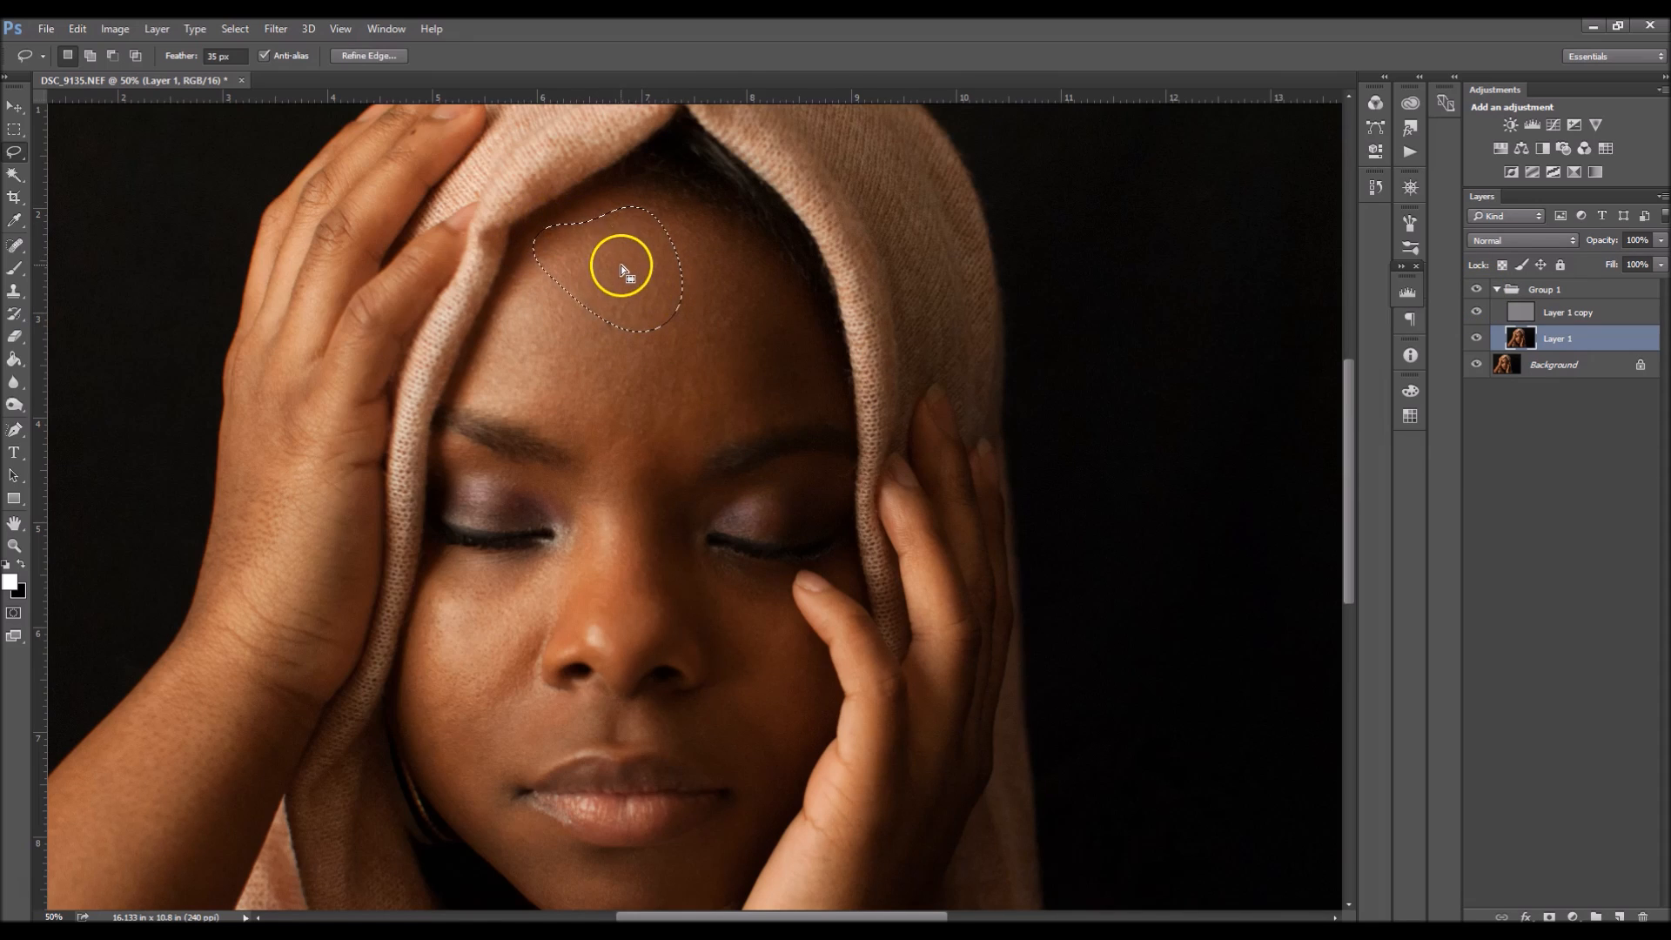
{"action": "right_click", "coordinate": [620, 265]}
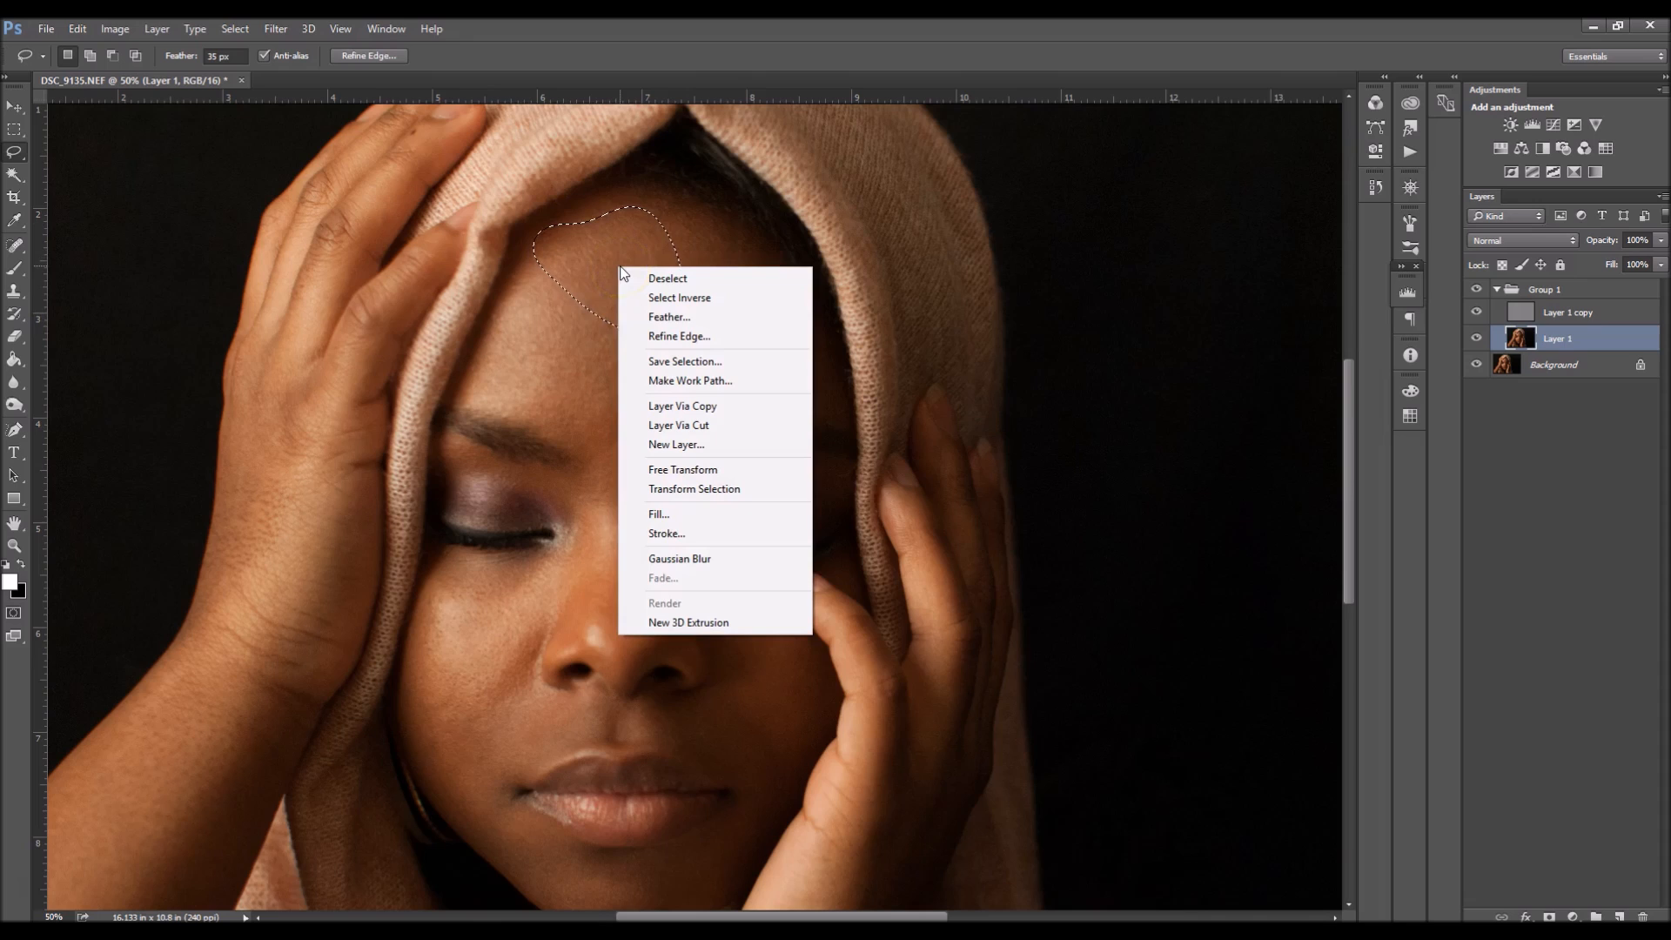
{"action": "left_click", "coordinate": [710, 564]}
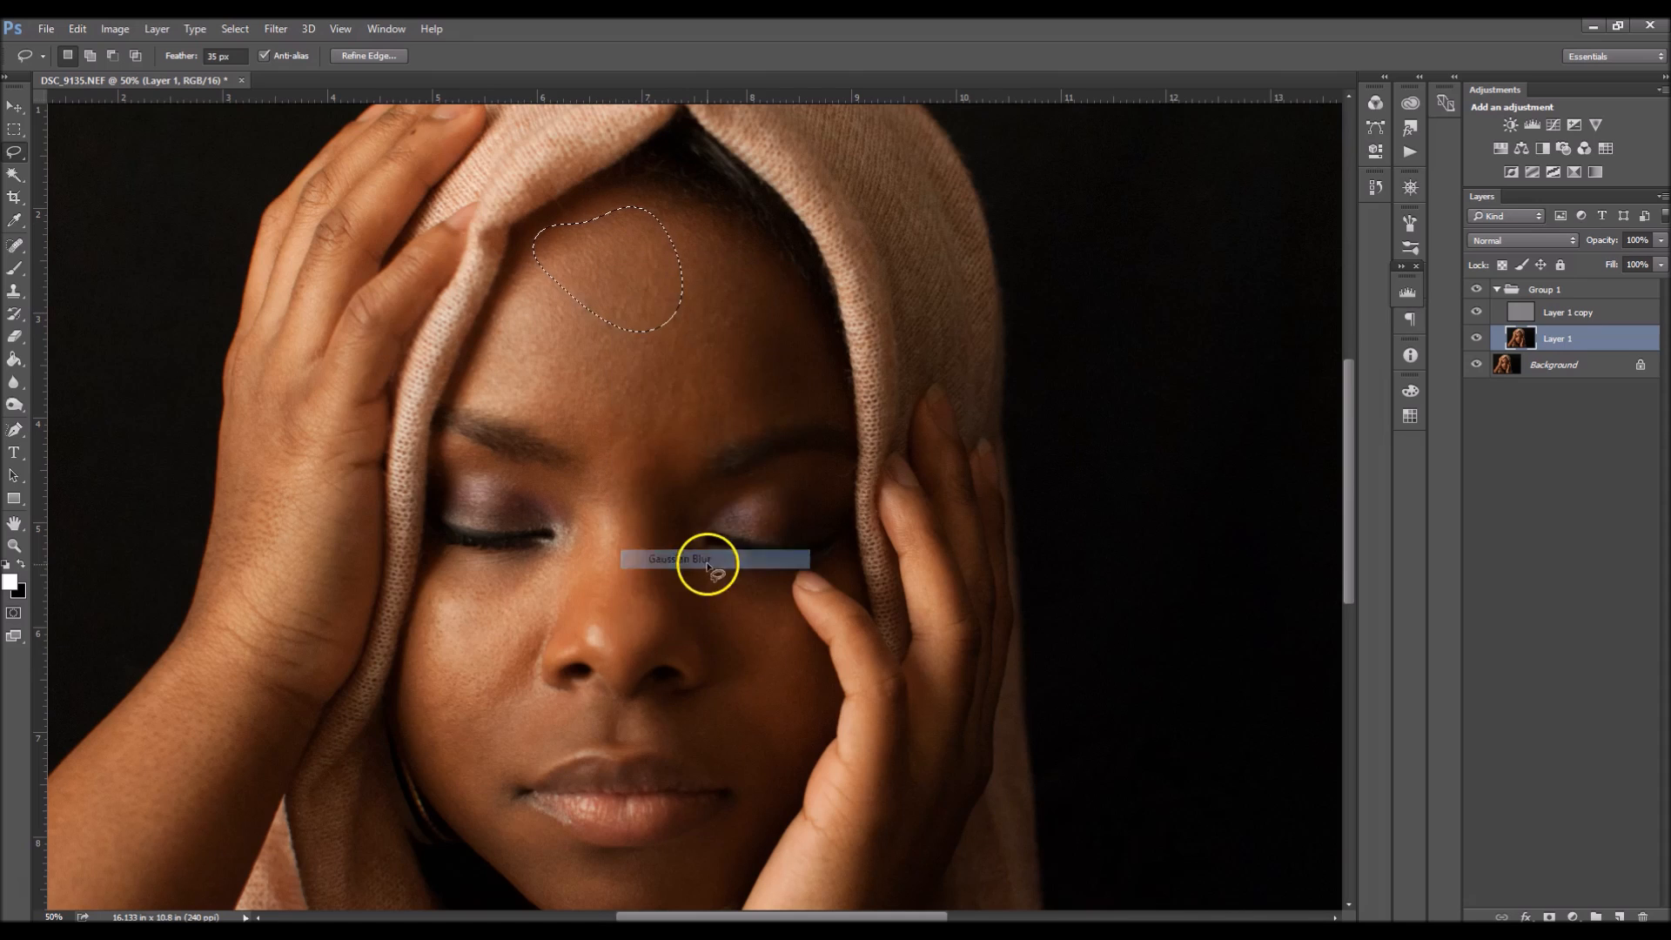
Repeat the Gaussian Blur on further lassoed forehead areas down to the brows, and compare the result with the group hidden.
{"action": "mouse_move", "coordinate": [522, 273]}
{"action": "left_mouse_down"}
{"action": "mouse_move", "coordinate": [505, 301]}
{"action": "mouse_move", "coordinate": [519, 271]}
{"action": "left_mouse_up"}
{"action": "left_click_drag", "start_coordinate": [654, 455], "coordinate": [689, 440]}
{"action": "right_click", "coordinate": [656, 446]}
{"action": "left_click", "coordinate": [749, 745]}
{"action": "right_click", "coordinate": [666, 465]}
{"action": "left_click", "coordinate": [762, 768]}
{"action": "left_click_drag", "start_coordinate": [886, 638], "coordinate": [876, 606]}
{"action": "key", "text": "ctrl+d"}
{"action": "left_click", "coordinate": [1478, 288]}
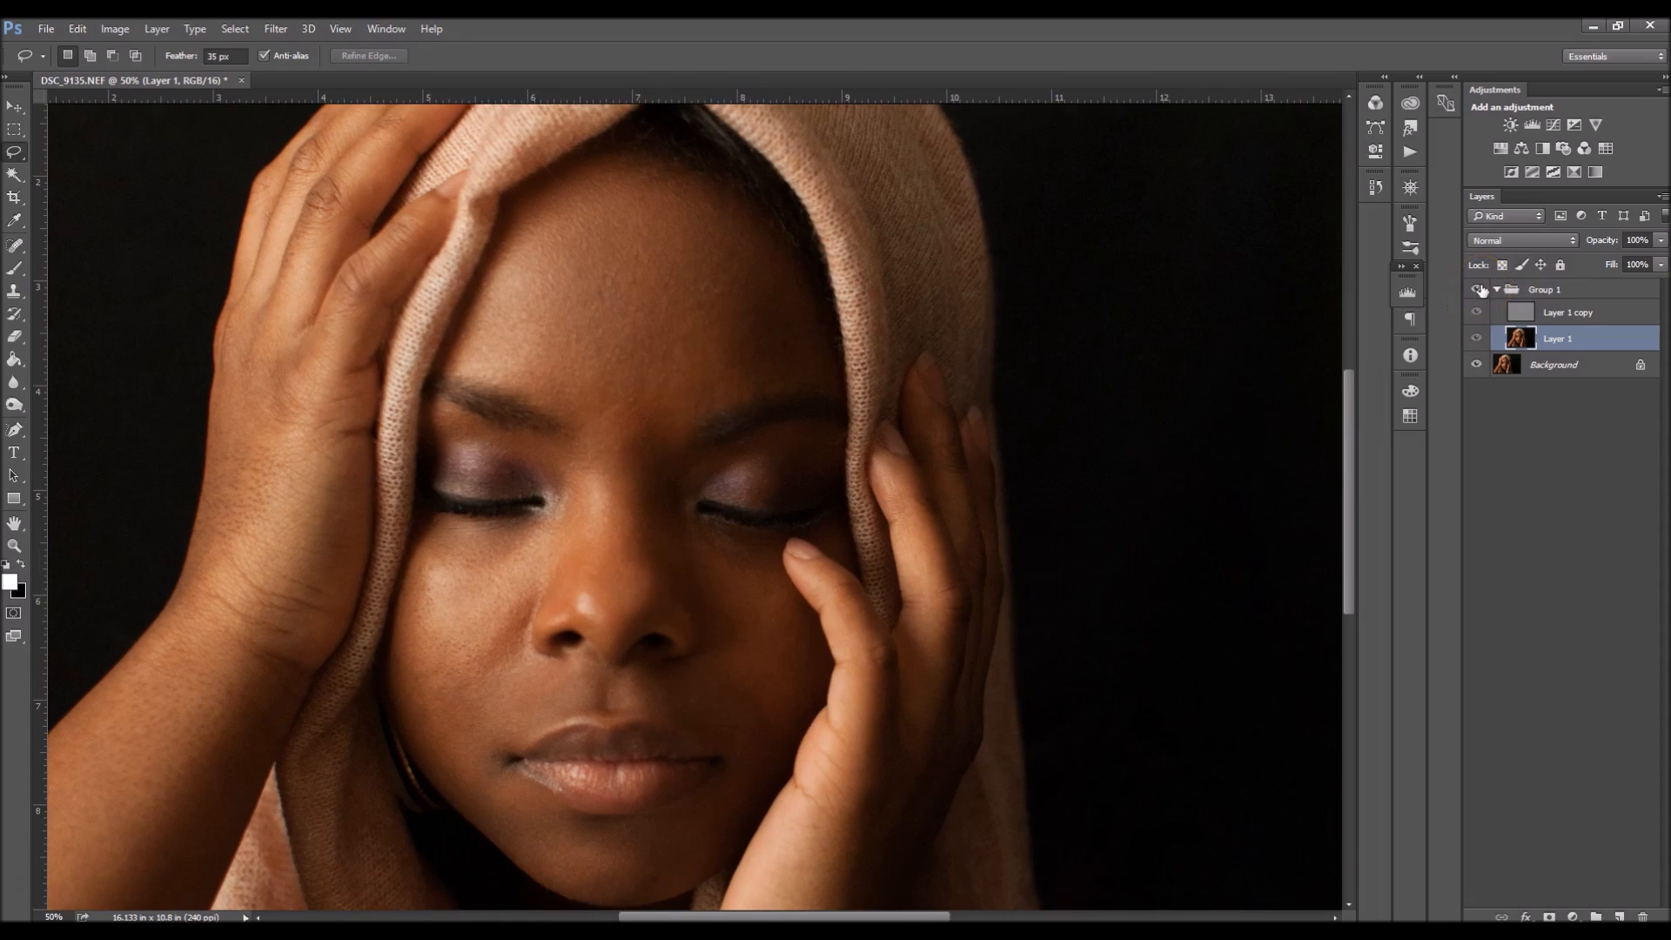
{"action": "left_click", "coordinate": [1478, 288]}
Lasso the bridge of the nose between the eyes, apply a Gaussian Blur to it and deselect.
{"action": "left_click_drag", "start_coordinate": [580, 583], "coordinate": [626, 552]}
{"action": "left_click_drag", "start_coordinate": [628, 447], "coordinate": [628, 469]}
{"action": "left_click", "coordinate": [276, 29]}
{"action": "left_click", "coordinate": [577, 289]}
{"action": "key", "text": "Return"}
{"action": "key", "text": "ctrl+d"}
Lasso the under-eye and cheek area beside the raised arm and apply a Gaussian Blur with a radius of 9.8 pixels.
{"action": "left_click_drag", "start_coordinate": [514, 553], "coordinate": [551, 488]}
{"action": "left_click_drag", "start_coordinate": [473, 553], "coordinate": [511, 554]}
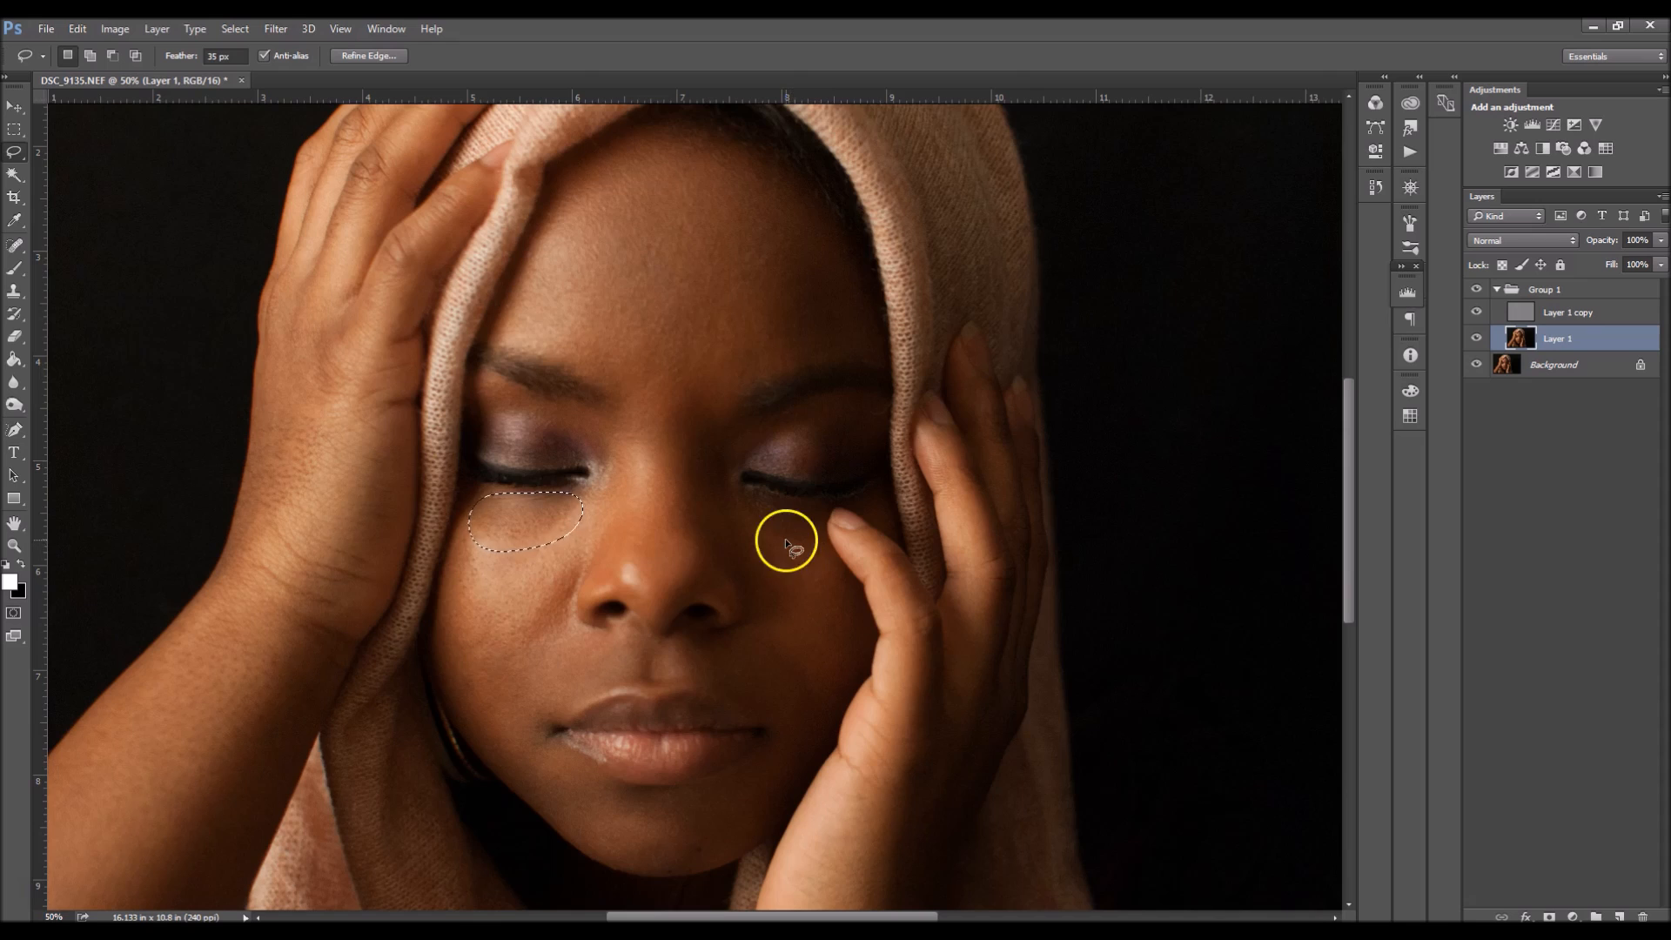
{"action": "right_click", "coordinate": [524, 517]}
{"action": "left_click", "coordinate": [541, 530]}
{"action": "mouse_move", "coordinate": [468, 525]}
{"action": "left_mouse_down"}
{"action": "mouse_move", "coordinate": [598, 553]}
{"action": "mouse_move", "coordinate": [464, 538]}
{"action": "left_mouse_up"}
{"action": "left_click", "coordinate": [276, 28]}
{"action": "mouse_move", "coordinate": [368, 223]}
{"action": "left_click", "coordinate": [553, 287]}
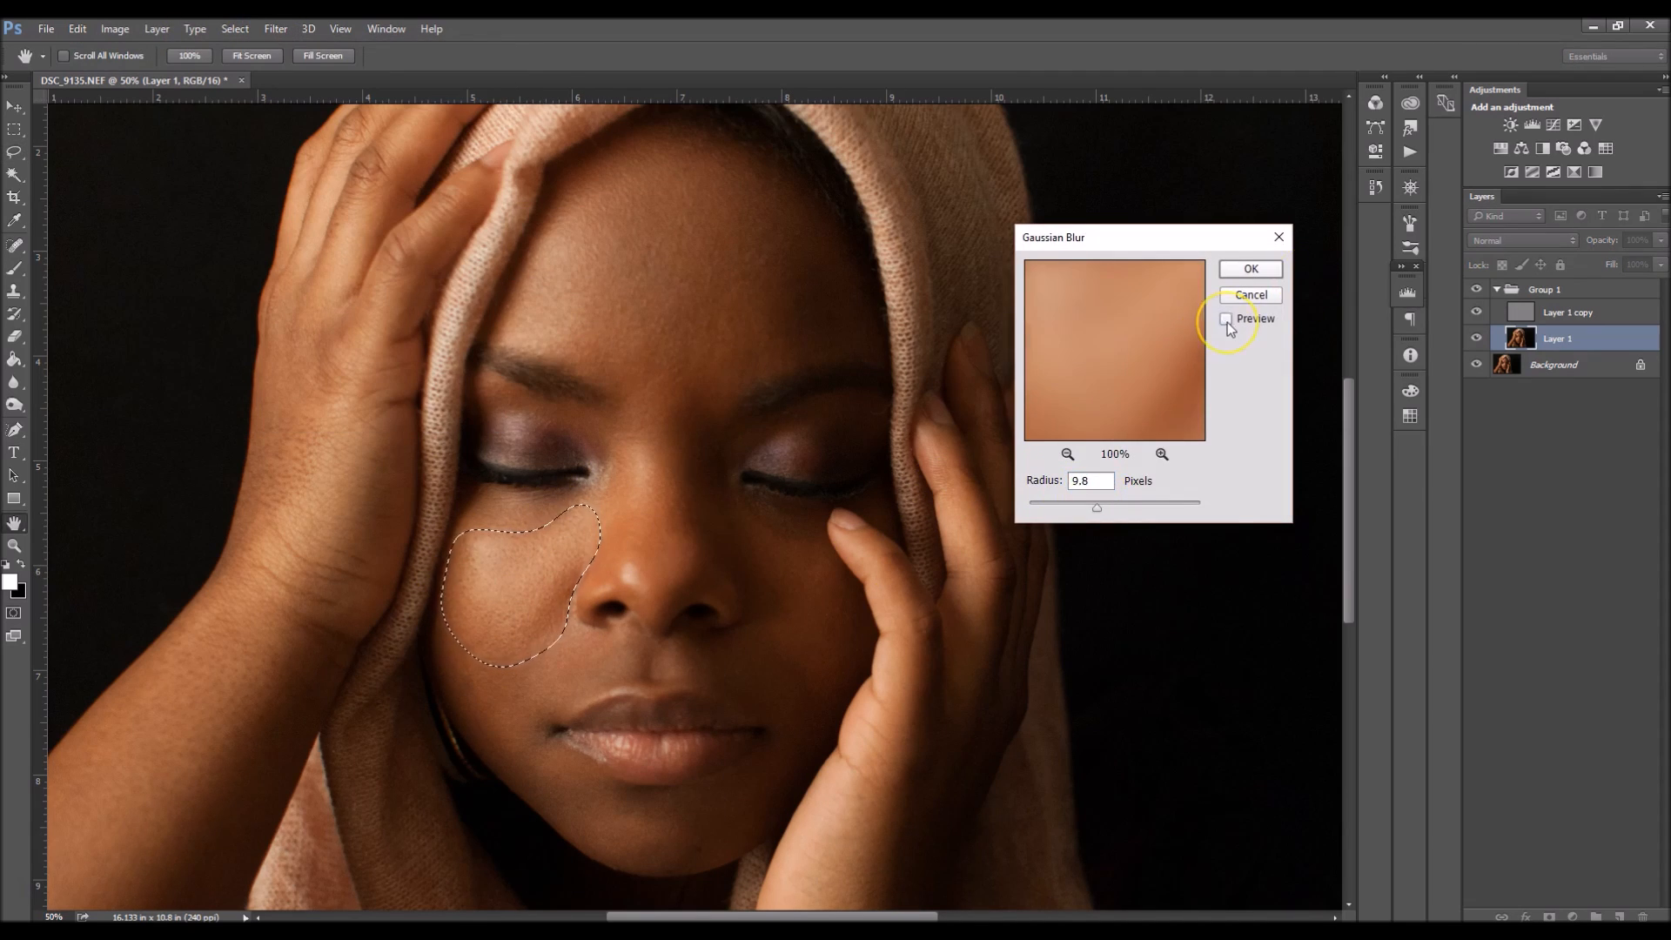
{"action": "key", "text": "Return"}
{"action": "key", "text": "ctrl+d"}
{"action": "key", "text": "ctrl+f"}
{"action": "key", "text": "ctrl+d"}
Lasso the small area beneath the other eye, next to the fingertip, and soften it with a Gaussian Blur.
{"action": "left_click_drag", "start_coordinate": [780, 616], "coordinate": [687, 621]}
{"action": "mouse_move", "coordinate": [592, 423]}
{"action": "left_mouse_down"}
{"action": "mouse_move", "coordinate": [687, 549]}
{"action": "mouse_move", "coordinate": [652, 509]}
{"action": "left_mouse_up"}
{"action": "right_click", "coordinate": [657, 568]}
{"action": "left_click", "coordinate": [679, 546]}
{"action": "key", "text": "ctrl+d"}
{"action": "left_click", "coordinate": [276, 29]}
{"action": "mouse_move", "coordinate": [368, 223]}
{"action": "left_click", "coordinate": [547, 287]}
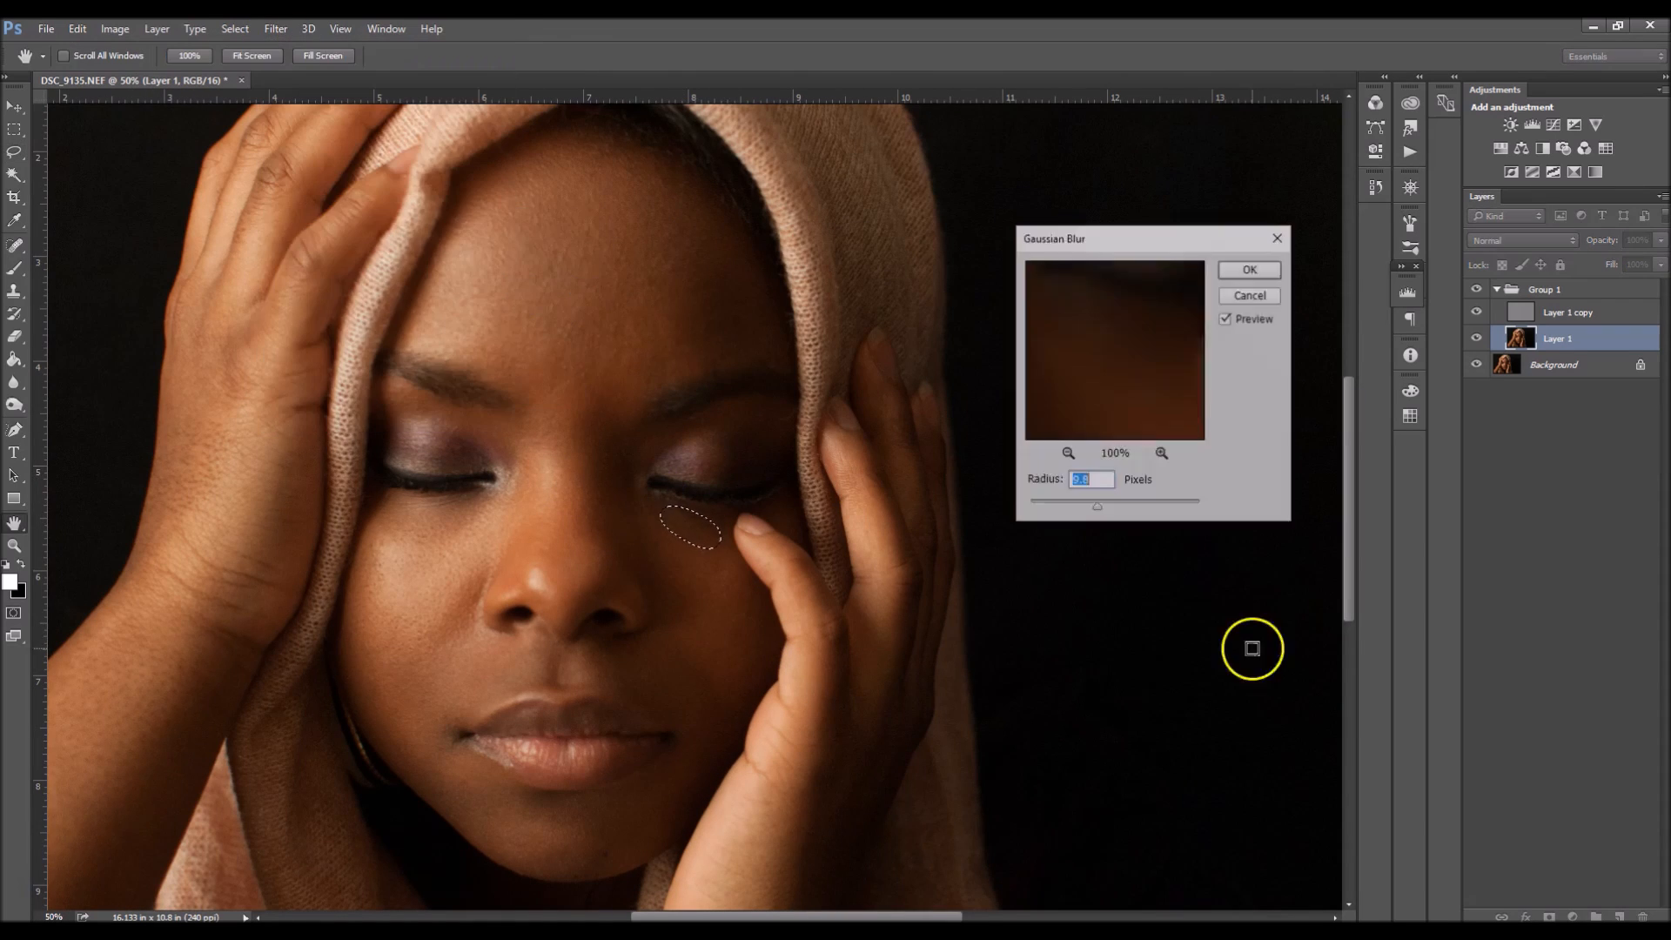
{"action": "key", "text": "Return"}
{"action": "key", "text": "ctrl+d"}
Repeat the Gaussian Blur on lassoed areas above the upper lip, beside the mouth and on the chin.
{"action": "mouse_move", "coordinate": [561, 647]}
{"action": "left_mouse_down"}
{"action": "mouse_move", "coordinate": [643, 652]}
{"action": "mouse_move", "coordinate": [570, 654]}
{"action": "mouse_move", "coordinate": [608, 683]}
{"action": "left_mouse_up"}
{"action": "right_click", "coordinate": [565, 664]}
{"action": "left_click", "coordinate": [601, 586]}
{"action": "key", "text": "ctrl+d"}
{"action": "right_click", "coordinate": [683, 692]}
{"action": "left_click", "coordinate": [706, 614]}
{"action": "mouse_move", "coordinate": [542, 801]}
{"action": "left_mouse_down"}
{"action": "mouse_move", "coordinate": [625, 792]}
{"action": "mouse_move", "coordinate": [610, 834]}
{"action": "left_mouse_up"}
{"action": "right_click", "coordinate": [625, 825]}
{"action": "left_click", "coordinate": [687, 746]}
{"action": "key", "text": "ctrl+d"}
Lasso the top of the forehead and its side next to the raised hand, repeating the Gaussian Blur on each.
{"action": "left_click_drag", "start_coordinate": [657, 391], "coordinate": [676, 443]}
{"action": "mouse_move", "coordinate": [616, 224]}
{"action": "left_mouse_down"}
{"action": "mouse_move", "coordinate": [557, 305]}
{"action": "mouse_move", "coordinate": [609, 230]}
{"action": "left_mouse_up"}
{"action": "right_click", "coordinate": [623, 287]}
{"action": "left_click", "coordinate": [696, 582]}
{"action": "left_click_drag", "start_coordinate": [546, 298], "coordinate": [512, 292]}
{"action": "right_click", "coordinate": [538, 413]}
{"action": "left_click", "coordinate": [678, 708]}
Lasso the centre of the forehead and the area above the far brow, repeating the Gaussian Blur on each.
{"action": "left_click_drag", "start_coordinate": [613, 355], "coordinate": [633, 401]}
{"action": "right_click", "coordinate": [641, 381]}
{"action": "left_click", "coordinate": [777, 673]}
{"action": "left_click_drag", "start_coordinate": [669, 339], "coordinate": [683, 379]}
{"action": "right_click", "coordinate": [694, 384]}
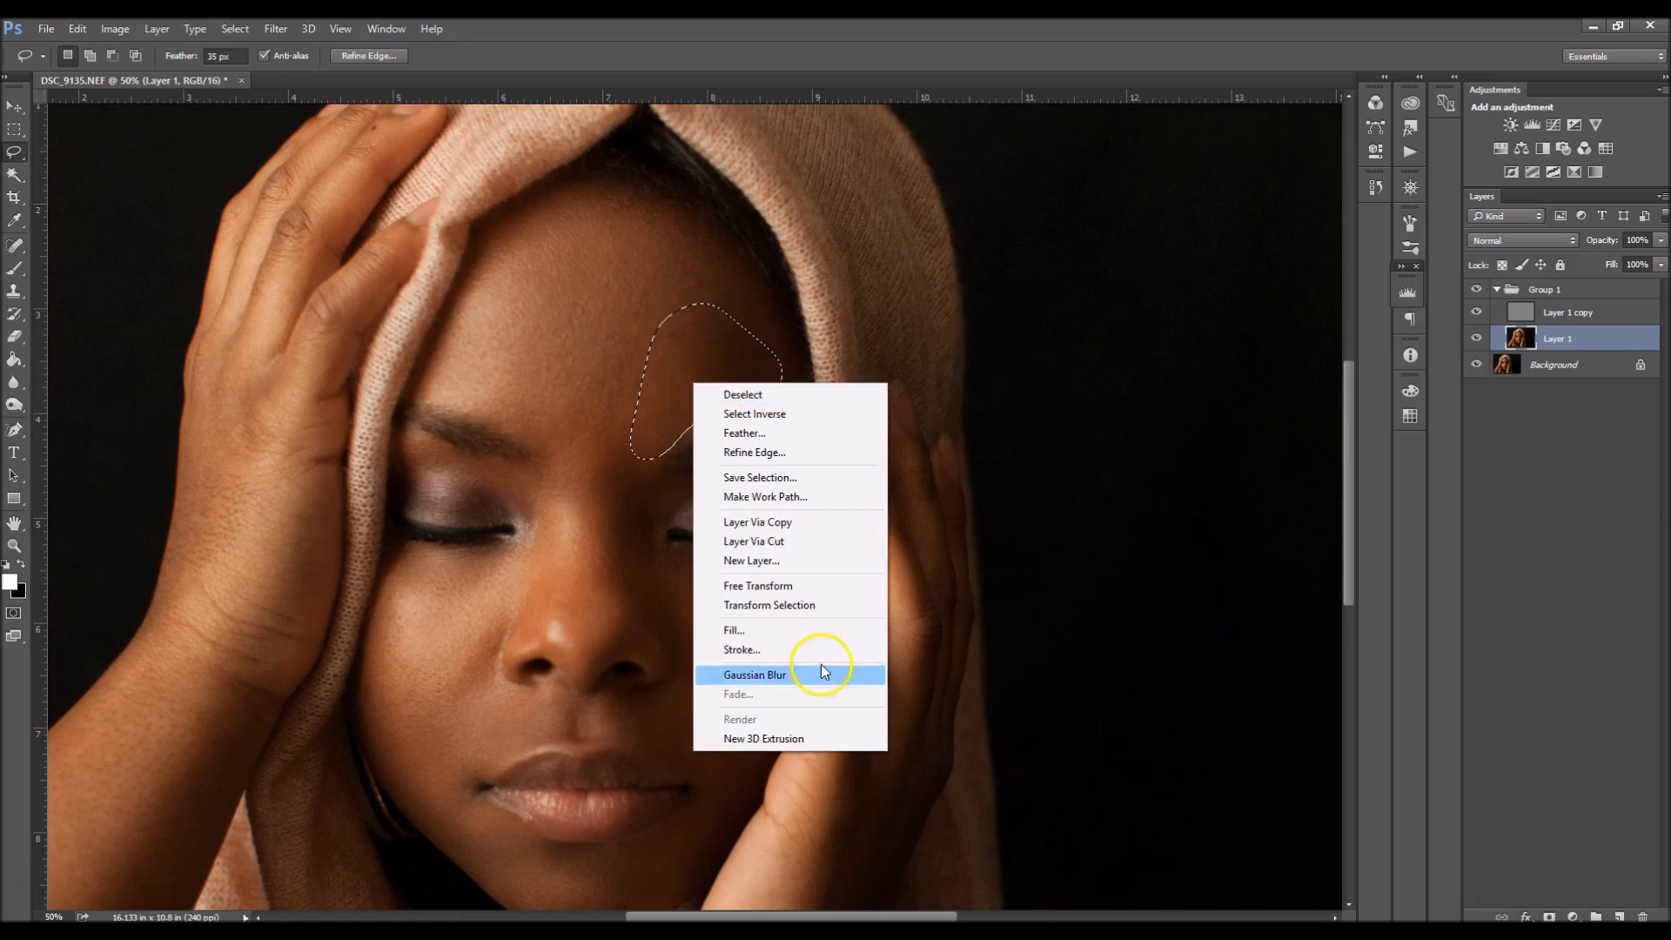
{"action": "left_click", "coordinate": [821, 674]}
Lasso the eyelid nearest the raised arm and apply a Gaussian Blur with a reduced radius.
{"action": "left_click_drag", "start_coordinate": [408, 461], "coordinate": [521, 506]}
{"action": "right_click", "coordinate": [439, 497]}
{"action": "left_click", "coordinate": [276, 28]}
{"action": "mouse_move", "coordinate": [290, 220]}
{"action": "left_click", "coordinate": [548, 286]}
{"action": "left_click_drag", "start_coordinate": [1090, 507], "coordinate": [1072, 507]}
{"action": "left_click", "coordinate": [1244, 270]}
Repeat the reduced Gaussian Blur on the second eyelid and on a small patch near the opposite brow.
{"action": "mouse_move", "coordinate": [694, 495]}
{"action": "left_mouse_down"}
{"action": "mouse_move", "coordinate": [685, 527]}
{"action": "mouse_move", "coordinate": [693, 498]}
{"action": "left_mouse_up"}
{"action": "right_click", "coordinate": [713, 508]}
{"action": "left_click", "coordinate": [848, 800]}
{"action": "key", "text": "ctrl+d"}
{"action": "left_click_drag", "start_coordinate": [429, 452], "coordinate": [421, 449]}
{"action": "right_click", "coordinate": [418, 444]}
{"action": "left_click", "coordinate": [549, 737]}
{"action": "key", "text": "ctrl+d"}
Smooth the skin of the raised hand and forearm with a Gaussian Blur, keeping the fade opacity at 100%.
{"action": "key", "text": "ctrl+minus"}
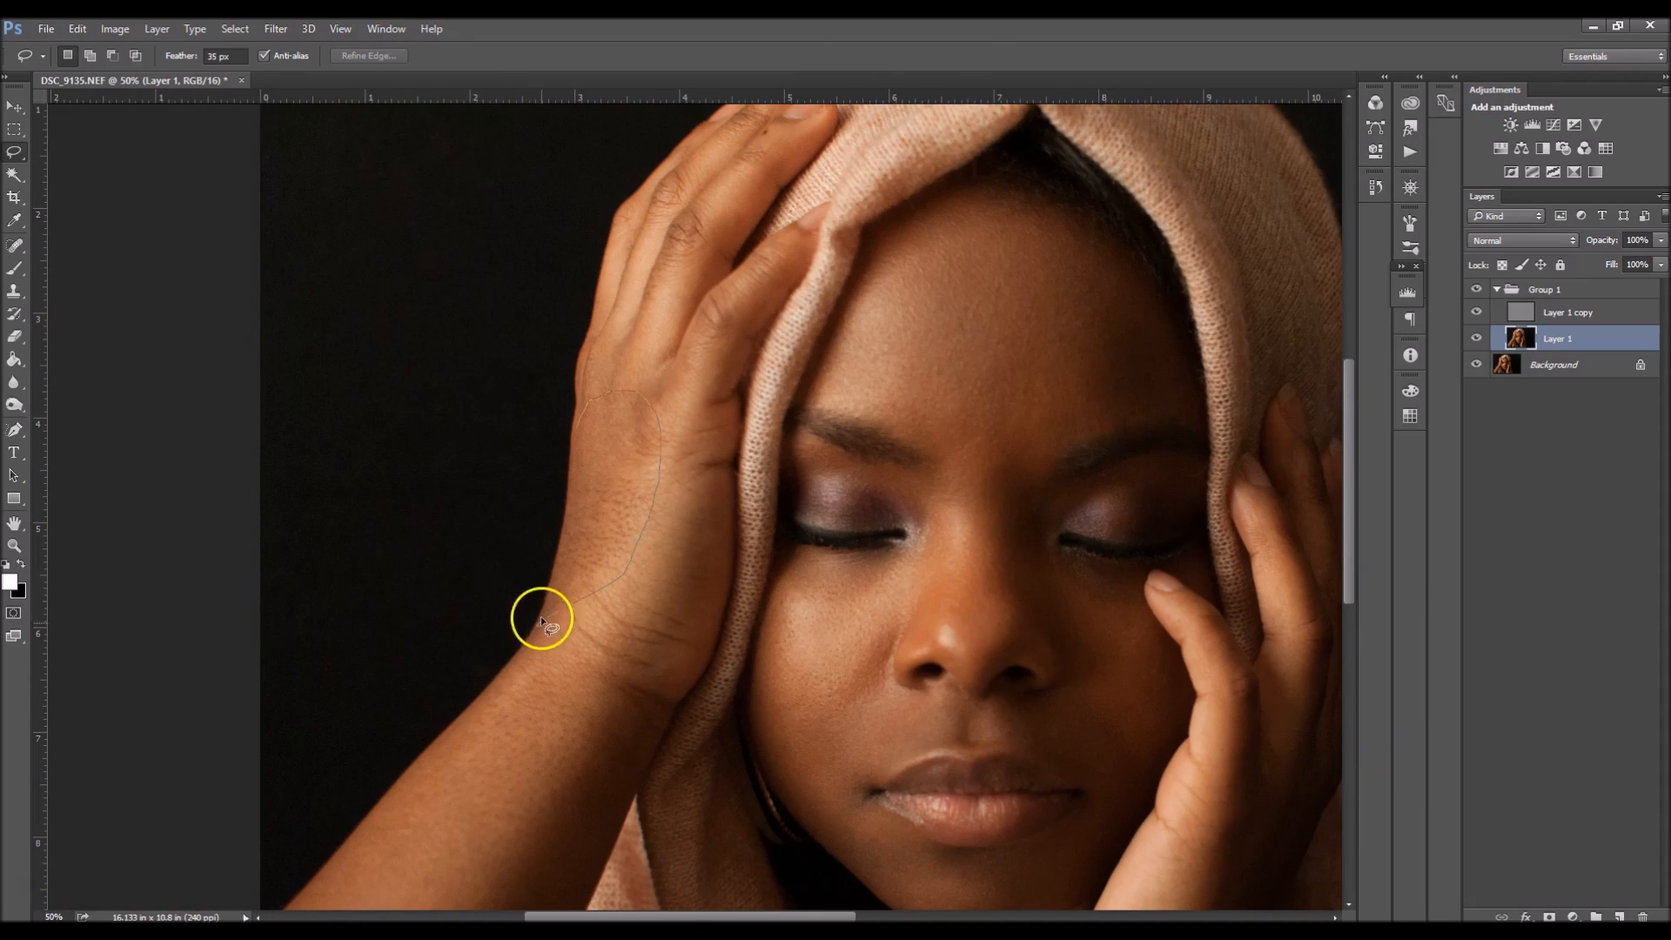
{"action": "left_click", "coordinate": [275, 28]}
{"action": "mouse_move", "coordinate": [283, 221]}
{"action": "left_click", "coordinate": [551, 288]}
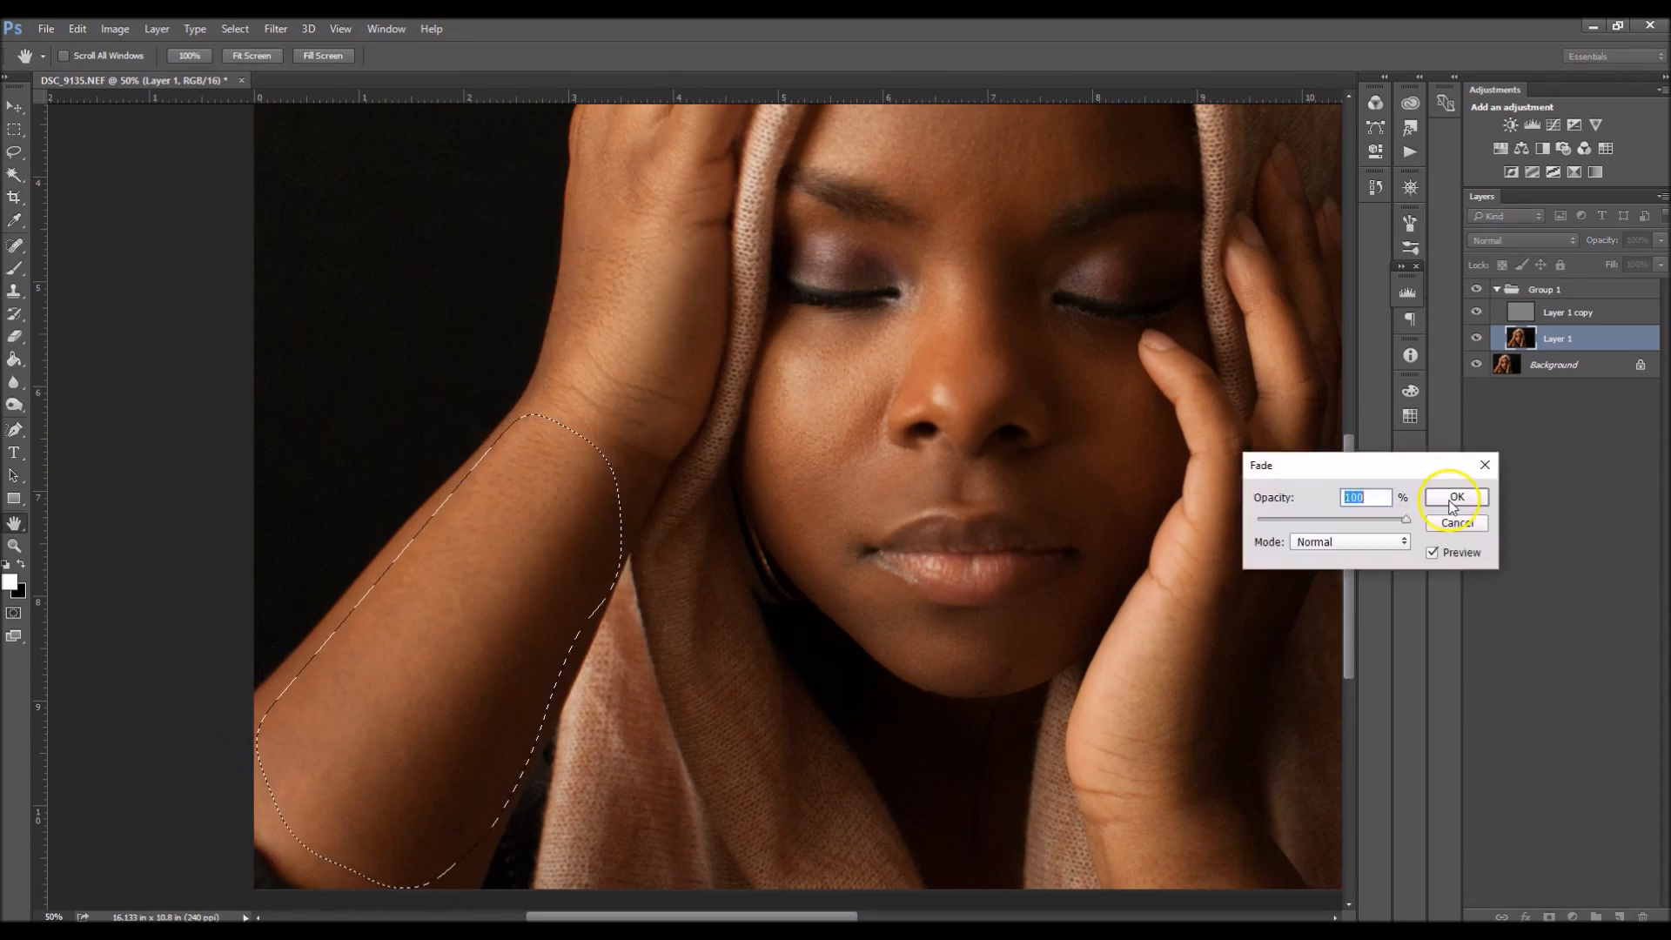
{"action": "left_click", "coordinate": [1455, 497]}
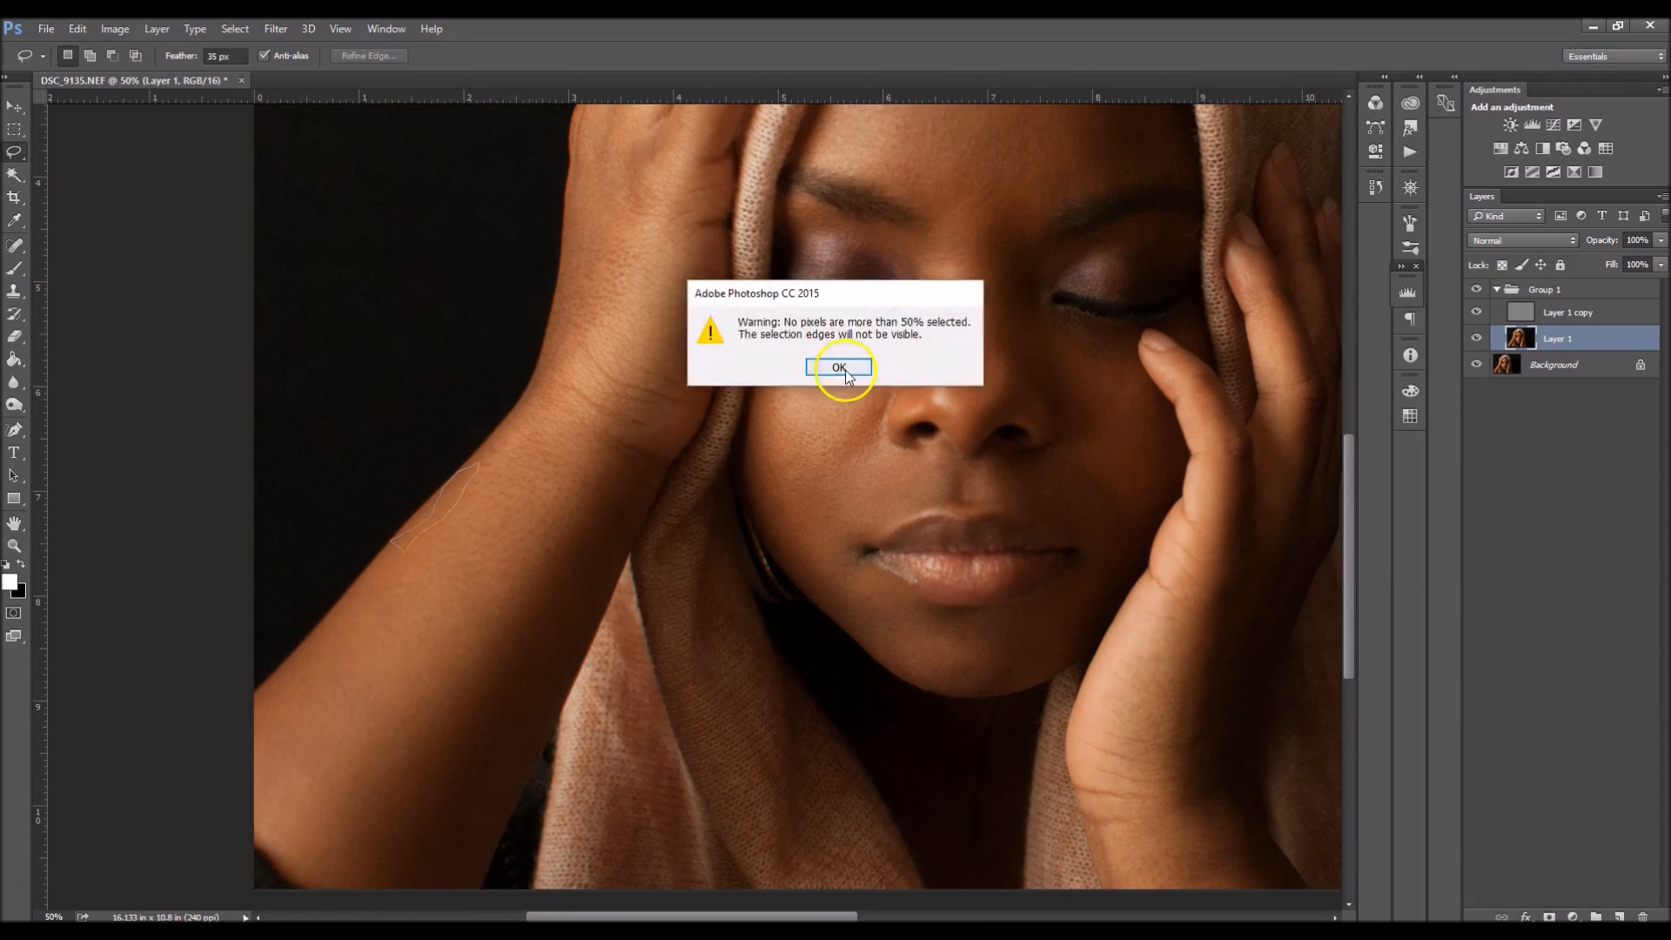
Lasso the palm and wrist of the hand on the cheek and smooth the skin with the Gaussian Blur.
{"action": "right_click", "coordinate": [507, 641]}
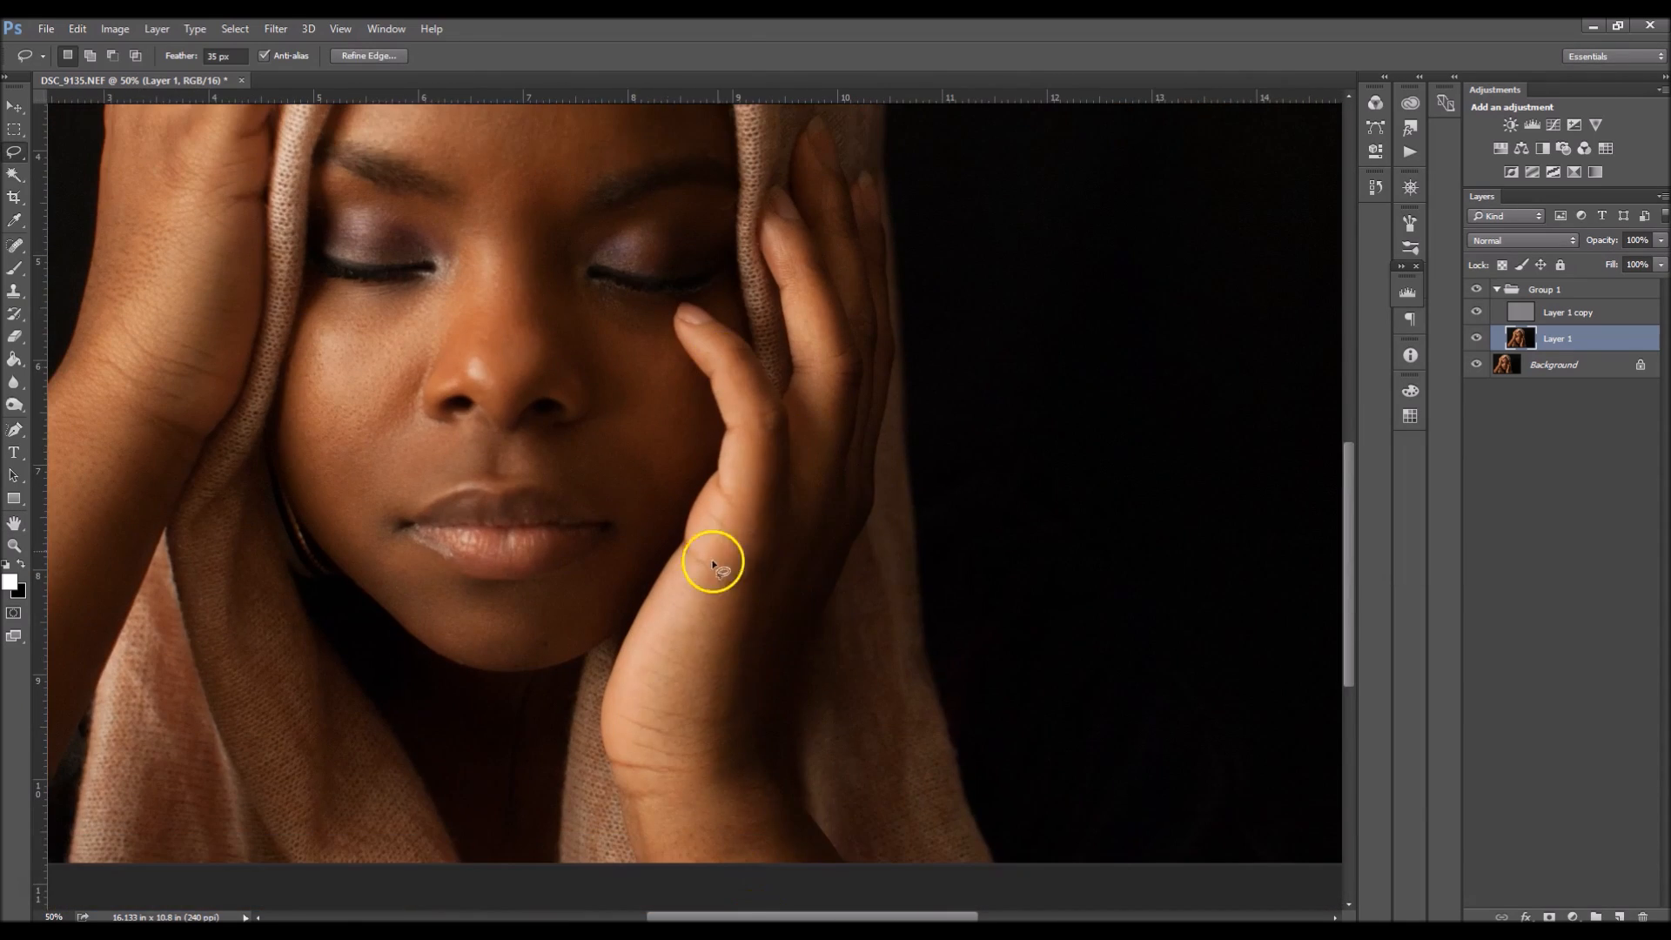
{"action": "mouse_move", "coordinate": [711, 564]}
{"action": "left_mouse_down"}
{"action": "mouse_move", "coordinate": [679, 775]}
{"action": "mouse_move", "coordinate": [633, 827]}
{"action": "mouse_move", "coordinate": [765, 774]}
{"action": "left_mouse_up"}
{"action": "right_click", "coordinate": [766, 774]}
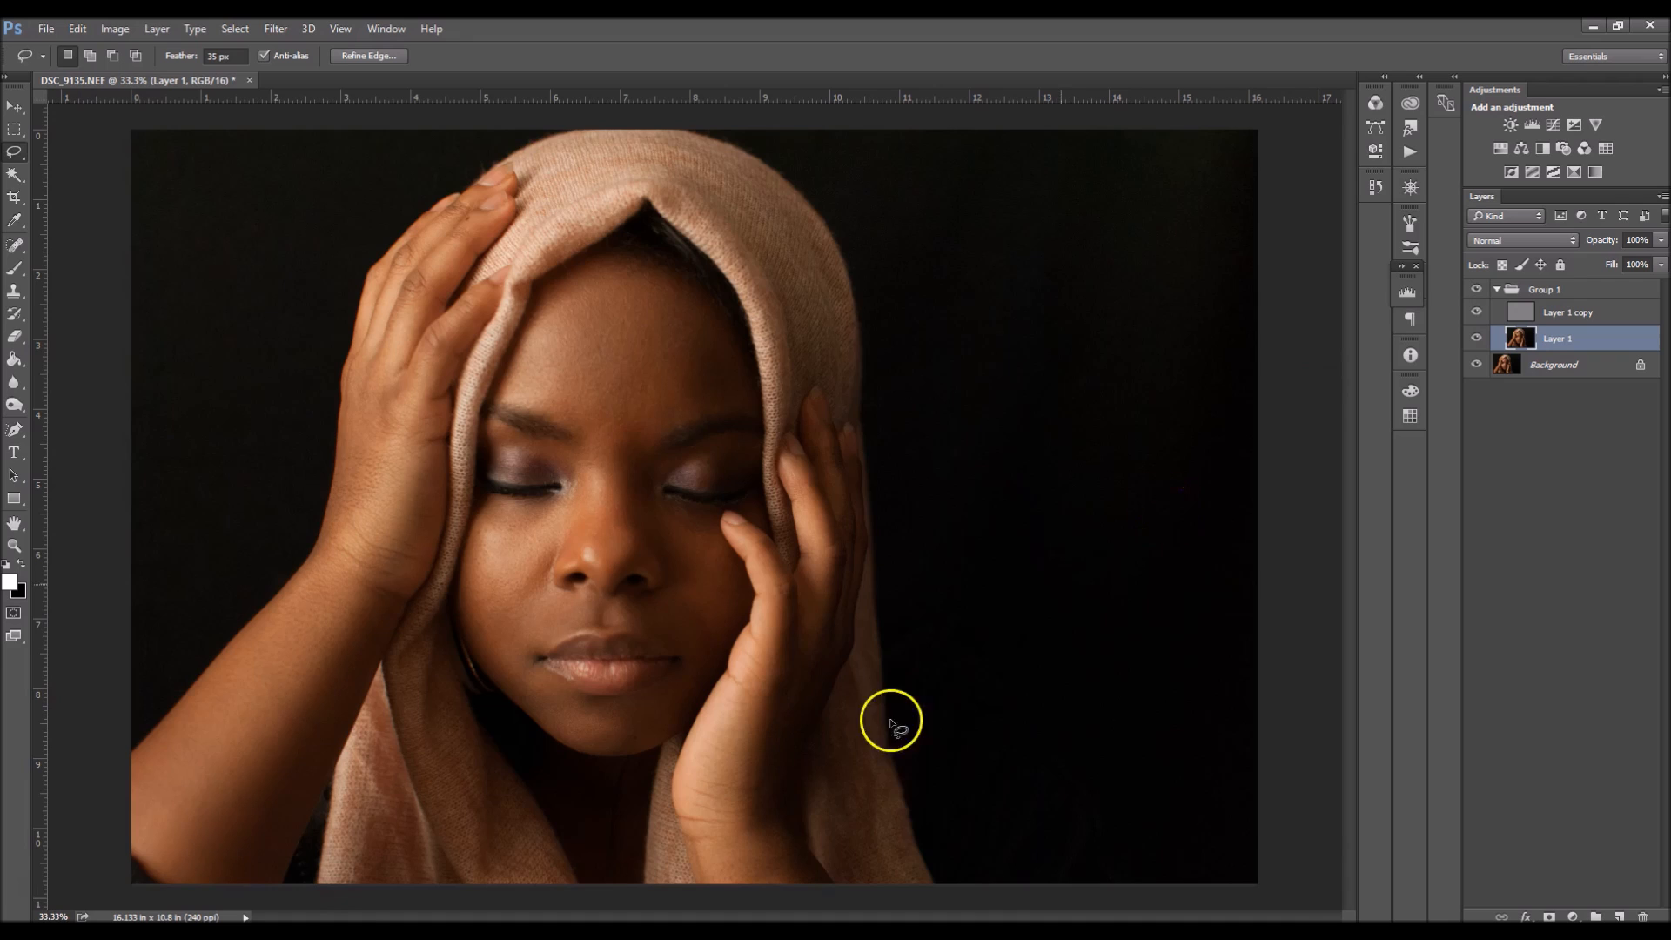
Collapse Group 1 and compare the retouched portrait with the earlier history snapshots.
{"action": "left_click", "coordinate": [1496, 290]}
{"action": "left_click_drag", "start_coordinate": [1350, 291], "coordinate": [1366, 516]}
{"action": "scroll", "coordinate": [1357, 539], "scroll_direction": "up", "scroll_amount": 10}
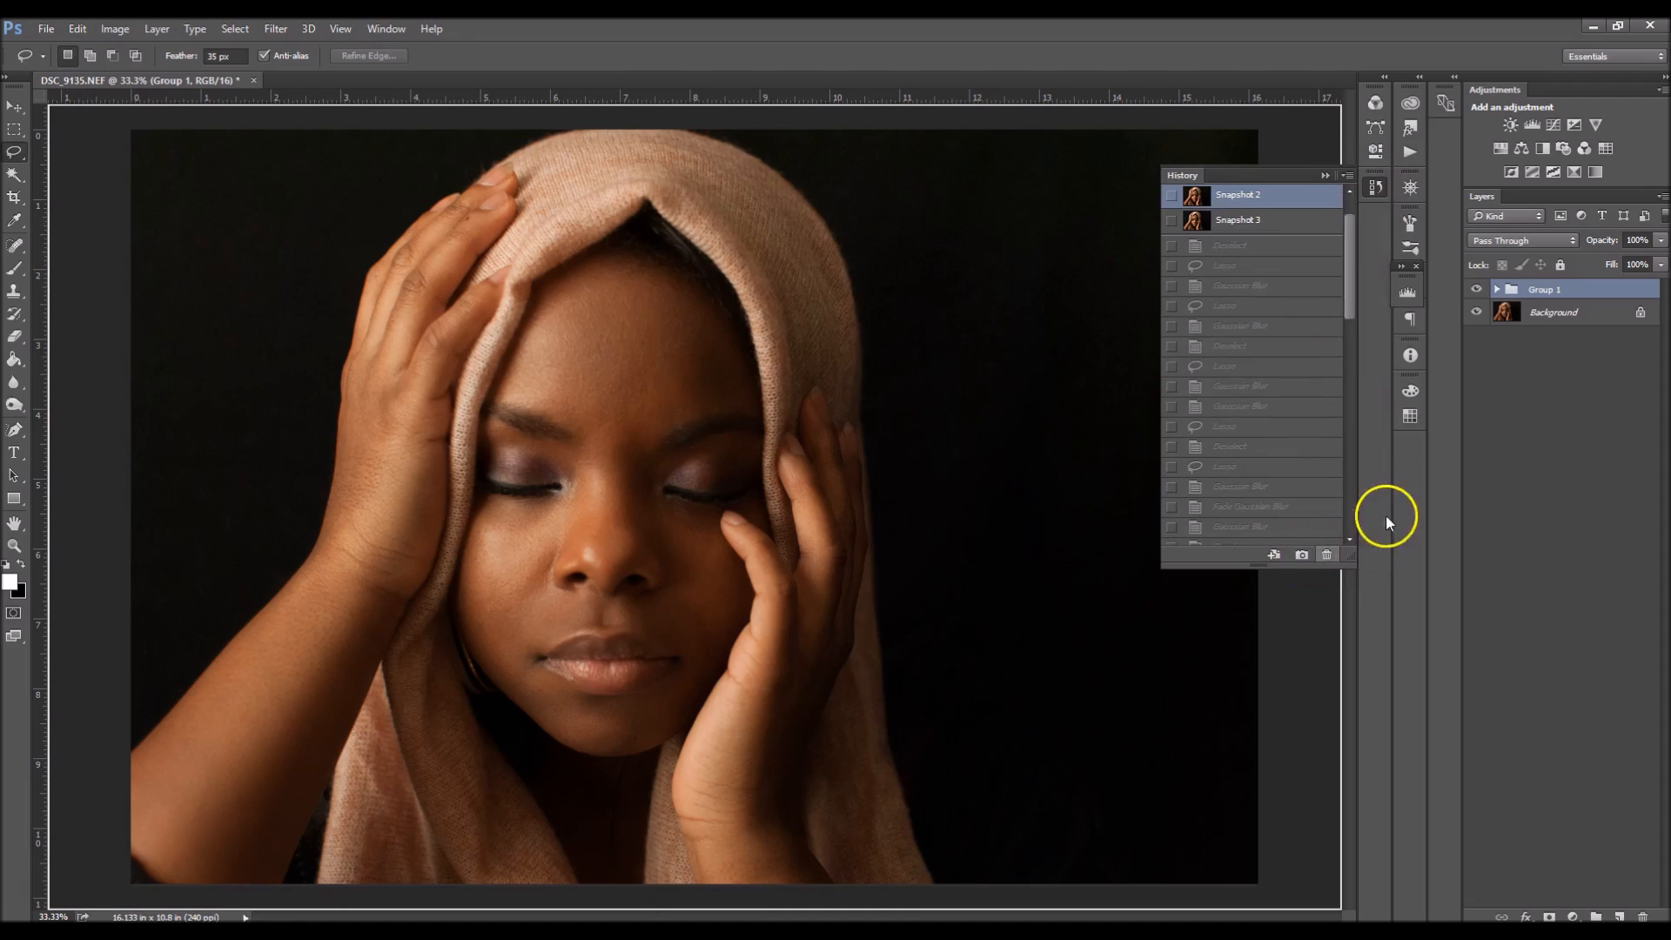
{"action": "left_click", "coordinate": [1324, 178]}
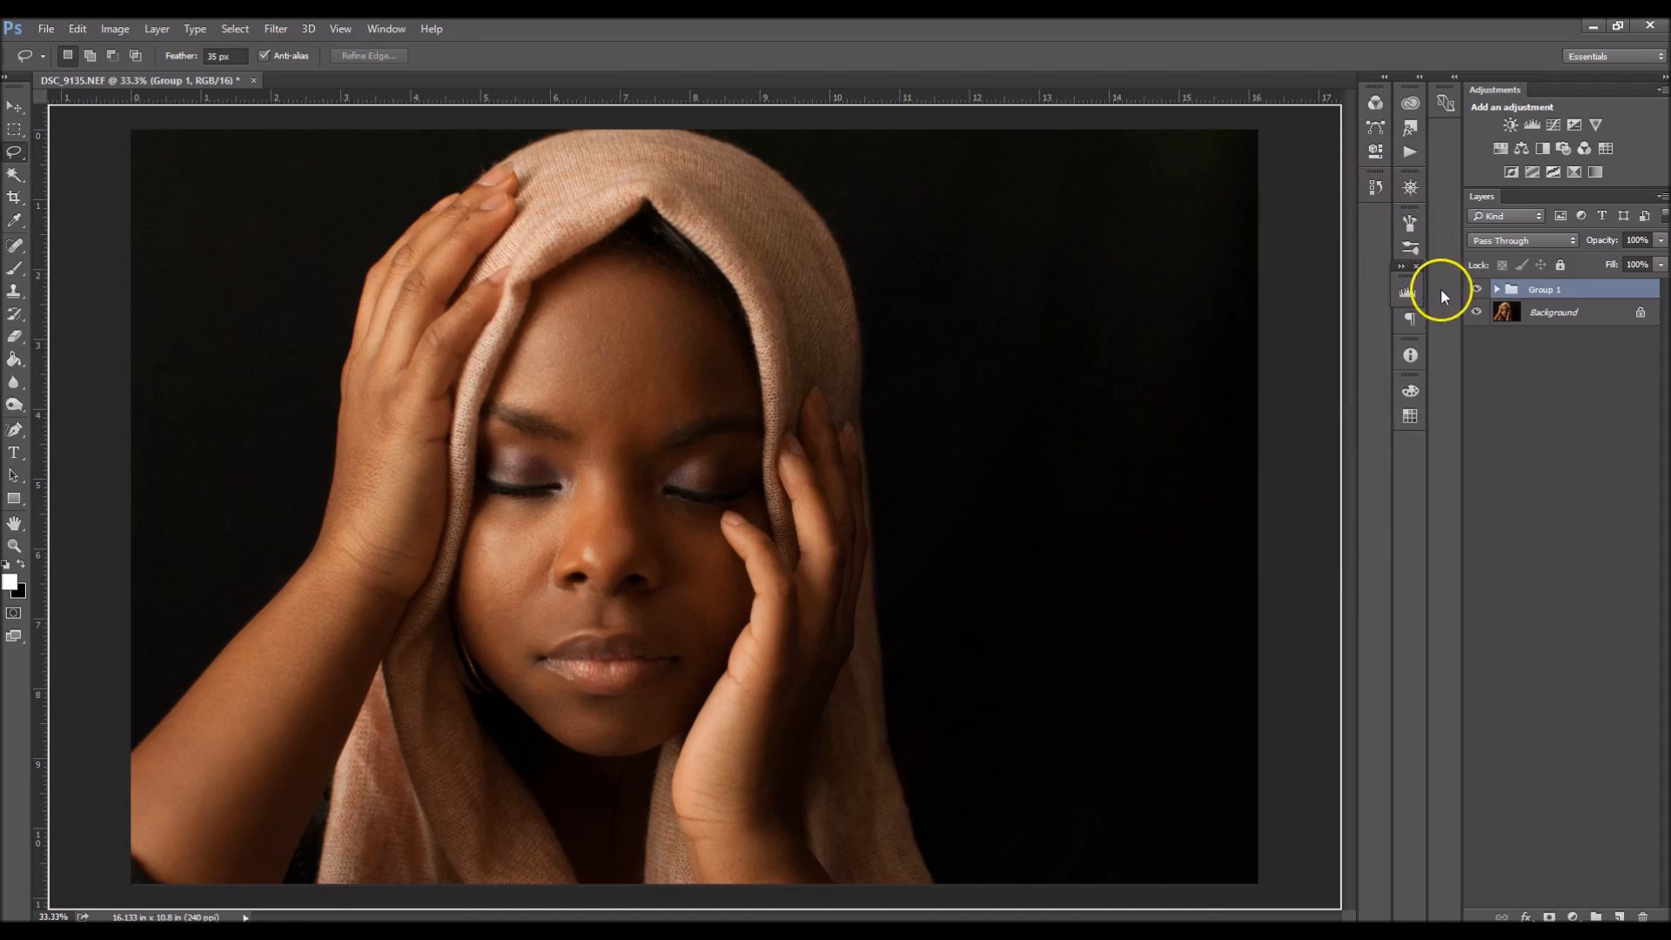
Flatten the image and duplicate the Background layer.
{"action": "right_click", "coordinate": [1553, 322]}
{"action": "left_click", "coordinate": [1607, 508]}
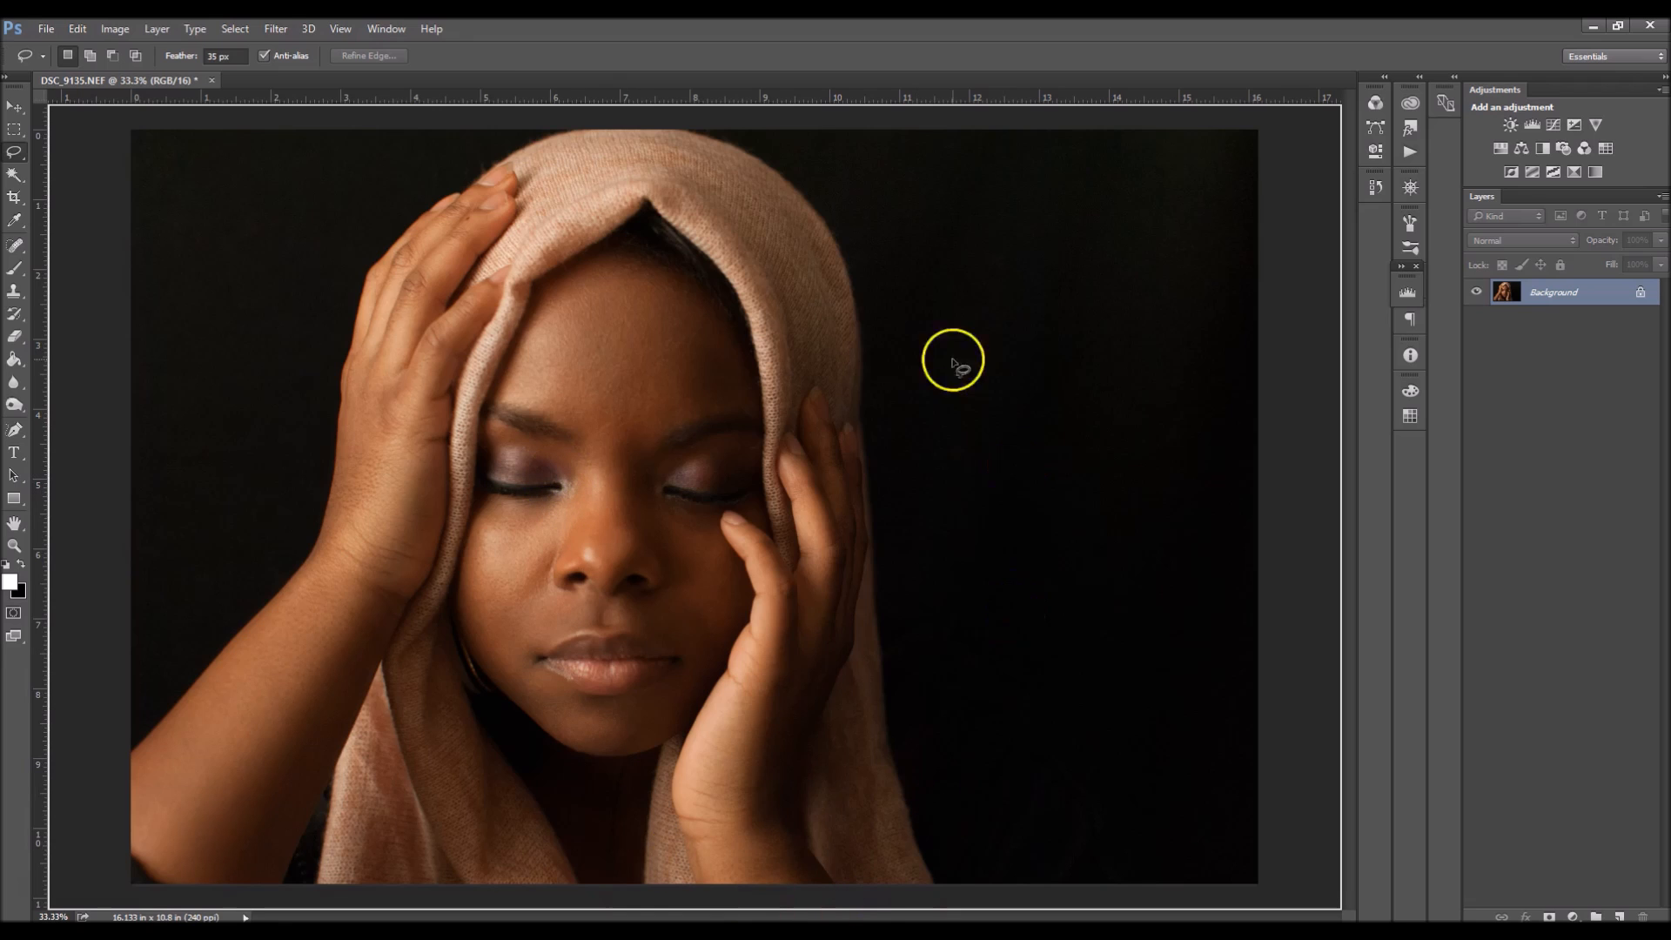
{"action": "key", "text": "ctrl+plus"}
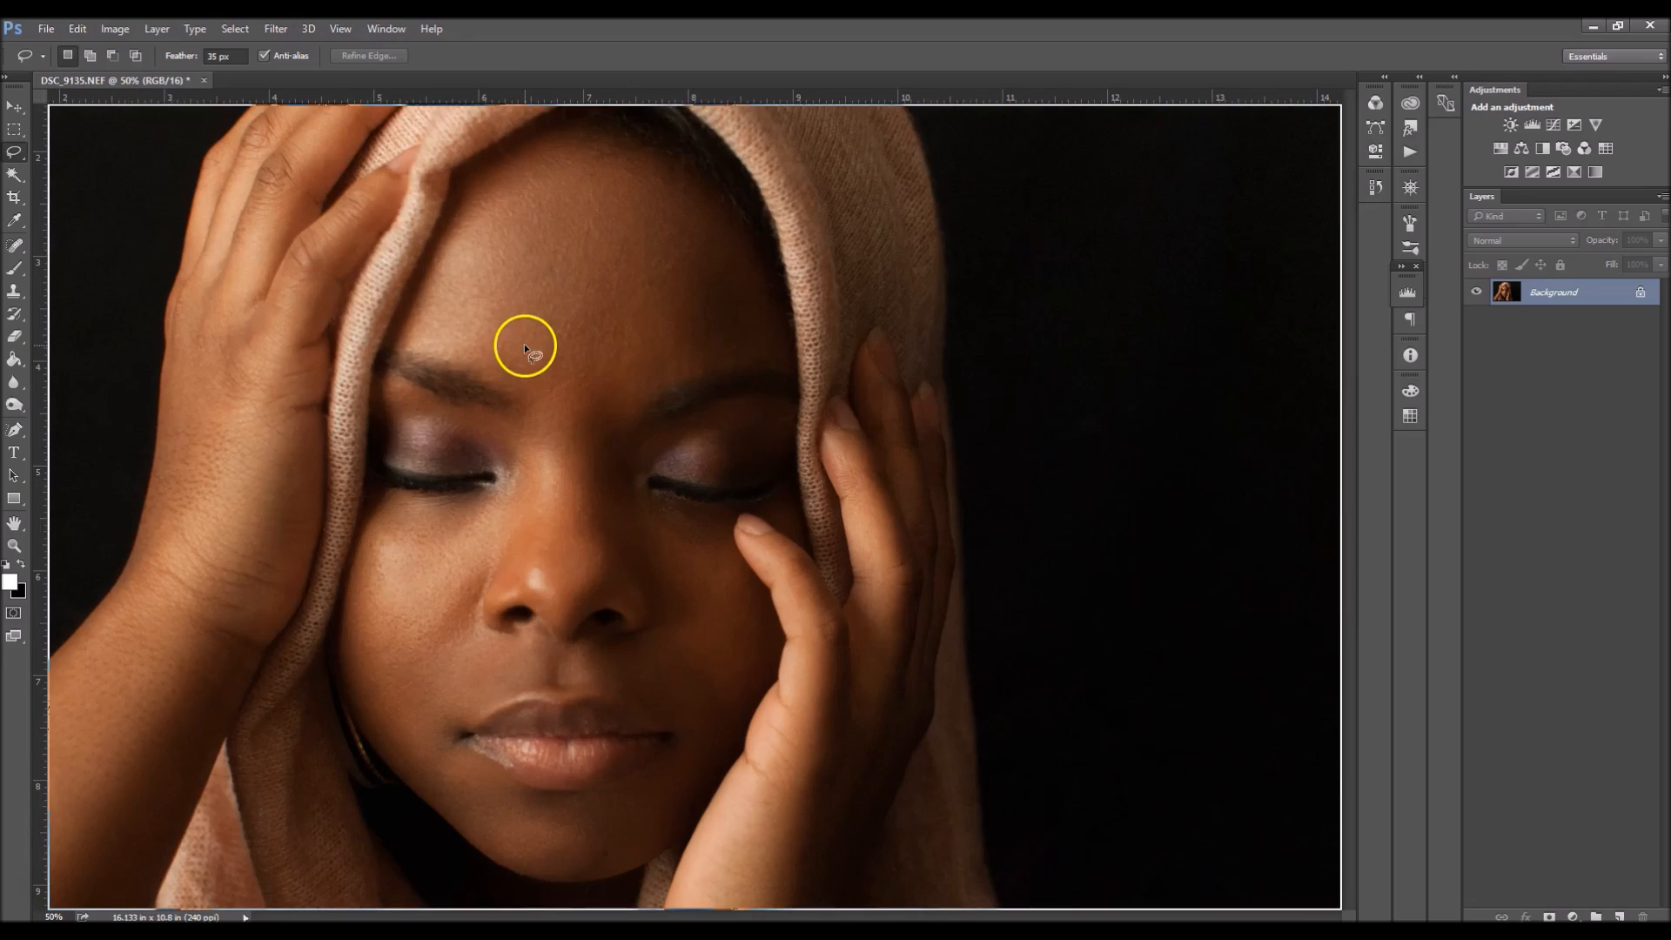
{"action": "key", "text": "ctrl+minus"}
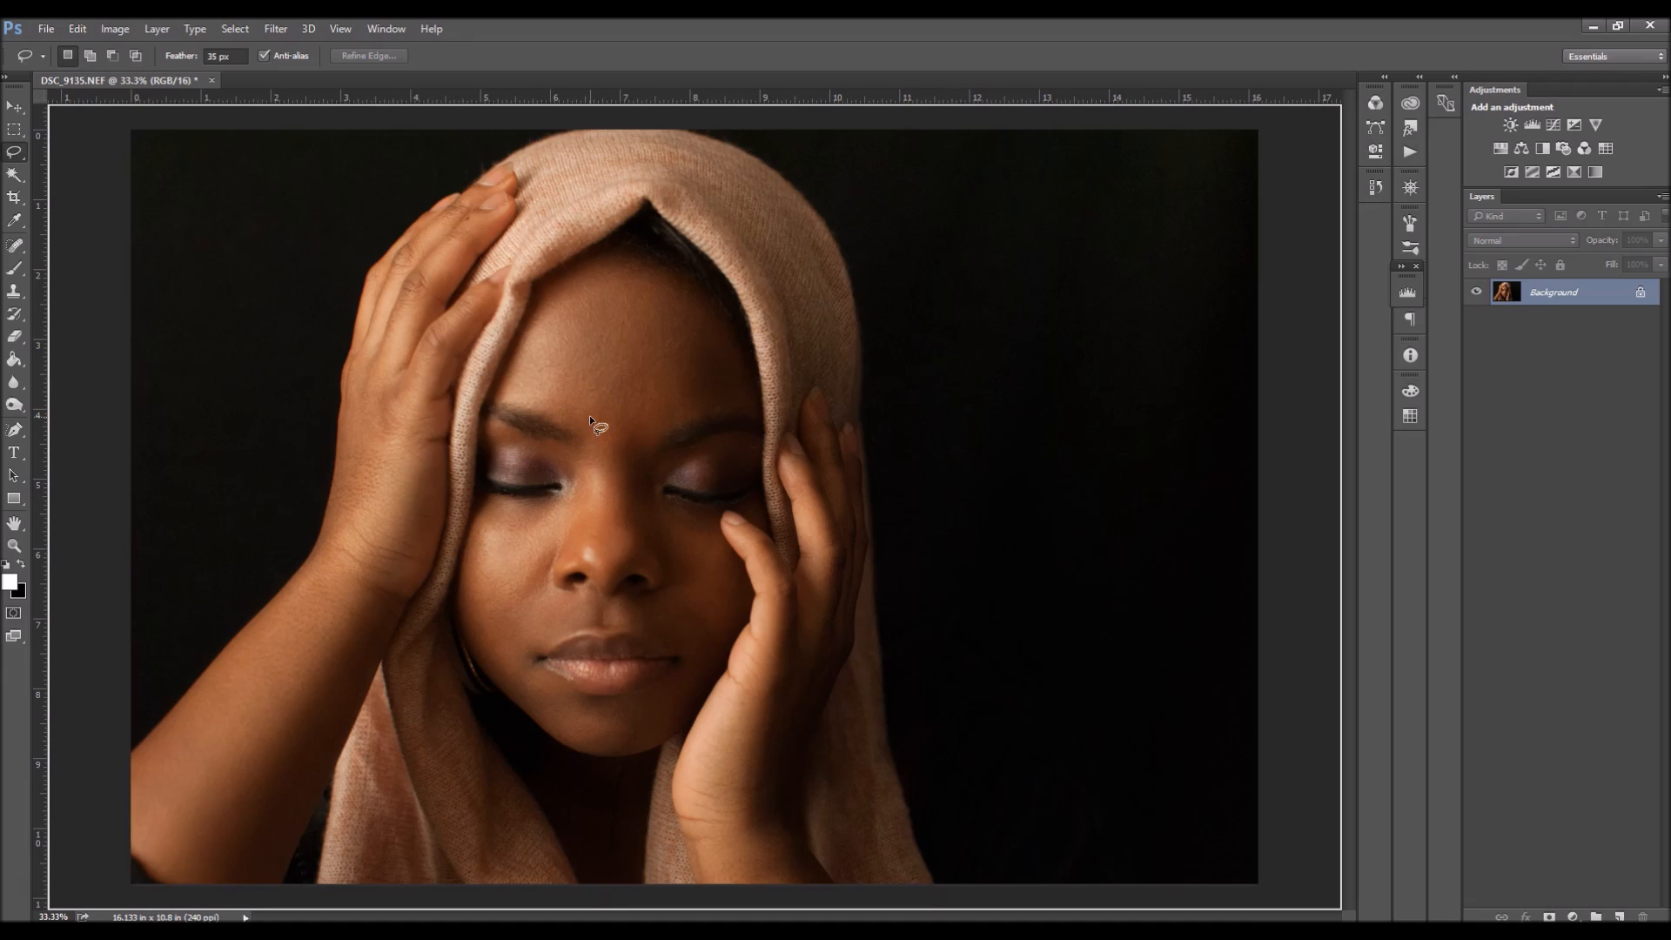
{"action": "key", "text": "ctrl+j"}
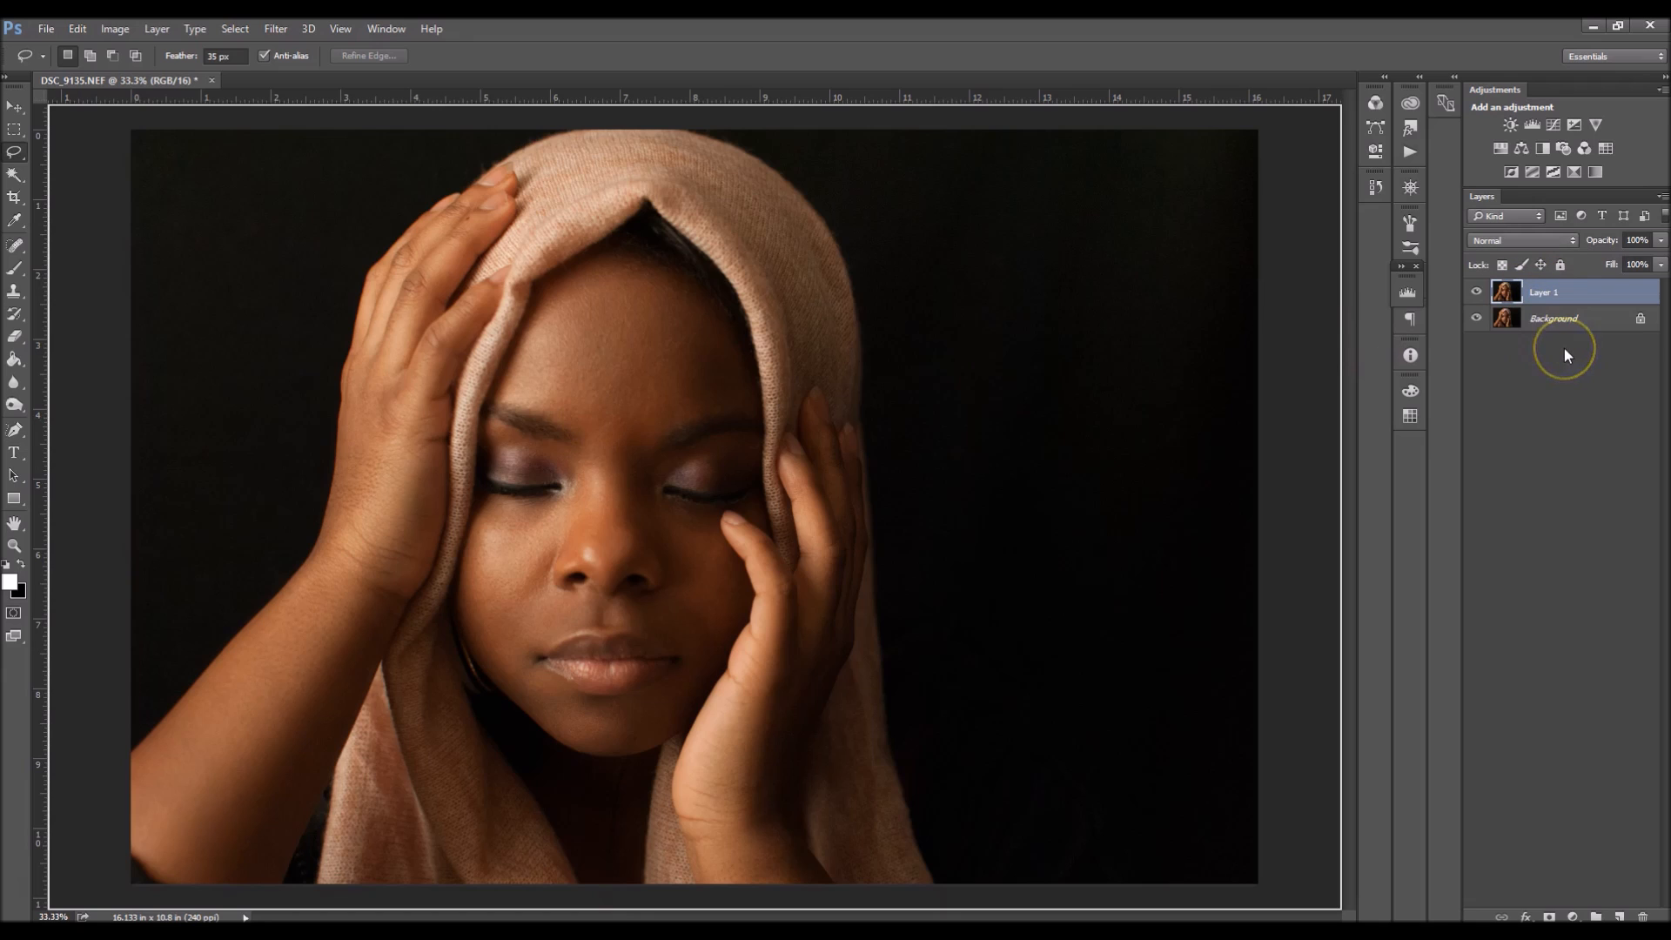
Add a Hue/Saturation adjustment layer above the duplicate and target its Magentas range.
{"action": "left_click", "coordinate": [1573, 917]}
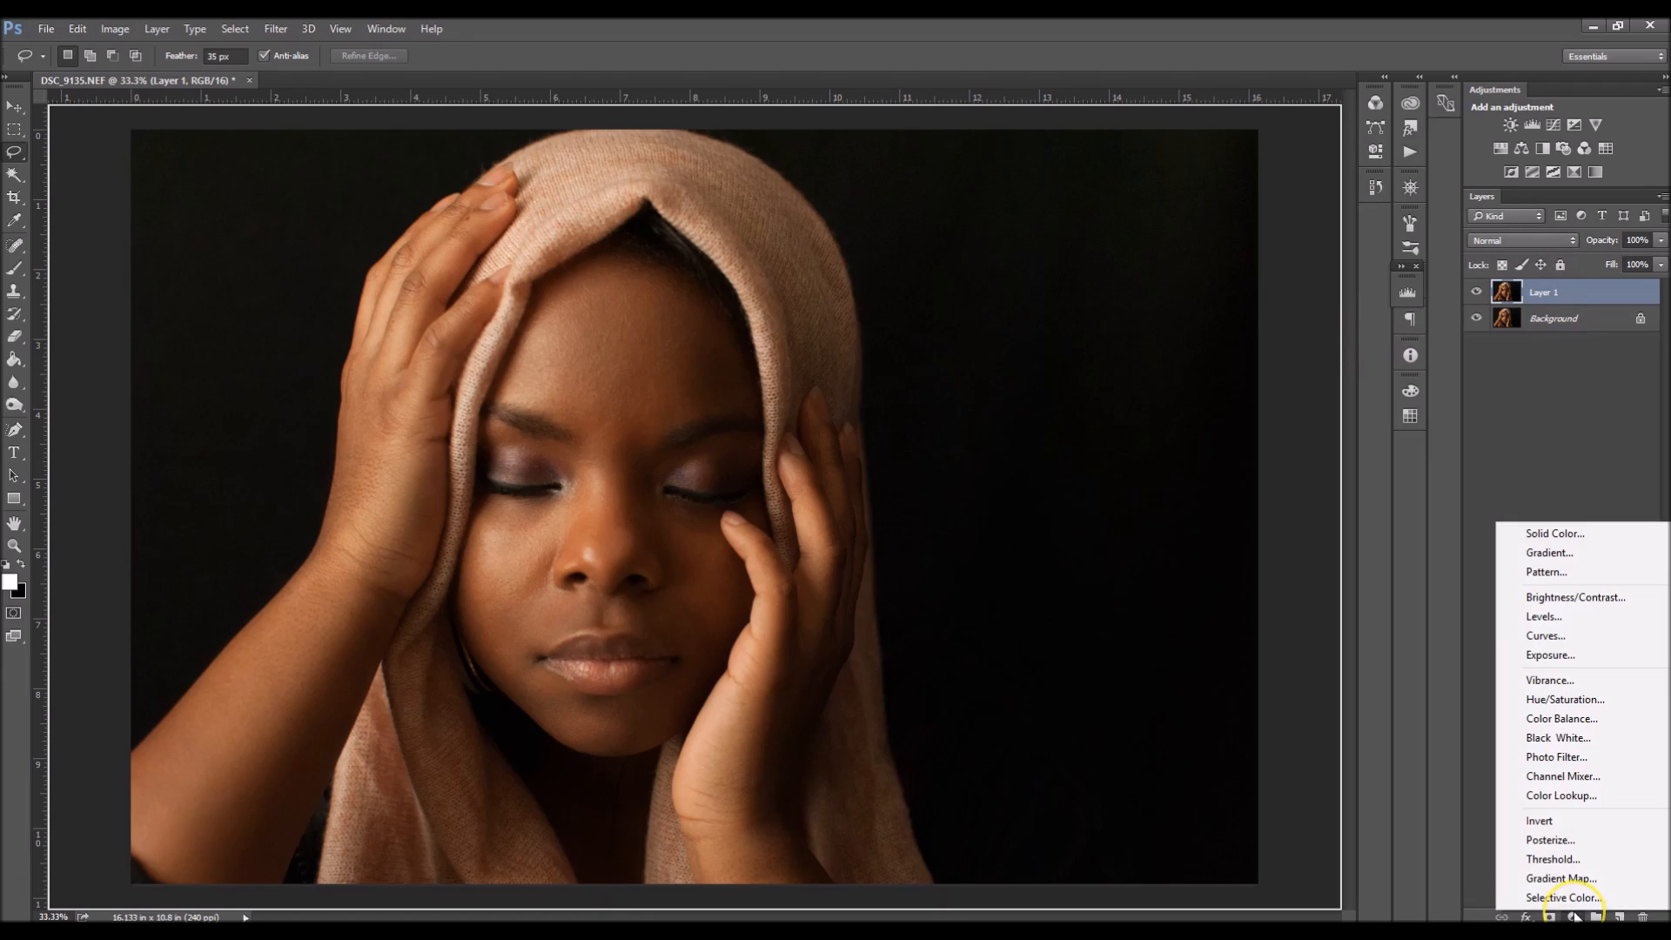
{"action": "left_click", "coordinate": [1661, 699]}
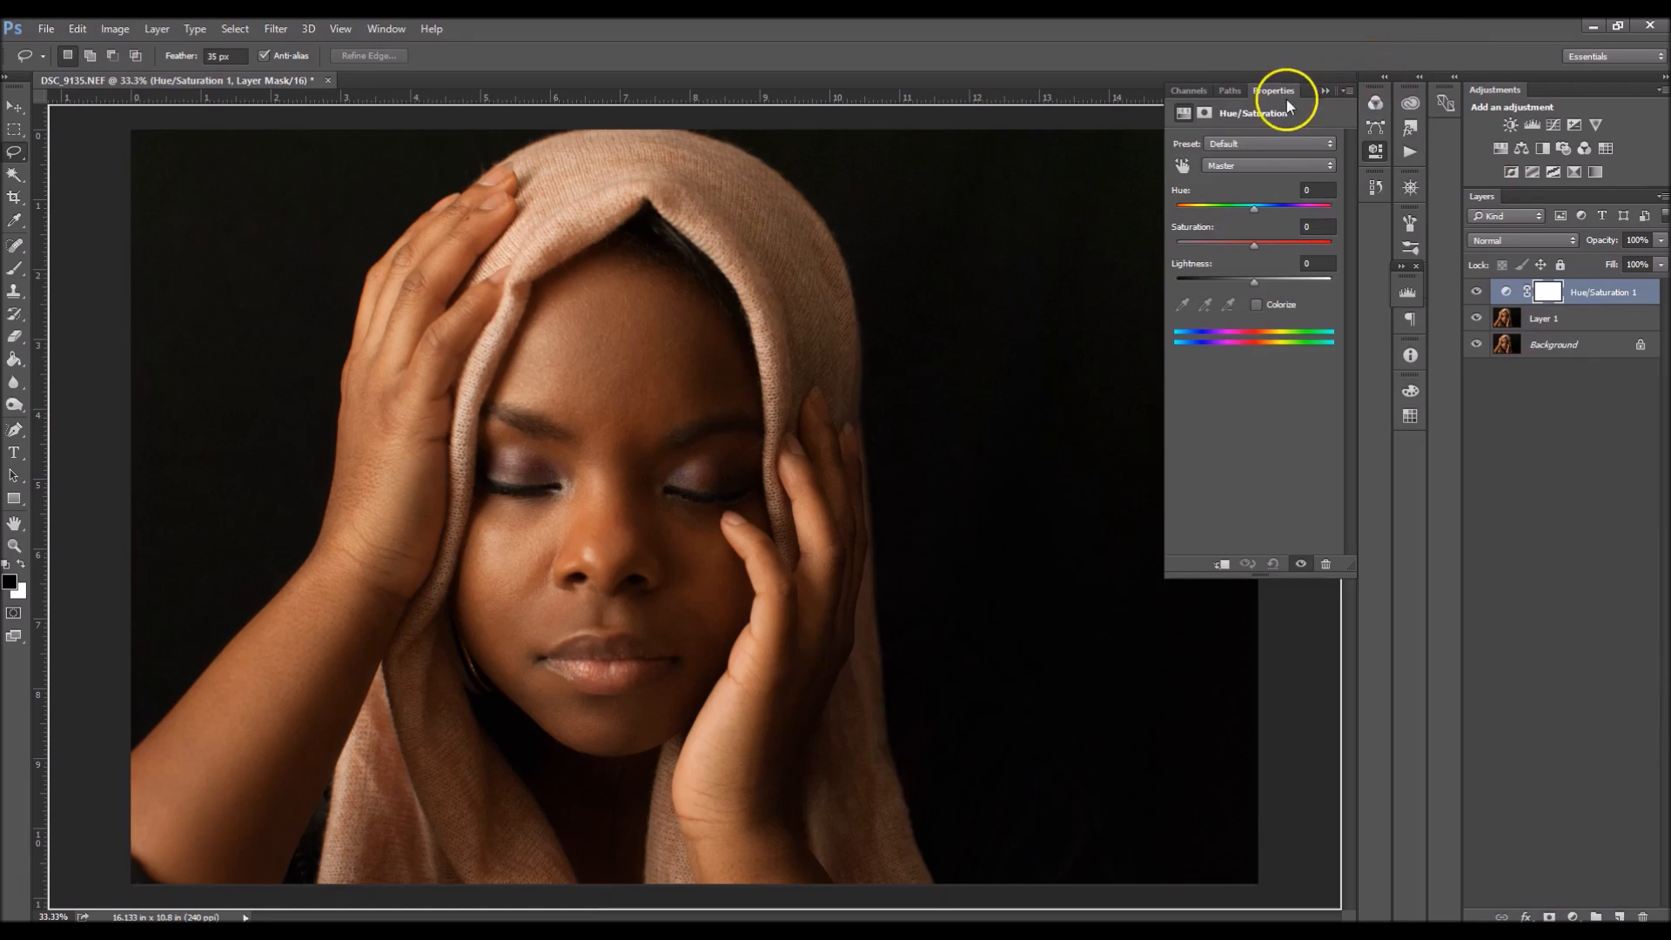
{"action": "left_click", "coordinate": [1283, 160]}
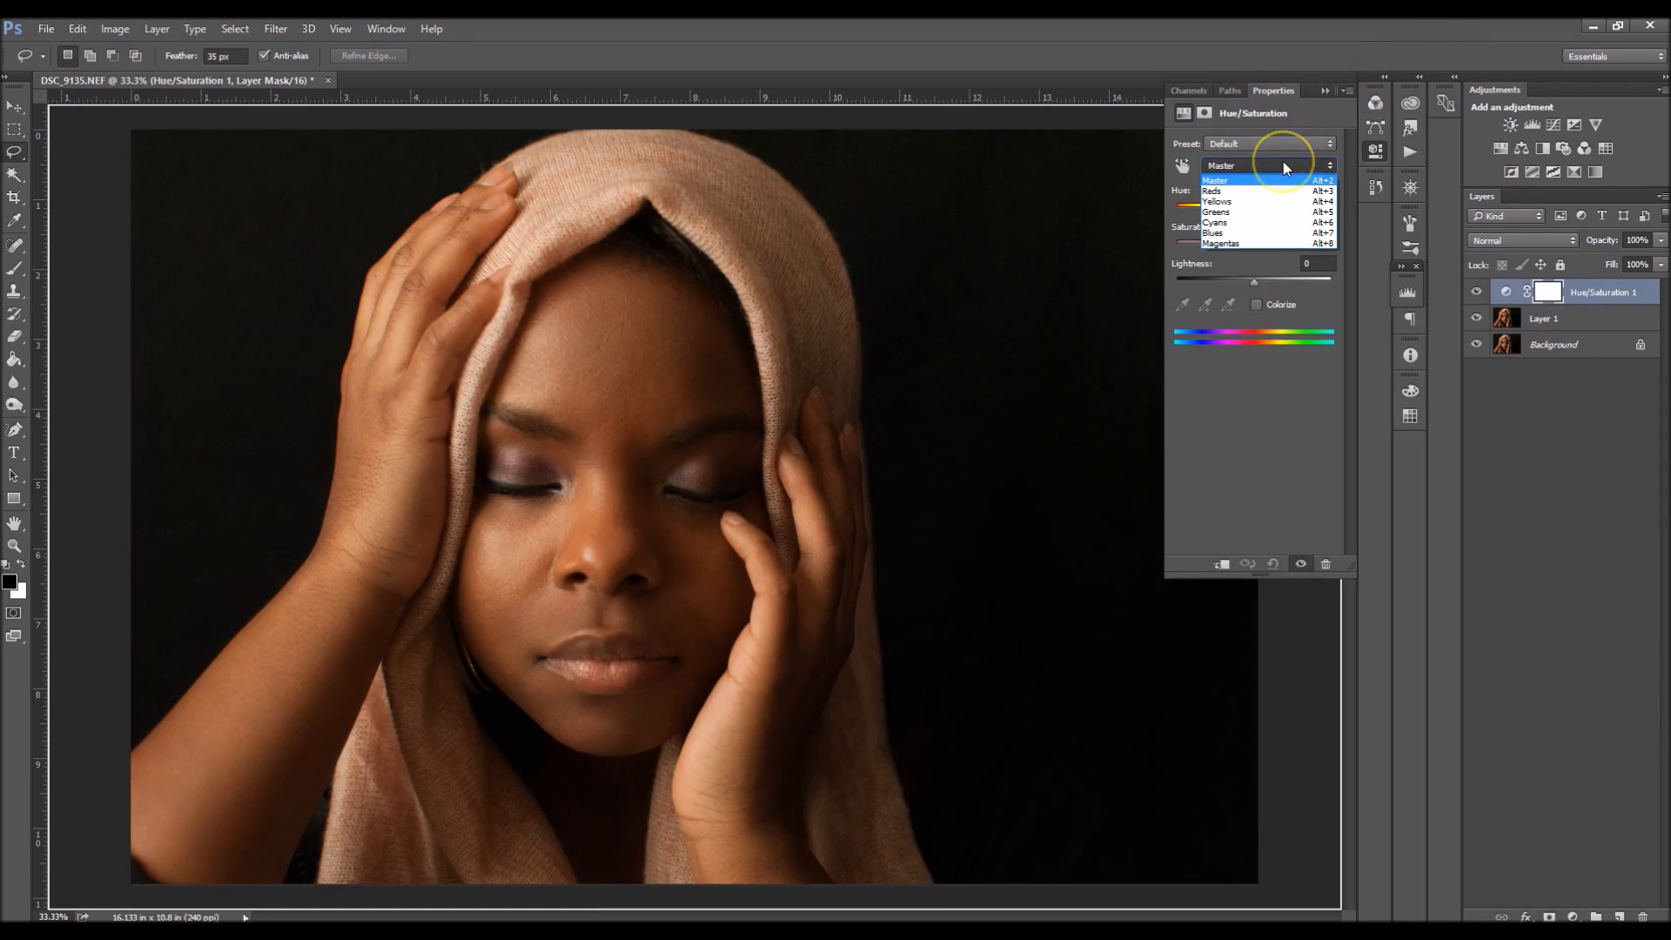
{"action": "left_click", "coordinate": [1252, 247]}
Extend the Magentas range by sampling the eyeshadow on the eyelid nearest the raised arm with the Add to Sample eyedropper.
{"action": "left_click", "coordinate": [1205, 305]}
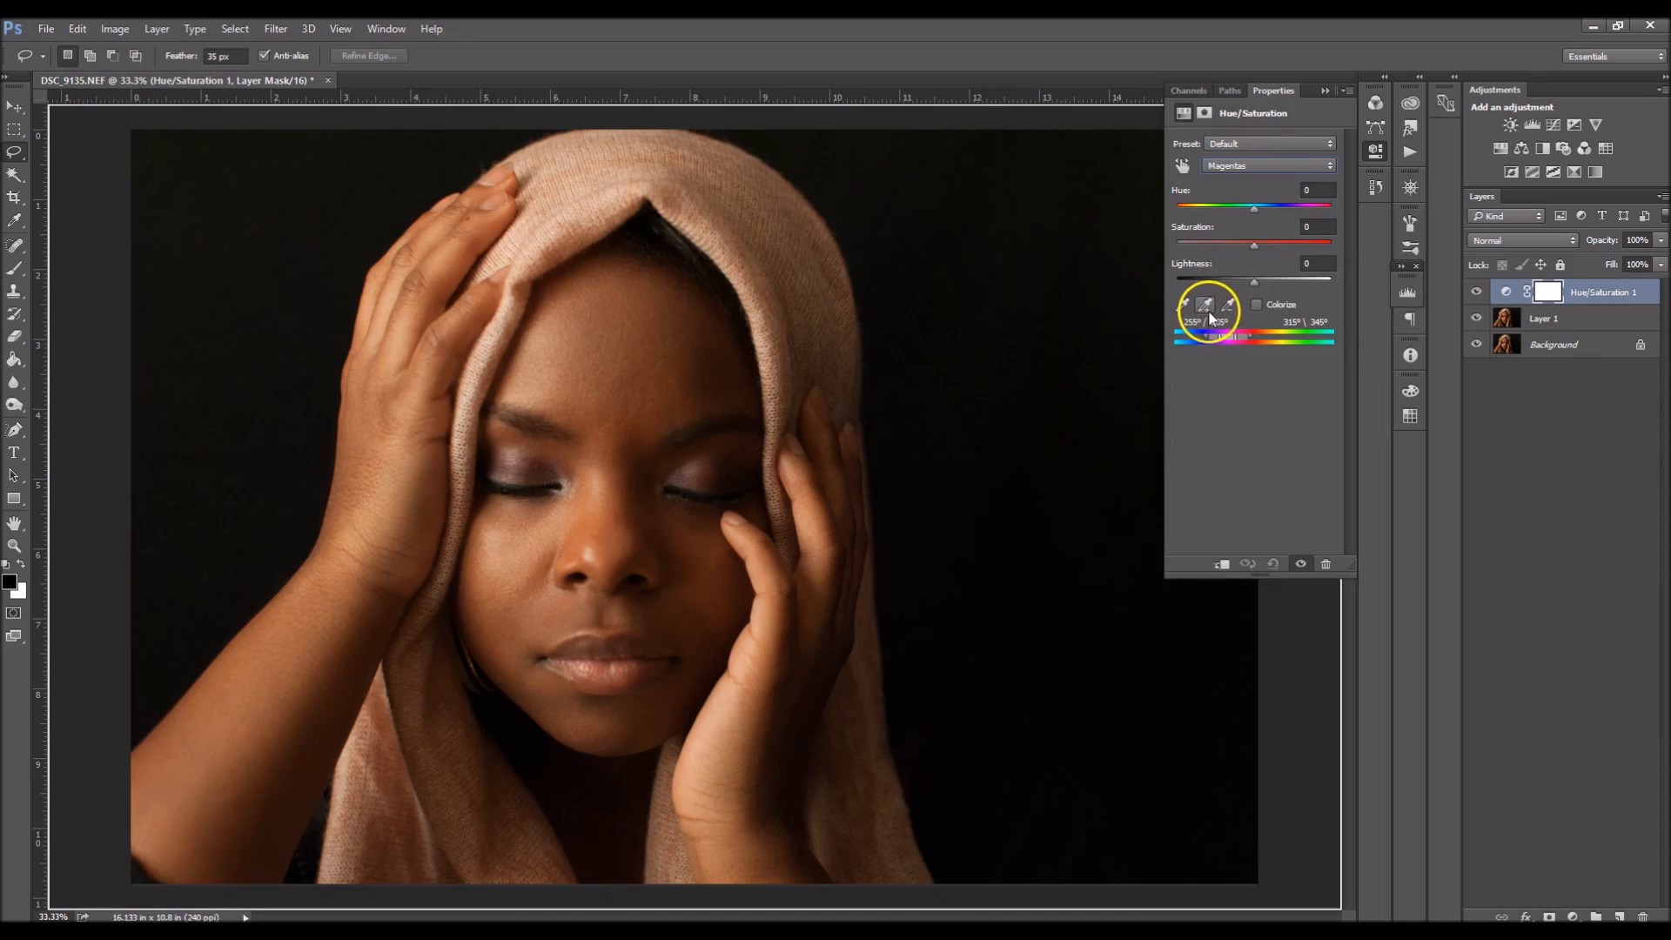
{"action": "left_click", "coordinate": [1206, 308]}
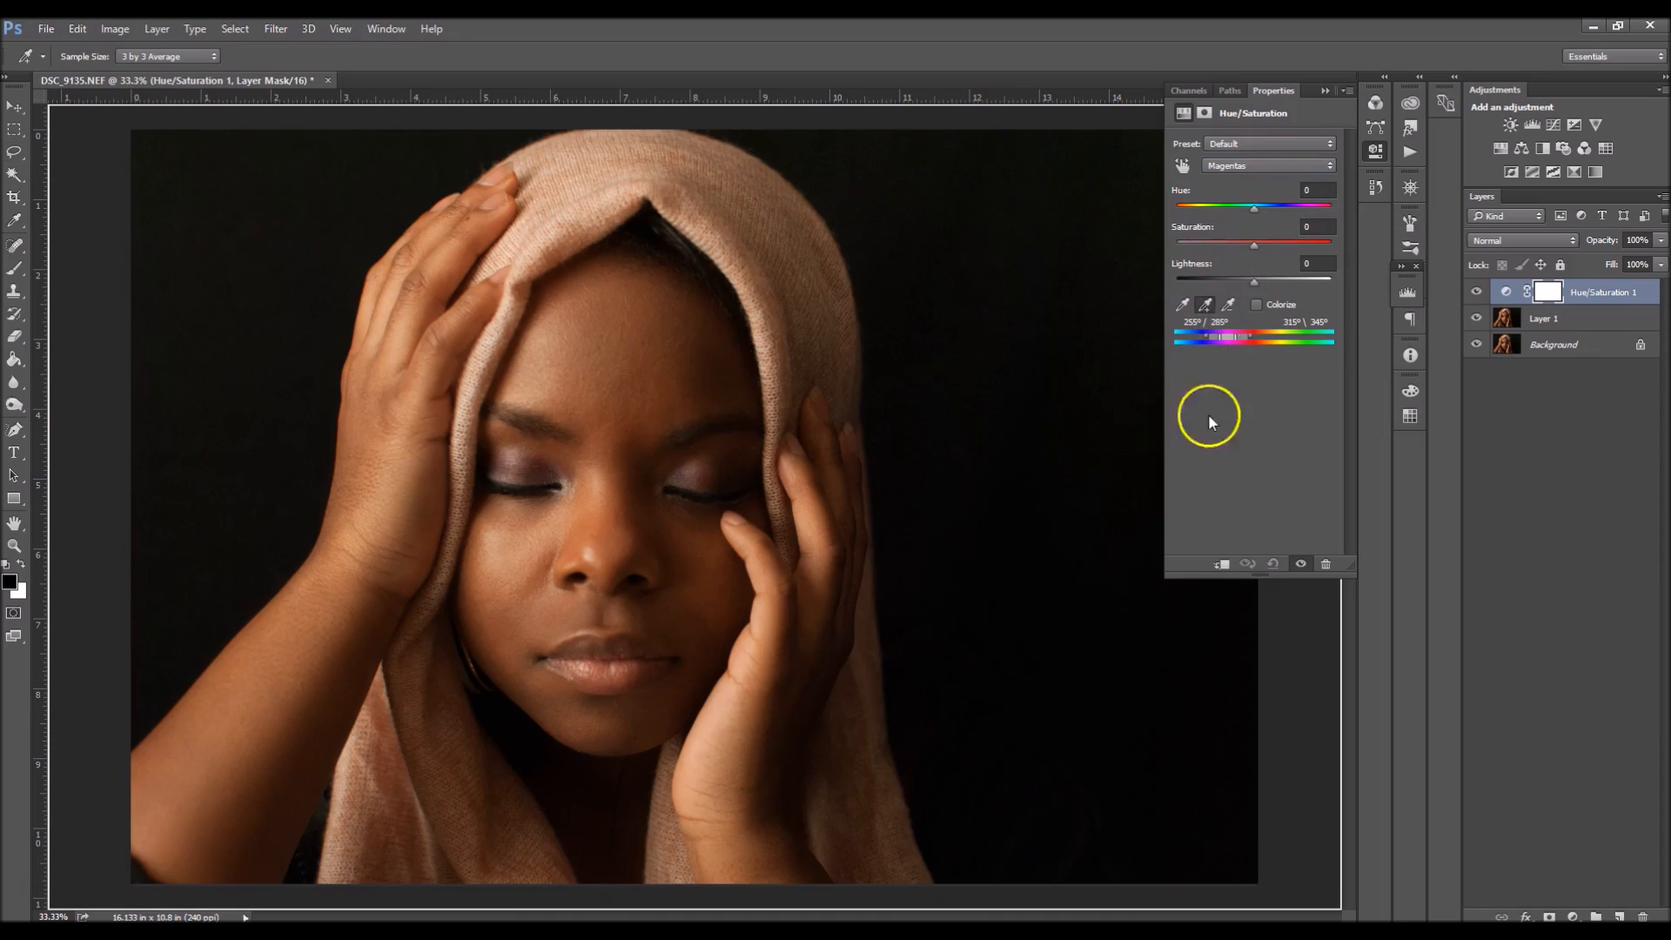
{"action": "left_click", "coordinate": [557, 468]}
{"action": "left_click_drag", "start_coordinate": [556, 467], "coordinate": [541, 460]}
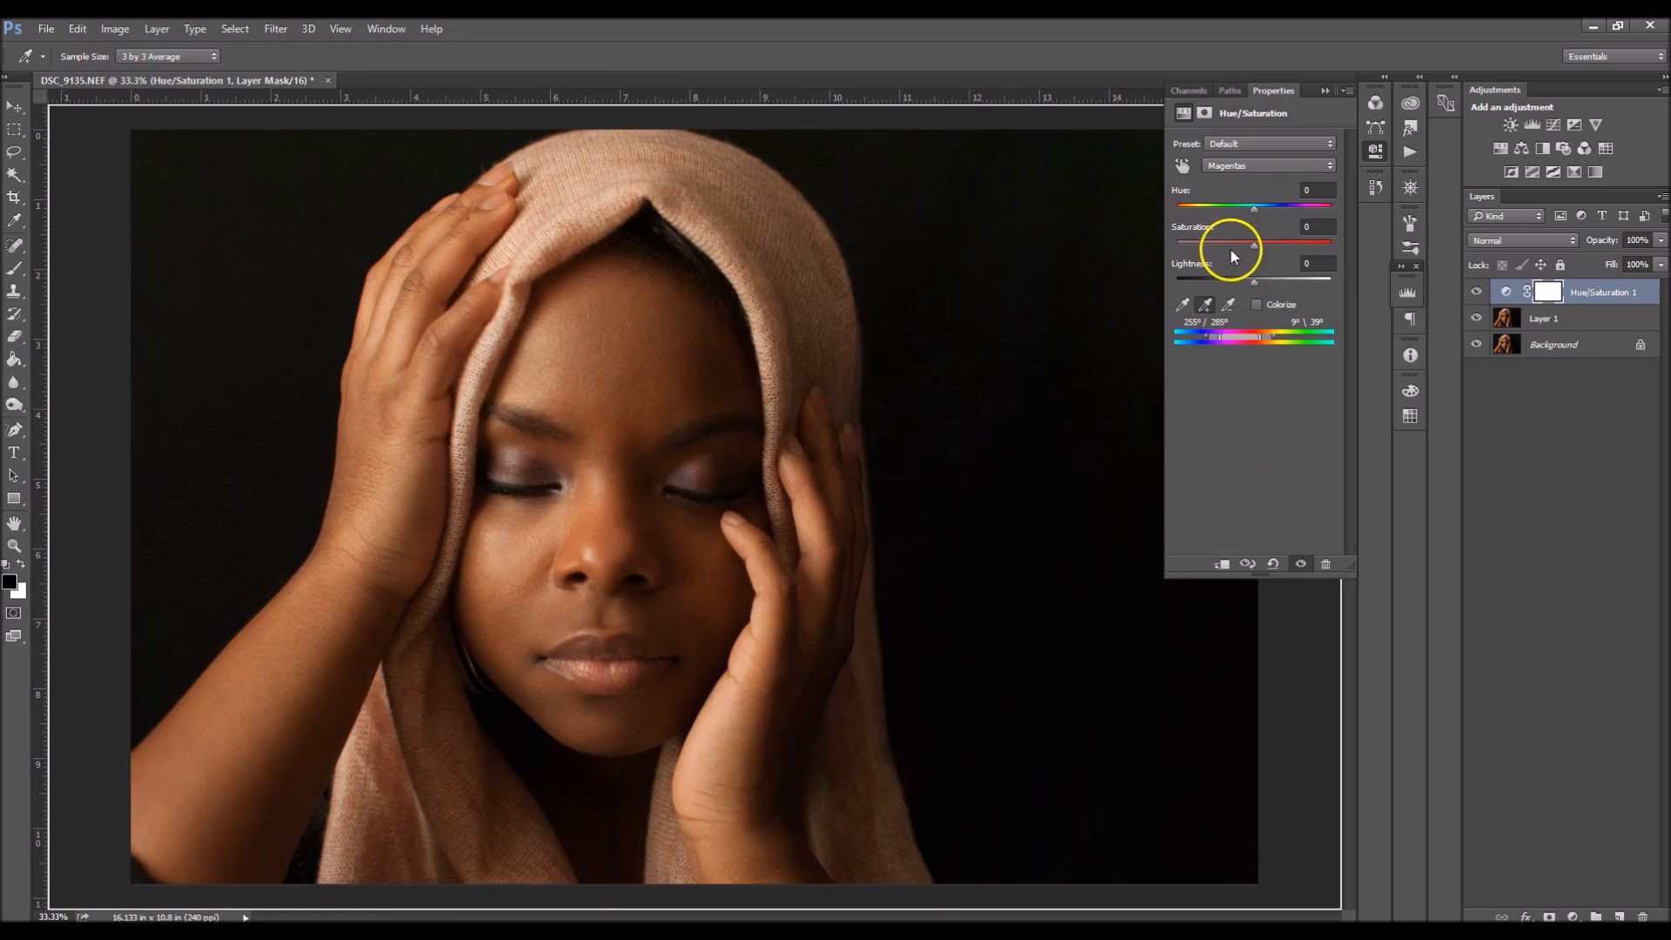
Preview the affected colours with Saturation at +100 and a narrowed Magentas range, and return Saturation to 0.
{"action": "left_click_drag", "start_coordinate": [1262, 246], "coordinate": [1255, 250]}
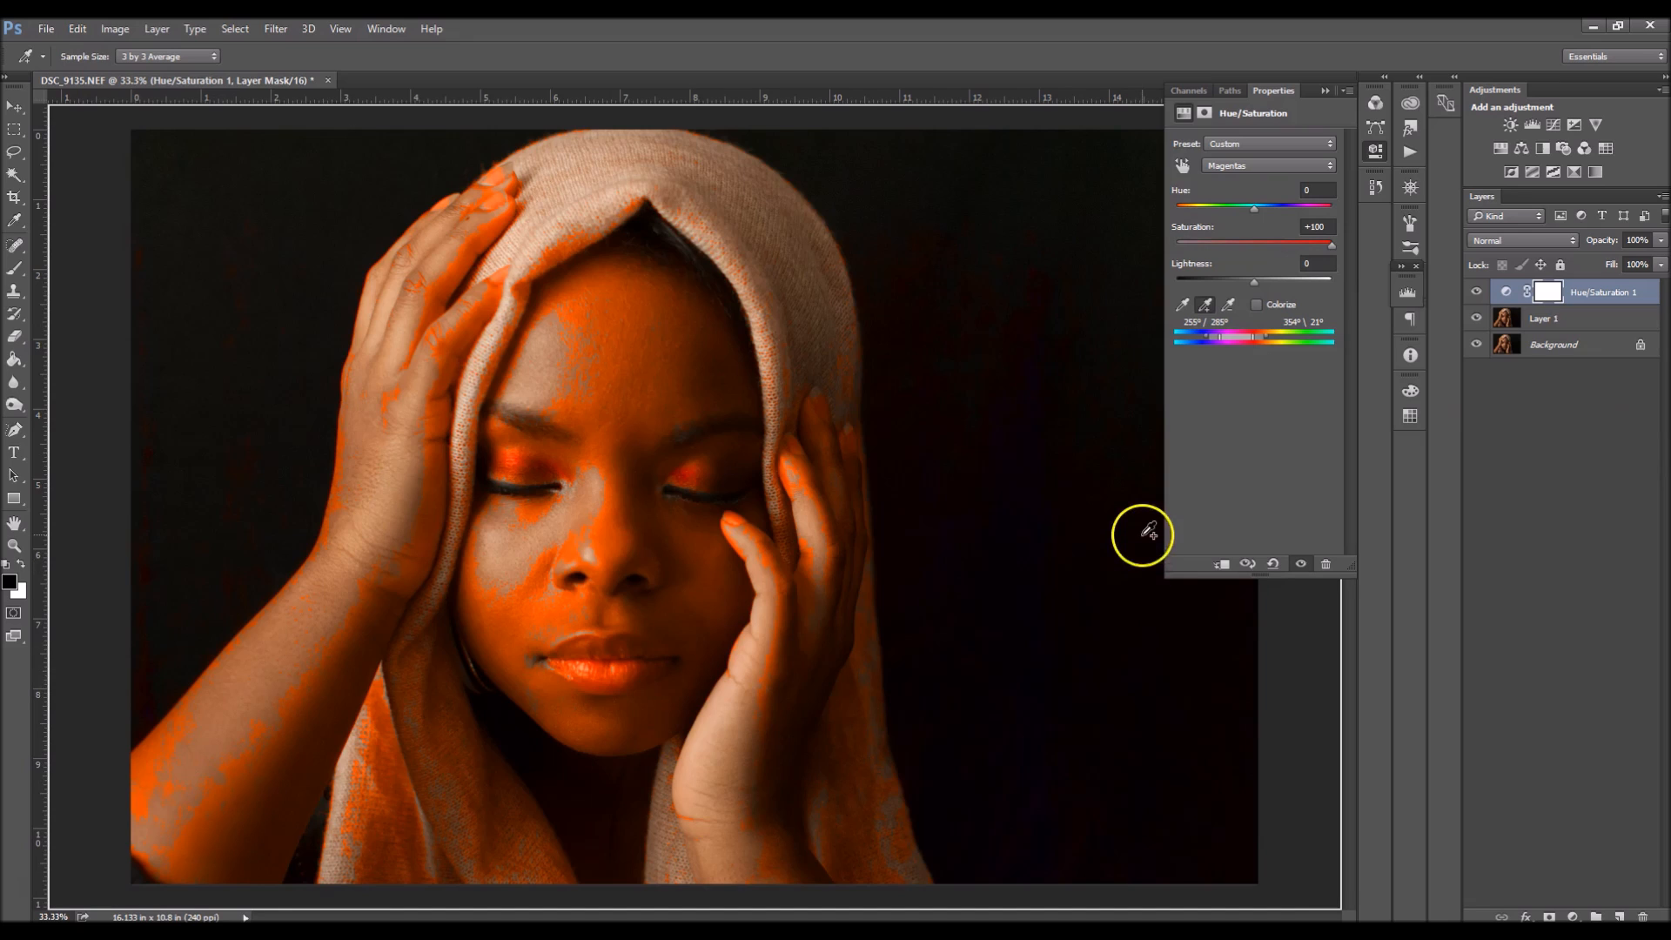
{"action": "left_click", "coordinate": [1318, 227]}
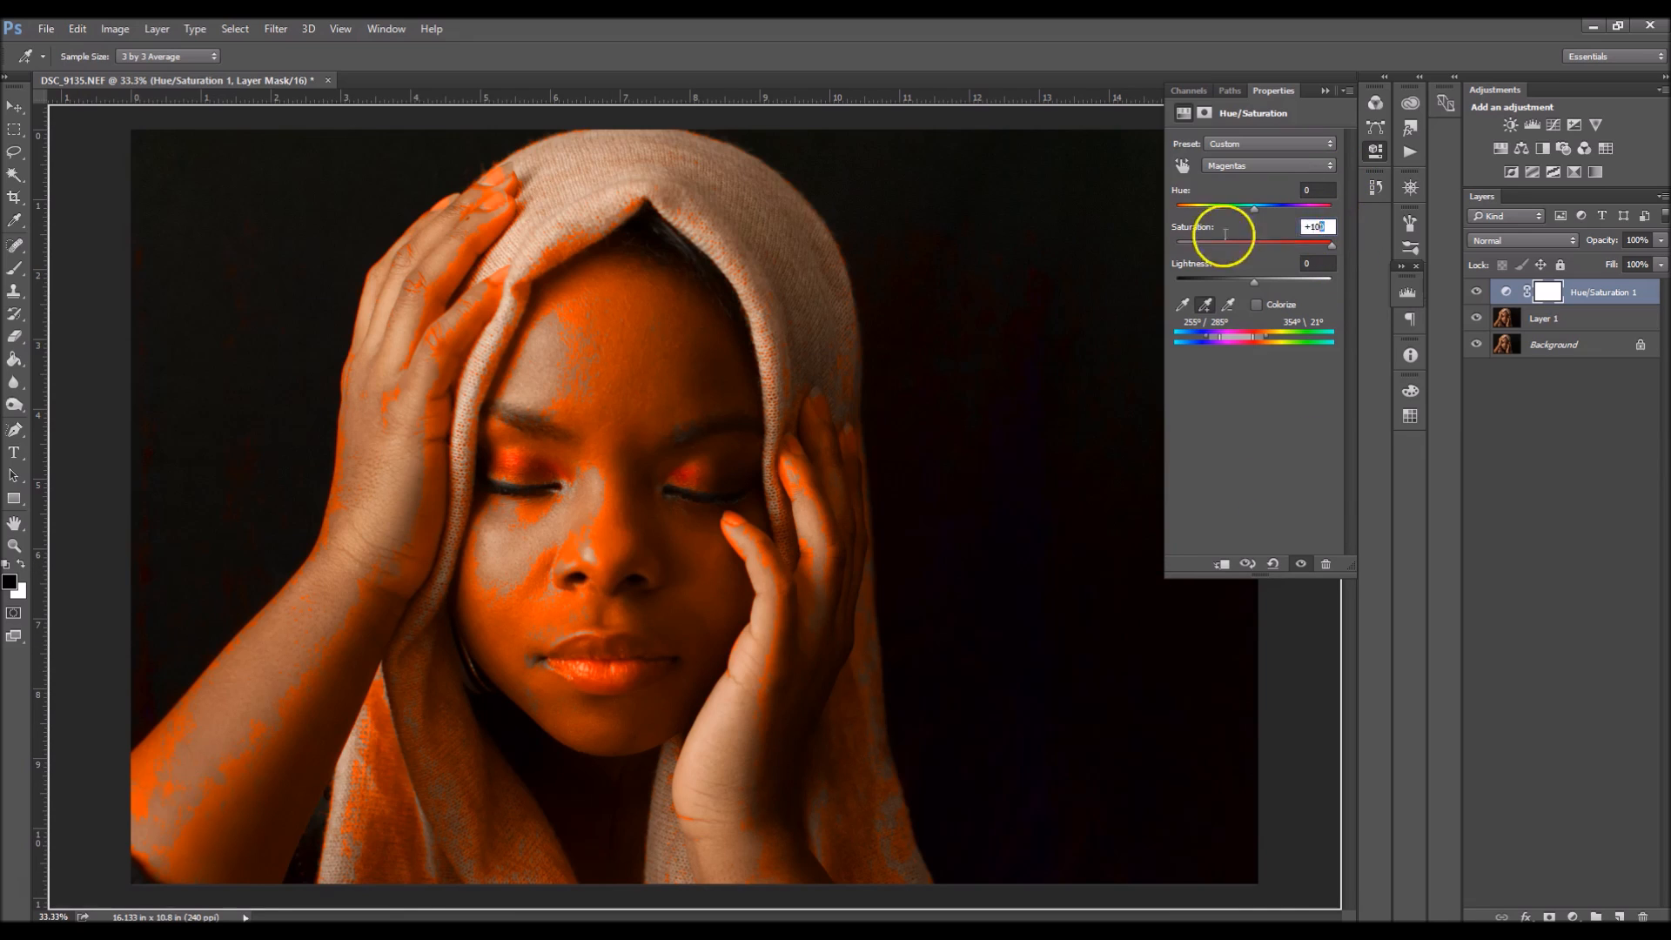
{"action": "type", "text": "0"}
Set the Magentas to Hue -92, Saturation -13 and Lightness +8, and adjust the range's upper limits to 1° and 29°.
{"action": "mouse_move", "coordinate": [1253, 211]}
{"action": "left_mouse_down"}
{"action": "mouse_move", "coordinate": [1230, 211]}
{"action": "mouse_move", "coordinate": [1246, 211]}
{"action": "left_mouse_up"}
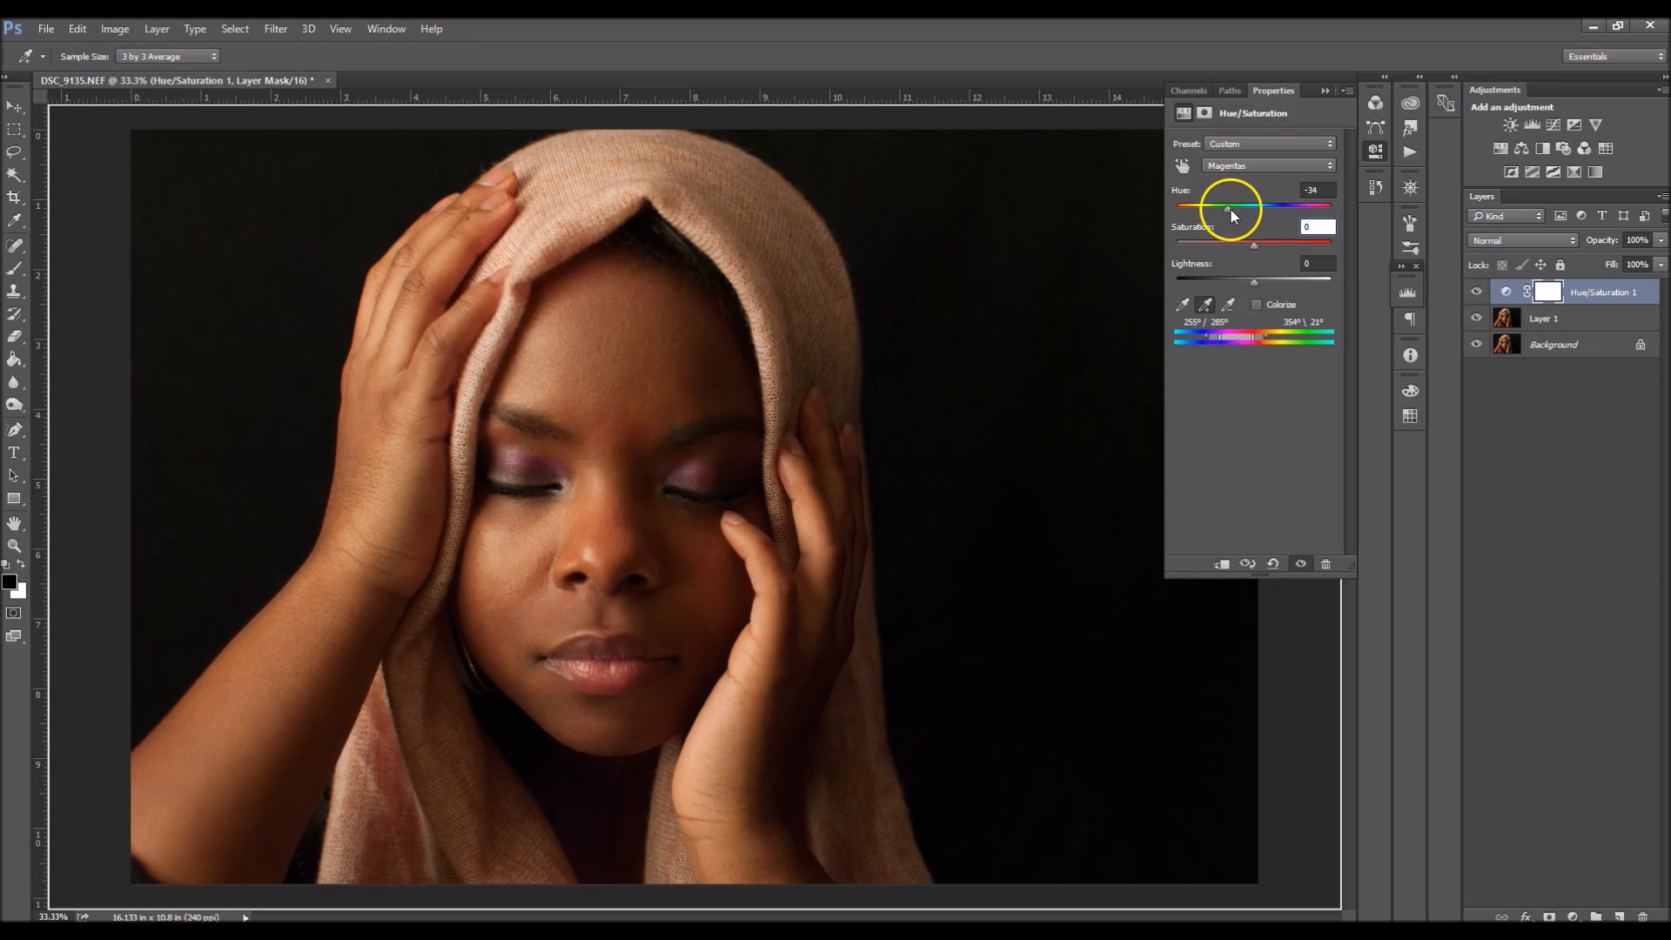
{"action": "left_click_drag", "start_coordinate": [1222, 211], "coordinate": [1240, 248]}
{"action": "left_click", "coordinate": [1260, 280]}
{"action": "left_click_drag", "start_coordinate": [1260, 337], "coordinate": [1264, 337]}
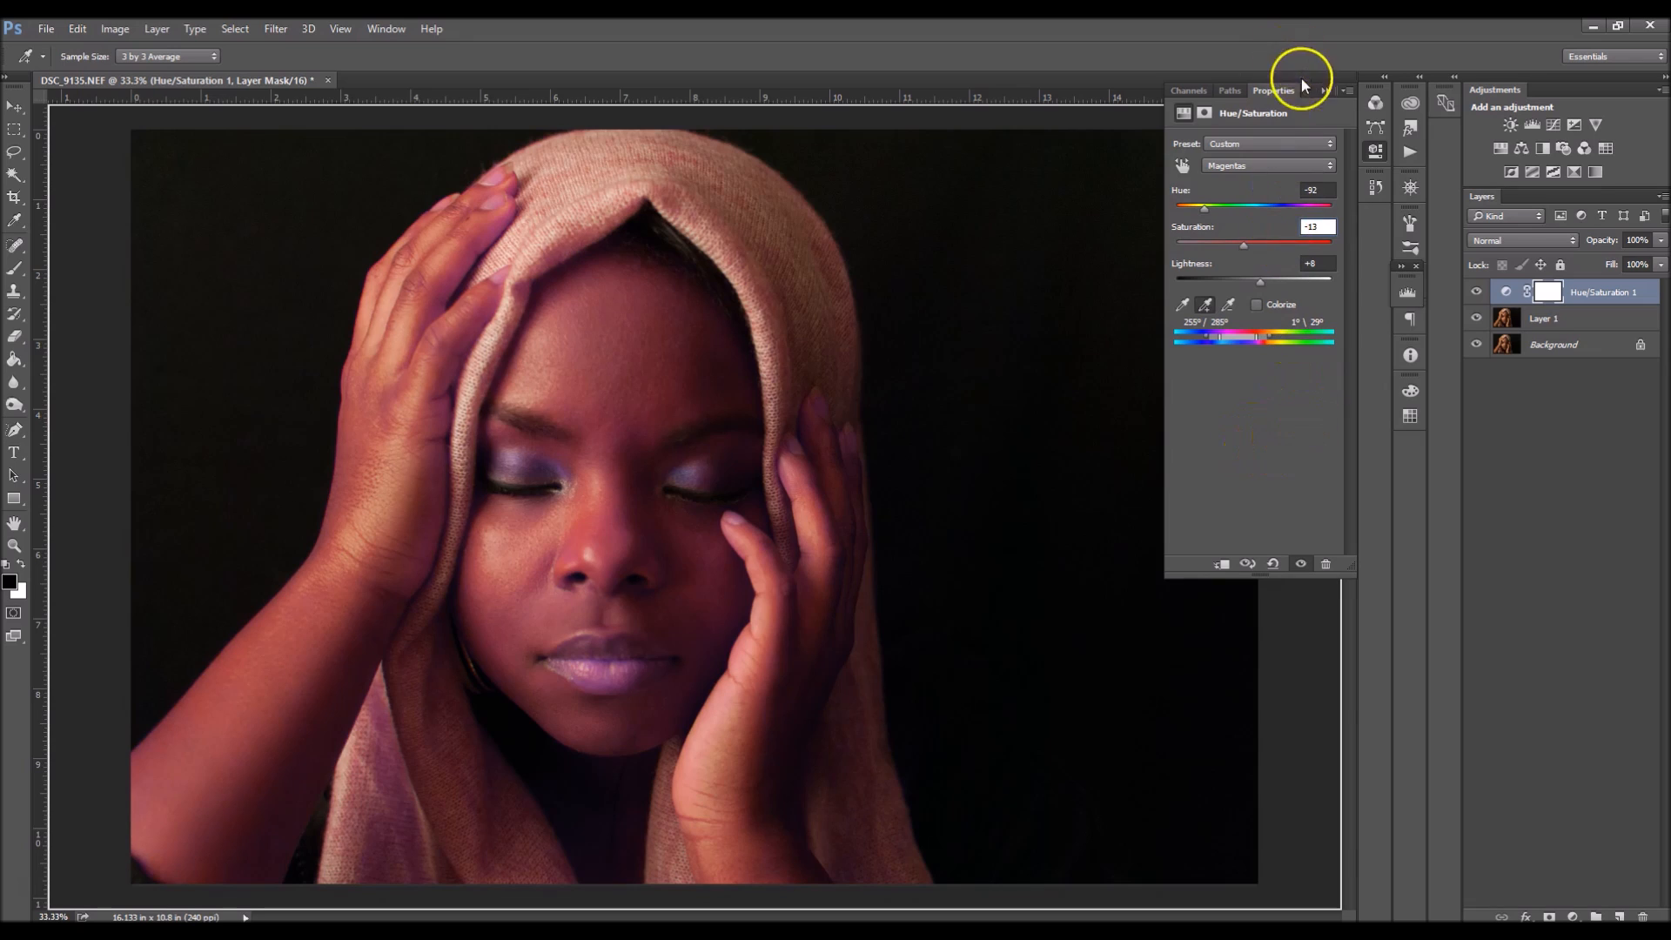
Invert the Hue/Saturation mask to black and ready the Brush with a white foreground.
{"action": "left_click", "coordinate": [1324, 90]}
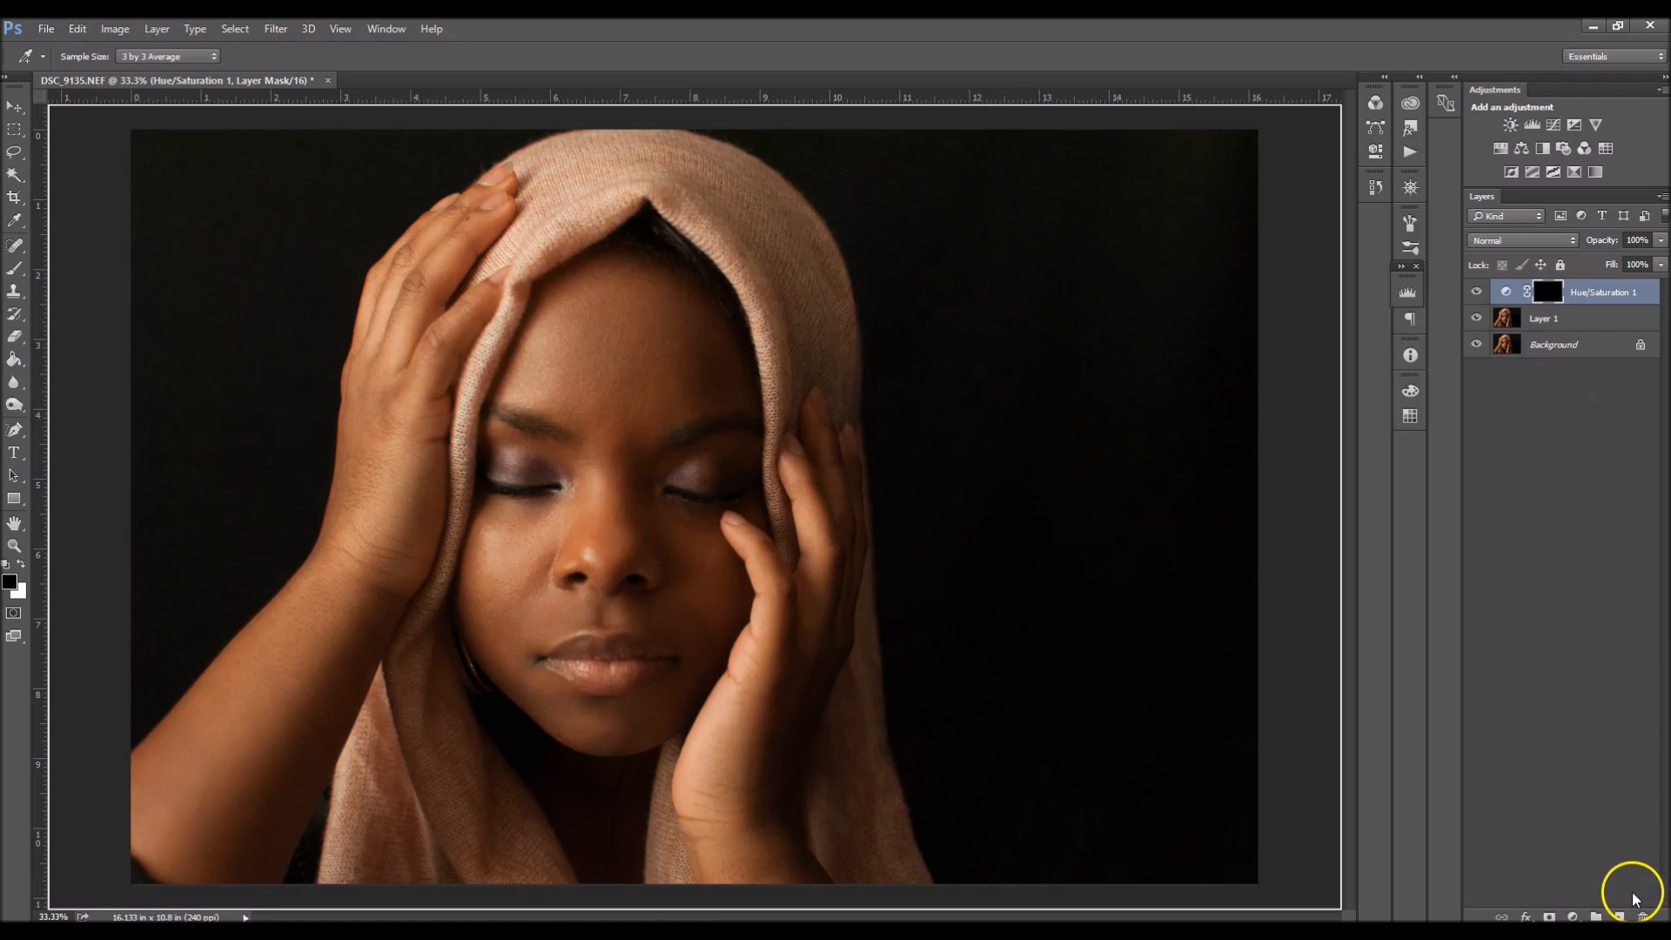
{"action": "key", "text": "b"}
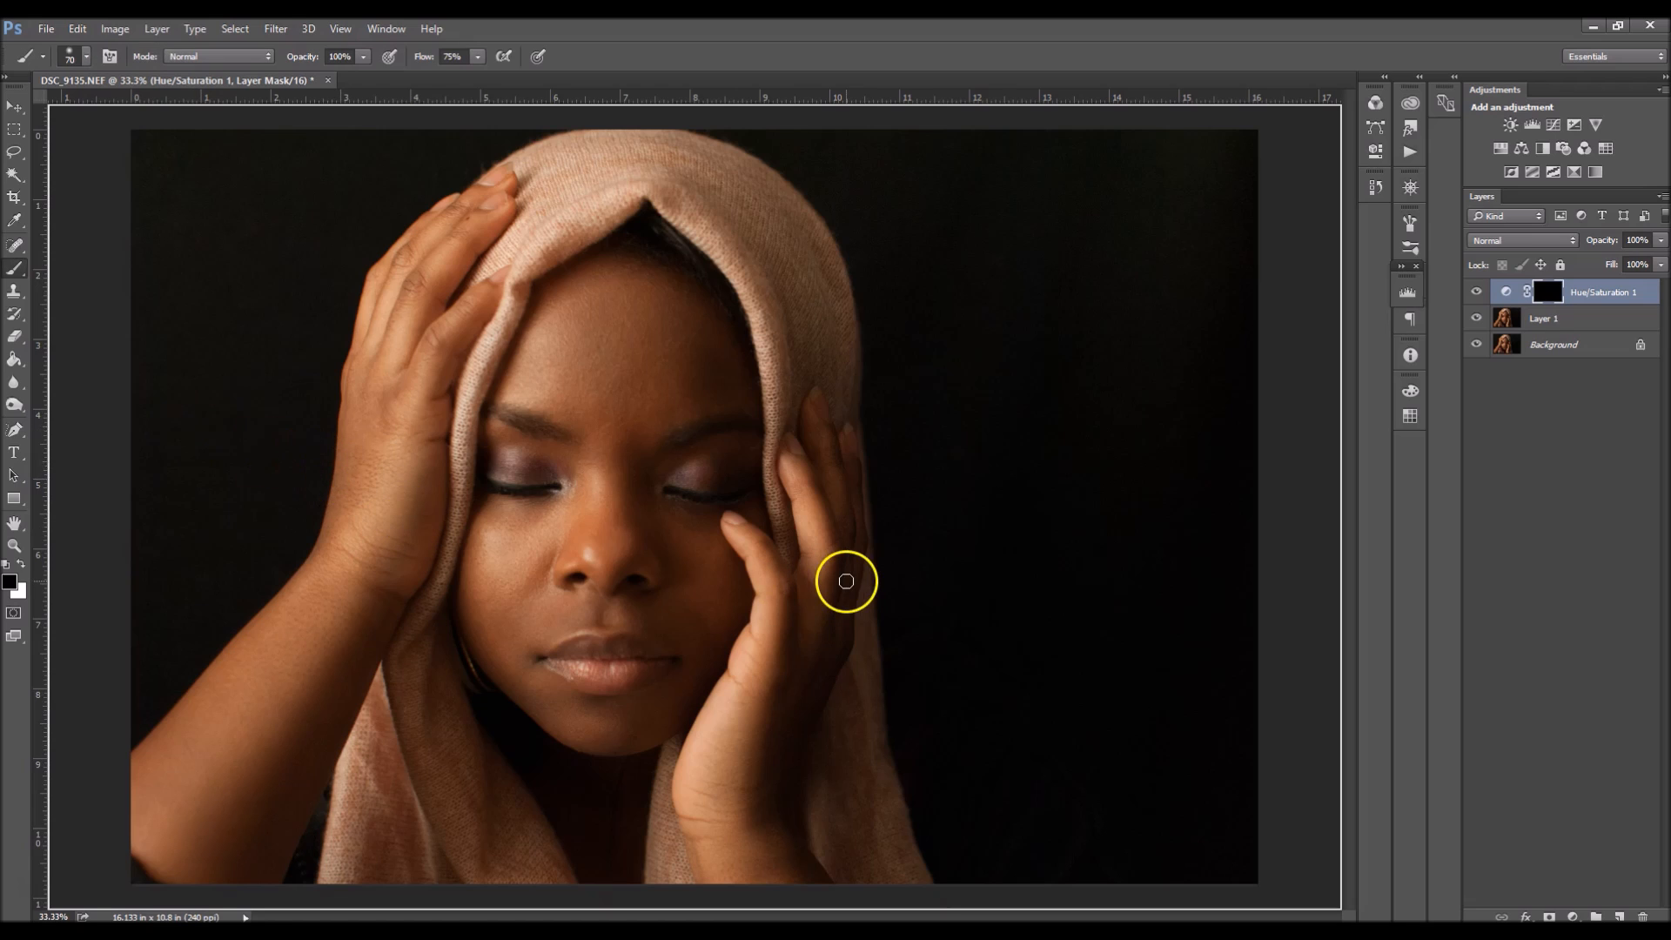
{"action": "key", "text": "ctrl+plus"}
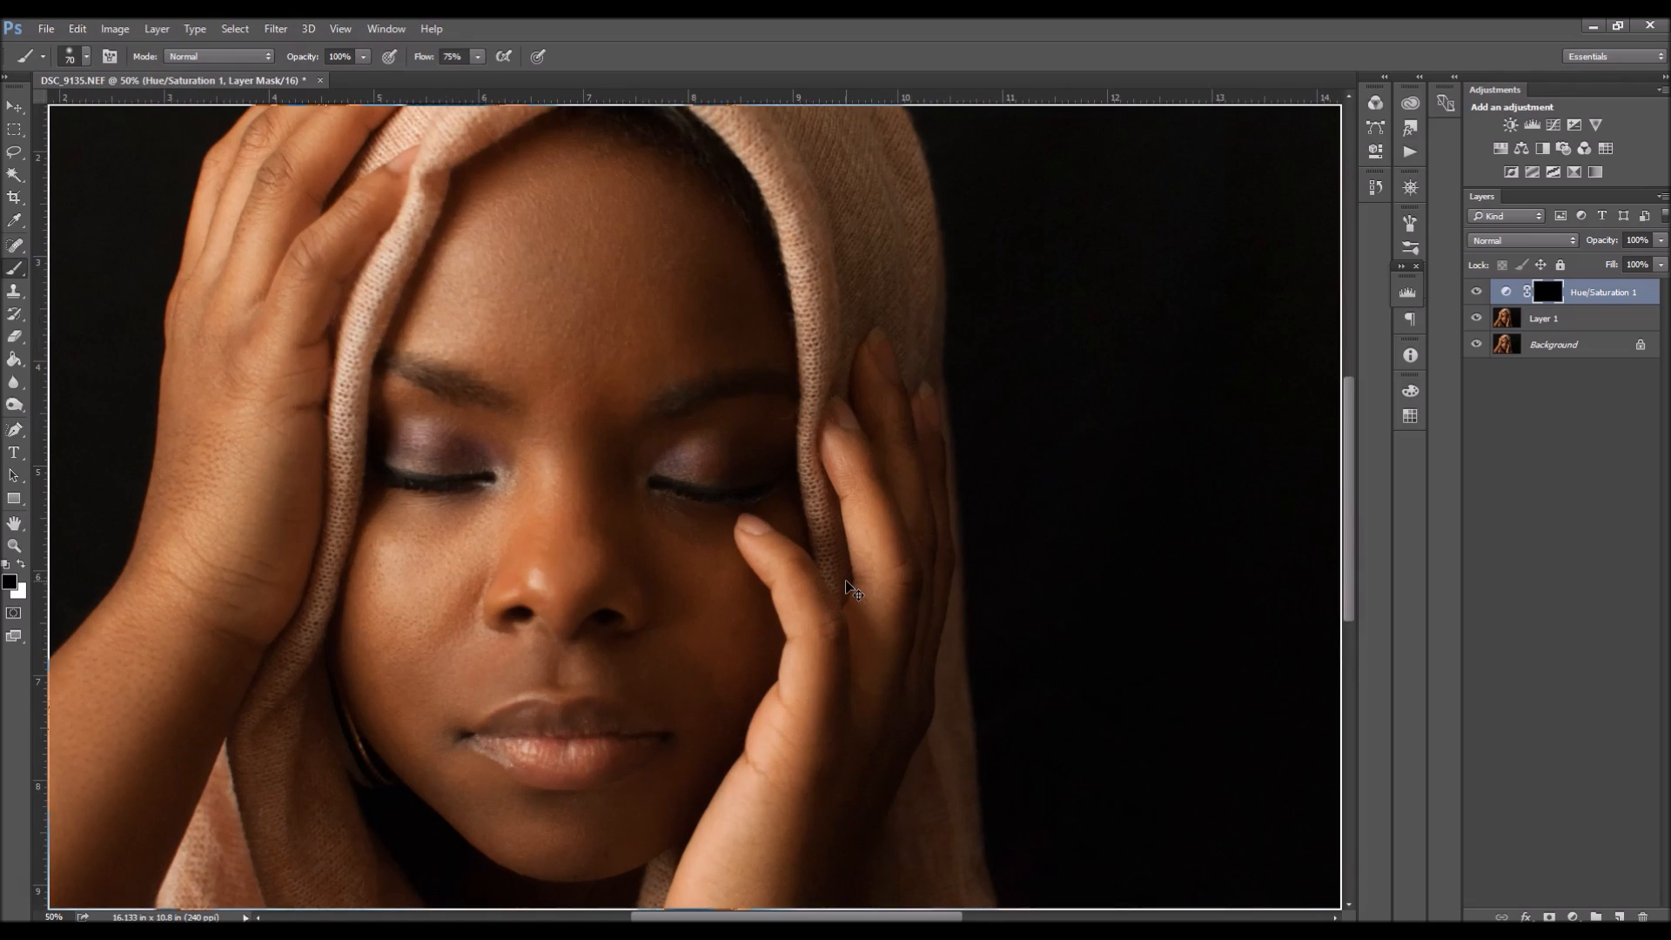
{"action": "key", "text": "ctrl+plus"}
{"action": "left_click_drag", "start_coordinate": [496, 493], "coordinate": [659, 523]}
{"action": "key", "text": "x"}
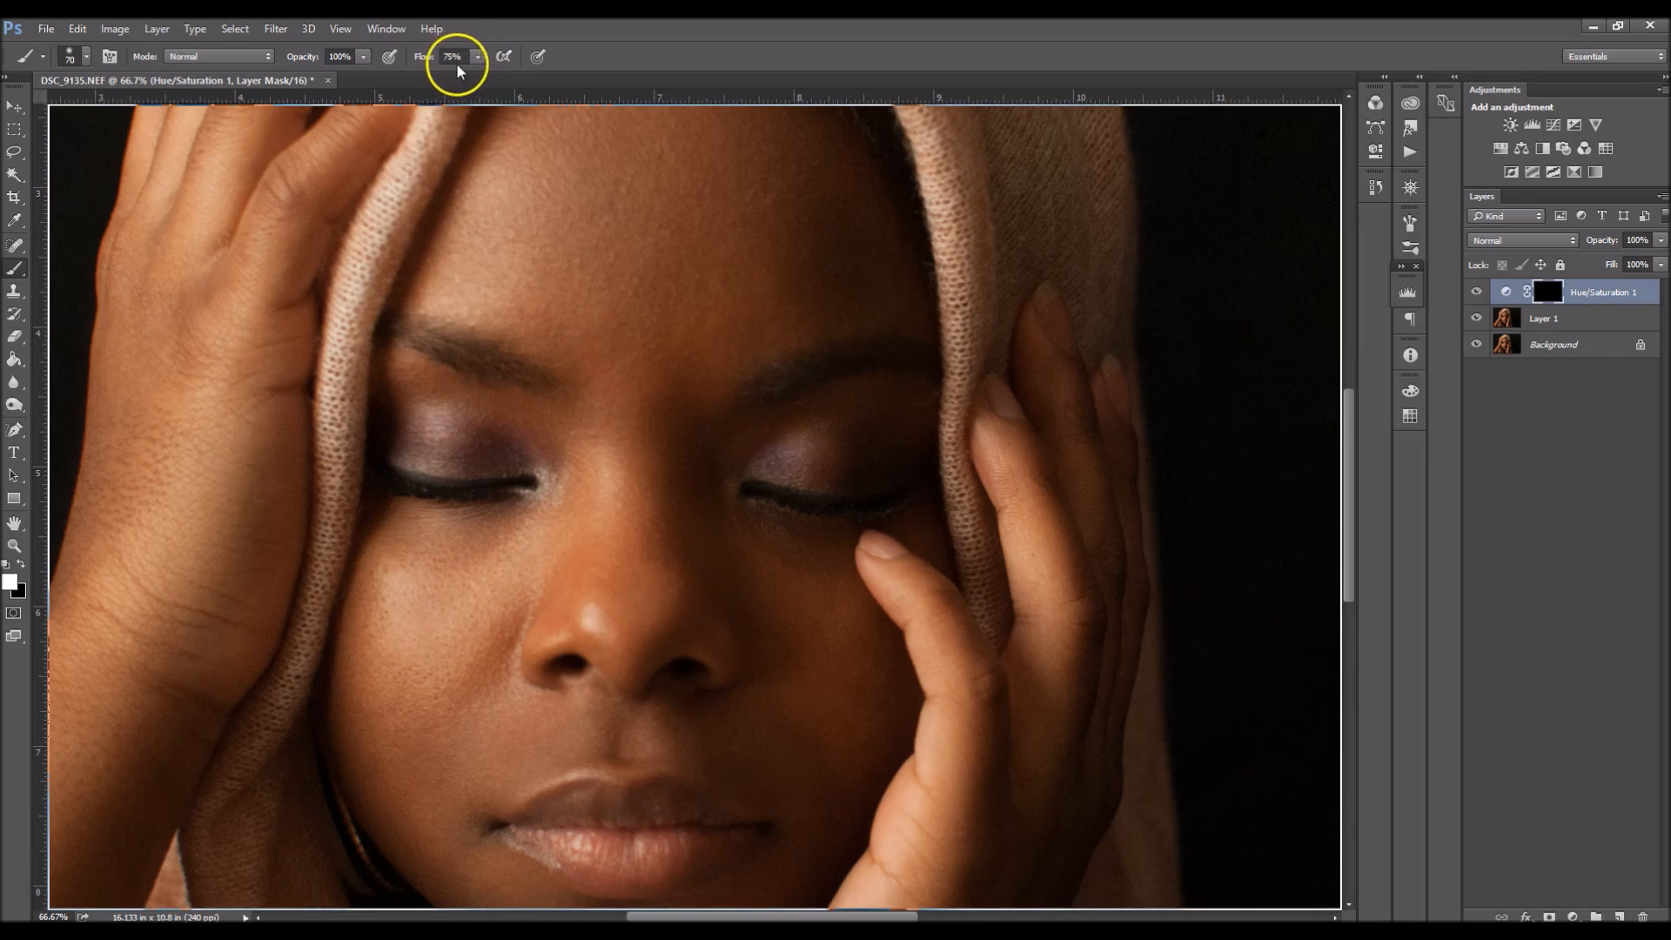
Try painting the colour shift onto the eyelid nearest the raised arm with a size 80 brush.
{"action": "key", "text": "]"}
{"action": "mouse_move", "coordinate": [395, 496]}
{"action": "left_mouse_down"}
{"action": "mouse_move", "coordinate": [409, 458]}
{"action": "mouse_move", "coordinate": [457, 433]}
{"action": "mouse_move", "coordinate": [418, 425]}
{"action": "mouse_move", "coordinate": [516, 454]}
{"action": "mouse_move", "coordinate": [404, 442]}
{"action": "mouse_move", "coordinate": [522, 455]}
{"action": "mouse_move", "coordinate": [465, 421]}
{"action": "mouse_move", "coordinate": [415, 417]}
{"action": "mouse_move", "coordinate": [542, 458]}
{"action": "mouse_move", "coordinate": [429, 440]}
{"action": "left_mouse_up"}
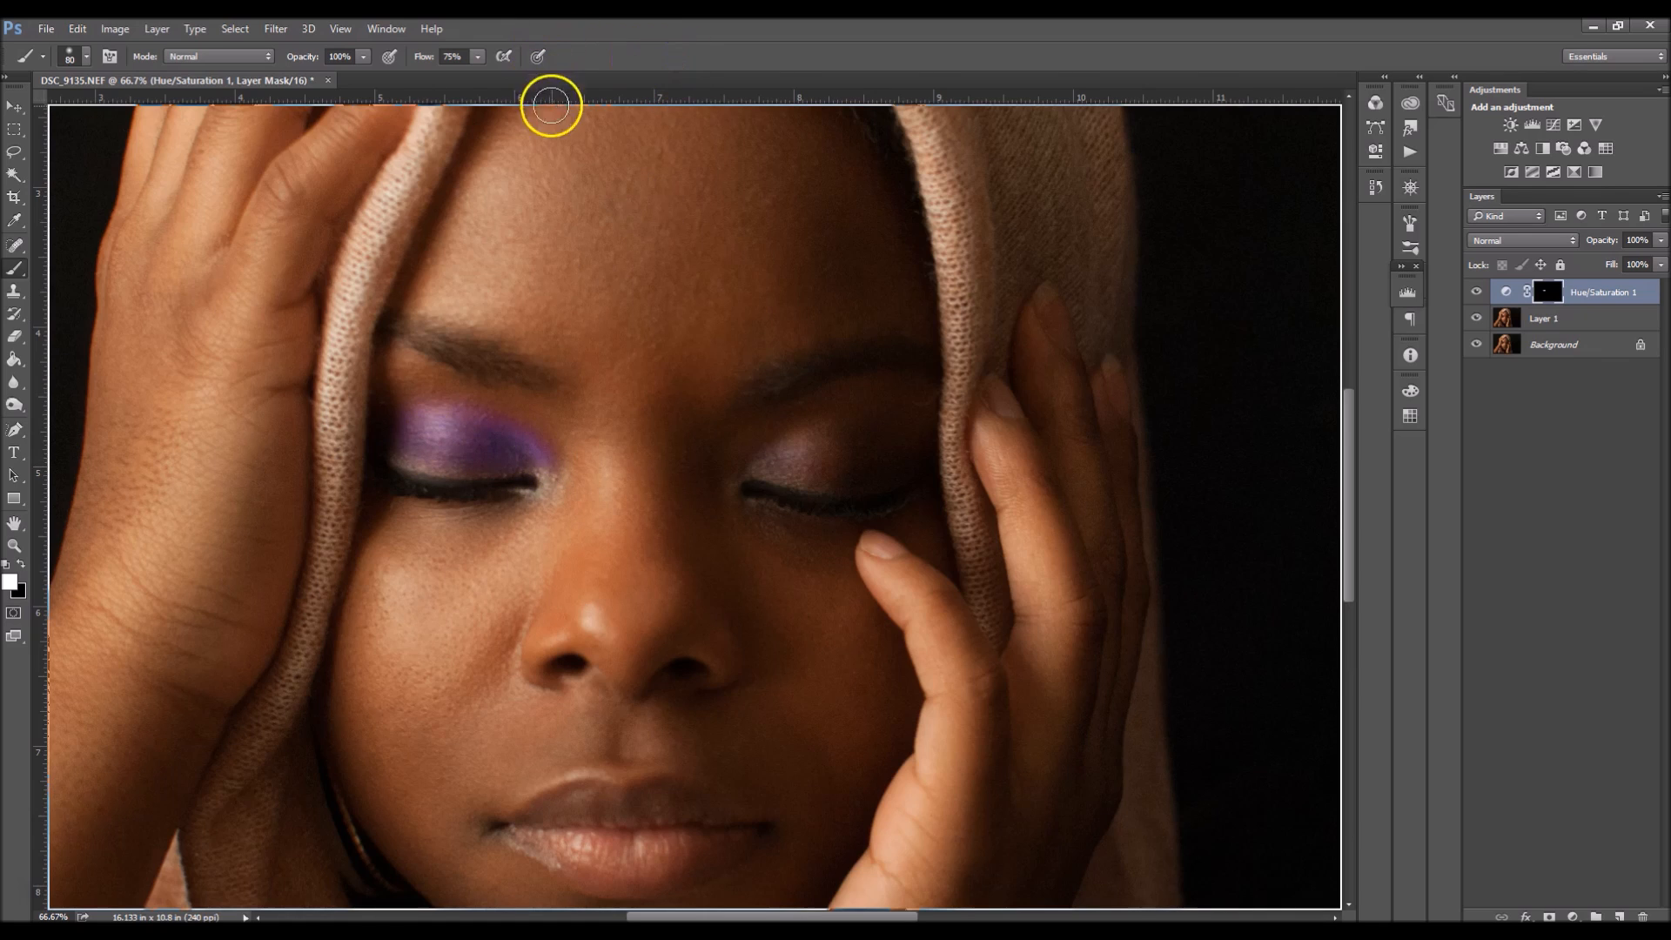
{"action": "key", "text": "ctrl+z"}
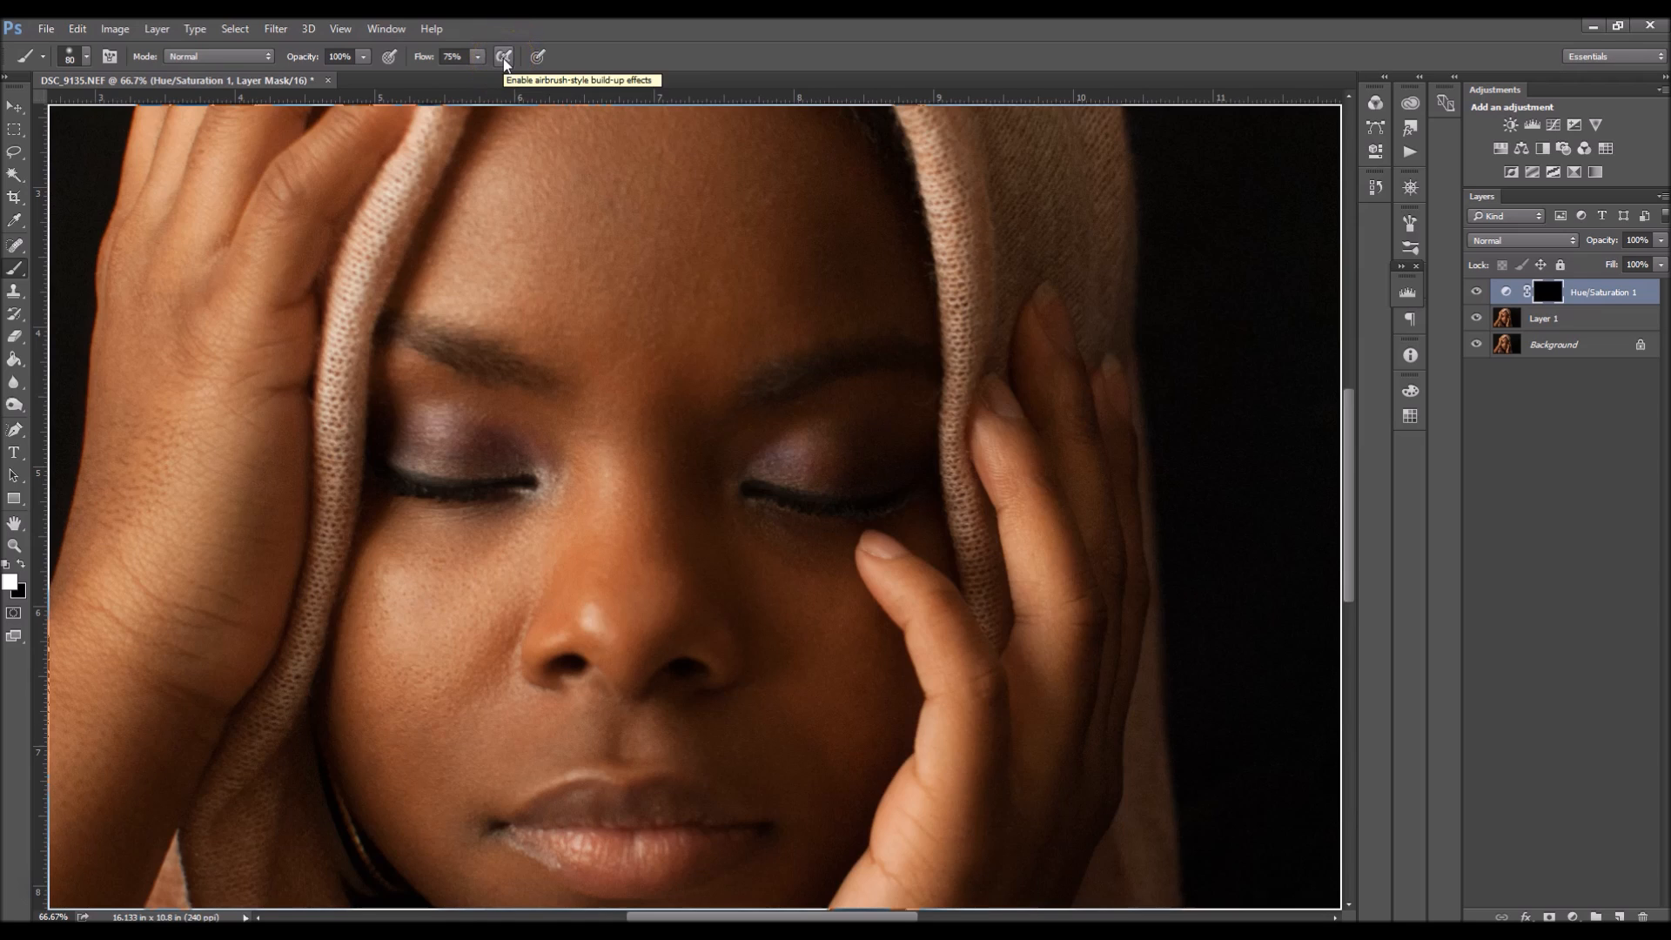
Enable airbrush-style build-up and paint white on the mask over both eyelids to reveal the purple eyeshadow.
{"action": "mouse_move", "coordinate": [410, 413]}
{"action": "left_mouse_down"}
{"action": "mouse_move", "coordinate": [522, 457]}
{"action": "mouse_move", "coordinate": [421, 453]}
{"action": "mouse_move", "coordinate": [404, 441]}
{"action": "mouse_move", "coordinate": [513, 447]}
{"action": "mouse_move", "coordinate": [537, 484]}
{"action": "mouse_move", "coordinate": [478, 423]}
{"action": "mouse_move", "coordinate": [415, 418]}
{"action": "mouse_move", "coordinate": [514, 445]}
{"action": "left_mouse_up"}
{"action": "mouse_move", "coordinate": [761, 470]}
{"action": "left_mouse_down"}
{"action": "mouse_move", "coordinate": [846, 437]}
{"action": "mouse_move", "coordinate": [880, 453]}
{"action": "mouse_move", "coordinate": [791, 464]}
{"action": "mouse_move", "coordinate": [900, 464]}
{"action": "mouse_move", "coordinate": [776, 459]}
{"action": "mouse_move", "coordinate": [938, 479]}
{"action": "mouse_move", "coordinate": [954, 390]}
{"action": "mouse_move", "coordinate": [967, 464]}
{"action": "mouse_move", "coordinate": [853, 450]}
{"action": "mouse_move", "coordinate": [869, 443]}
{"action": "mouse_move", "coordinate": [892, 447]}
{"action": "mouse_move", "coordinate": [880, 465]}
{"action": "mouse_move", "coordinate": [784, 463]}
{"action": "left_mouse_up"}
{"action": "key", "text": "x"}
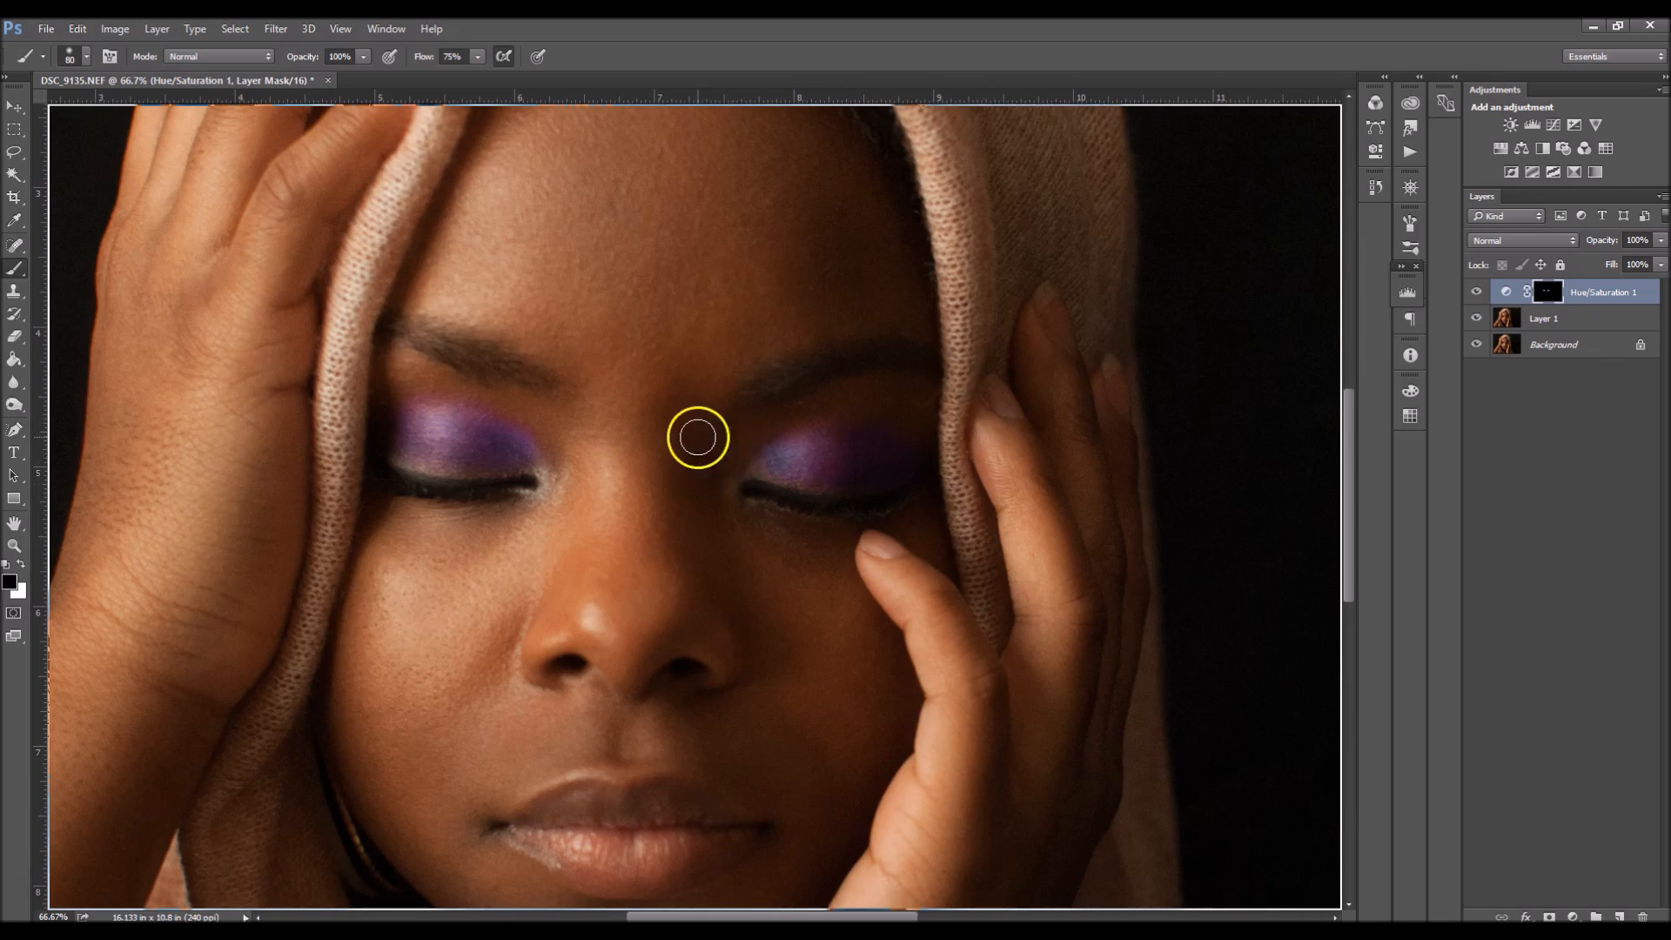
{"action": "key", "text": "x"}
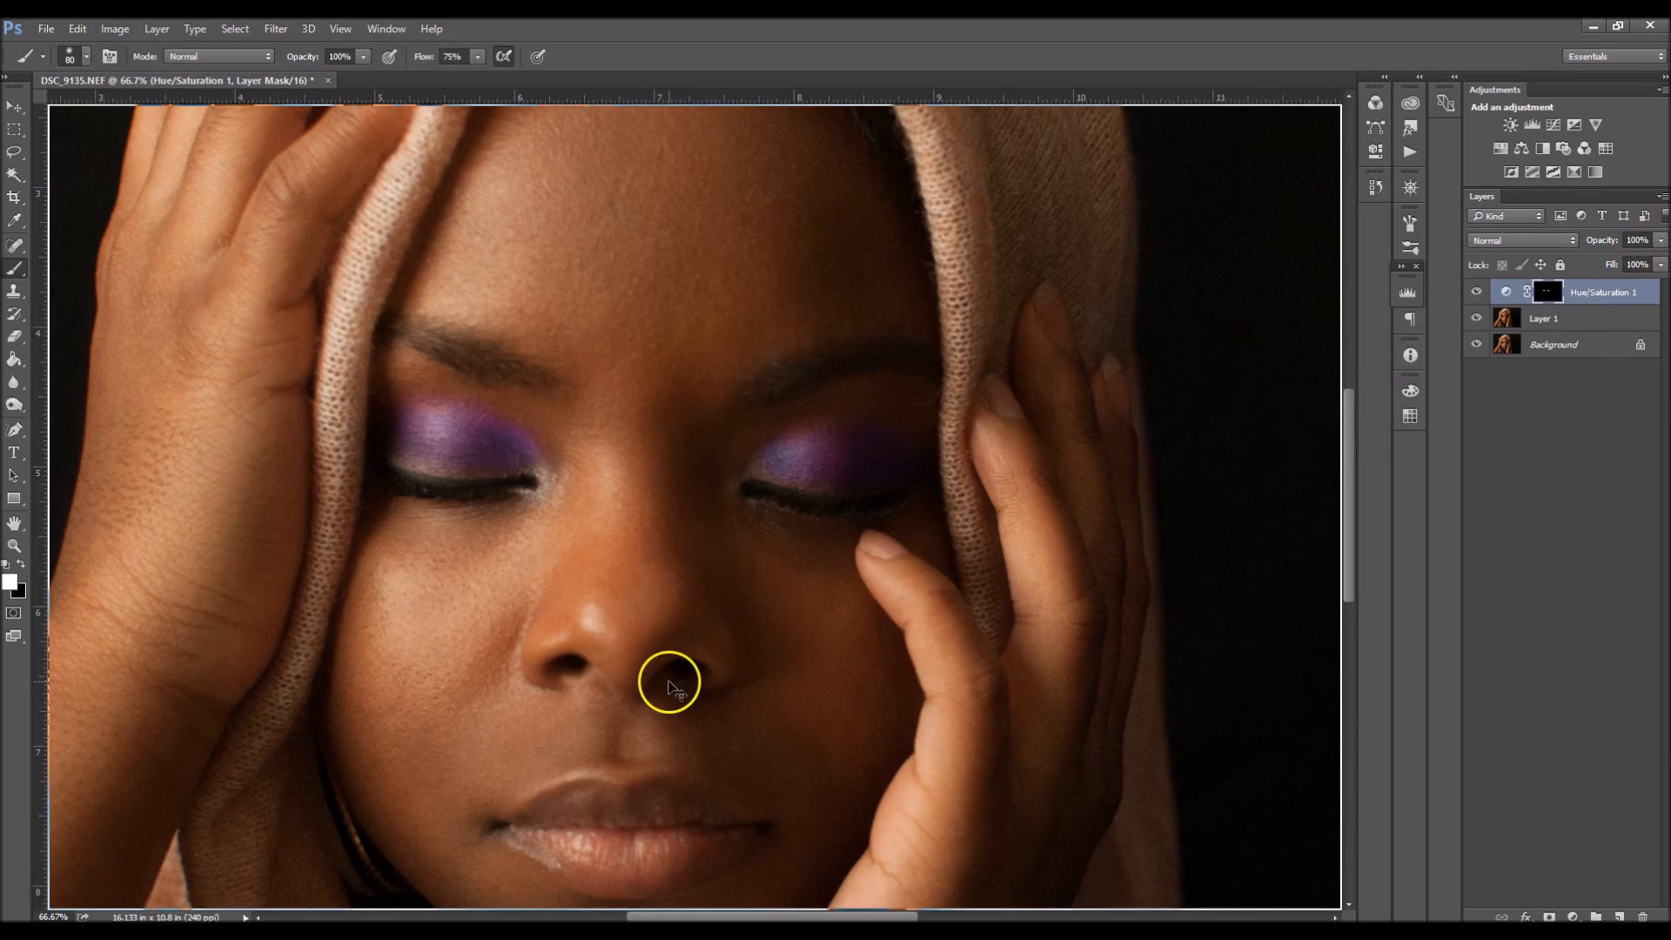
Lower the Hue/Saturation layer's opacity to 53% and toggle its visibility to compare the eyeshadow.
{"action": "key", "text": "ctrl+minus"}
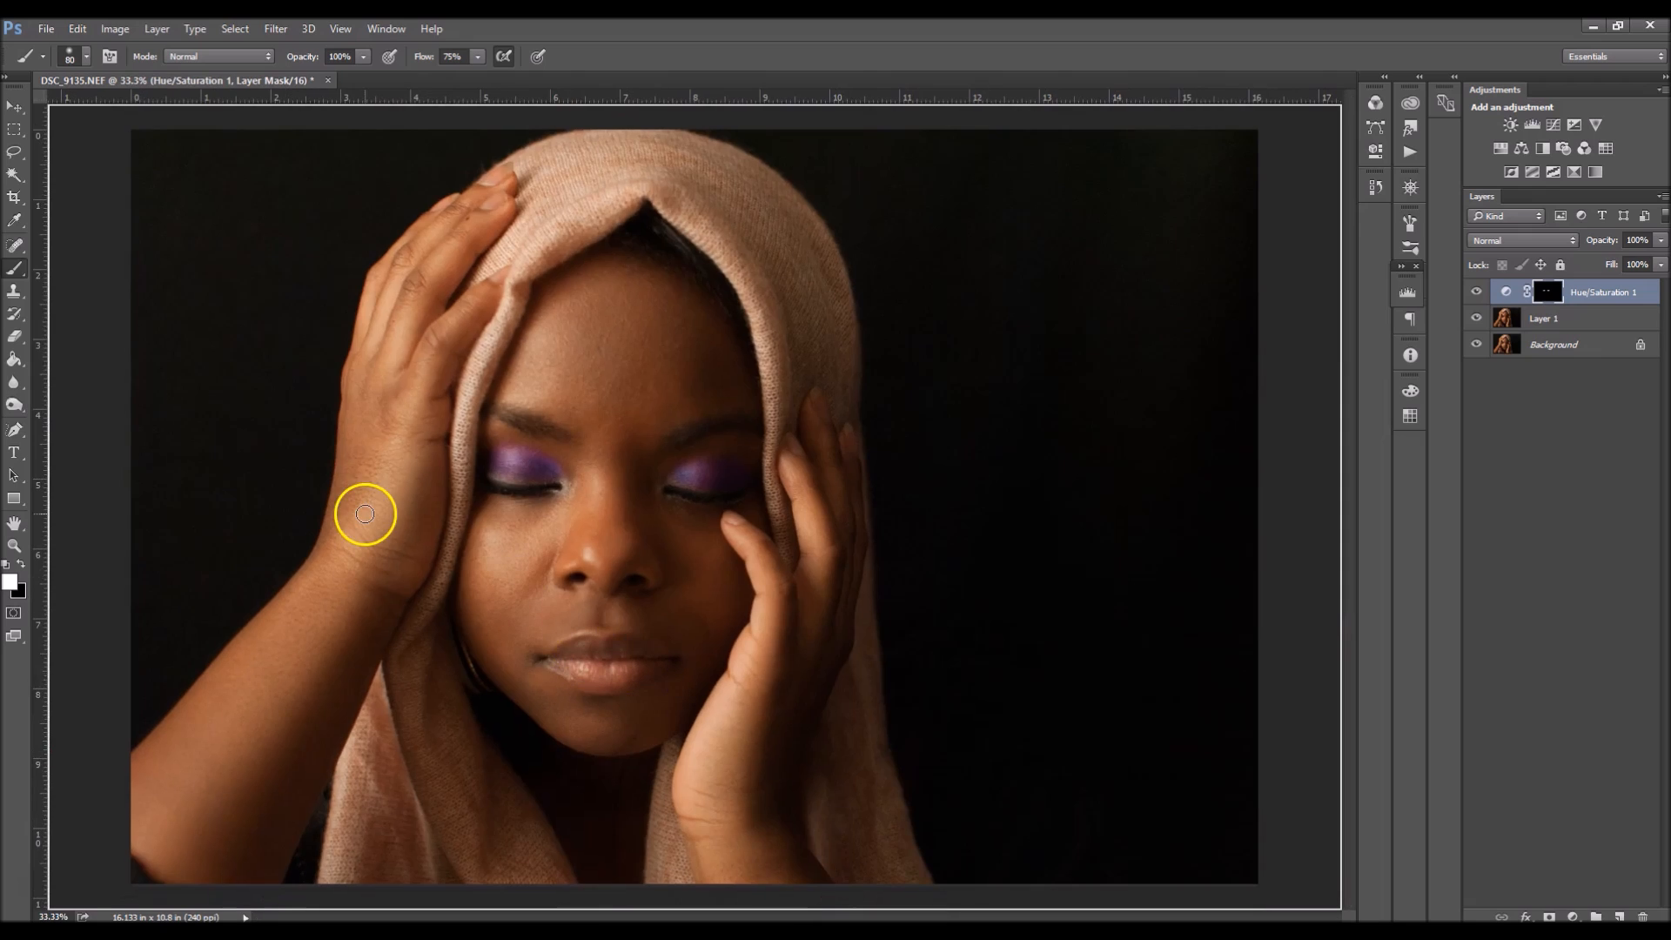
{"action": "left_click", "coordinate": [1663, 241]}
{"action": "left_click_drag", "start_coordinate": [1654, 267], "coordinate": [1642, 263]}
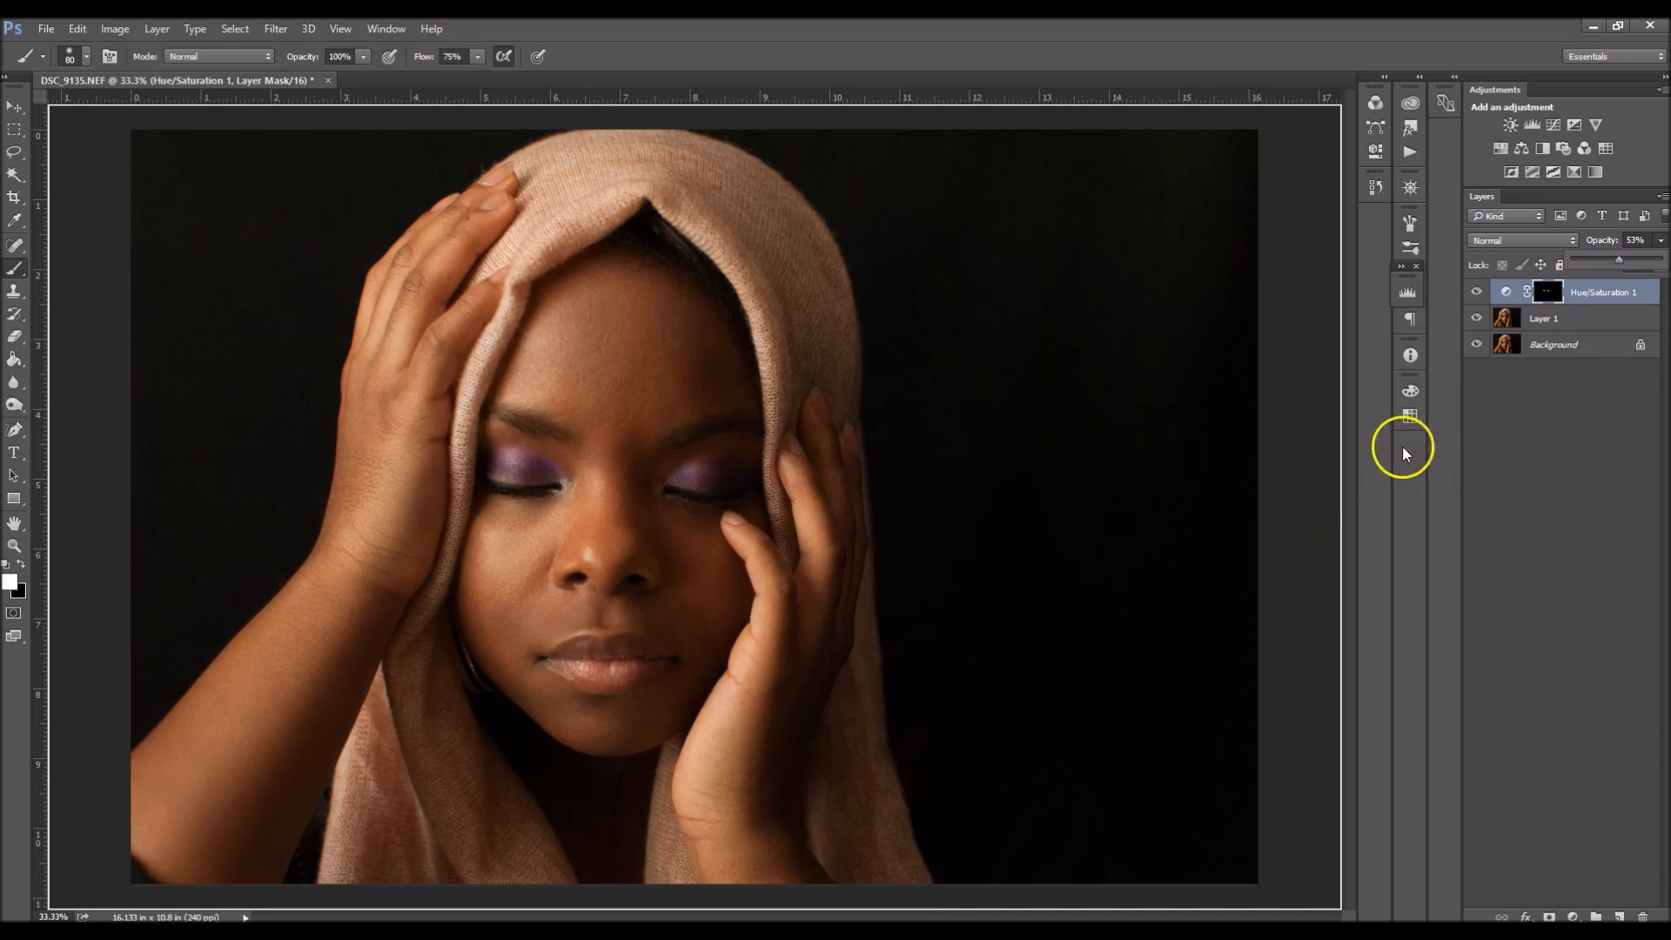
{"action": "left_click", "coordinate": [1477, 293]}
{"action": "left_click", "coordinate": [1477, 293]}
Try softening the eyeshadow on the mask with a black brush at 10% opacity.
{"action": "key", "text": "x"}
{"action": "key", "text": "1"}
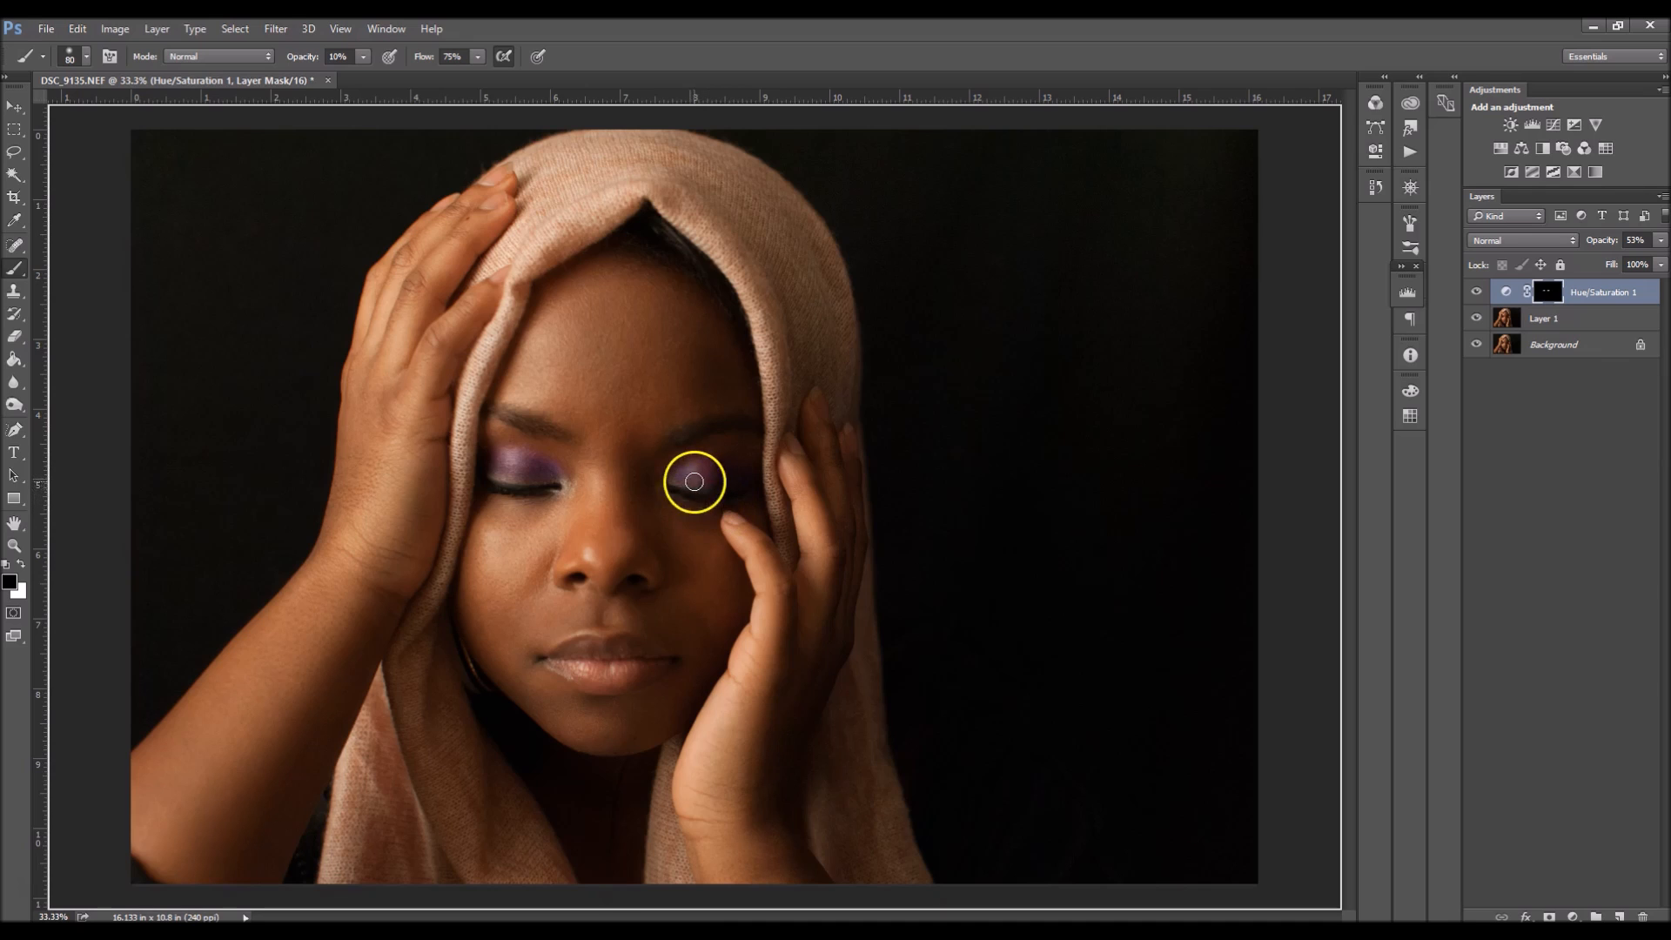
{"action": "key", "text": "ctrl+plus"}
{"action": "key", "text": "ctrl+plus"}
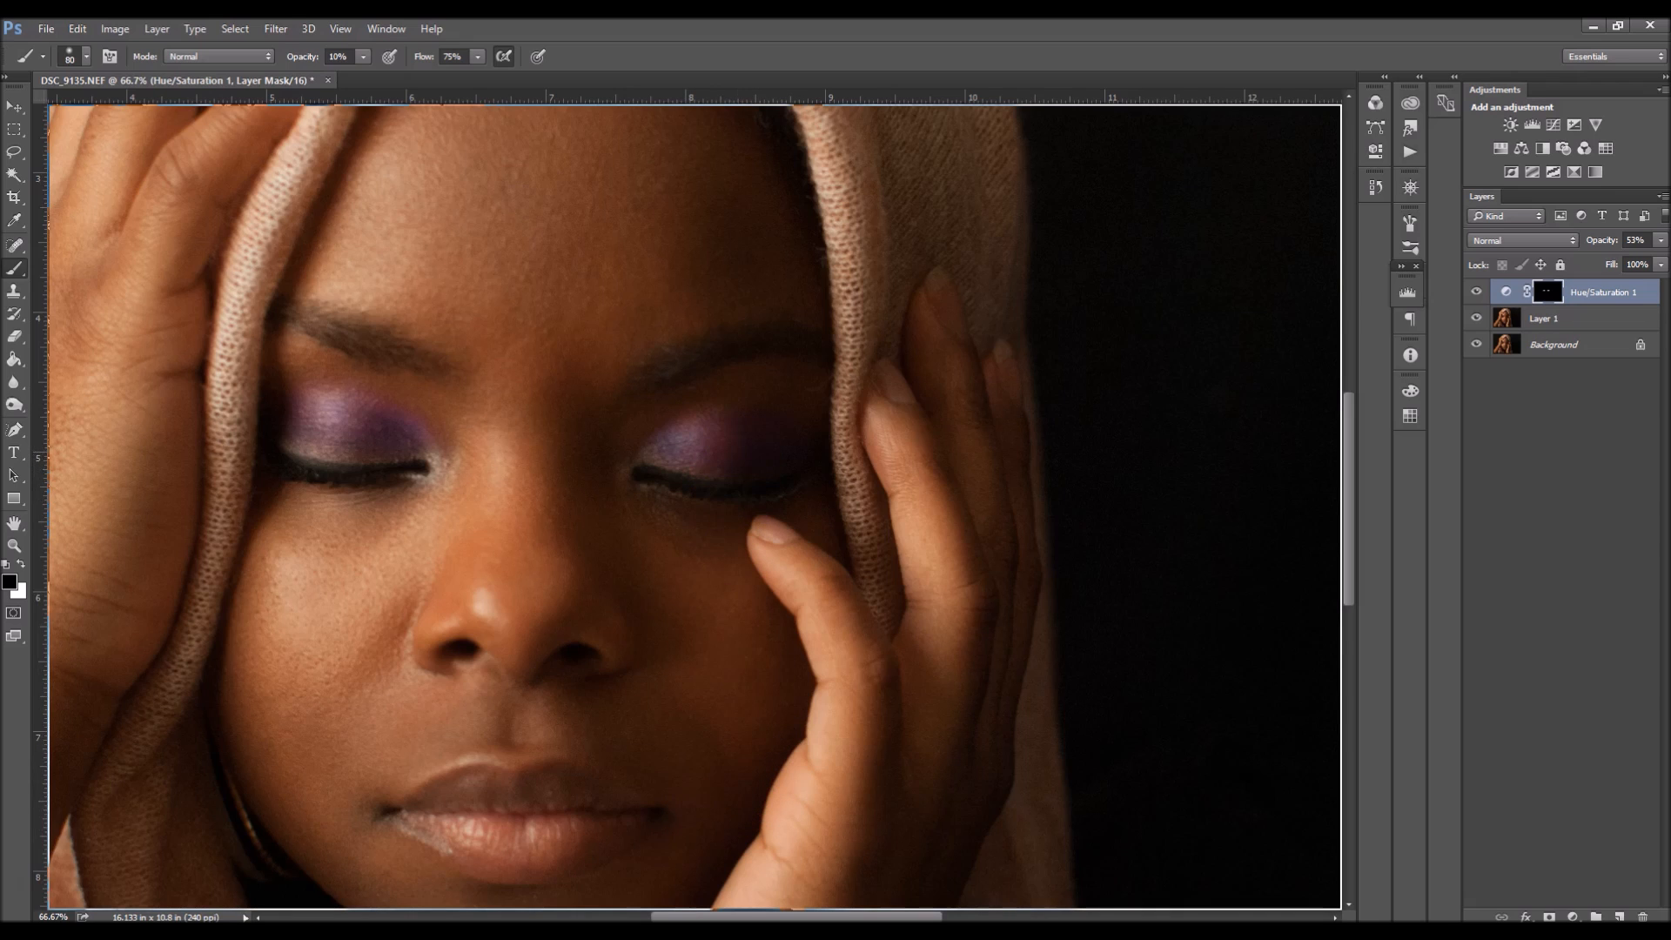
{"action": "key", "text": "ctrl+minus"}
{"action": "key", "text": "ctrl+minus"}
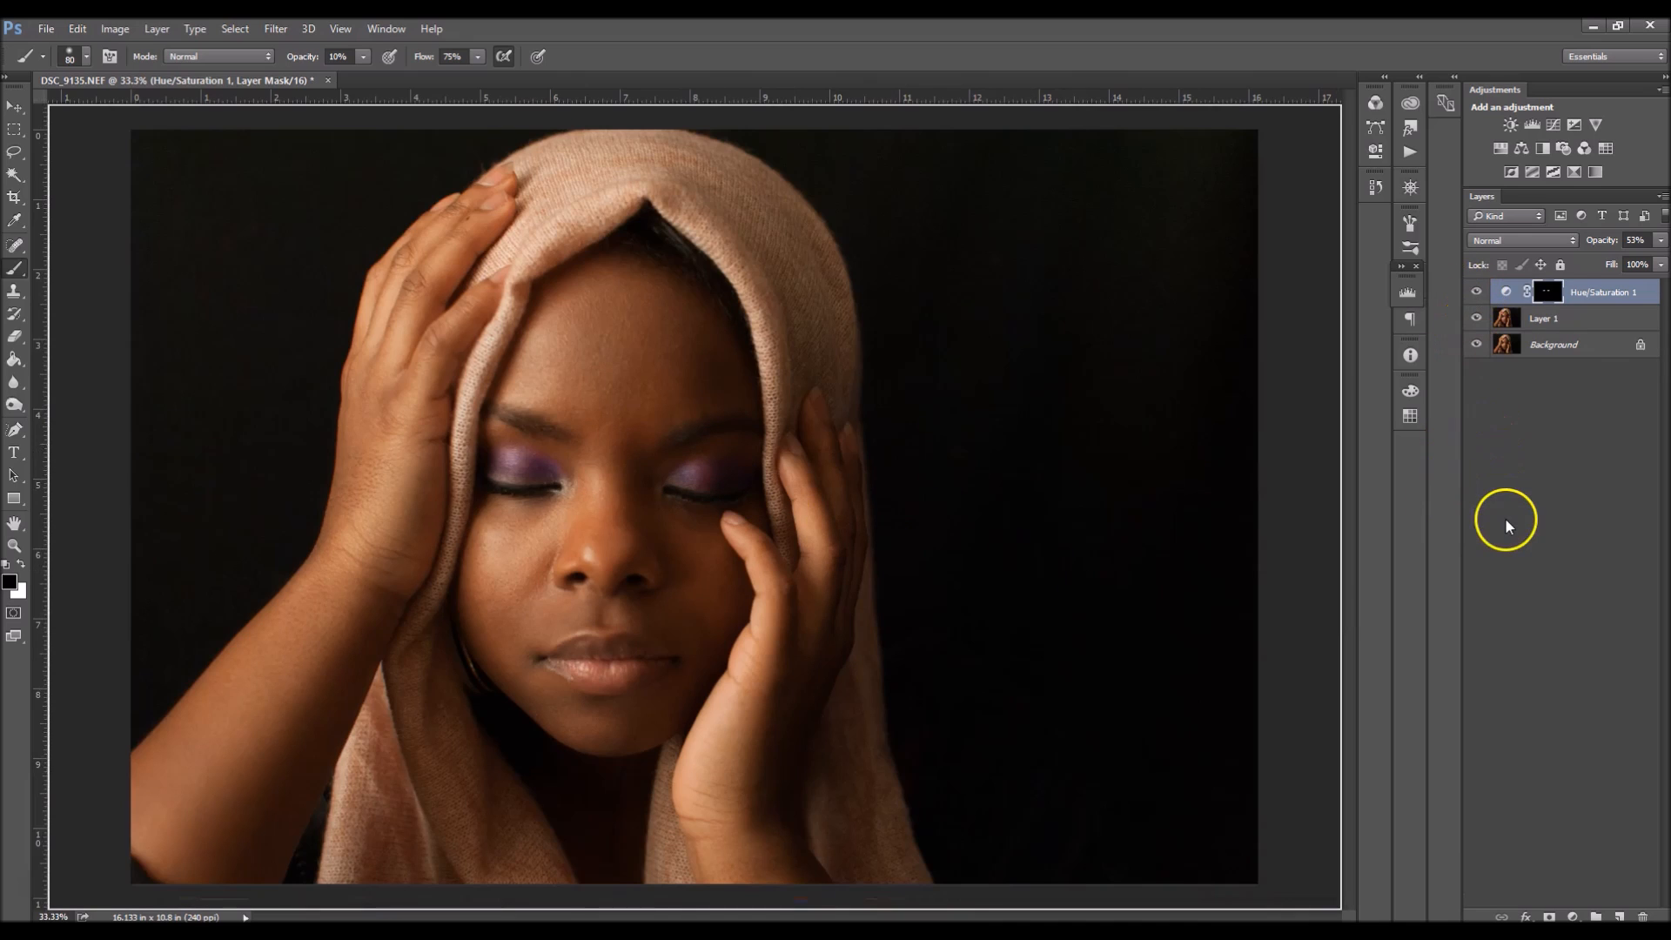
Save a history snapshot of the current image state.
{"action": "right_click", "coordinate": [1570, 345]}
{"action": "key", "text": "Escape"}
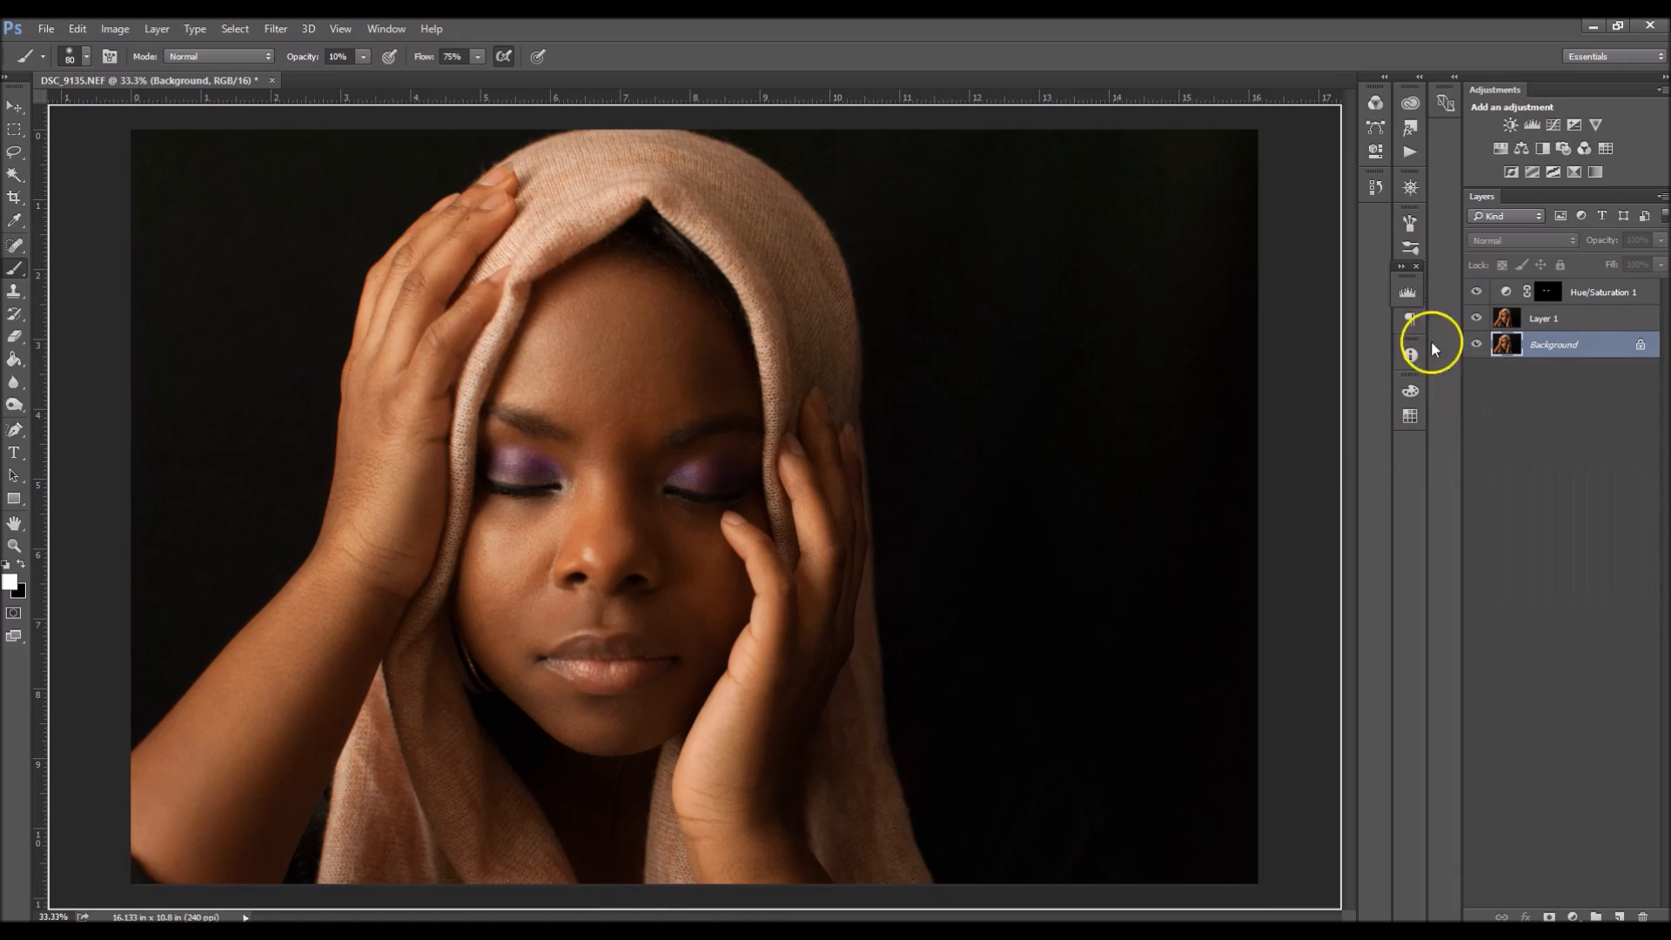
{"action": "left_click", "coordinate": [1375, 187]}
{"action": "left_click", "coordinate": [1299, 554]}
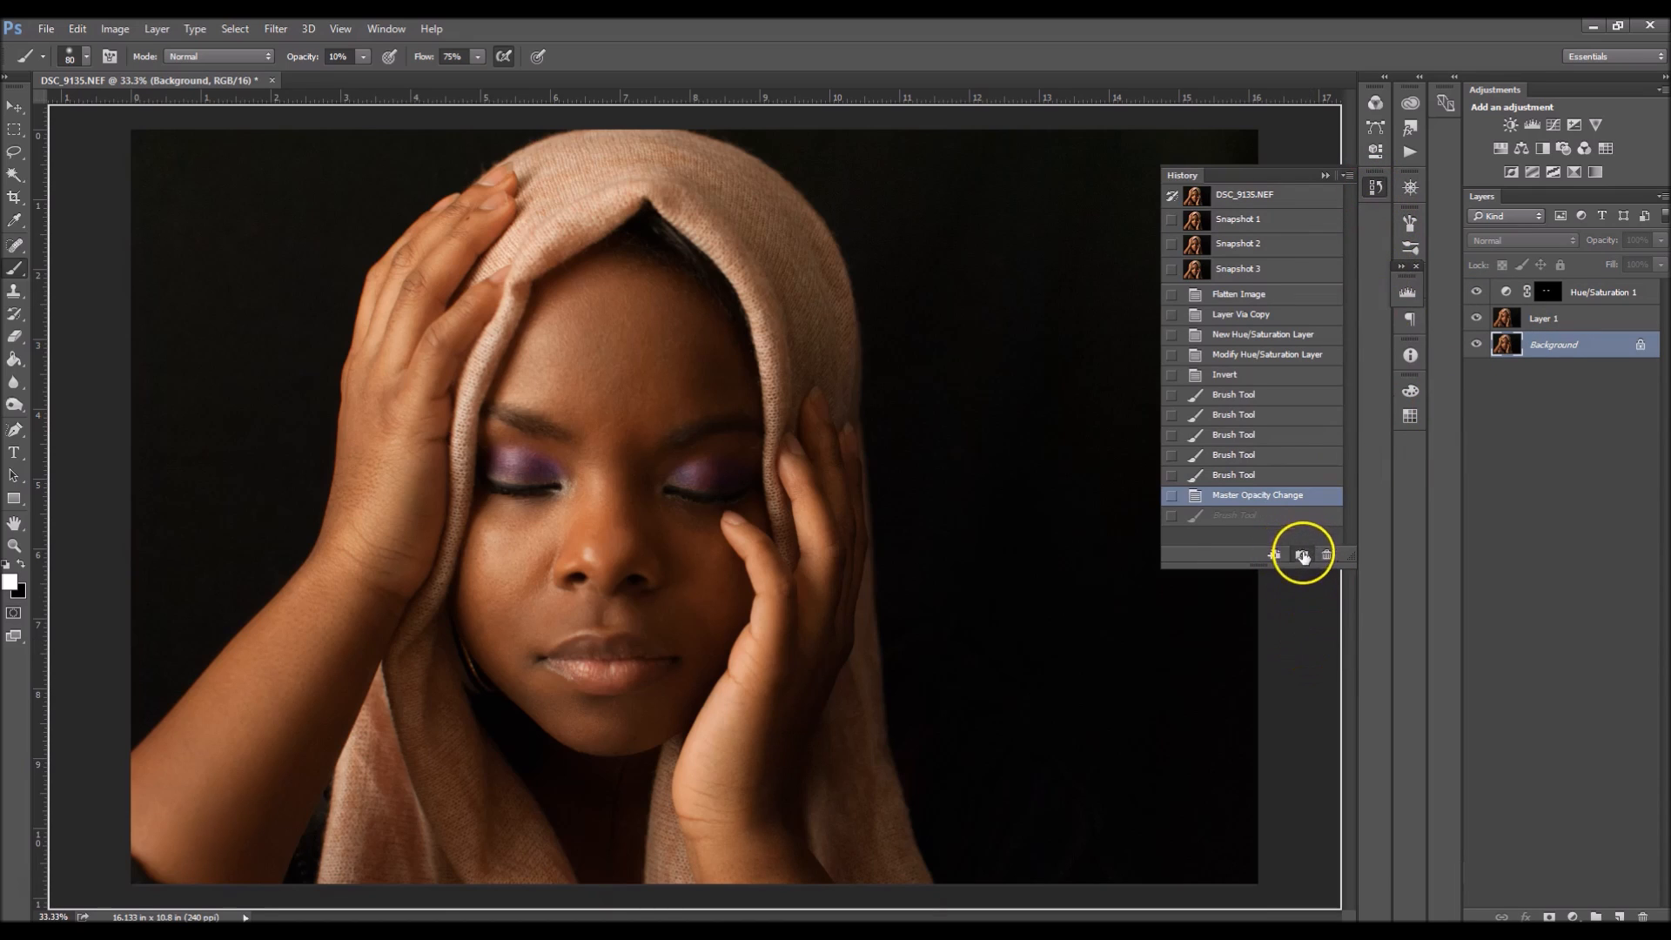
{"action": "left_click", "coordinate": [1327, 174]}
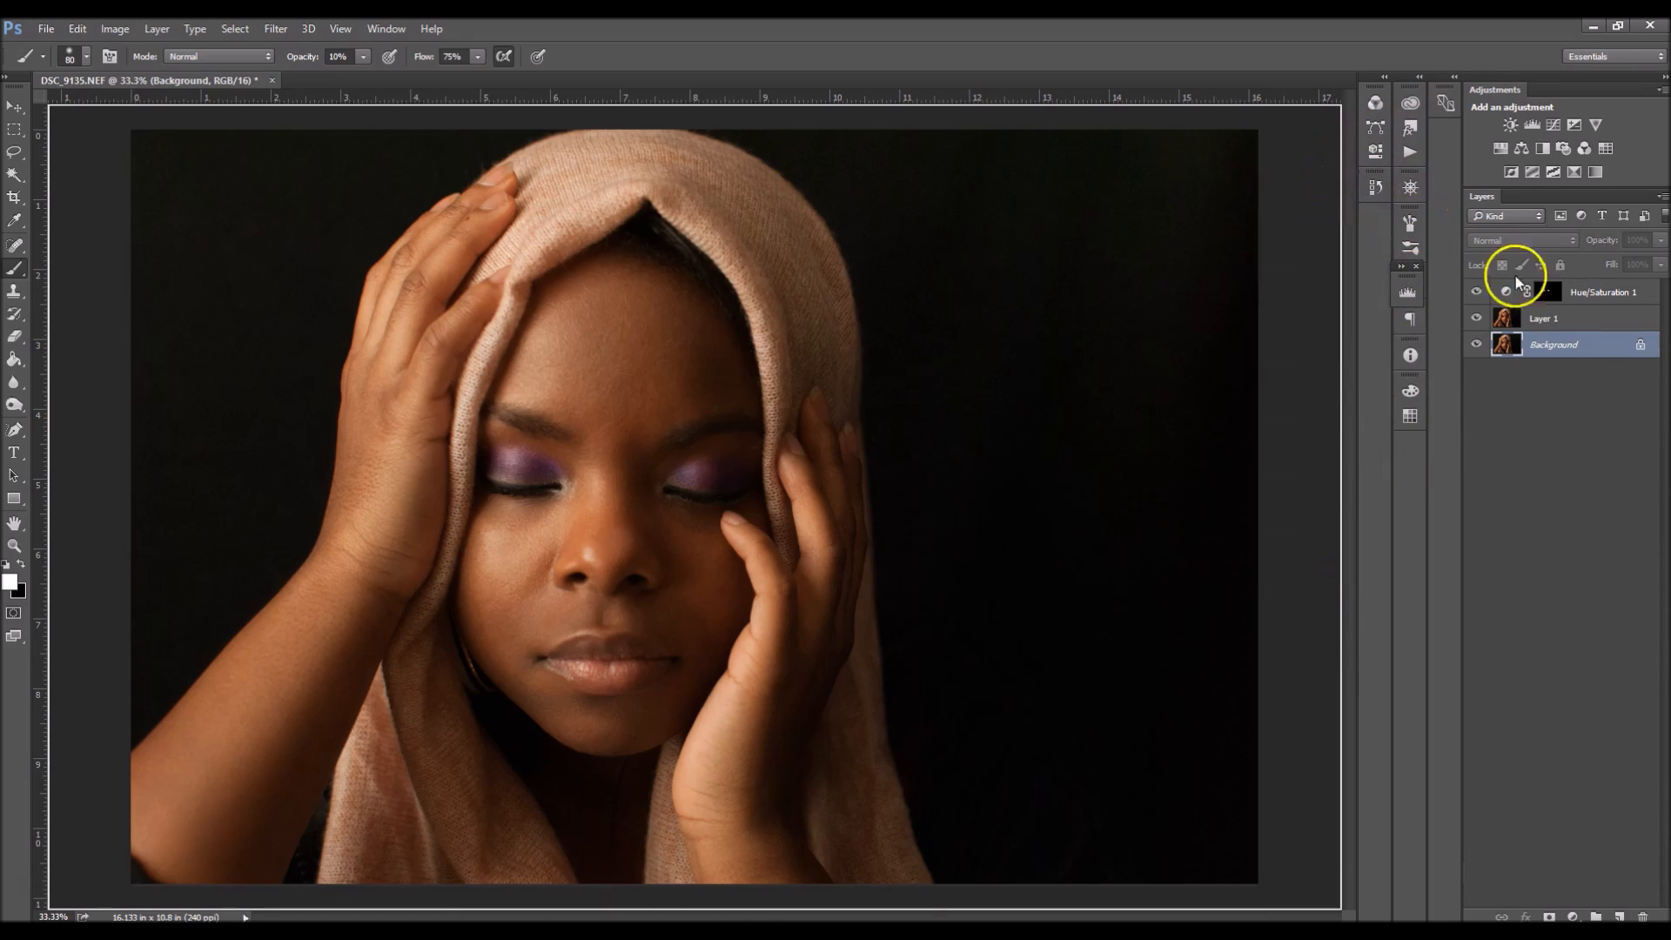
Flatten the image and duplicate the background onto a new layer.
{"action": "right_click", "coordinate": [1553, 345]}
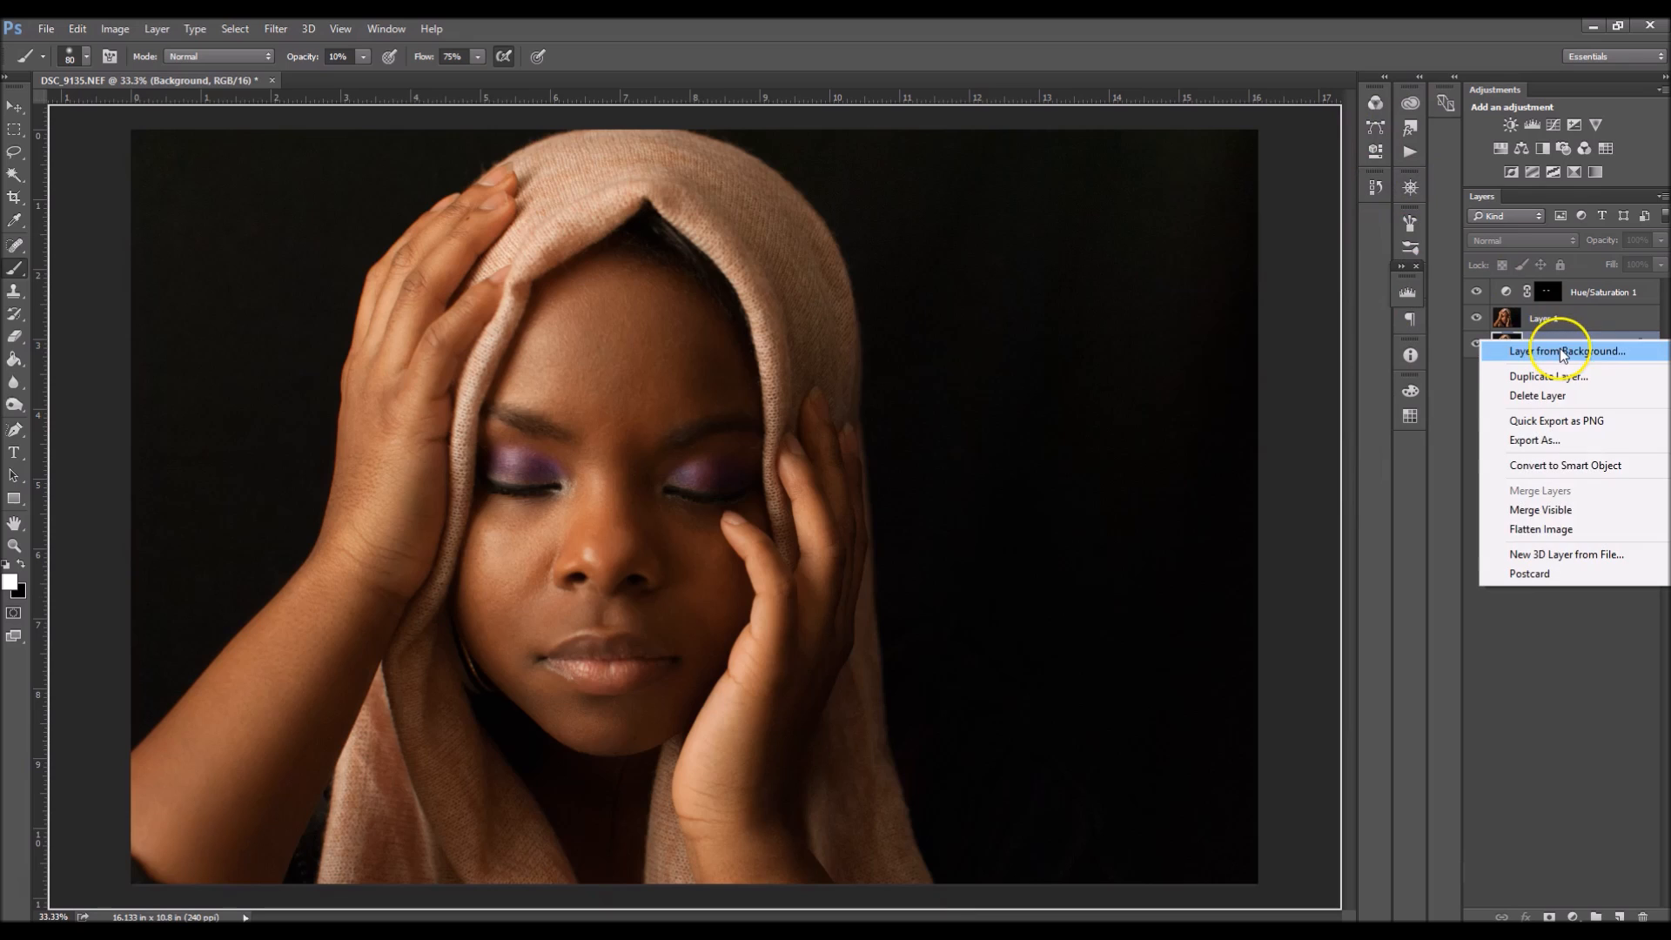
{"action": "left_click", "coordinate": [1549, 530]}
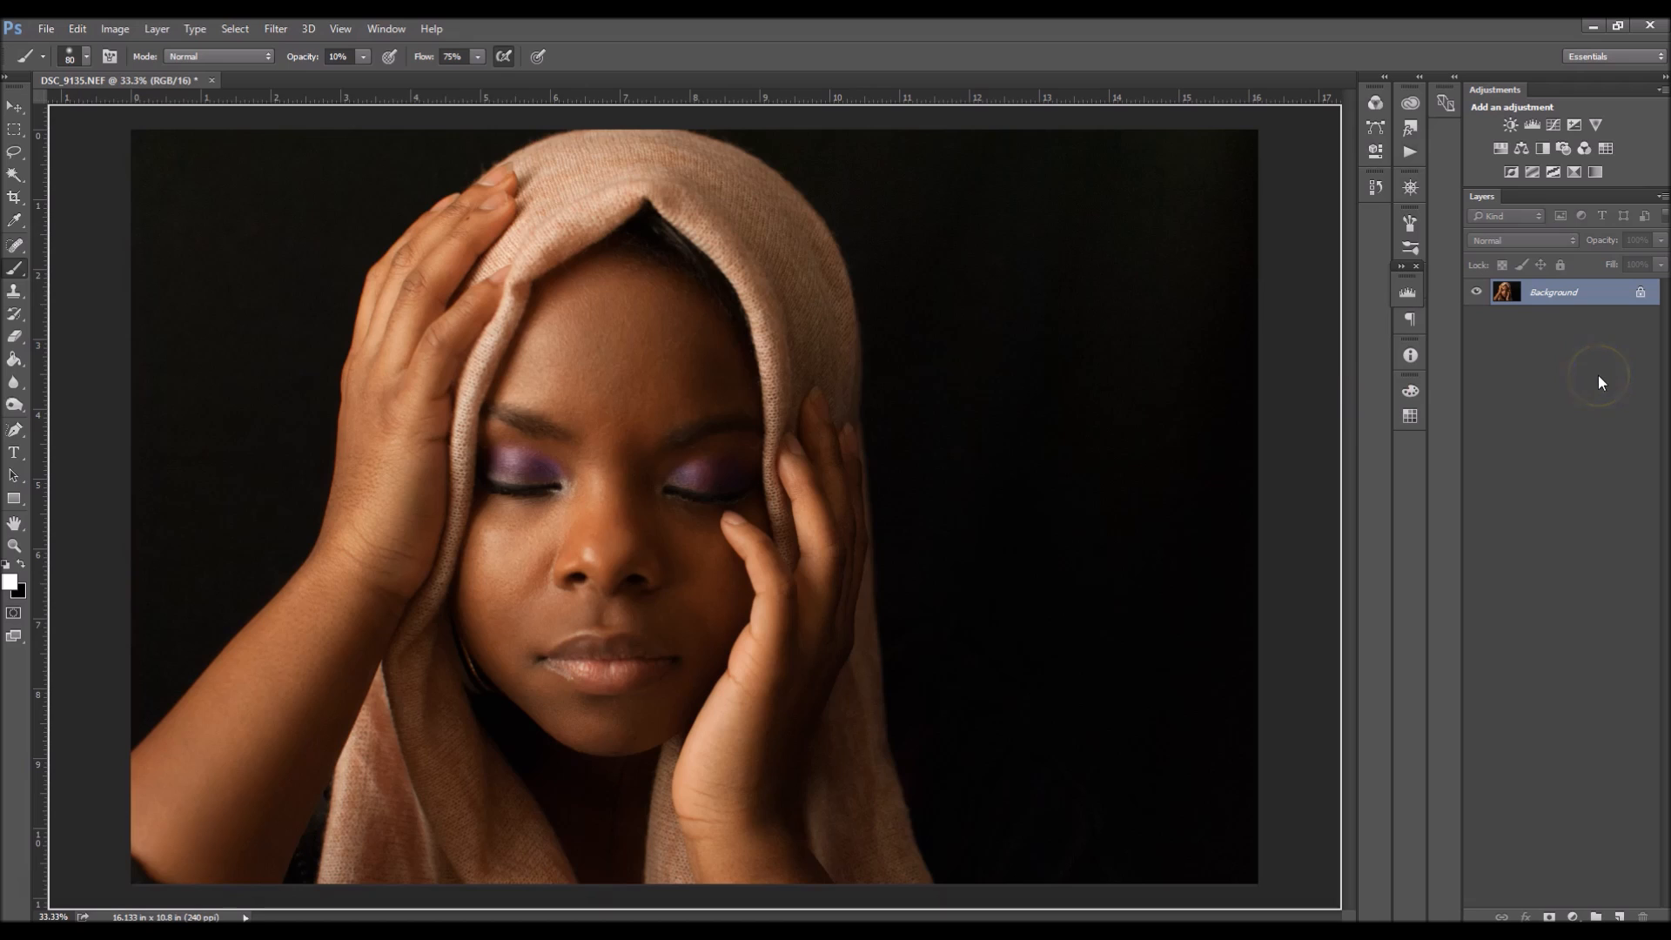
{"action": "key", "text": "ctrl+j"}
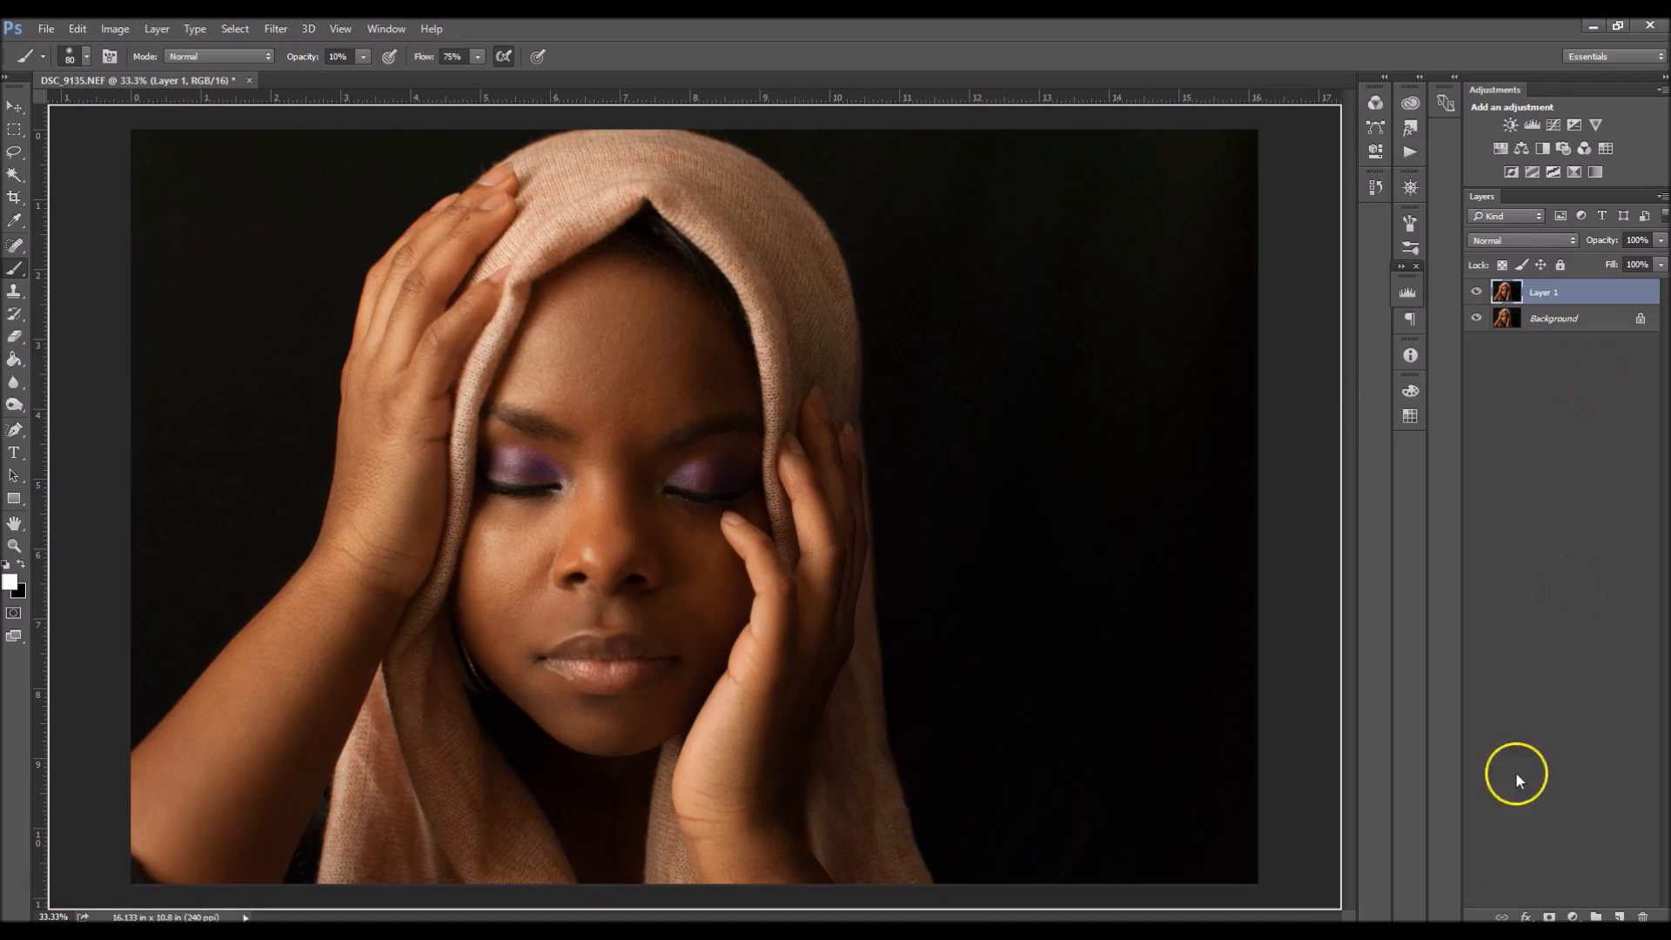
Add a Hue/Saturation adjustment layer, target the Reds, and add the headscarf colour to the sampled range.
{"action": "left_click", "coordinate": [1572, 915]}
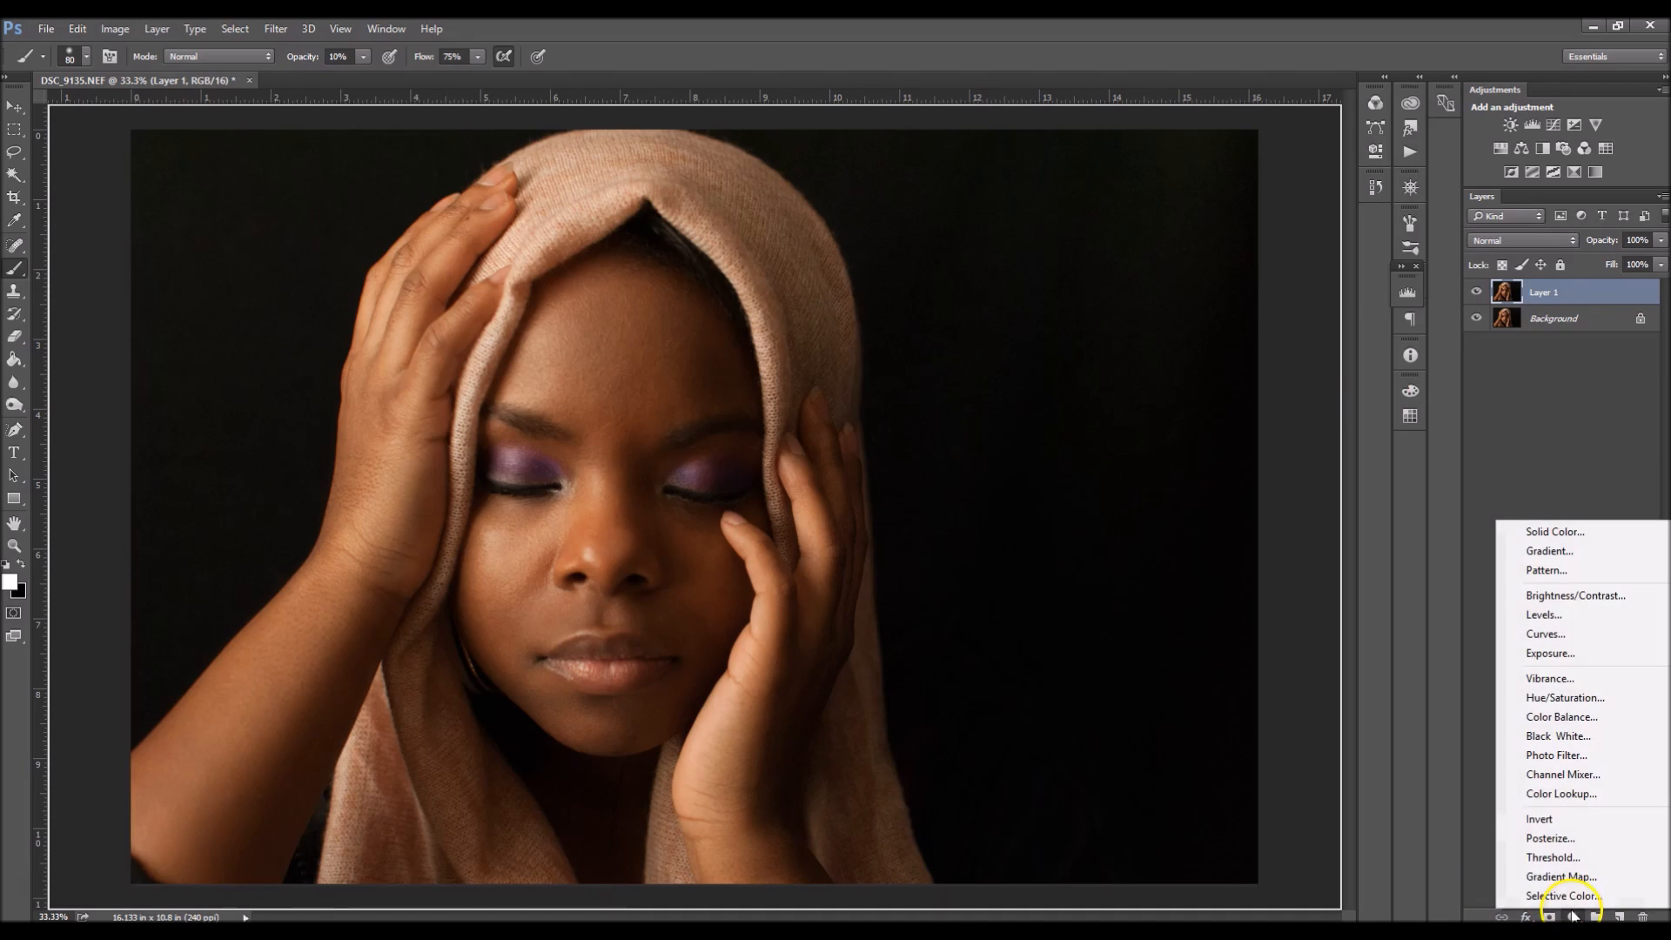
{"action": "left_click", "coordinate": [1620, 695]}
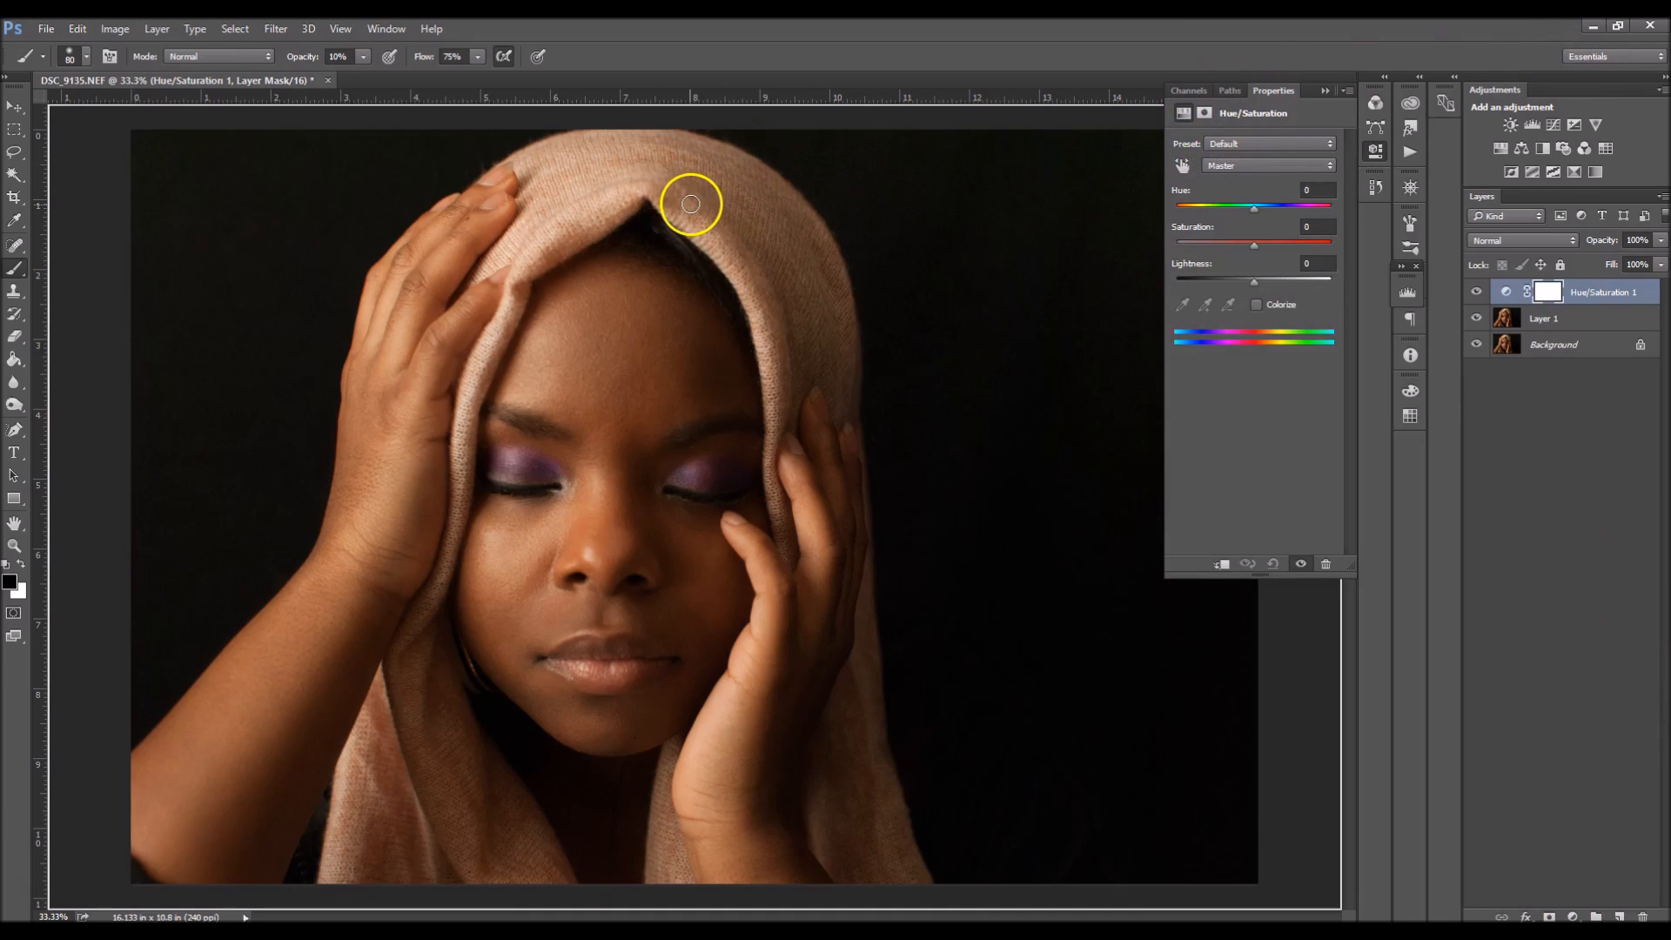
{"action": "left_click", "coordinate": [1280, 166]}
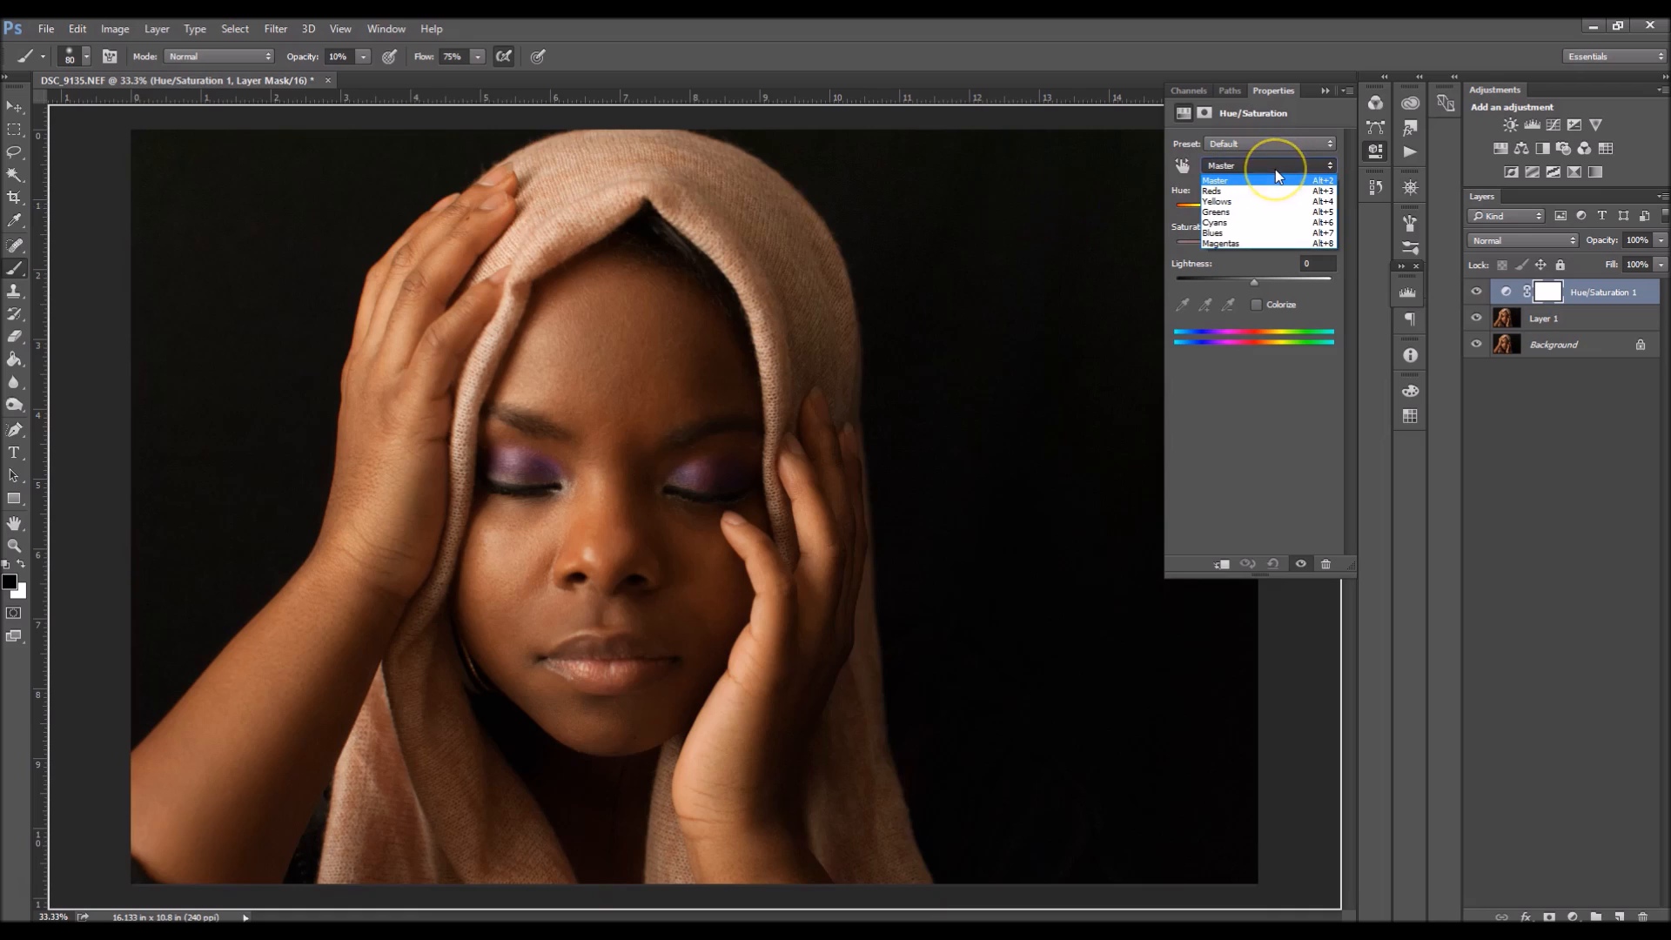
{"action": "left_click", "coordinate": [1236, 190]}
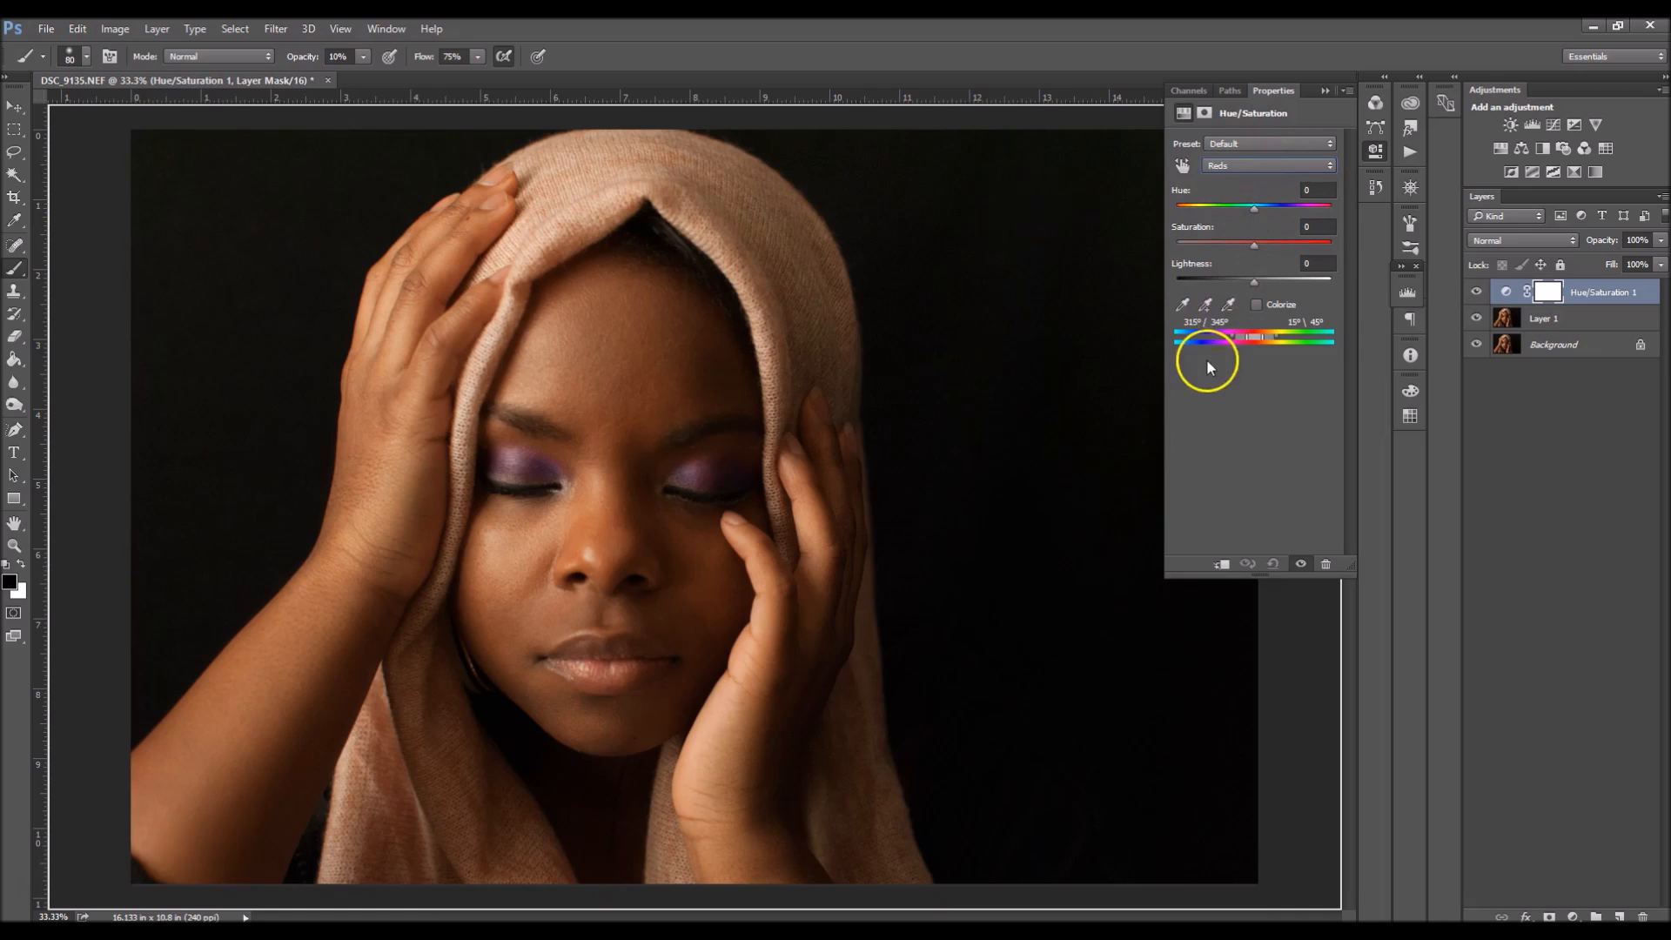
{"action": "left_click", "coordinate": [1206, 309]}
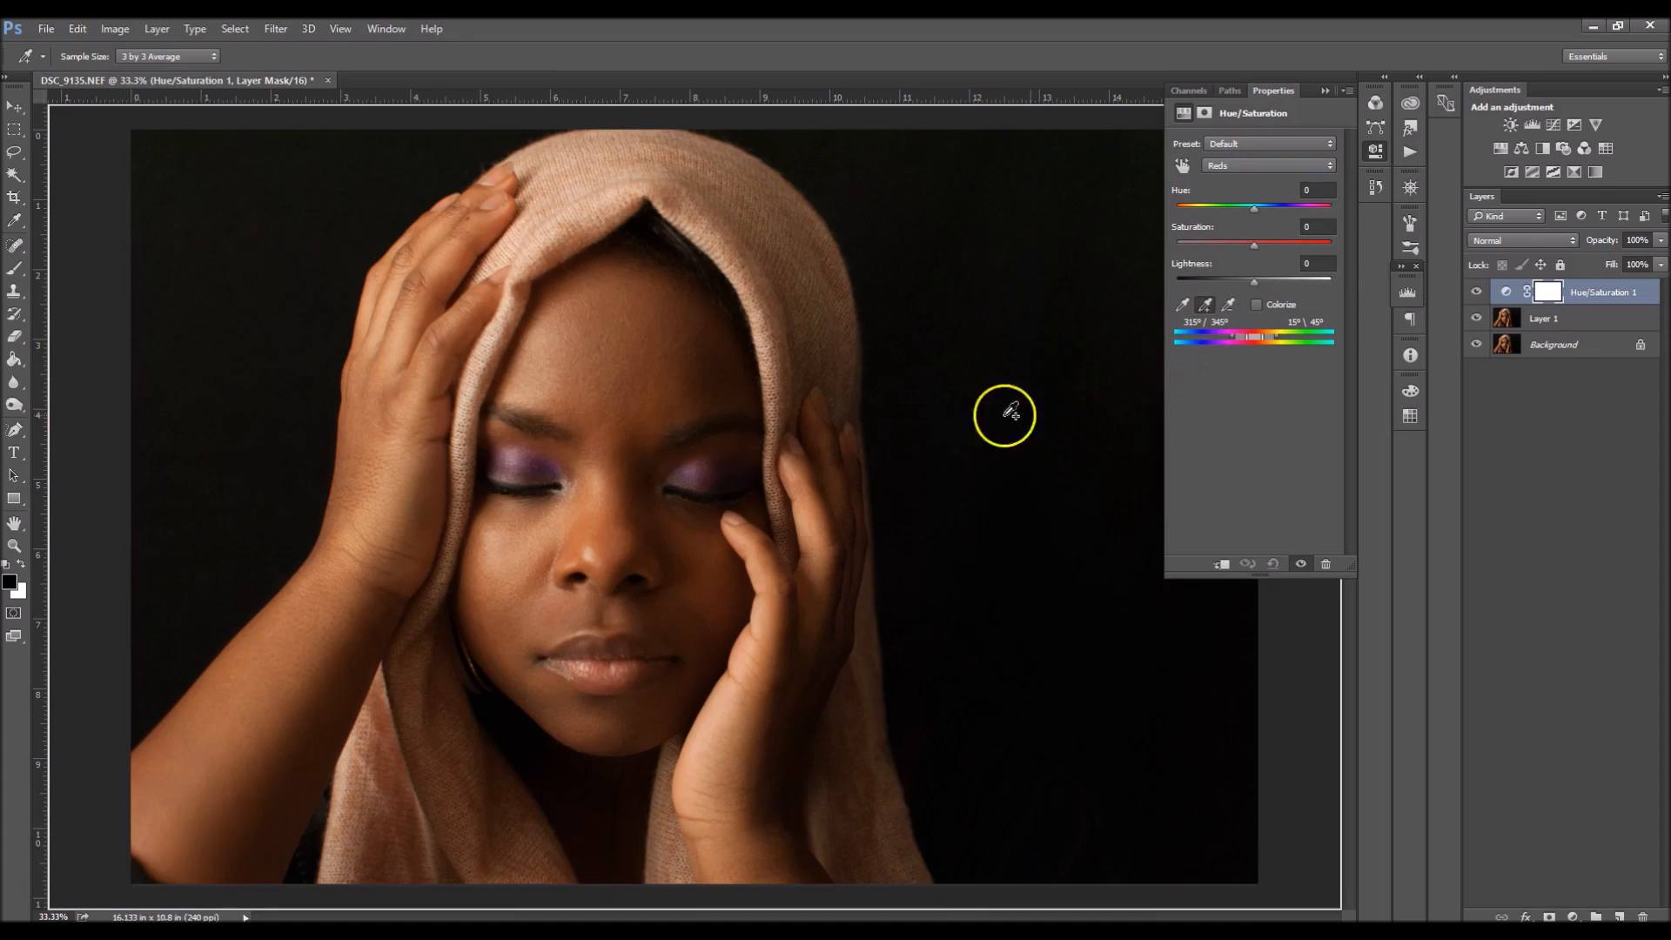
{"action": "left_click", "coordinate": [696, 170]}
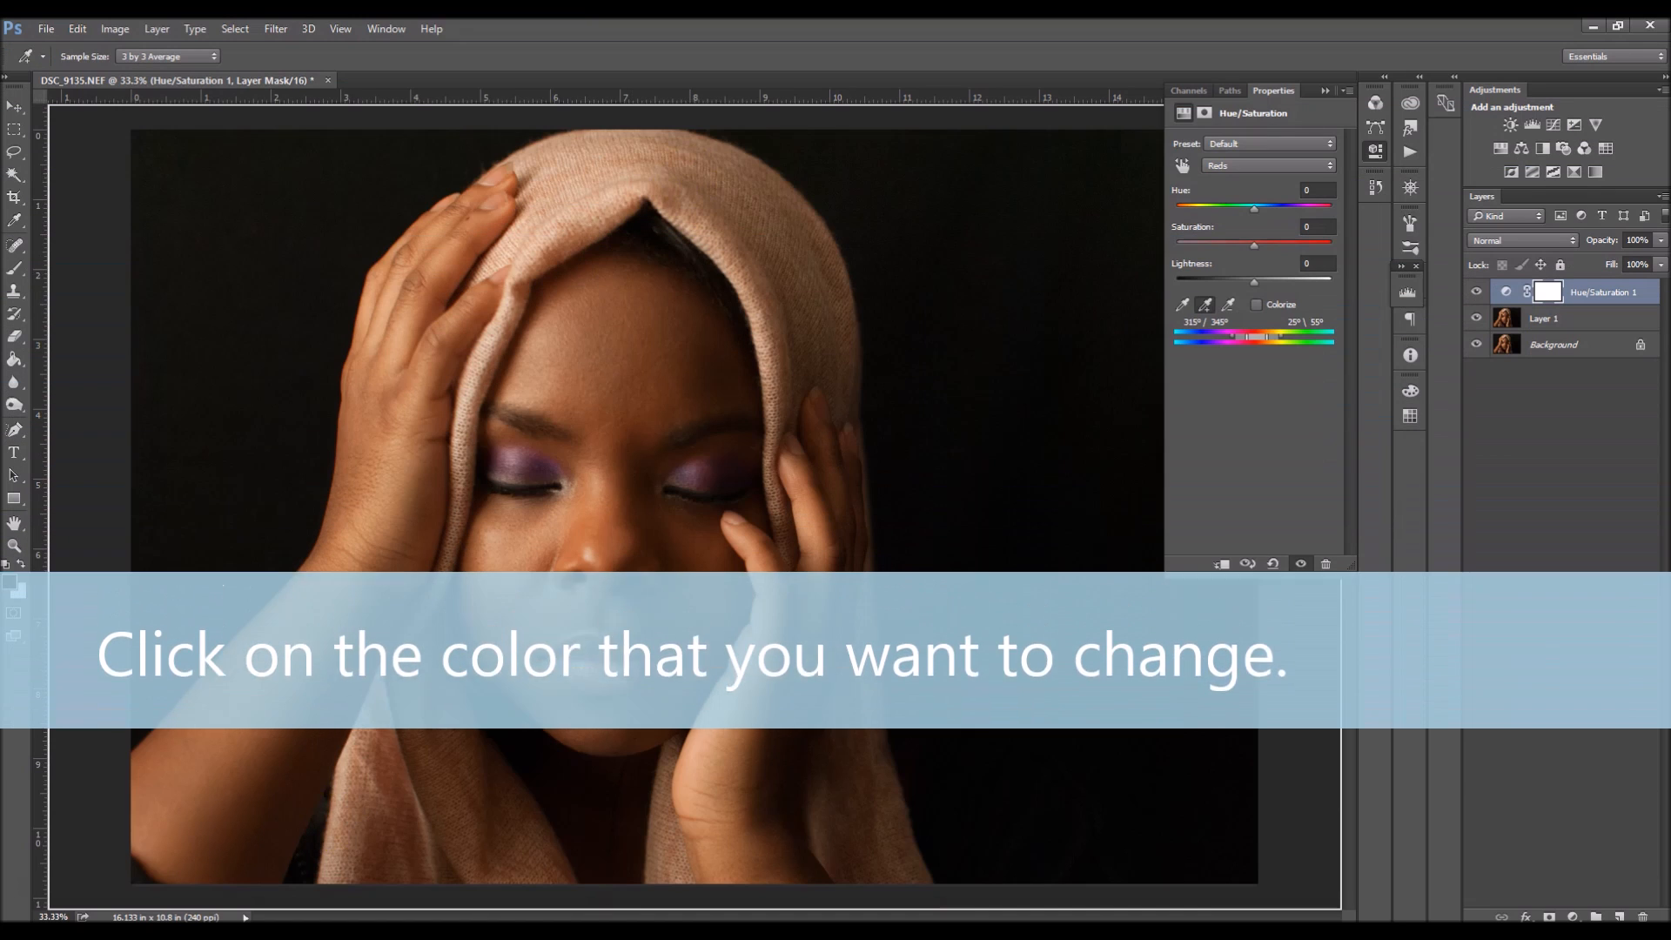
Preview the Reds at +100 saturation, adjust the colour range to 315°/342° and 9°\33°, and return saturation to 0.
{"action": "left_click_drag", "start_coordinate": [1254, 247], "coordinate": [1331, 245]}
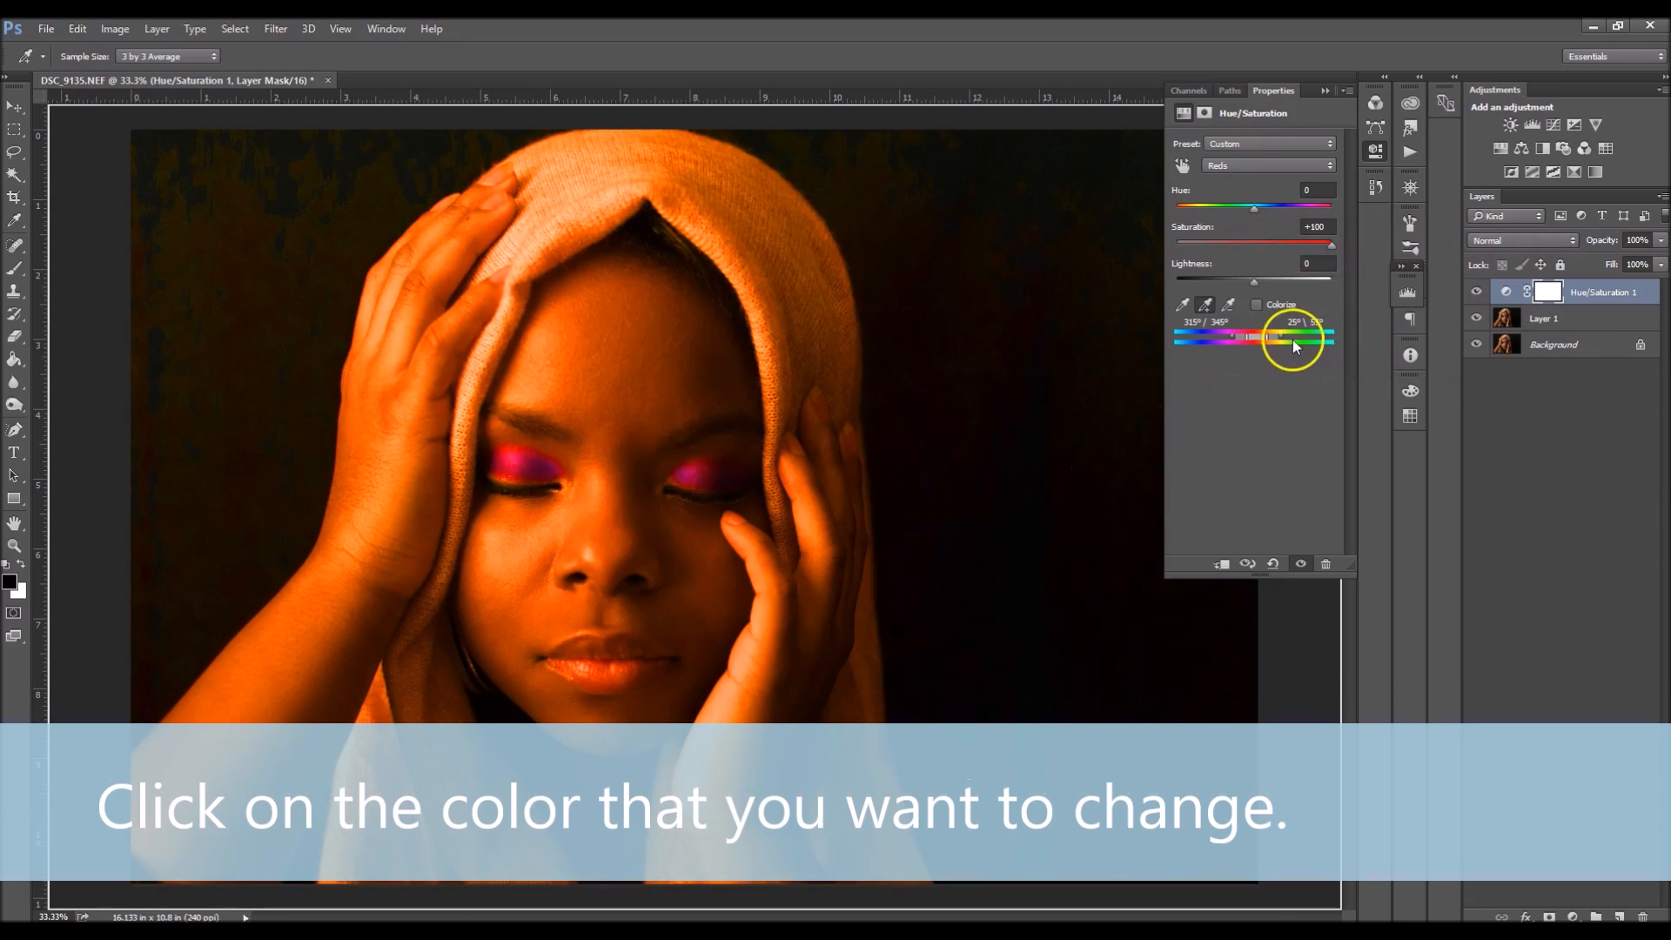
{"action": "left_click_drag", "start_coordinate": [1272, 336], "coordinate": [1270, 336]}
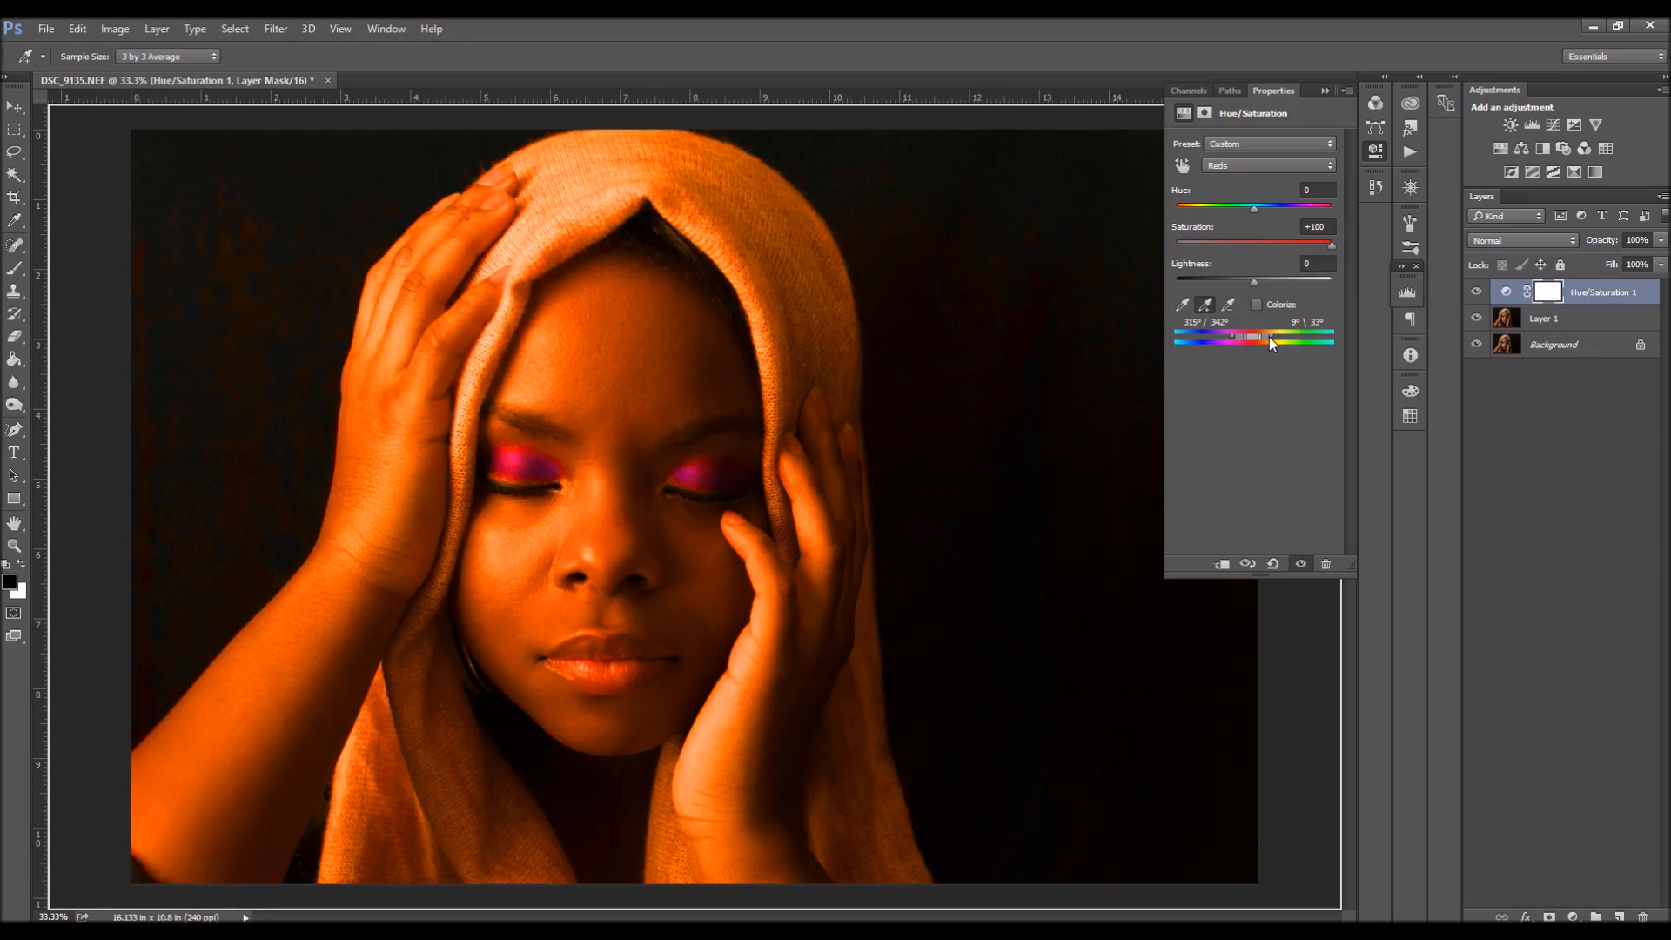
{"action": "left_click", "coordinate": [1235, 332]}
{"action": "left_click_drag", "start_coordinate": [1333, 225], "coordinate": [1183, 239]}
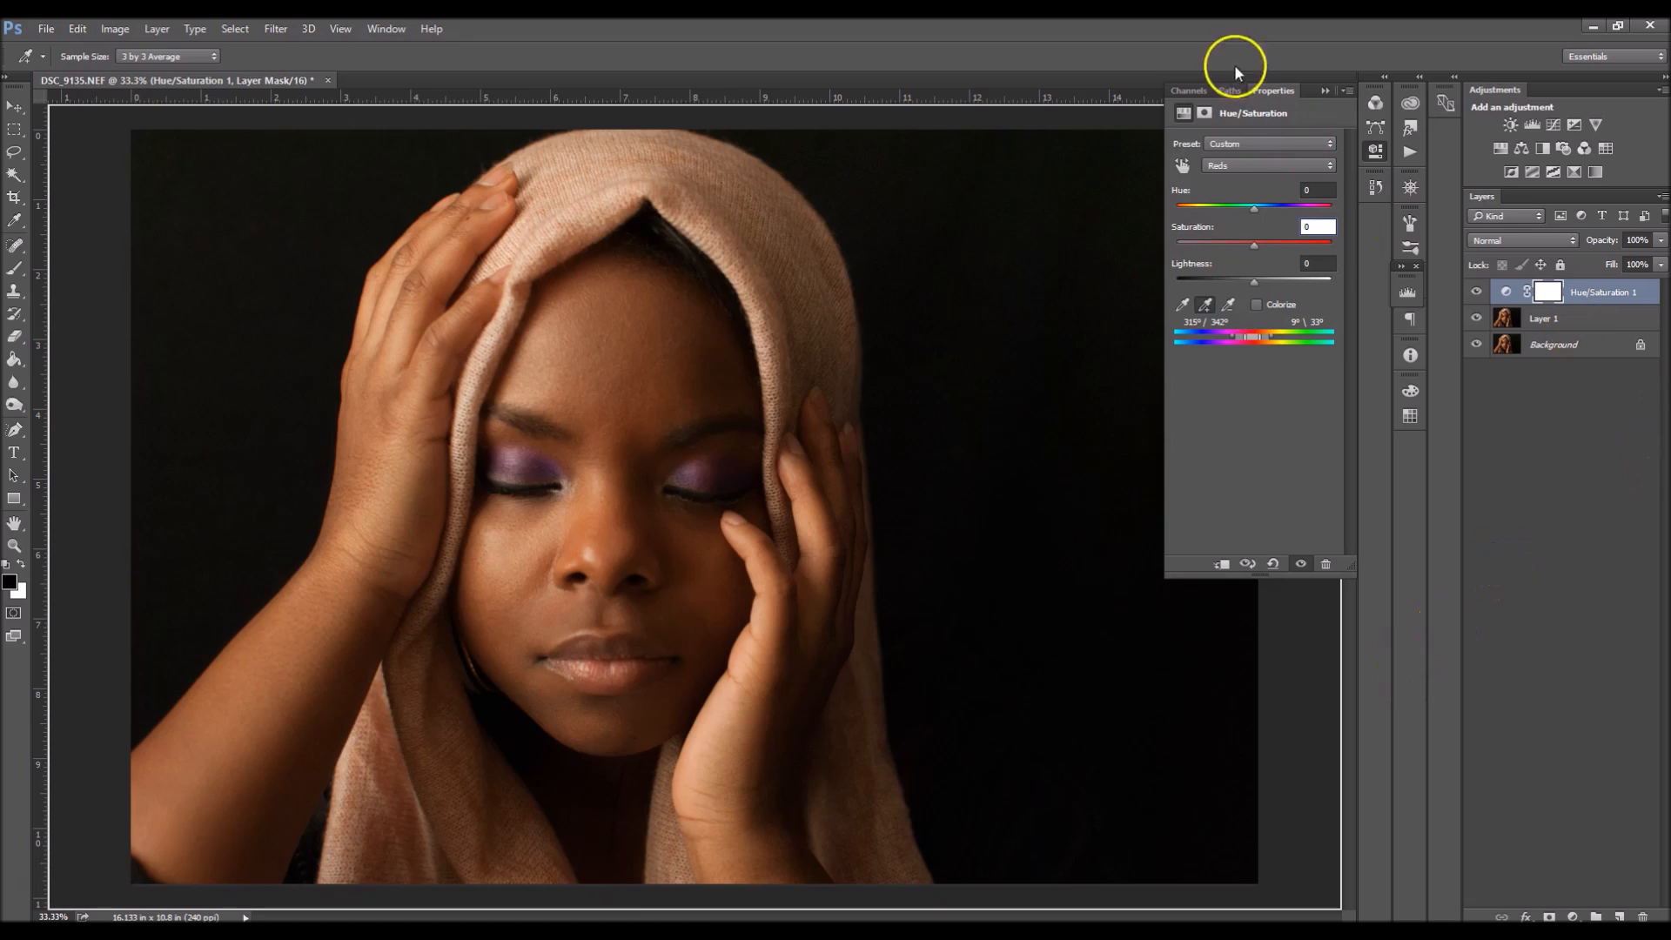
Add another headscarf sample to the Reds and set hue to -136, saturation to -65 and lightness to +8.
{"action": "left_click_drag", "start_coordinate": [1248, 211], "coordinate": [1218, 229]}
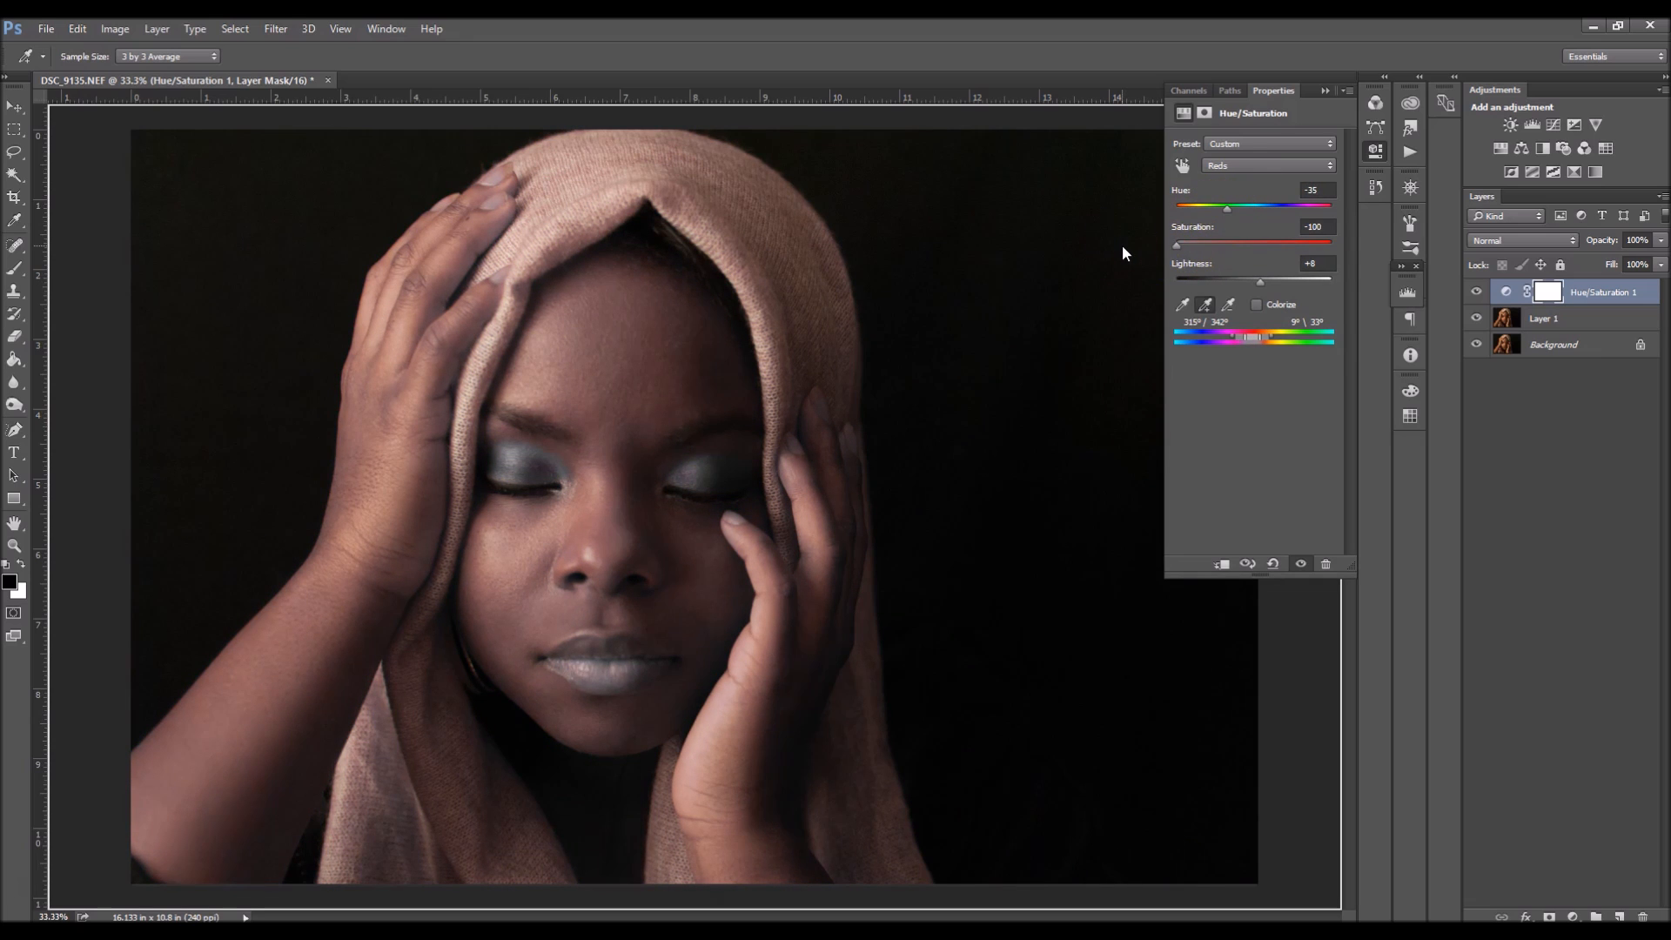
{"action": "left_click", "coordinate": [881, 241]}
{"action": "left_click_drag", "start_coordinate": [1177, 245], "coordinate": [1193, 211]}
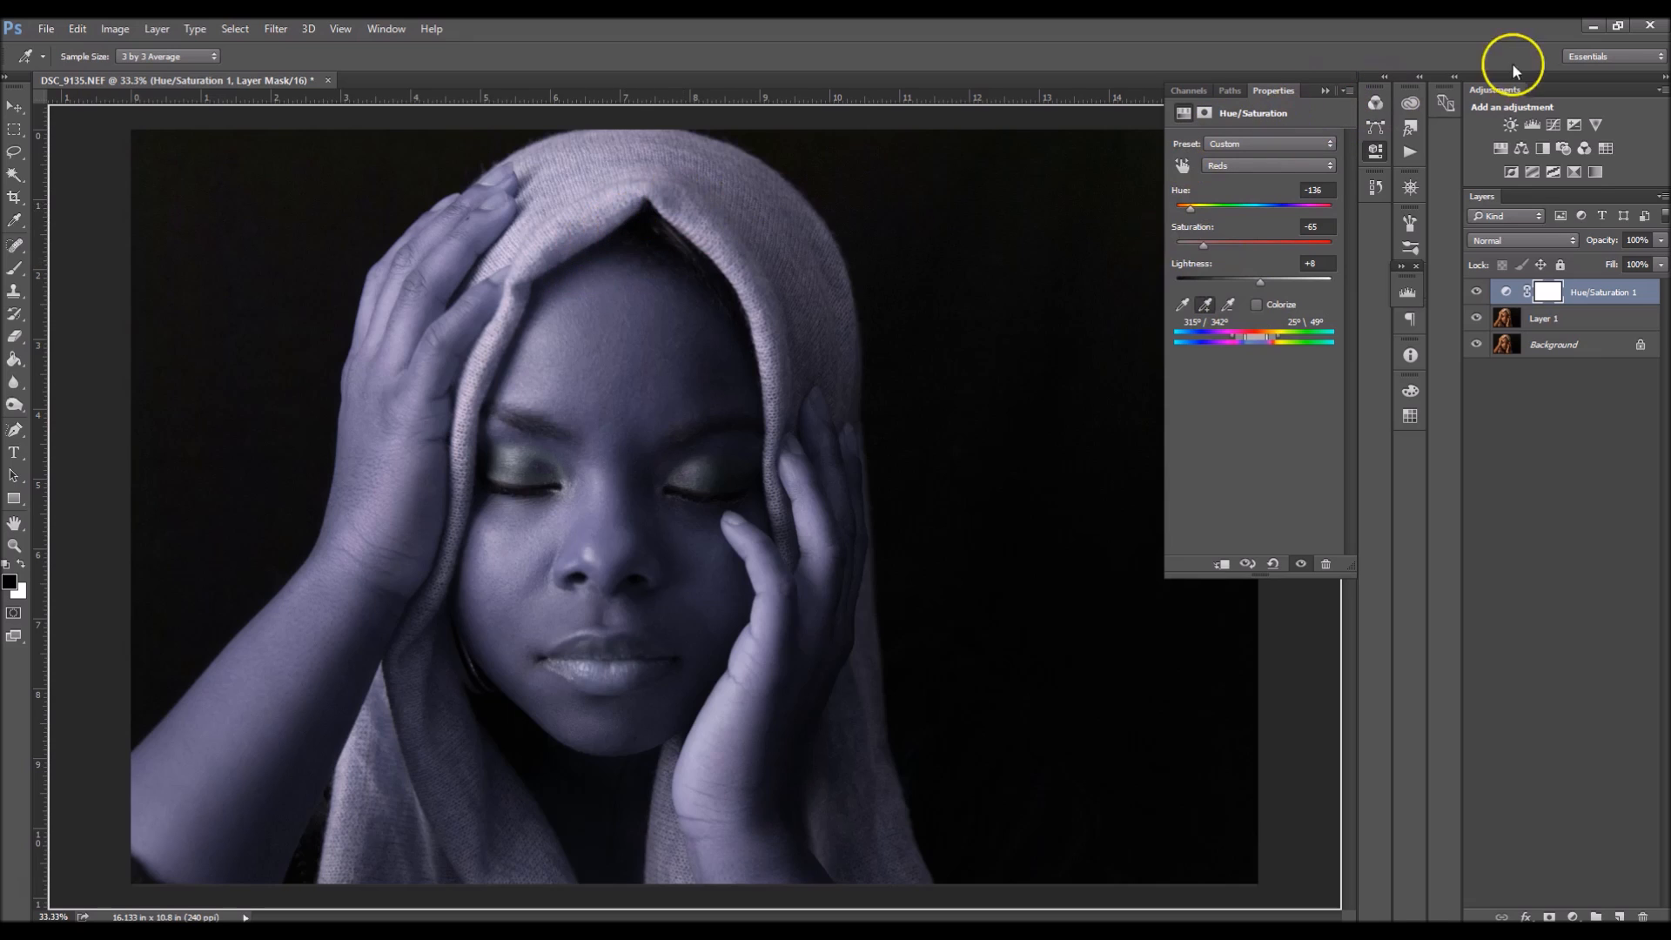
{"action": "left_click", "coordinate": [1325, 91]}
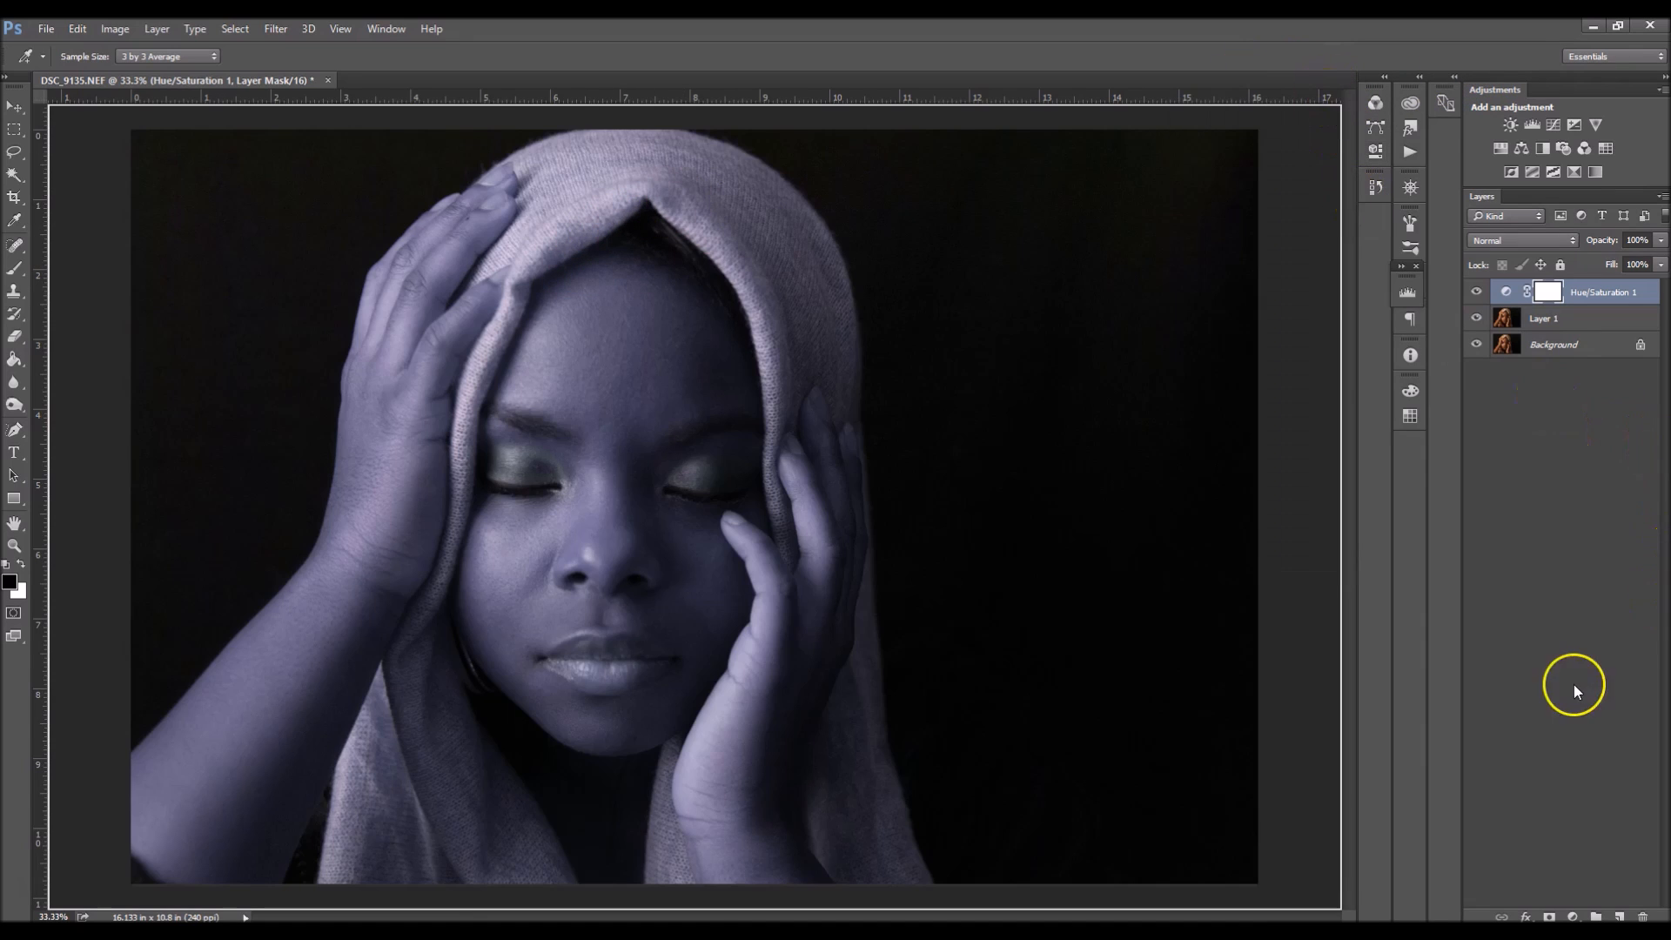
Invert the Hue/Saturation mask to black and set the brush to 100% opacity and 100% flow.
{"action": "left_click", "coordinate": [1547, 294]}
{"action": "key", "text": "ctrl+i"}
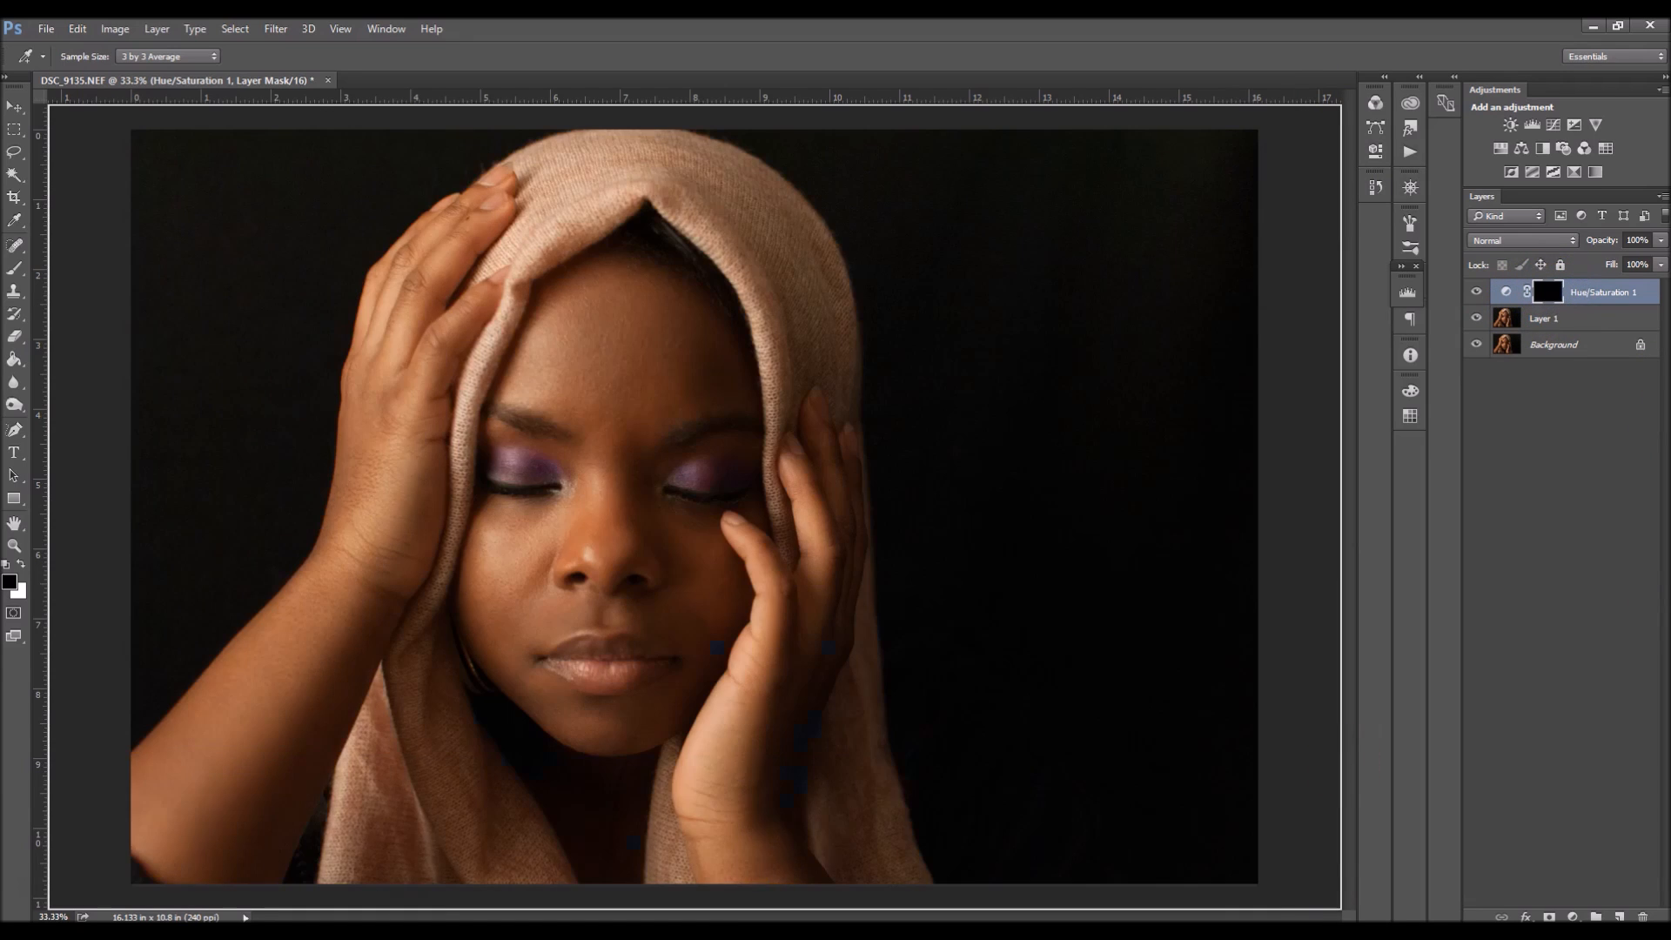
{"action": "key", "text": "b"}
{"action": "left_click", "coordinate": [717, 206]}
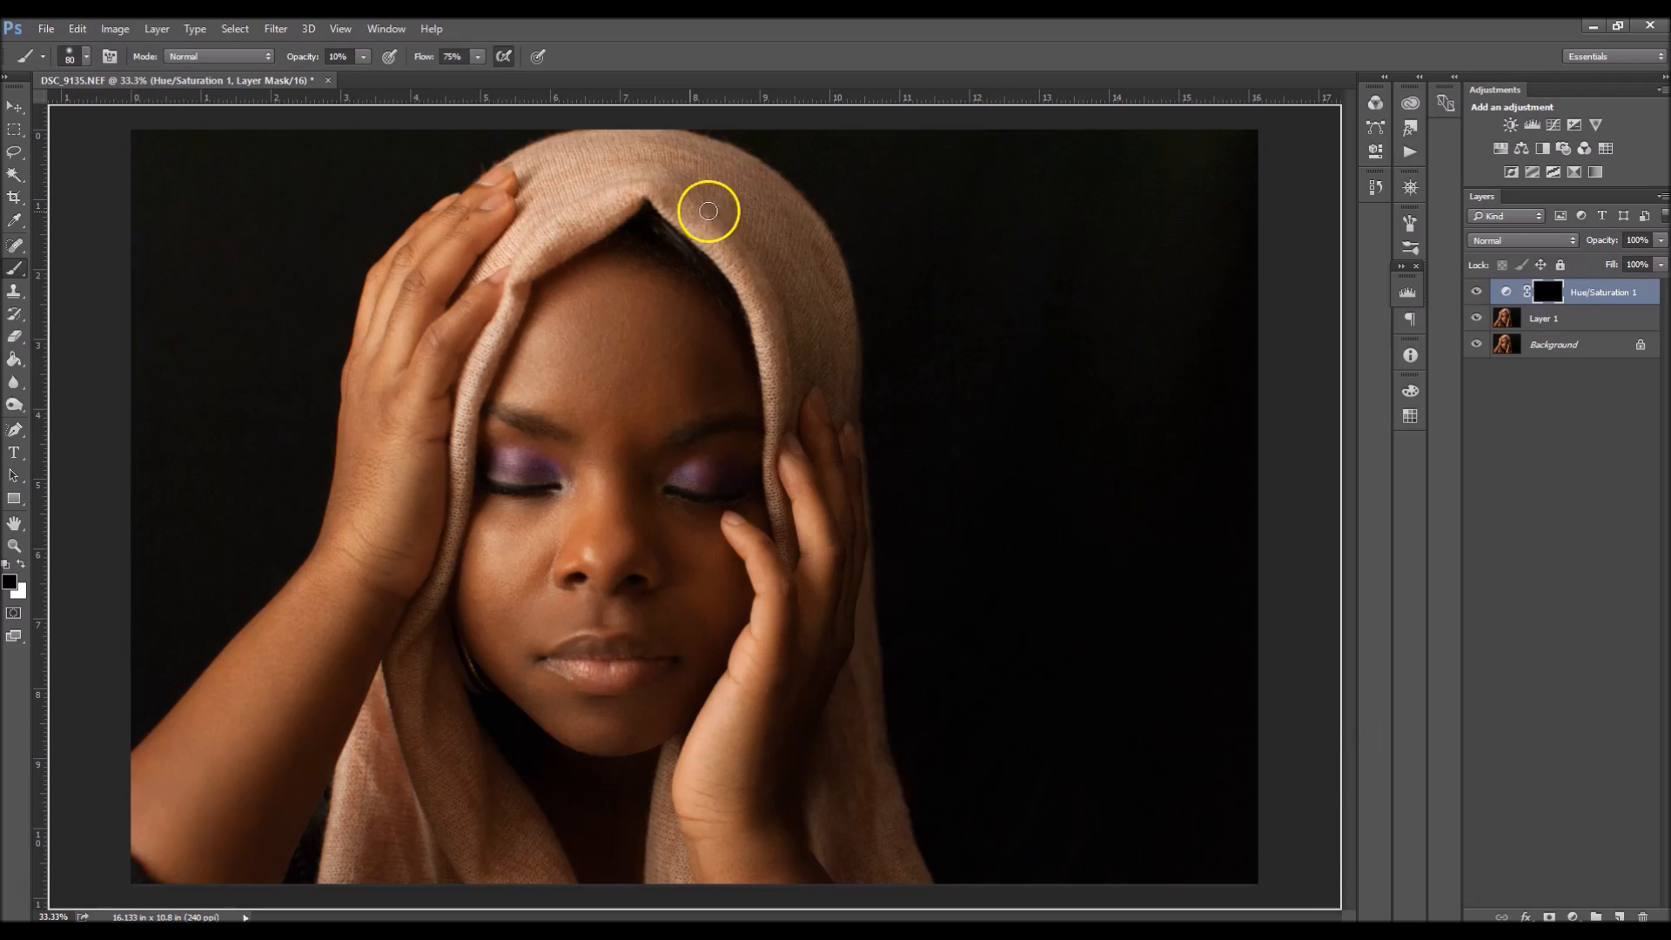
{"action": "left_click_drag", "start_coordinate": [364, 55], "coordinate": [572, 71]}
{"action": "left_click", "coordinate": [477, 56]}
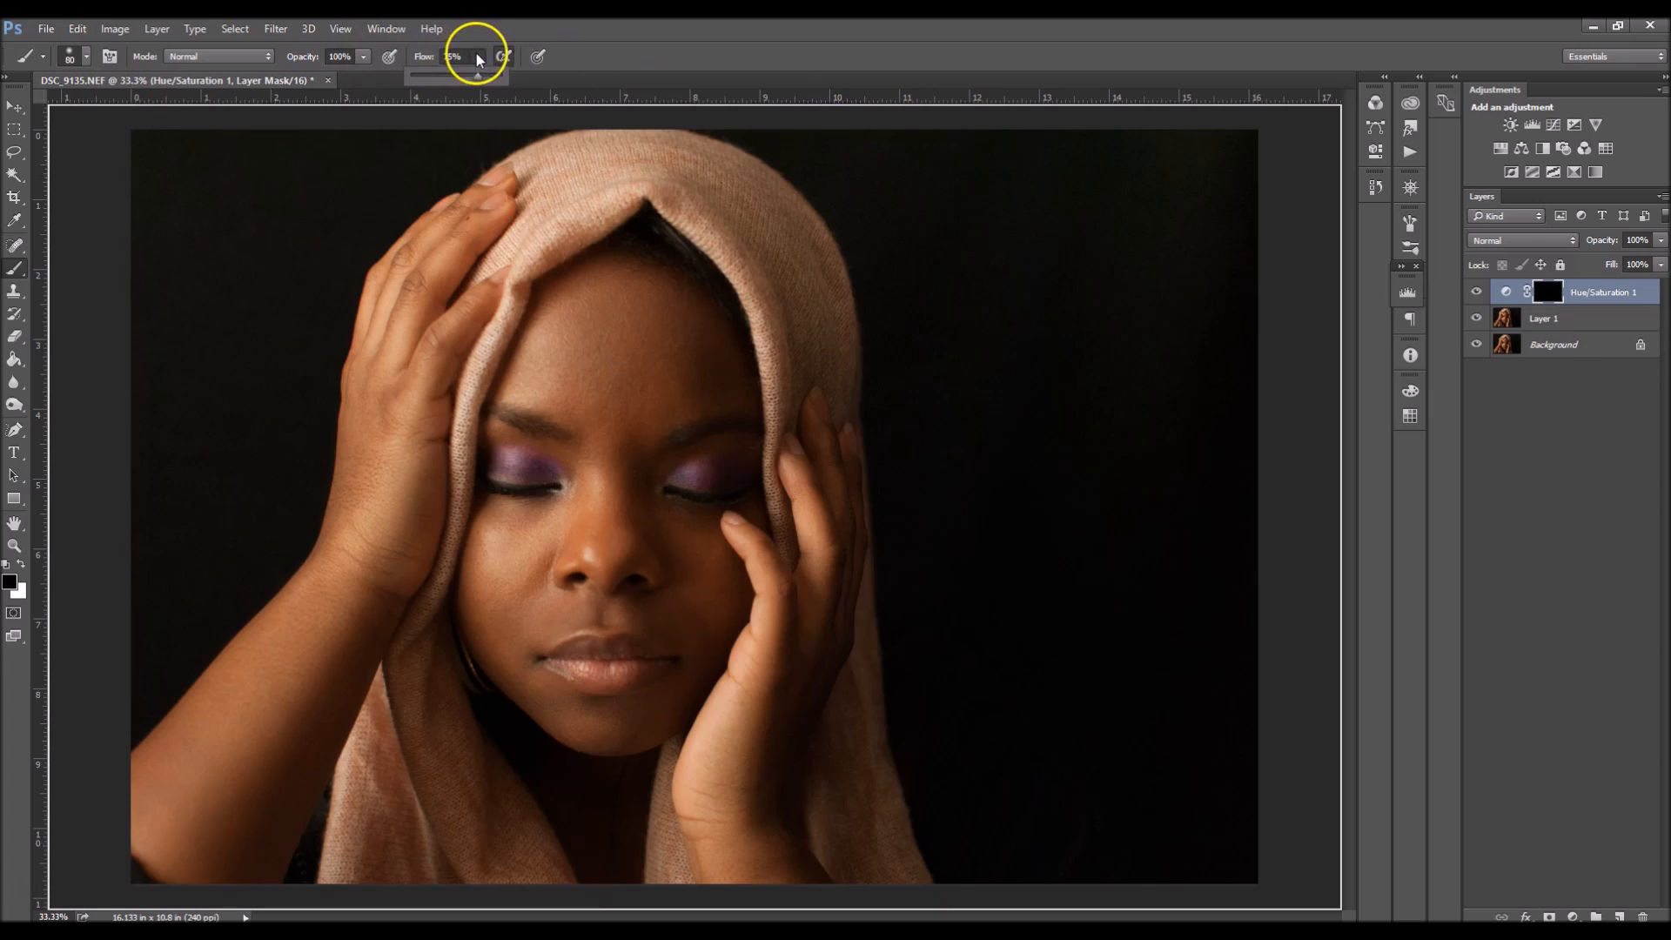
{"action": "left_click_drag", "start_coordinate": [478, 75], "coordinate": [608, 82]}
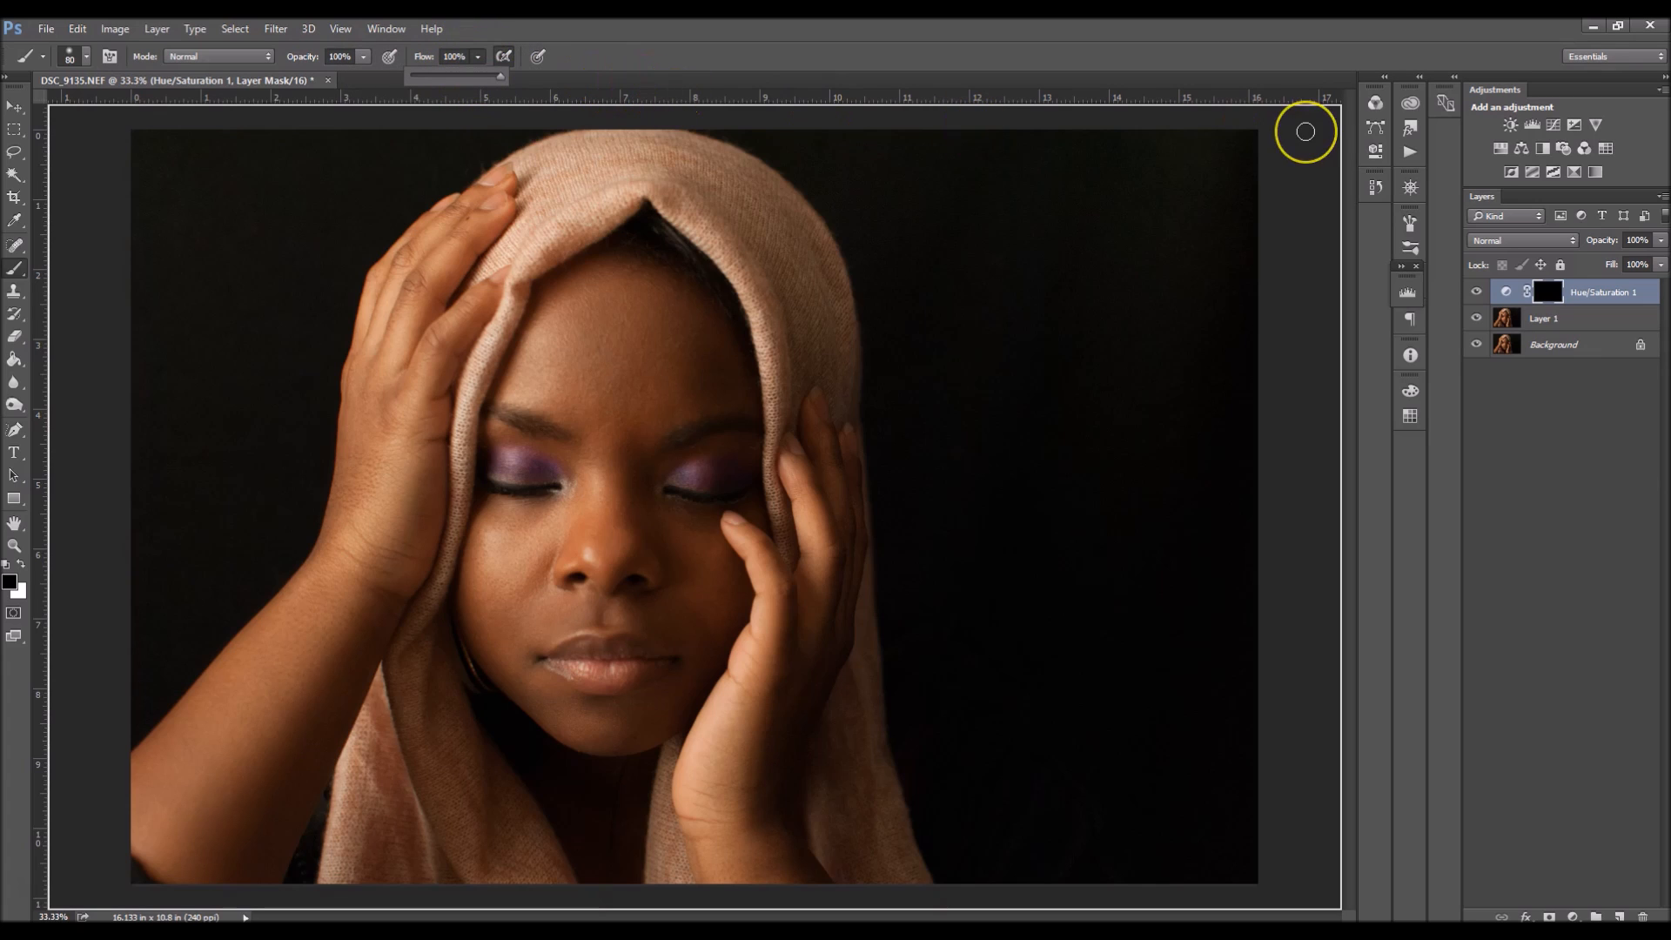
{"action": "left_click", "coordinate": [1305, 131]}
Paint white on the mask over the crown and far side of the headscarf with a size 250 brush.
{"action": "key", "text": "ctrl+plus"}
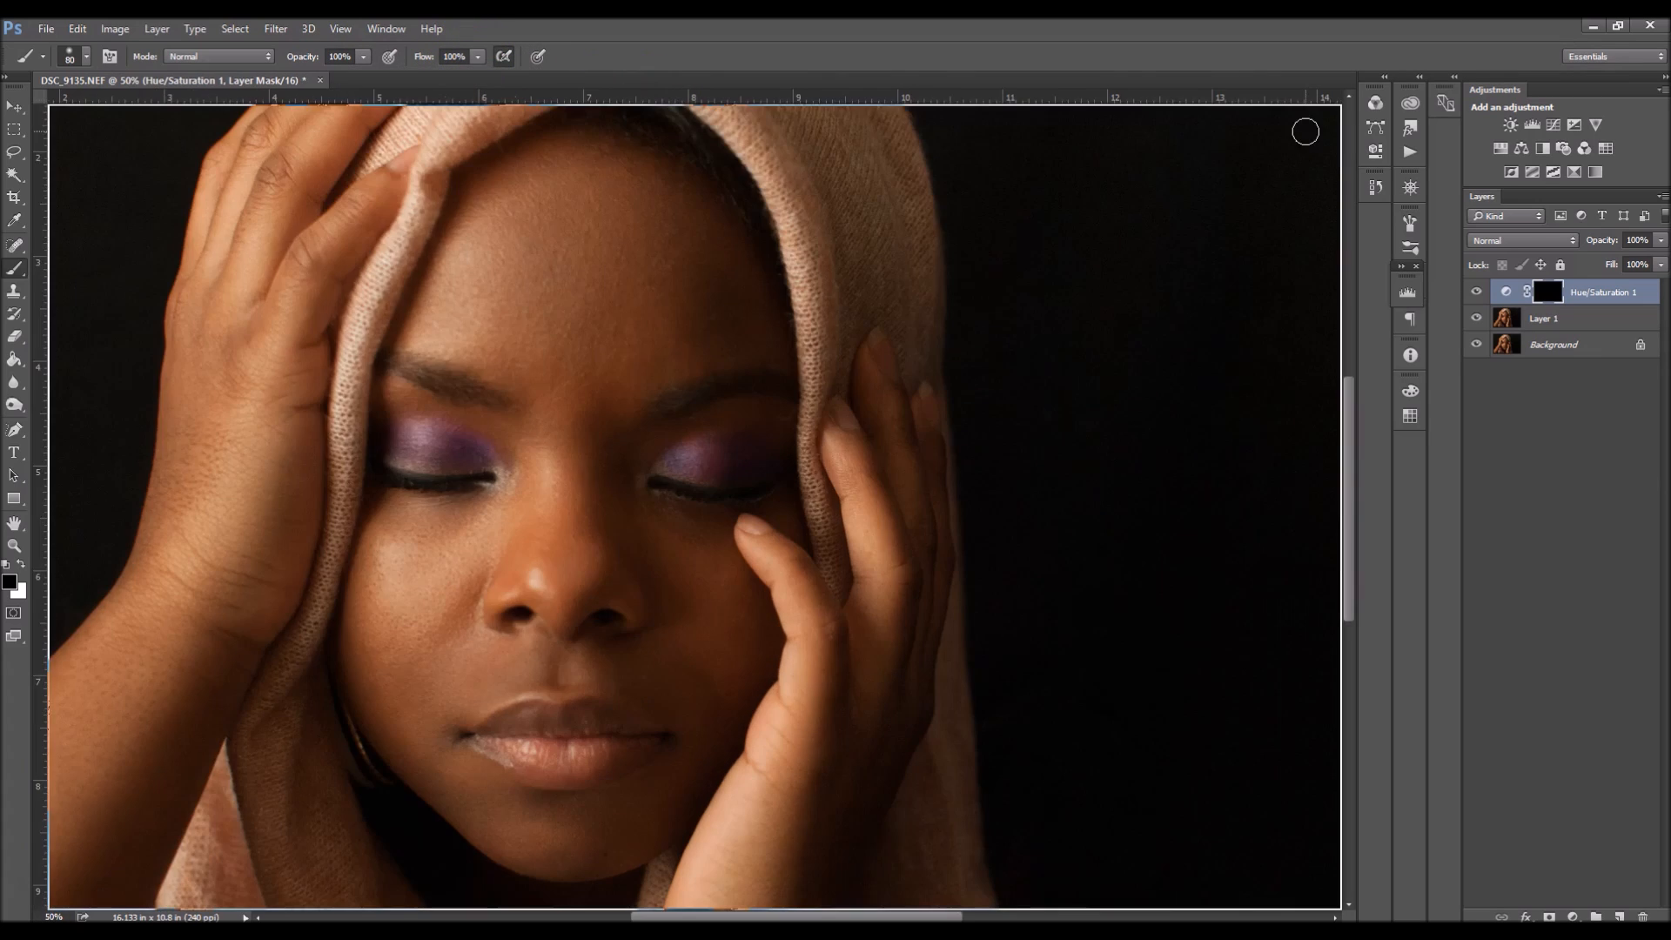
{"action": "left_click_drag", "start_coordinate": [827, 213], "coordinate": [873, 426]}
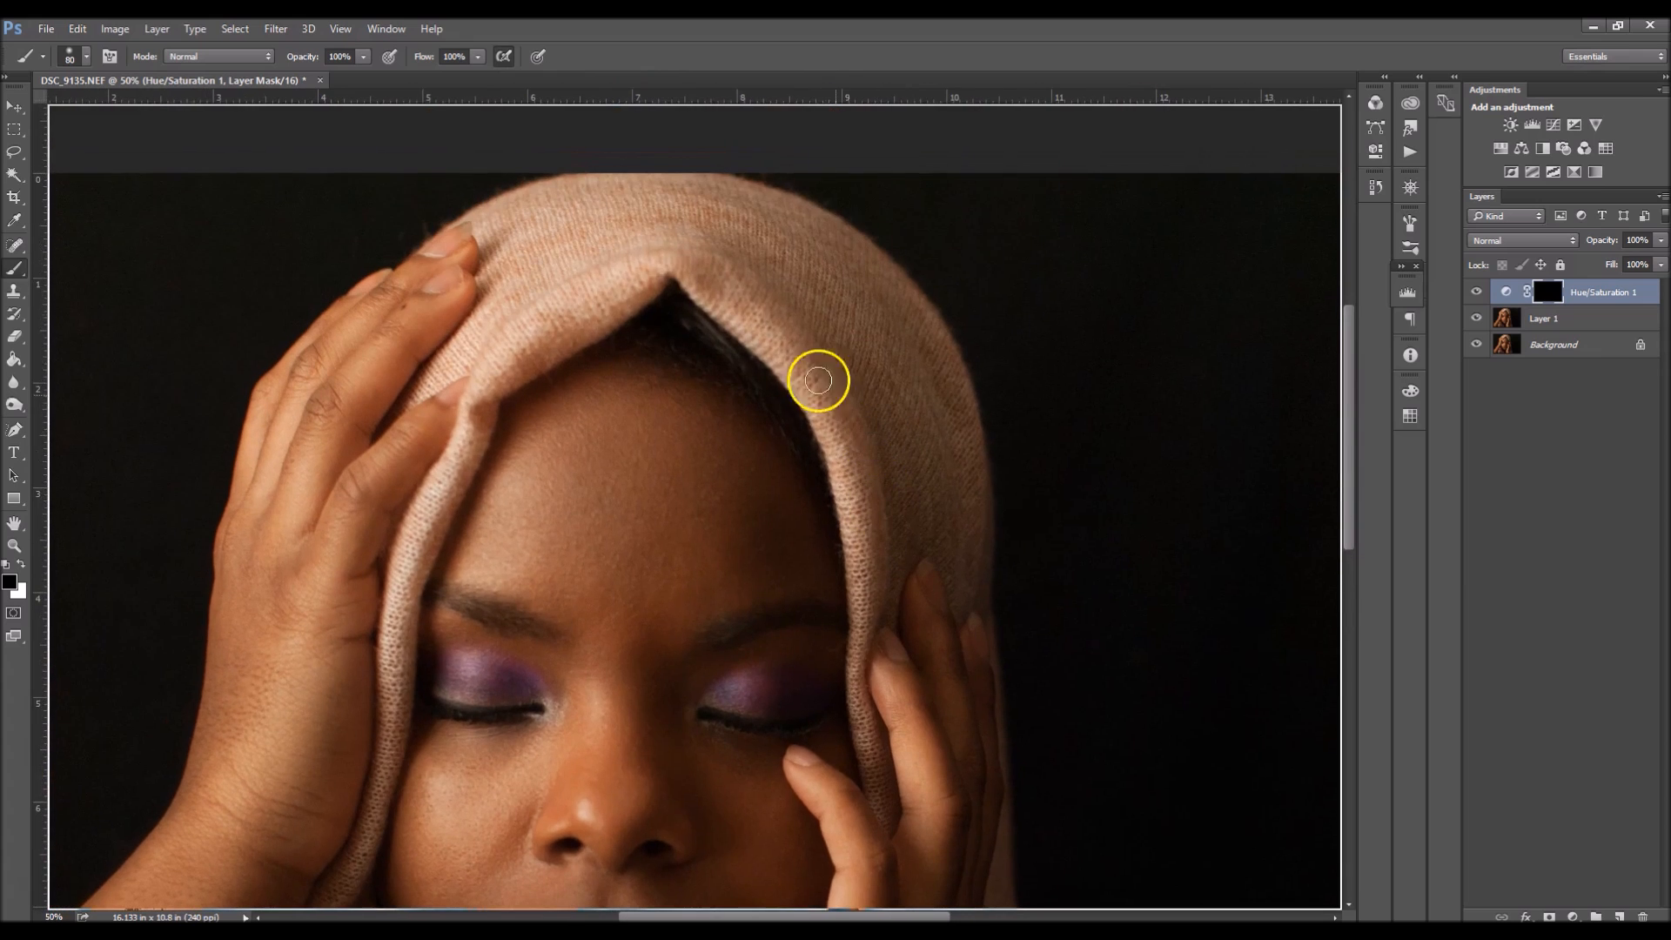
{"action": "key", "text": "bracketright"}
{"action": "key", "text": "bracketright"}
{"action": "key", "text": "bracketright"}
{"action": "key", "text": "bracketright"}
{"action": "key", "text": "bracketright"}
{"action": "key", "text": "bracketright"}
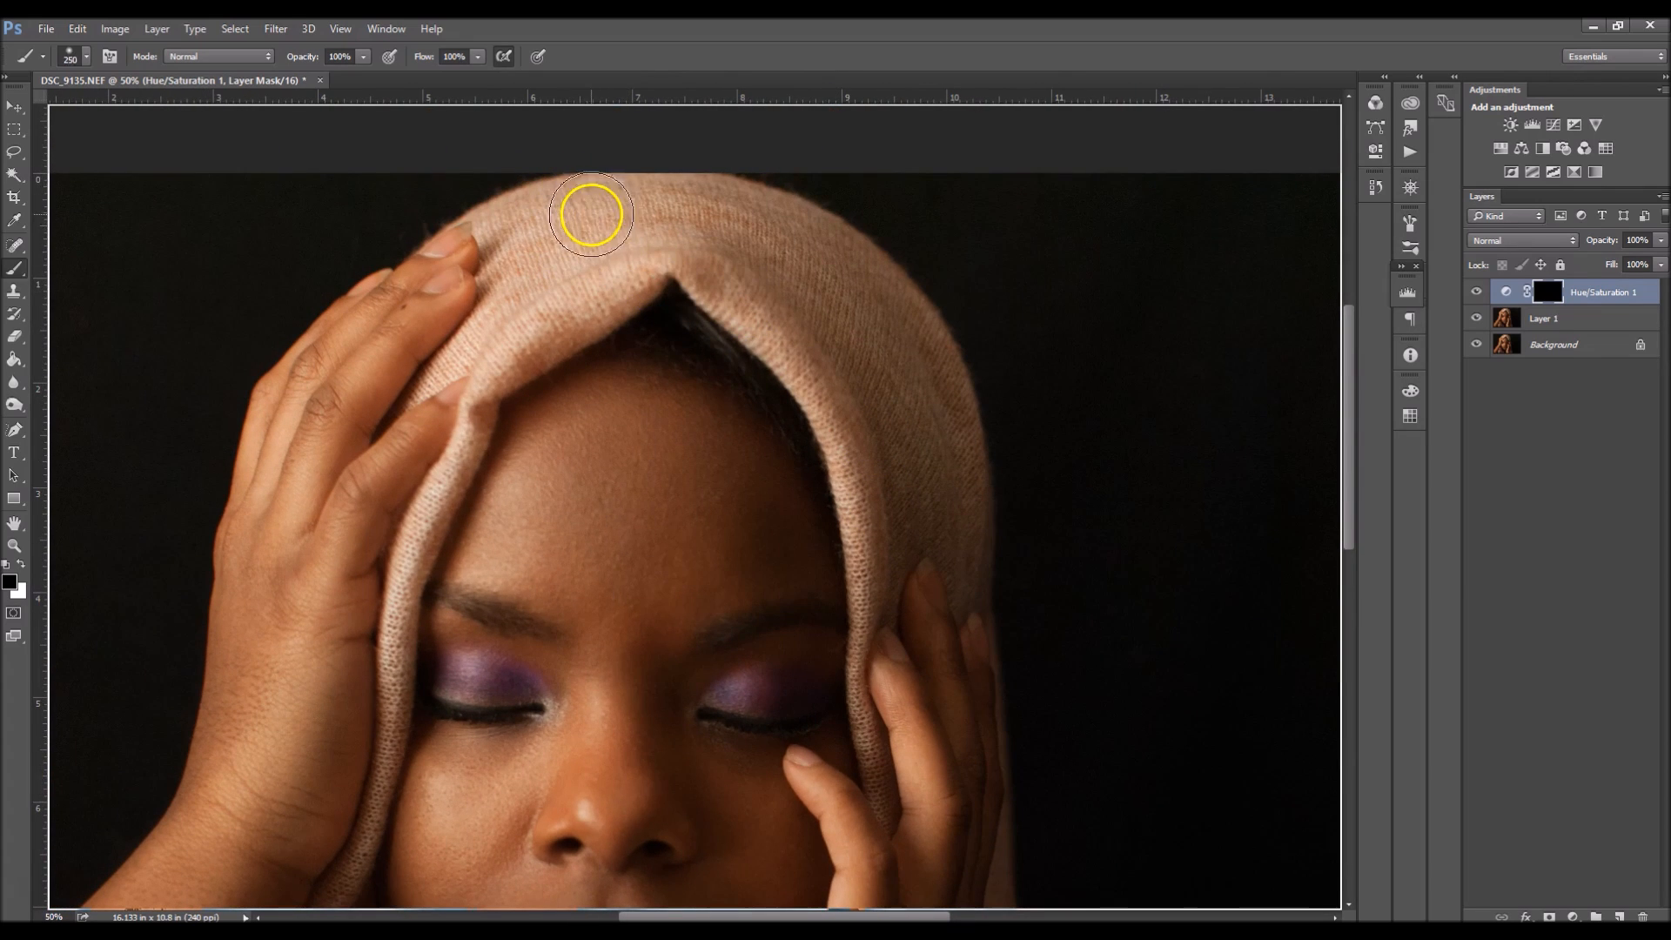
{"action": "key", "text": "x"}
{"action": "mouse_move", "coordinate": [622, 205]}
{"action": "left_mouse_down"}
{"action": "mouse_move", "coordinate": [793, 236]}
{"action": "mouse_move", "coordinate": [942, 407]}
{"action": "mouse_move", "coordinate": [599, 178]}
{"action": "mouse_move", "coordinate": [961, 498]}
{"action": "left_mouse_up"}
{"action": "key", "text": "ctrl+plus"}
{"action": "key", "text": "ctrl+minus"}
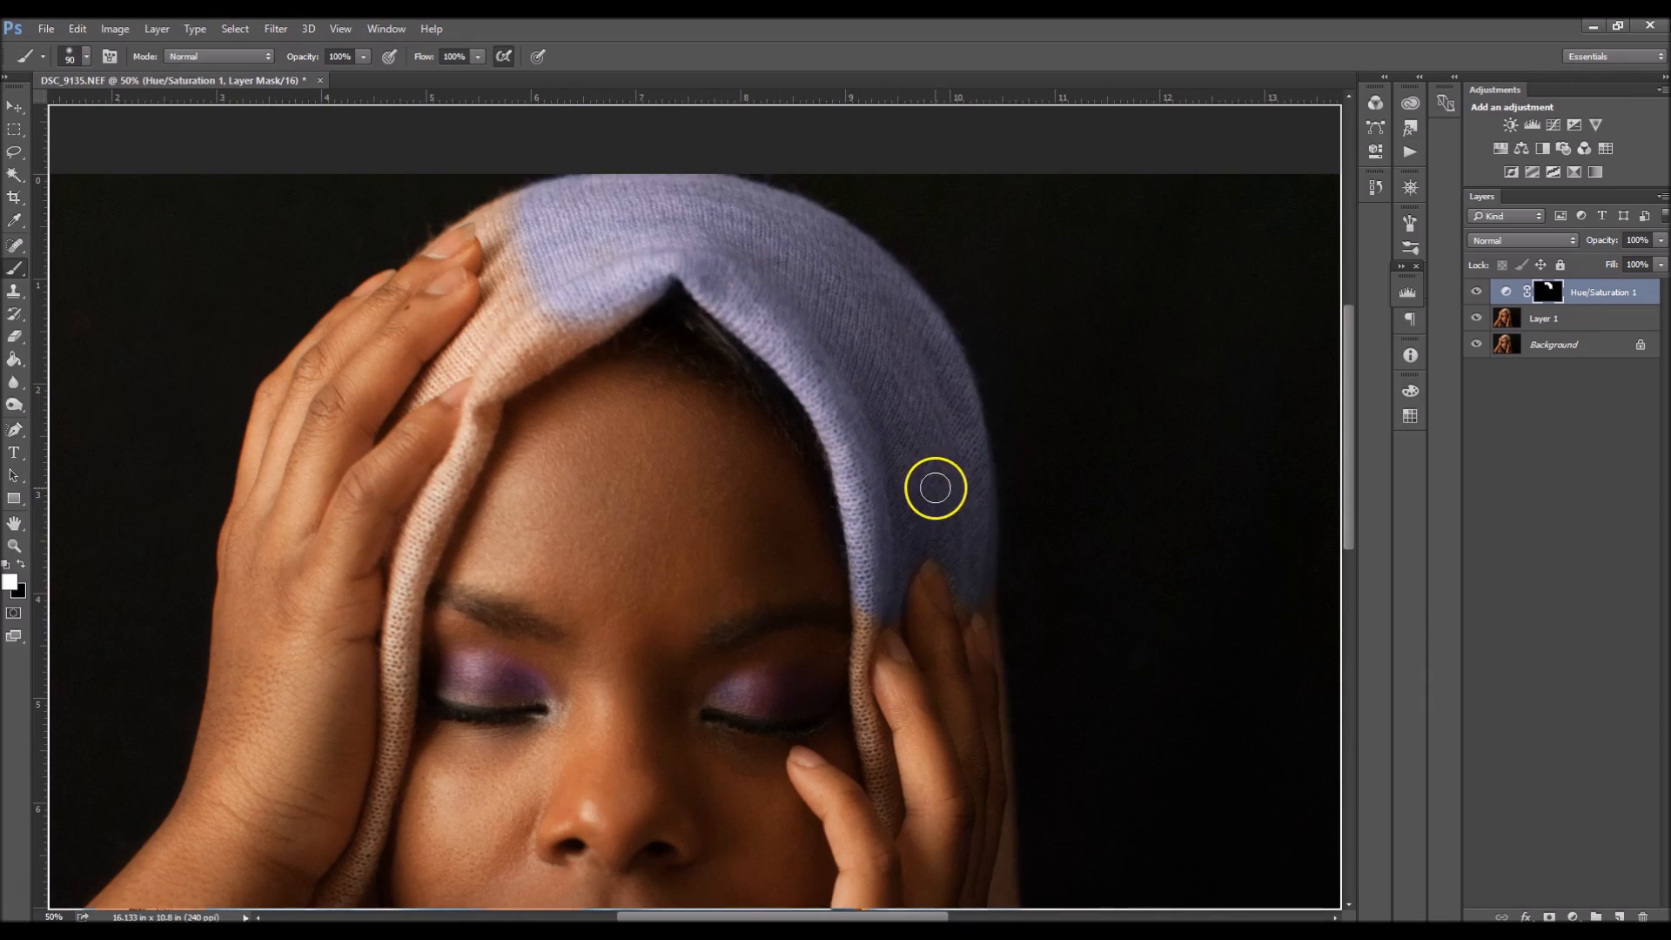
Paint the colour shift onto the scarf behind the cheek-side hand with smaller brushes, undoing the stray stroke by the fingers.
{"action": "key", "text": "ctrl+minus"}
{"action": "left_click_drag", "start_coordinate": [892, 855], "coordinate": [880, 800]}
{"action": "key", "text": "bracketleft"}
{"action": "key", "text": "bracketleft"}
{"action": "key", "text": "bracketleft"}
{"action": "mouse_move", "coordinate": [881, 800]}
{"action": "left_mouse_down"}
{"action": "mouse_move", "coordinate": [854, 802]}
{"action": "mouse_move", "coordinate": [836, 697]}
{"action": "mouse_move", "coordinate": [853, 693]}
{"action": "left_mouse_up"}
{"action": "key", "text": "ctrl+plus"}
{"action": "left_click_drag", "start_coordinate": [774, 598], "coordinate": [696, 490]}
{"action": "key", "text": "bracketleft"}
{"action": "left_click_drag", "start_coordinate": [865, 641], "coordinate": [869, 567]}
{"action": "key", "text": "bracketleft"}
{"action": "key", "text": "bracketleft"}
{"action": "key", "text": "bracketleft"}
{"action": "key", "text": "bracketleft"}
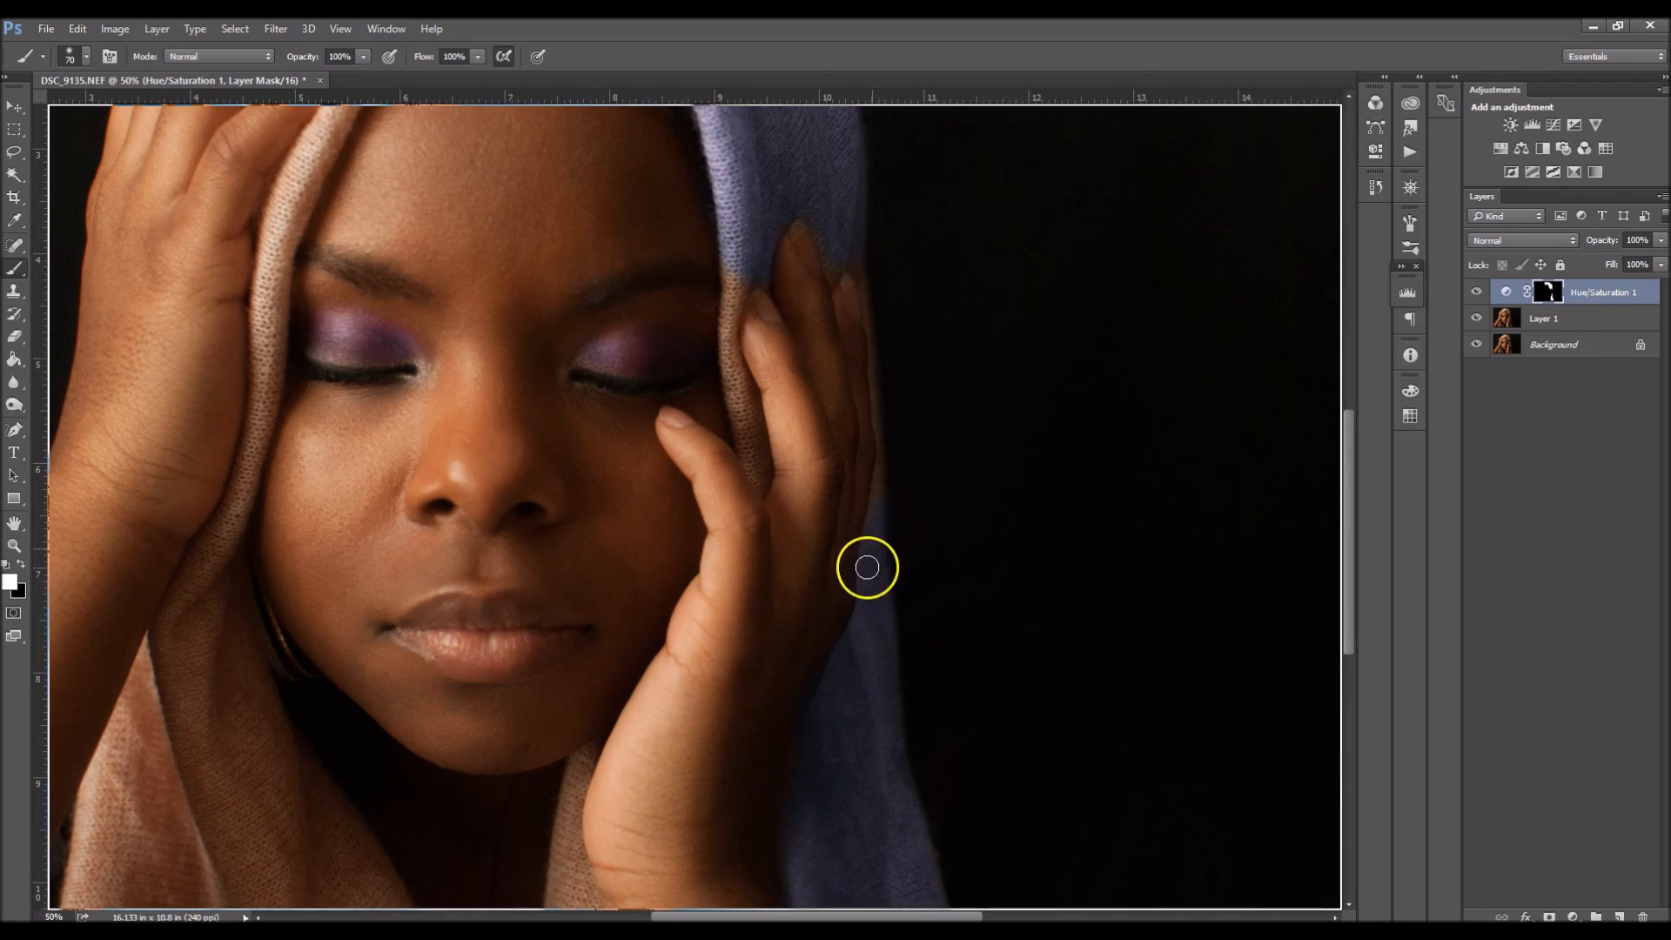
{"action": "left_click_drag", "start_coordinate": [826, 217], "coordinate": [818, 295]}
{"action": "key", "text": "ctrl+z"}
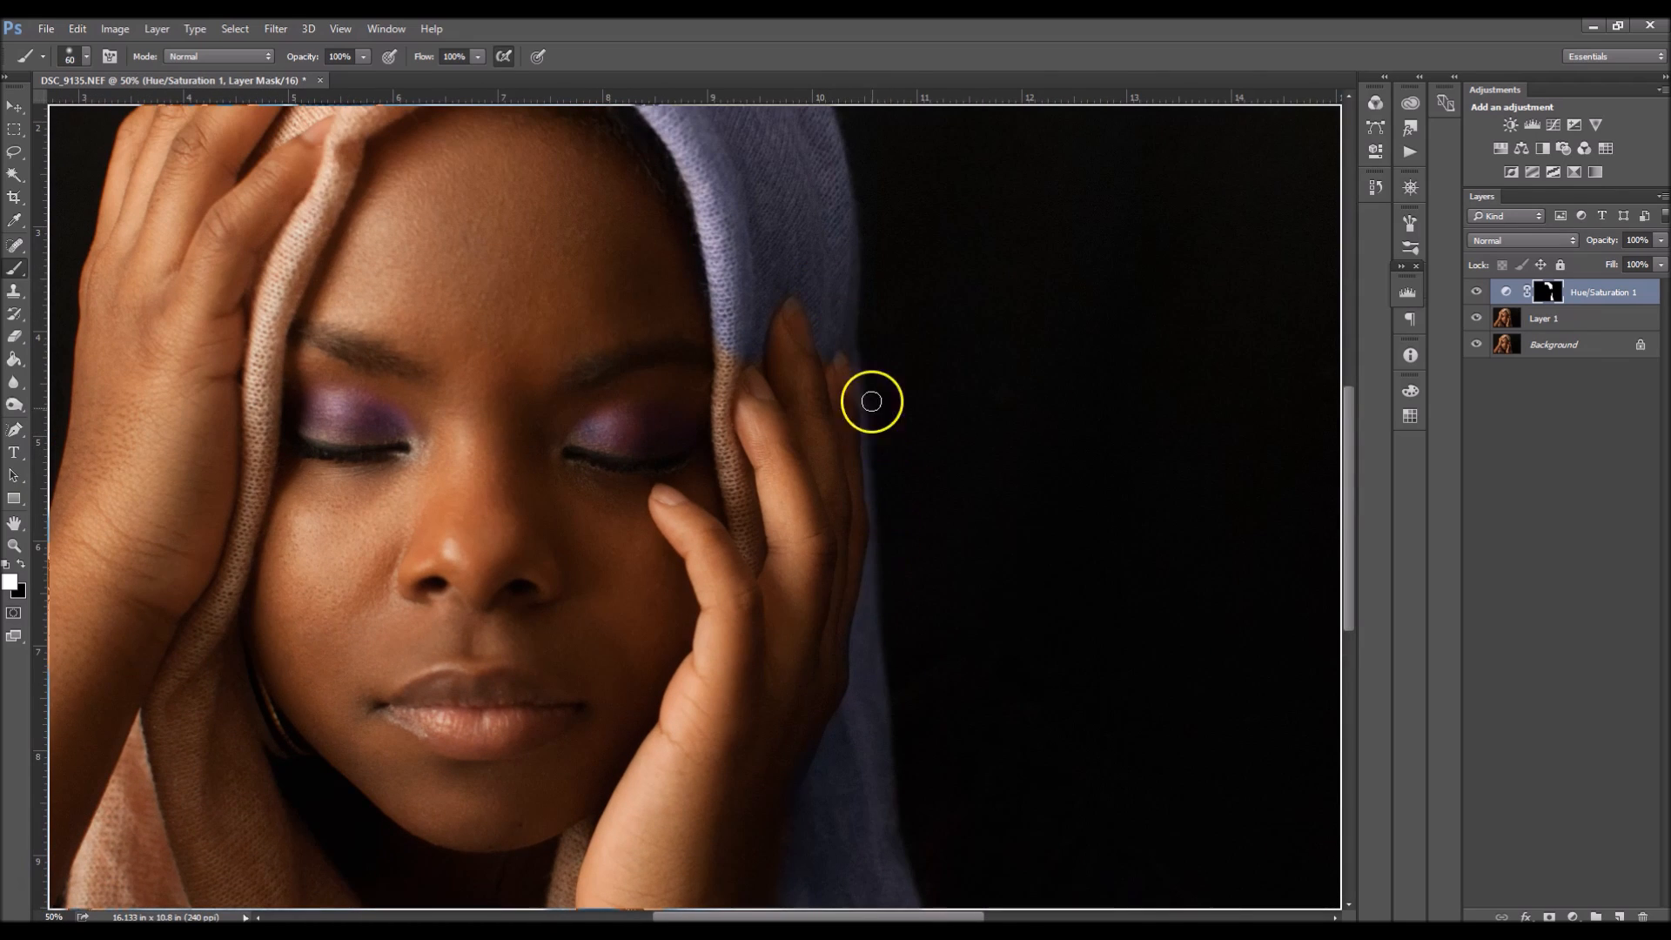
Paint the narrow scarf edge between the face and the cheek-side fingers with a brush of about size 25.
{"action": "key", "text": "ctrl+plus"}
{"action": "key", "text": "bracketleft"}
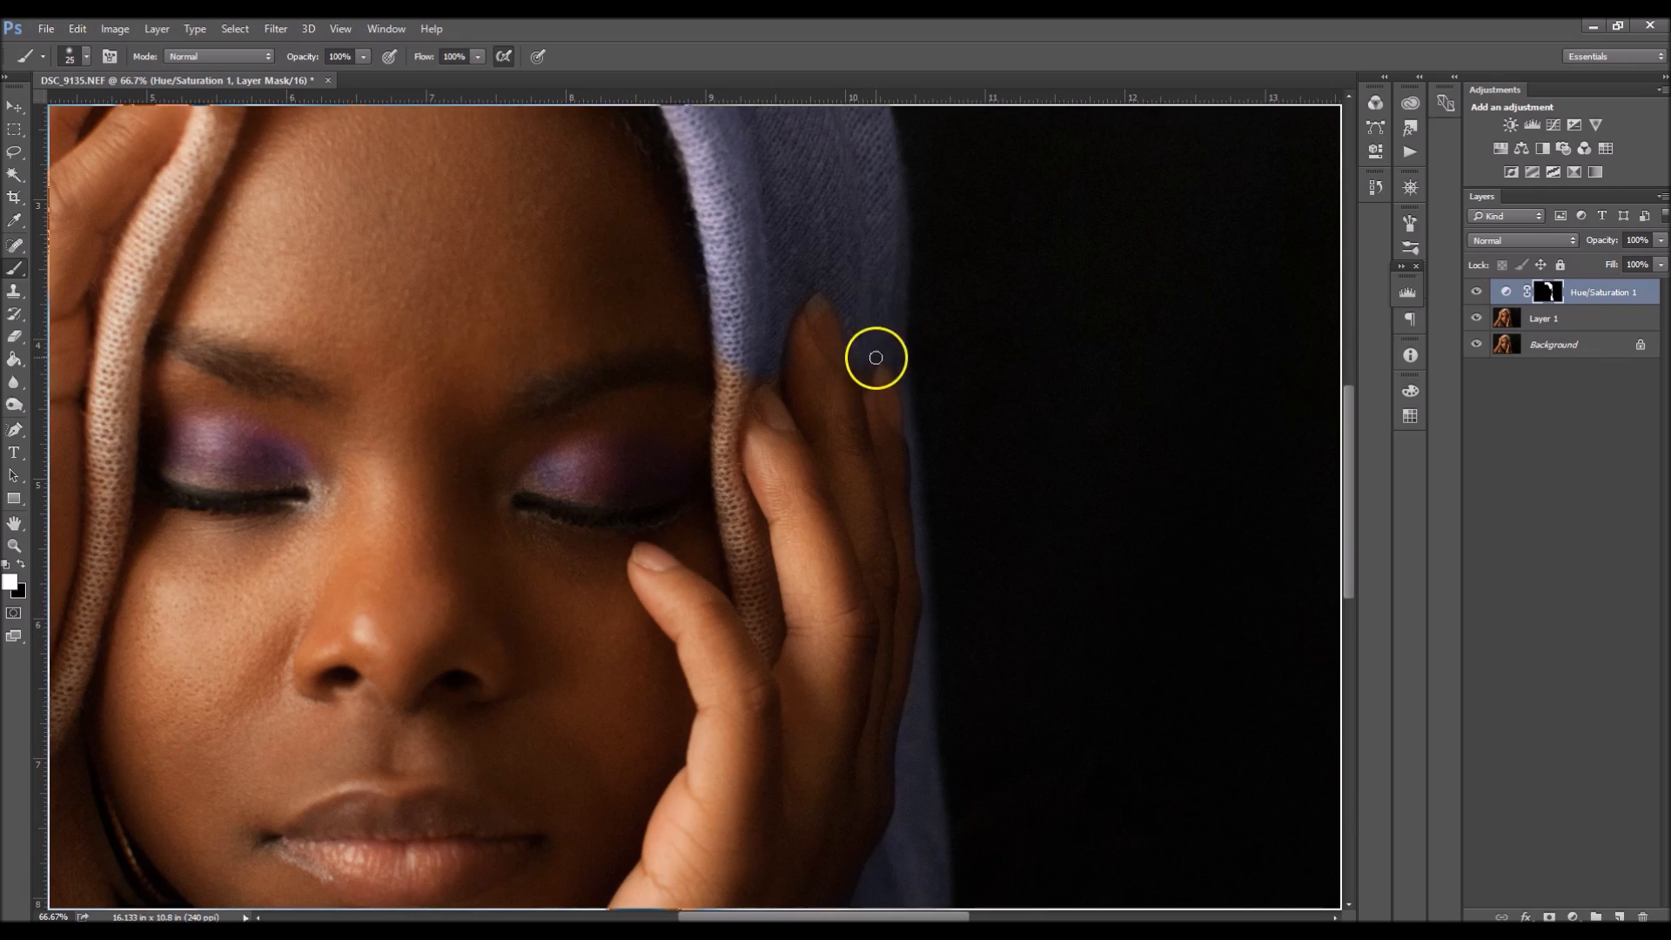
{"action": "mouse_move", "coordinate": [736, 366]}
{"action": "left_mouse_down"}
{"action": "mouse_move", "coordinate": [721, 407]}
{"action": "mouse_move", "coordinate": [771, 645]}
{"action": "mouse_move", "coordinate": [753, 572]}
{"action": "left_mouse_up"}
{"action": "key", "text": "x"}
{"action": "key", "text": "x"}
{"action": "key", "text": "bracketleft"}
{"action": "key", "text": "bracketleft"}
{"action": "key", "text": "bracketleft"}
{"action": "left_click_drag", "start_coordinate": [723, 490], "coordinate": [931, 905]}
Paint the scarf around the raised hand's fingertips, cleaning the finger edges with a small black brush.
{"action": "key", "text": "x"}
{"action": "key", "text": "x"}
{"action": "key", "text": "bracketright"}
{"action": "key", "text": "bracketright"}
{"action": "key", "text": "bracketright"}
{"action": "key", "text": "bracketright"}
{"action": "mouse_move", "coordinate": [499, 391]}
{"action": "left_mouse_down"}
{"action": "mouse_move", "coordinate": [429, 377]}
{"action": "mouse_move", "coordinate": [468, 276]}
{"action": "mouse_move", "coordinate": [443, 323]}
{"action": "left_mouse_up"}
{"action": "left_click_drag", "start_coordinate": [476, 466], "coordinate": [511, 379]}
{"action": "left_click_drag", "start_coordinate": [463, 435], "coordinate": [428, 532]}
{"action": "key", "text": "bracketleft"}
{"action": "key", "text": "bracketleft"}
{"action": "key", "text": "bracketleft"}
{"action": "key", "text": "bracketleft"}
{"action": "key", "text": "x"}
{"action": "left_click_drag", "start_coordinate": [391, 385], "coordinate": [315, 458]}
{"action": "key", "text": "x"}
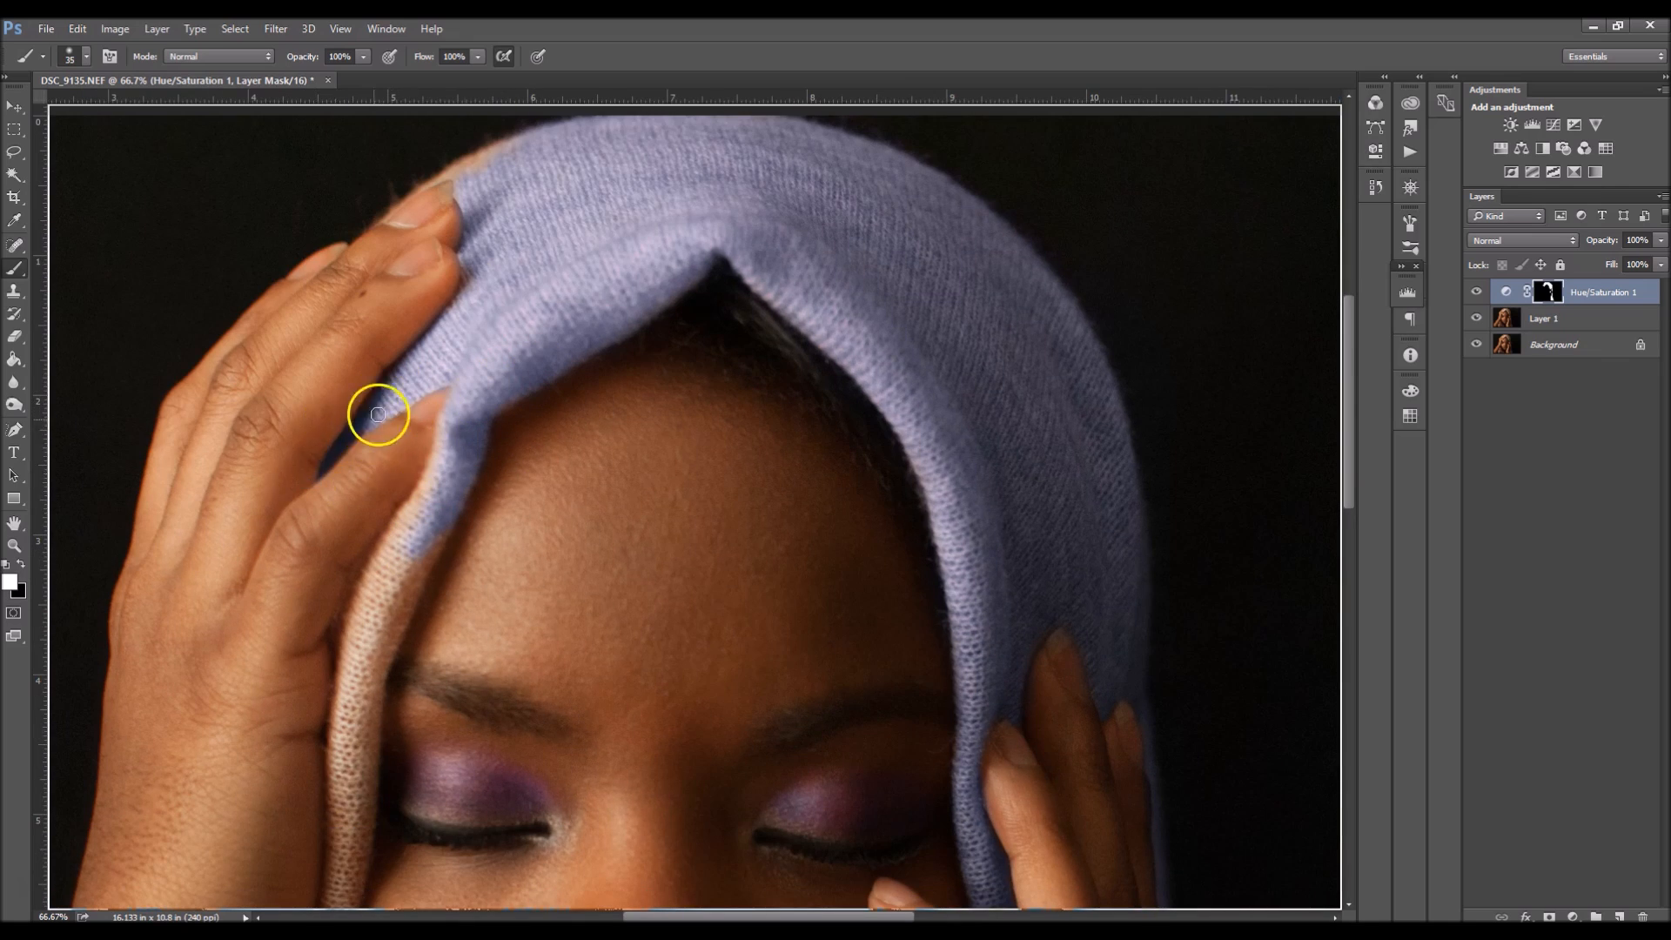
Extend the mask along the scarf fold between the raised hand and the forehead, correcting spill with black.
{"action": "key", "text": "ctrl+minus"}
{"action": "key", "text": "ctrl+minus"}
{"action": "key", "text": "ctrl+plus"}
{"action": "key", "text": "ctrl+plus"}
{"action": "left_click_drag", "start_coordinate": [477, 223], "coordinate": [645, 489]}
{"action": "key", "text": "ctrl+plus"}
{"action": "left_click_drag", "start_coordinate": [352, 358], "coordinate": [685, 345]}
{"action": "mouse_move", "coordinate": [685, 348]}
{"action": "left_mouse_down"}
{"action": "mouse_move", "coordinate": [610, 564]}
{"action": "mouse_move", "coordinate": [663, 400]}
{"action": "left_mouse_up"}
{"action": "key", "text": "x"}
{"action": "left_click_drag", "start_coordinate": [814, 456], "coordinate": [795, 167]}
{"action": "key", "text": "x"}
Paint white down the scarf edge beside the cheek and onto the fold below the raised arm.
{"action": "key", "text": "bracketright"}
{"action": "mouse_move", "coordinate": [525, 436]}
{"action": "left_mouse_down"}
{"action": "mouse_move", "coordinate": [536, 567]}
{"action": "mouse_move", "coordinate": [578, 529]}
{"action": "left_mouse_up"}
{"action": "left_click_drag", "start_coordinate": [578, 532], "coordinate": [601, 265]}
{"action": "key", "text": "bracketright"}
{"action": "mouse_move", "coordinate": [561, 318]}
{"action": "left_mouse_down"}
{"action": "mouse_move", "coordinate": [584, 312]}
{"action": "mouse_move", "coordinate": [468, 652]}
{"action": "mouse_move", "coordinate": [396, 783]}
{"action": "left_mouse_up"}
{"action": "mouse_move", "coordinate": [396, 813]}
{"action": "left_mouse_down"}
{"action": "mouse_move", "coordinate": [441, 556]}
{"action": "mouse_move", "coordinate": [537, 436]}
{"action": "mouse_move", "coordinate": [526, 653]}
{"action": "left_mouse_up"}
{"action": "left_click_drag", "start_coordinate": [527, 653], "coordinate": [492, 406]}
{"action": "left_click_drag", "start_coordinate": [406, 436], "coordinate": [618, 500]}
{"action": "left_click_drag", "start_coordinate": [618, 501], "coordinate": [517, 320]}
Paint the wide lower drape below the raised arm with a size 175 white brush.
{"action": "key", "text": "bracketright"}
{"action": "key", "text": "bracketright"}
{"action": "key", "text": "bracketright"}
{"action": "key", "text": "bracketright"}
{"action": "key", "text": "bracketright"}
{"action": "key", "text": "bracketright"}
{"action": "key", "text": "bracketright"}
{"action": "key", "text": "bracketright"}
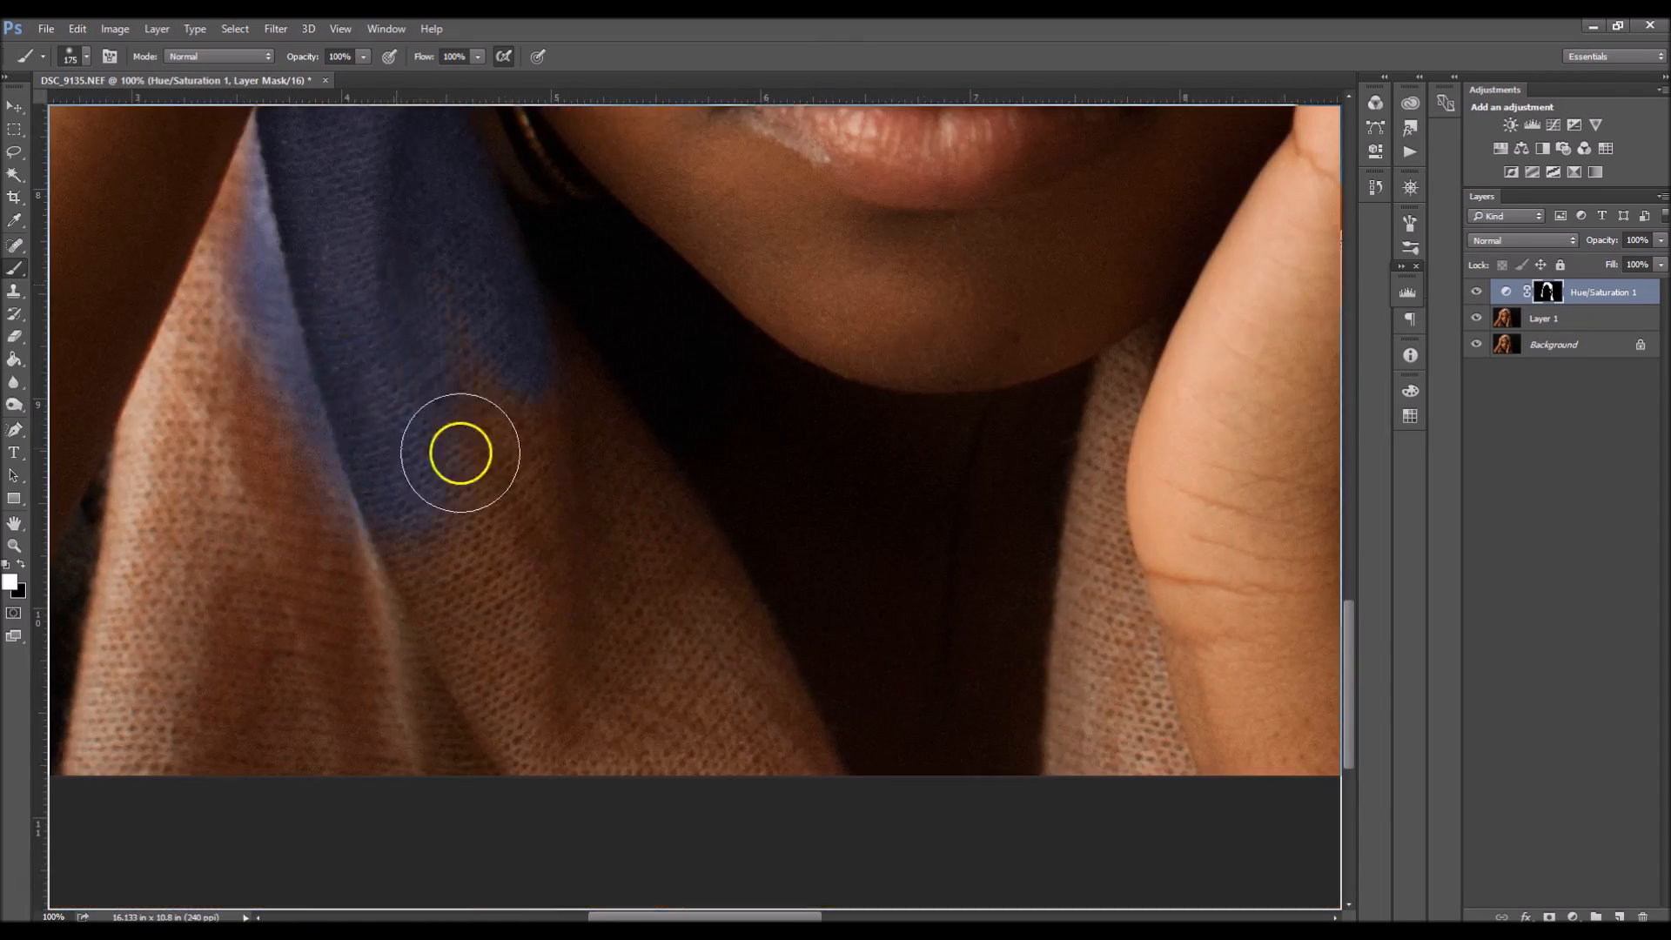
{"action": "left_click_drag", "start_coordinate": [350, 302], "coordinate": [194, 700]}
{"action": "left_click_drag", "start_coordinate": [292, 442], "coordinate": [352, 554]}
Fill in the remaining edges of the lower drape with a smaller brush and clean spill along the raised arm with black.
{"action": "key", "text": "bracketleft"}
{"action": "key", "text": "bracketleft"}
{"action": "key", "text": "bracketleft"}
{"action": "key", "text": "bracketleft"}
{"action": "key", "text": "bracketleft"}
{"action": "left_click_drag", "start_coordinate": [330, 243], "coordinate": [201, 622]}
{"action": "left_click_drag", "start_coordinate": [609, 783], "coordinate": [503, 625]}
{"action": "mouse_move", "coordinate": [514, 635]}
{"action": "left_mouse_down"}
{"action": "mouse_move", "coordinate": [530, 709]}
{"action": "mouse_move", "coordinate": [662, 559]}
{"action": "mouse_move", "coordinate": [447, 422]}
{"action": "left_mouse_up"}
{"action": "left_click_drag", "start_coordinate": [447, 422], "coordinate": [623, 591]}
{"action": "key", "text": "x"}
{"action": "key", "text": "bracketleft"}
{"action": "left_click_drag", "start_coordinate": [317, 355], "coordinate": [214, 570]}
{"action": "left_click_drag", "start_coordinate": [879, 735], "coordinate": [974, 858]}
Paint the scarf strip between the neck and the wrist, cleaning the wrist edge with a size 30 black brush.
{"action": "key", "text": "x"}
{"action": "mouse_move", "coordinate": [1090, 302]}
{"action": "left_mouse_down"}
{"action": "mouse_move", "coordinate": [791, 906]}
{"action": "mouse_move", "coordinate": [516, 156]}
{"action": "left_mouse_up"}
{"action": "mouse_move", "coordinate": [640, 513]}
{"action": "left_mouse_down"}
{"action": "mouse_move", "coordinate": [701, 502]}
{"action": "mouse_move", "coordinate": [667, 348]}
{"action": "left_mouse_up"}
{"action": "mouse_move", "coordinate": [668, 300]}
{"action": "left_mouse_down"}
{"action": "mouse_move", "coordinate": [678, 582]}
{"action": "mouse_move", "coordinate": [679, 447]}
{"action": "mouse_move", "coordinate": [641, 634]}
{"action": "left_mouse_up"}
{"action": "key", "text": "x"}
{"action": "key", "text": "bracketleft"}
{"action": "mouse_move", "coordinate": [770, 717]}
{"action": "left_mouse_down"}
{"action": "mouse_move", "coordinate": [699, 660]}
{"action": "mouse_move", "coordinate": [661, 403]}
{"action": "mouse_move", "coordinate": [645, 661]}
{"action": "left_mouse_up"}
{"action": "key", "text": "x"}
{"action": "key", "text": "bracketleft"}
{"action": "key", "text": "bracketleft"}
{"action": "key", "text": "bracketleft"}
{"action": "key", "text": "x"}
{"action": "left_click_drag", "start_coordinate": [648, 504], "coordinate": [723, 731]}
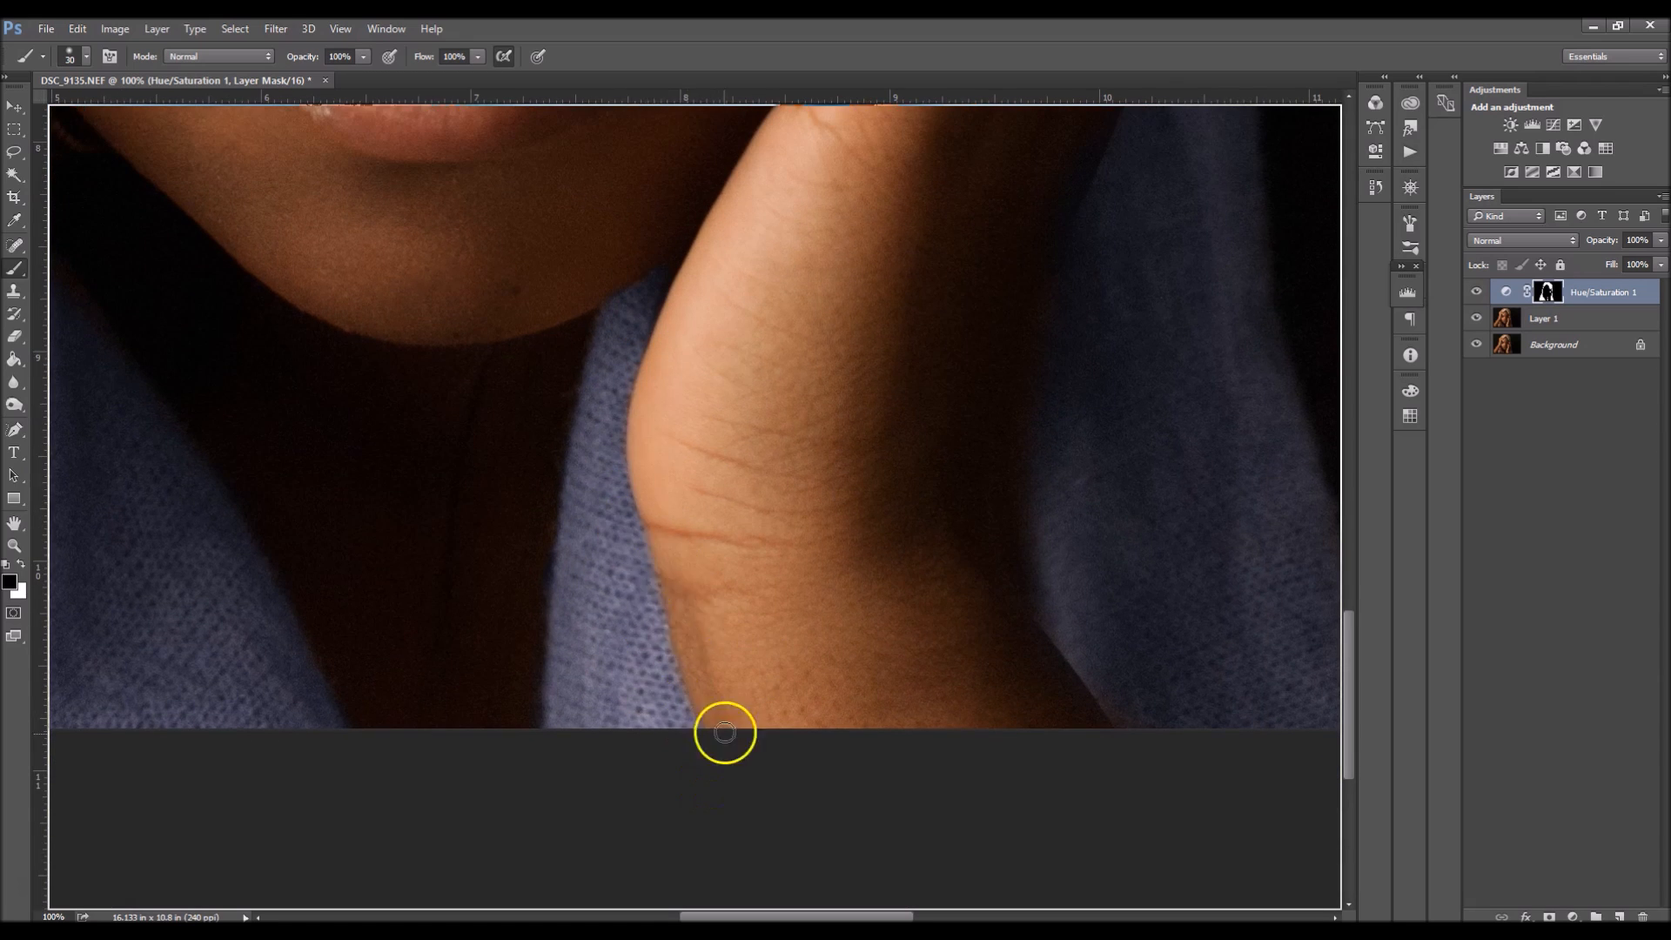
Refine the mask where the scarf meets the cheek-side forearm, alternating white and black strokes.
{"action": "left_click_drag", "start_coordinate": [1040, 418], "coordinate": [755, 500]}
{"action": "left_click_drag", "start_coordinate": [762, 503], "coordinate": [751, 628]}
{"action": "key", "text": "x"}
{"action": "left_click_drag", "start_coordinate": [873, 503], "coordinate": [903, 630]}
{"action": "key", "text": "x"}
{"action": "mouse_move", "coordinate": [905, 235]}
{"action": "left_mouse_down"}
{"action": "mouse_move", "coordinate": [857, 644]}
{"action": "mouse_move", "coordinate": [820, 645]}
{"action": "mouse_move", "coordinate": [776, 756]}
{"action": "left_mouse_up"}
{"action": "key", "text": "x"}
{"action": "key", "text": "bracketleft"}
{"action": "left_click_drag", "start_coordinate": [796, 376], "coordinate": [803, 642]}
{"action": "key", "text": "x"}
{"action": "left_click_drag", "start_coordinate": [805, 550], "coordinate": [788, 692]}
{"action": "key", "text": "x"}
{"action": "left_click_drag", "start_coordinate": [795, 830], "coordinate": [723, 572]}
Touch up the mask along the scarf edge at the raised fingertips with a size 20 white brush, cleaning finger spill with size 9 black.
{"action": "key", "text": "ctrl+minus"}
{"action": "key", "text": "ctrl+minus"}
{"action": "key", "text": "ctrl+minus"}
{"action": "scroll", "coordinate": [513, 262], "scroll_direction": "up", "scroll_amount": 5}
{"action": "key", "text": "x"}
{"action": "key", "text": "bracketleft"}
{"action": "key", "text": "bracketleft"}
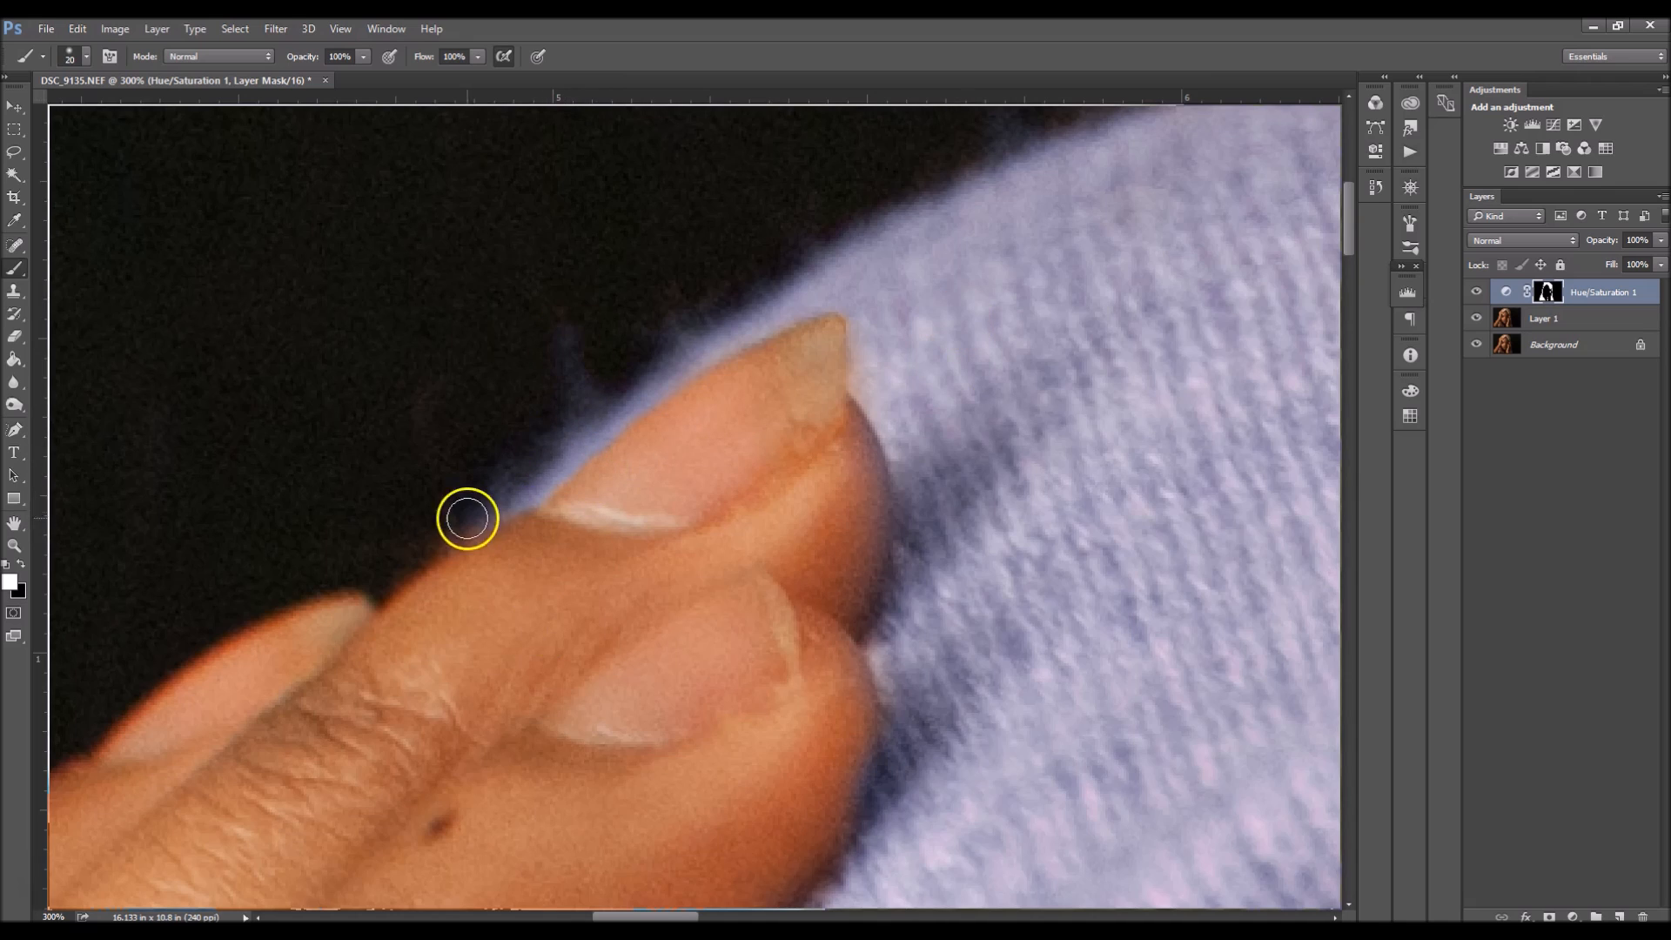
{"action": "scroll", "coordinate": [506, 636], "scroll_direction": "down", "scroll_amount": 6}
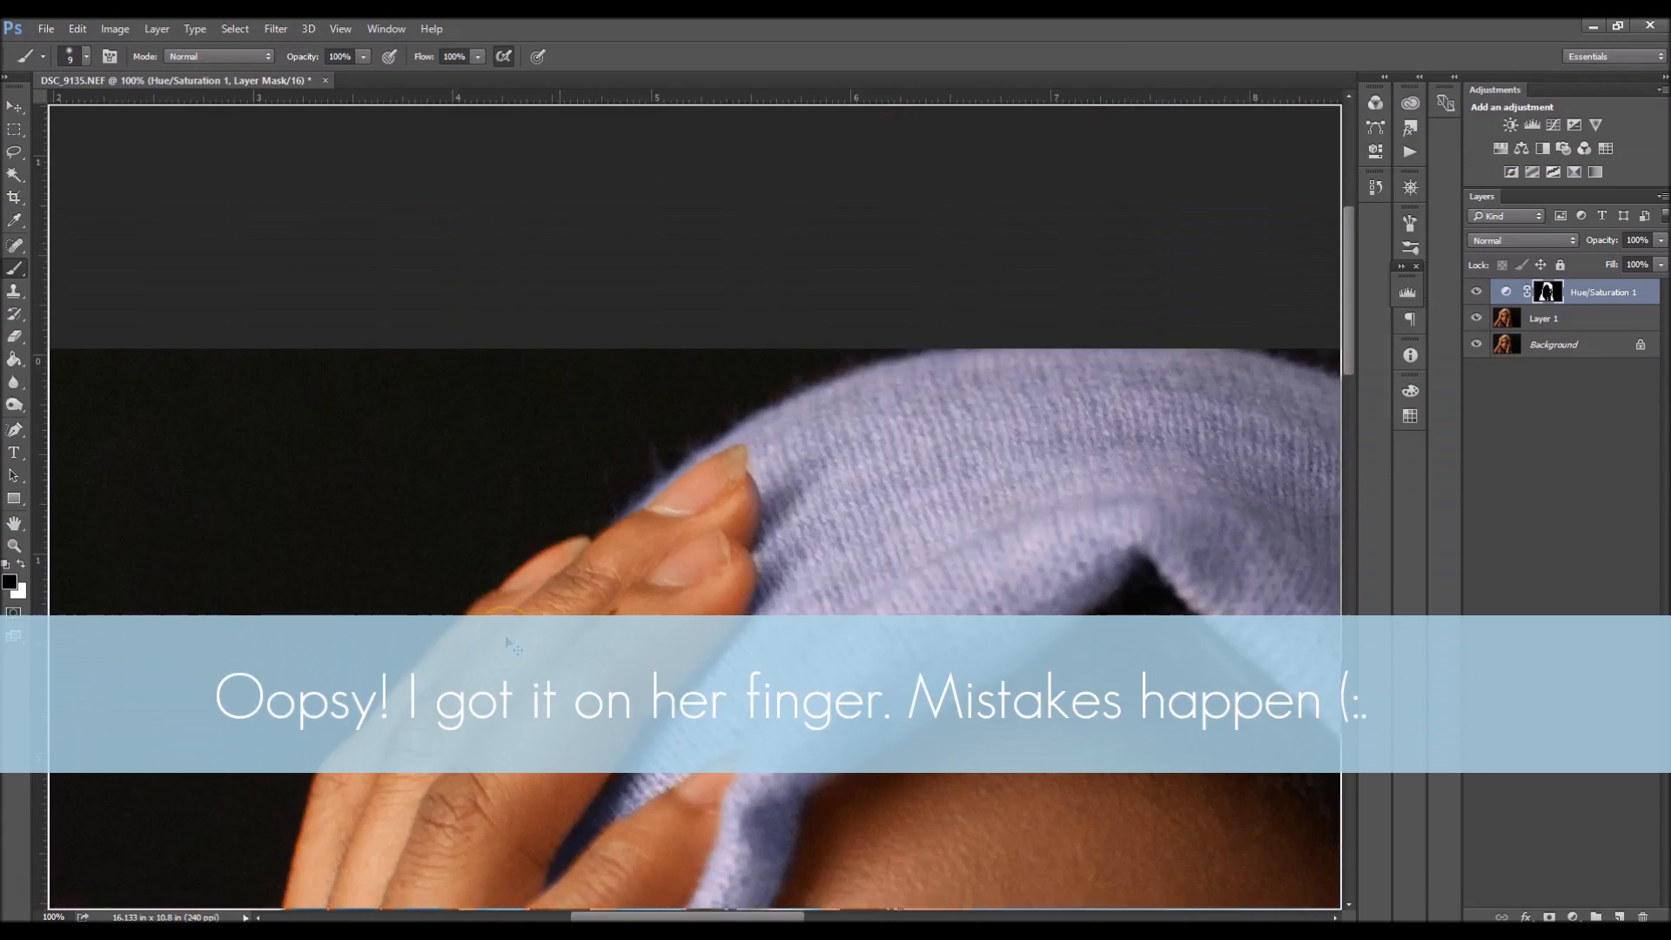
{"action": "scroll", "coordinate": [506, 638], "scroll_direction": "down", "scroll_amount": 1}
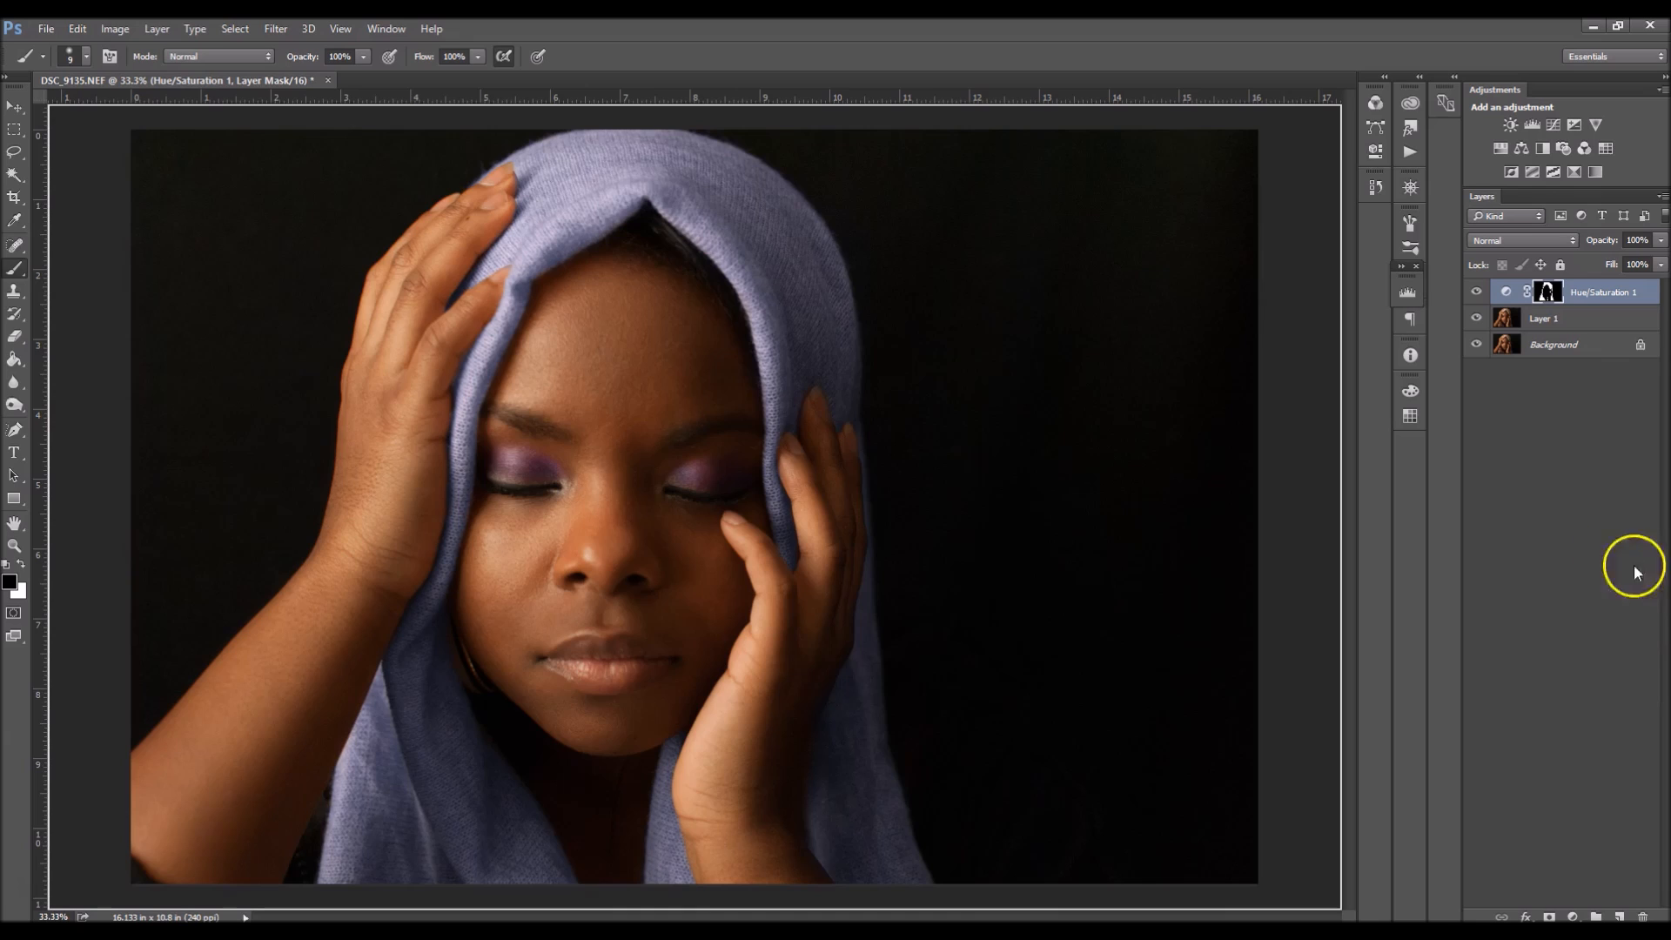
{"action": "key", "text": "bracketright"}
{"action": "key", "text": "bracketright"}
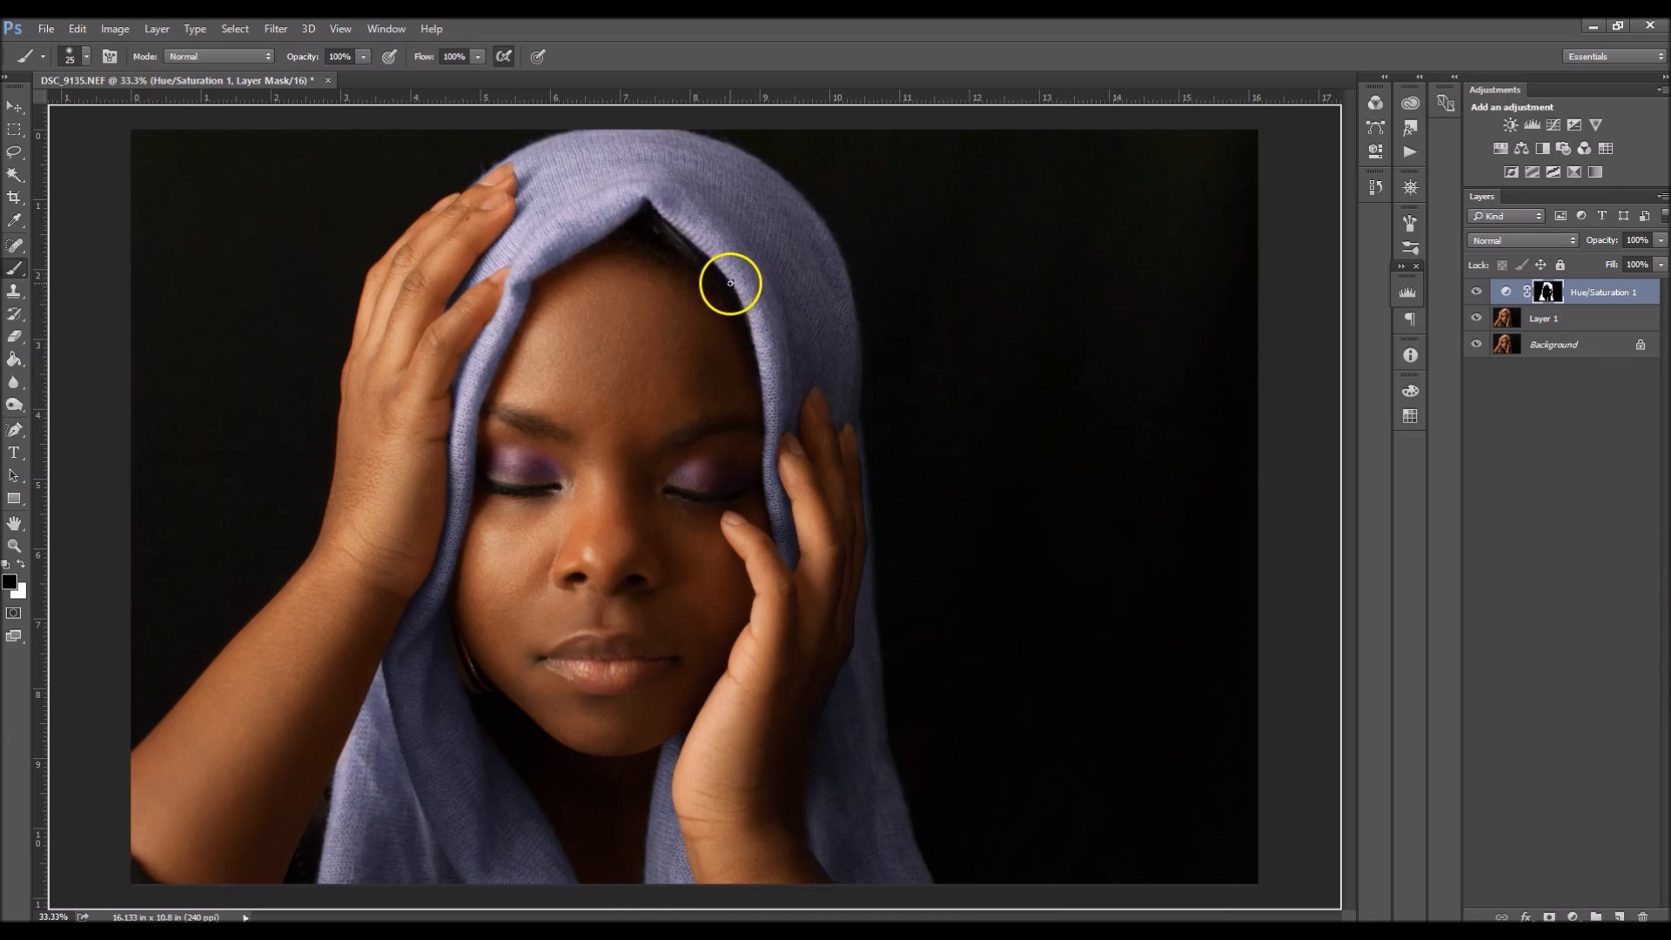
{"action": "key", "text": "bracketright"}
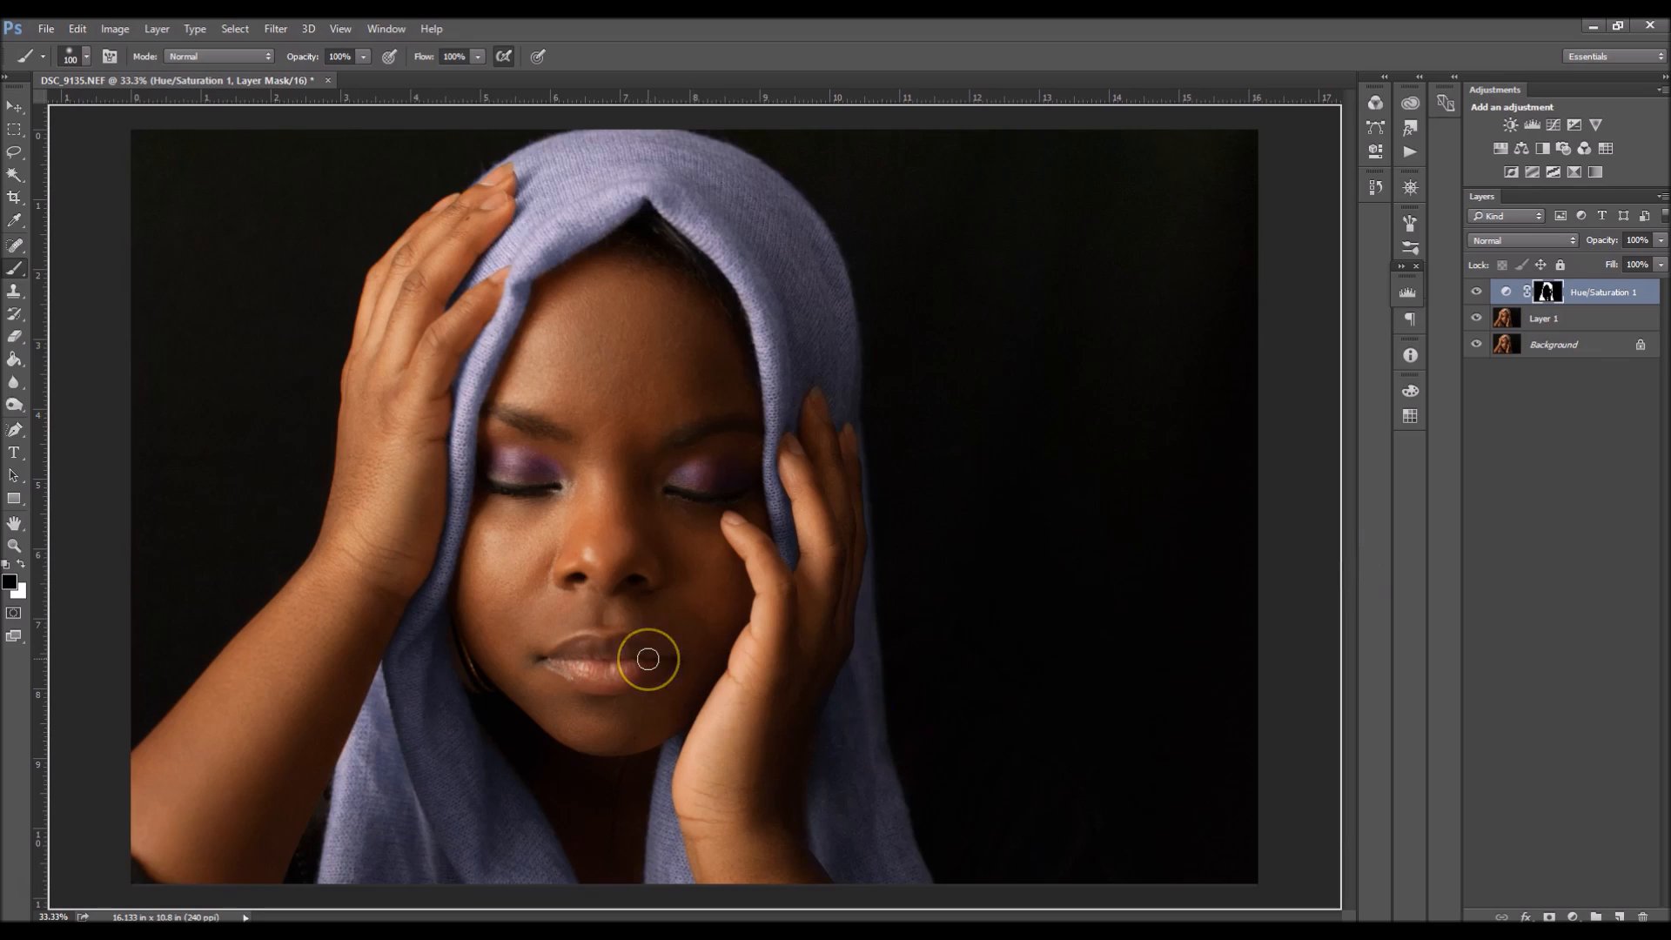
{"action": "left_click_drag", "start_coordinate": [637, 662], "coordinate": [652, 661]}
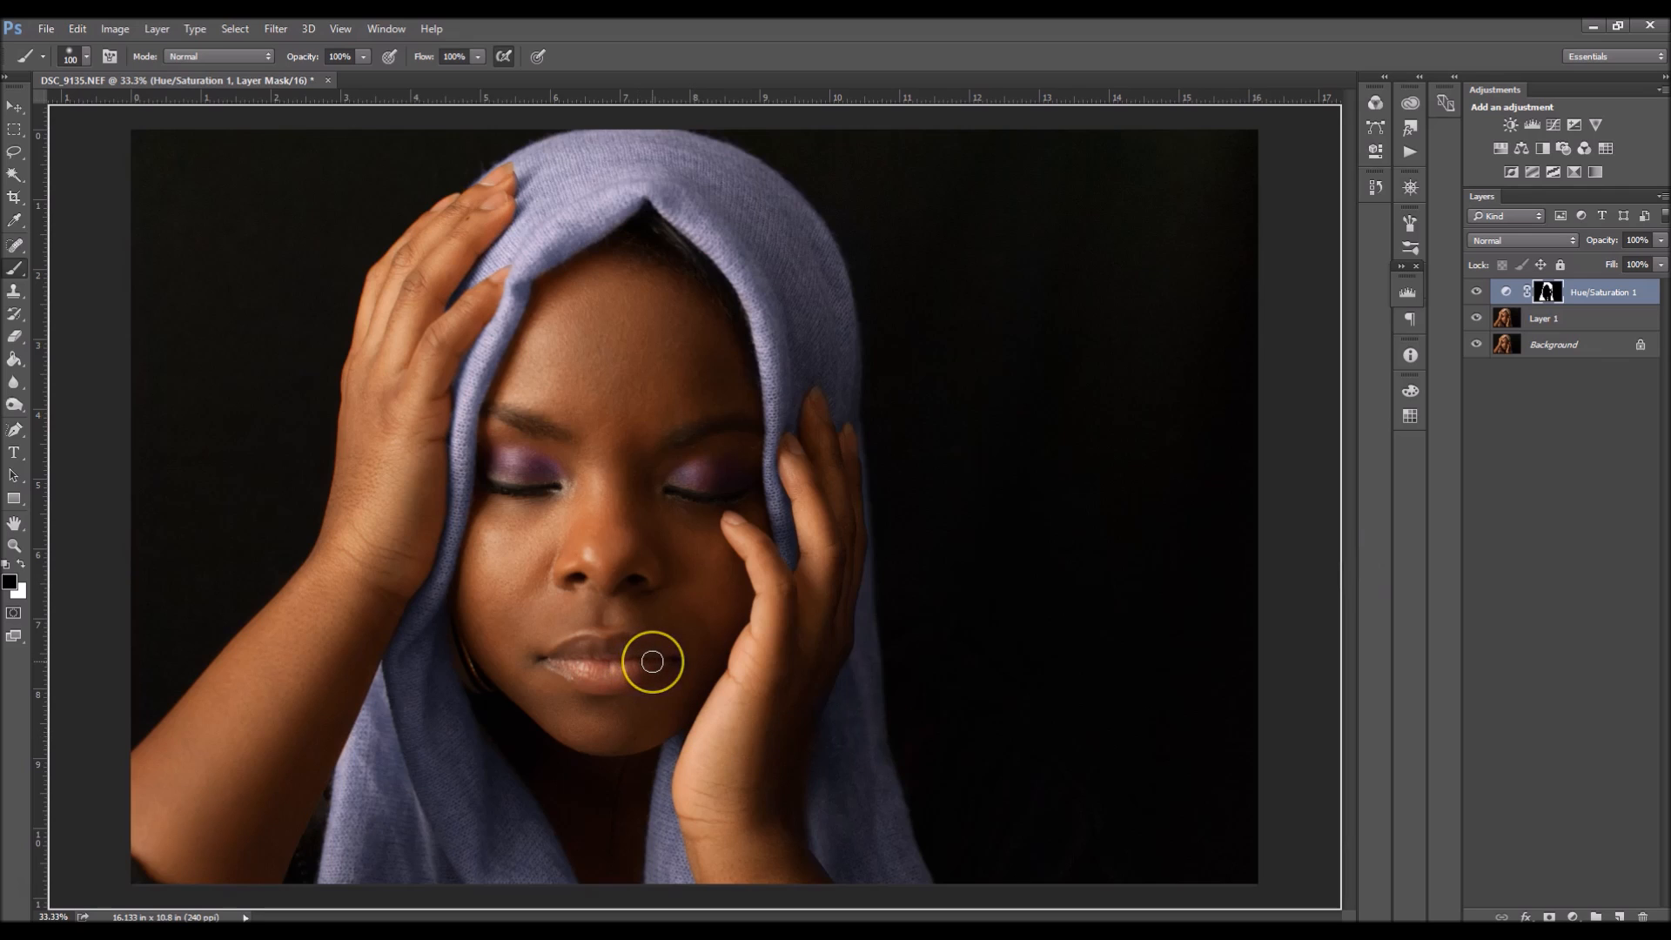
{"action": "key", "text": "x"}
Adjust the hue, saturation and lightness of the Reds in the Hue/Saturation 1 adjustment to turn the scarf a muted grey.
{"action": "double_click", "coordinate": [1506, 292]}
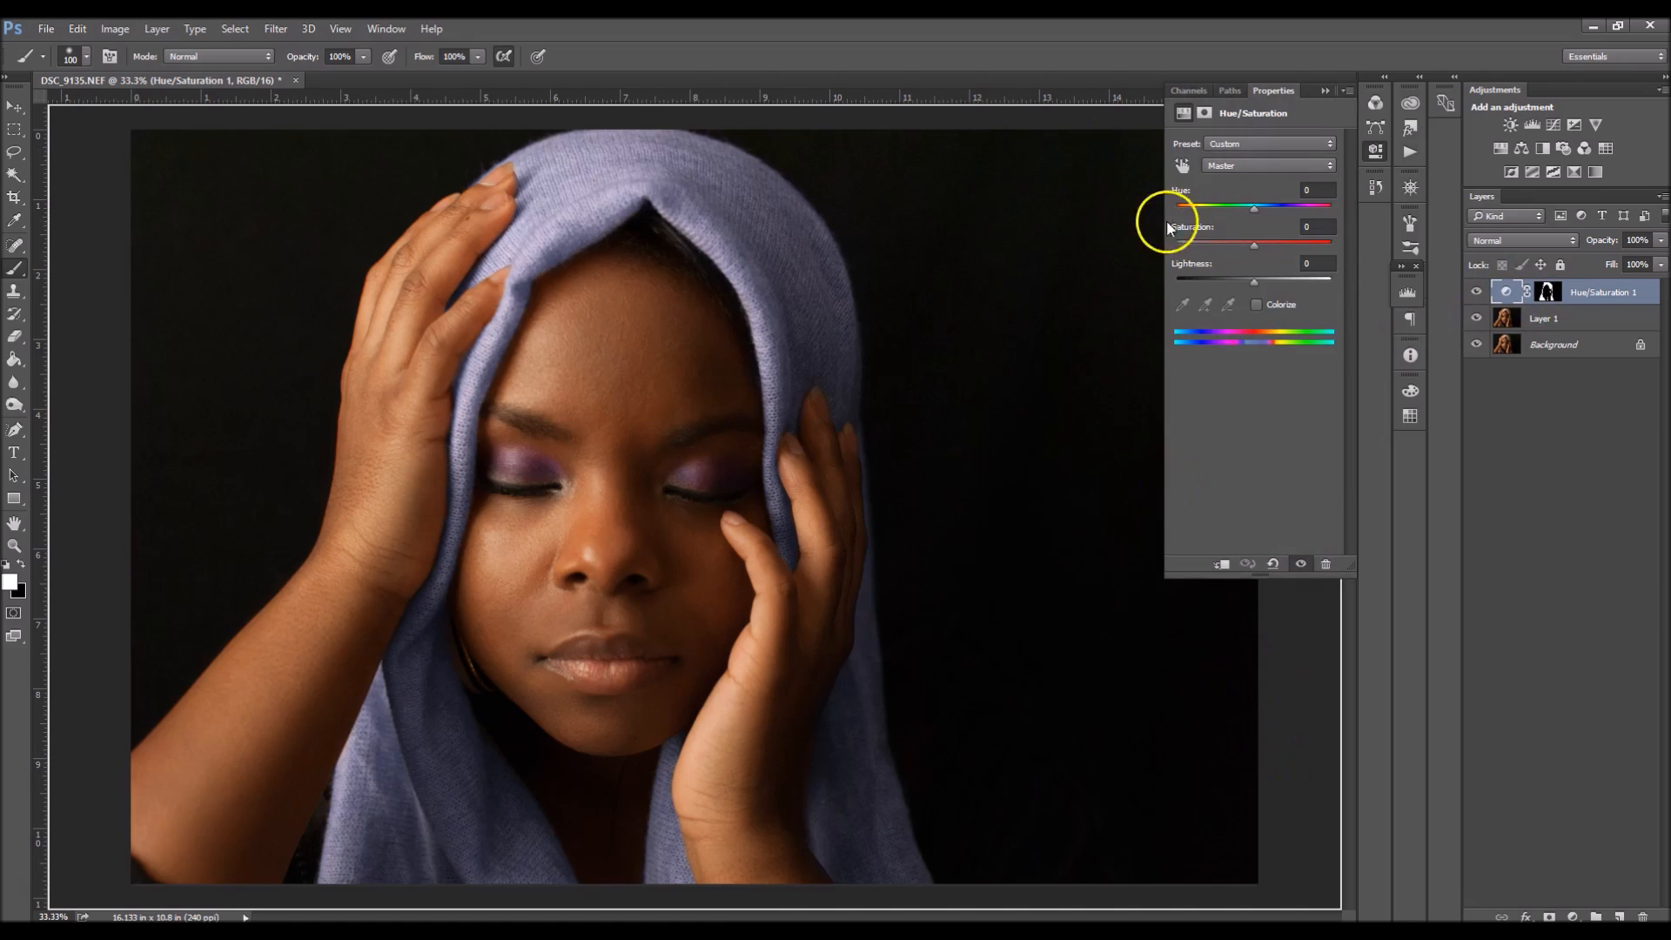
{"action": "left_click", "coordinate": [1226, 166]}
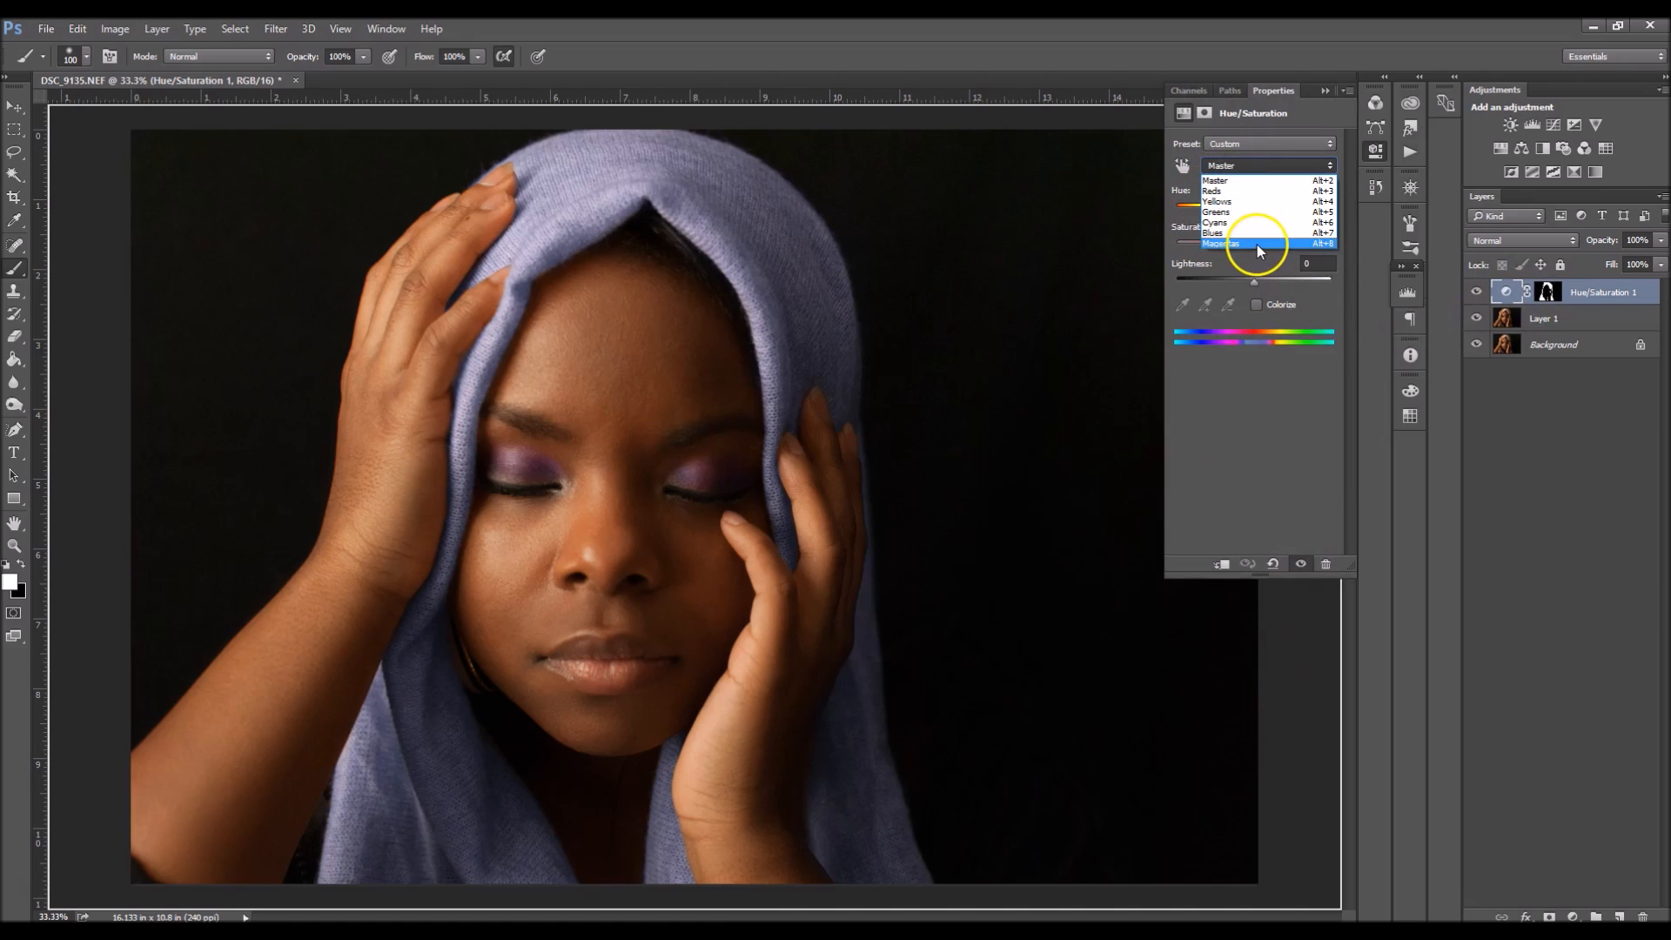
{"action": "left_click", "coordinate": [1228, 192]}
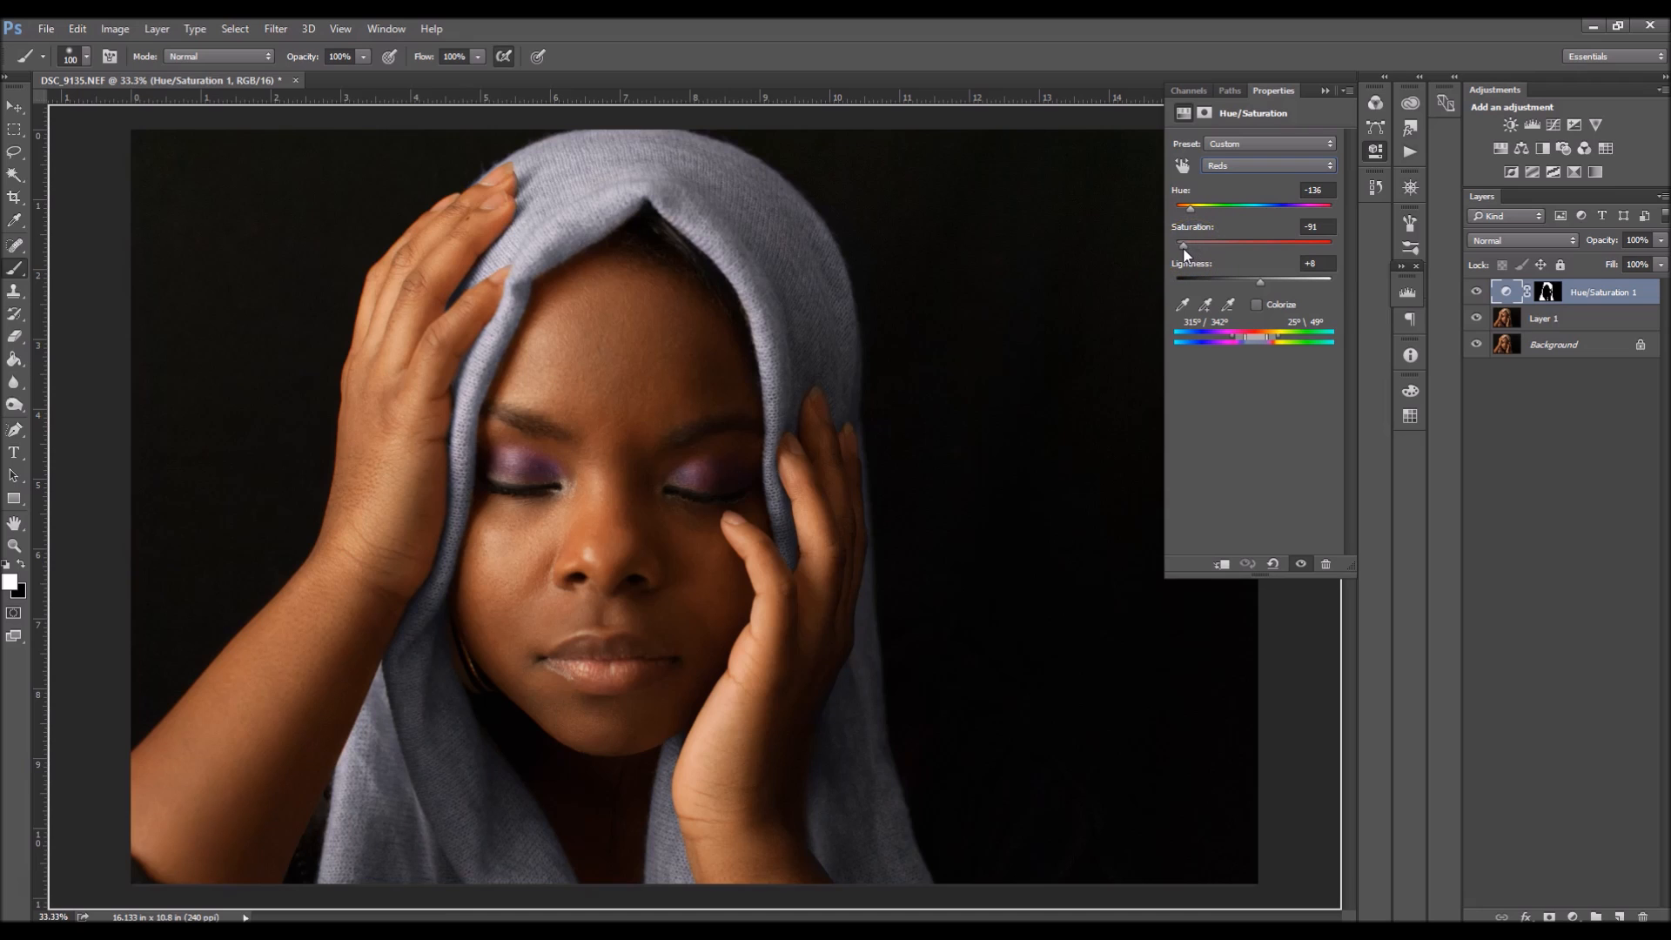
{"action": "left_click_drag", "start_coordinate": [1206, 213], "coordinate": [1198, 216]}
{"action": "left_click_drag", "start_coordinate": [1256, 283], "coordinate": [1260, 281]}
{"action": "left_click_drag", "start_coordinate": [1265, 218], "coordinate": [1259, 285]}
{"action": "left_click", "coordinate": [1324, 90]}
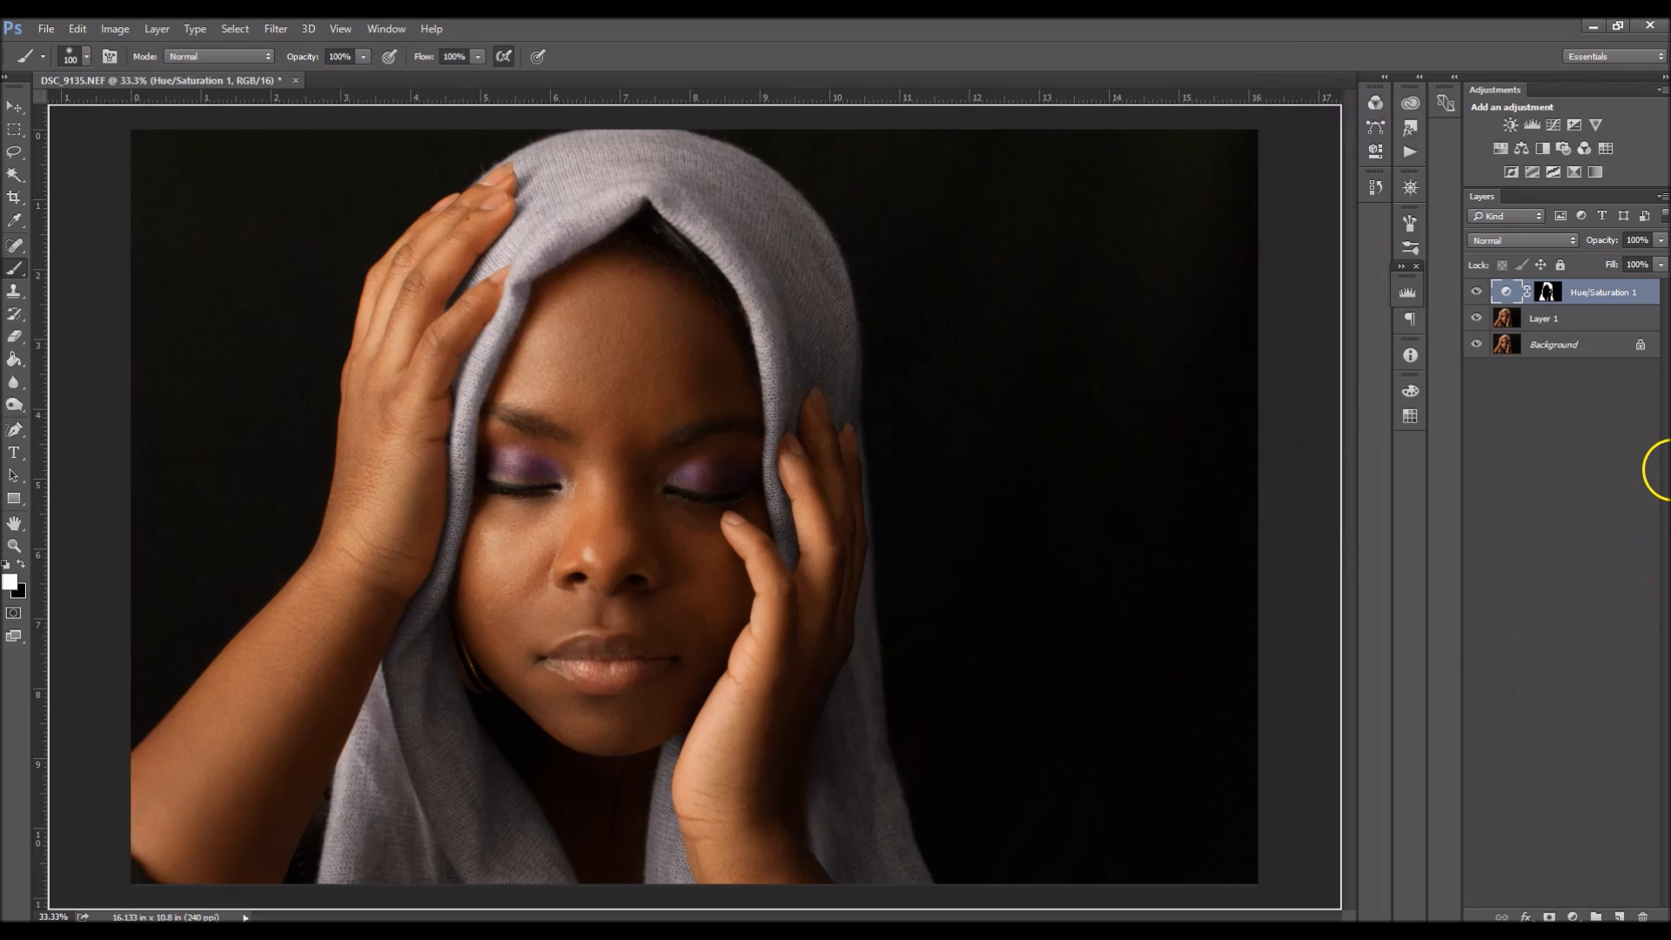
Flatten the image into a single background and duplicate it as a new layer.
{"action": "left_click", "coordinate": [1373, 187]}
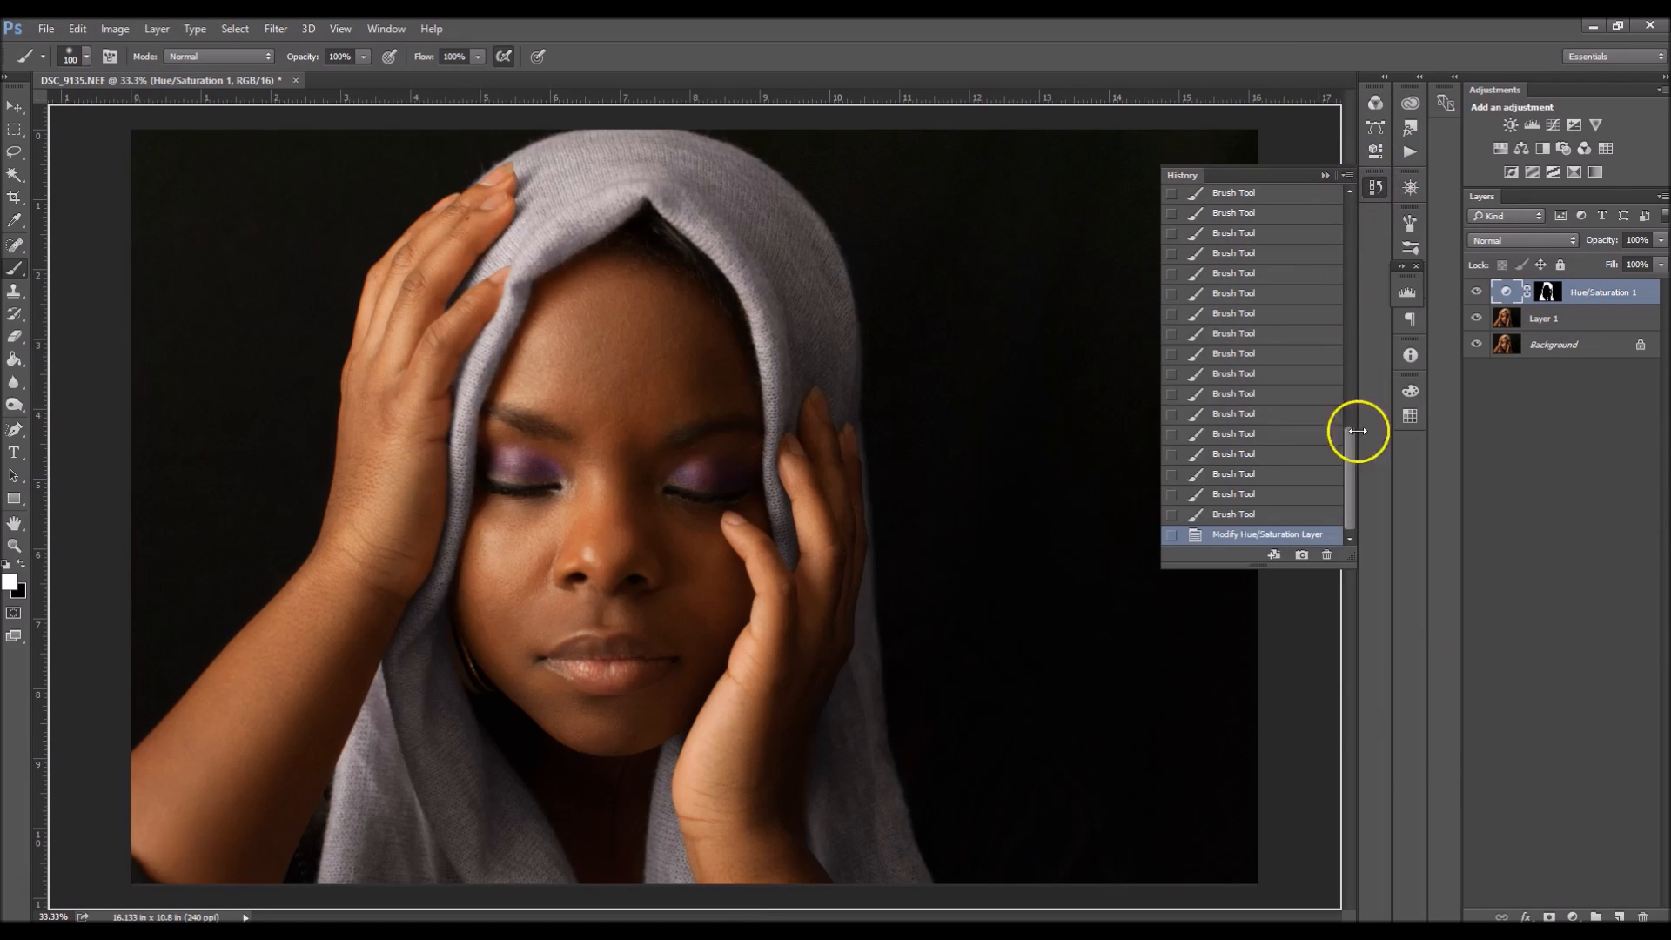
{"action": "left_click", "coordinate": [1324, 175]}
{"action": "right_click", "coordinate": [1548, 348]}
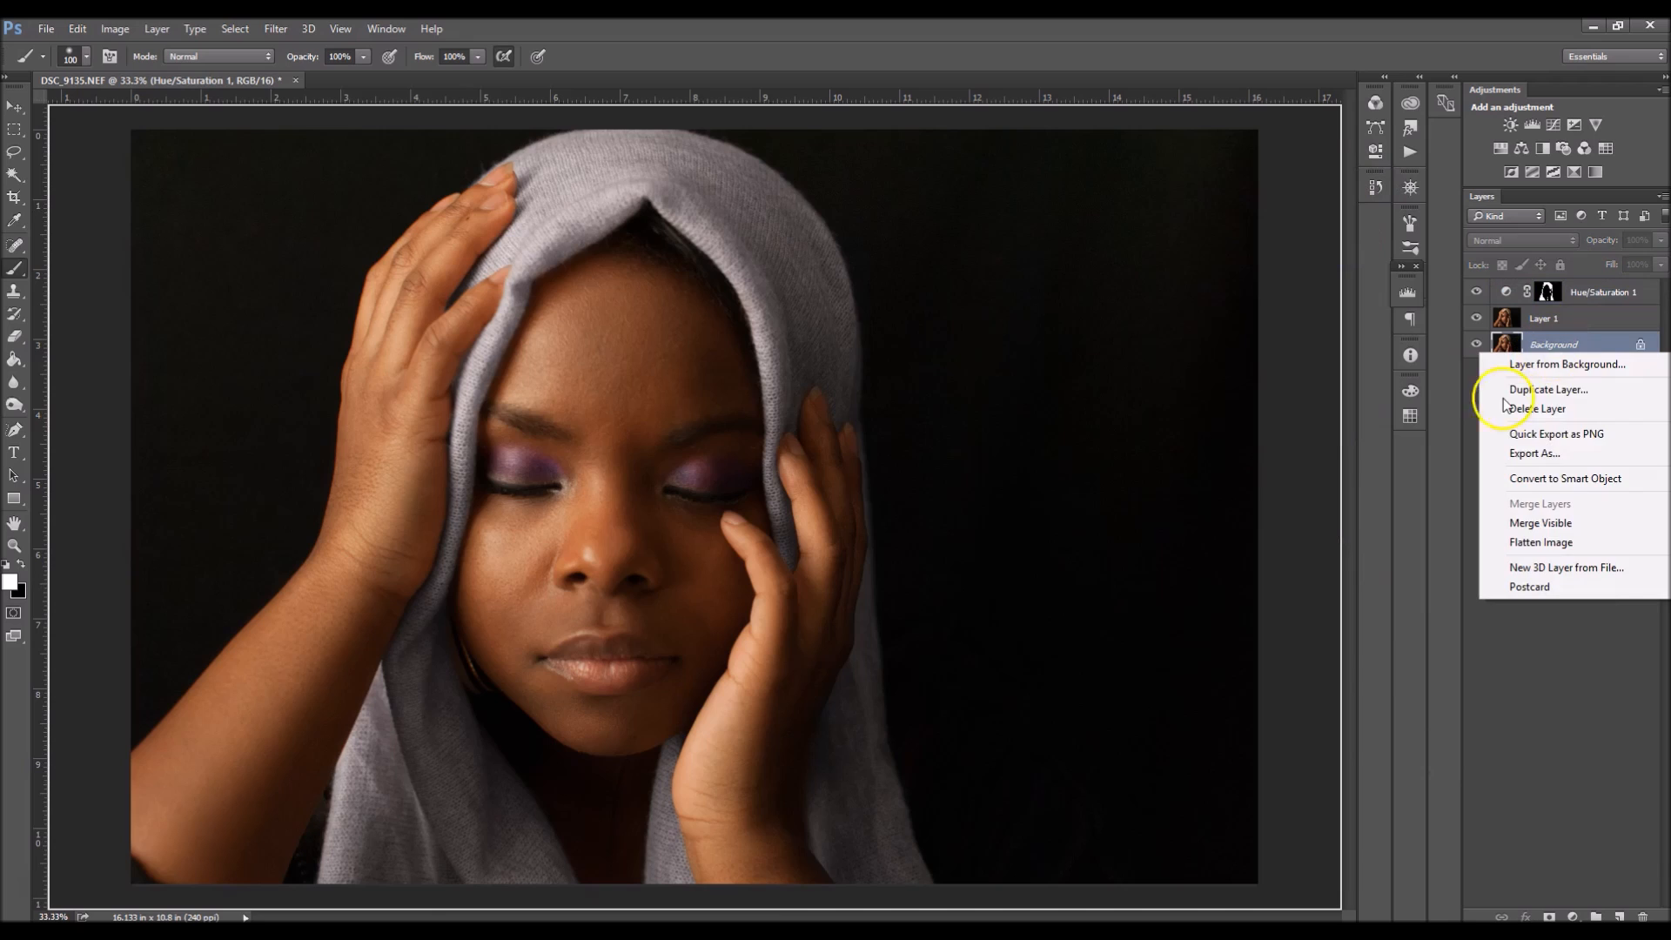
{"action": "left_click", "coordinate": [1538, 544]}
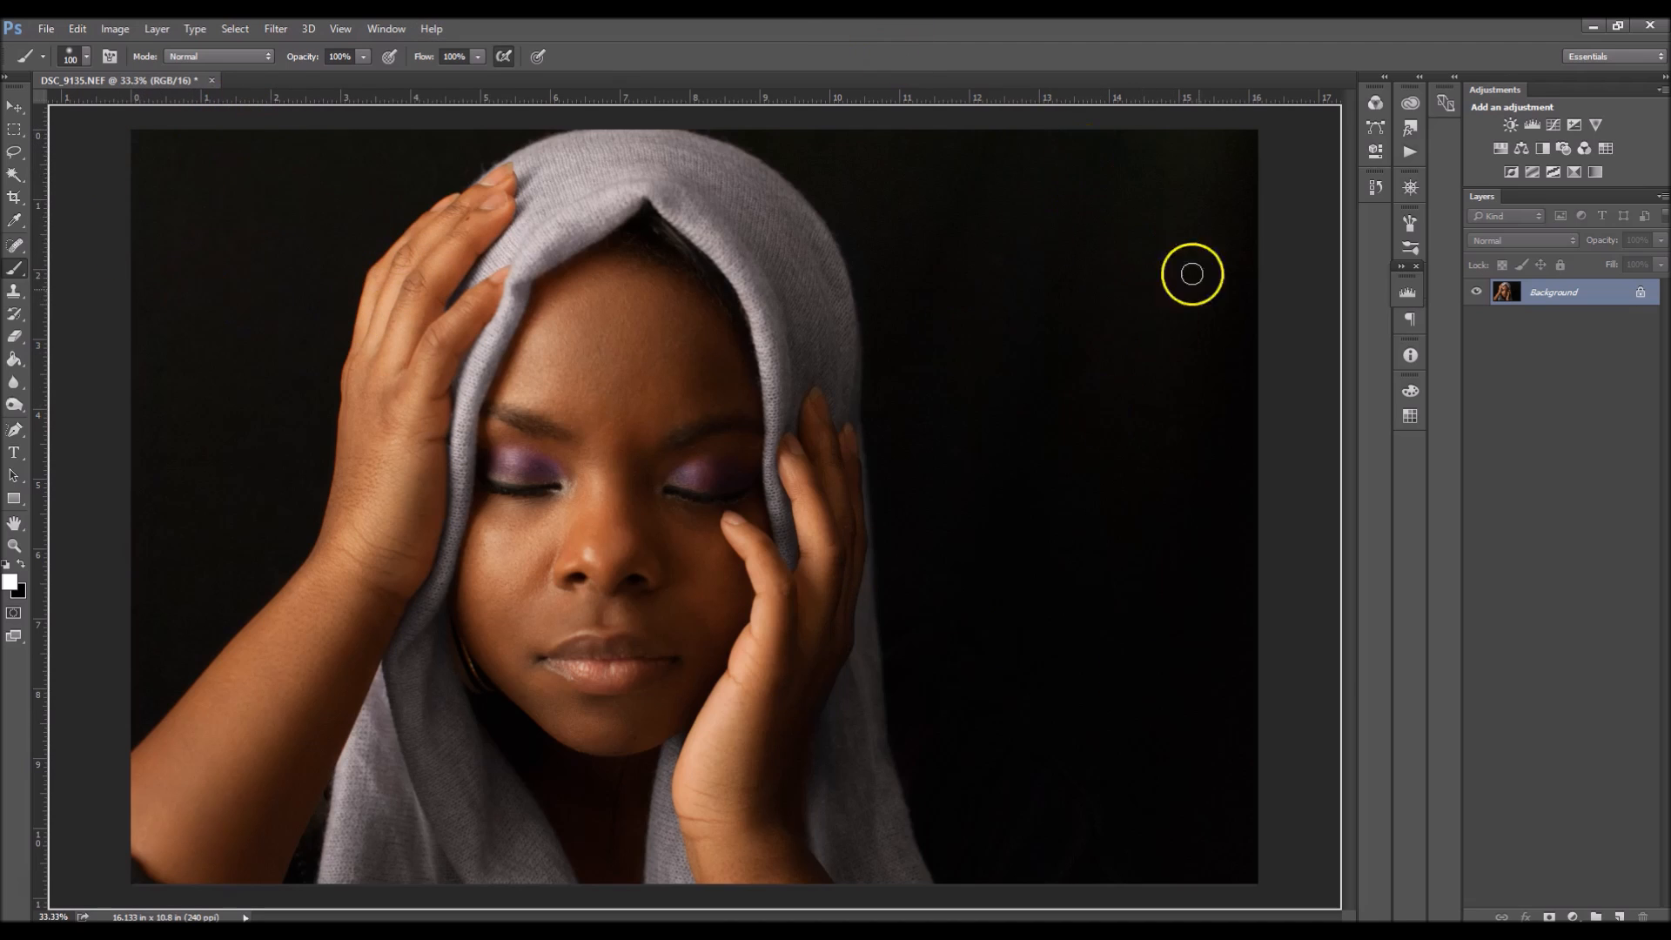
{"action": "key", "text": "ctrl+j"}
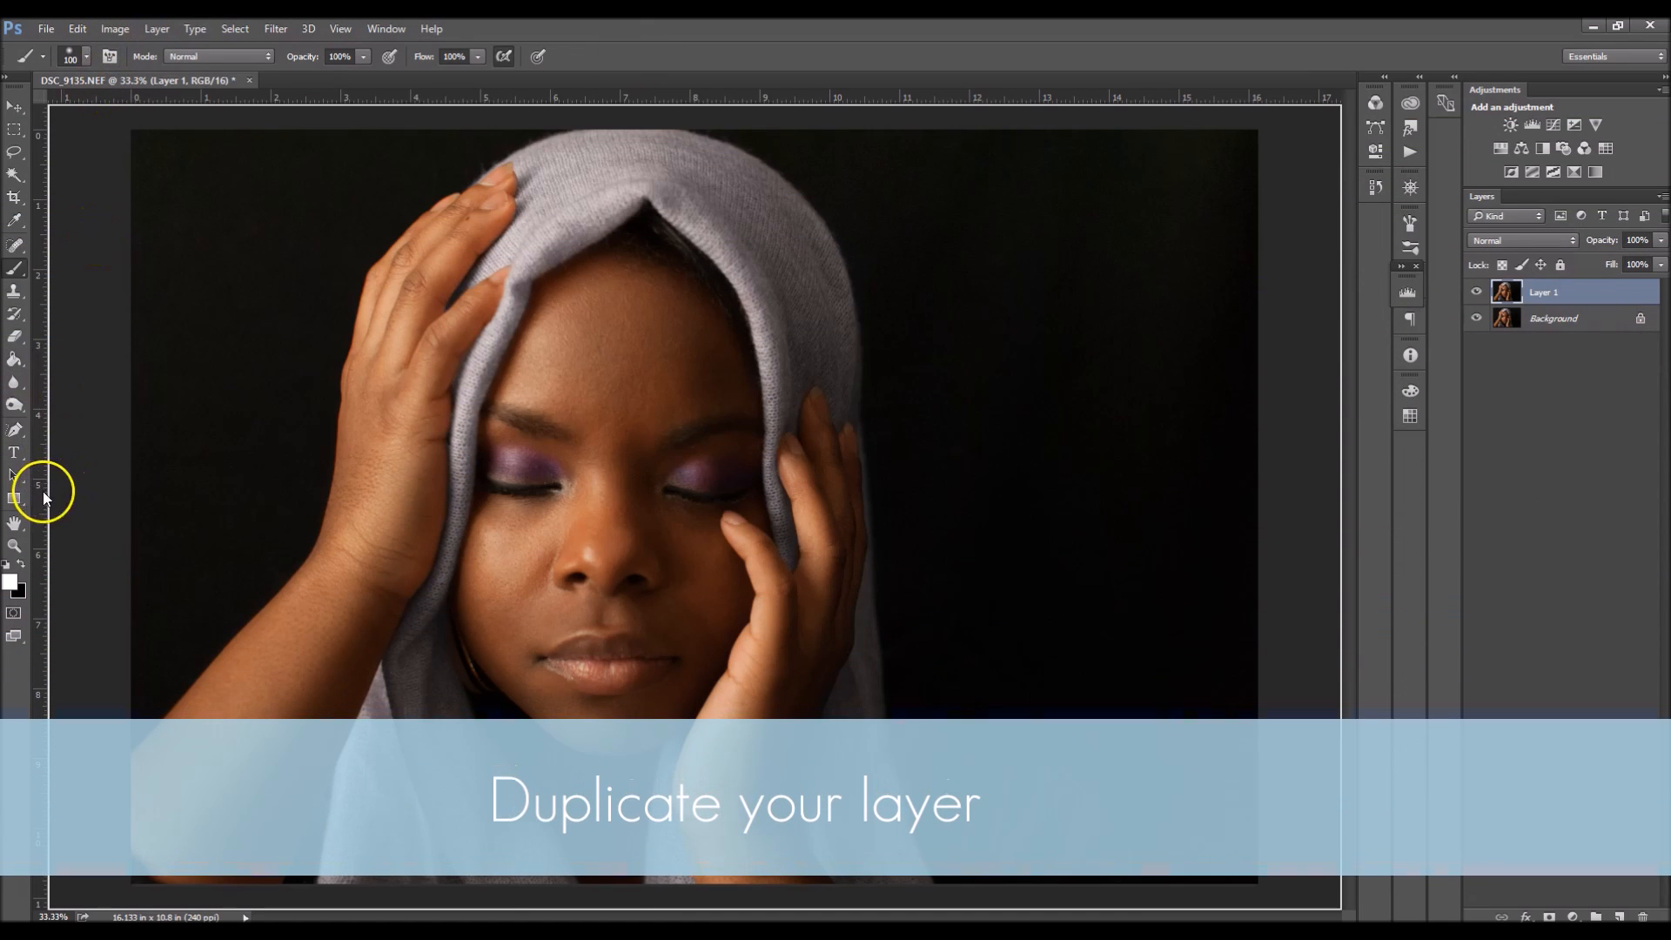
Set up the Burn tool with the Shadows range, 25% exposure and a size 600 brush.
{"action": "left_click_drag", "start_coordinate": [15, 409], "coordinate": [61, 426]}
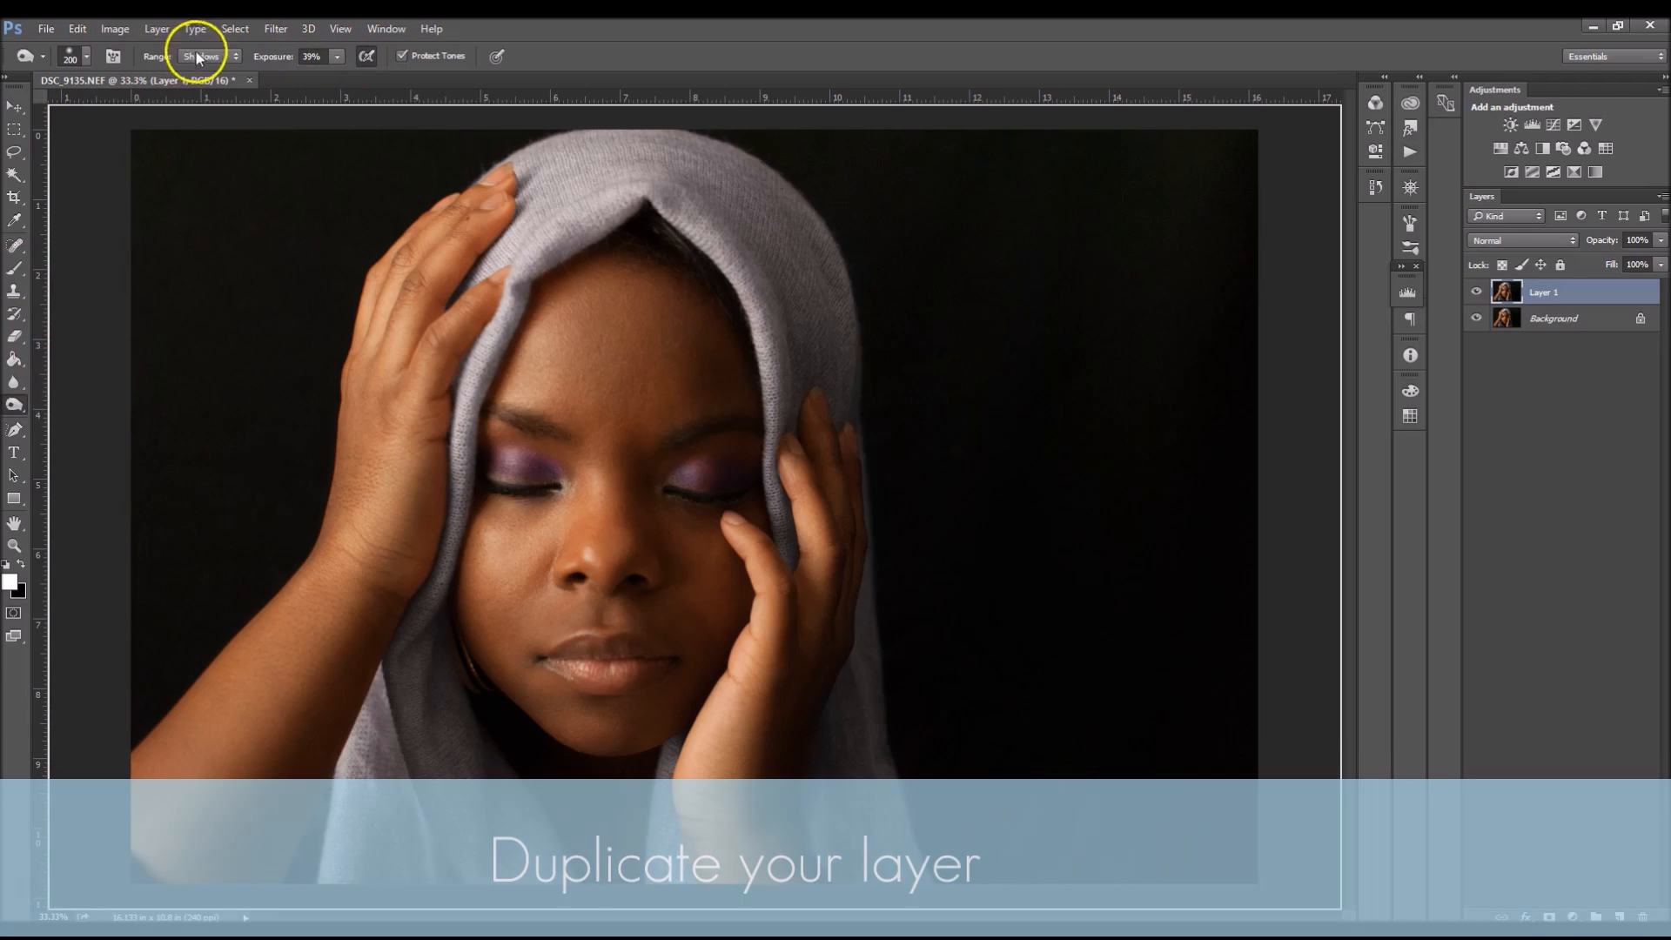
{"action": "left_click", "coordinate": [205, 56]}
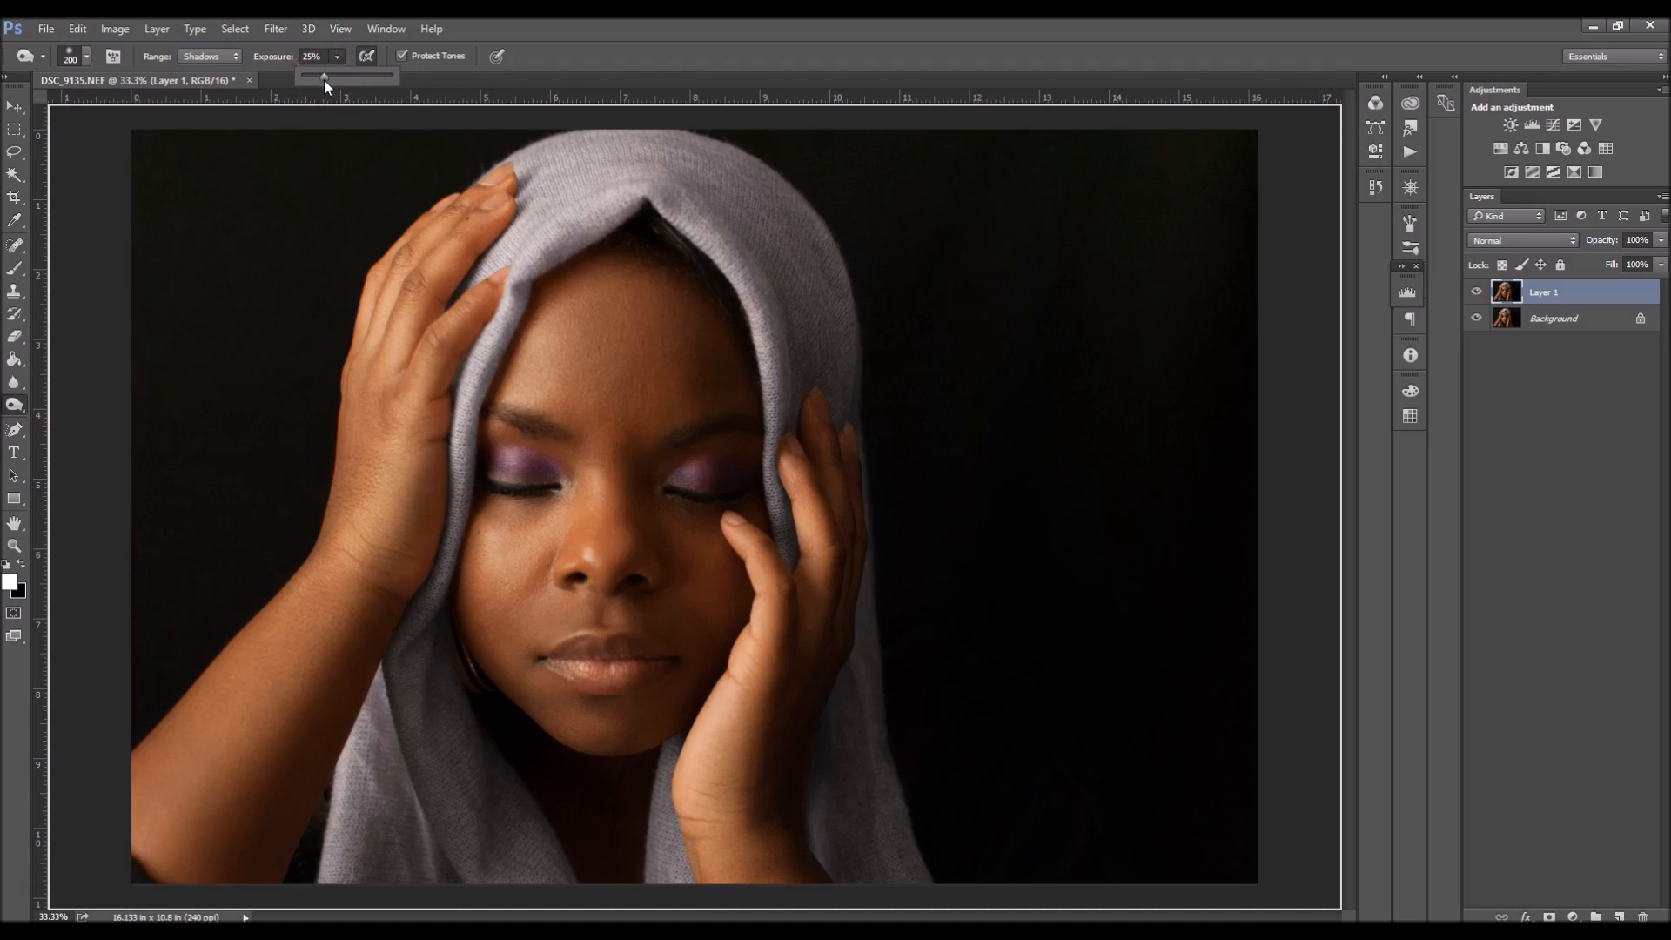
{"action": "left_click", "coordinate": [324, 80]}
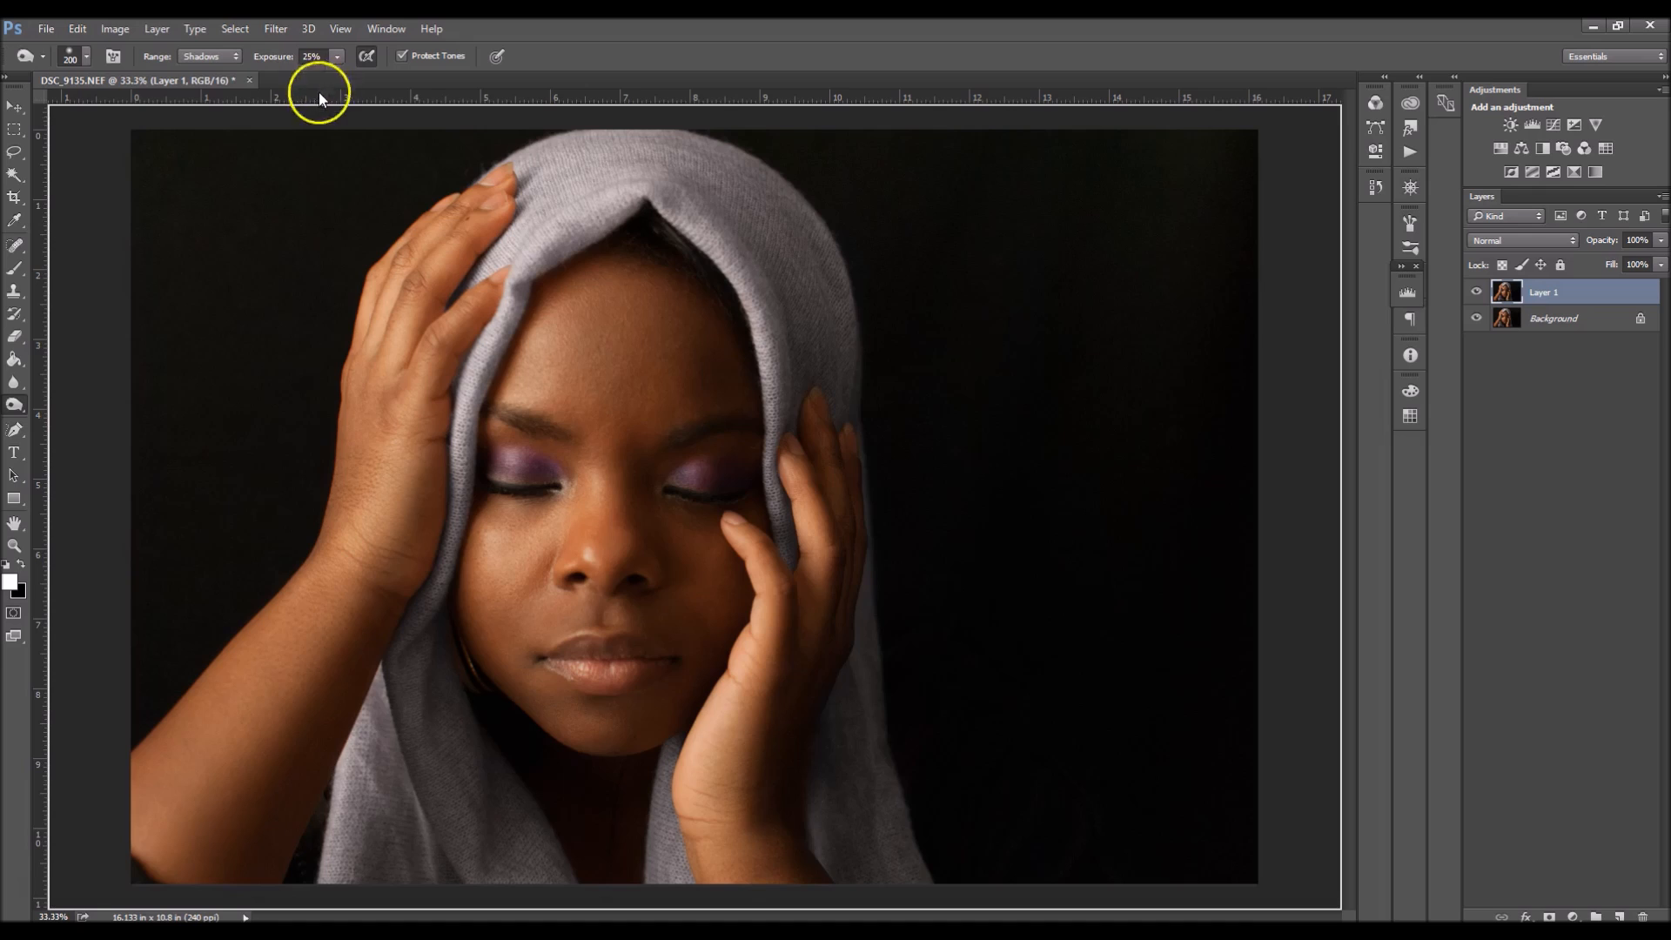
{"action": "left_click", "coordinate": [366, 58]}
{"action": "key", "text": "bracketright"}
{"action": "key", "text": "bracketright"}
{"action": "key", "text": "bracketright"}
{"action": "key", "text": "bracketright"}
{"action": "key", "text": "bracketright"}
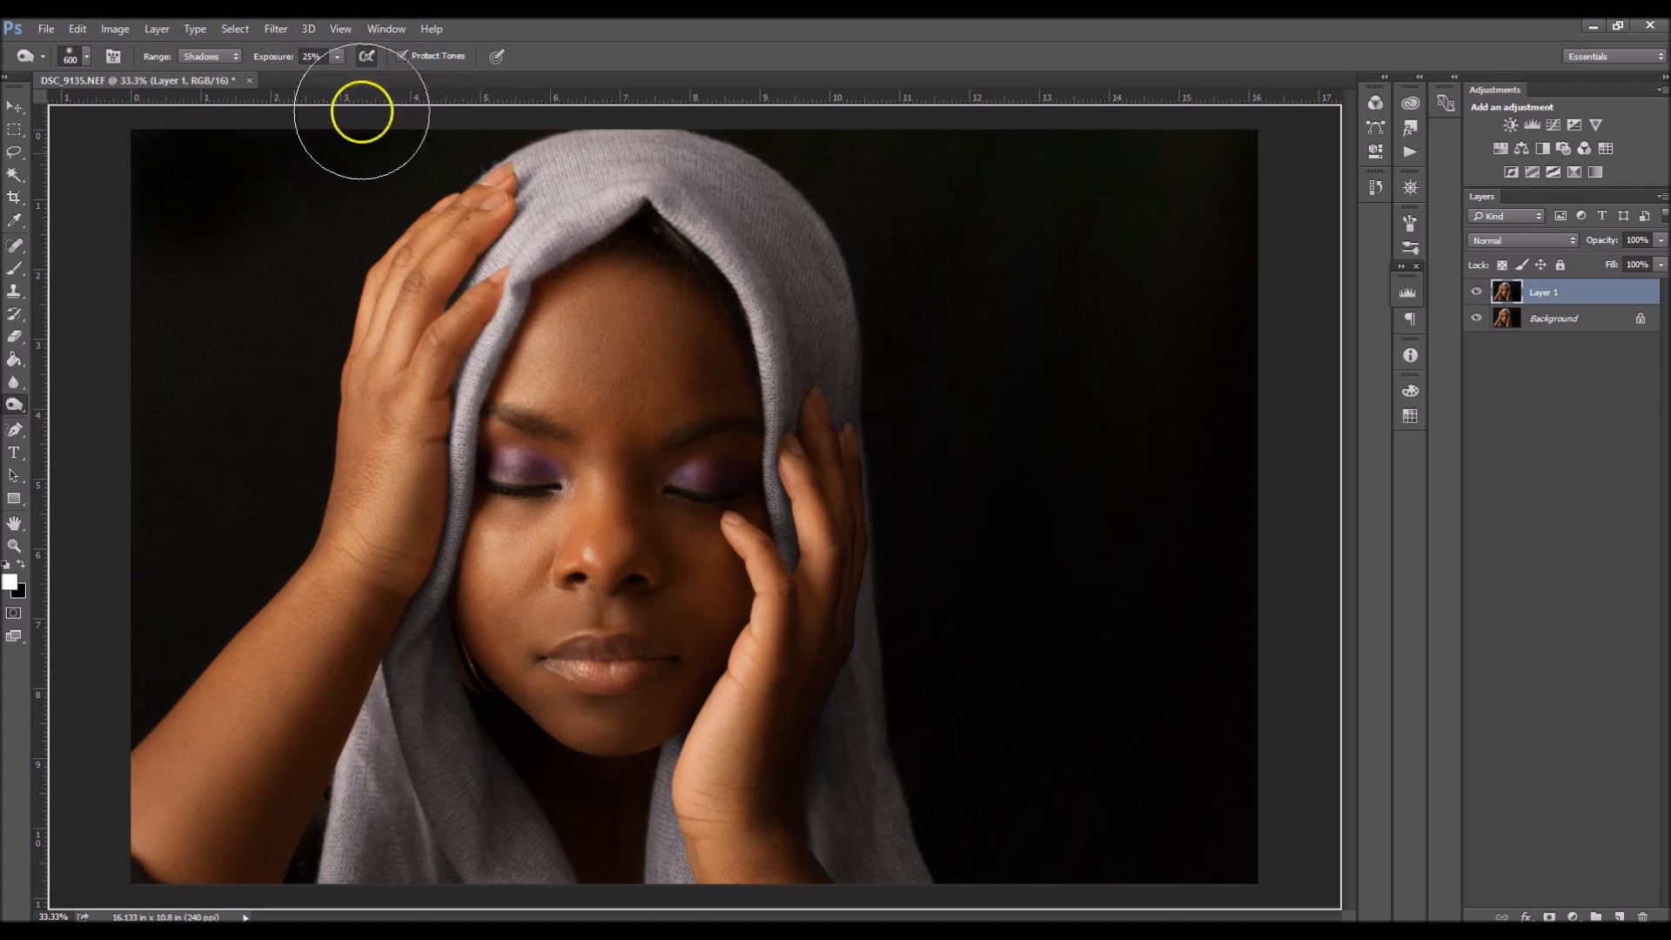
Burn the dark background on both sides of the figure on Layer 1 with the size 600 brush.
{"action": "key", "text": "bracketleft"}
{"action": "key", "text": "bracketleft"}
{"action": "key", "text": "bracketleft"}
{"action": "key", "text": "bracketleft"}
{"action": "key", "text": "bracketleft"}
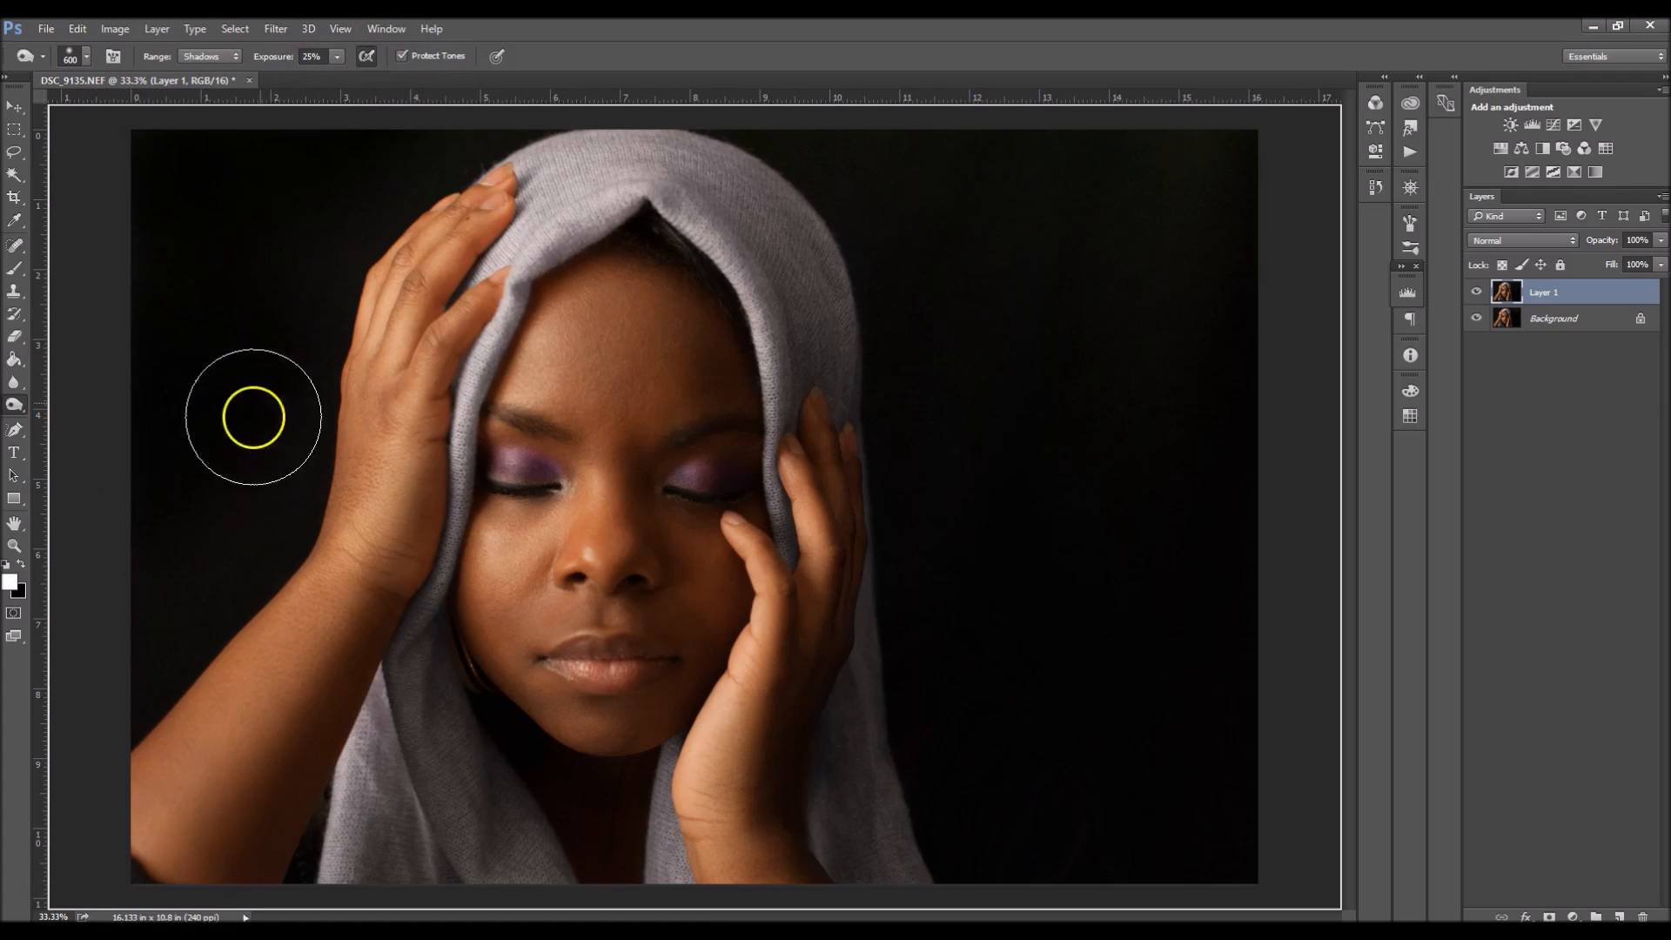
{"action": "key", "text": "bracketright"}
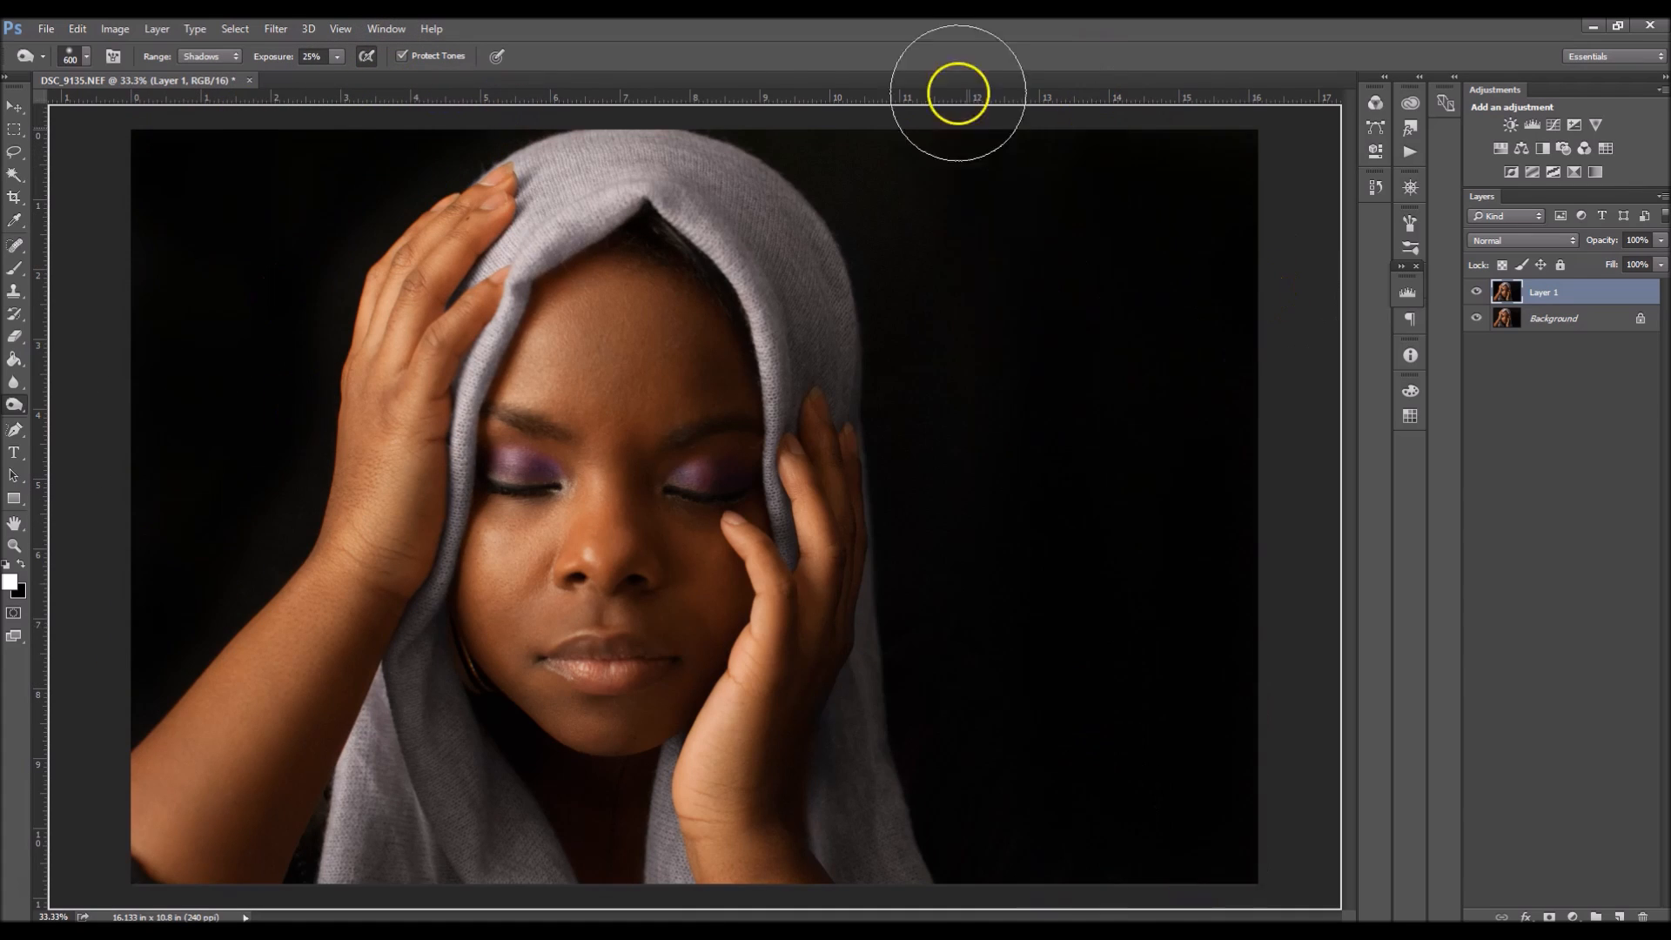
{"action": "key", "text": "bracketleft"}
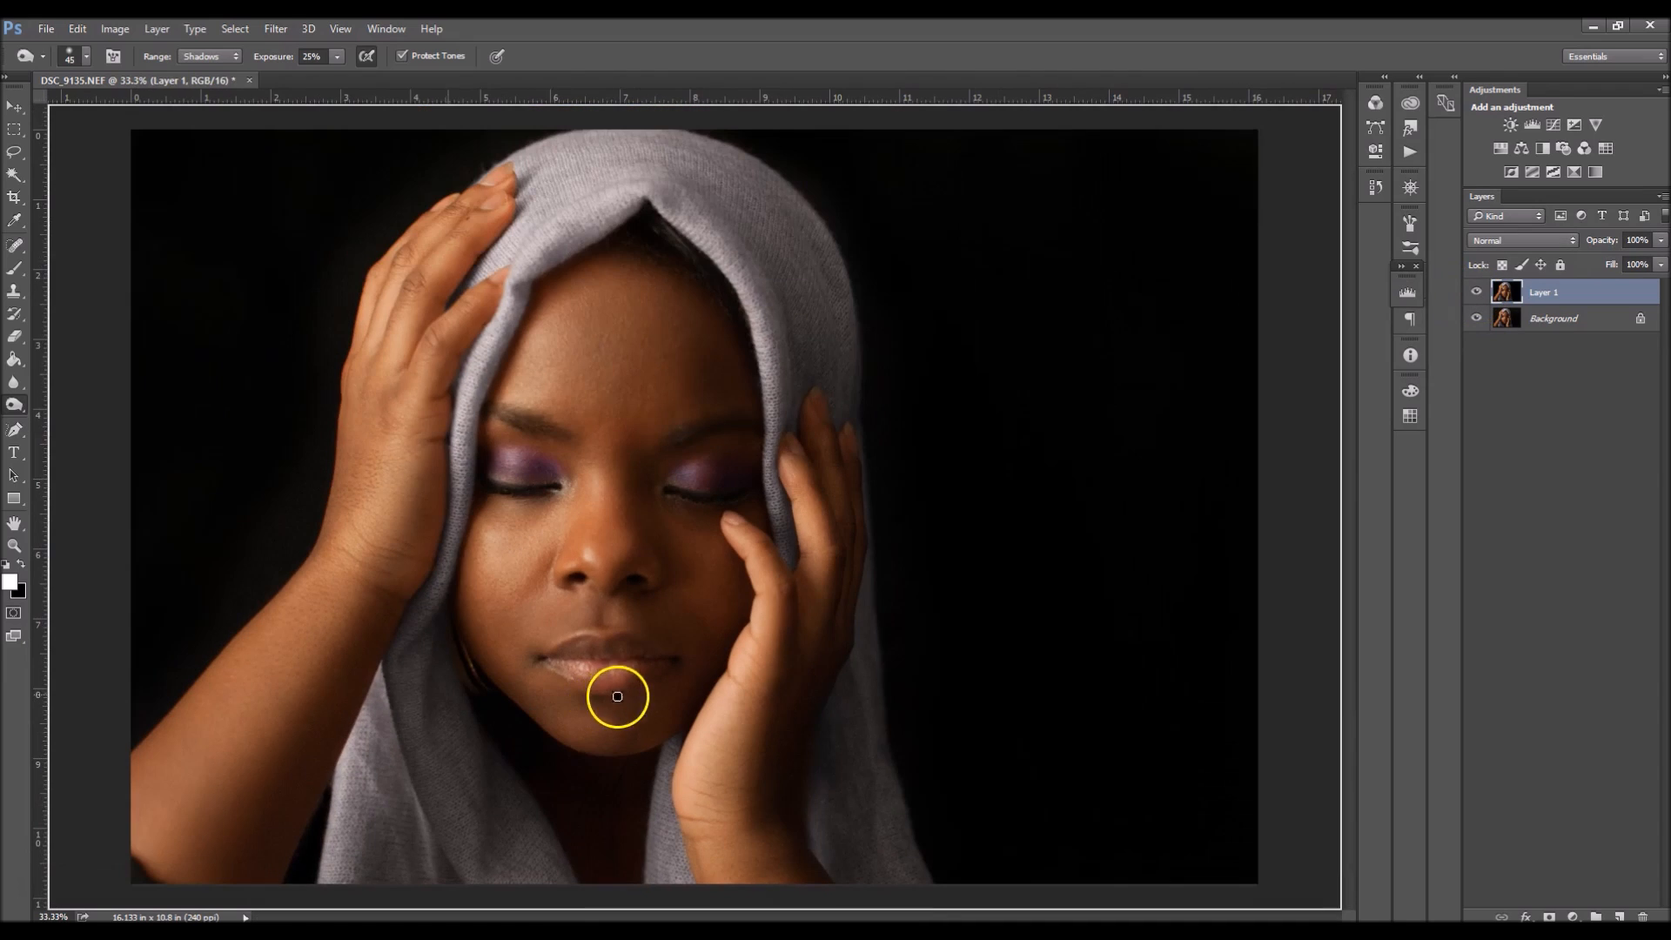
Burn the shadowed neck between the scarf drapes at 17% exposure, enlarging the brush from size 45 to 200.
{"action": "left_click", "coordinate": [336, 57]}
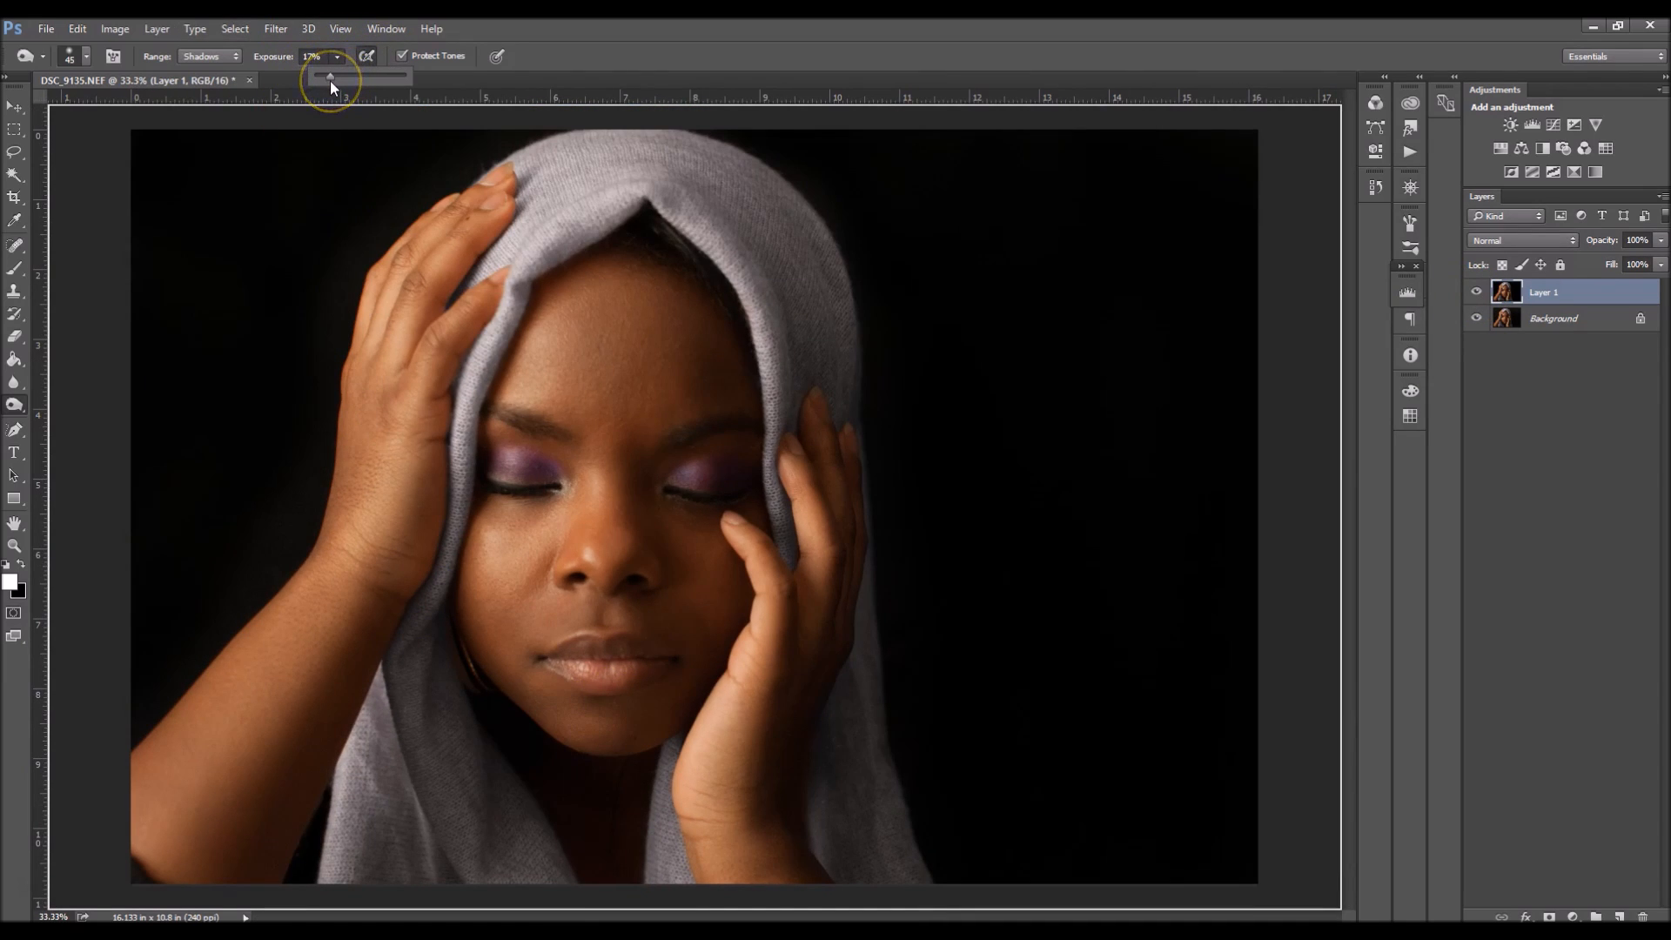
{"action": "key", "text": "Return"}
{"action": "key", "text": "bracketright"}
{"action": "key", "text": "bracketright"}
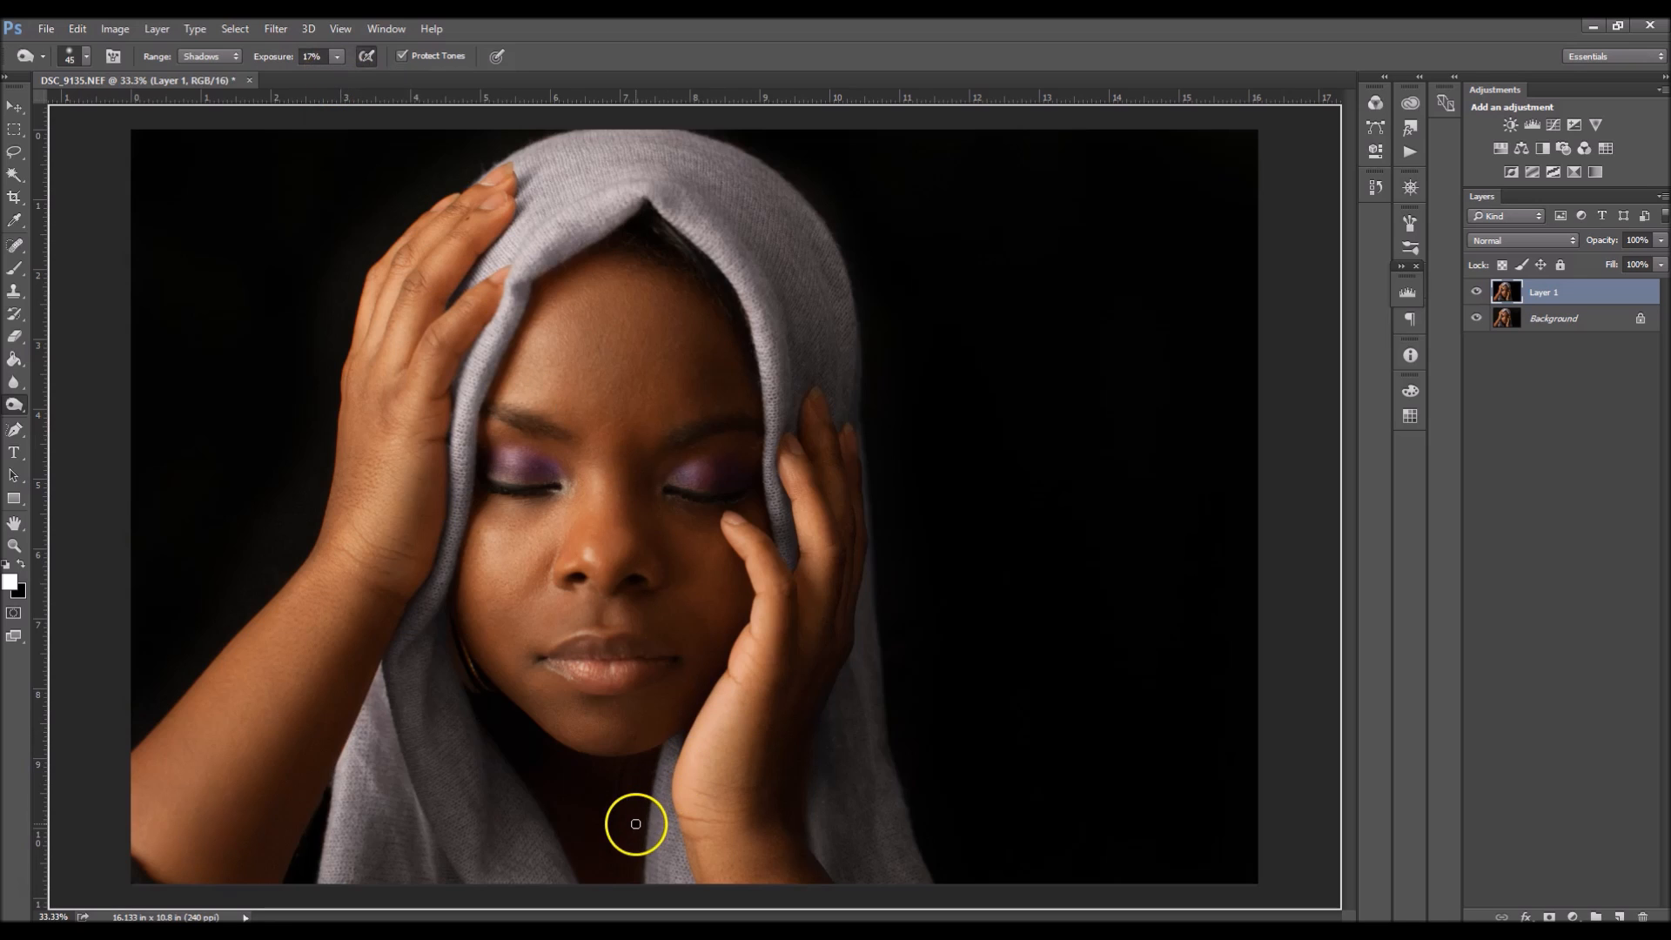
{"action": "key", "text": "bracketright"}
{"action": "key", "text": "bracketright"}
{"action": "key", "text": "bracketright"}
{"action": "key", "text": "bracketright"}
{"action": "key", "text": "bracketright"}
{"action": "key", "text": "bracketright"}
{"action": "key", "text": "bracketright"}
{"action": "key", "text": "bracketright"}
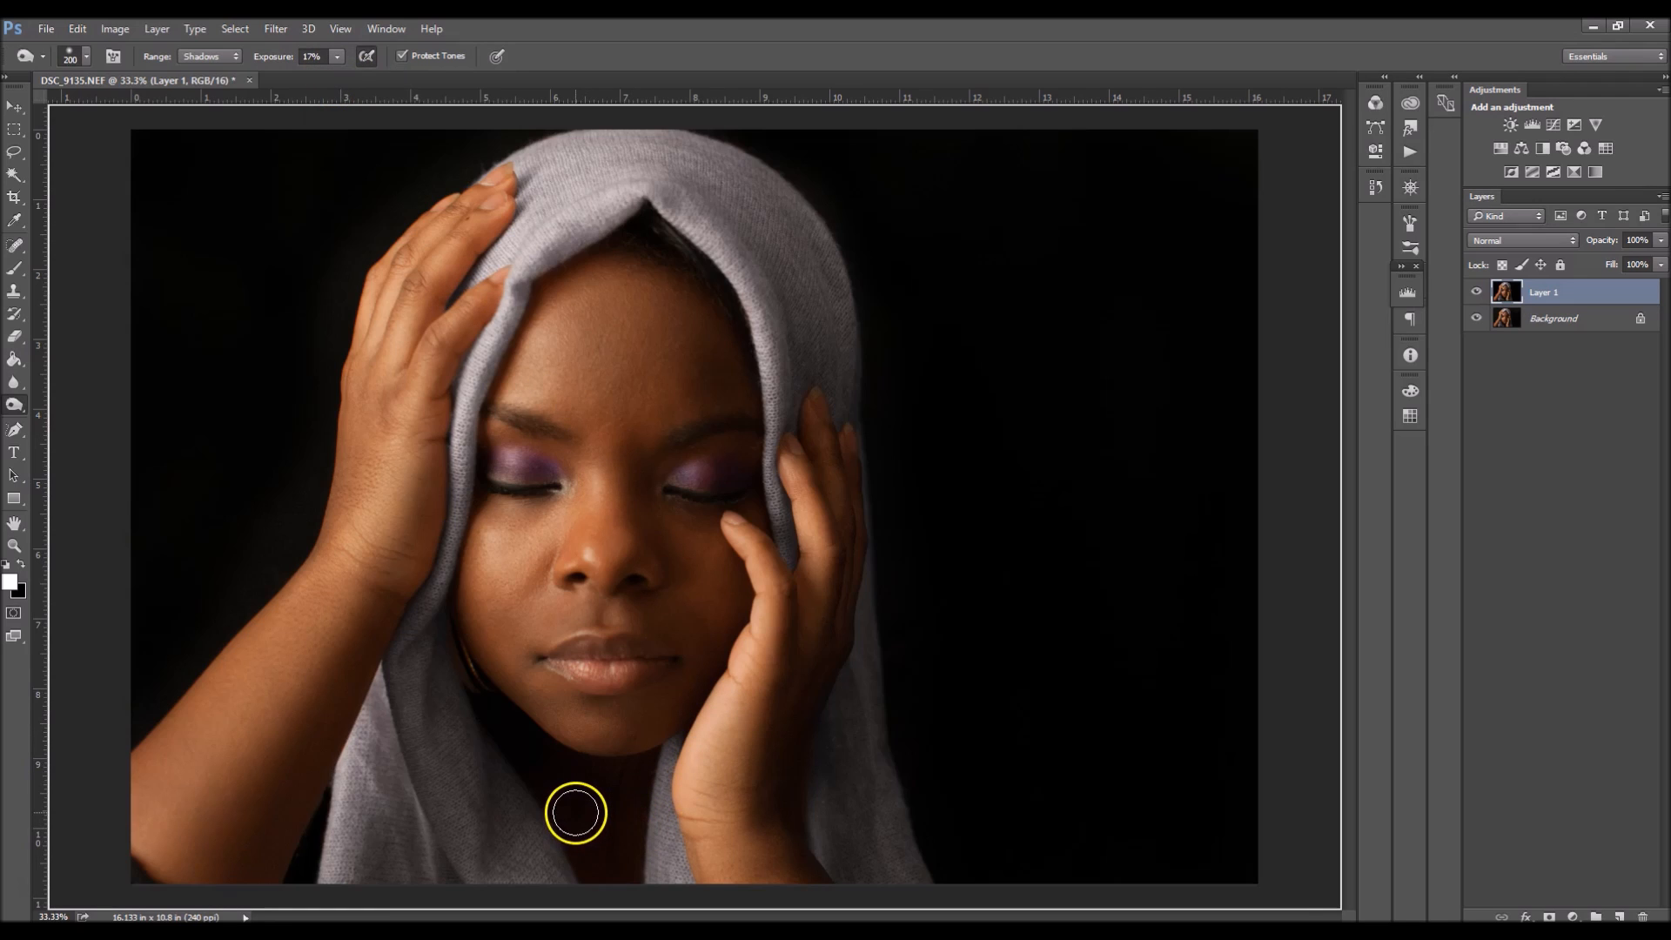
Darken the remaining neck shadows below the chin with a smaller Burn brush, reducing it to size 100 and 70.
{"action": "key", "text": "bracketleft"}
{"action": "key", "text": "bracketleft"}
{"action": "key", "text": "bracketleft"}
{"action": "key", "text": "bracketleft"}
{"action": "key", "text": "bracketleft"}
{"action": "key", "text": "bracketleft"}
{"action": "key", "text": "bracketleft"}
{"action": "key", "text": "bracketleft"}
{"action": "key", "text": "ctrl+plus"}
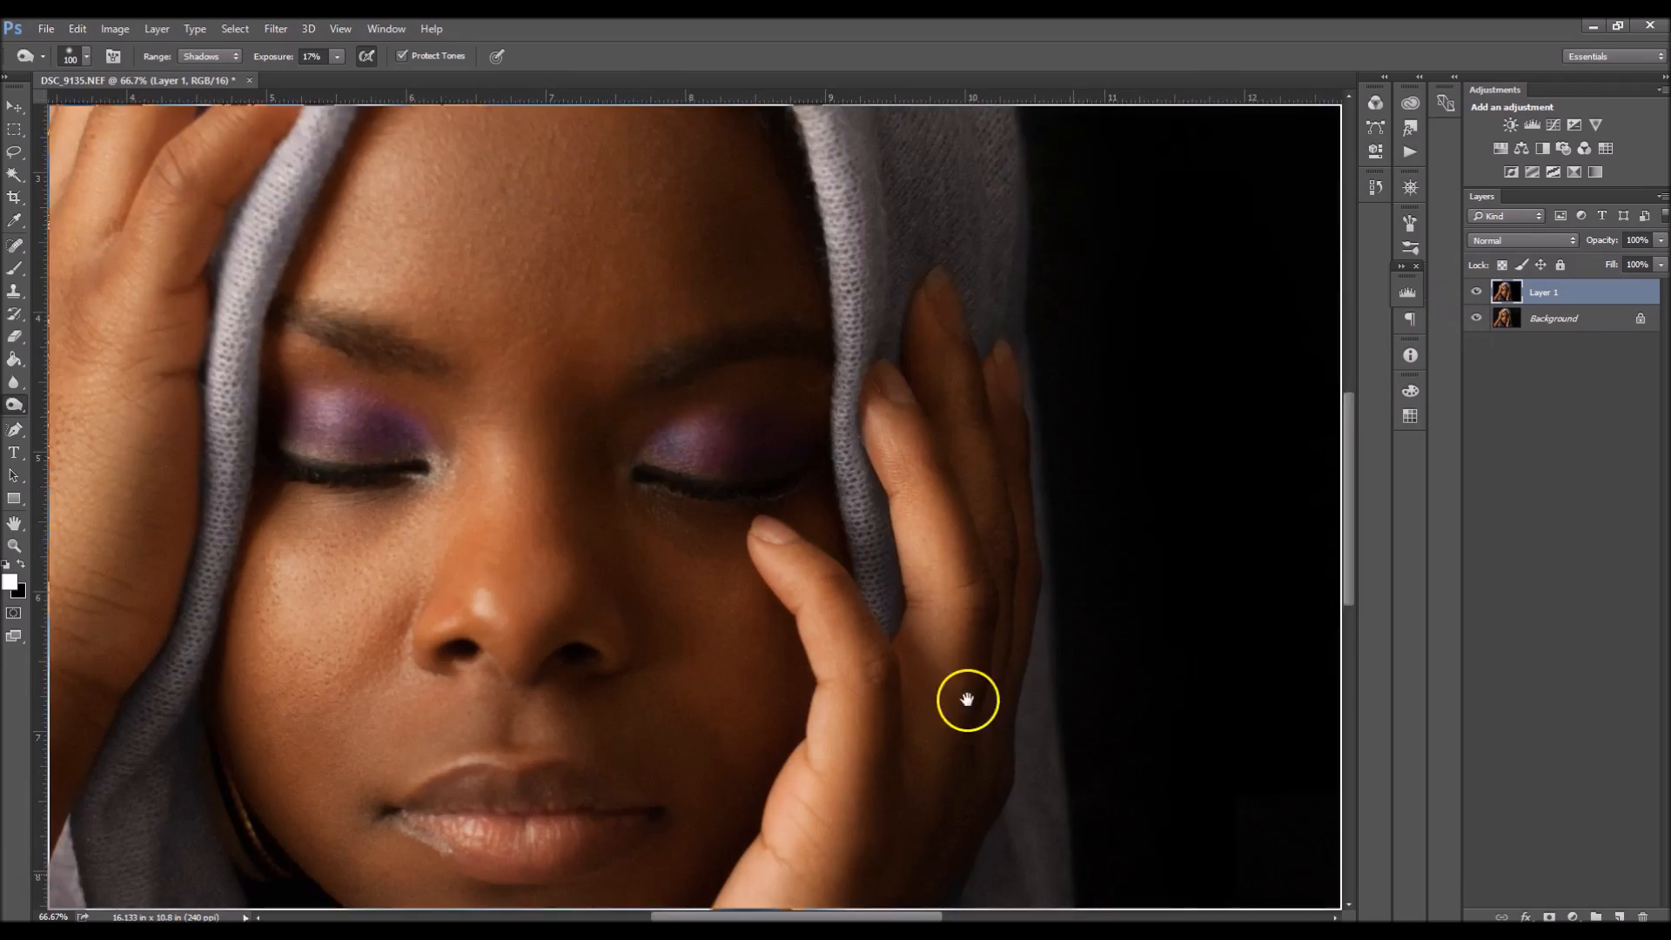
{"action": "scroll", "coordinate": [698, 623], "scroll_direction": "down", "scroll_amount": 4}
{"action": "left_click_drag", "start_coordinate": [686, 857], "coordinate": [693, 612]}
Toggle the visibility of the burned Layer 1 to compare the image before and after.
{"action": "left_click", "coordinate": [1476, 294]}
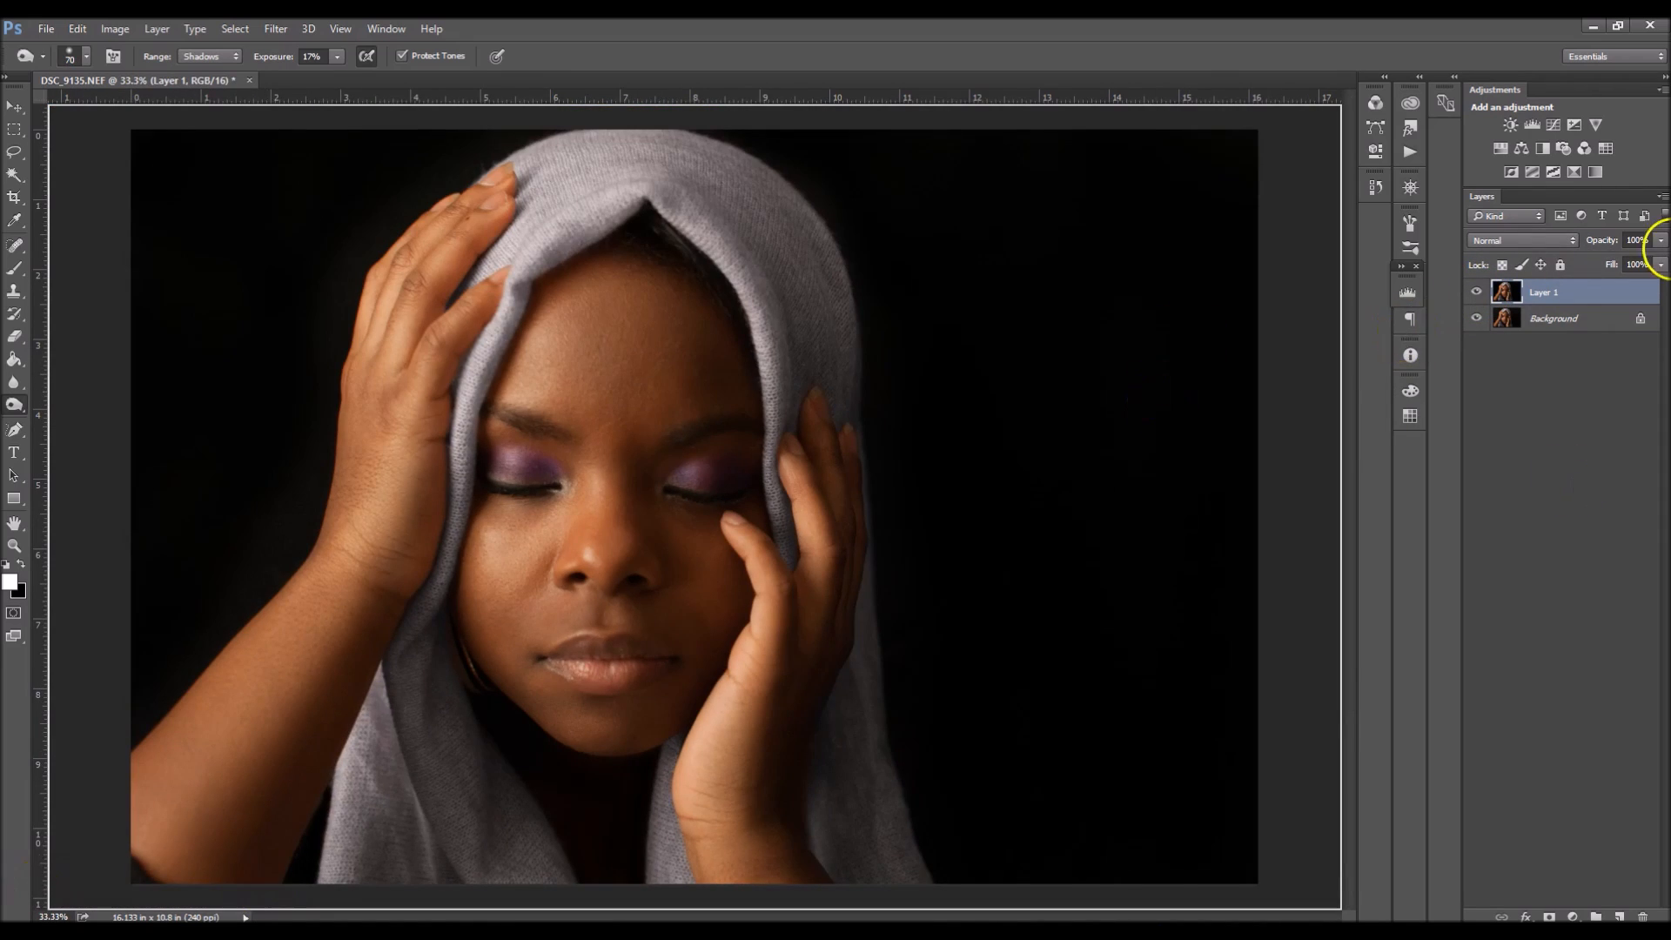
{"action": "left_click", "coordinate": [1476, 293]}
{"action": "left_click", "coordinate": [1476, 292]}
{"action": "mouse_move", "coordinate": [406, 750]}
{"action": "left_mouse_down"}
{"action": "mouse_move", "coordinate": [429, 690]}
{"action": "mouse_move", "coordinate": [574, 880]}
{"action": "mouse_move", "coordinate": [660, 875]}
{"action": "mouse_move", "coordinate": [671, 802]}
{"action": "mouse_move", "coordinate": [1665, 373]}
{"action": "mouse_move", "coordinate": [1357, 309]}
{"action": "mouse_move", "coordinate": [43, 894]}
{"action": "left_mouse_up"}
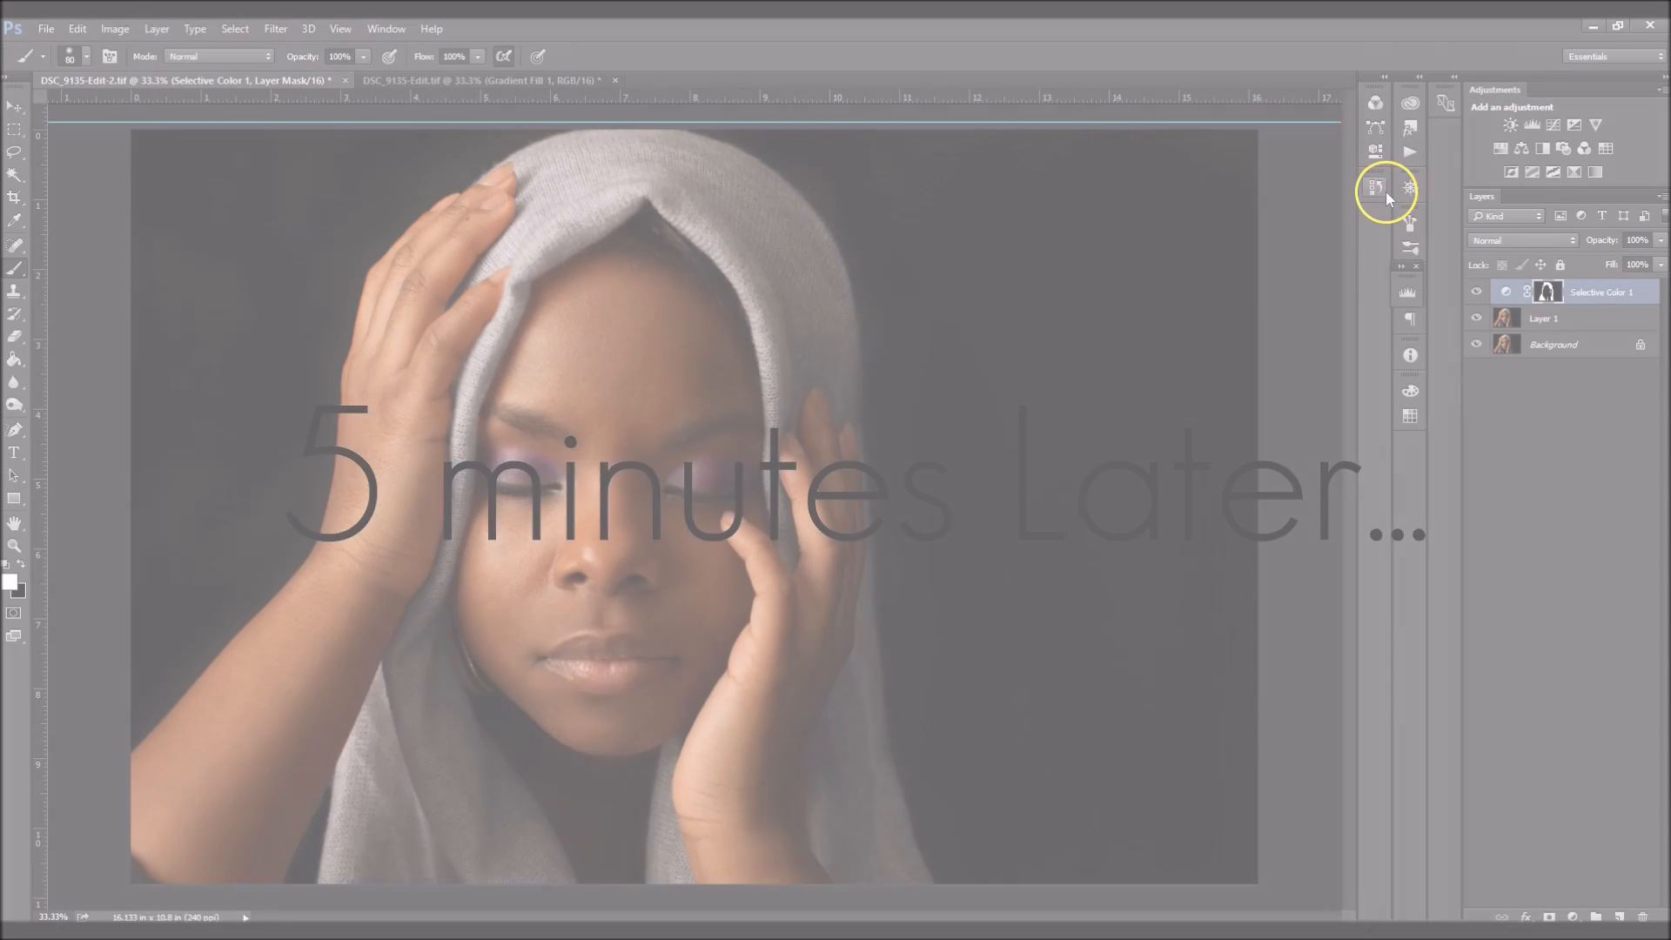
Take a history snapshot of DSC_9135-Edit-2.tif and flatten its Selective Color and image layers.
{"action": "left_click", "coordinate": [1384, 190]}
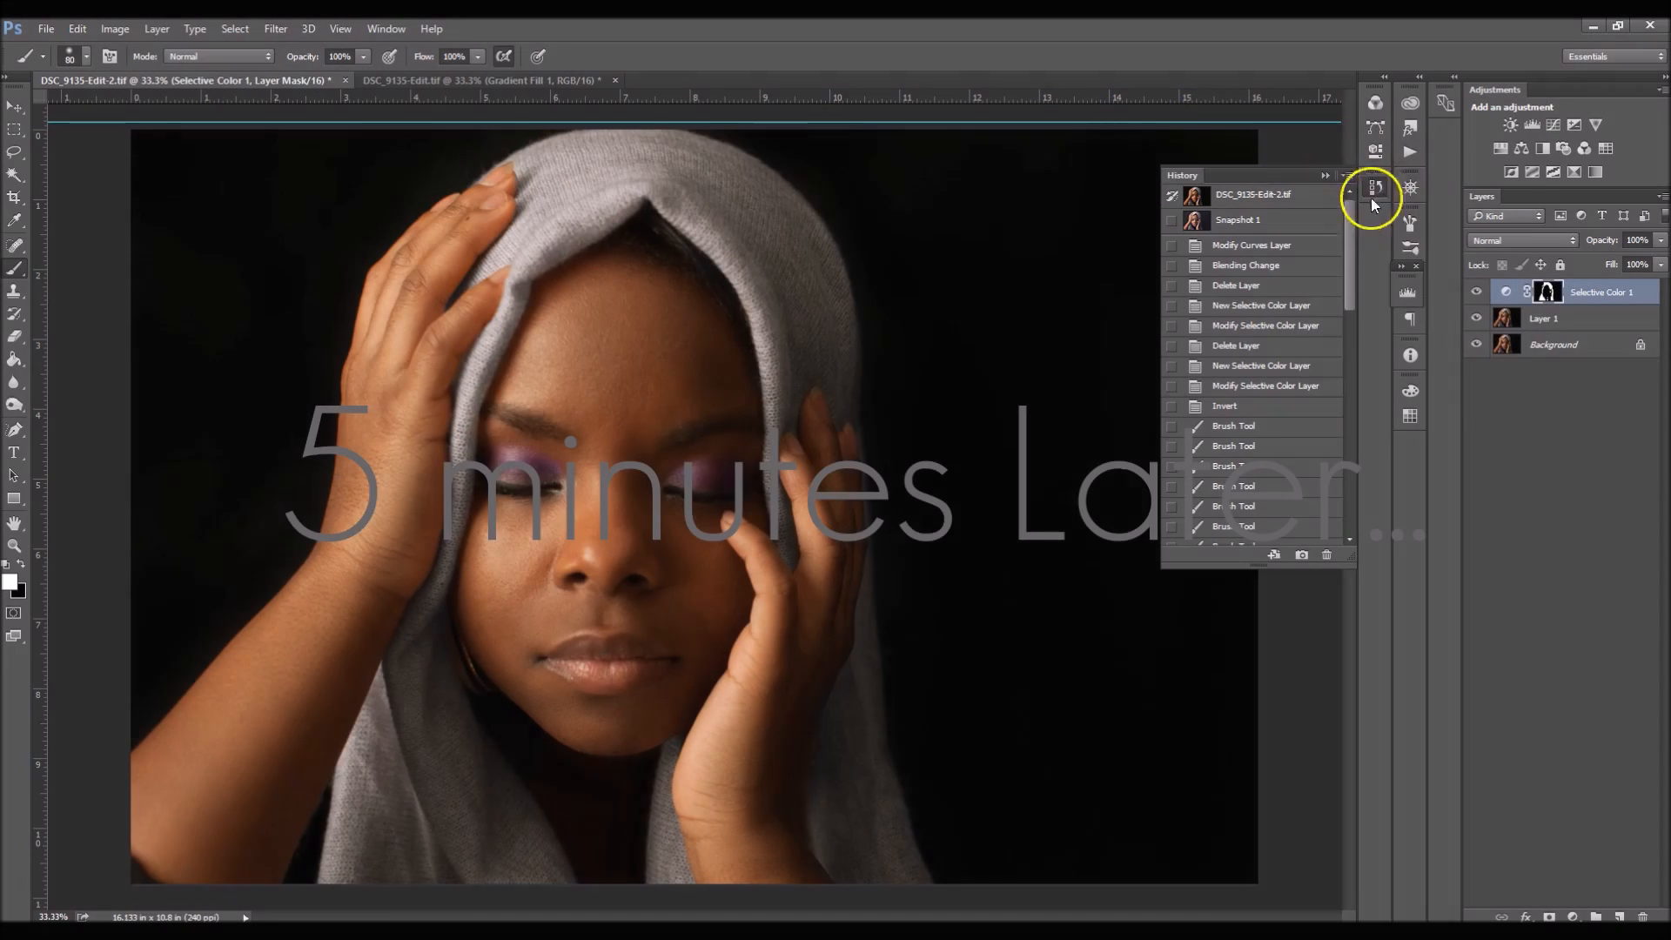
{"action": "left_click", "coordinate": [1303, 557]}
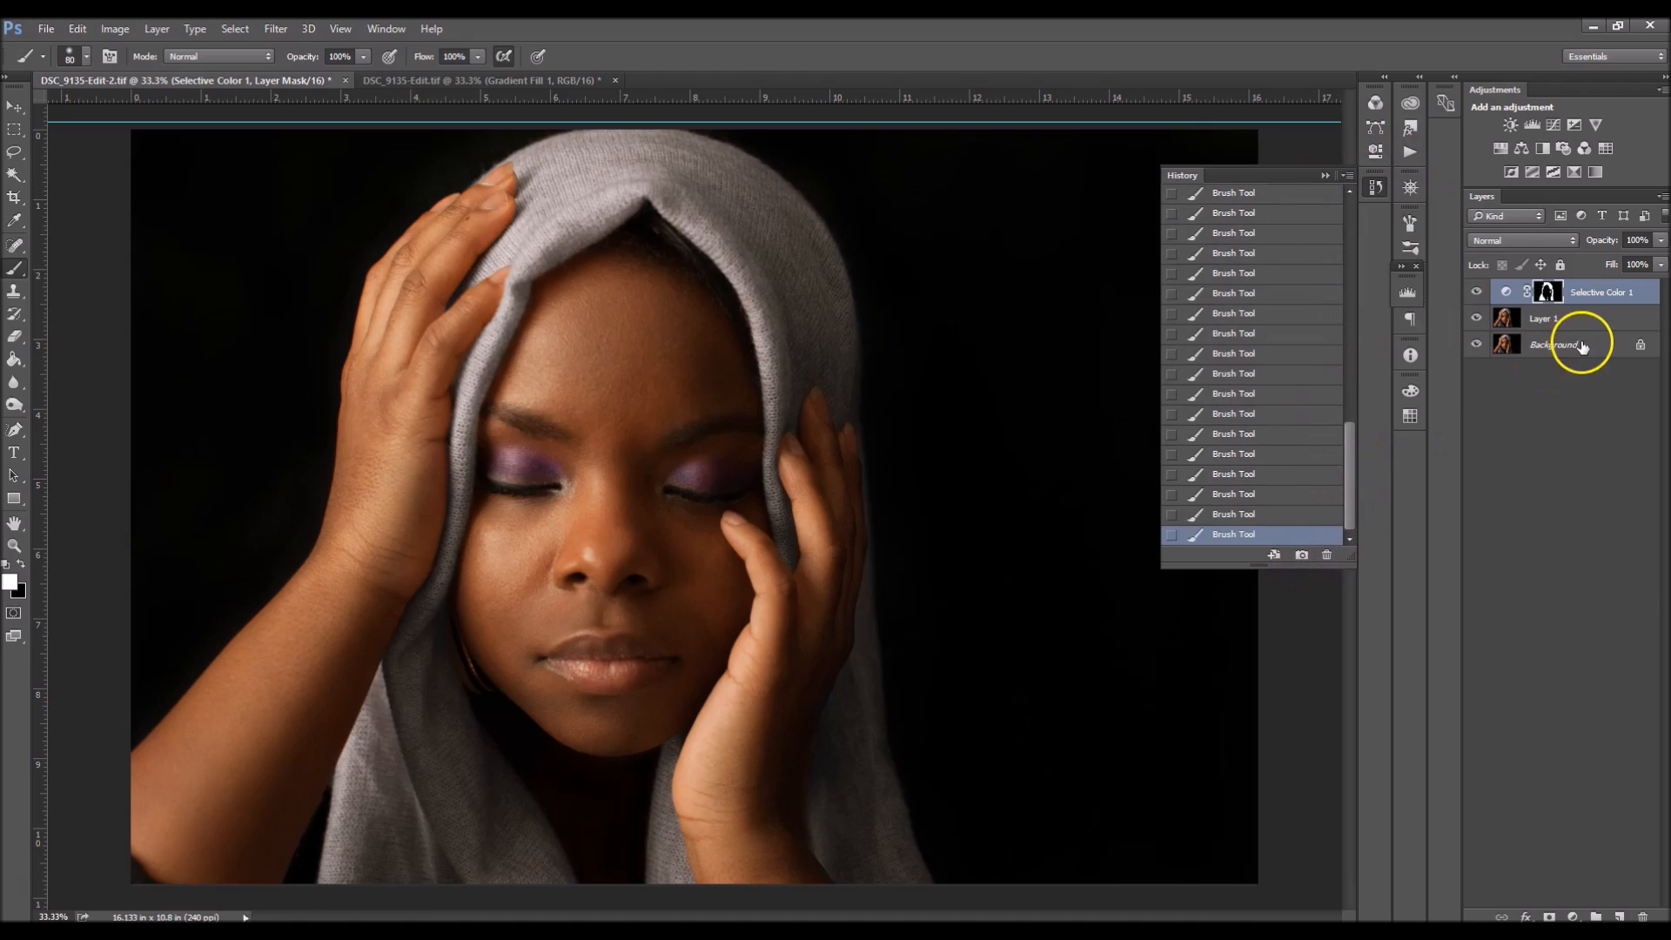
{"action": "right_click", "coordinate": [1581, 345]}
{"action": "left_click", "coordinate": [1582, 533]}
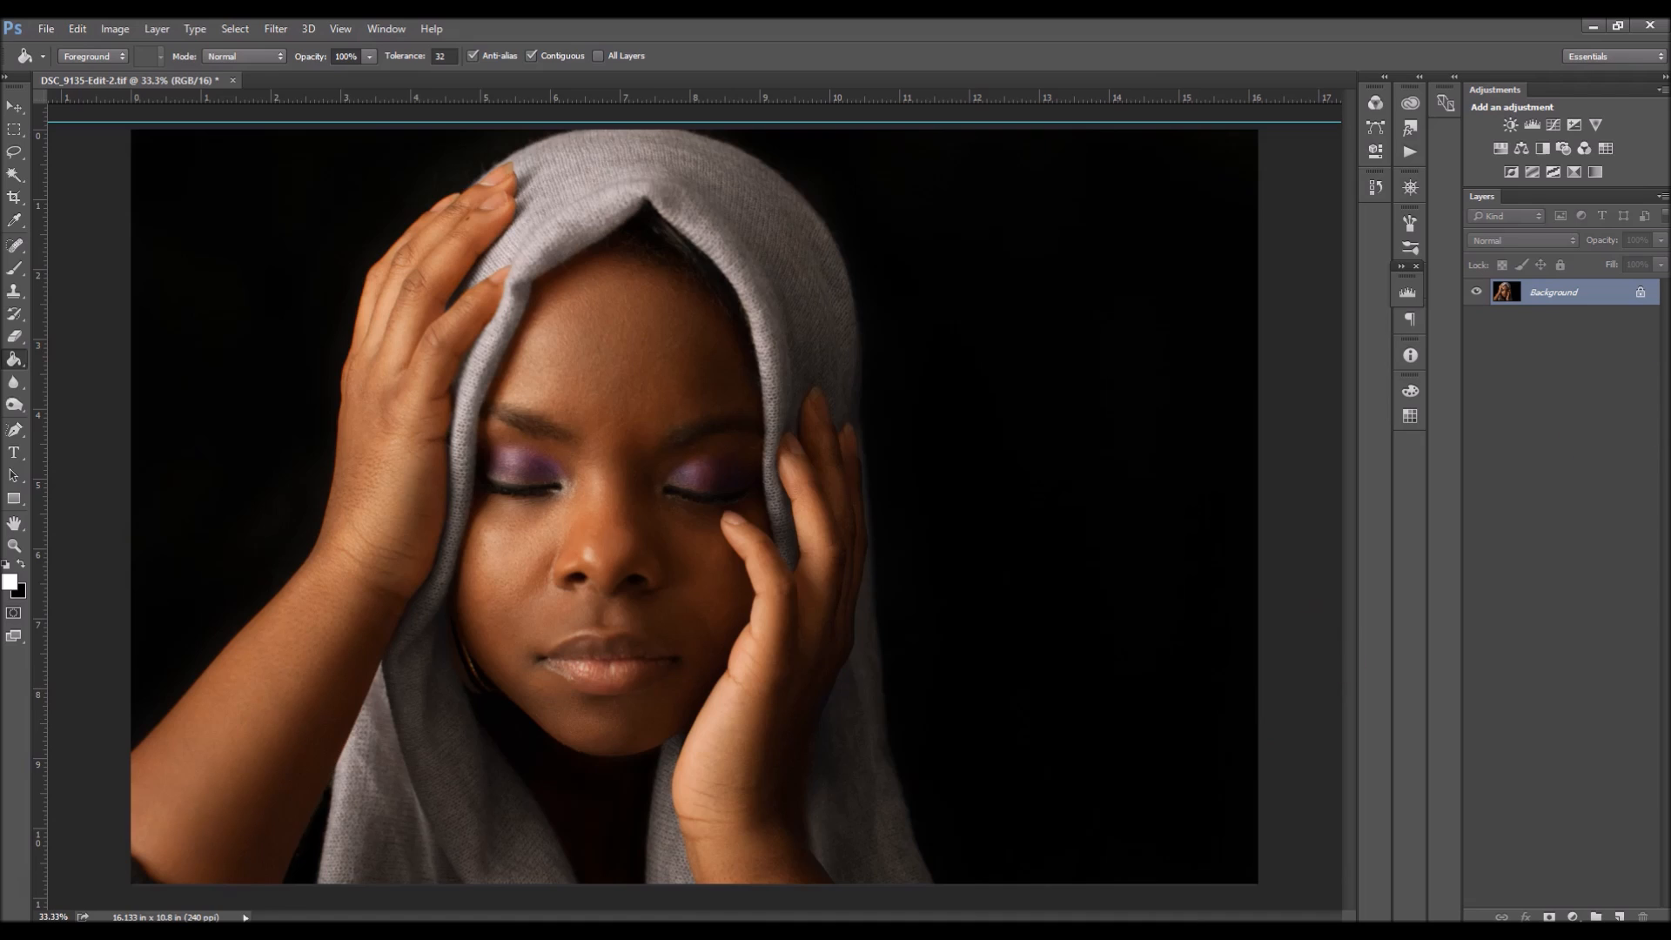
Duplicate the flattened background and add a Curves adjustment layer above the copy.
{"action": "key", "text": "ctrl+j"}
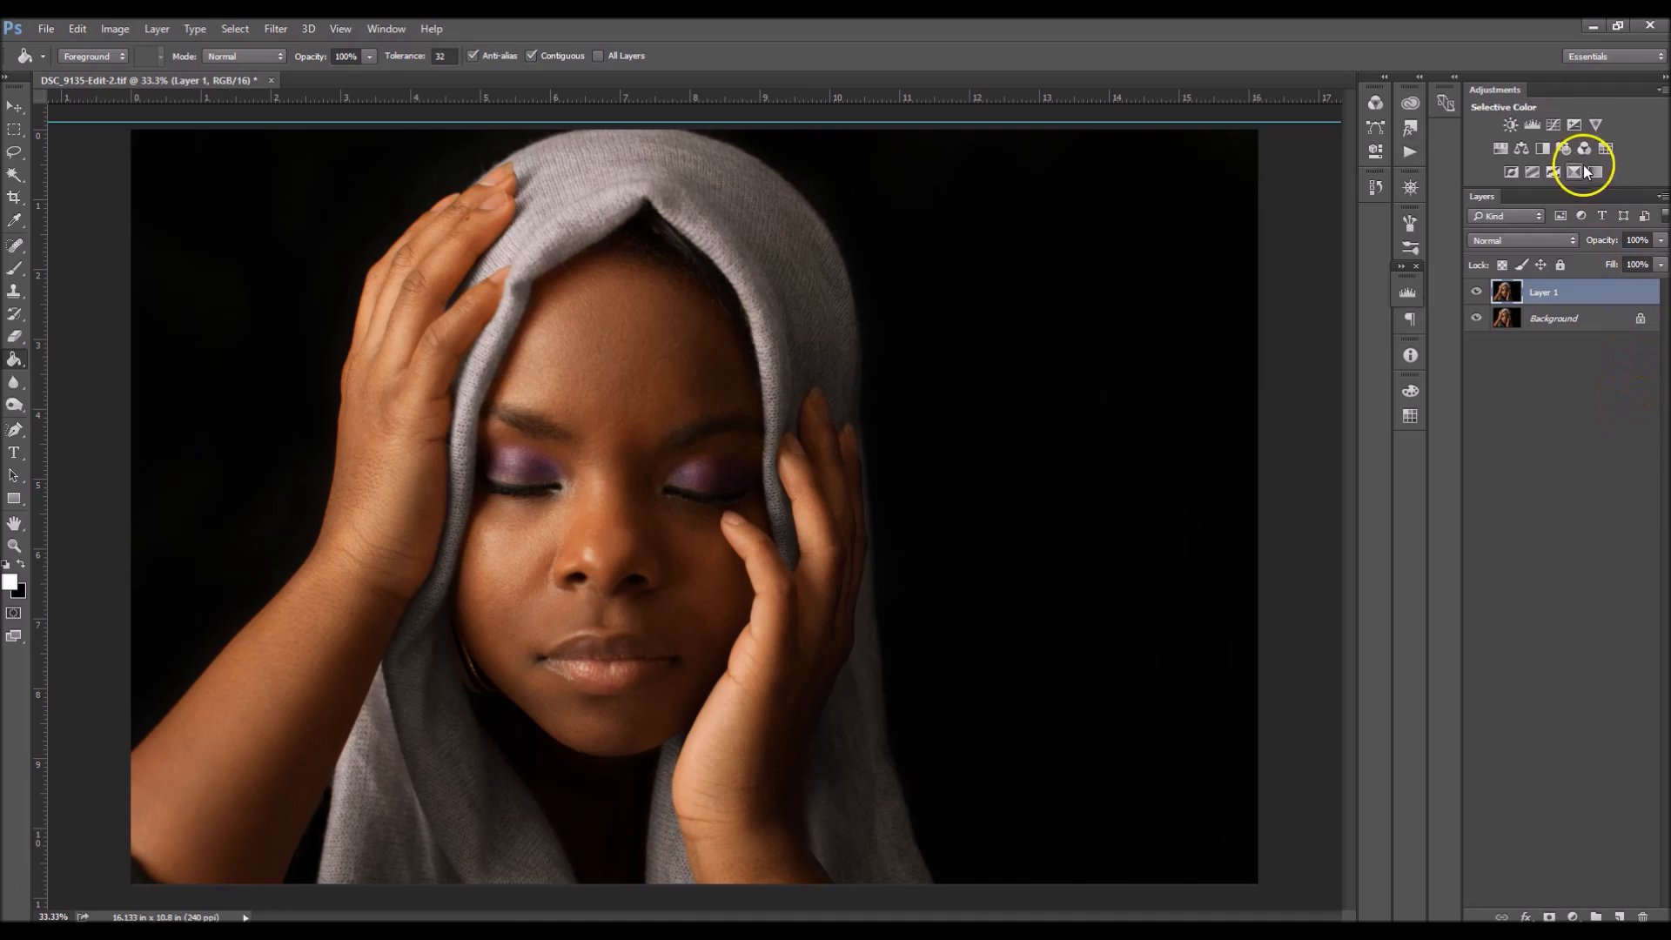
{"action": "left_click", "coordinate": [1411, 427]}
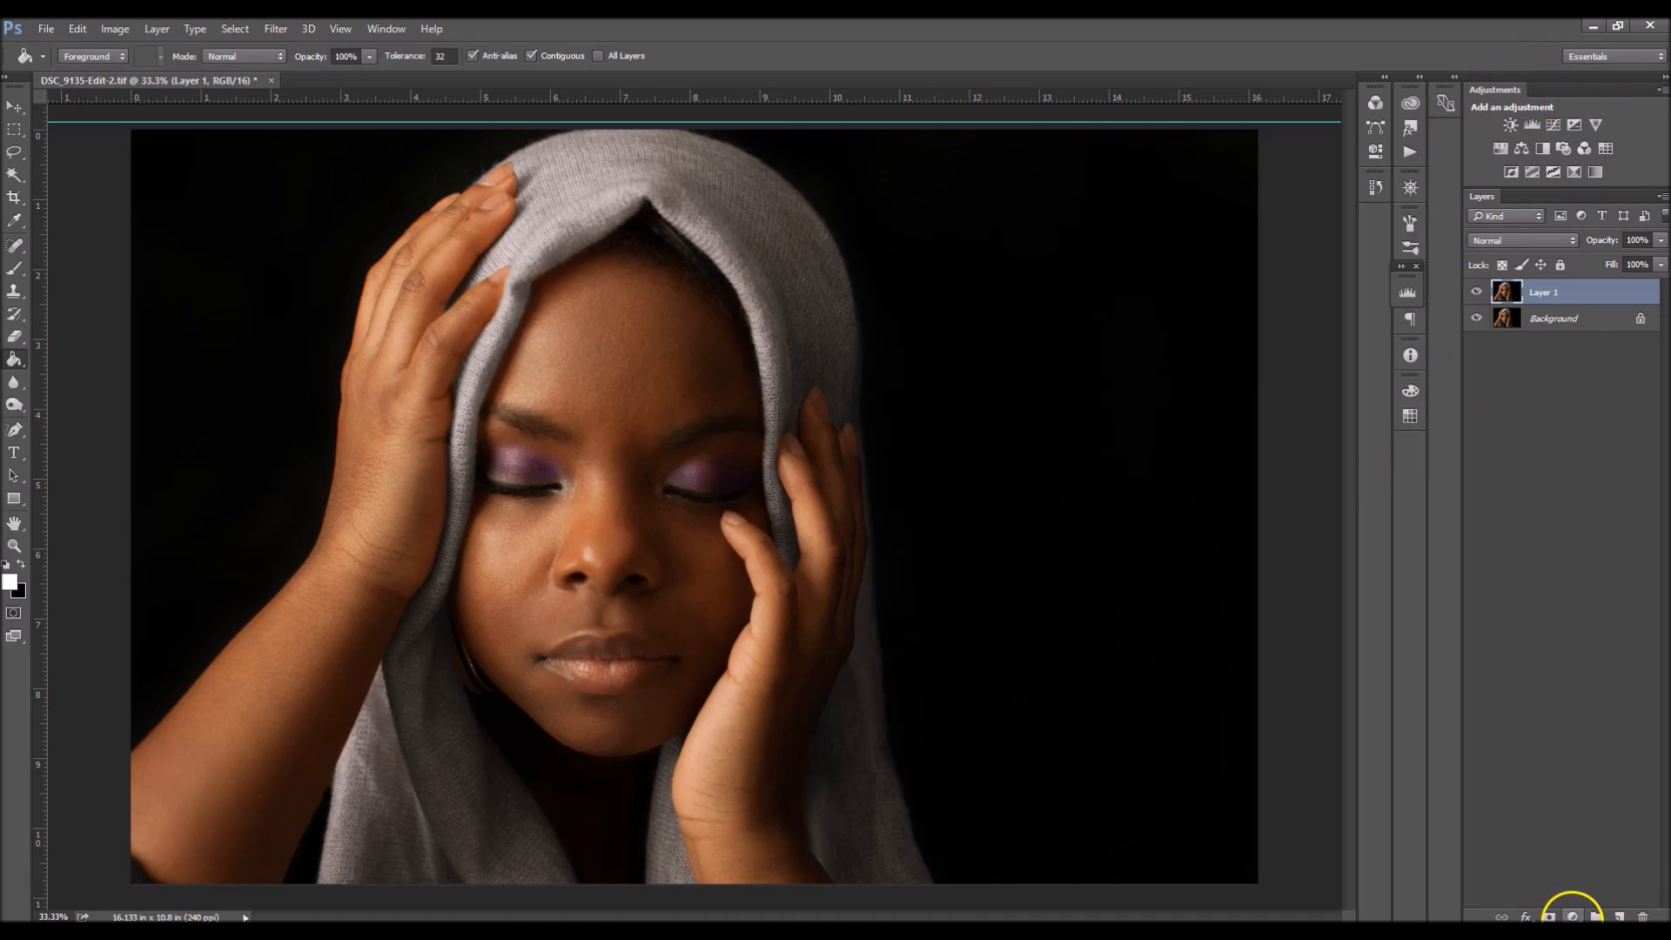
{"action": "left_click", "coordinate": [1572, 917]}
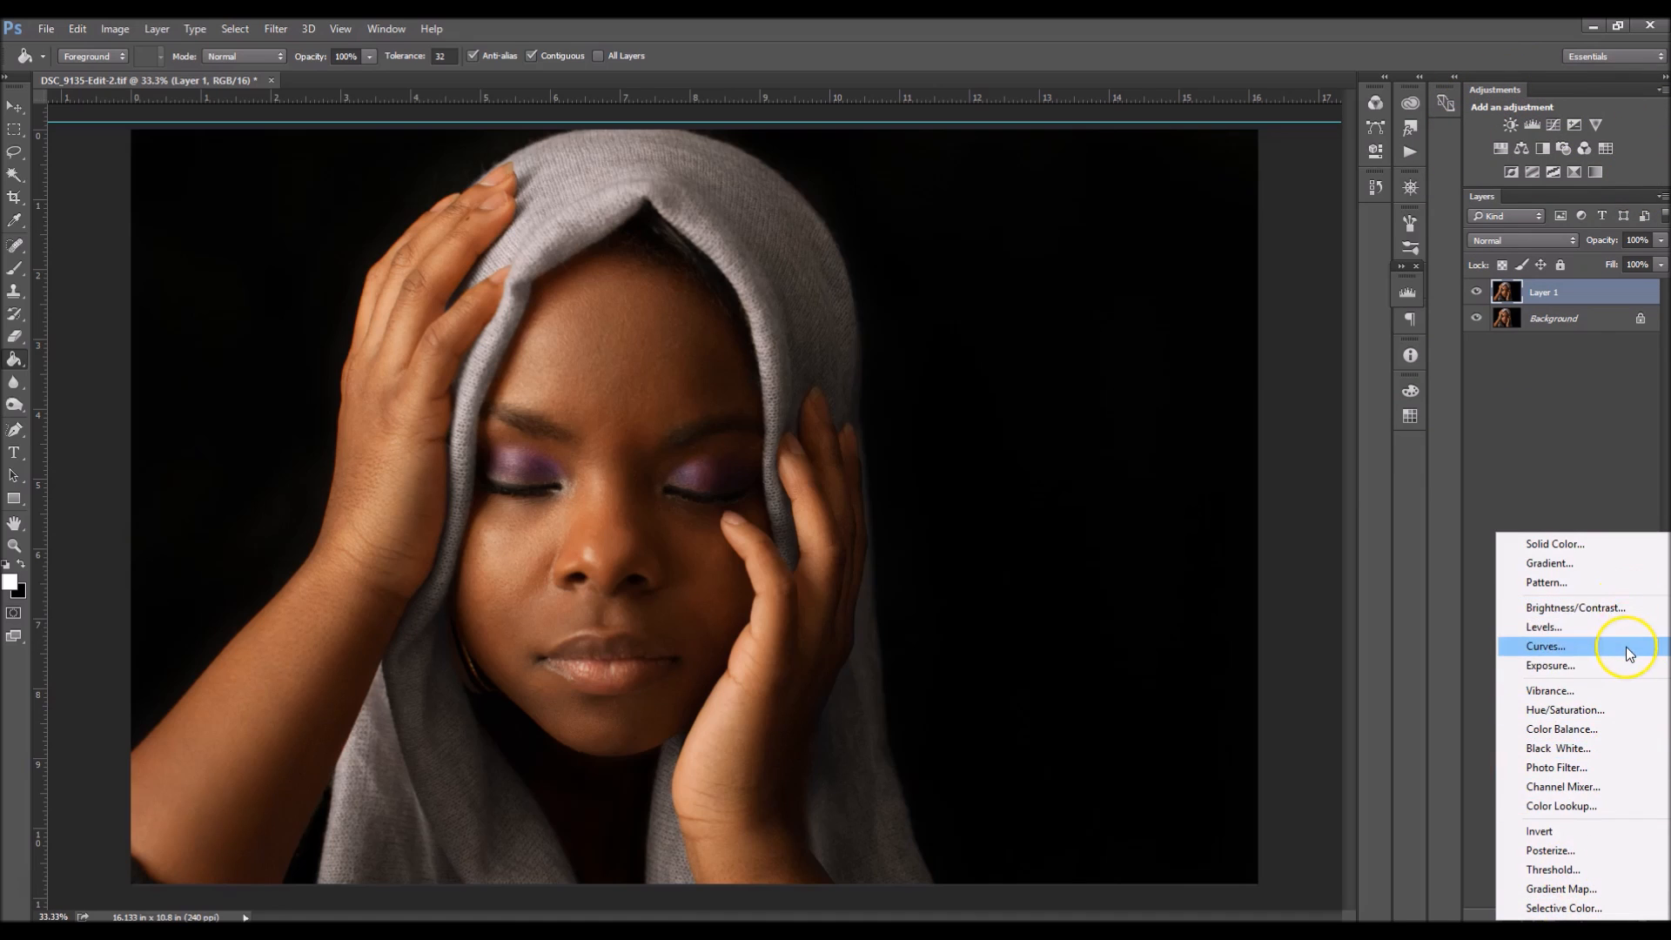
{"action": "left_click", "coordinate": [1625, 646]}
On the Curves 1 adjustment, anchor the Blue channel's midpoint and lift its shadow point to input 27, output 54.
{"action": "left_click", "coordinate": [1230, 165]}
{"action": "left_click", "coordinate": [1234, 207]}
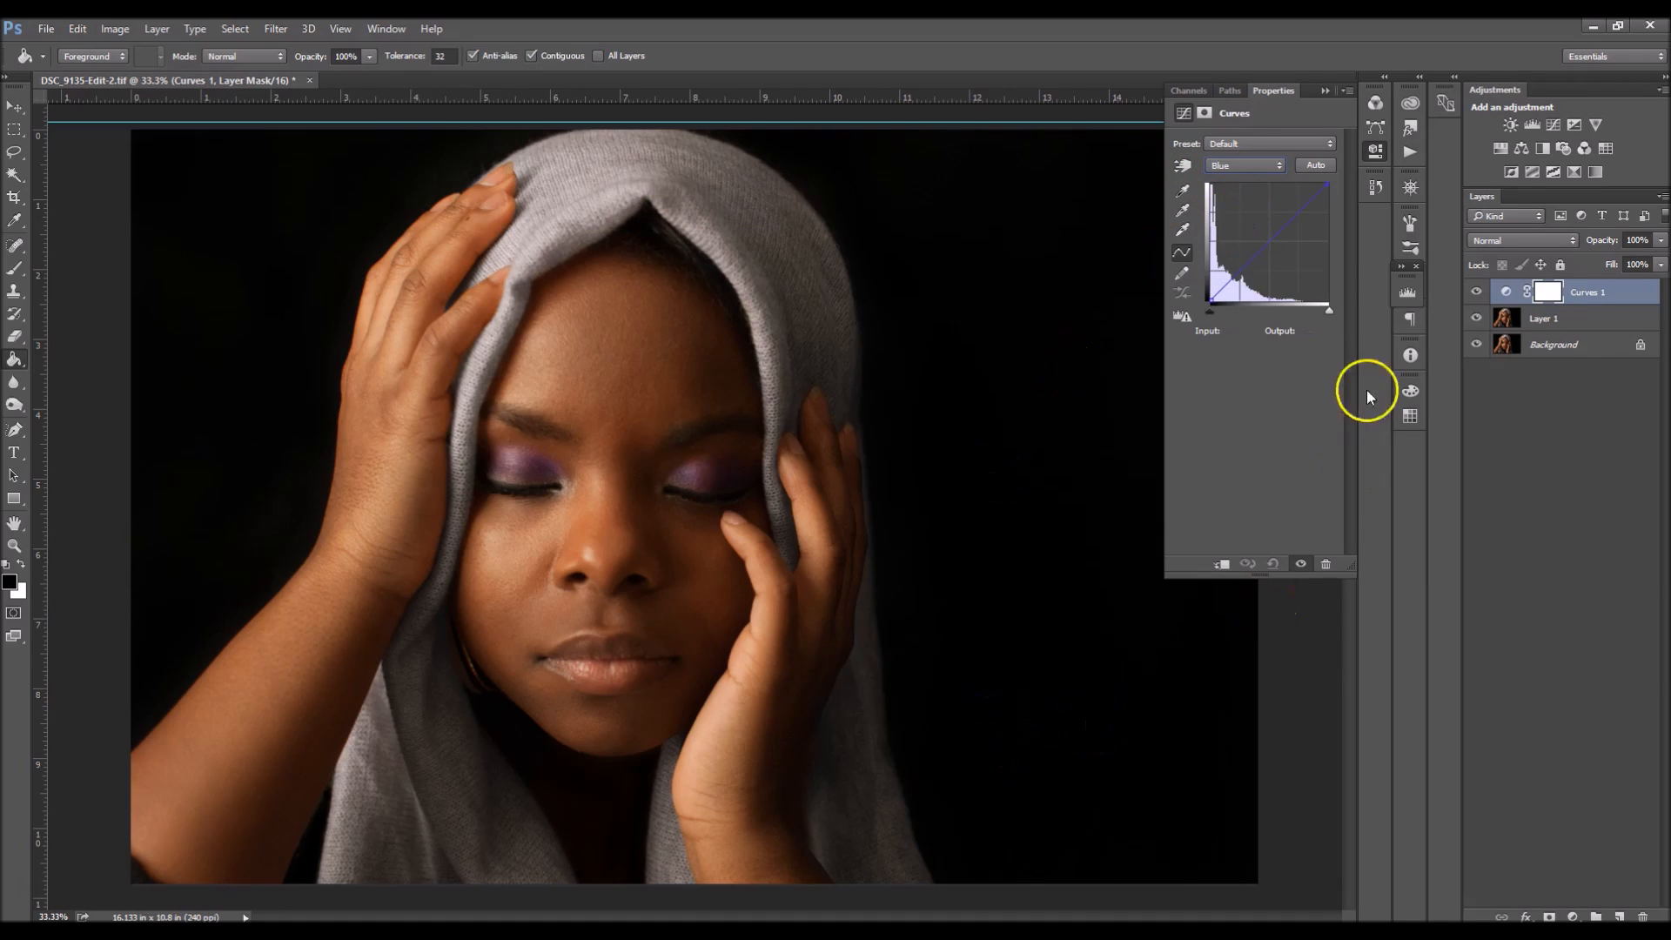
{"action": "left_click", "coordinate": [1270, 243]}
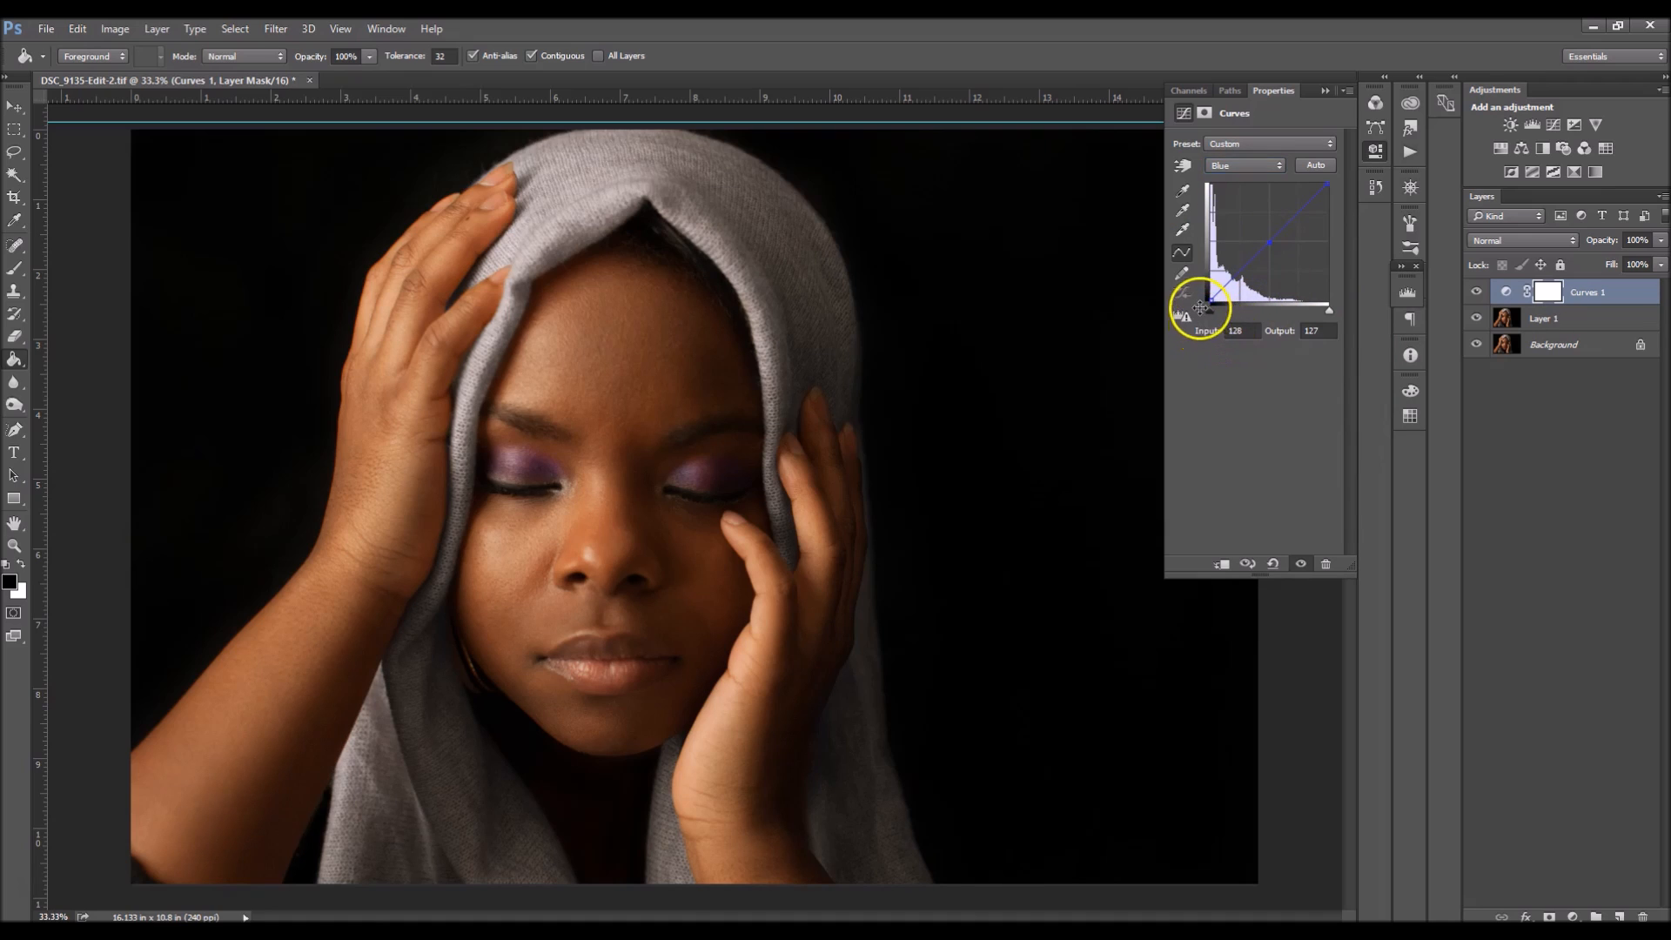
{"action": "left_click_drag", "start_coordinate": [1209, 301], "coordinate": [1234, 276]}
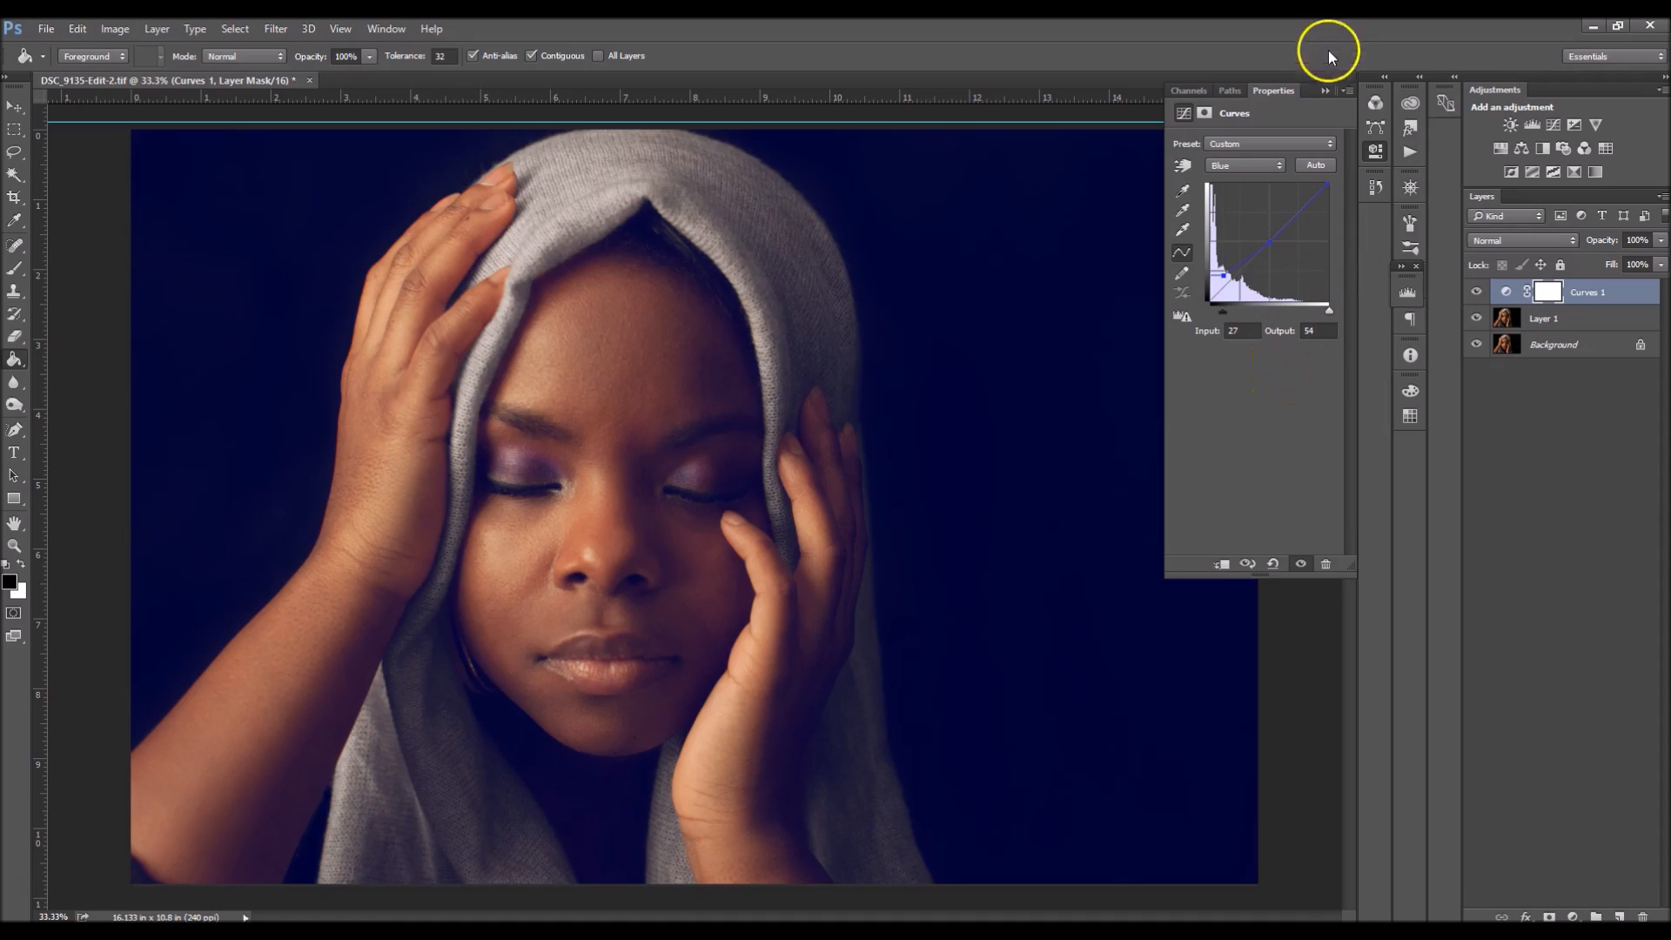
{"action": "left_click", "coordinate": [1324, 91]}
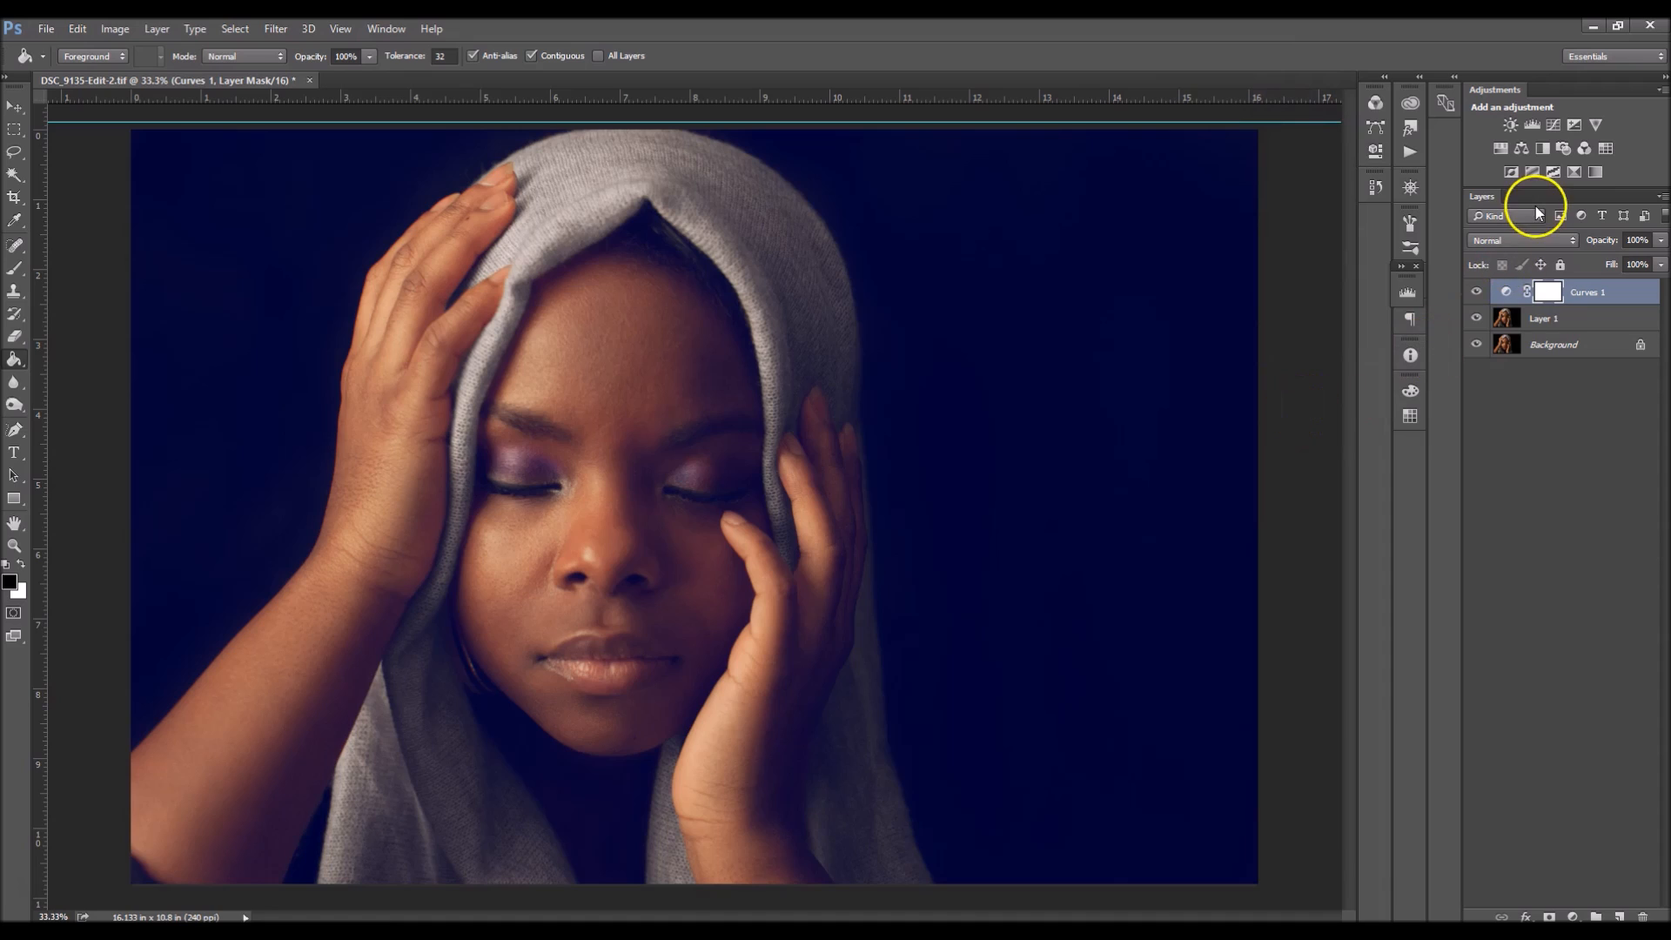
Add a second Curves adjustment layer, anchor the Red channel's midpoint and move its black point to input 10, output 0.
{"action": "left_click", "coordinate": [1553, 127]}
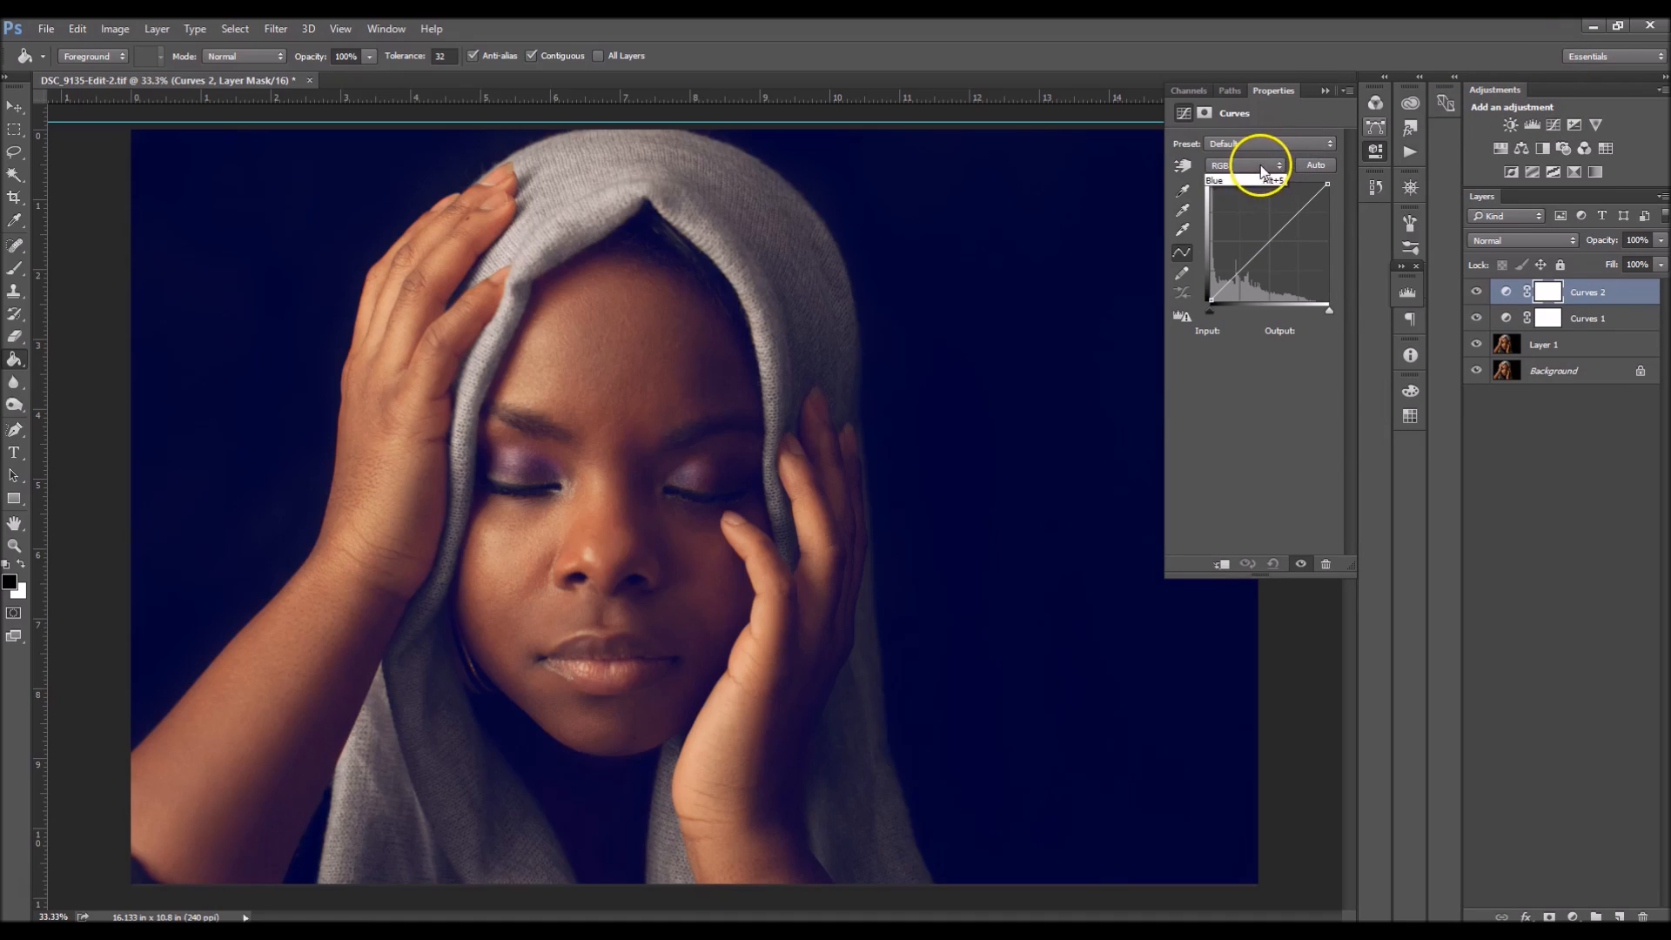
{"action": "left_click", "coordinate": [1258, 177]}
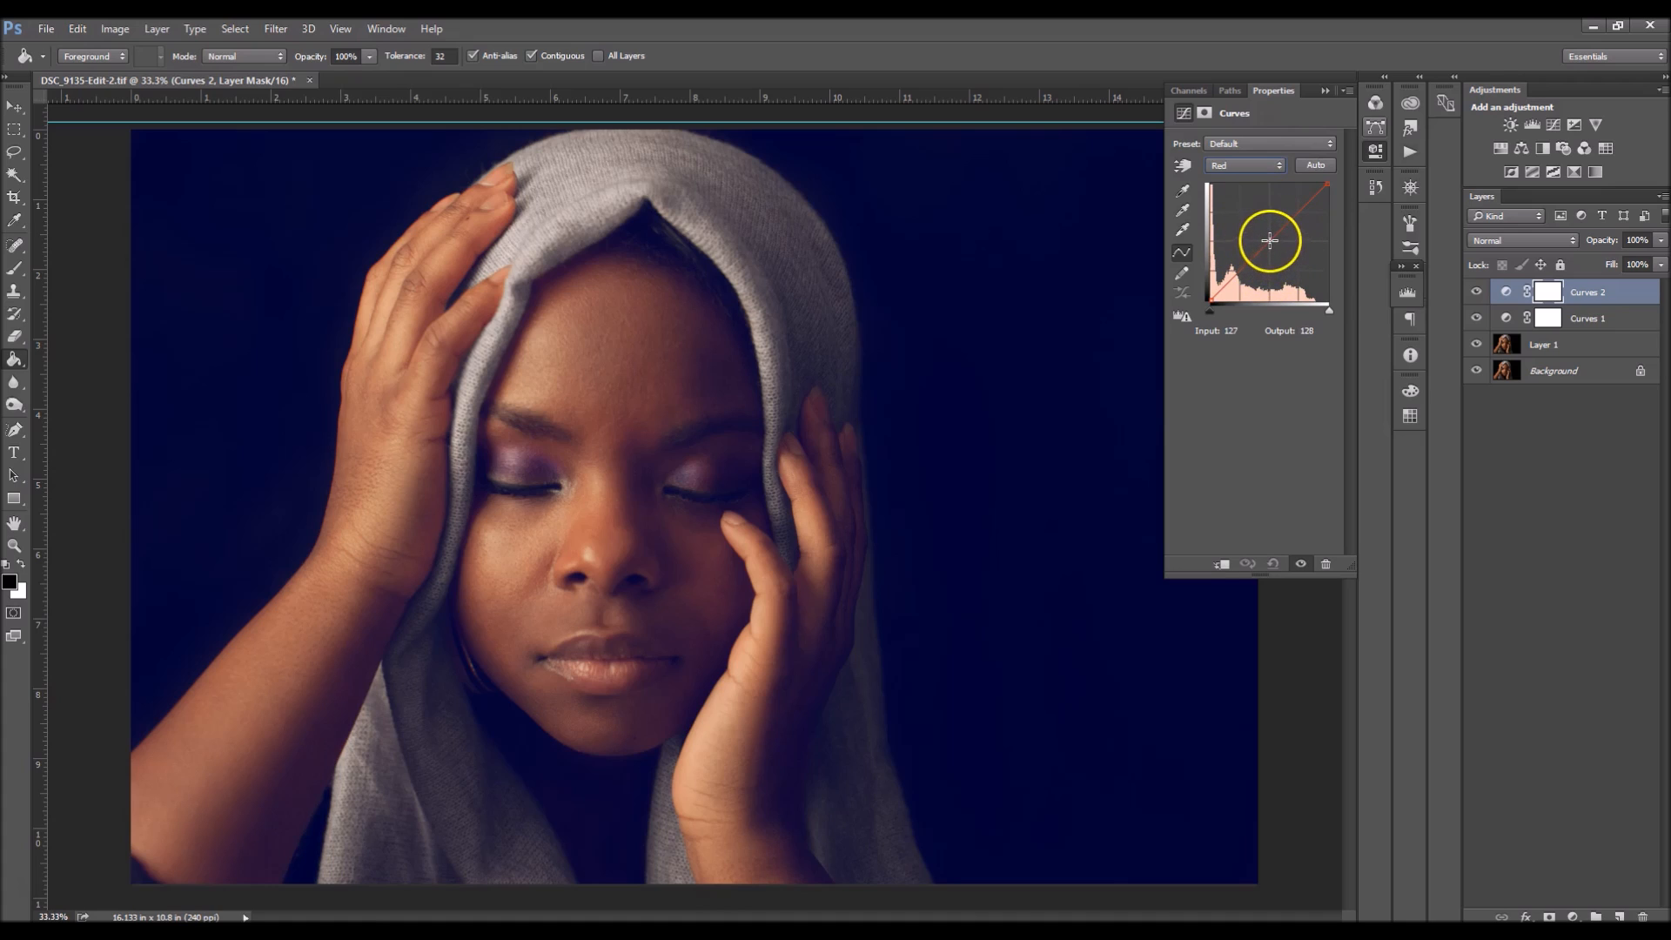
{"action": "left_click", "coordinate": [1271, 240]}
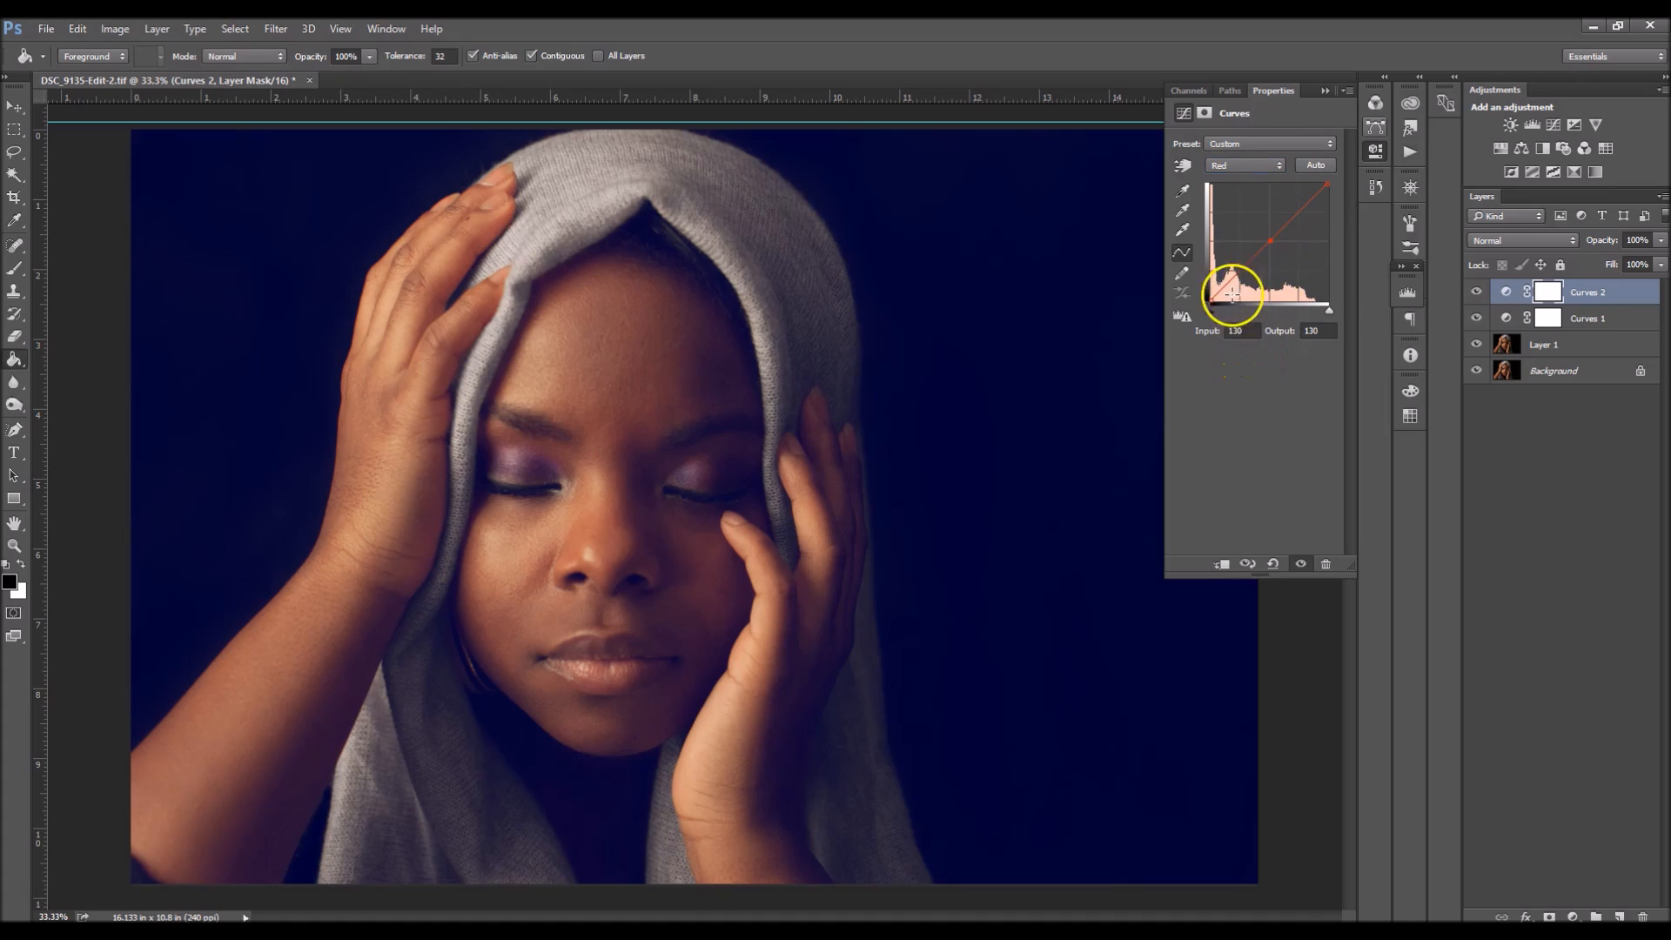
{"action": "left_click_drag", "start_coordinate": [1208, 301], "coordinate": [1213, 302]}
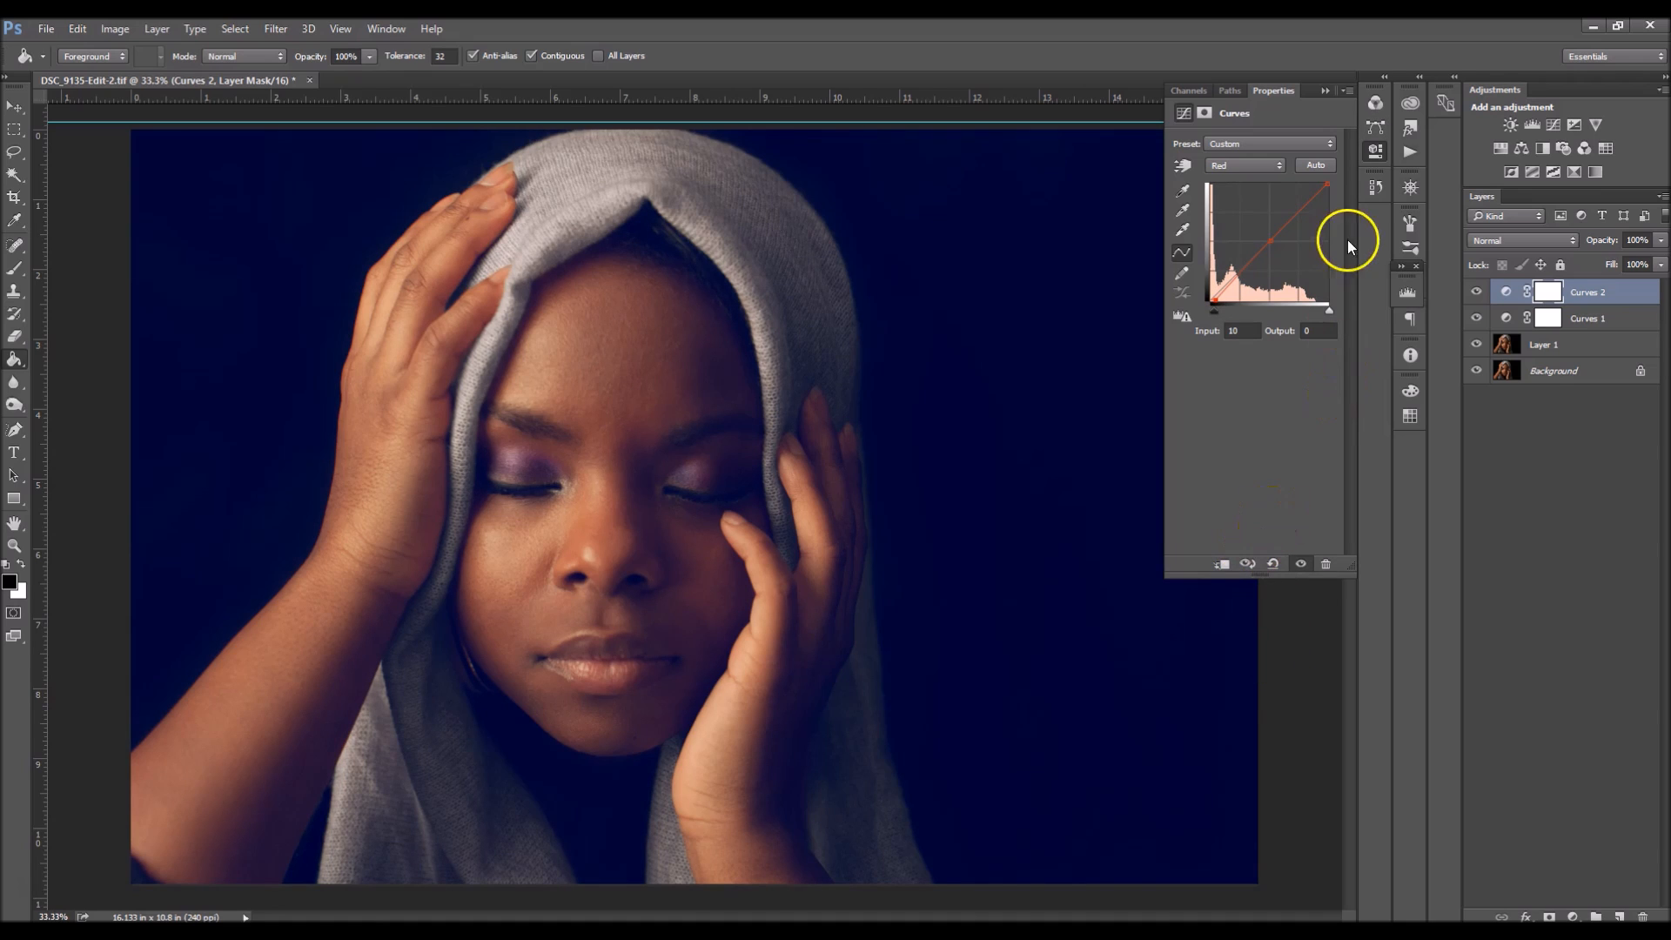
{"action": "left_click", "coordinate": [1324, 91]}
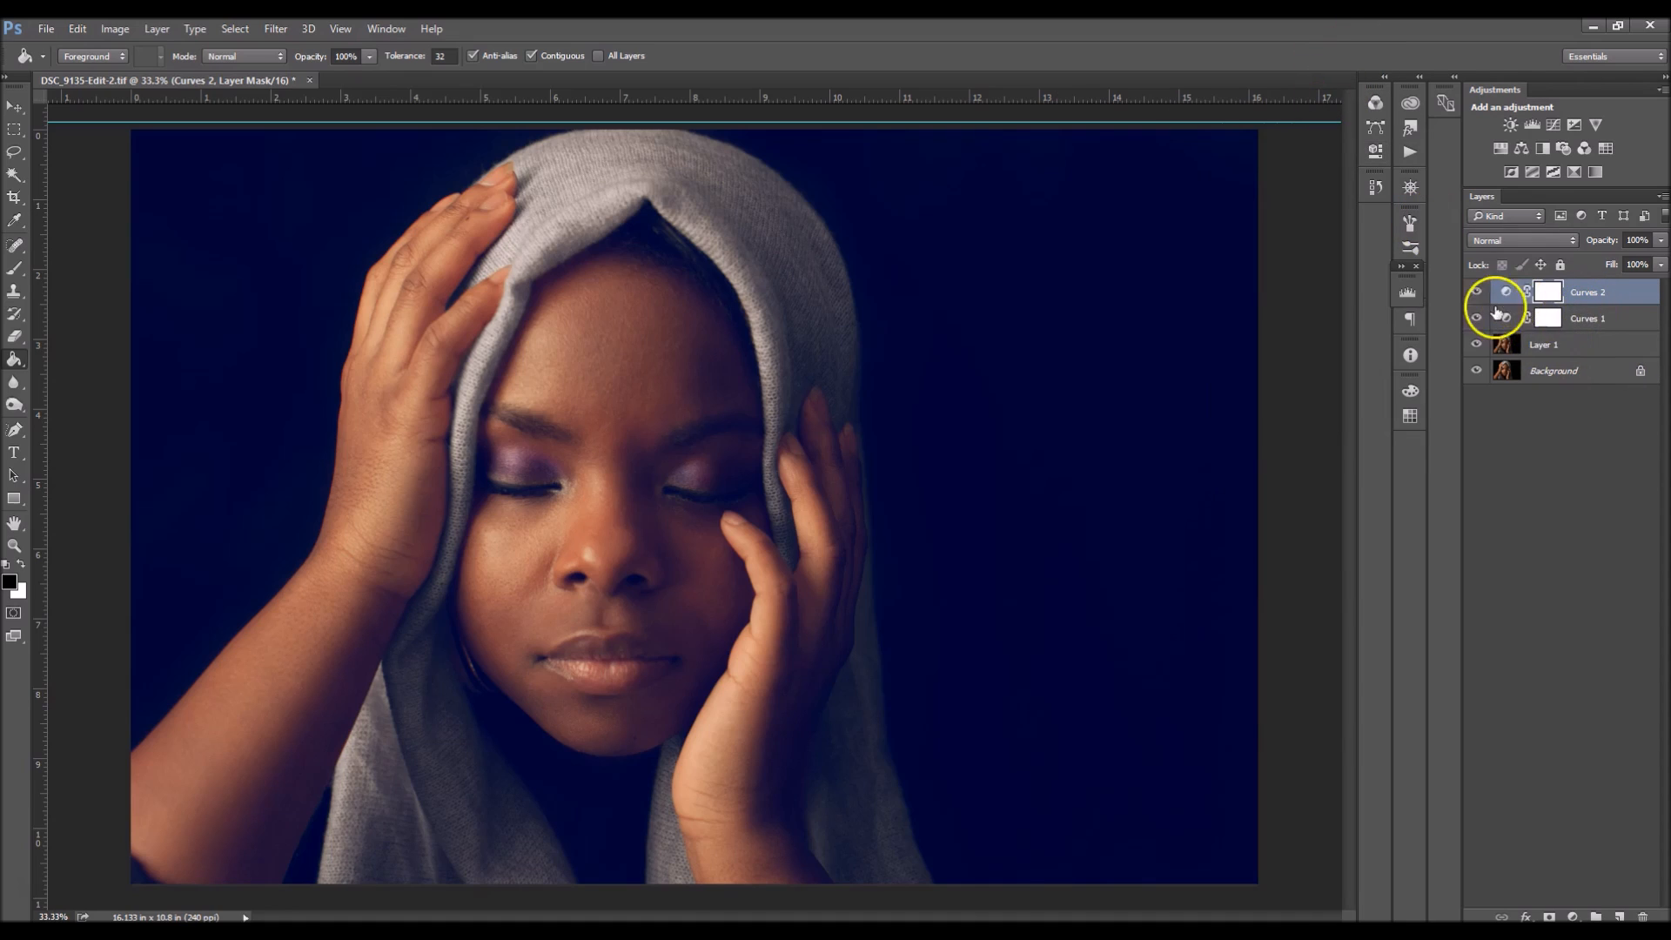
Reduce the opacity of the Curves 1 layer to 30%.
{"action": "left_click", "coordinate": [1581, 321]}
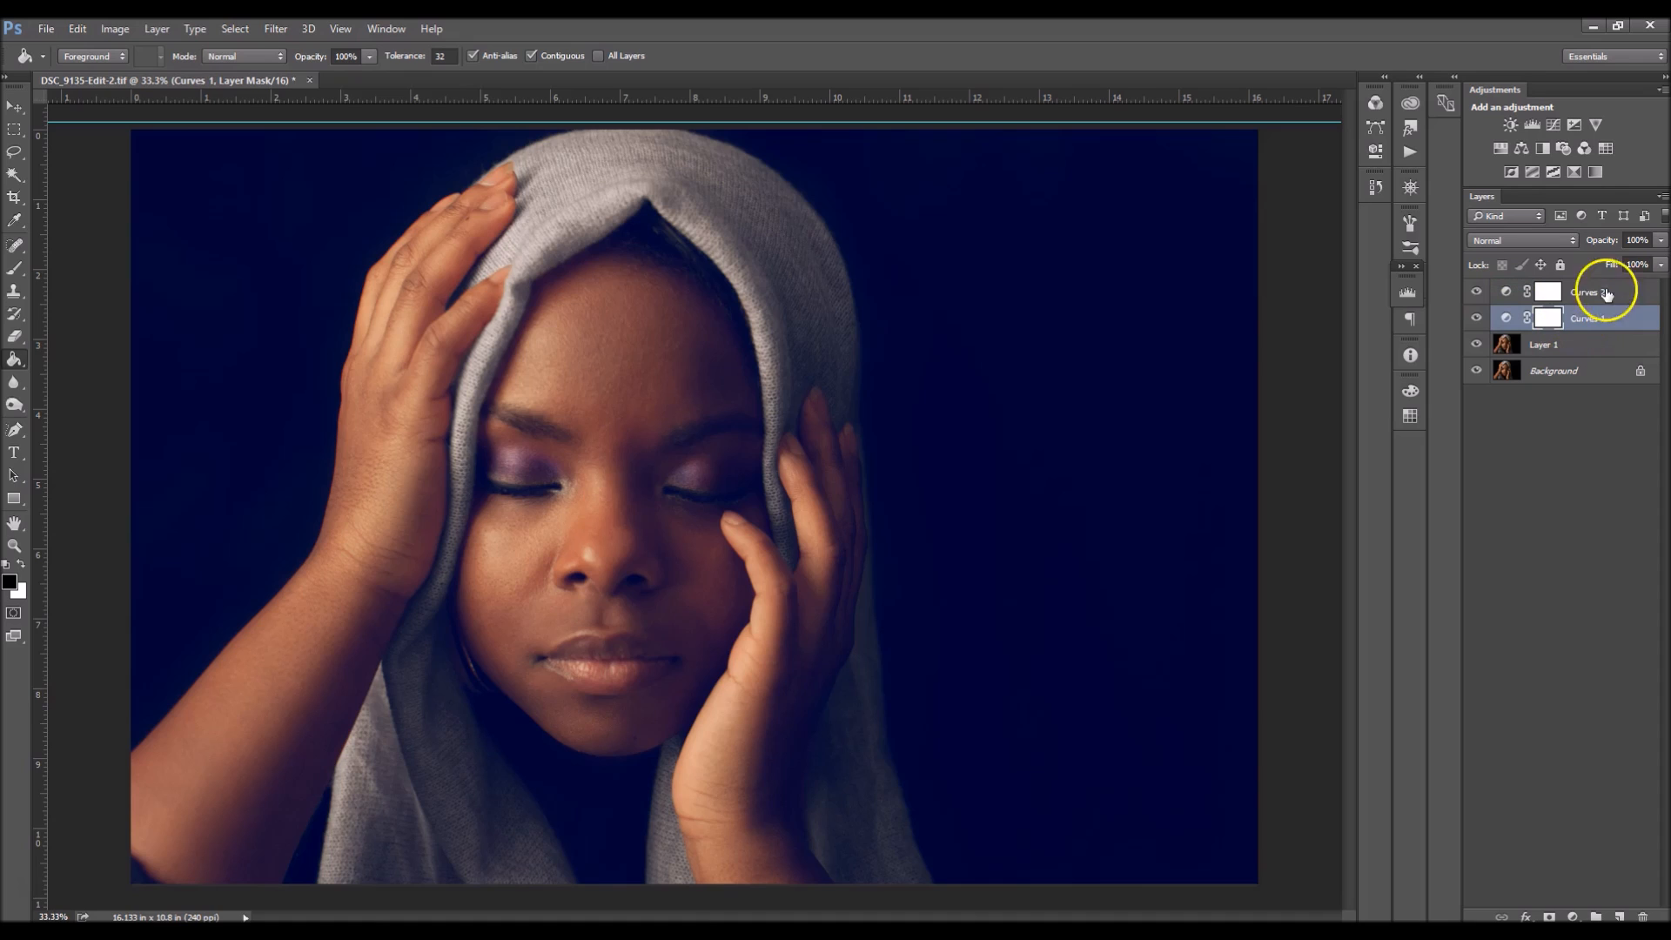
{"action": "left_click", "coordinate": [1660, 240]}
{"action": "left_click_drag", "start_coordinate": [1659, 259], "coordinate": [1580, 263]}
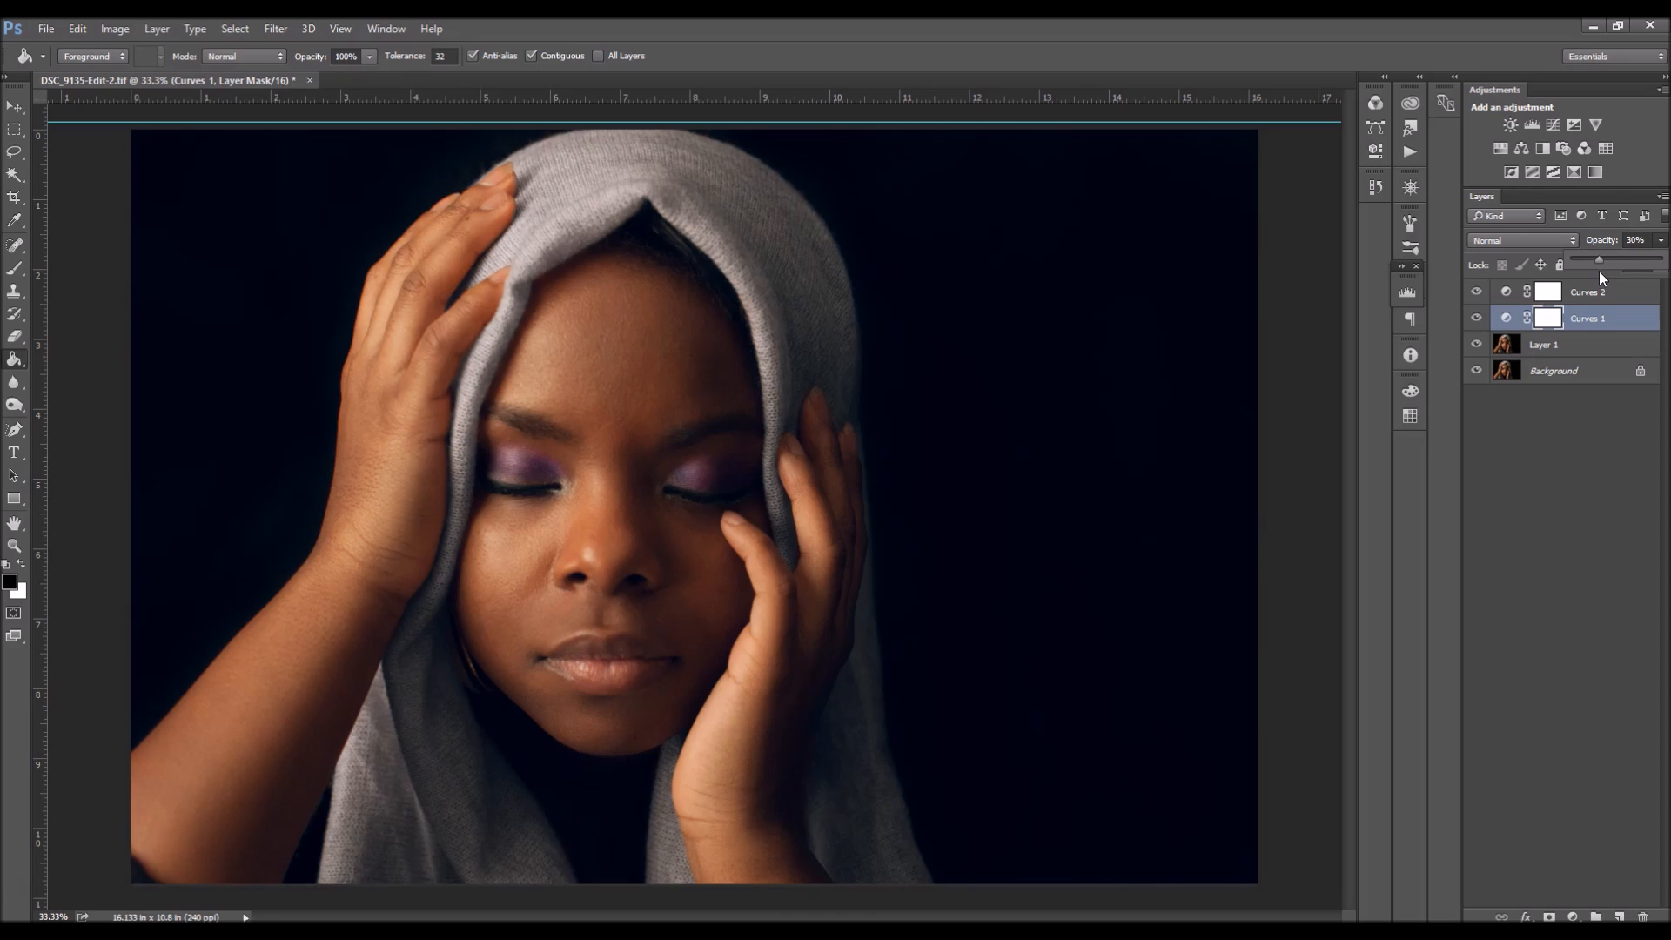
{"action": "left_click", "coordinate": [1638, 240]}
{"action": "type", "text": "30"}
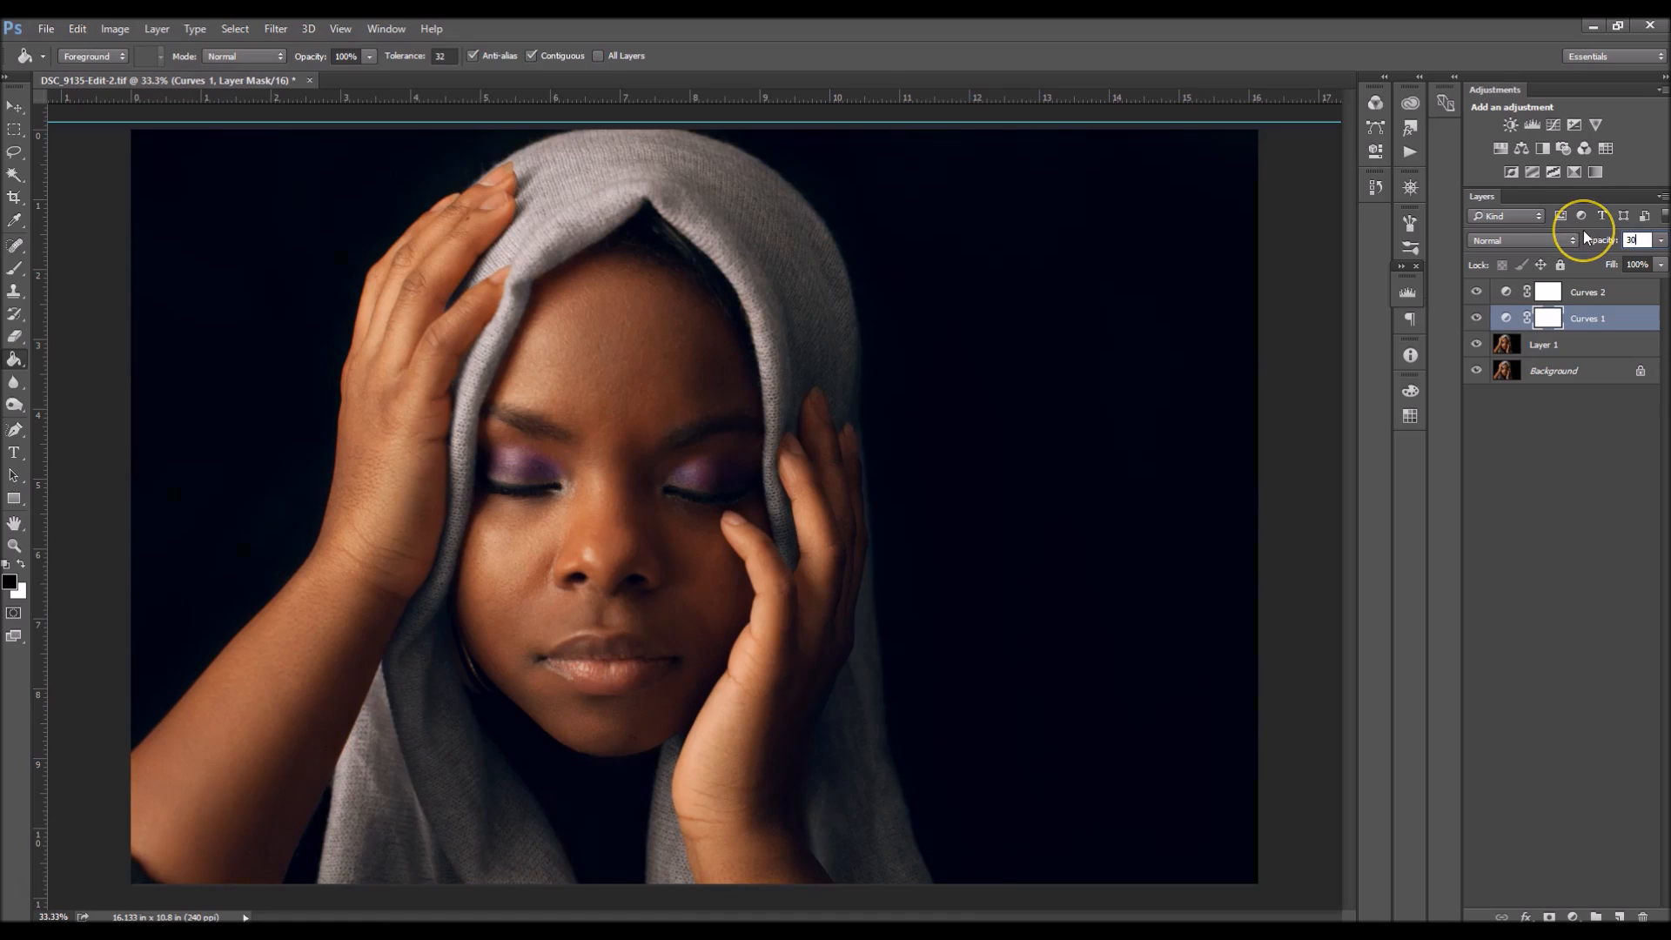
Add a third Curves adjustment layer above Curves 2, brighten its RGB midtones with a raised curve point and adjust the black point.
{"action": "left_click", "coordinate": [1576, 293]}
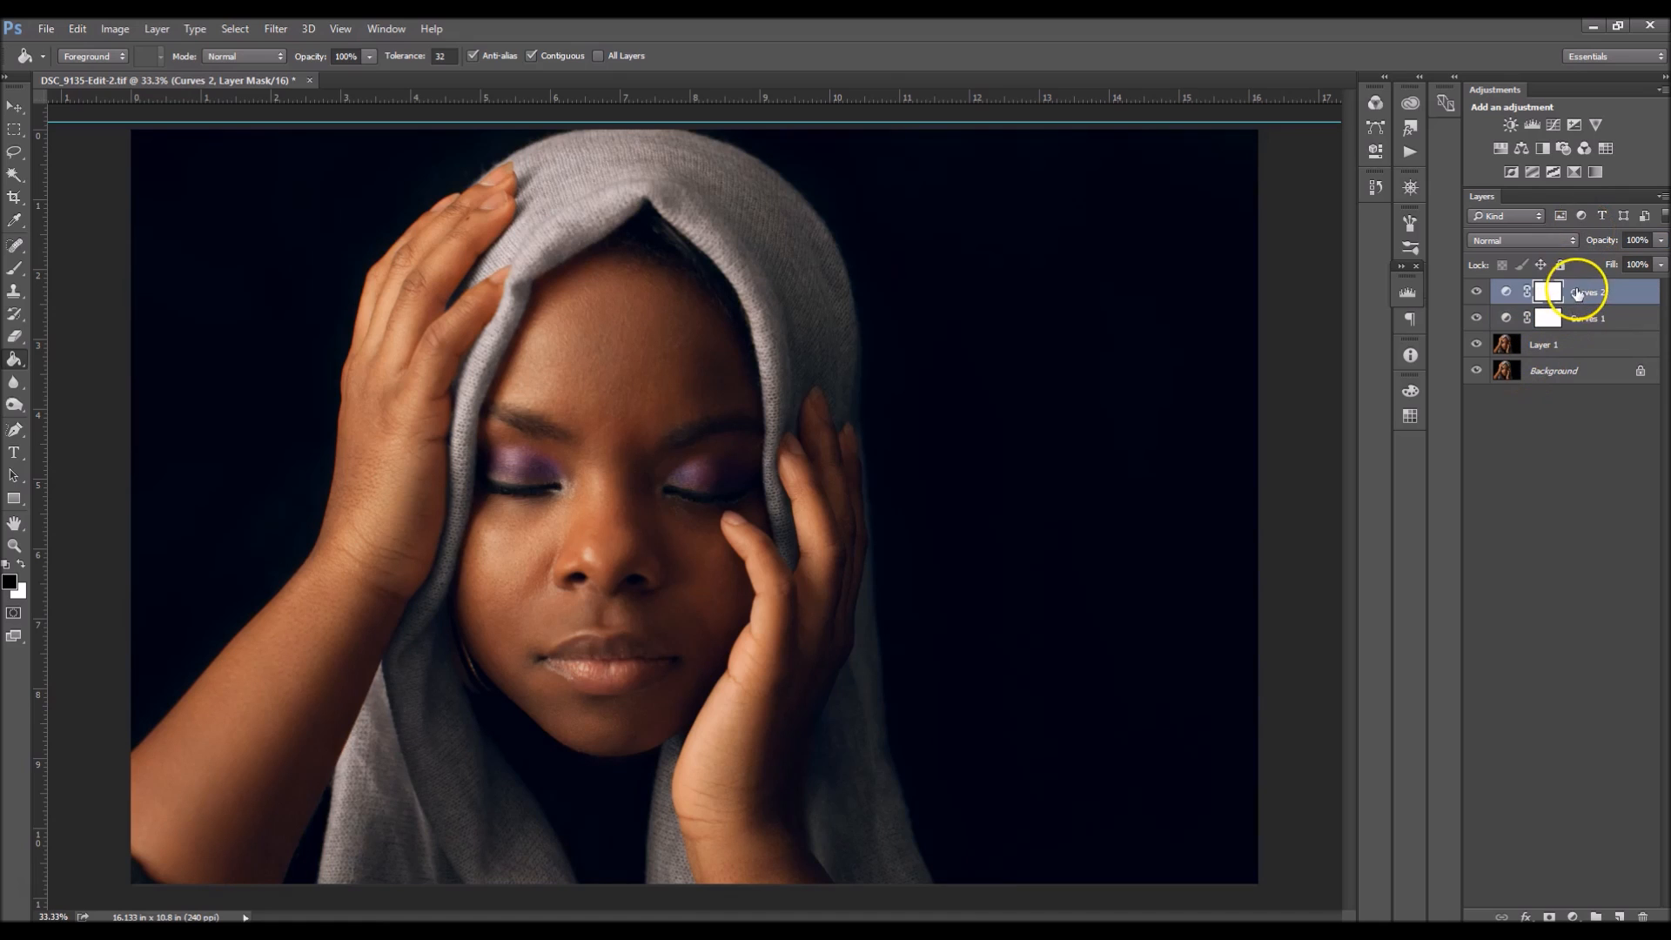
{"action": "left_click", "coordinate": [1549, 129]}
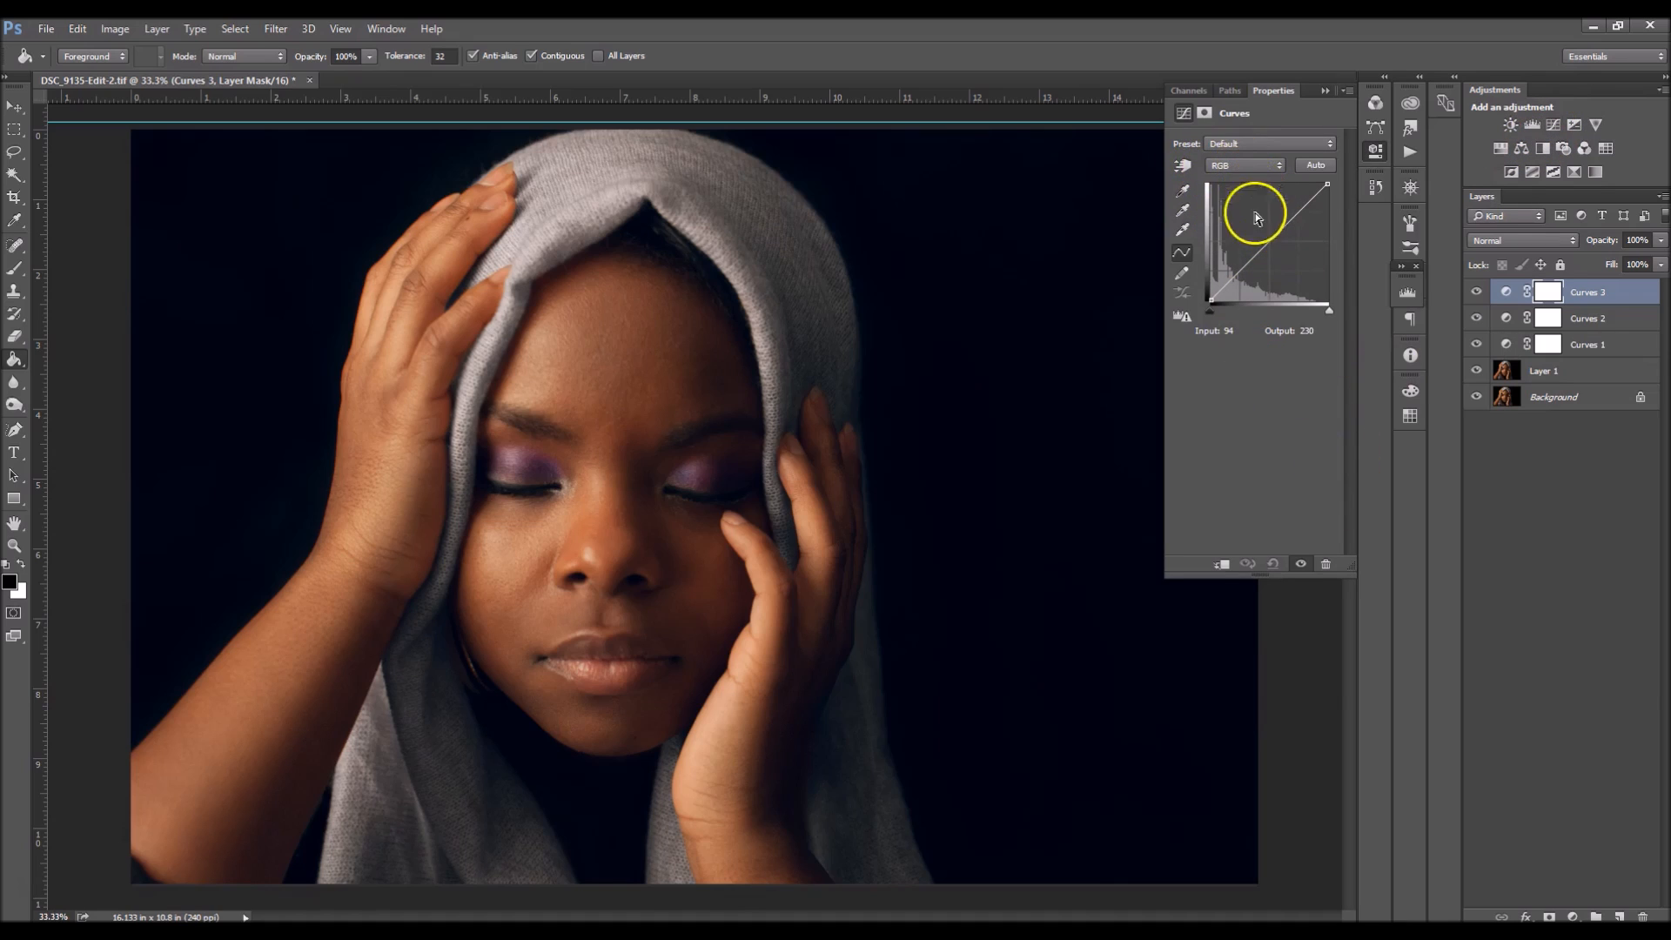
{"action": "left_click", "coordinate": [1270, 242]}
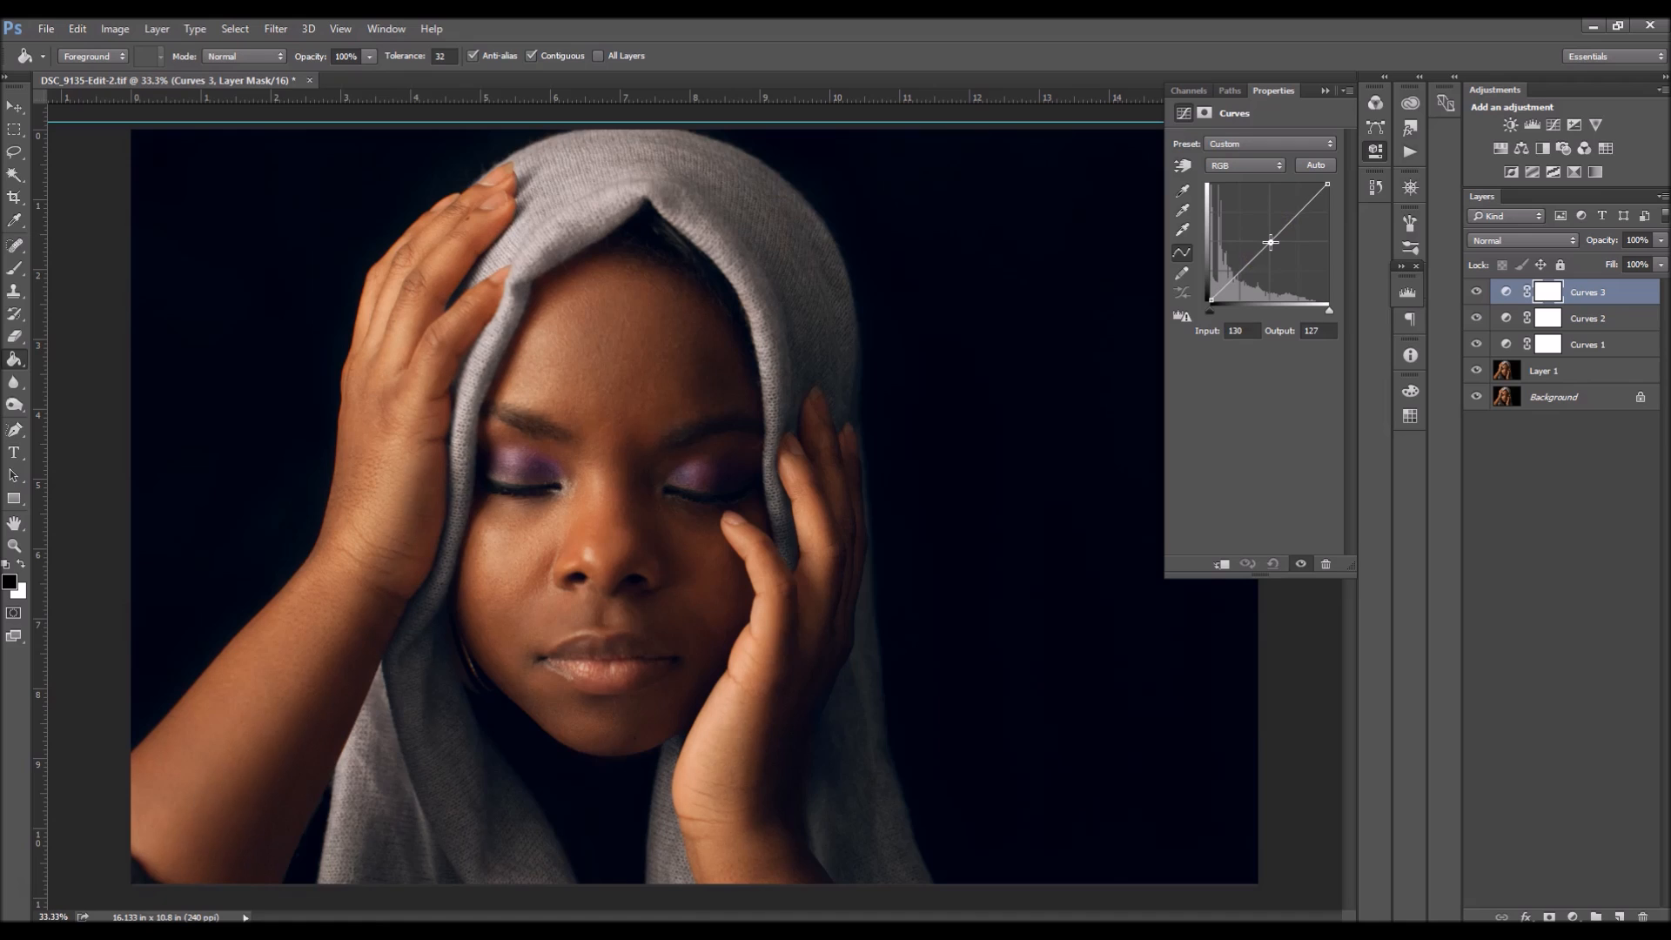
{"action": "left_click_drag", "start_coordinate": [1267, 239], "coordinate": [1266, 240]}
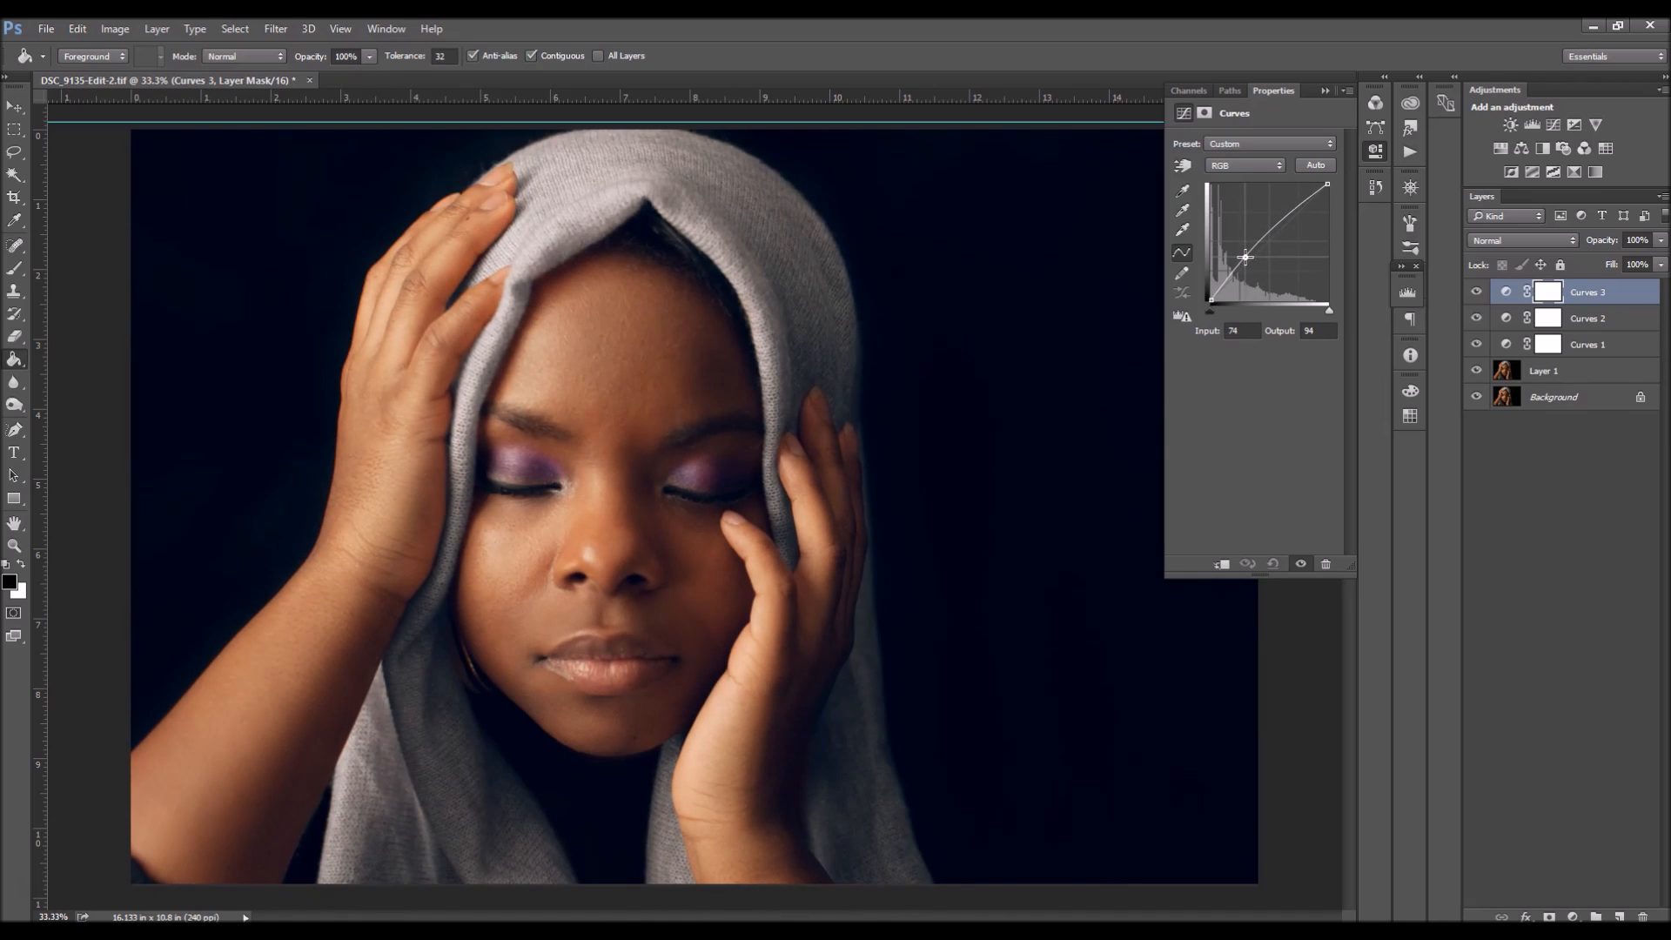
{"action": "left_click_drag", "start_coordinate": [1244, 257], "coordinate": [1248, 257]}
{"action": "left_click", "coordinate": [1211, 301]}
{"action": "left_click_drag", "start_coordinate": [1208, 299], "coordinate": [1210, 301]}
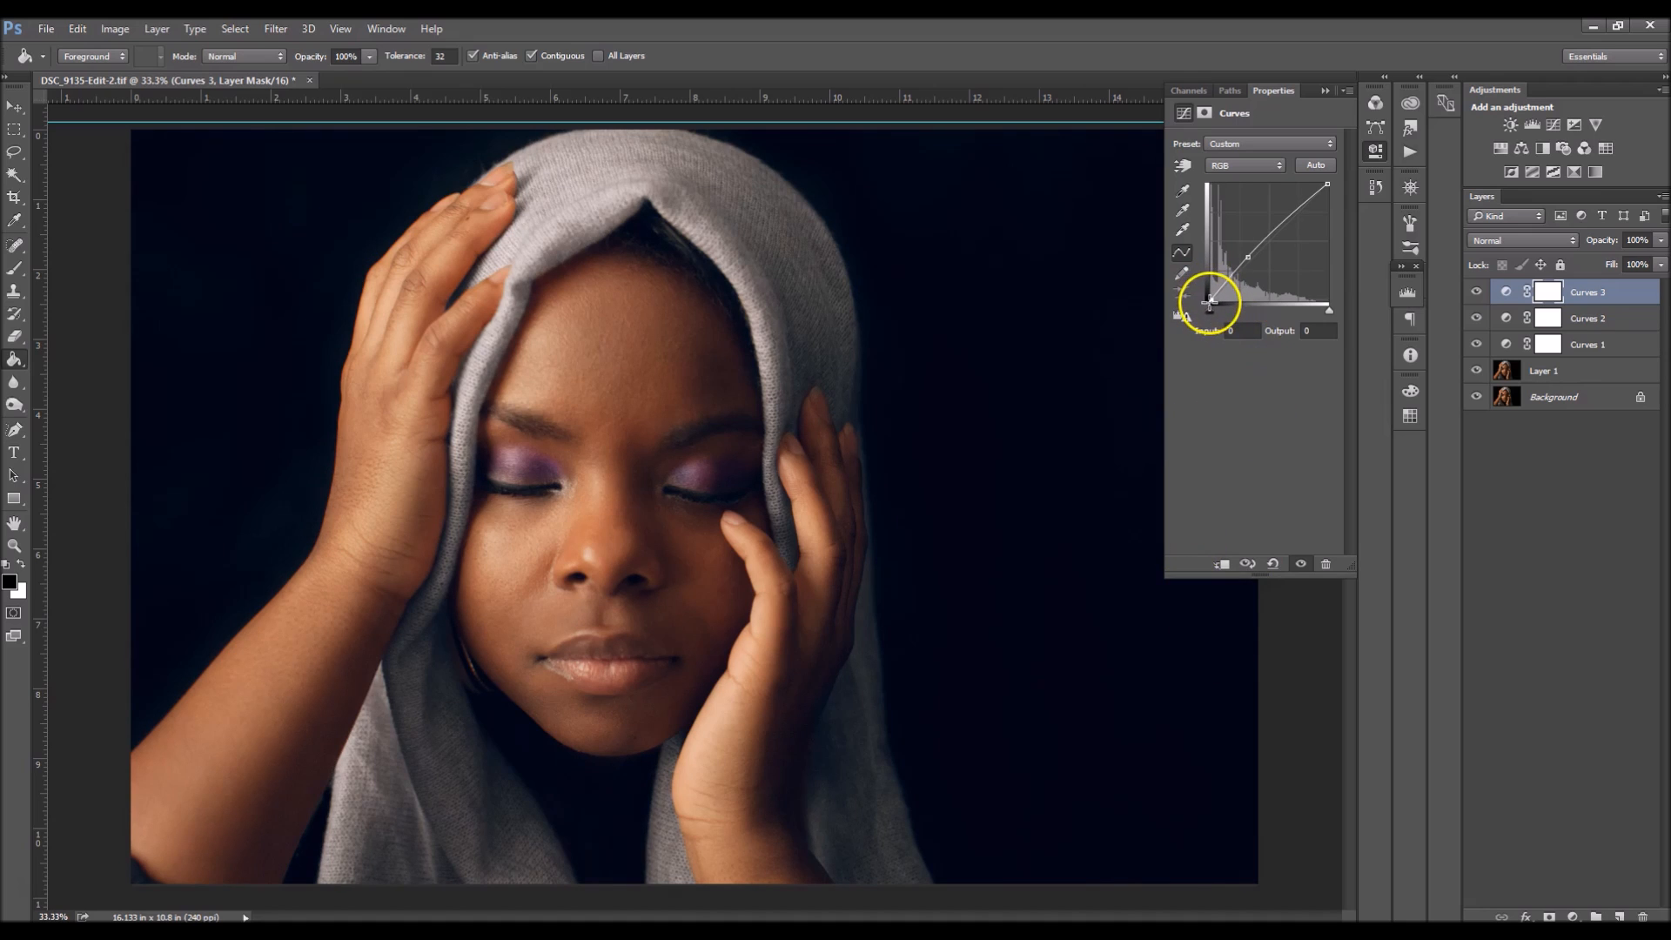
{"action": "left_click", "coordinate": [1324, 90]}
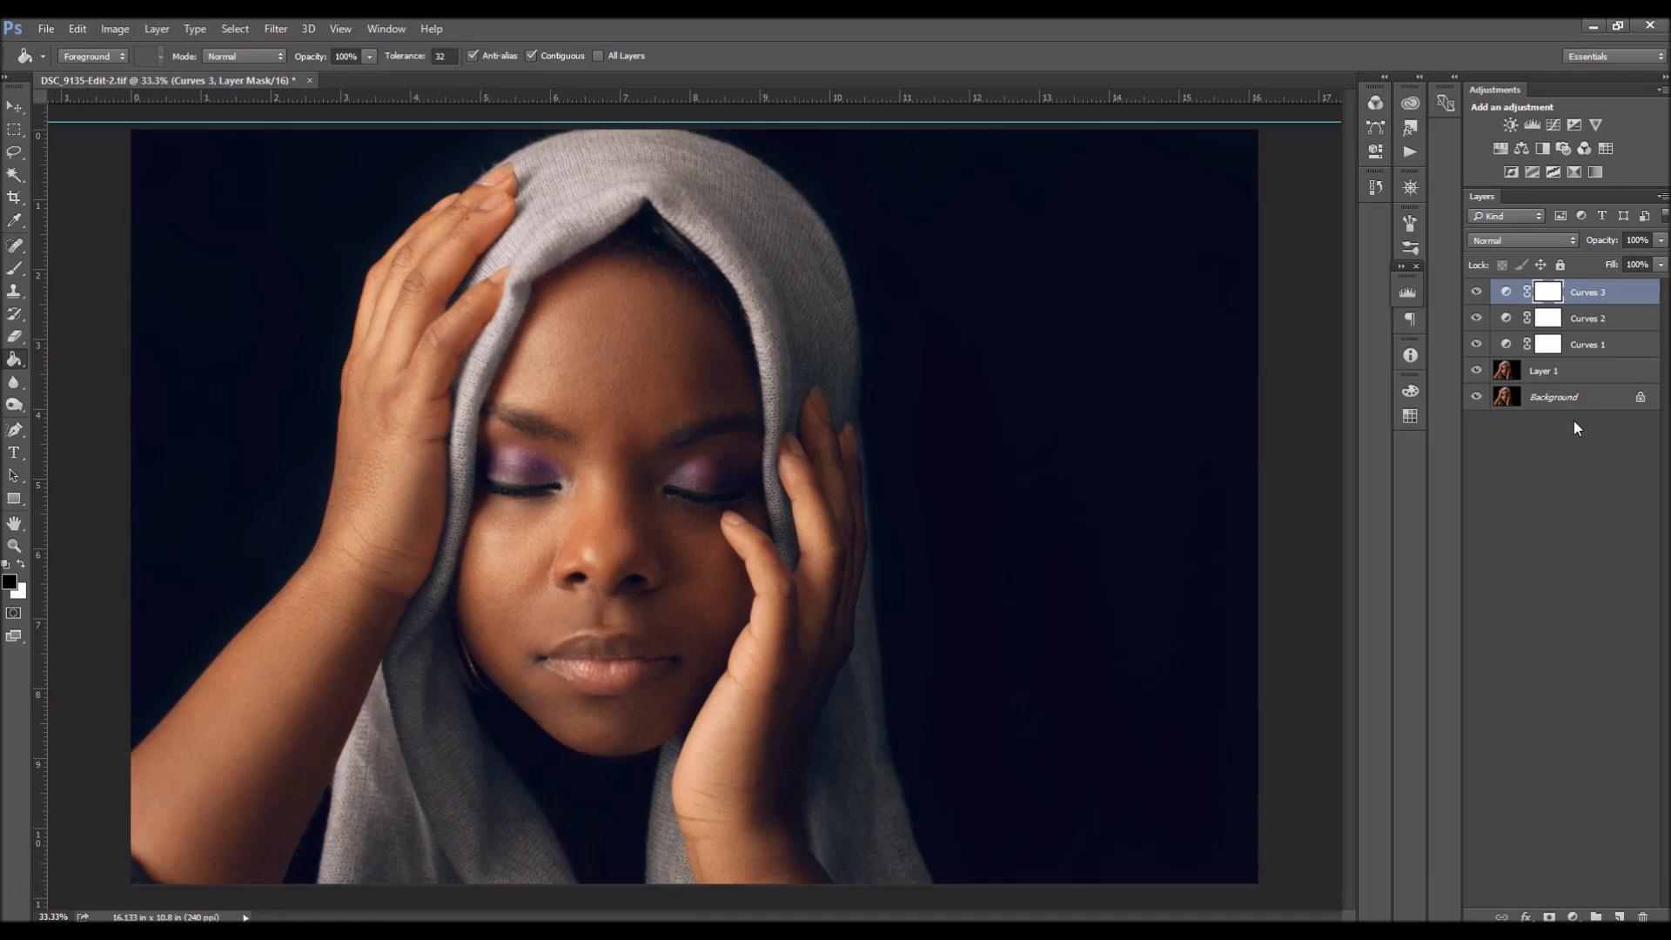
Group the three Curves adjustment layers and name the group Curves Colors.
{"action": "left_click_drag", "start_coordinate": [1585, 291], "coordinate": [1580, 322]}
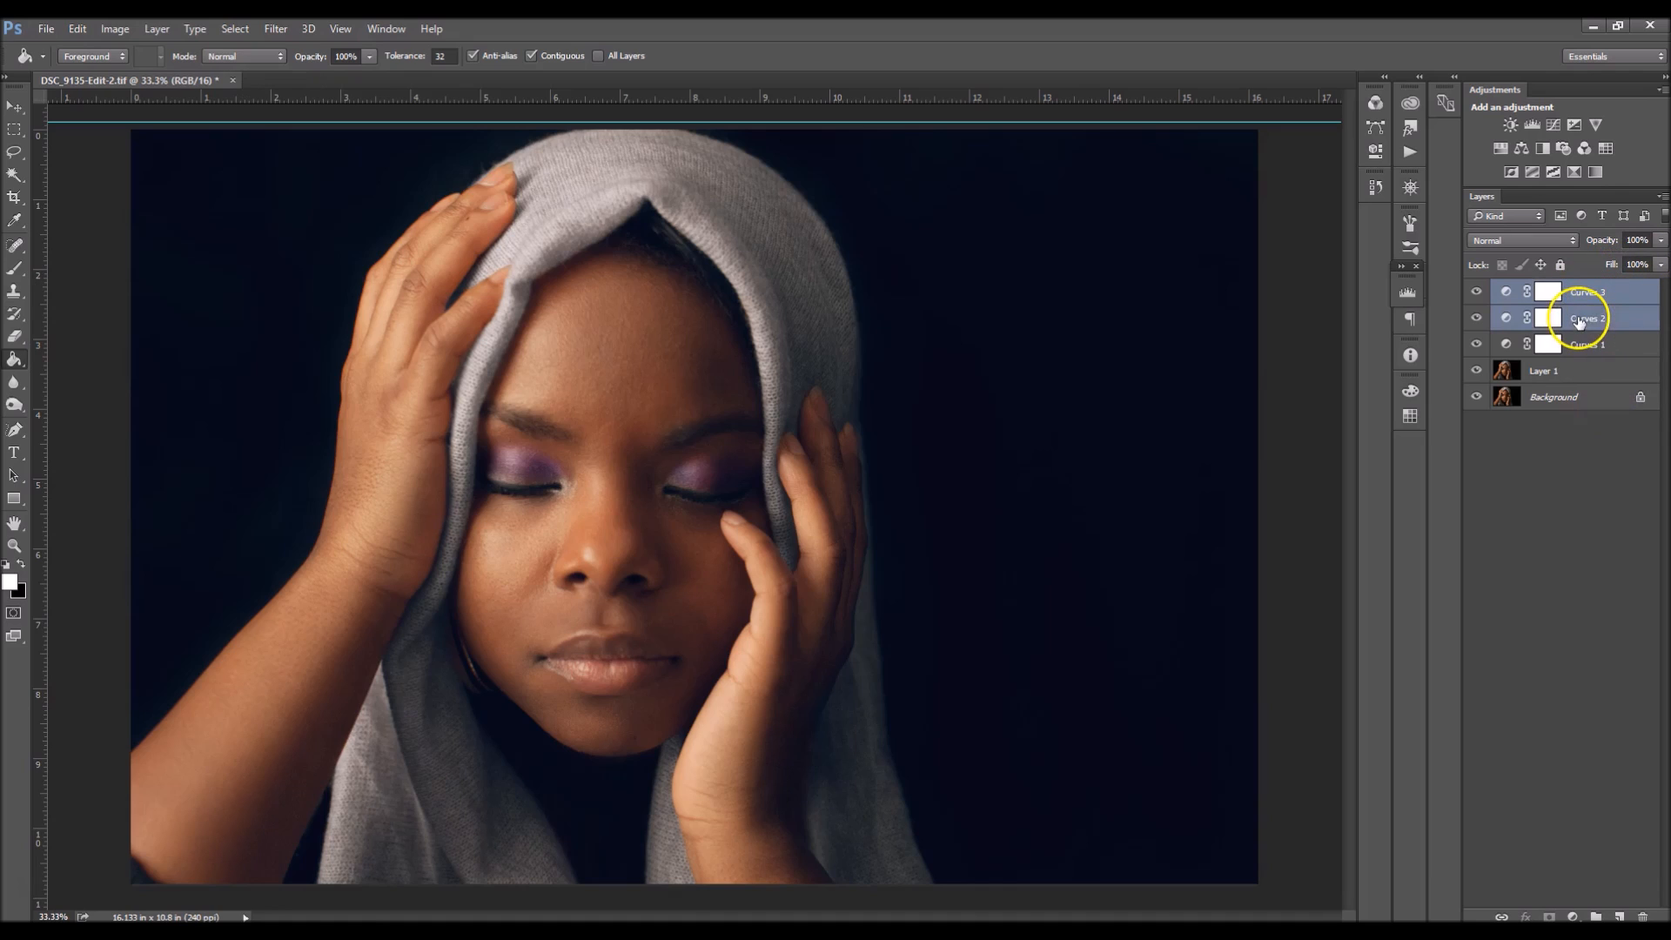
{"action": "left_click", "coordinate": [1580, 345], "text": "shift"}
{"action": "left_click_drag", "start_coordinate": [1580, 348], "coordinate": [1595, 917]}
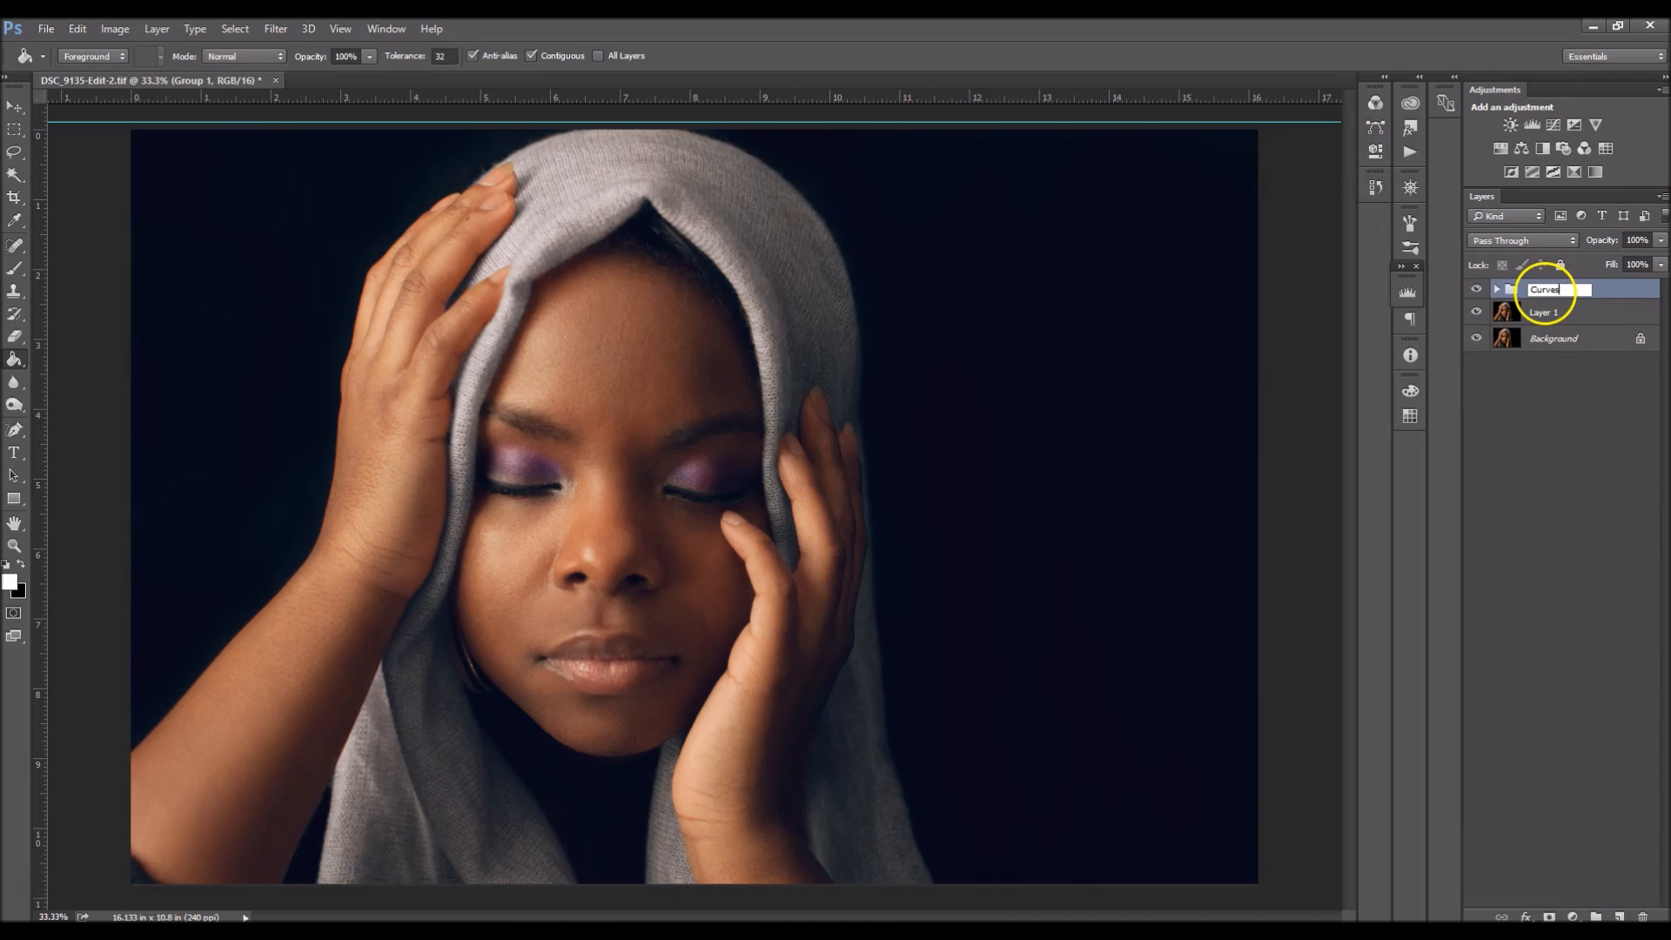
{"action": "type", "text": "s"}
{"action": "key", "text": "Return"}
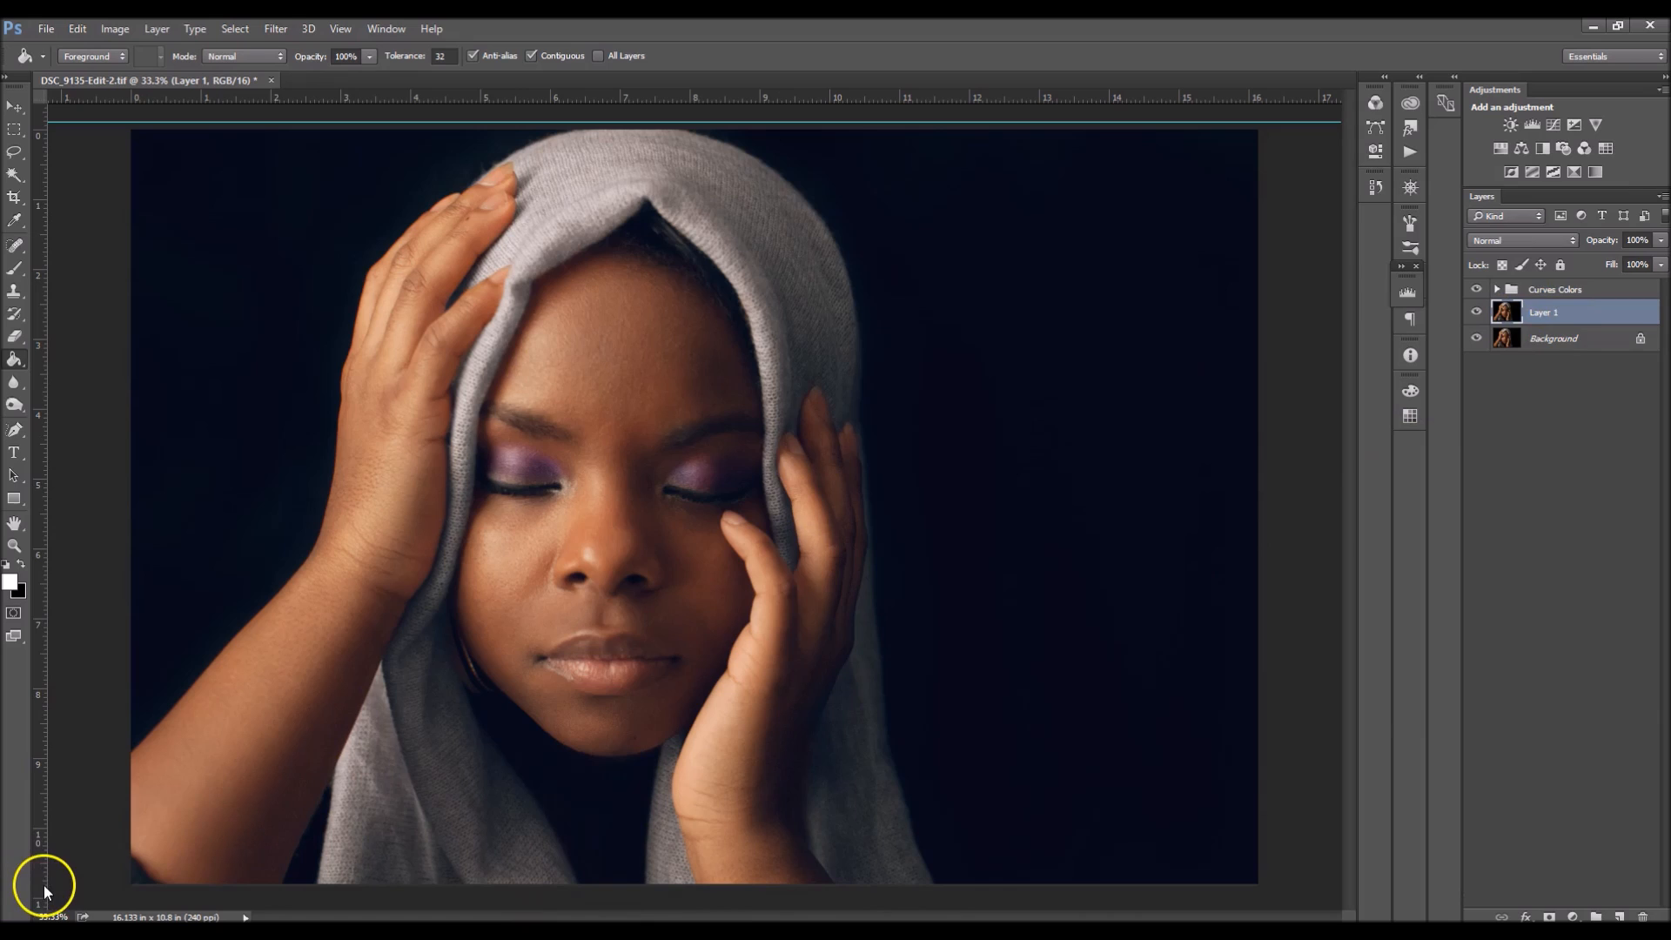
Switch to File Explorer and place 1.jpg and 2.jpg from the texture folder into the portrait document above Layer 1.
{"action": "key", "text": "alt+Tab"}
{"action": "left_click_drag", "start_coordinate": [1107, 142], "coordinate": [1168, 172]}
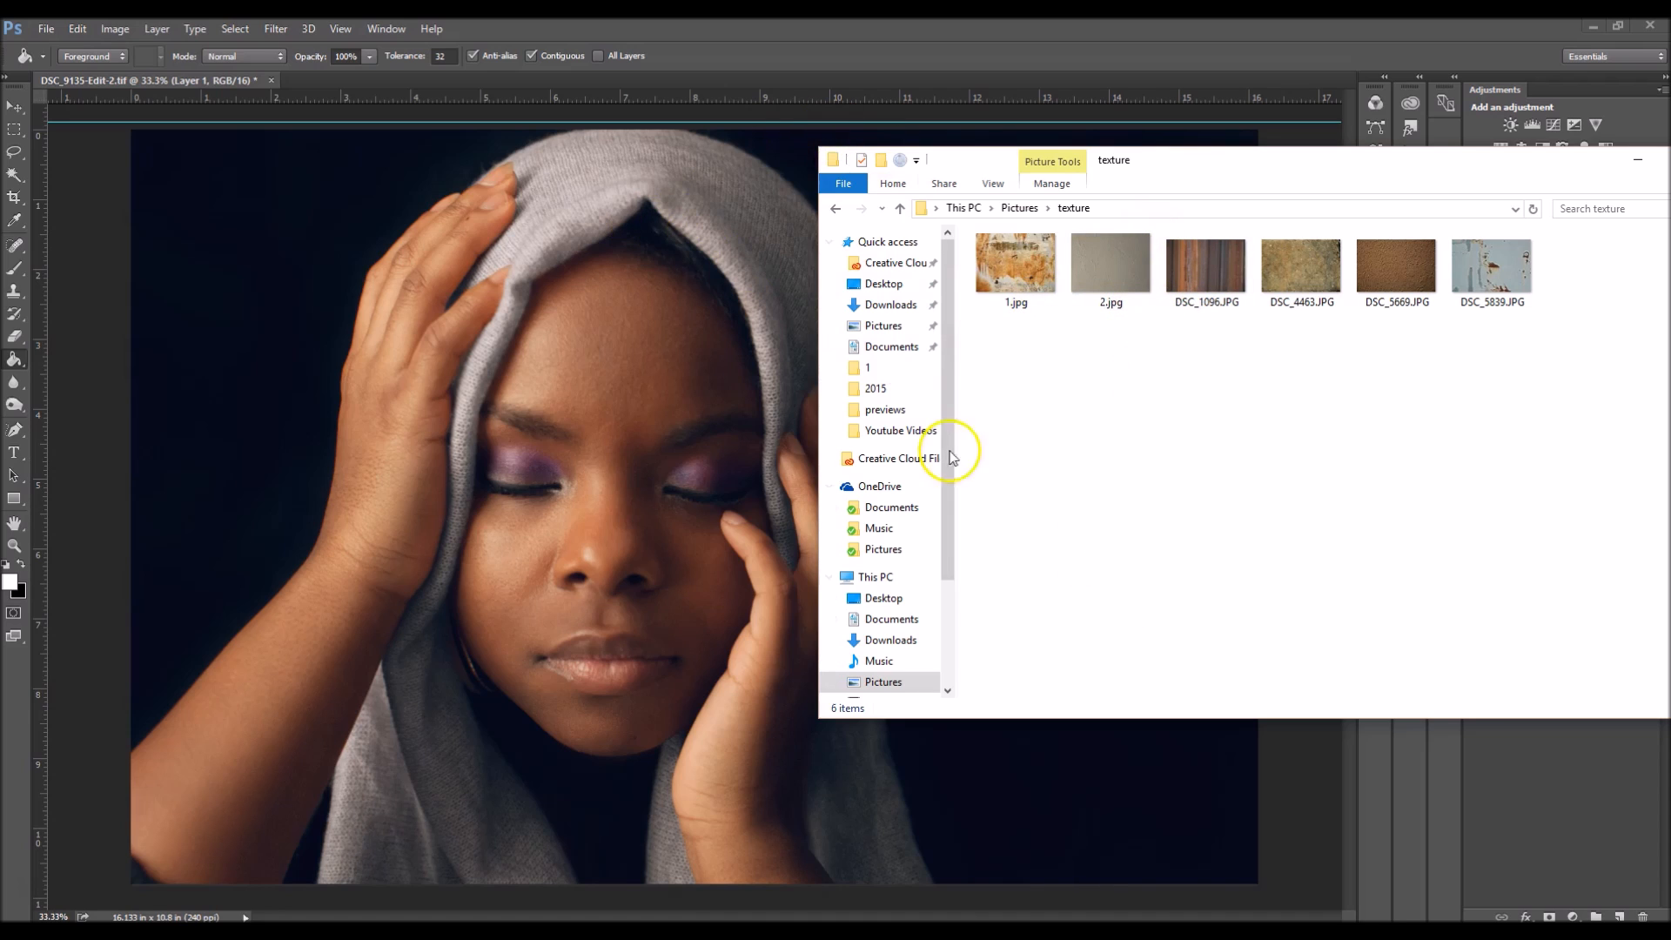
{"action": "left_click", "coordinate": [1027, 265]}
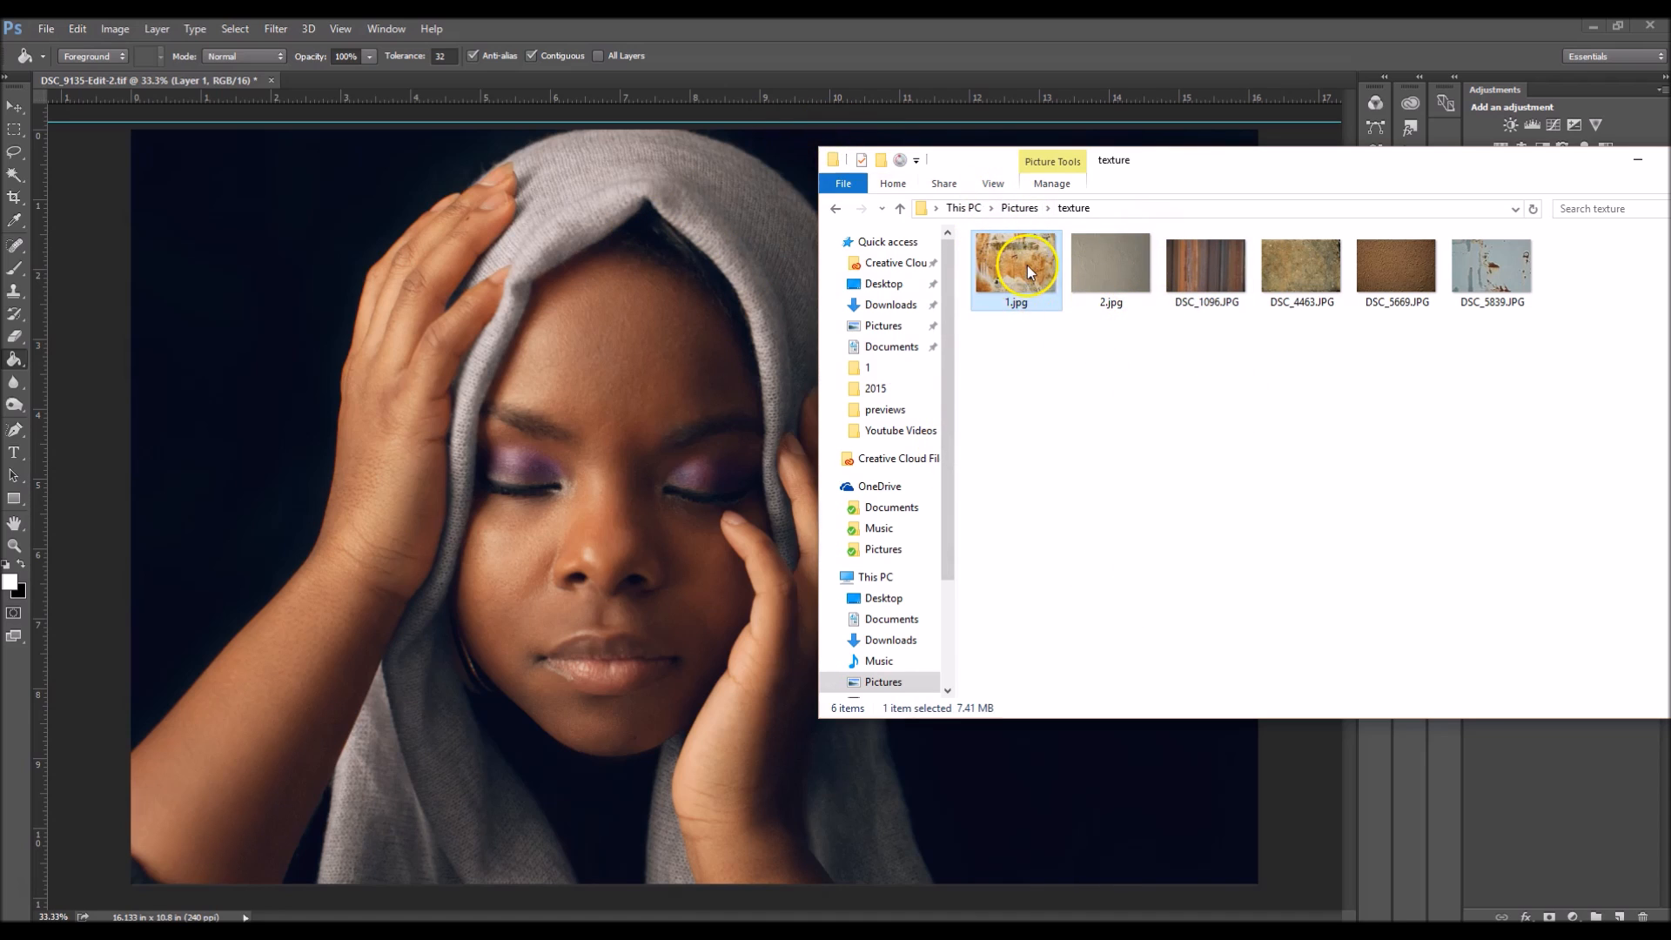
{"action": "left_click", "coordinate": [1112, 274], "text": "ctrl"}
{"action": "left_click_drag", "start_coordinate": [1004, 262], "coordinate": [467, 646]}
{"action": "left_click_drag", "start_coordinate": [384, 331], "coordinate": [385, 331]}
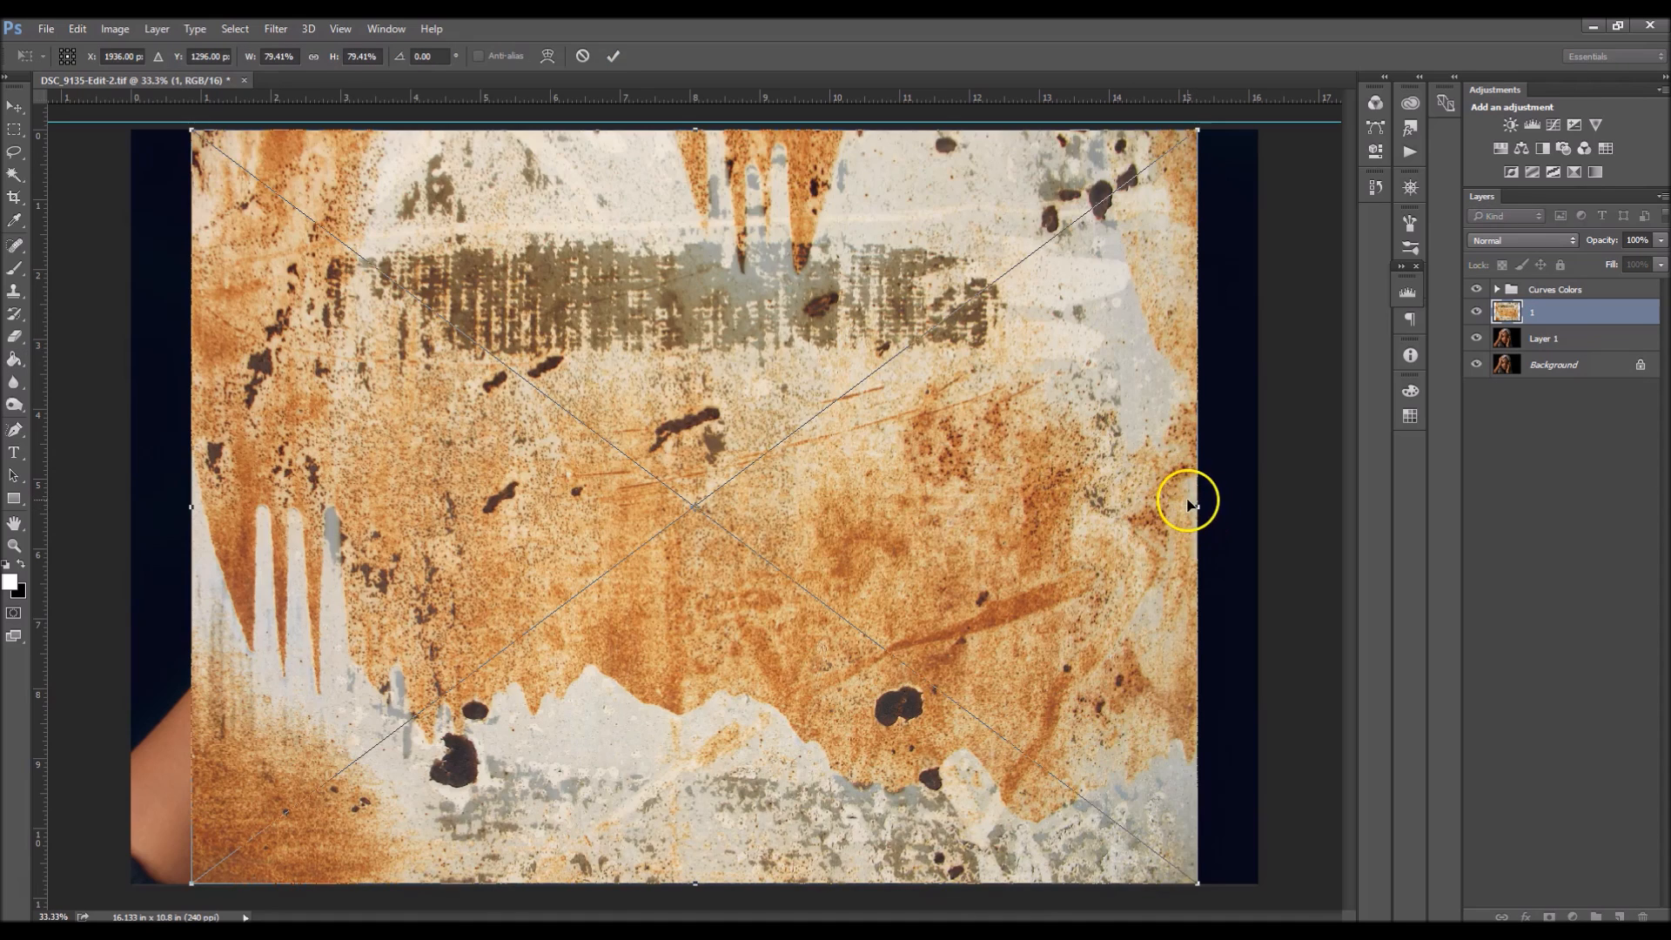
Stretch the rusty texture 1 past all four canvas edges, to about 92% width, and commit its placement.
{"action": "left_click_drag", "start_coordinate": [1197, 508], "coordinate": [1274, 508]}
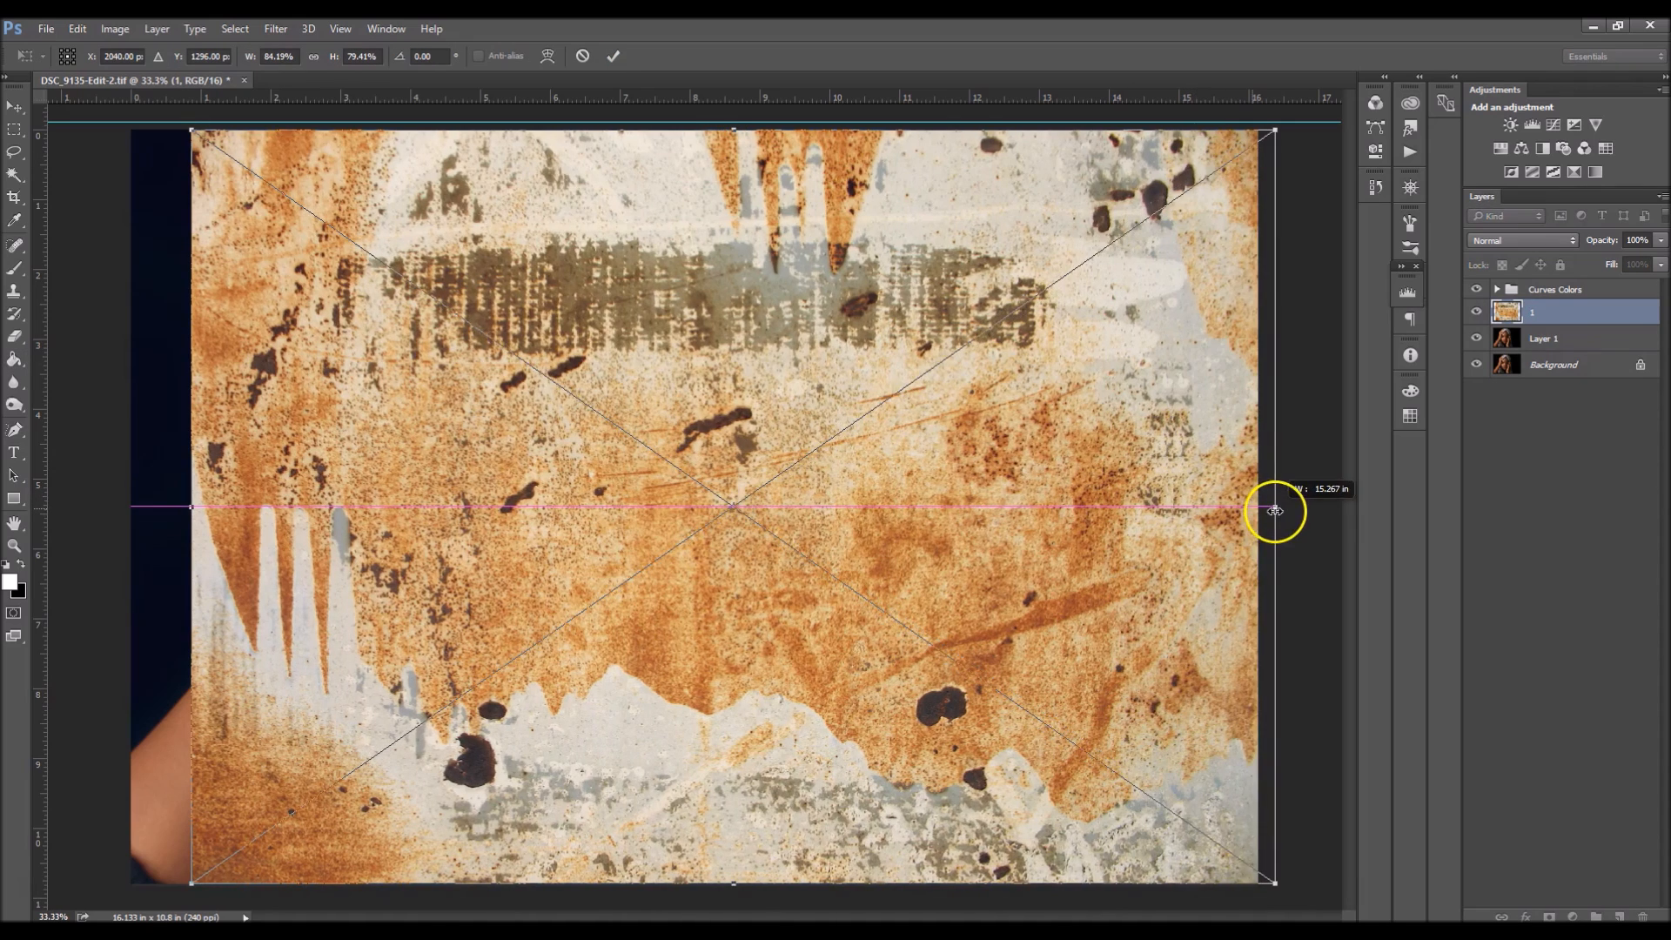
{"action": "left_click_drag", "start_coordinate": [187, 506], "coordinate": [112, 506]}
{"action": "left_click_drag", "start_coordinate": [714, 122], "coordinate": [693, 104]}
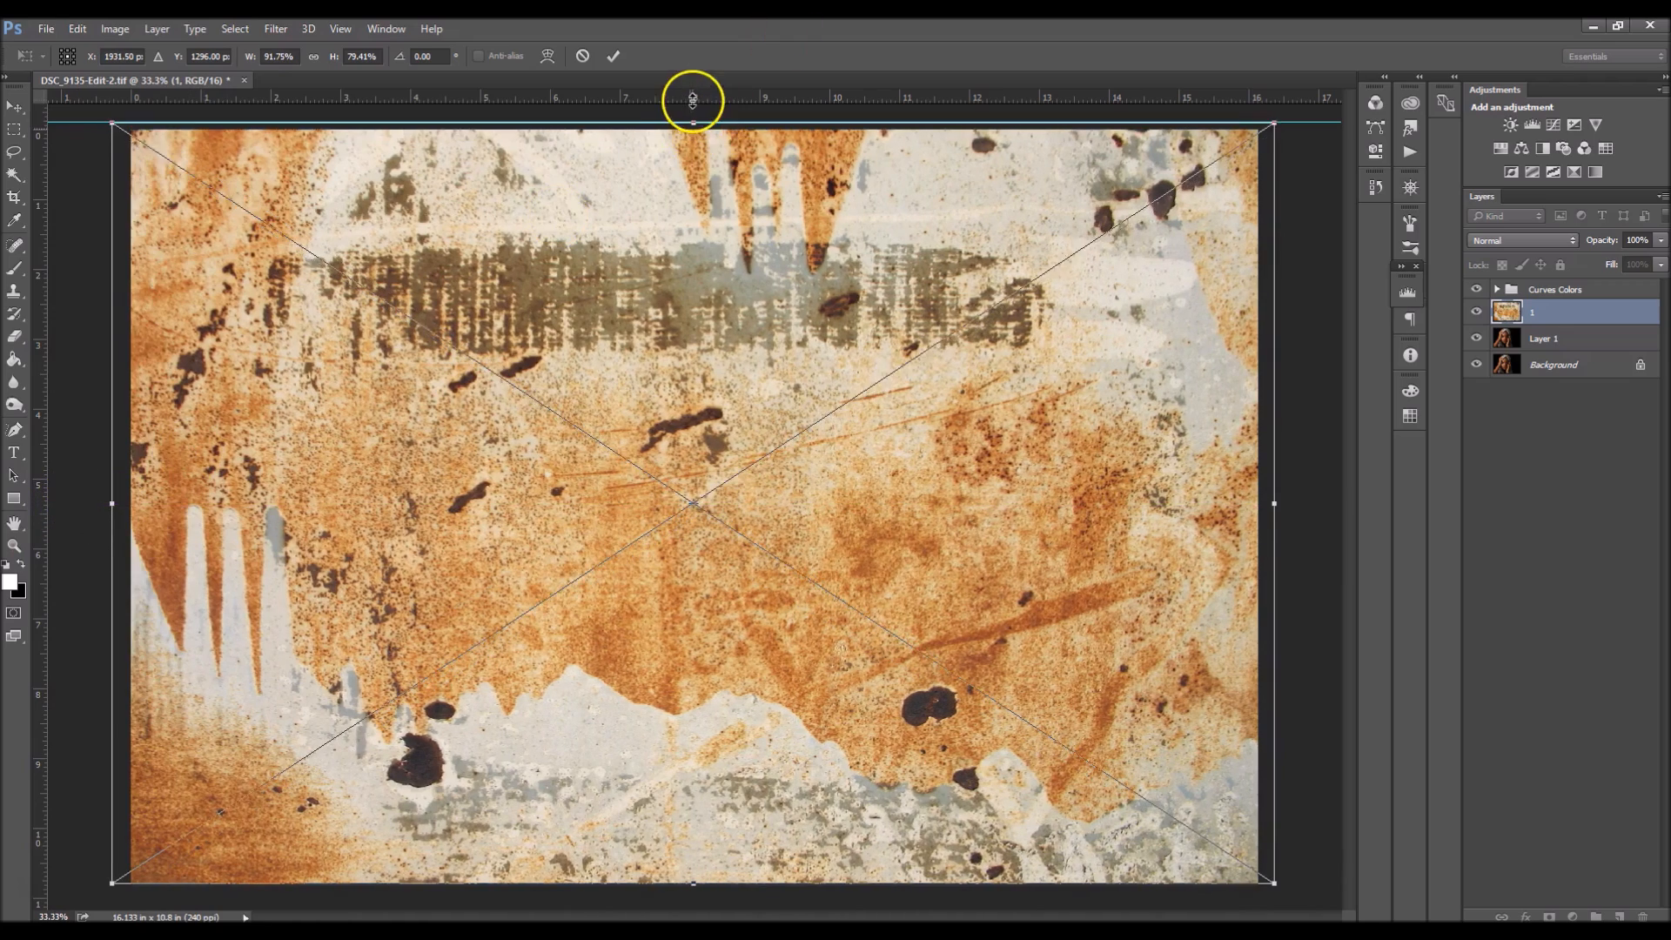
{"action": "left_click_drag", "start_coordinate": [697, 883], "coordinate": [694, 899]}
{"action": "left_click", "coordinate": [614, 57]}
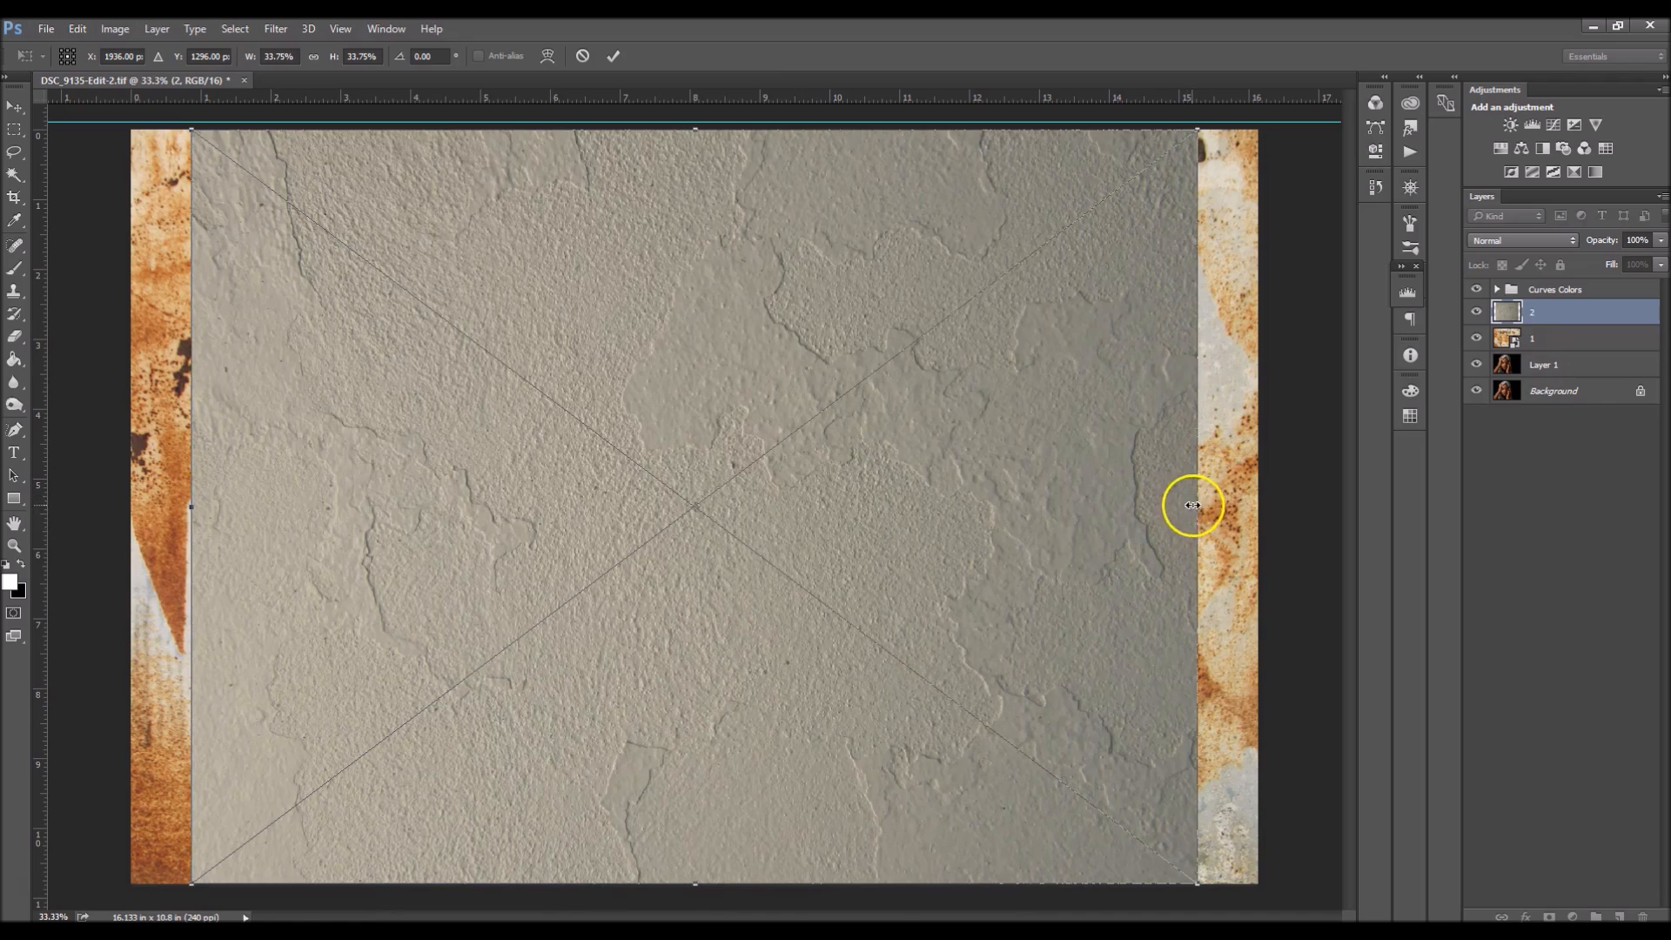
Stretch the grey plaster texture 2 past all canvas edges, to about 39% width and 36% height, and commit its placement.
{"action": "left_click_drag", "start_coordinate": [1192, 504], "coordinate": [1274, 505]}
{"action": "left_click_drag", "start_coordinate": [192, 505], "coordinate": [113, 505]}
{"action": "left_click_drag", "start_coordinate": [678, 132], "coordinate": [692, 104]}
{"action": "left_click_drag", "start_coordinate": [697, 882], "coordinate": [694, 905]}
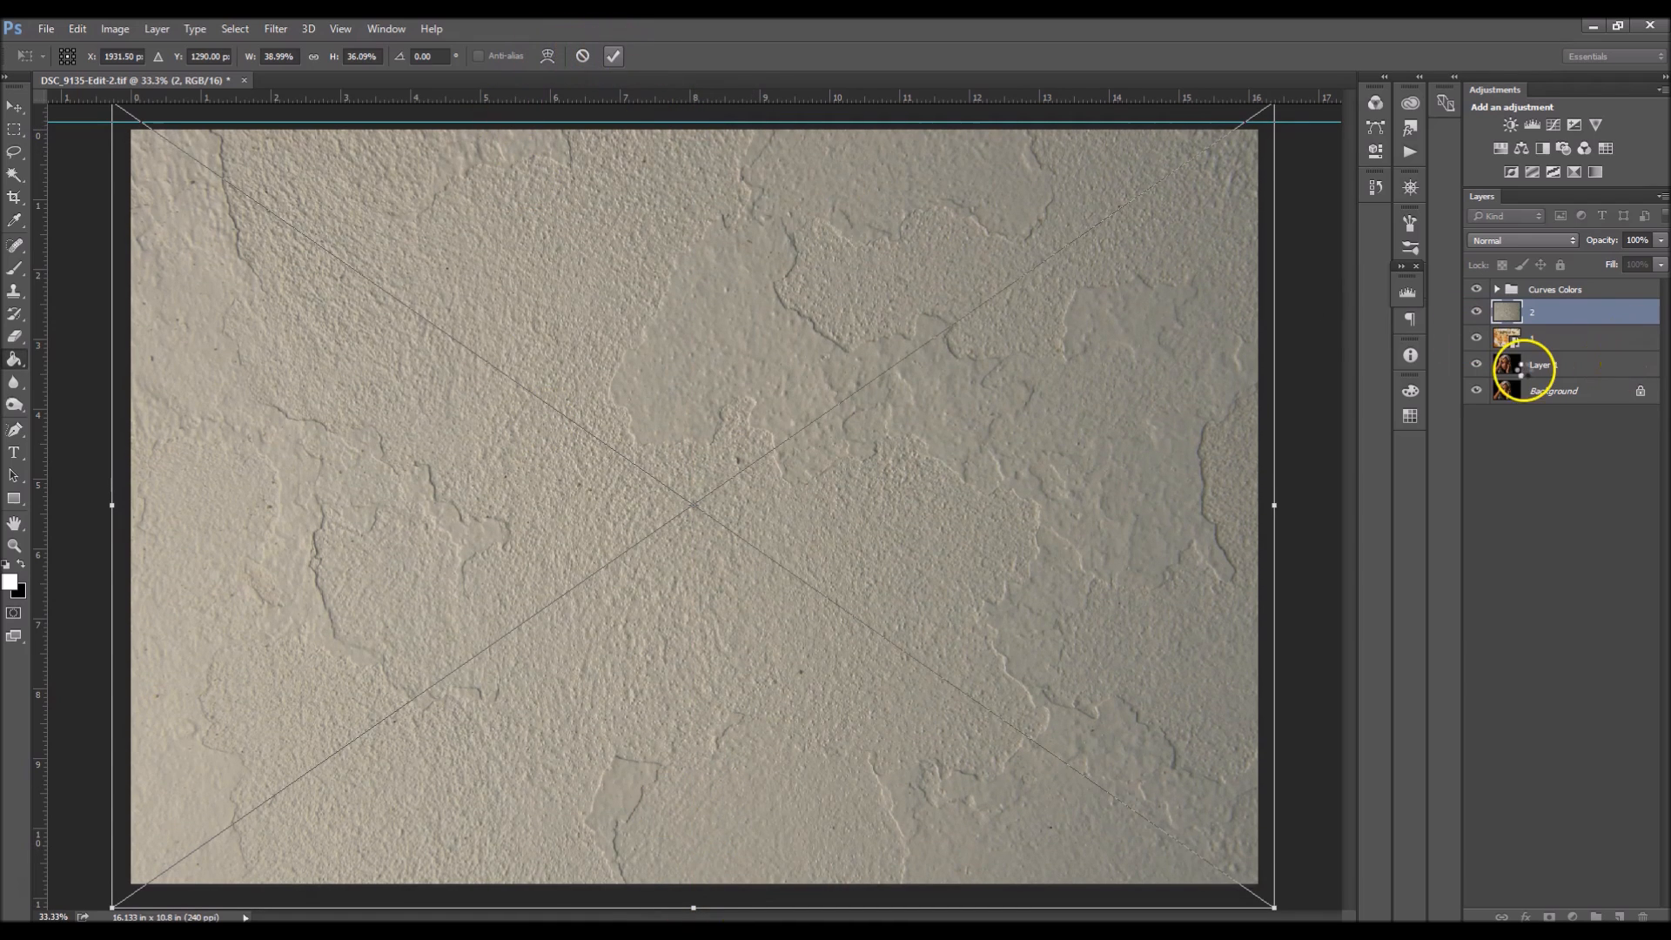
{"action": "key", "text": "Return"}
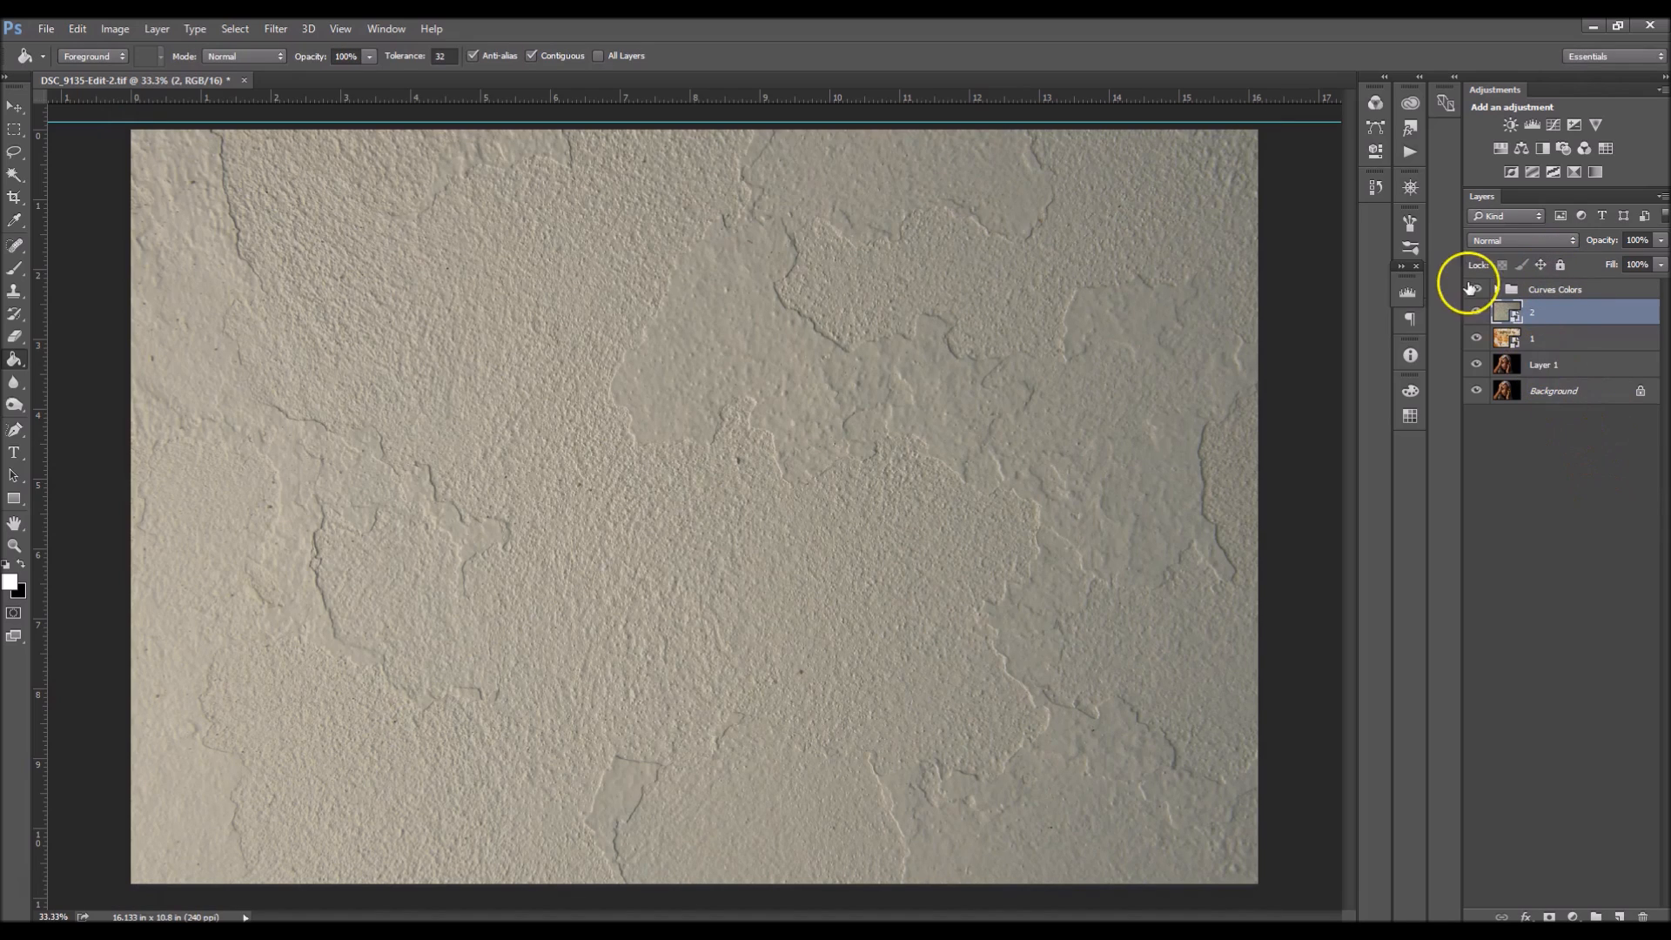
Group texture layers 1 and 2 and name the group Textures.
{"action": "left_click", "coordinate": [1564, 342], "text": "shift"}
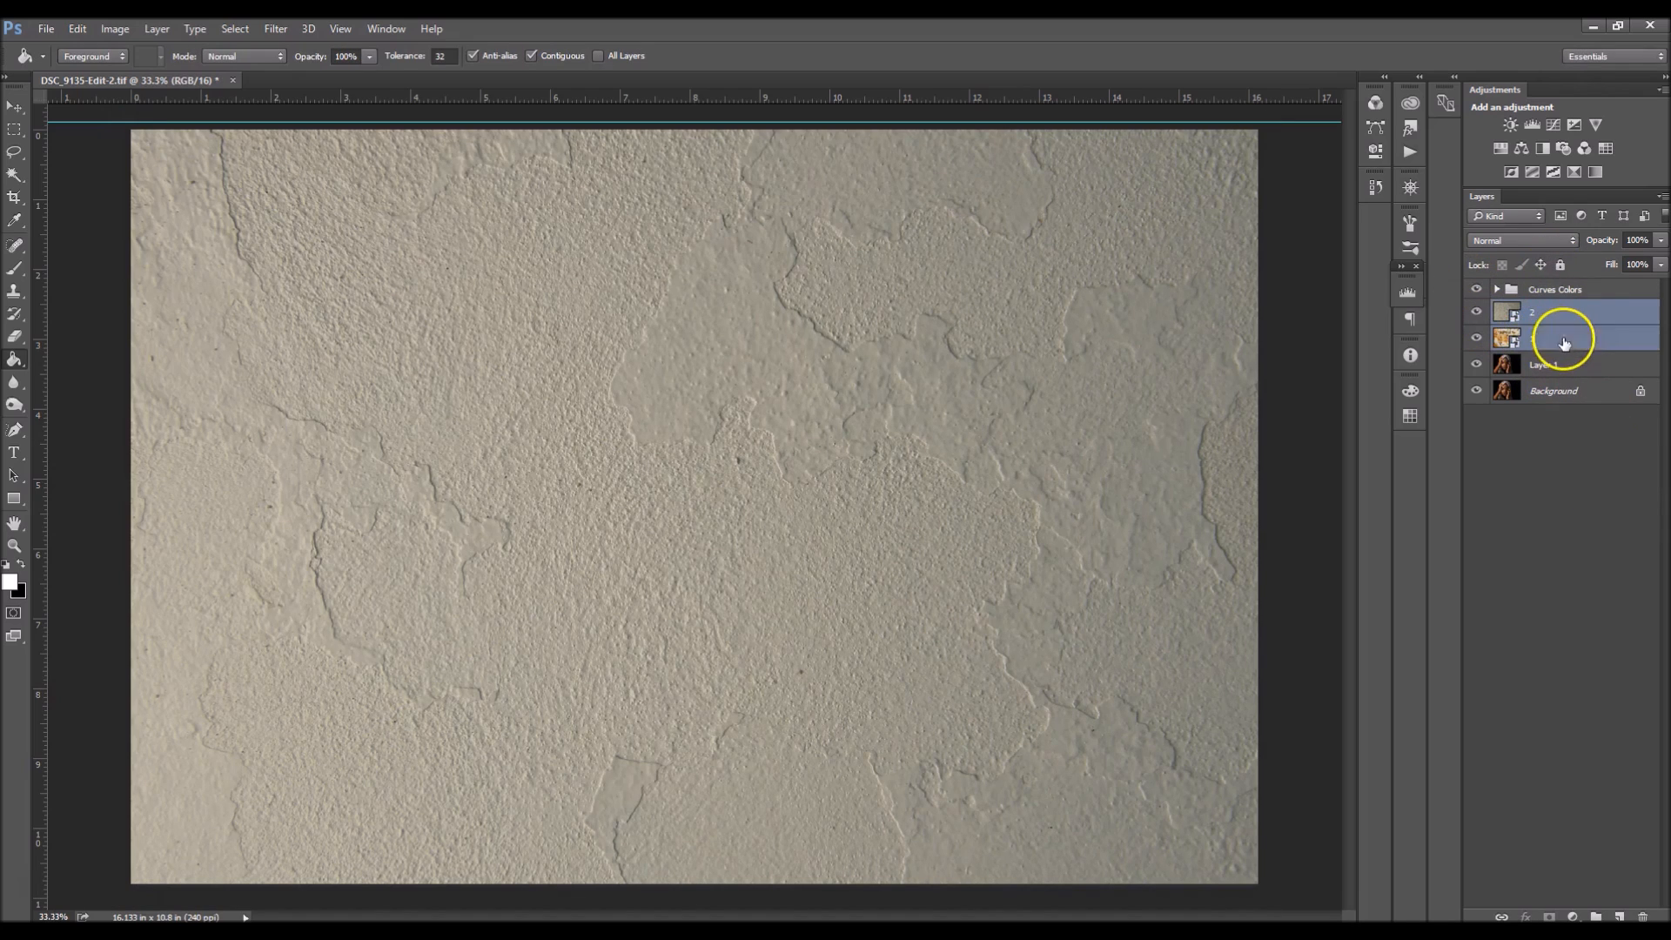
{"action": "left_click_drag", "start_coordinate": [1549, 330], "coordinate": [1596, 915]}
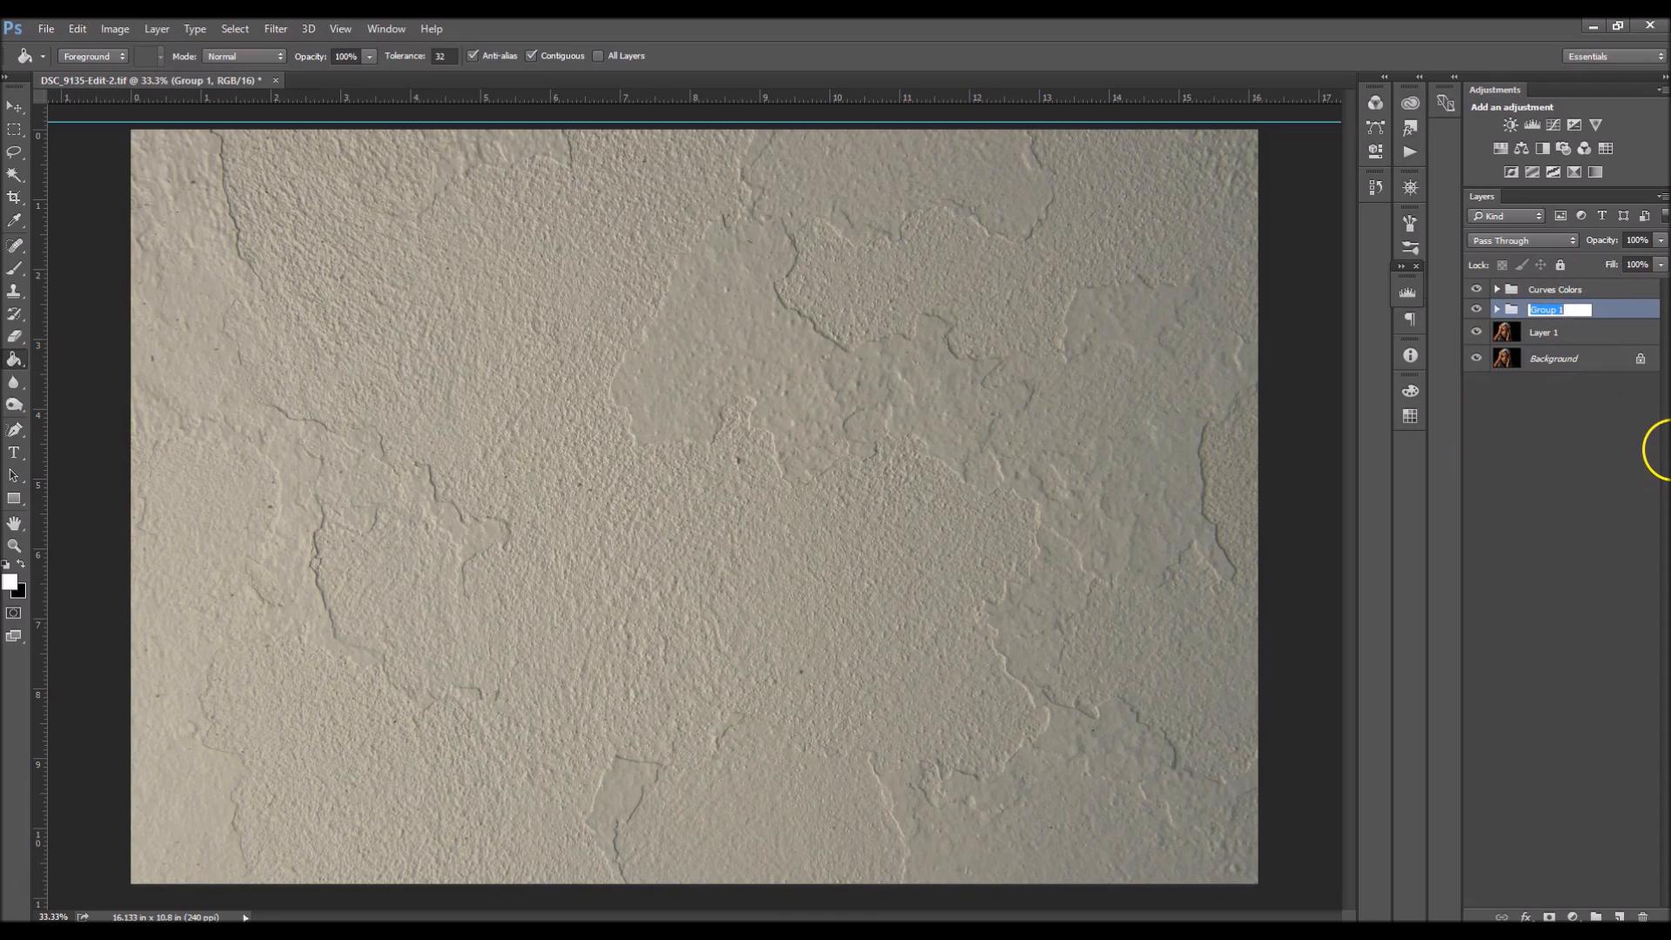
{"action": "key", "text": "Return"}
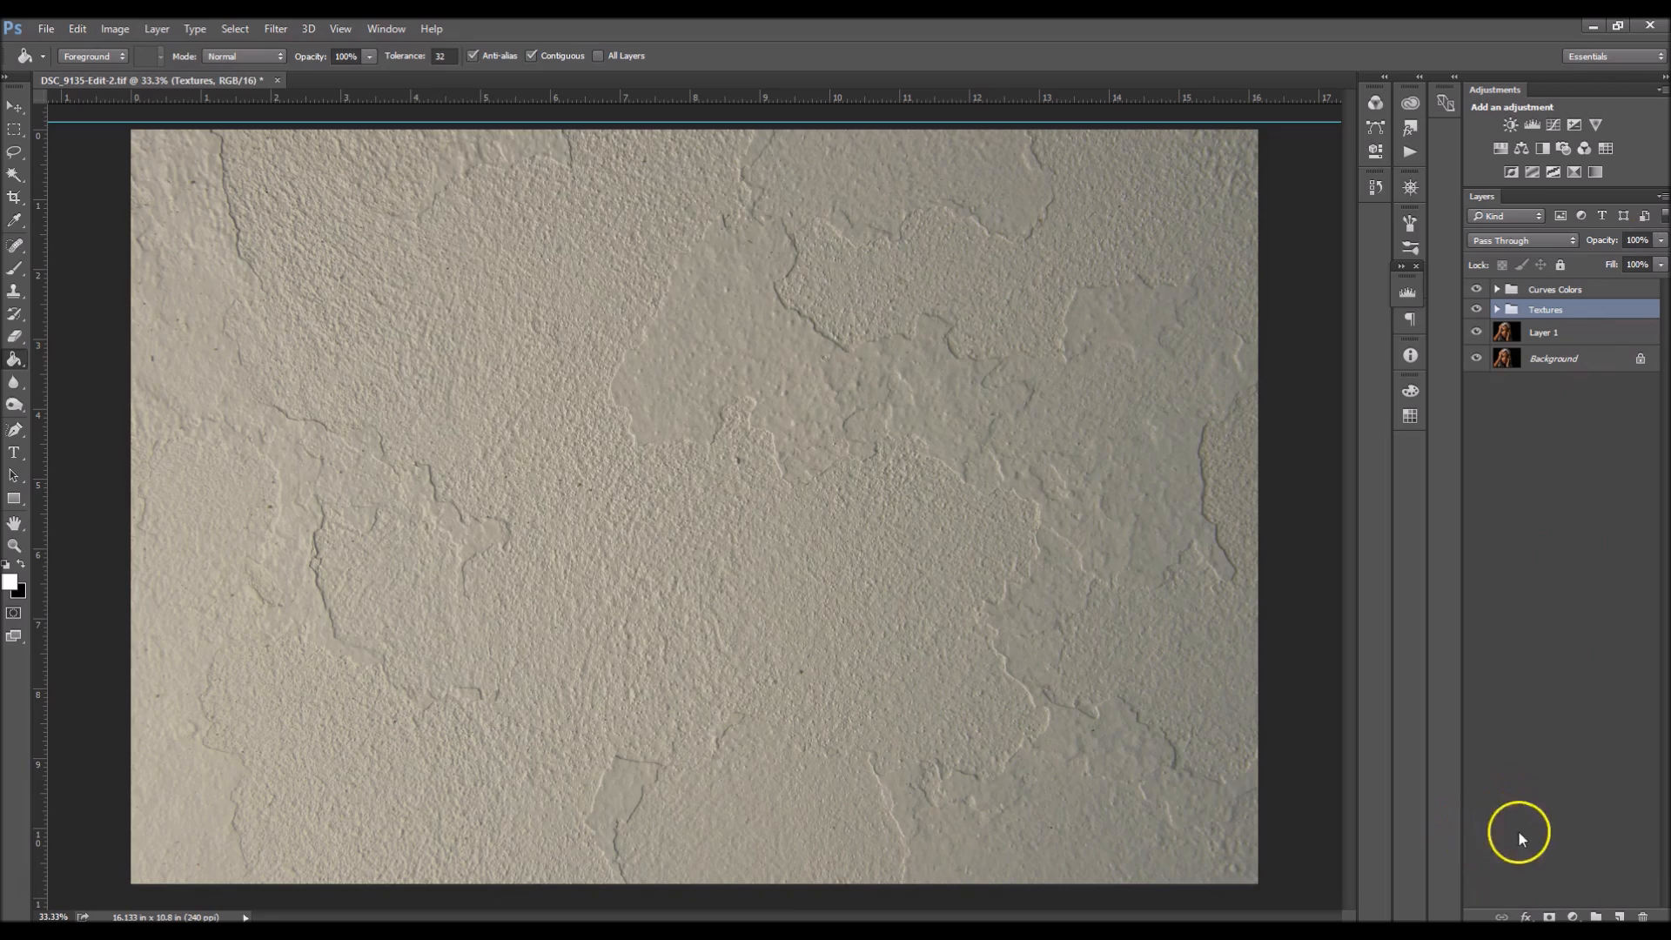
Add a white layer mask to the Textures group and lower the group's opacity to 25%.
{"action": "left_click", "coordinate": [1549, 916]}
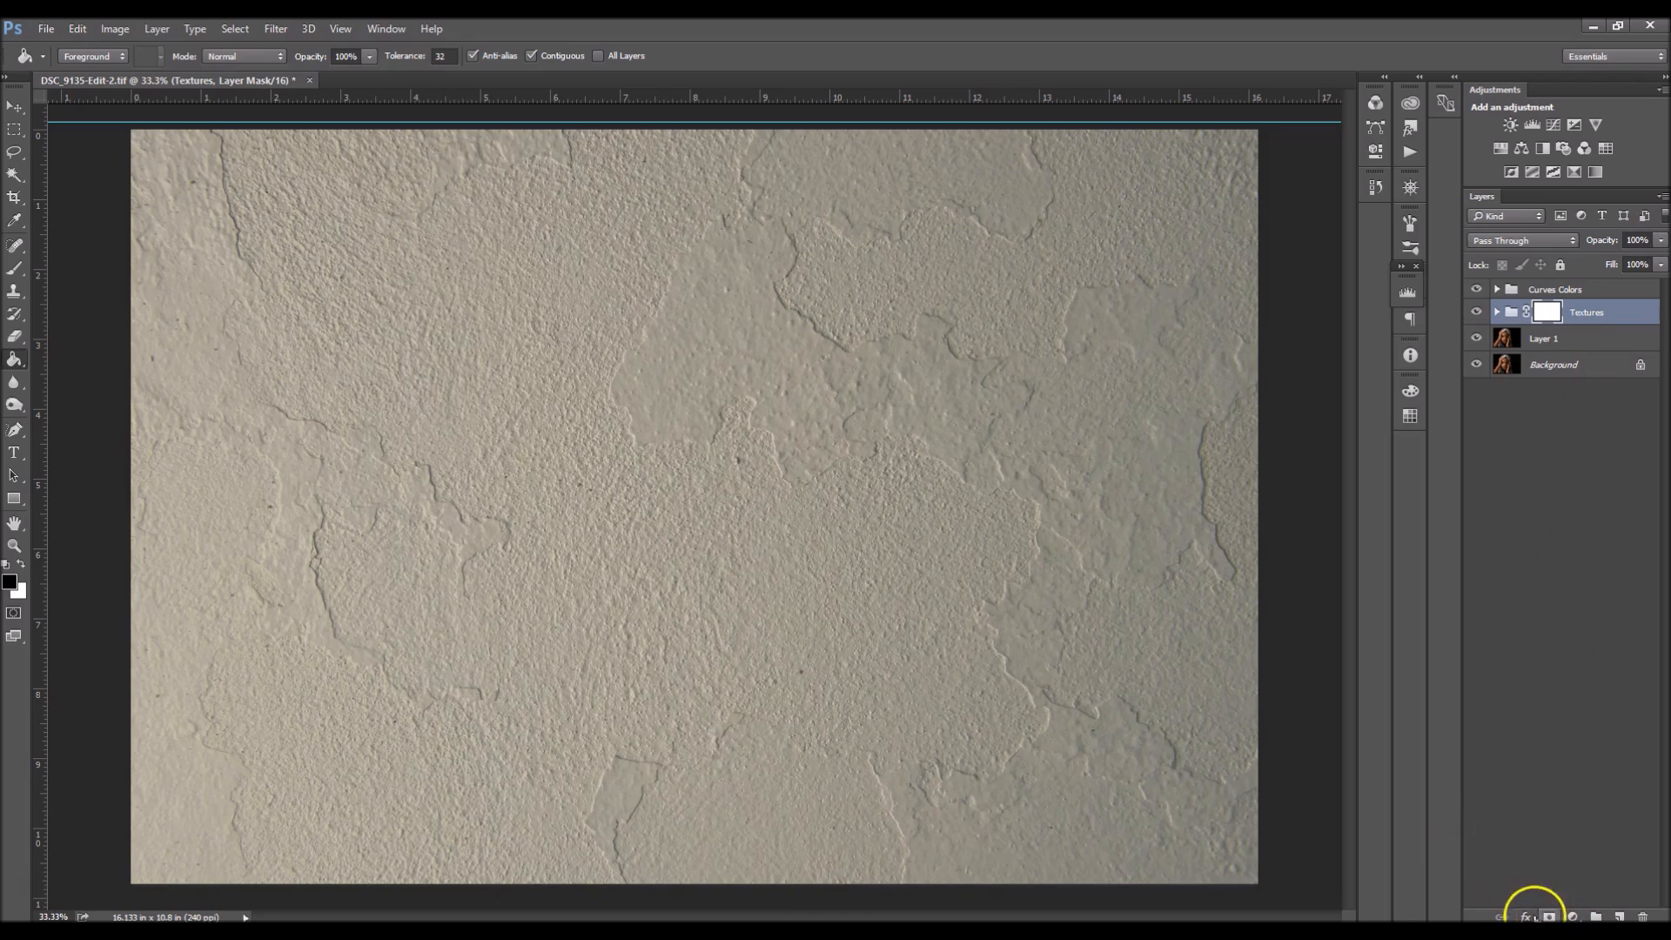
{"action": "left_click", "coordinate": [1661, 245]}
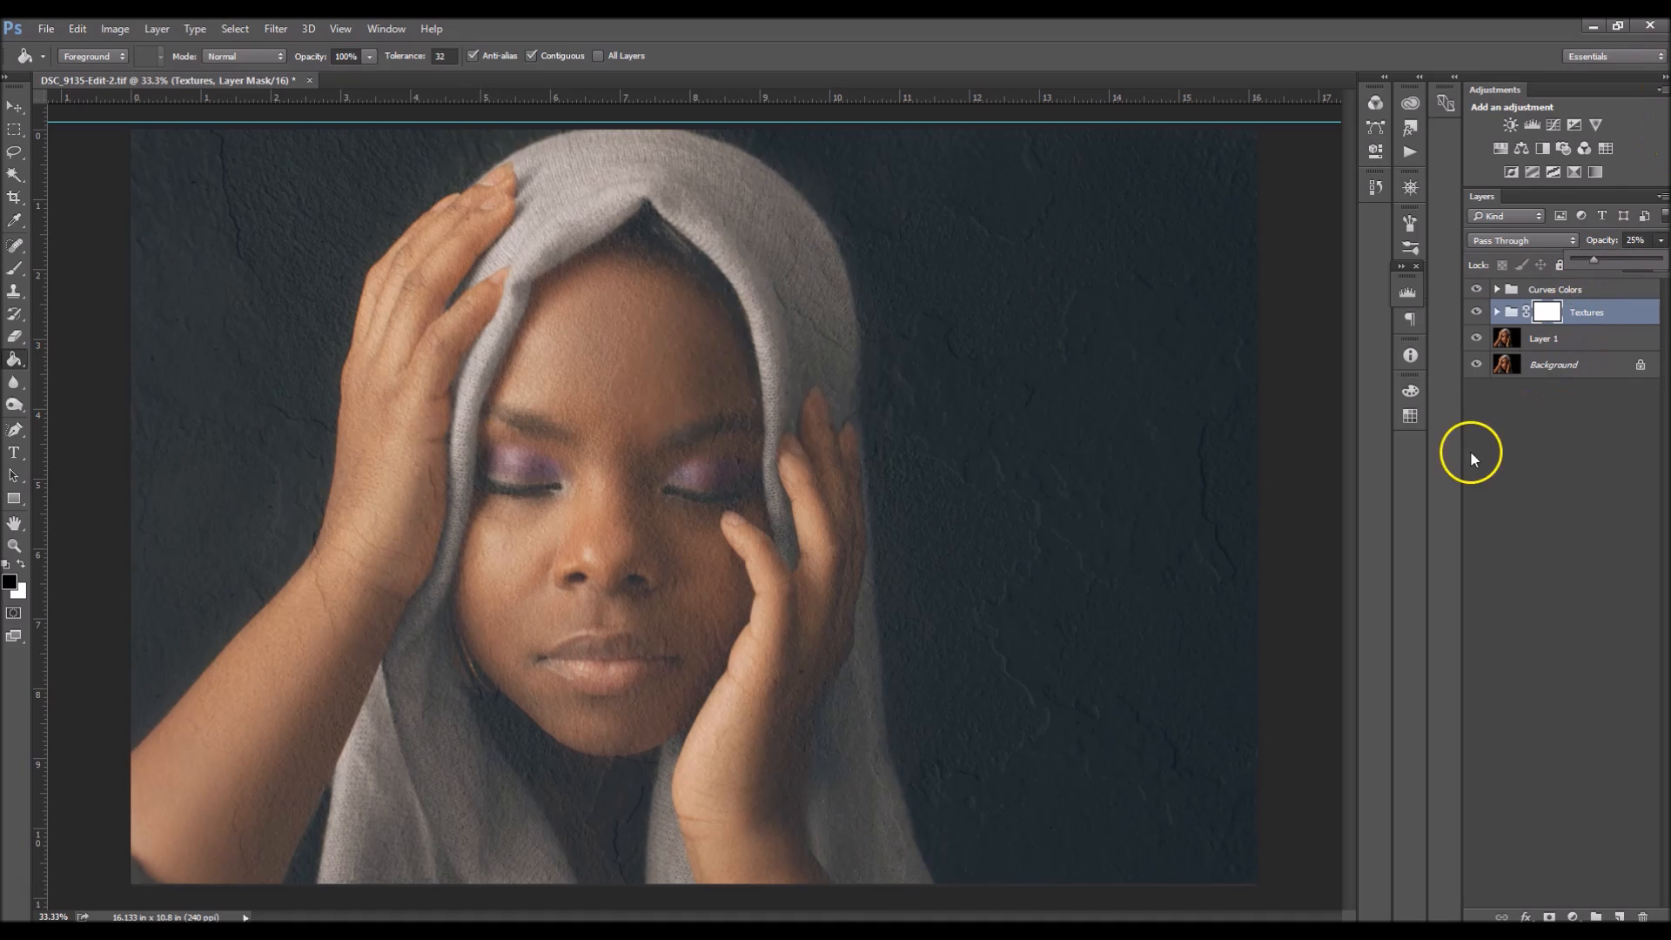
{"action": "left_click", "coordinate": [1474, 454]}
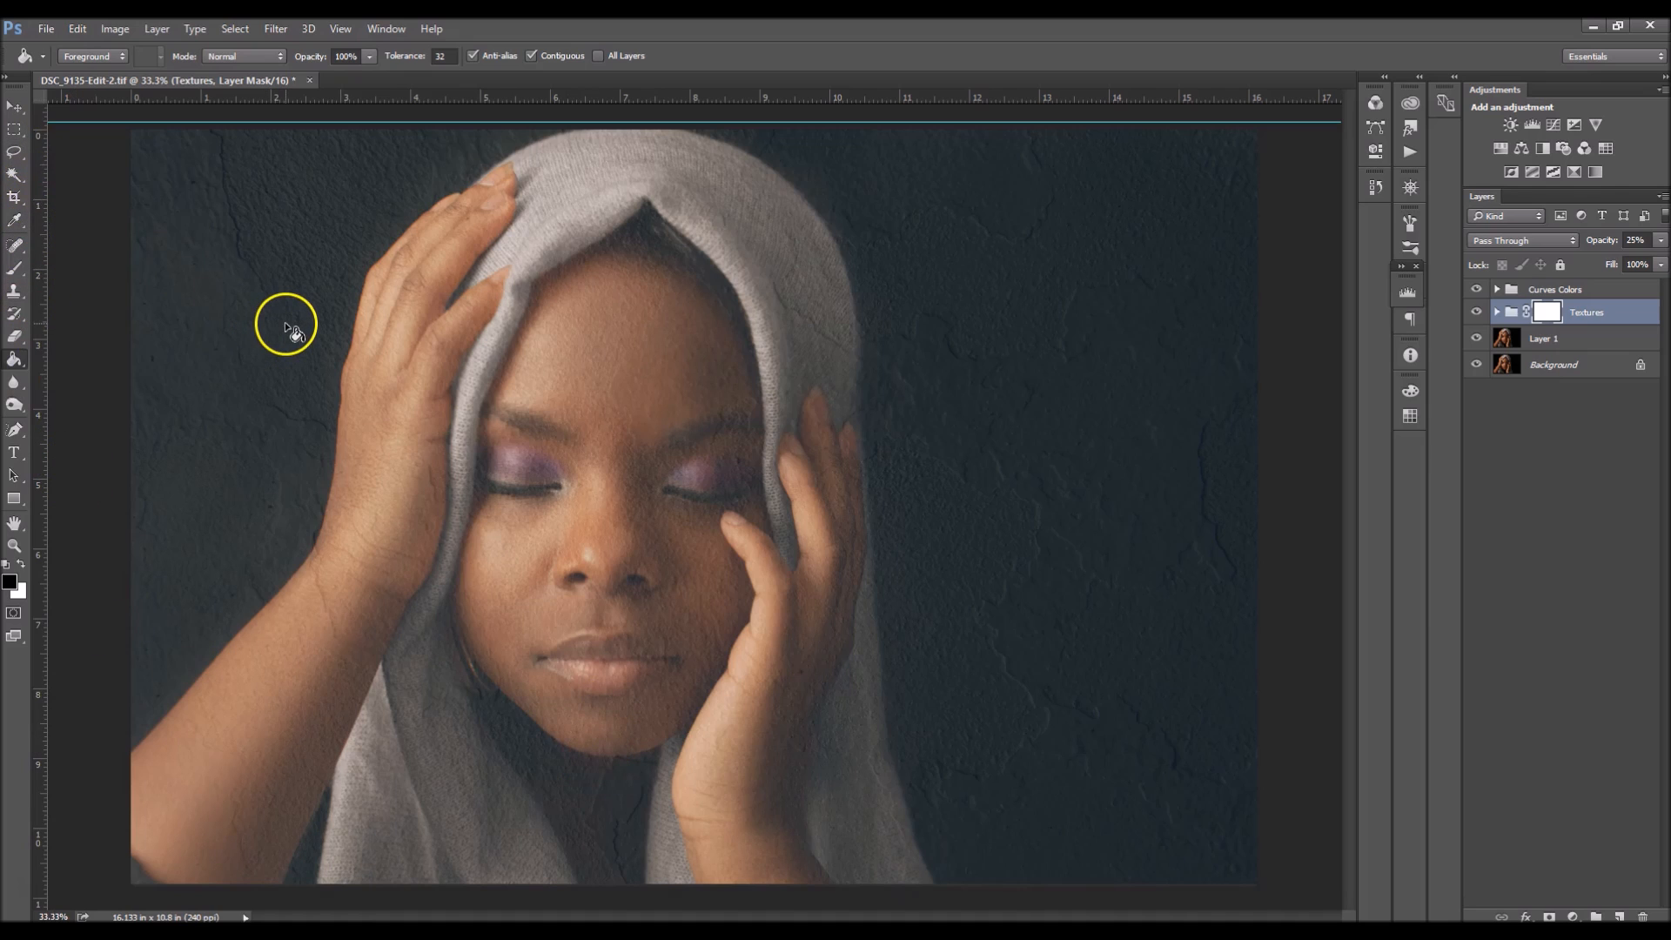
Brush black on the Textures group's mask over the face, headscarf, hands and arm to hide the texture there.
{"action": "key", "text": "b"}
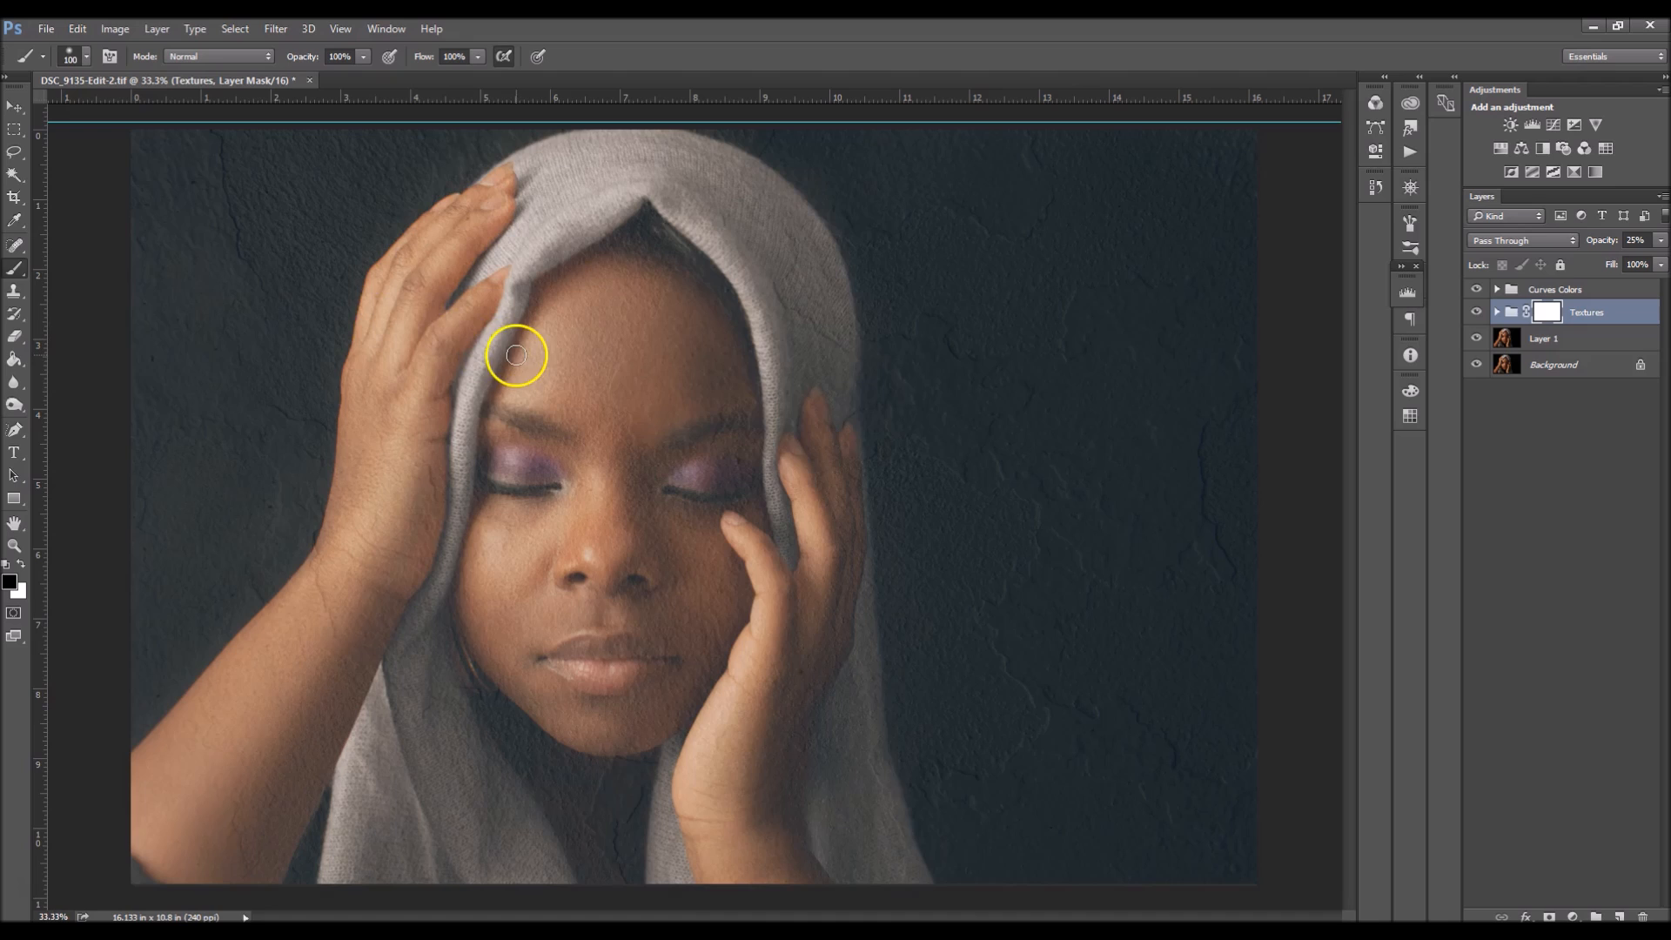
{"action": "key", "text": "bracketright"}
{"action": "key", "text": "bracketright"}
{"action": "key", "text": "bracketright"}
{"action": "key", "text": "bracketright"}
{"action": "key", "text": "bracketright"}
{"action": "key", "text": "bracketright"}
{"action": "key", "text": "bracketright"}
{"action": "key", "text": "bracketright"}
{"action": "key", "text": "bracketright"}
{"action": "key", "text": "bracketright"}
{"action": "key", "text": "bracketleft"}
{"action": "key", "text": "bracketleft"}
{"action": "mouse_move", "coordinate": [623, 290]}
{"action": "left_mouse_down"}
{"action": "mouse_move", "coordinate": [614, 337]}
{"action": "mouse_move", "coordinate": [530, 462]}
{"action": "mouse_move", "coordinate": [557, 516]}
{"action": "mouse_move", "coordinate": [482, 754]}
{"action": "mouse_move", "coordinate": [538, 492]}
{"action": "mouse_move", "coordinate": [600, 652]}
{"action": "mouse_move", "coordinate": [647, 644]}
{"action": "mouse_move", "coordinate": [660, 319]}
{"action": "mouse_move", "coordinate": [741, 586]}
{"action": "mouse_move", "coordinate": [640, 255]}
{"action": "mouse_move", "coordinate": [700, 340]}
{"action": "mouse_move", "coordinate": [734, 576]}
{"action": "mouse_move", "coordinate": [672, 900]}
{"action": "mouse_move", "coordinate": [715, 756]}
{"action": "mouse_move", "coordinate": [747, 803]}
{"action": "mouse_move", "coordinate": [735, 725]}
{"action": "mouse_move", "coordinate": [605, 845]}
{"action": "mouse_move", "coordinate": [542, 734]}
{"action": "mouse_move", "coordinate": [493, 748]}
{"action": "mouse_move", "coordinate": [470, 733]}
{"action": "mouse_move", "coordinate": [478, 851]}
{"action": "mouse_move", "coordinate": [437, 716]}
{"action": "mouse_move", "coordinate": [437, 837]}
{"action": "mouse_move", "coordinate": [513, 463]}
{"action": "mouse_move", "coordinate": [582, 312]}
{"action": "mouse_move", "coordinate": [739, 352]}
{"action": "mouse_move", "coordinate": [817, 525]}
{"action": "mouse_move", "coordinate": [793, 786]}
{"action": "mouse_move", "coordinate": [802, 759]}
{"action": "mouse_move", "coordinate": [827, 869]}
{"action": "mouse_move", "coordinate": [741, 507]}
{"action": "mouse_move", "coordinate": [748, 366]}
{"action": "mouse_move", "coordinate": [714, 249]}
{"action": "mouse_move", "coordinate": [785, 404]}
{"action": "mouse_move", "coordinate": [765, 315]}
{"action": "mouse_move", "coordinate": [771, 570]}
{"action": "mouse_move", "coordinate": [768, 515]}
{"action": "left_mouse_up"}
{"action": "key", "text": "bracketleft"}
{"action": "key", "text": "bracketleft"}
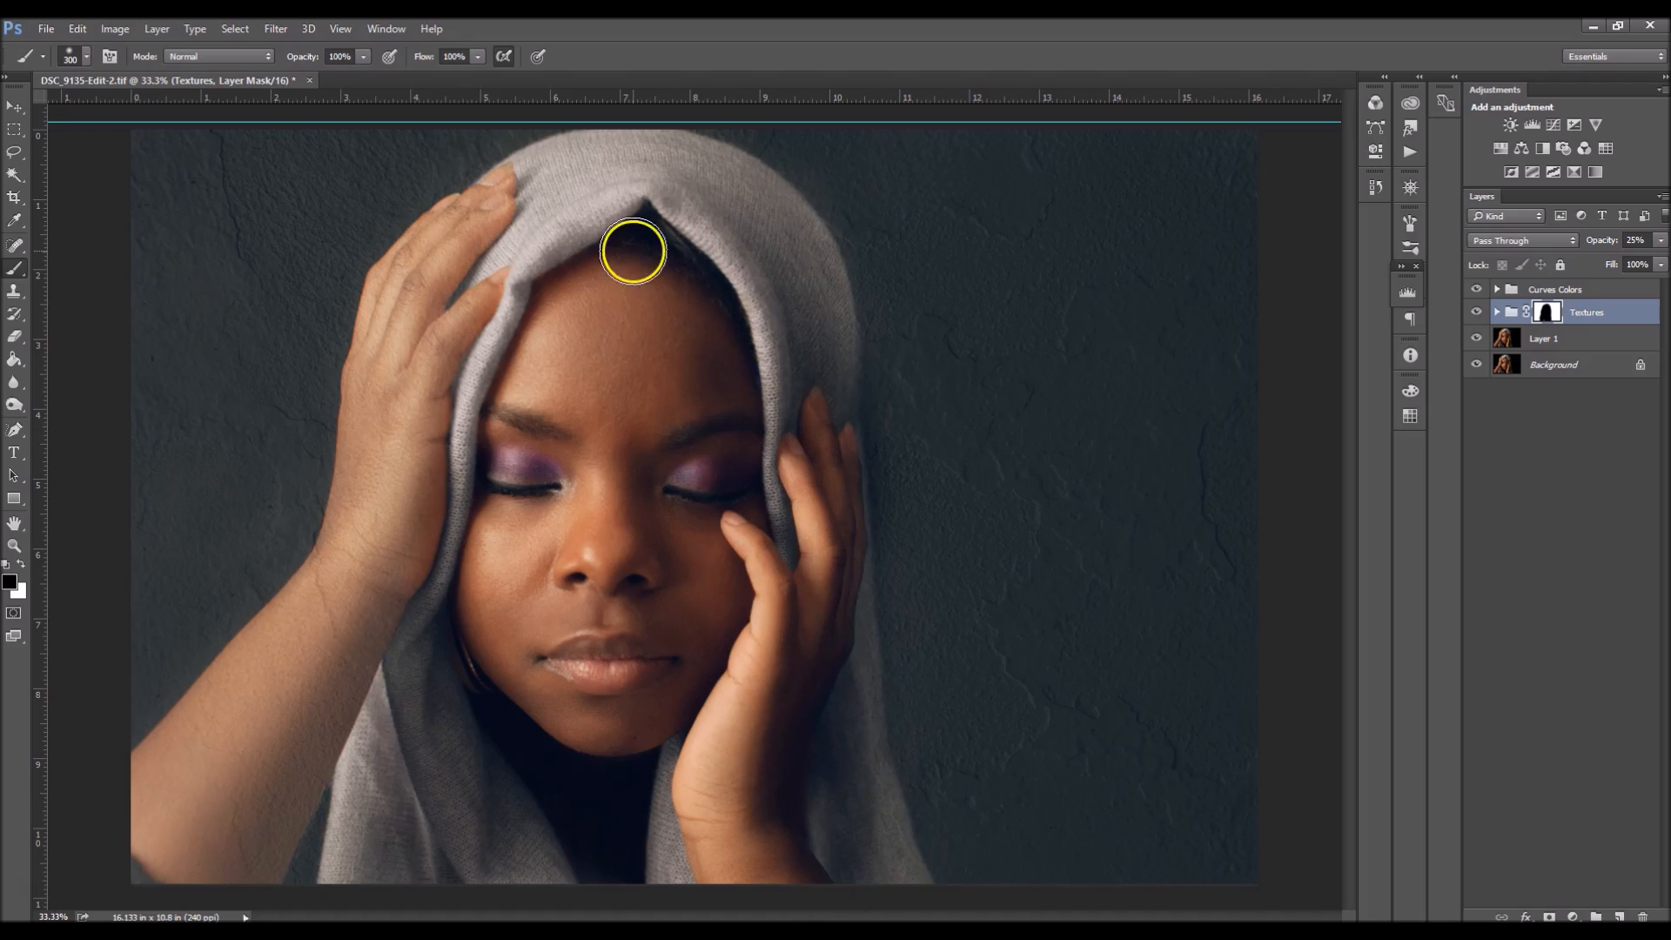
{"action": "mouse_move", "coordinate": [390, 532]}
{"action": "left_mouse_down"}
{"action": "mouse_move", "coordinate": [325, 630]}
{"action": "mouse_move", "coordinate": [227, 848]}
{"action": "left_mouse_up"}
{"action": "key", "text": "bracketright"}
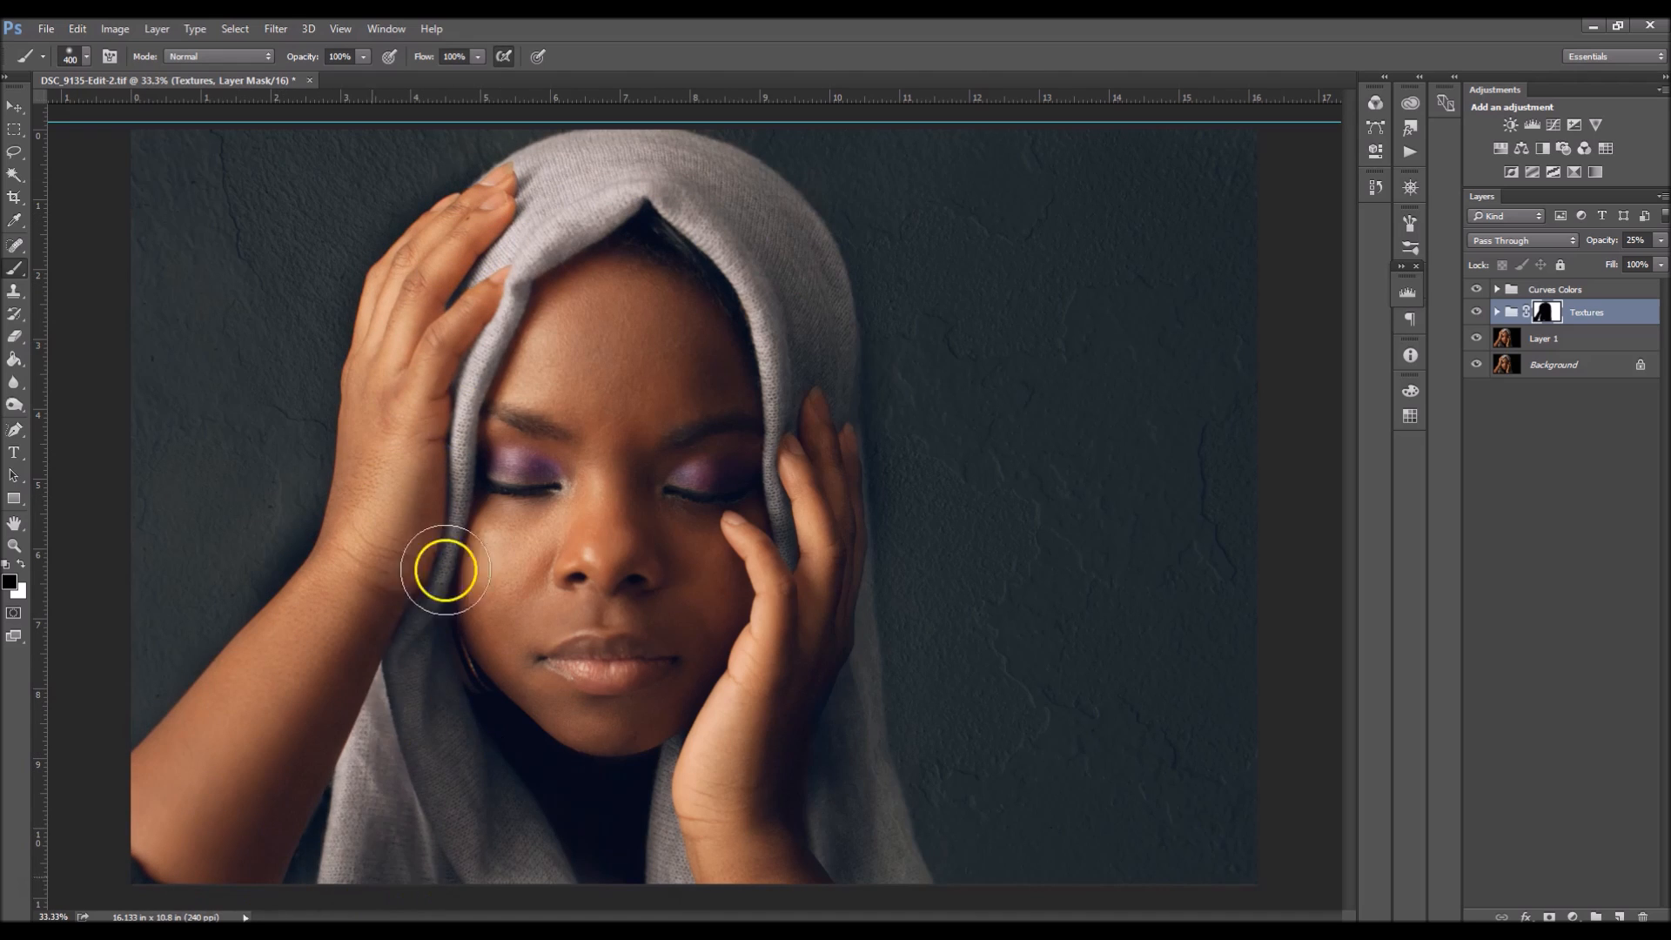
Brush white on the Textures mask along the subject's outer edges with a 200 px brush to restore the background texture.
{"action": "key", "text": "x"}
{"action": "key", "text": "bracketleft"}
{"action": "key", "text": "bracketleft"}
{"action": "key", "text": "bracketleft"}
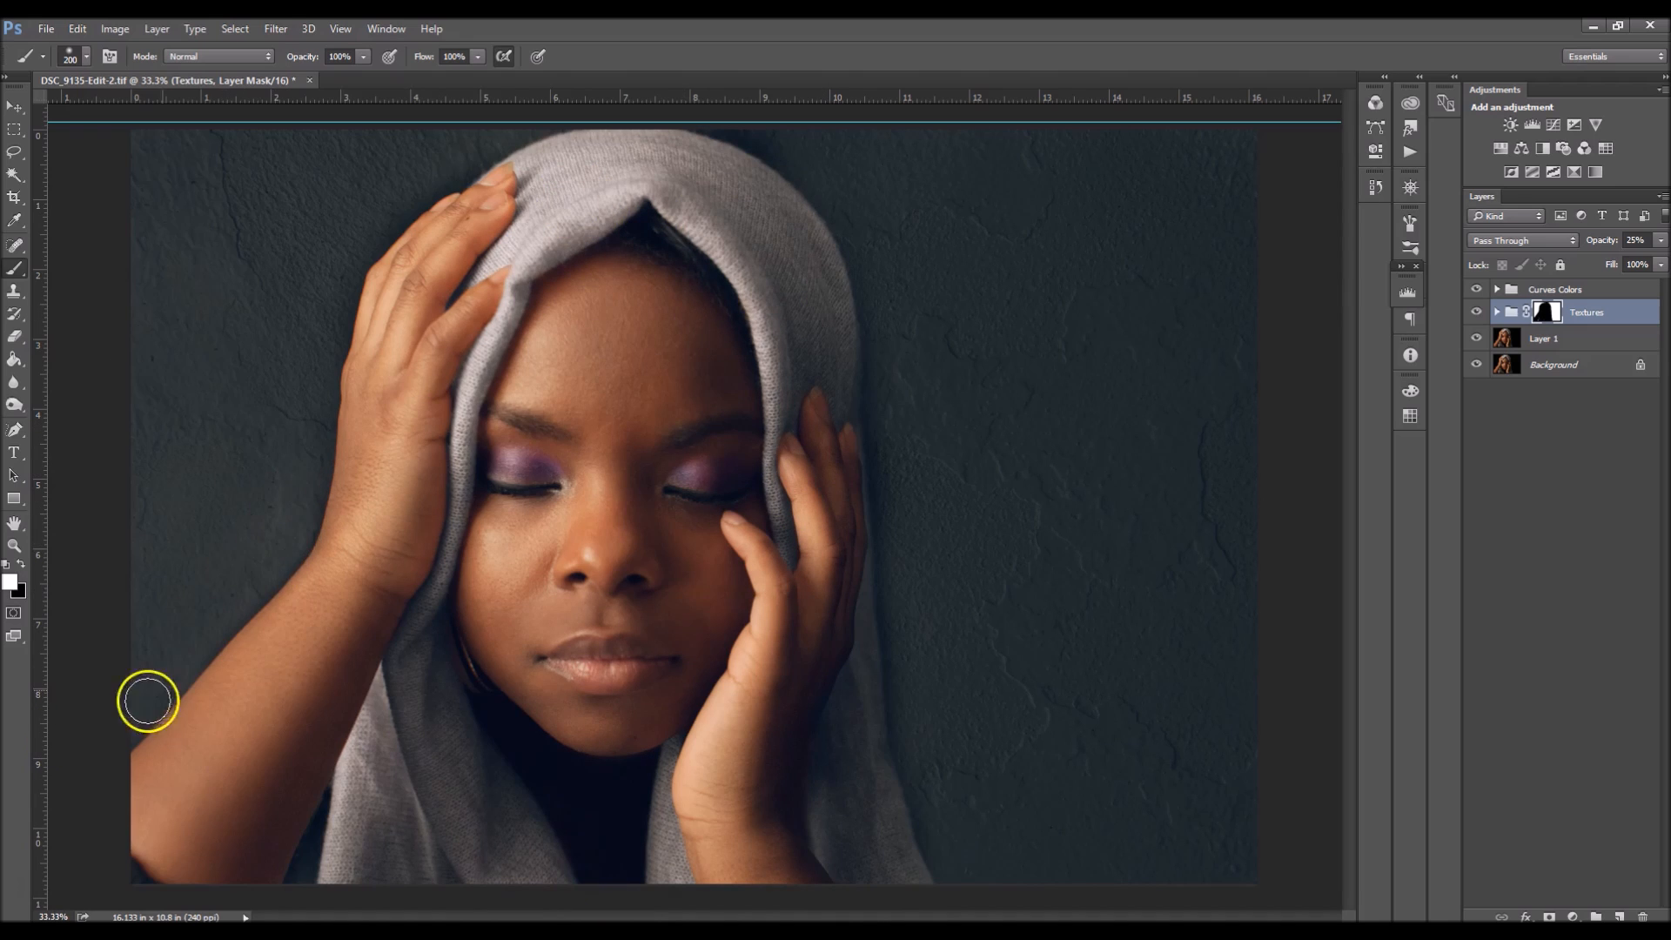
{"action": "left_click_drag", "start_coordinate": [786, 173], "coordinate": [886, 435]}
{"action": "key", "text": "bracketright"}
{"action": "key", "text": "bracketright"}
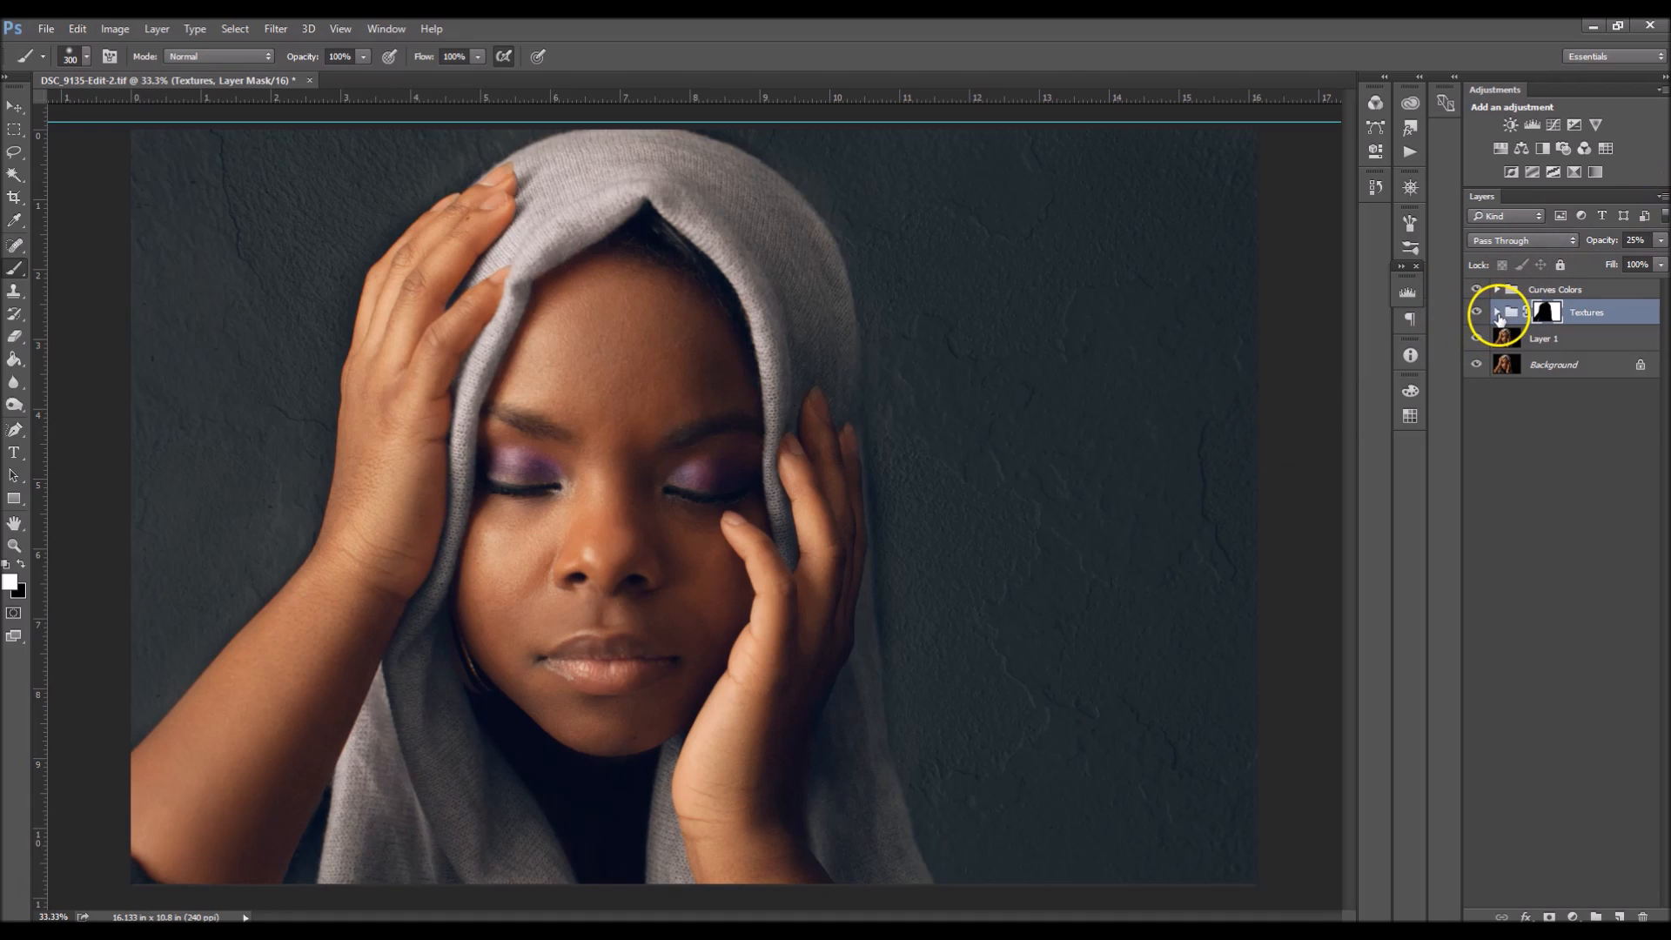
Expand the Textures group and raise its opacity to 100%.
{"action": "left_click", "coordinate": [1497, 313]}
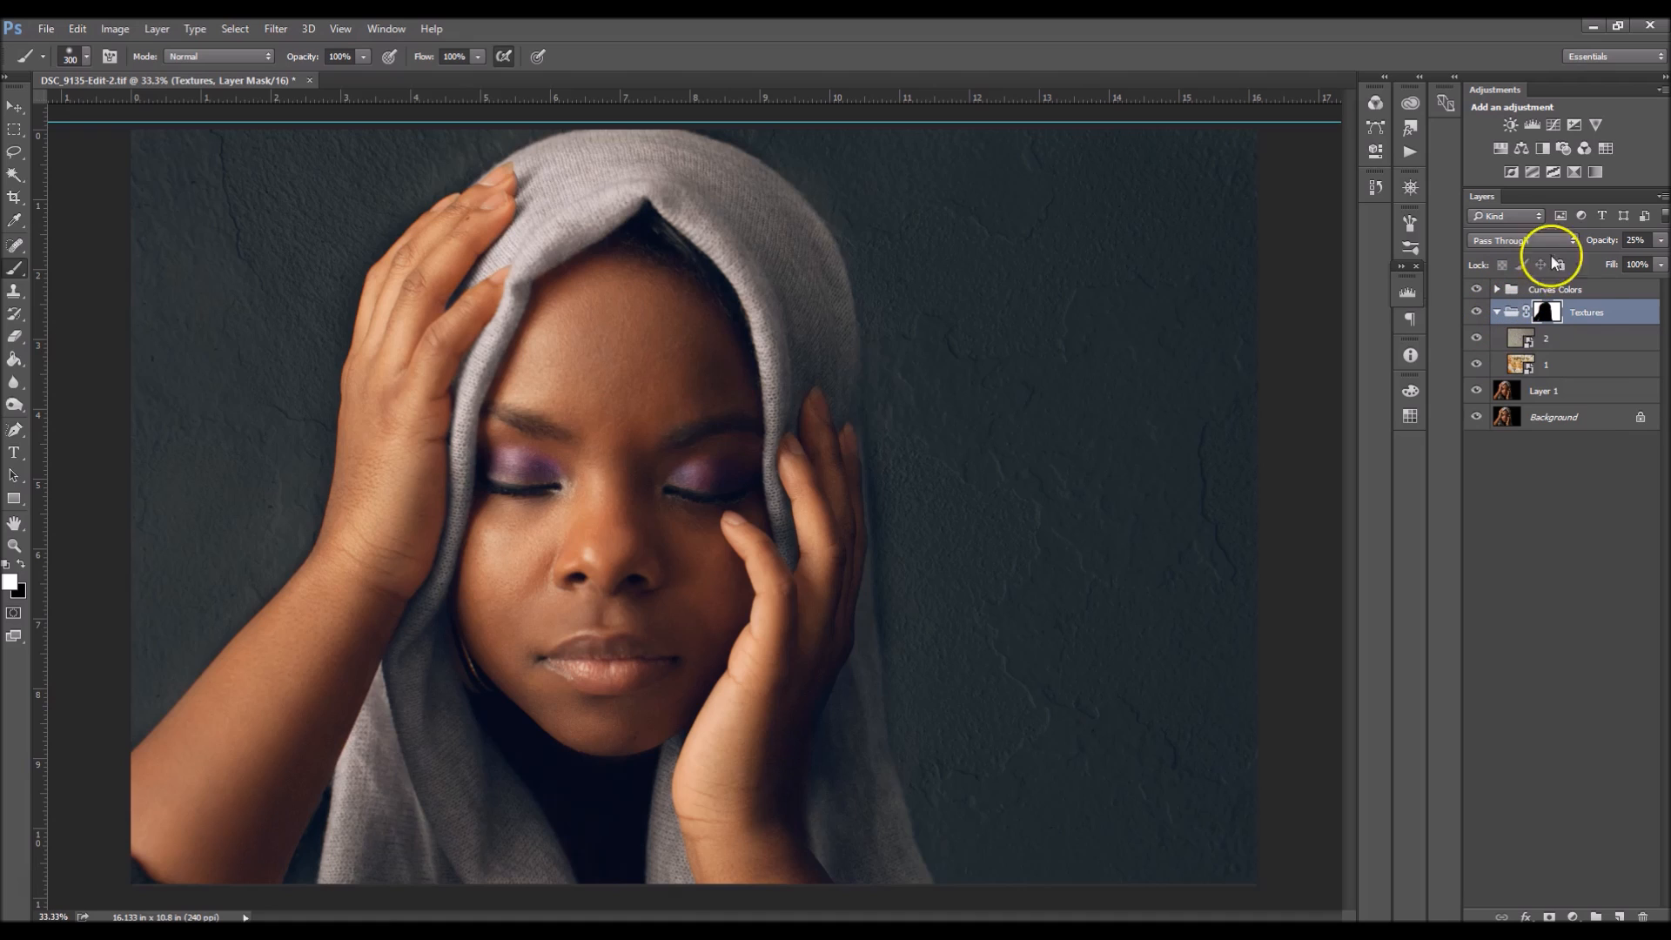
{"action": "left_click", "coordinate": [1660, 241]}
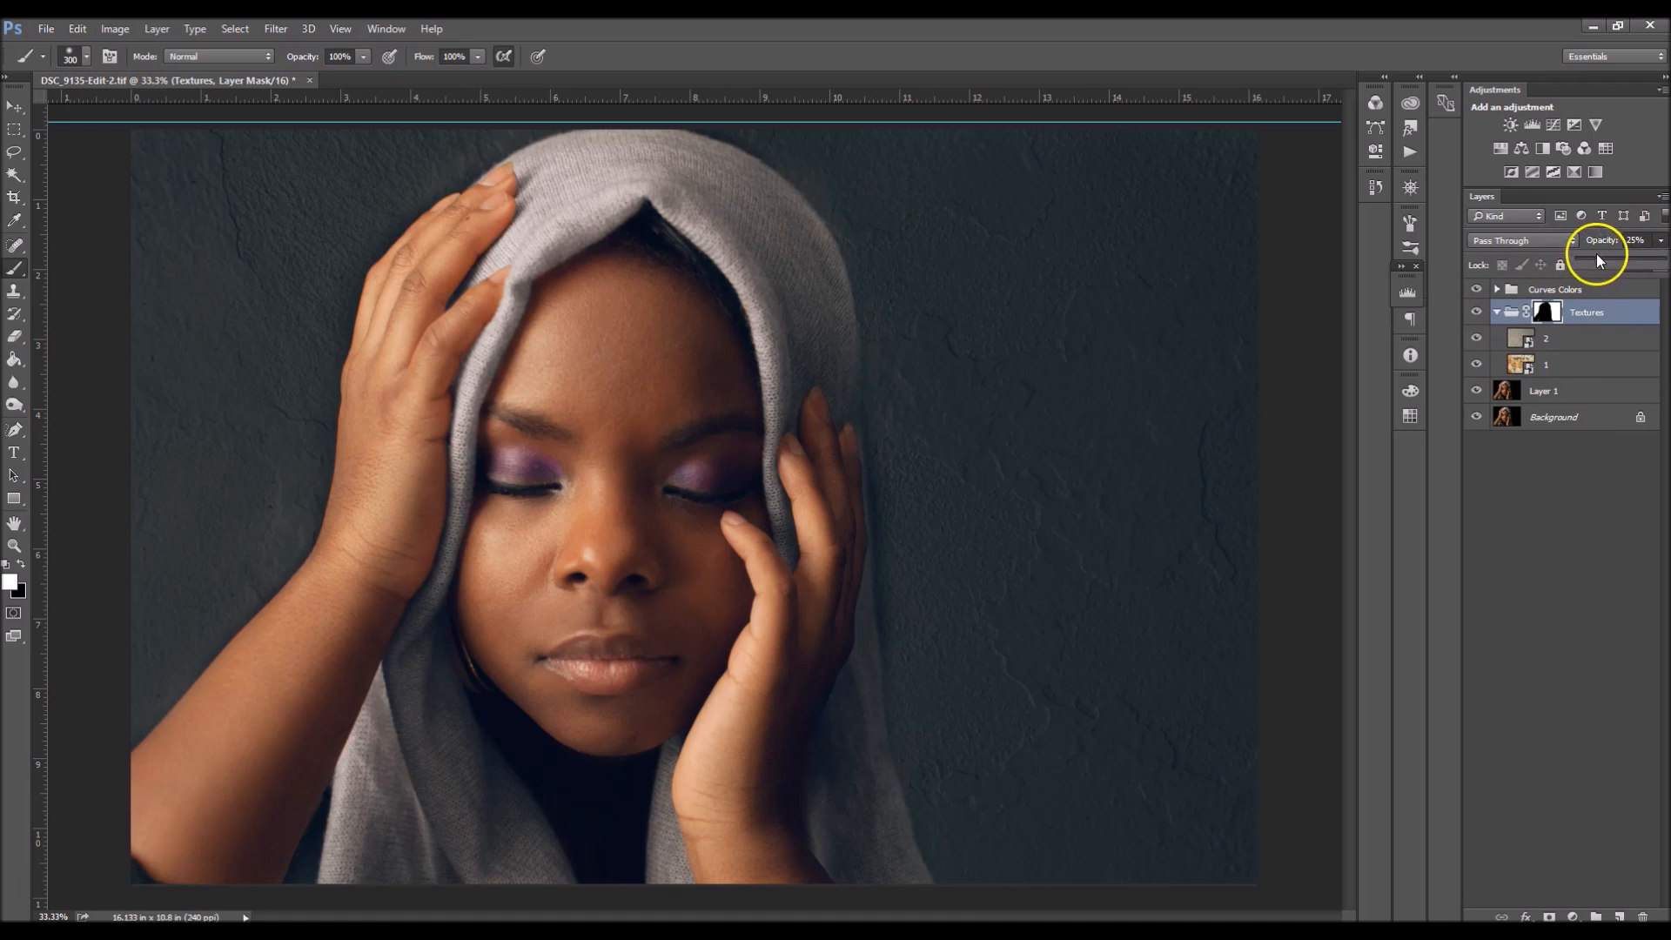
{"action": "left_click_drag", "start_coordinate": [1670, 275], "coordinate": [1670, 275]}
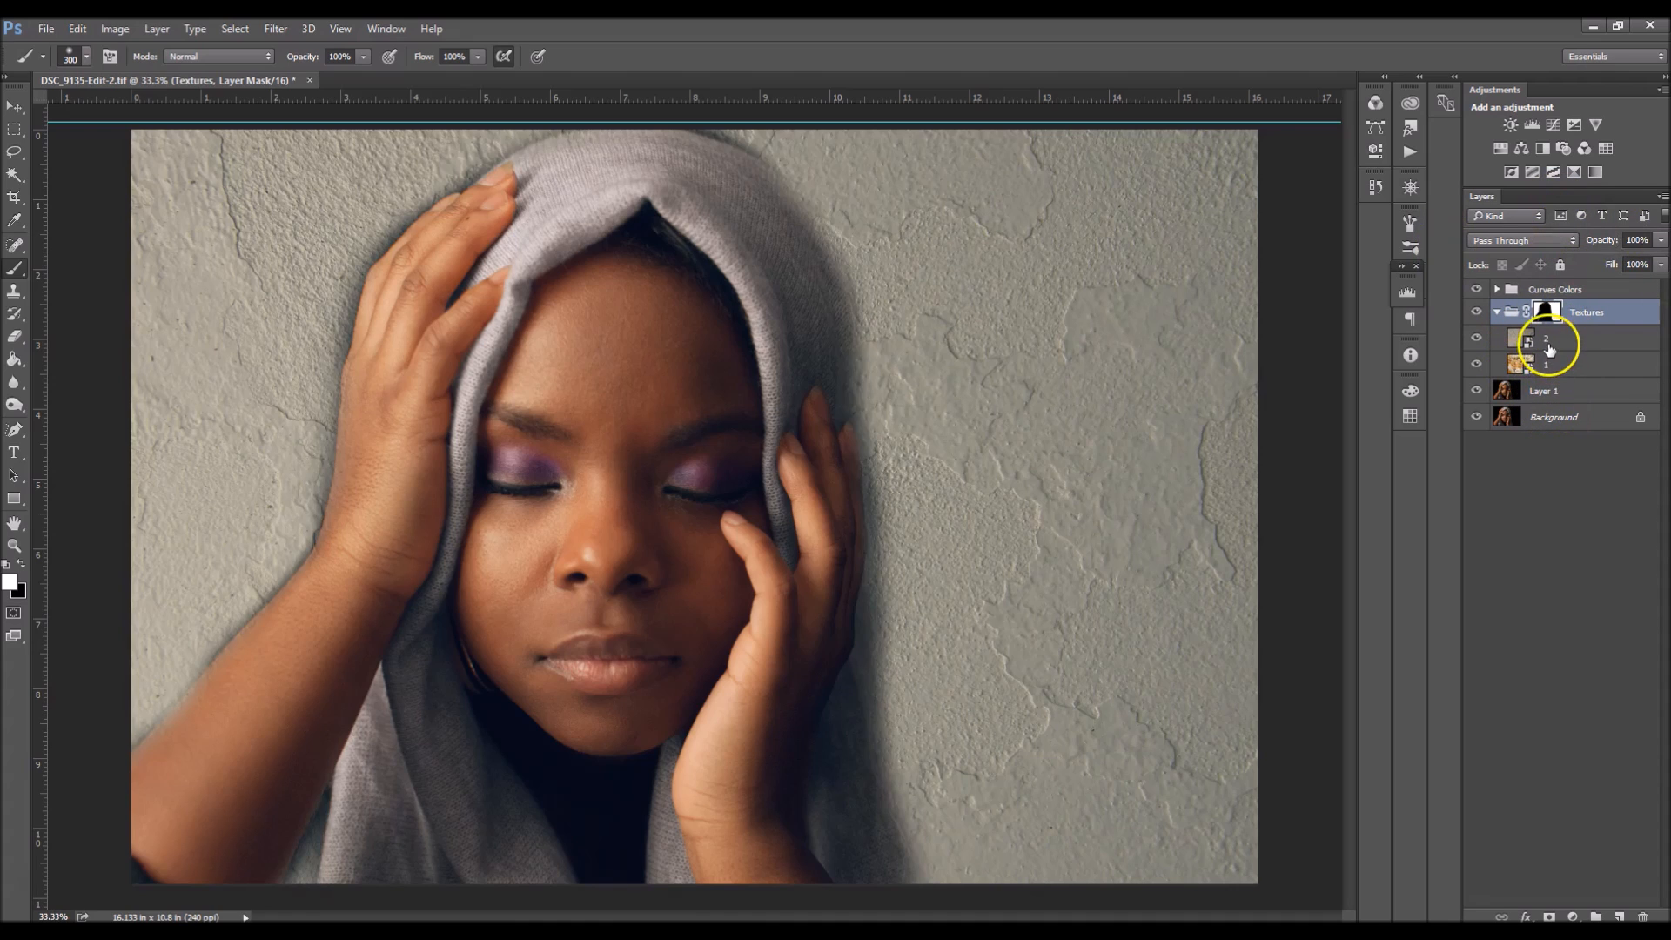
Move texture layer 2 beneath layer 1, keeping it inside the Textures group.
{"action": "left_click", "coordinate": [1550, 342]}
{"action": "left_click_drag", "start_coordinate": [1547, 359], "coordinate": [1465, 388]}
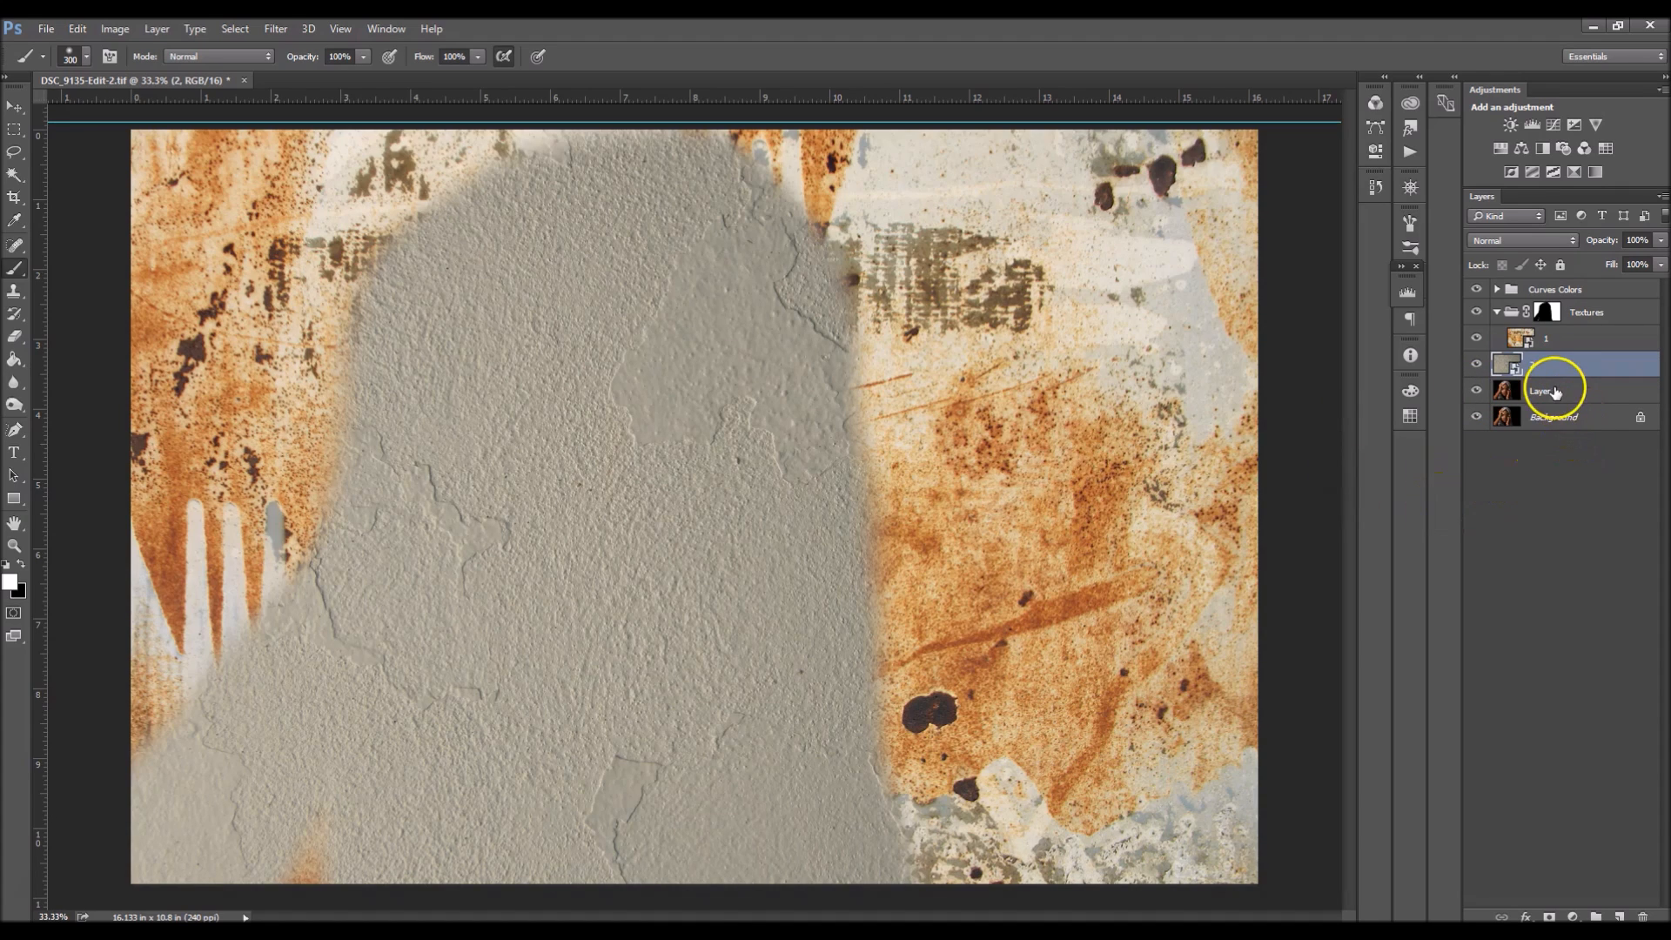
{"action": "left_click_drag", "start_coordinate": [1511, 335], "coordinate": [1573, 373]}
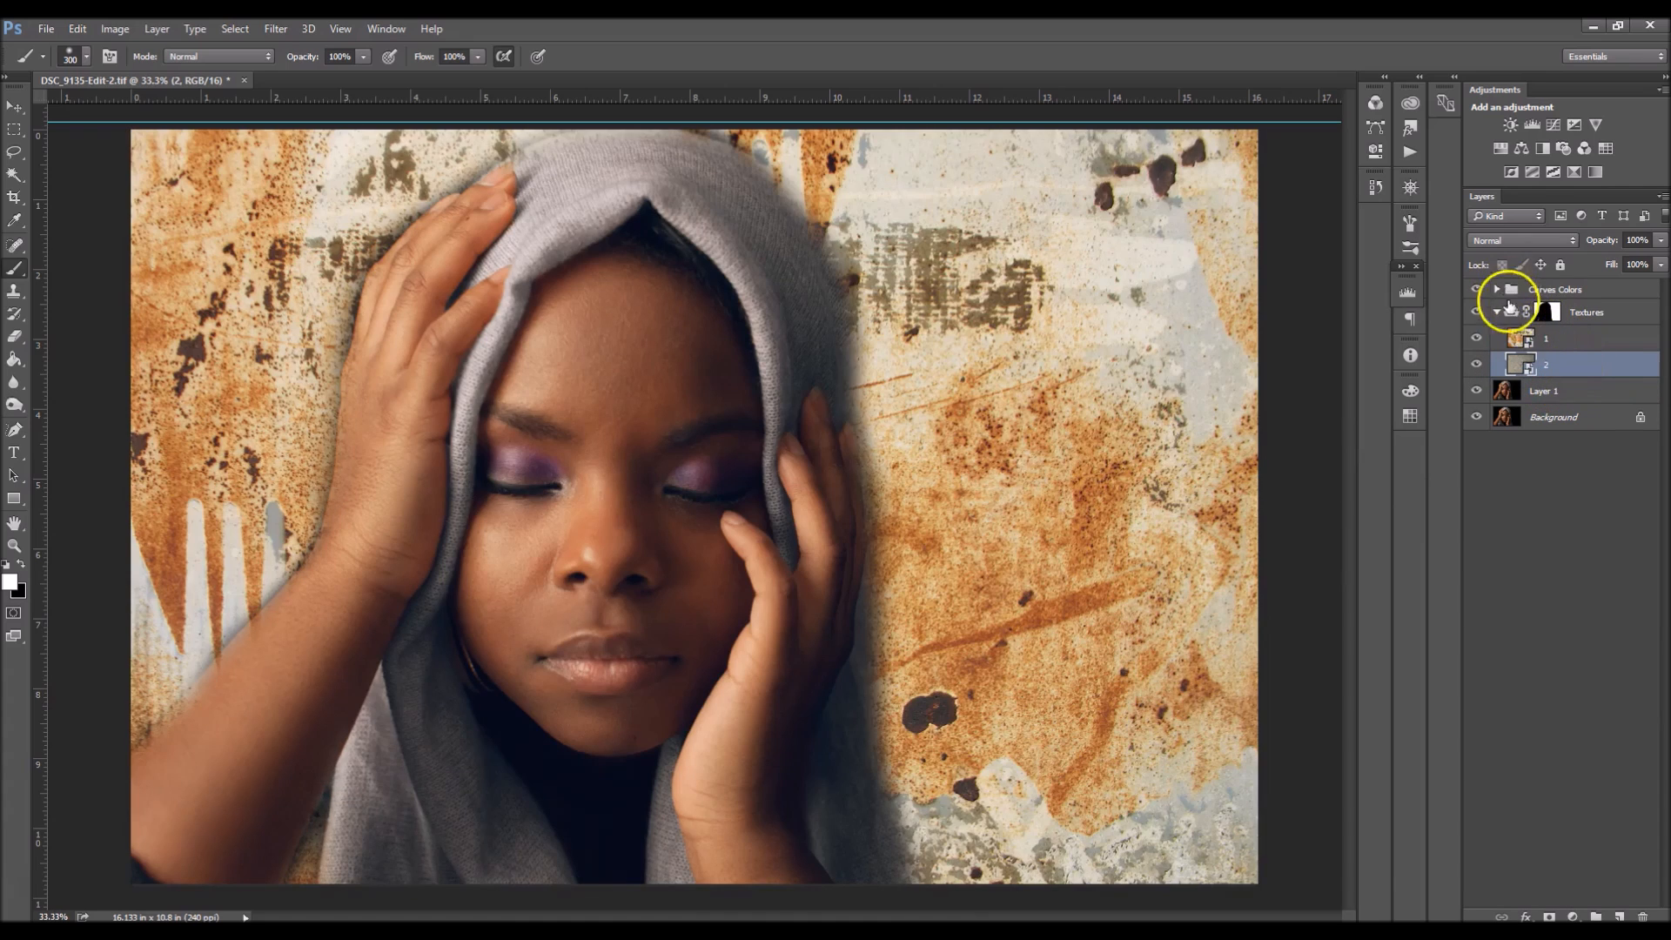
Start a Levels adjustment on texture layer 1 with input levels of 62, 0.29 and 233.
{"action": "left_click", "coordinate": [1516, 340]}
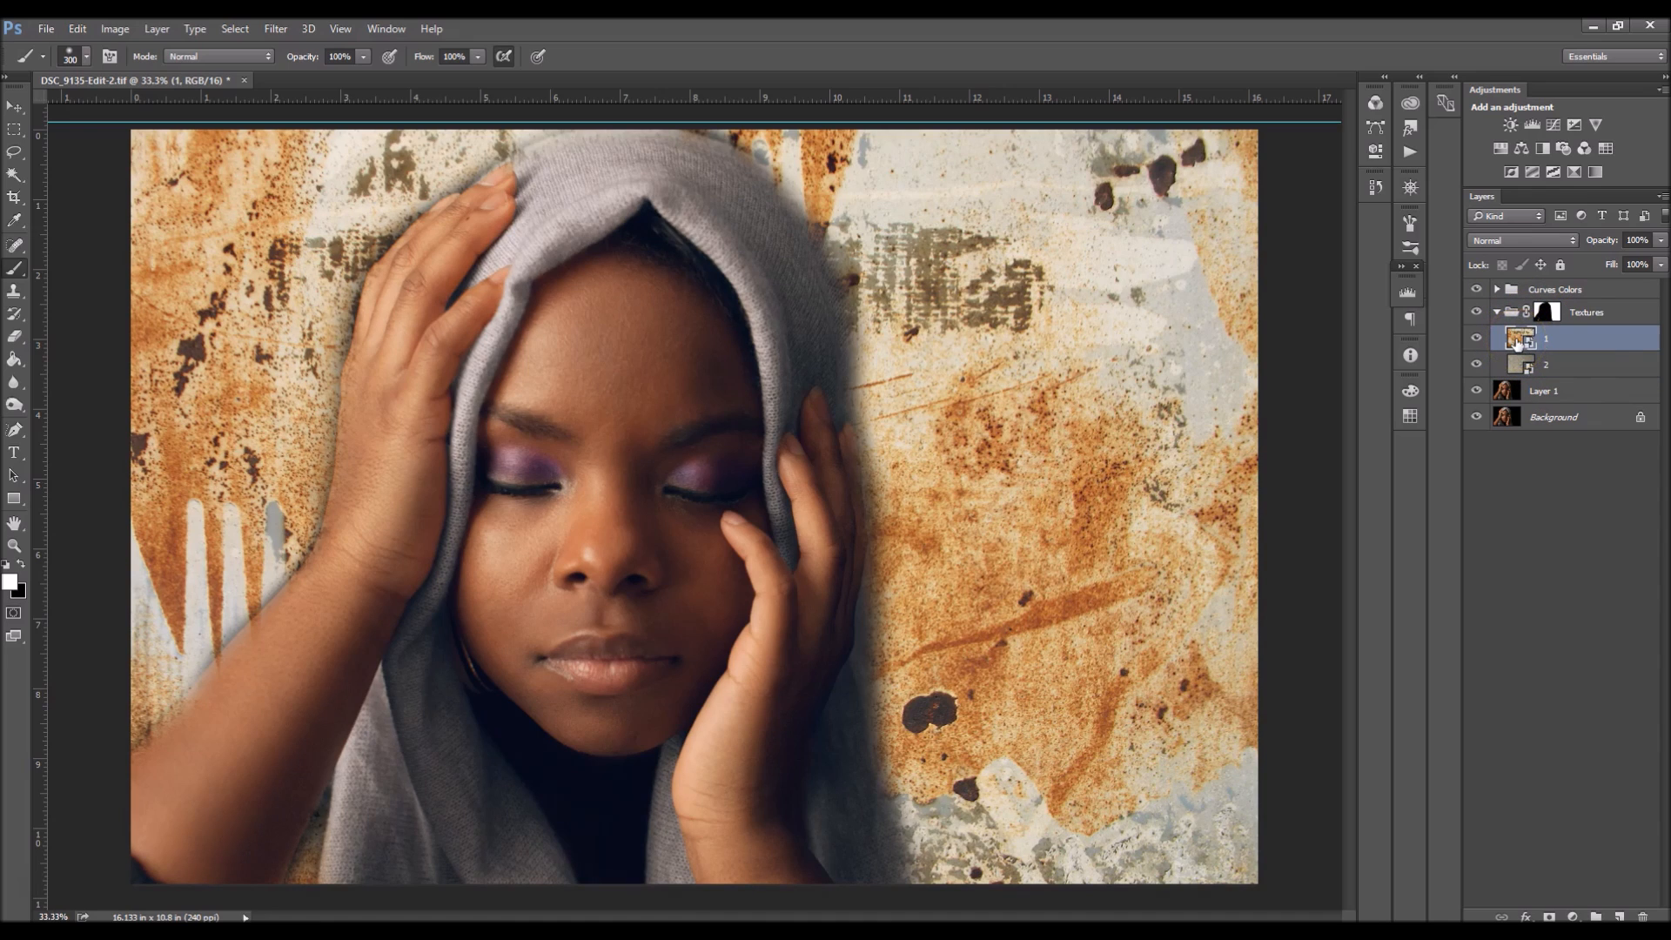
{"action": "left_click_drag", "start_coordinate": [1516, 342], "coordinate": [1521, 348]}
{"action": "key", "text": "ctrl+l"}
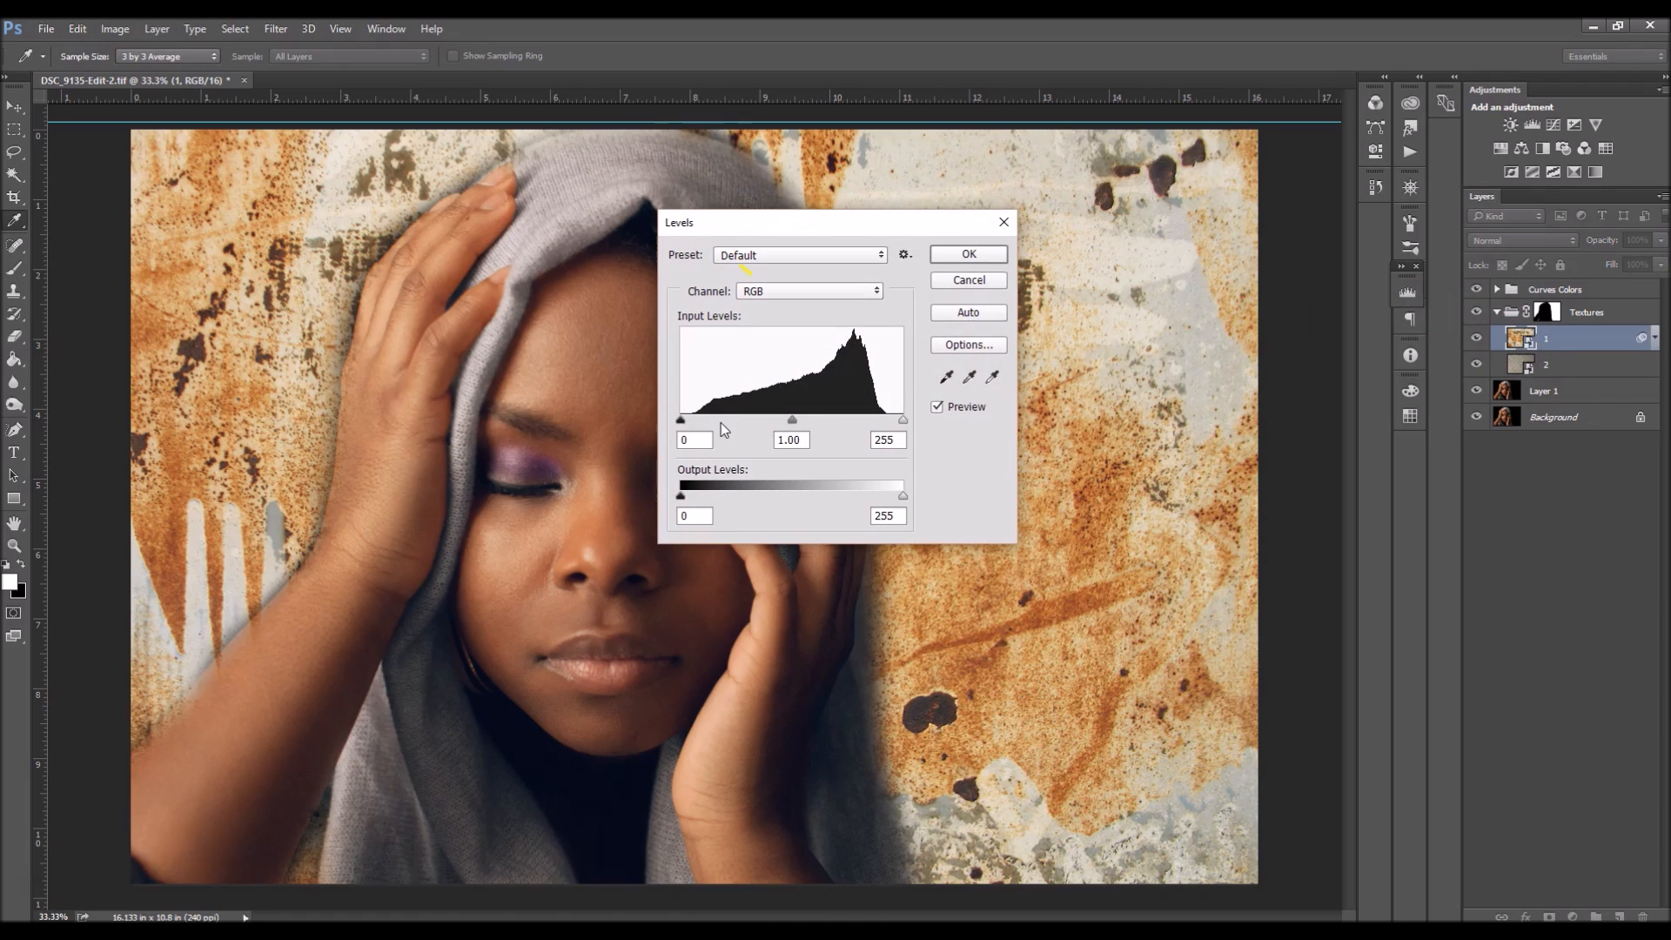
{"action": "left_click", "coordinate": [686, 438]}
{"action": "type", "text": "62"}
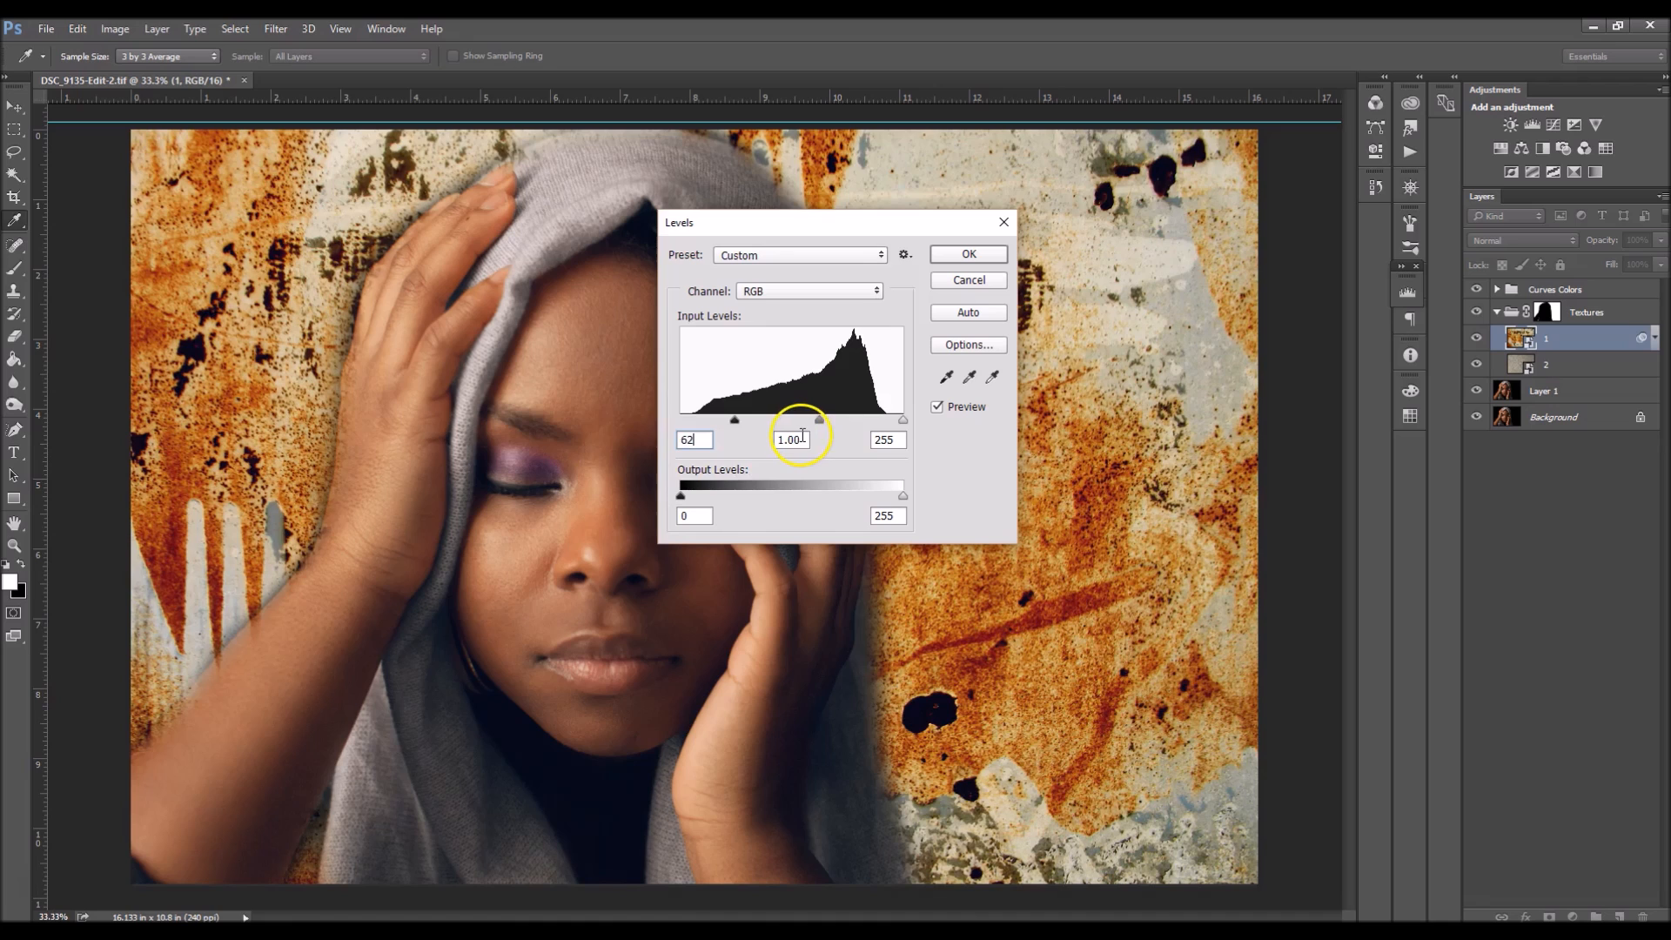
{"action": "left_click", "coordinate": [800, 440]}
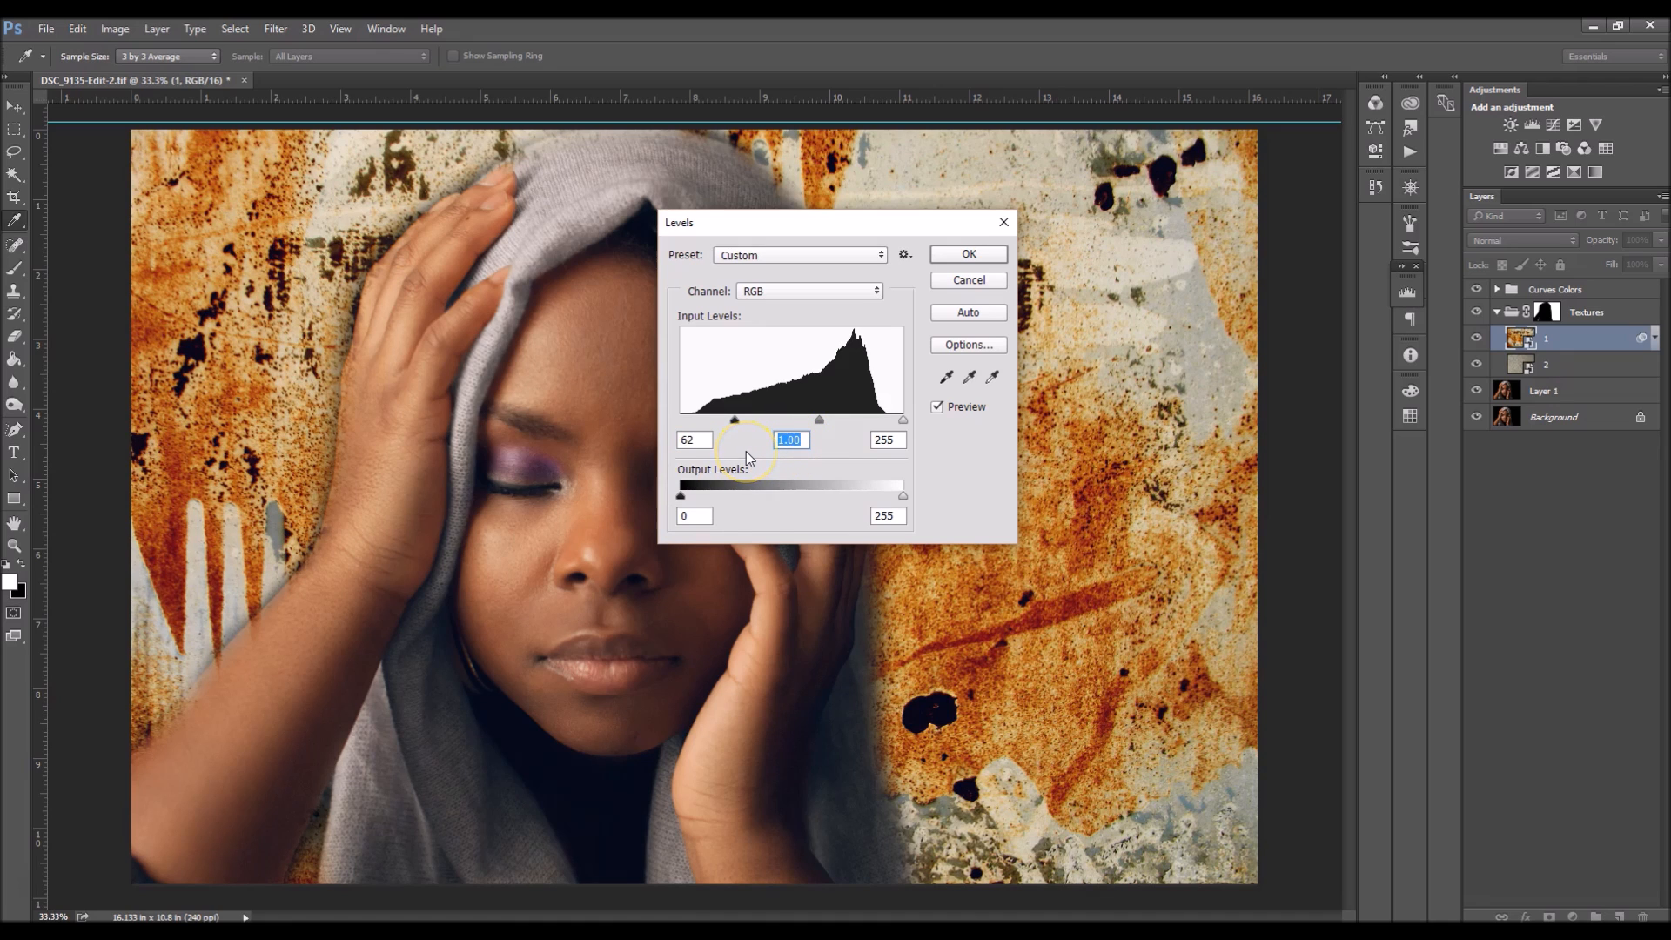
{"action": "type", "text": "0.29"}
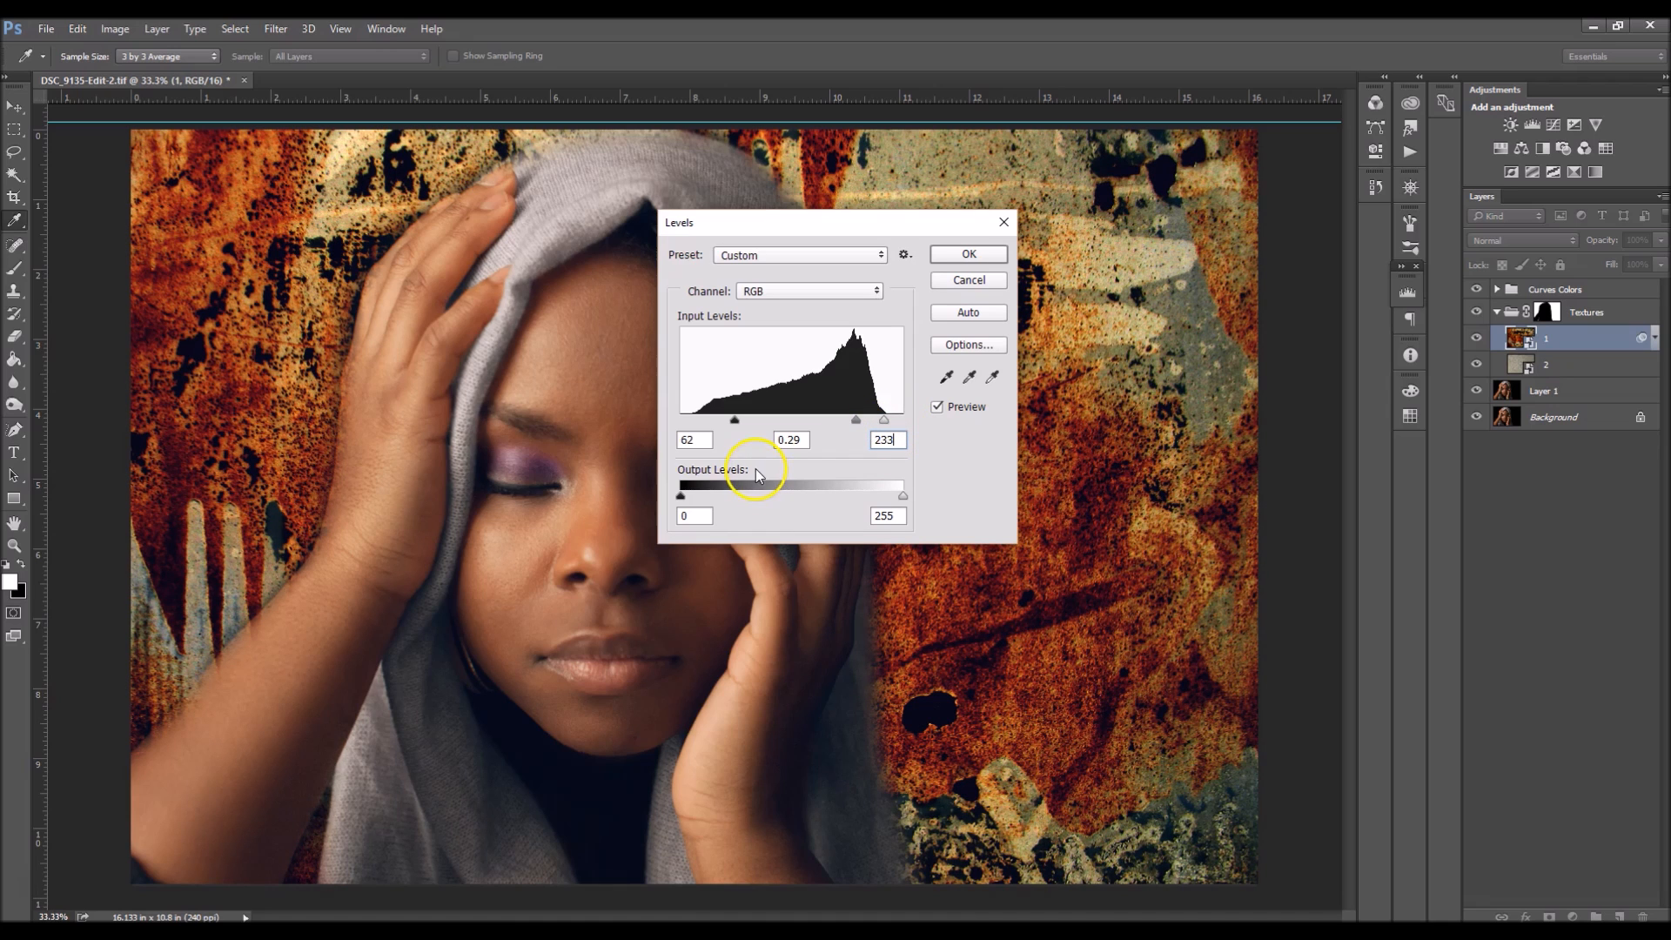
Lower the white output level for texture layer 1 to 45 and apply the Levels adjustment.
{"action": "left_click_drag", "start_coordinate": [899, 503], "coordinate": [861, 504]}
{"action": "left_click_drag", "start_coordinate": [740, 500], "coordinate": [723, 500]}
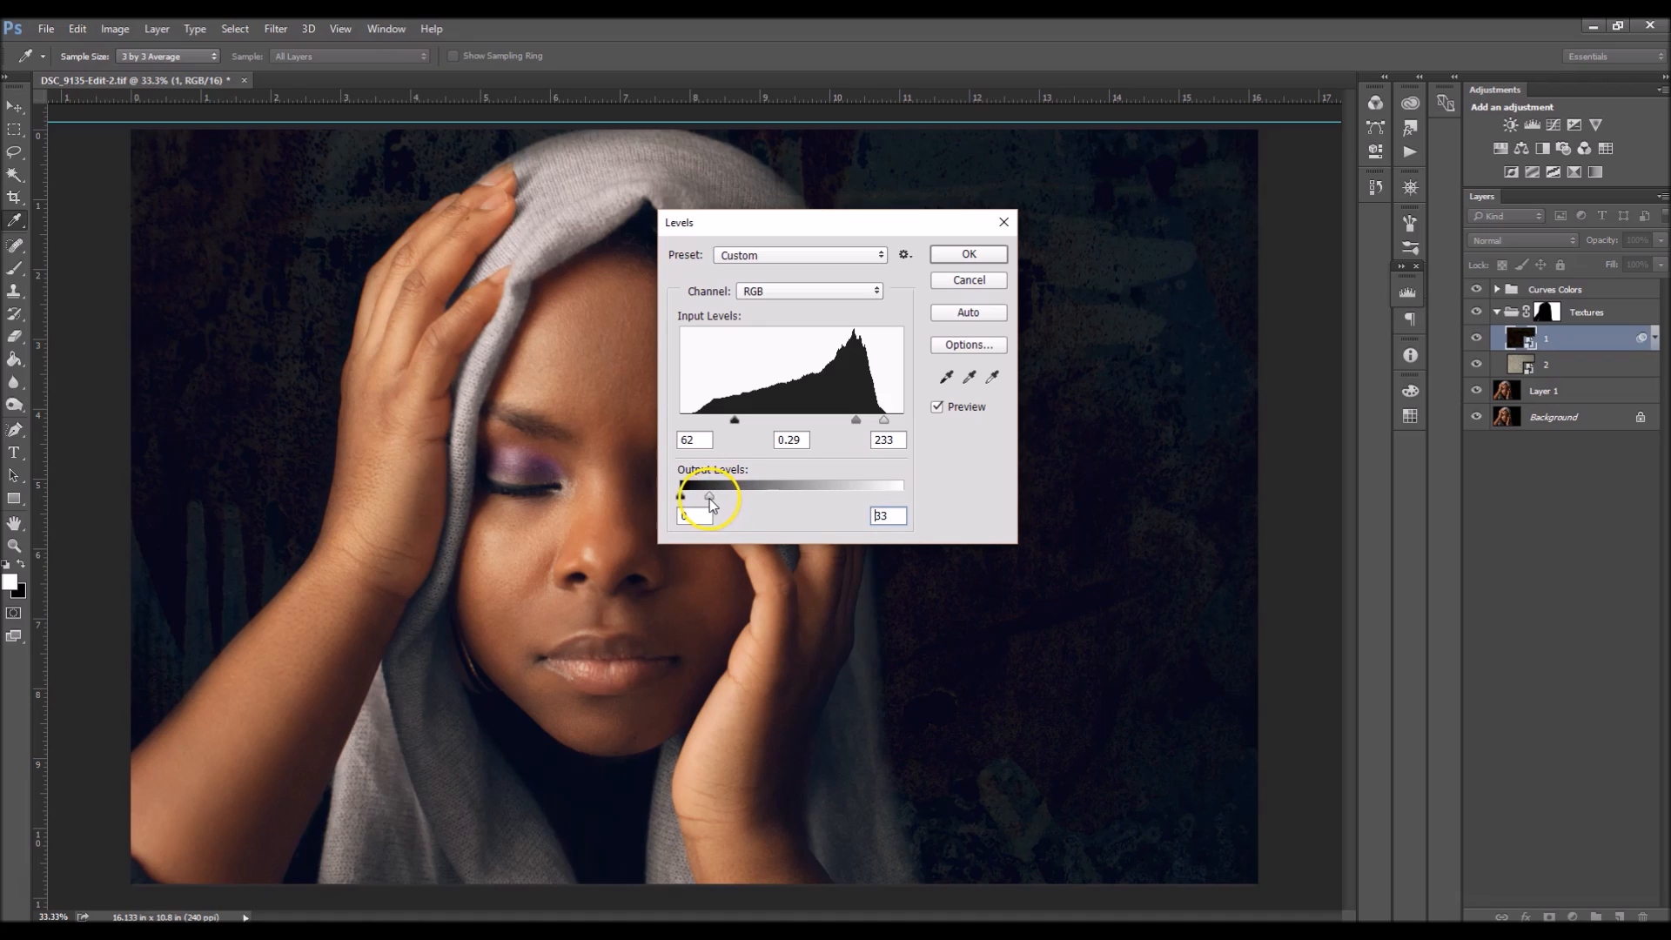
{"action": "left_click_drag", "start_coordinate": [703, 501], "coordinate": [710, 494]}
{"action": "left_click_drag", "start_coordinate": [717, 494], "coordinate": [719, 494]}
{"action": "type", "text": "45"}
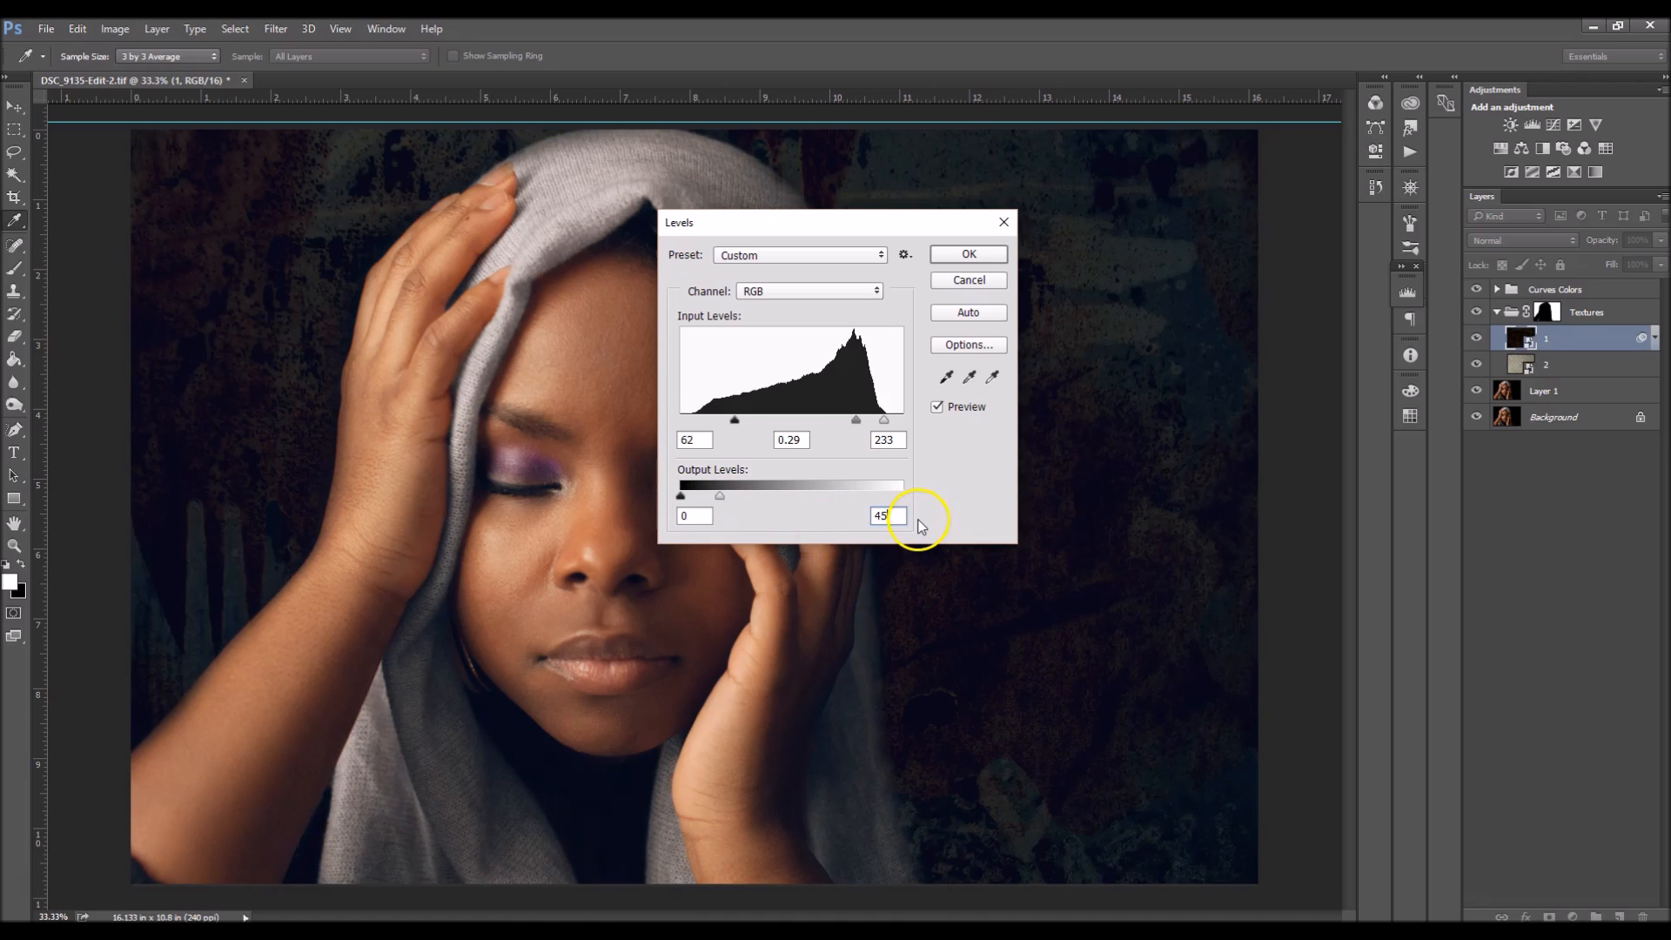
{"action": "left_click", "coordinate": [969, 255]}
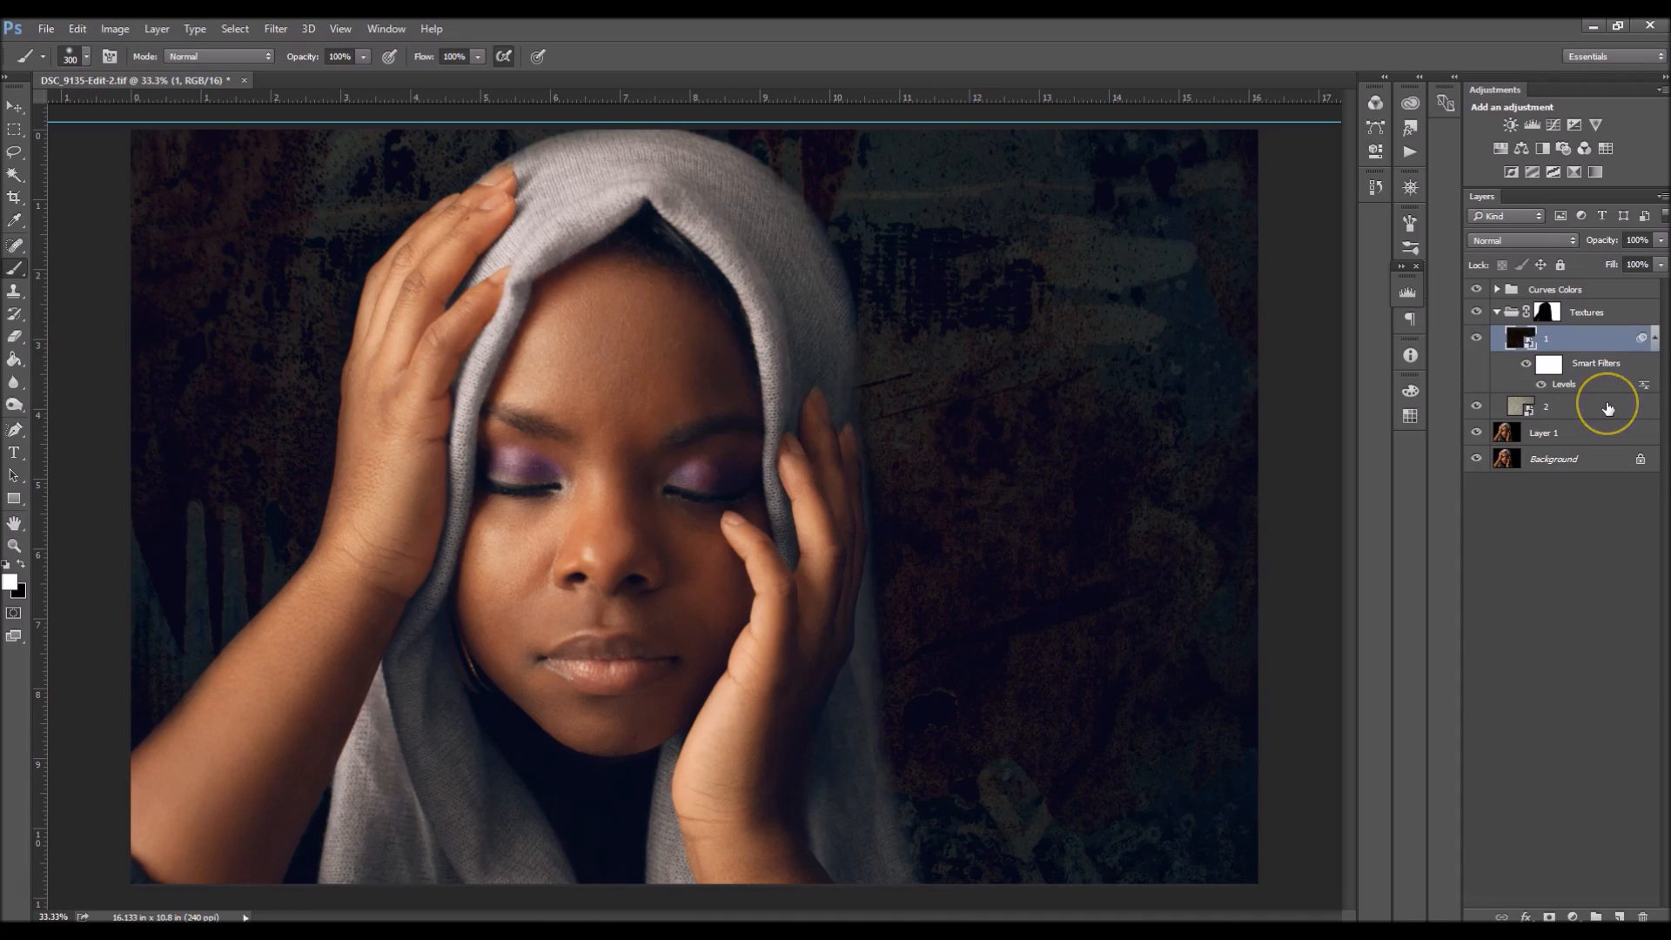
Apply Levels to texture layer 2 with midtones 0.40, white input 228 and white output 45.
{"action": "left_click", "coordinate": [1519, 407]}
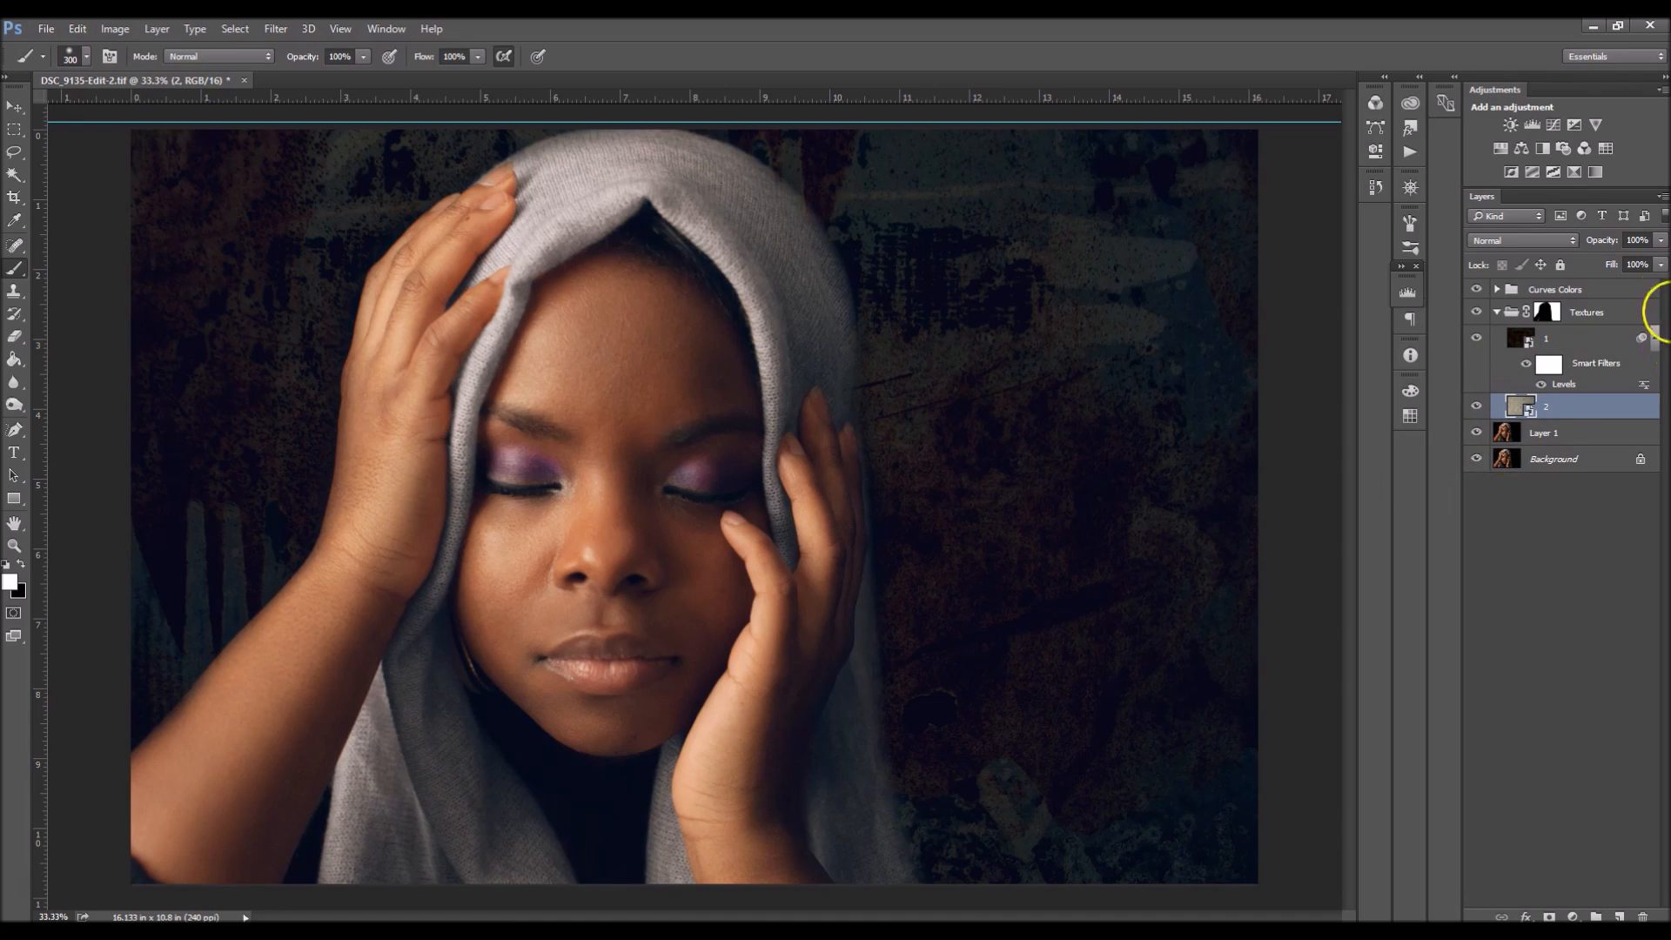
{"action": "key", "text": "ctrl+l"}
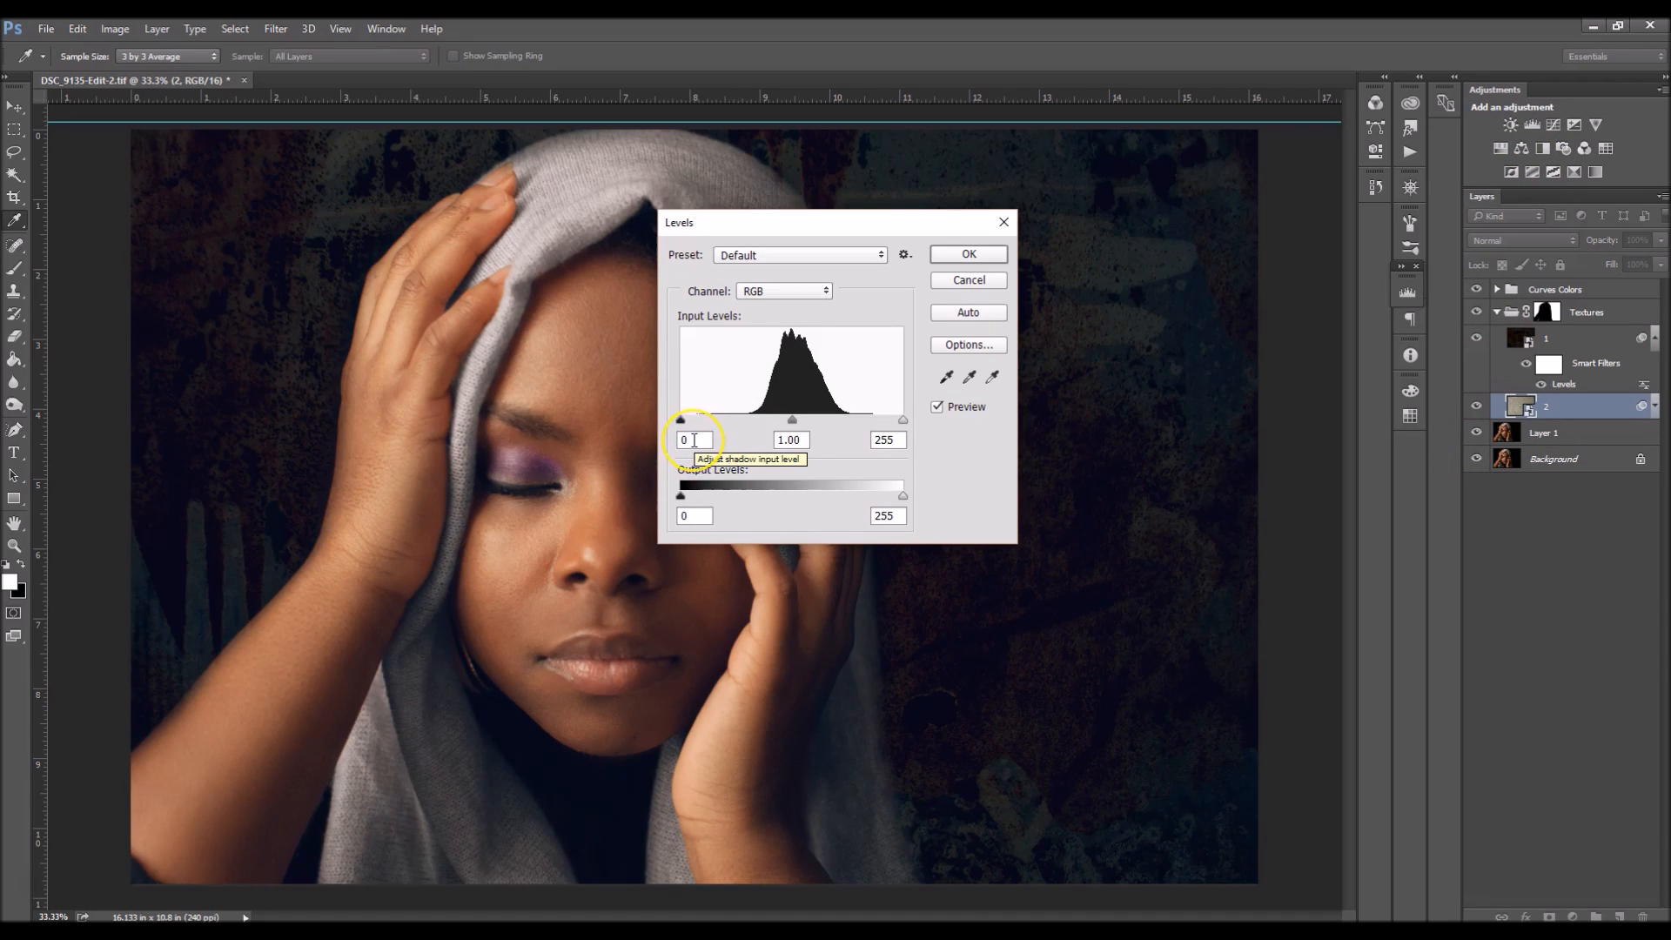
{"action": "left_click", "coordinate": [798, 439]}
{"action": "left_click_drag", "start_coordinate": [781, 441], "coordinate": [776, 440]}
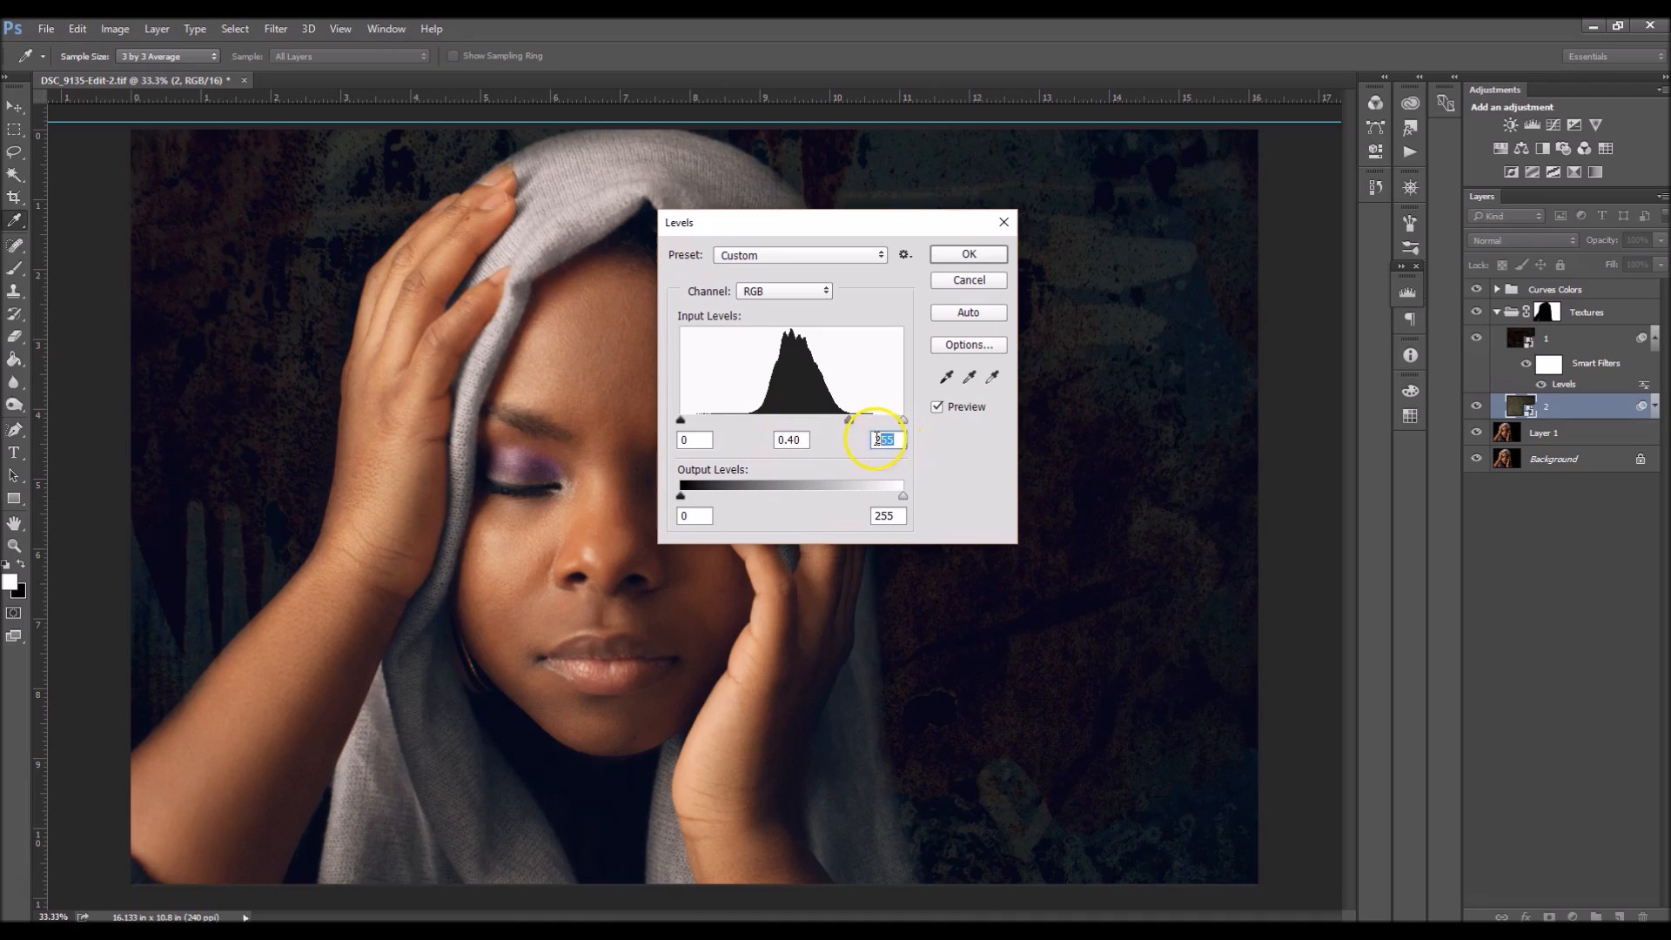
{"action": "type", "text": "228"}
{"action": "left_click_drag", "start_coordinate": [904, 497], "coordinate": [843, 518]}
{"action": "type", "text": "45"}
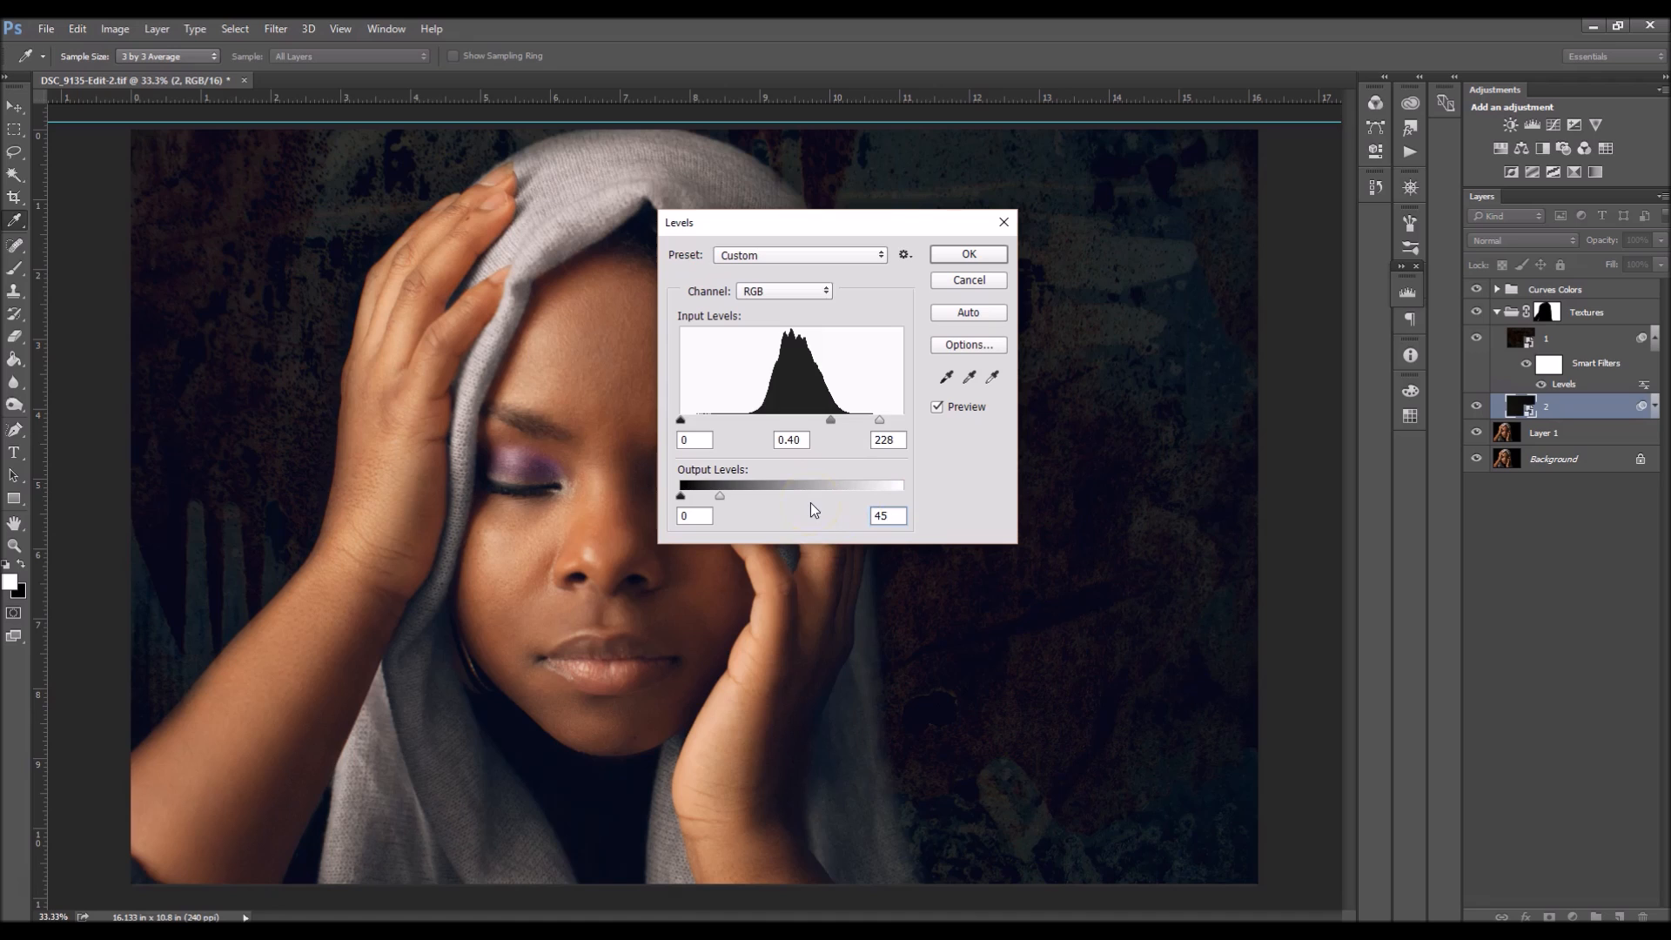
{"action": "left_click", "coordinate": [986, 257]}
{"action": "key", "text": "b"}
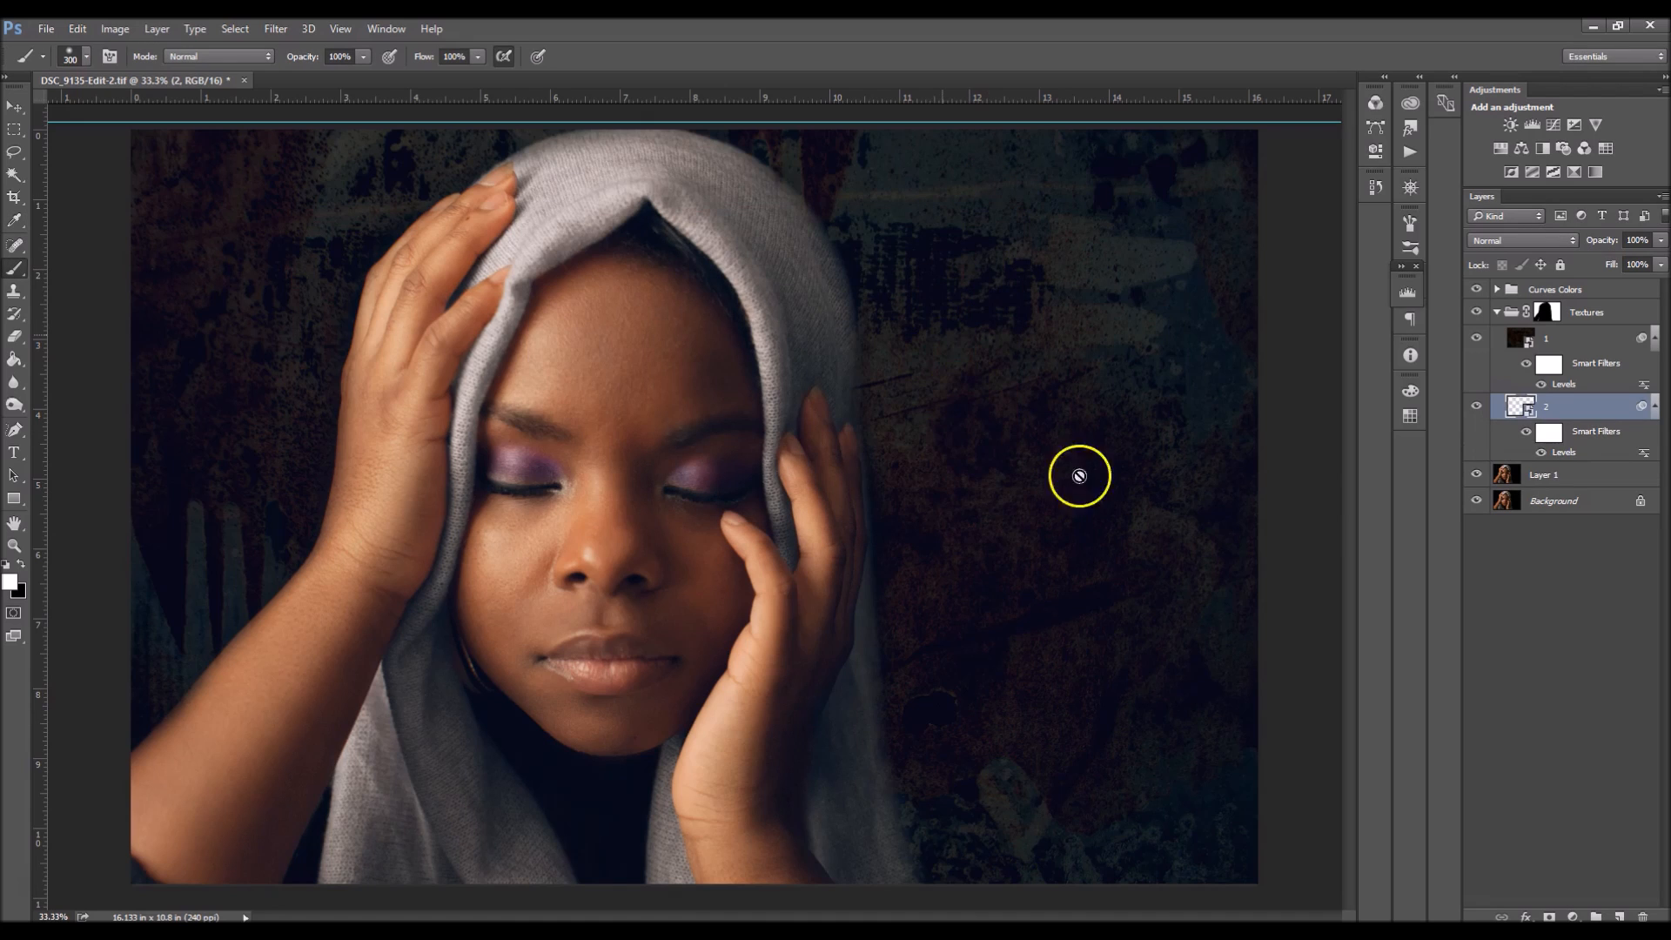
Apply a Gaussian Blur with an 18-pixel radius to texture layer 1.
{"action": "left_click", "coordinate": [1545, 340]}
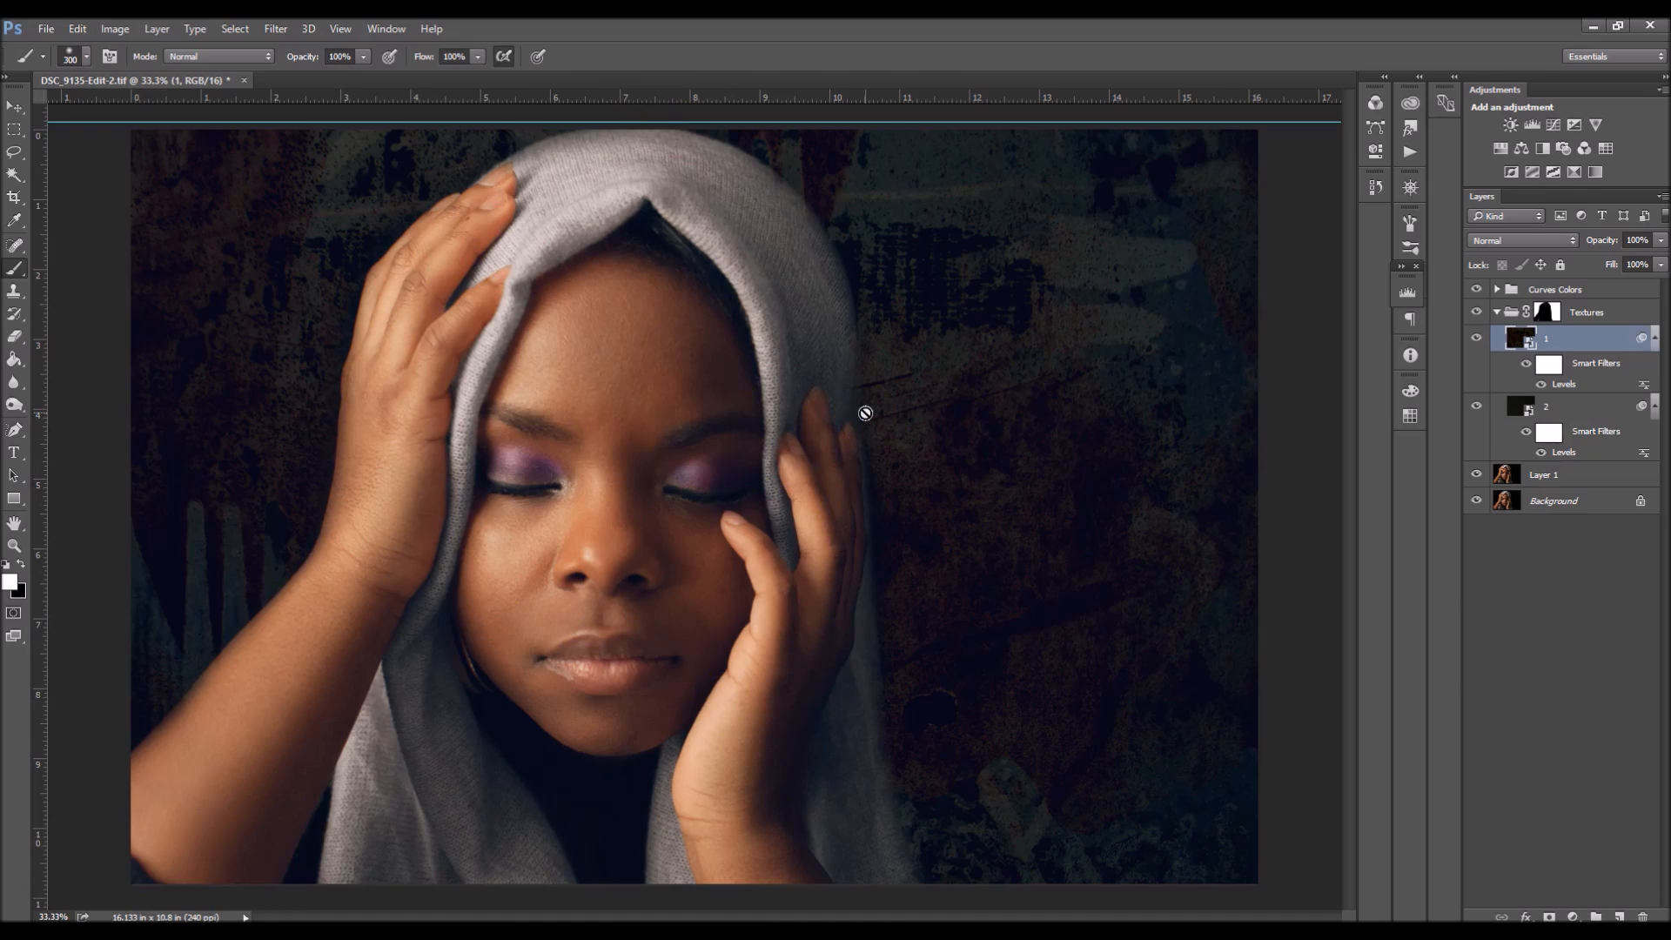
{"action": "mouse_move", "coordinate": [488, 174]}
{"action": "left_mouse_down"}
{"action": "mouse_move", "coordinate": [571, 746]}
{"action": "mouse_move", "coordinate": [683, 725]}
{"action": "left_mouse_up"}
{"action": "left_click", "coordinate": [274, 30]}
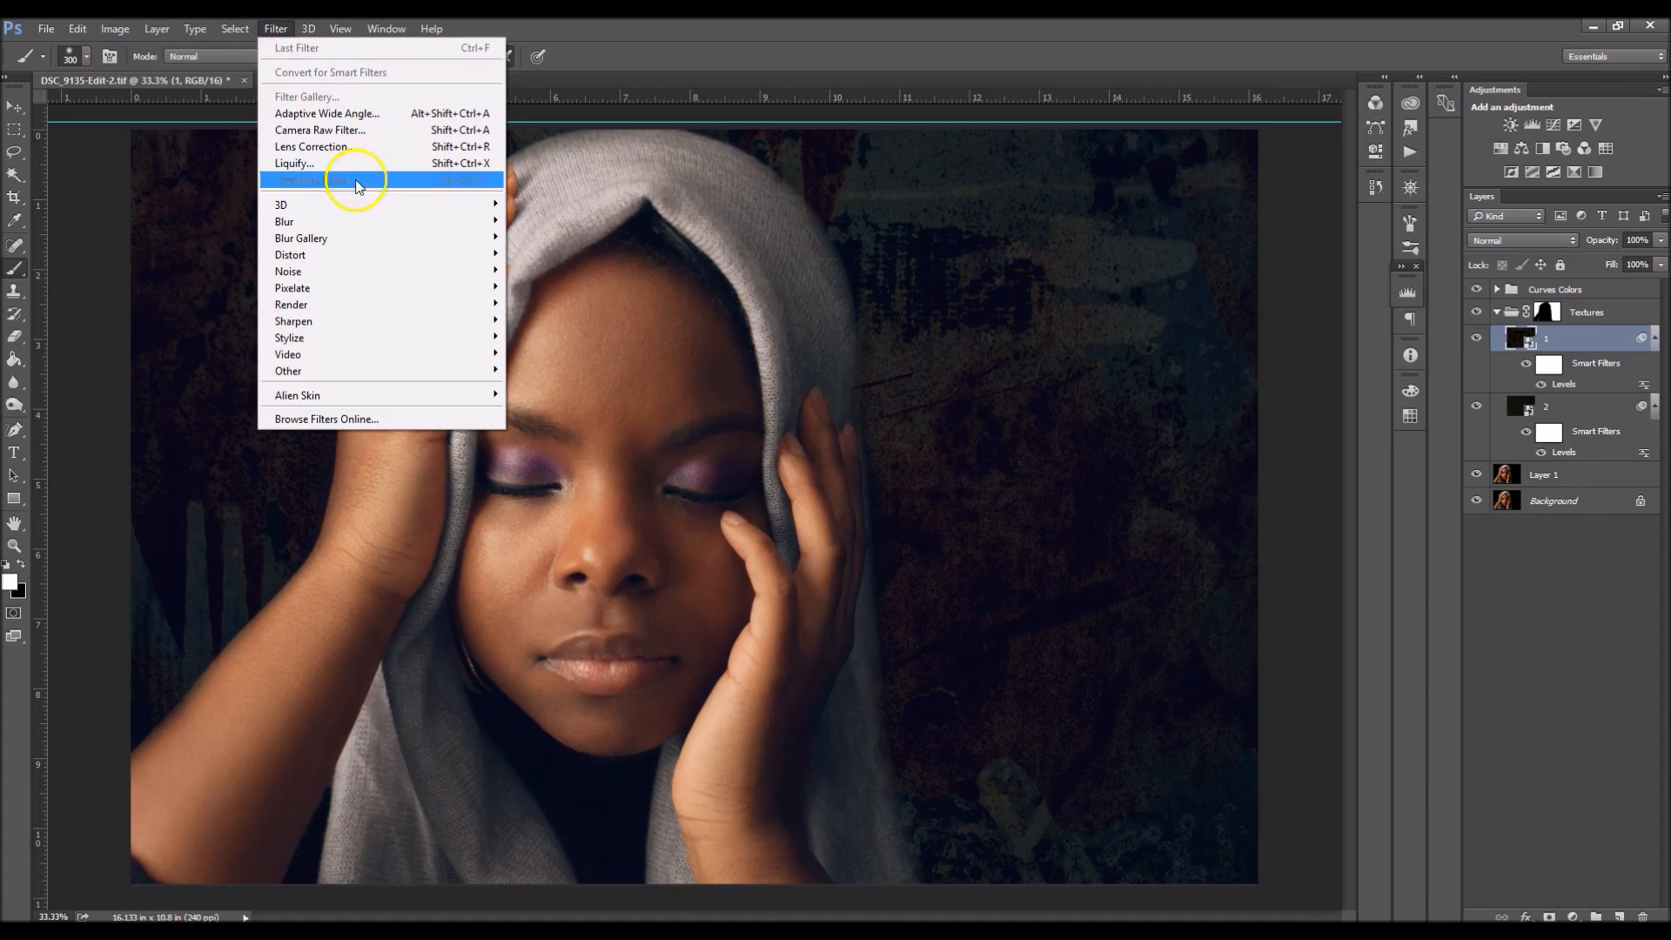
{"action": "mouse_move", "coordinate": [368, 225]}
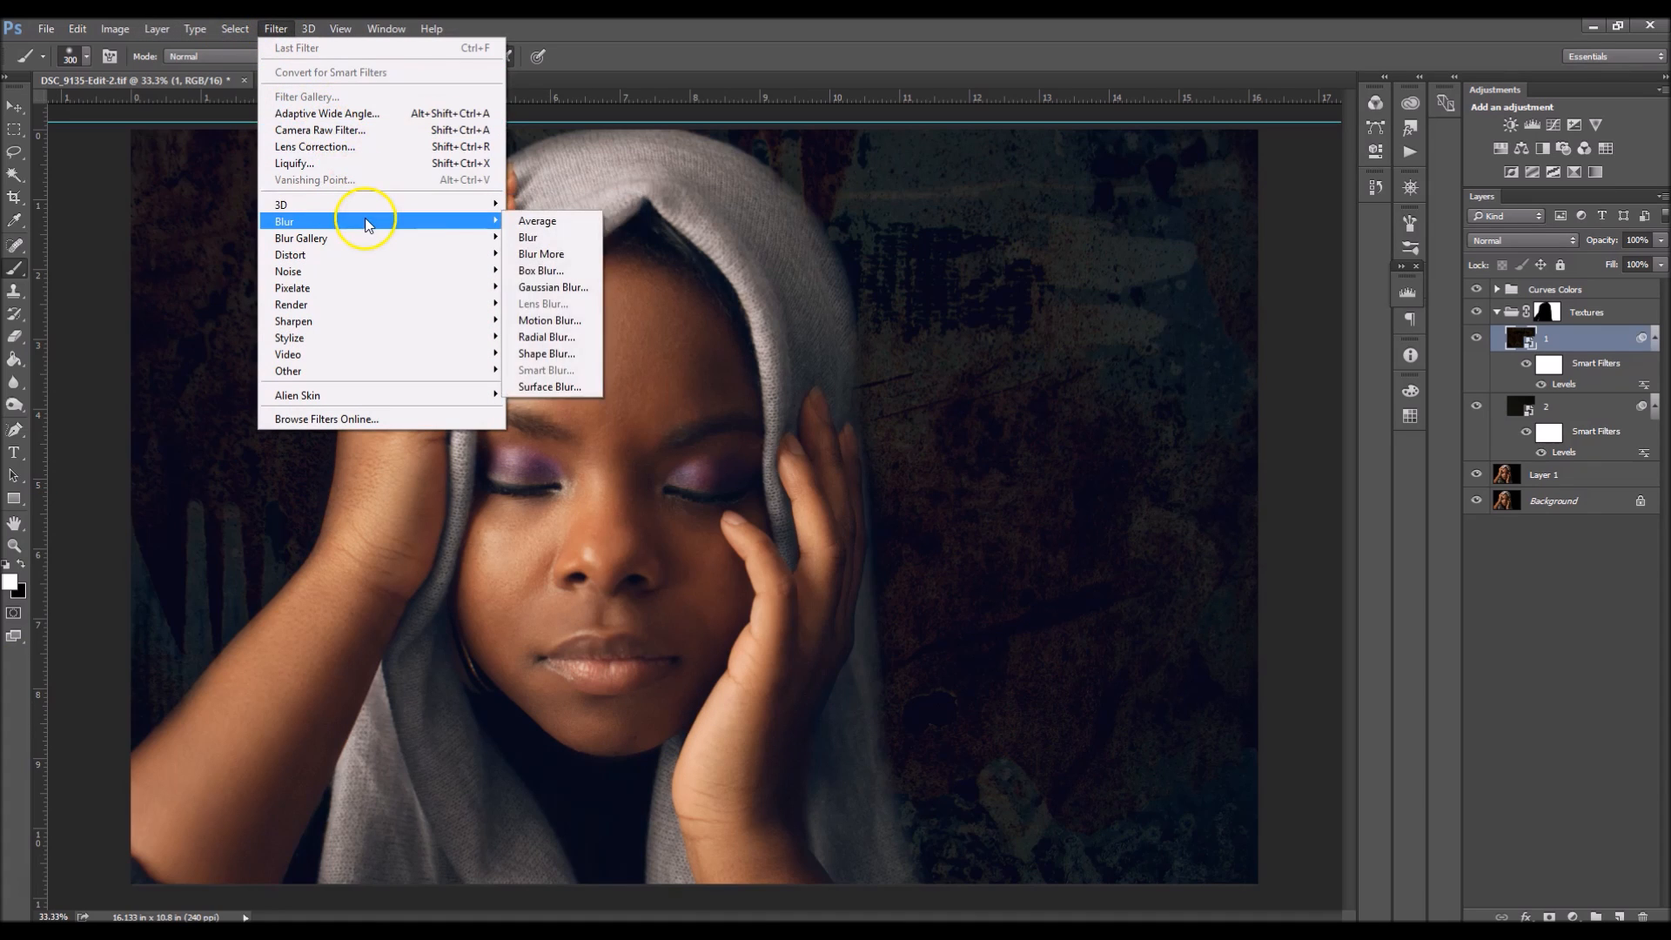
{"action": "left_click", "coordinate": [280, 29]}
{"action": "left_click", "coordinate": [280, 29]}
{"action": "mouse_move", "coordinate": [366, 223]}
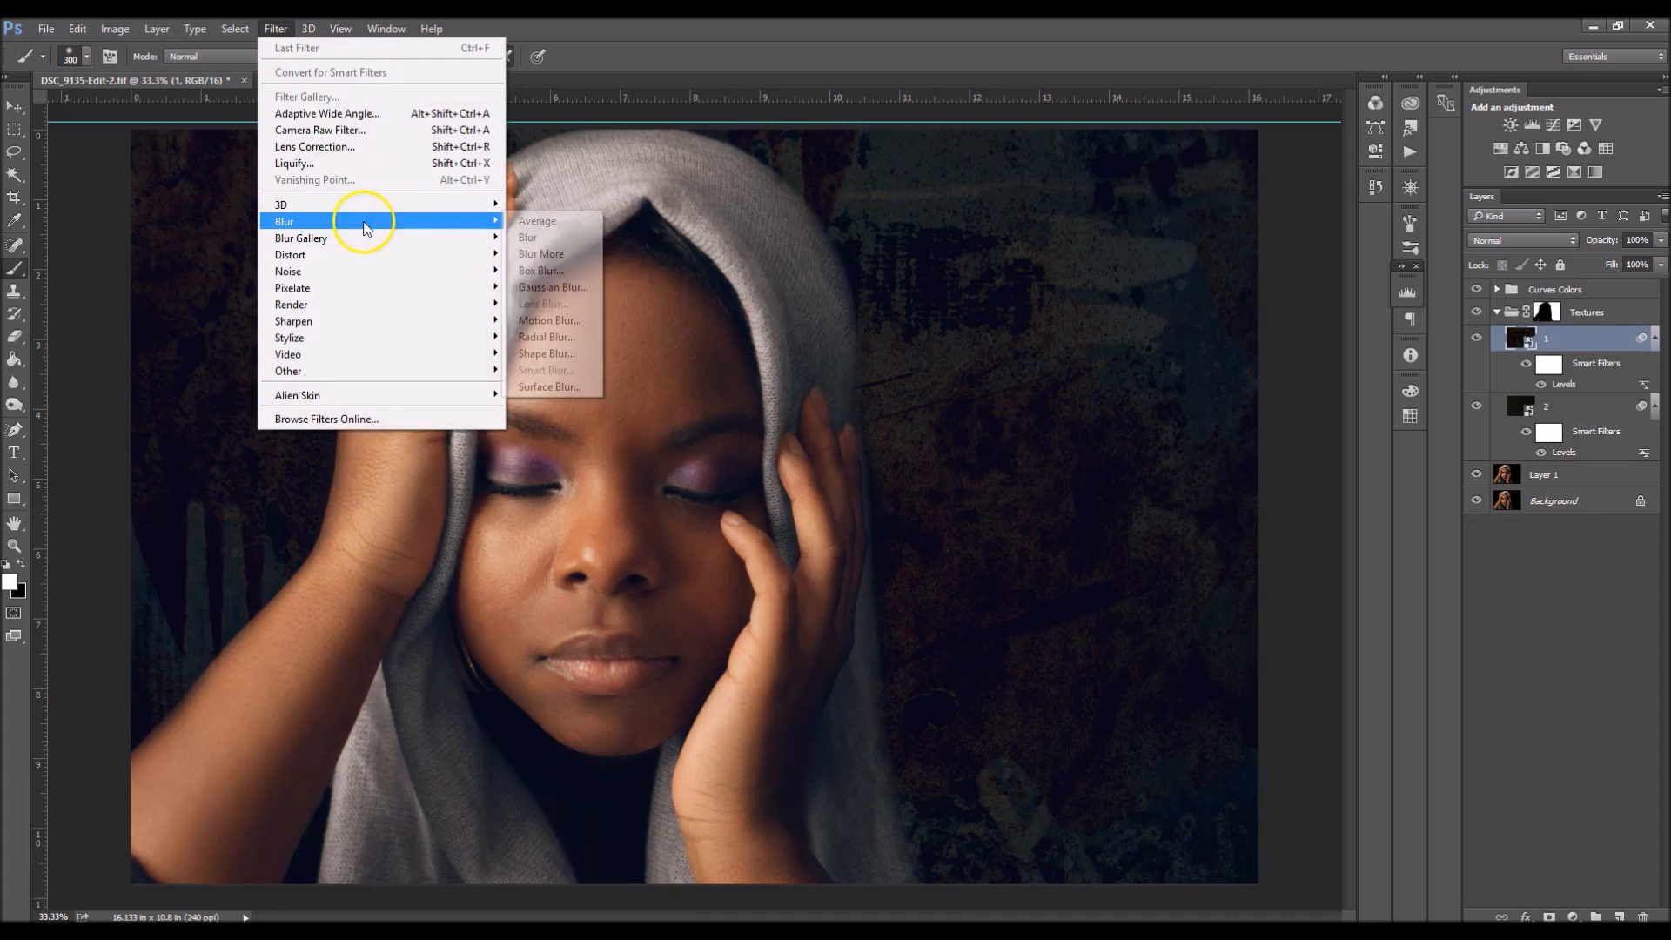
{"action": "left_click", "coordinate": [571, 282]}
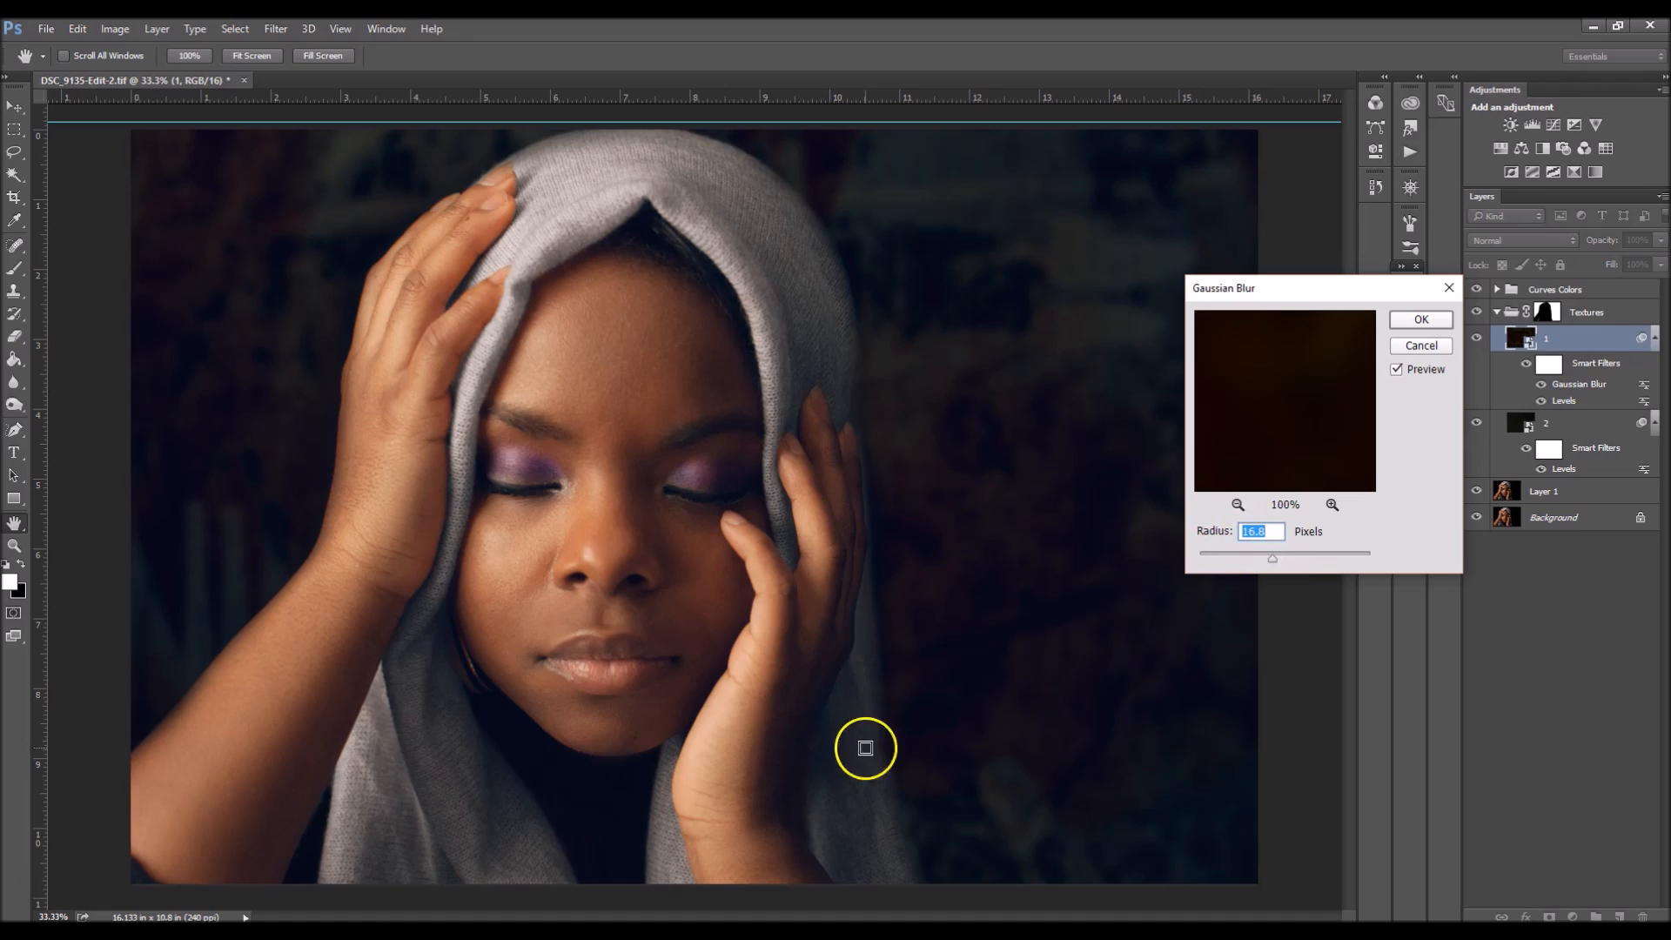
{"action": "left_click_drag", "start_coordinate": [1276, 559], "coordinate": [1281, 562]}
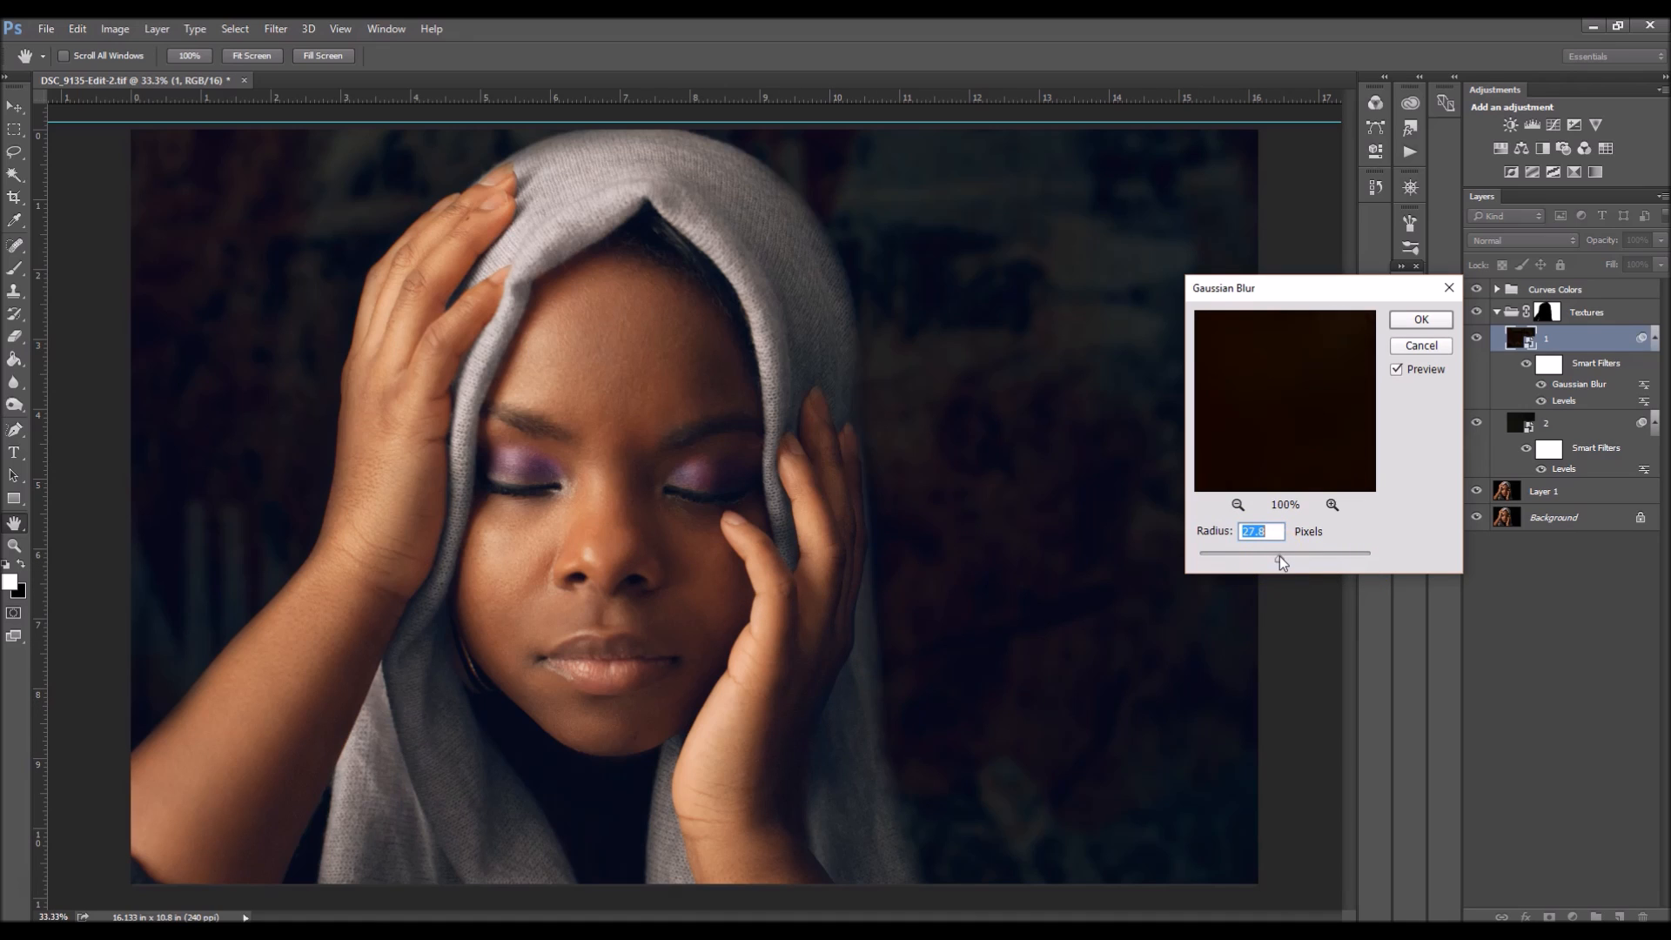
{"action": "left_click", "coordinate": [1257, 485]}
{"action": "type", "text": "18"}
{"action": "left_click", "coordinate": [1409, 322]}
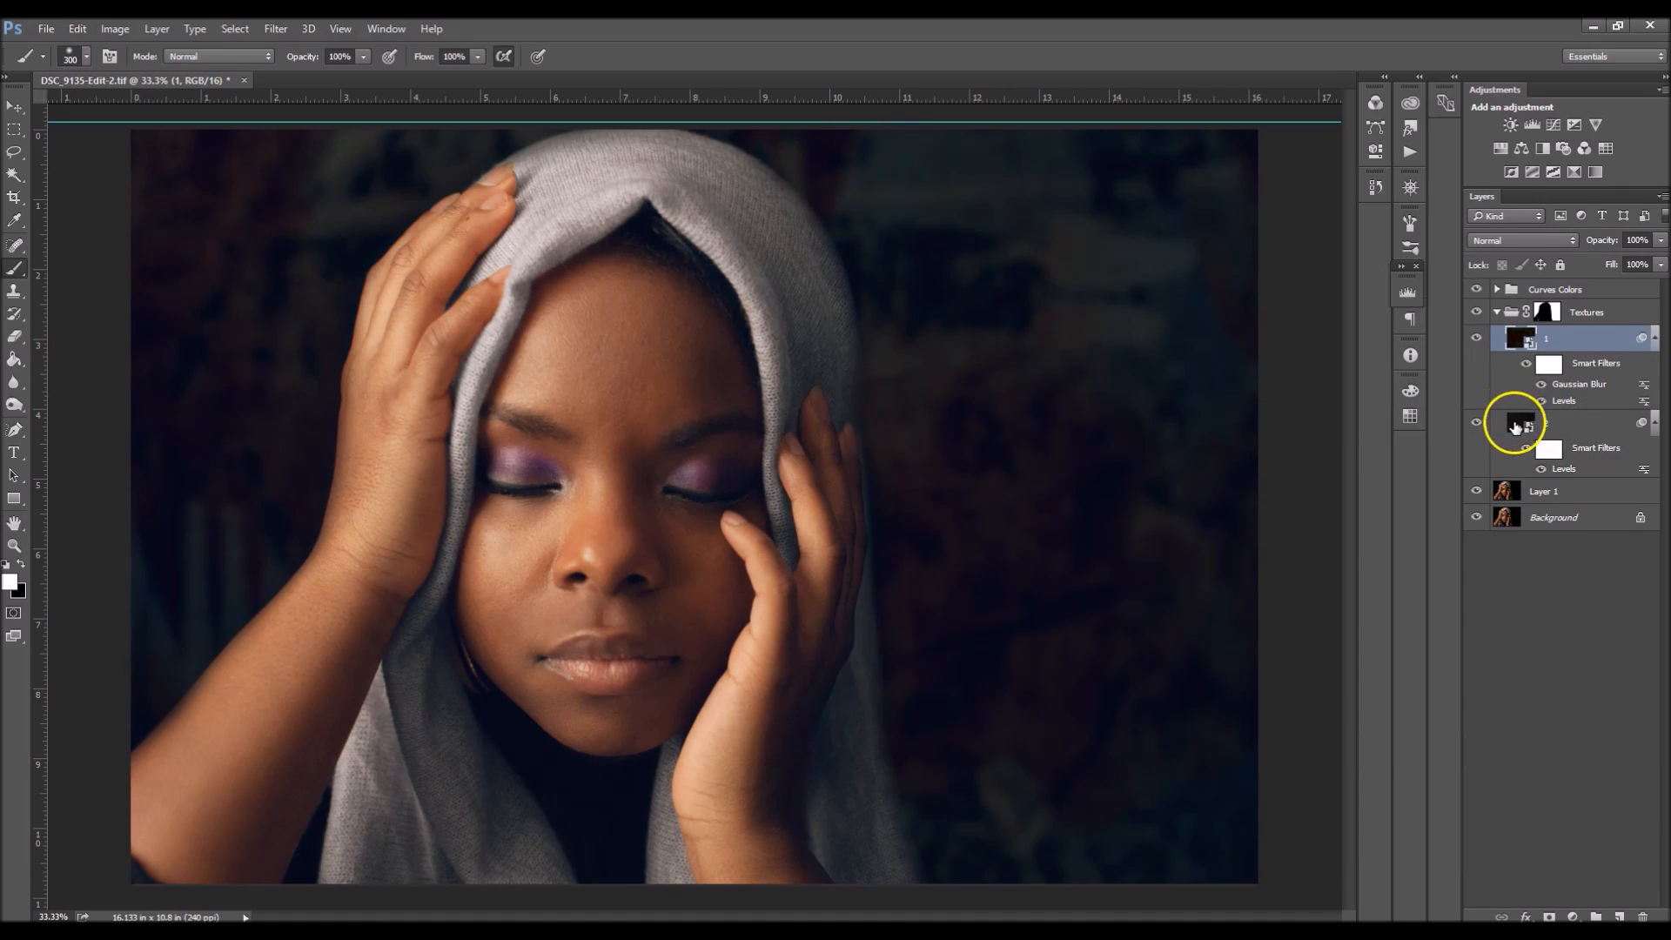
Blur texture layer 2 with a Gaussian Blur of 18.0 pixels as well.
{"action": "left_click", "coordinate": [1515, 427]}
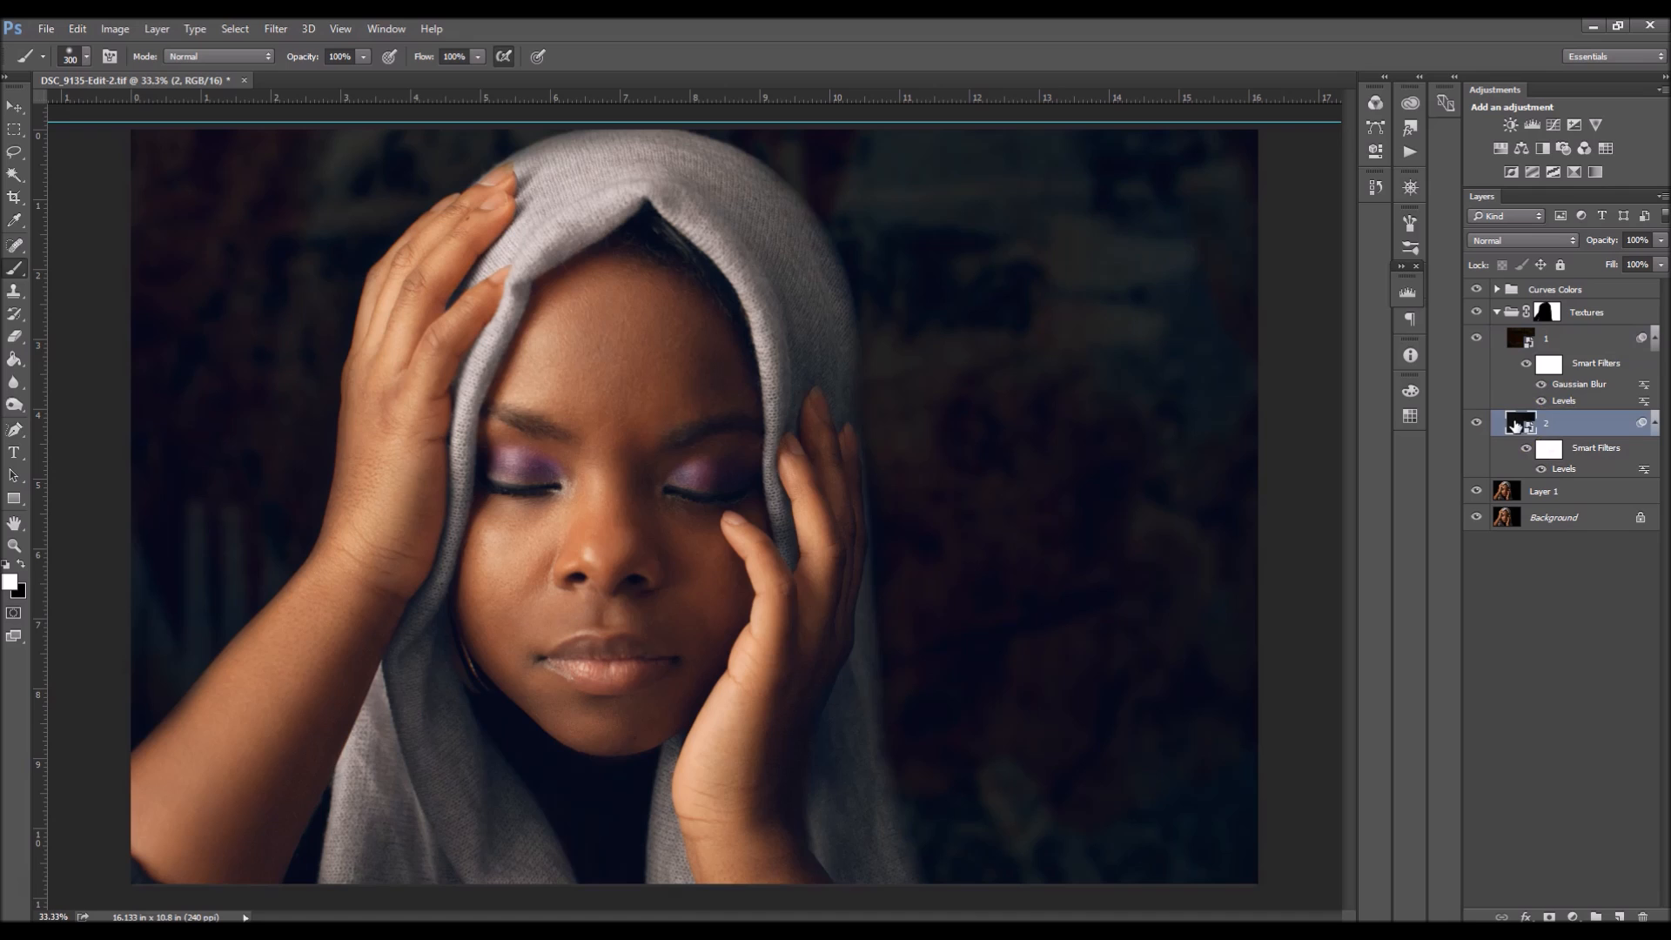
{"action": "left_click", "coordinate": [284, 30]}
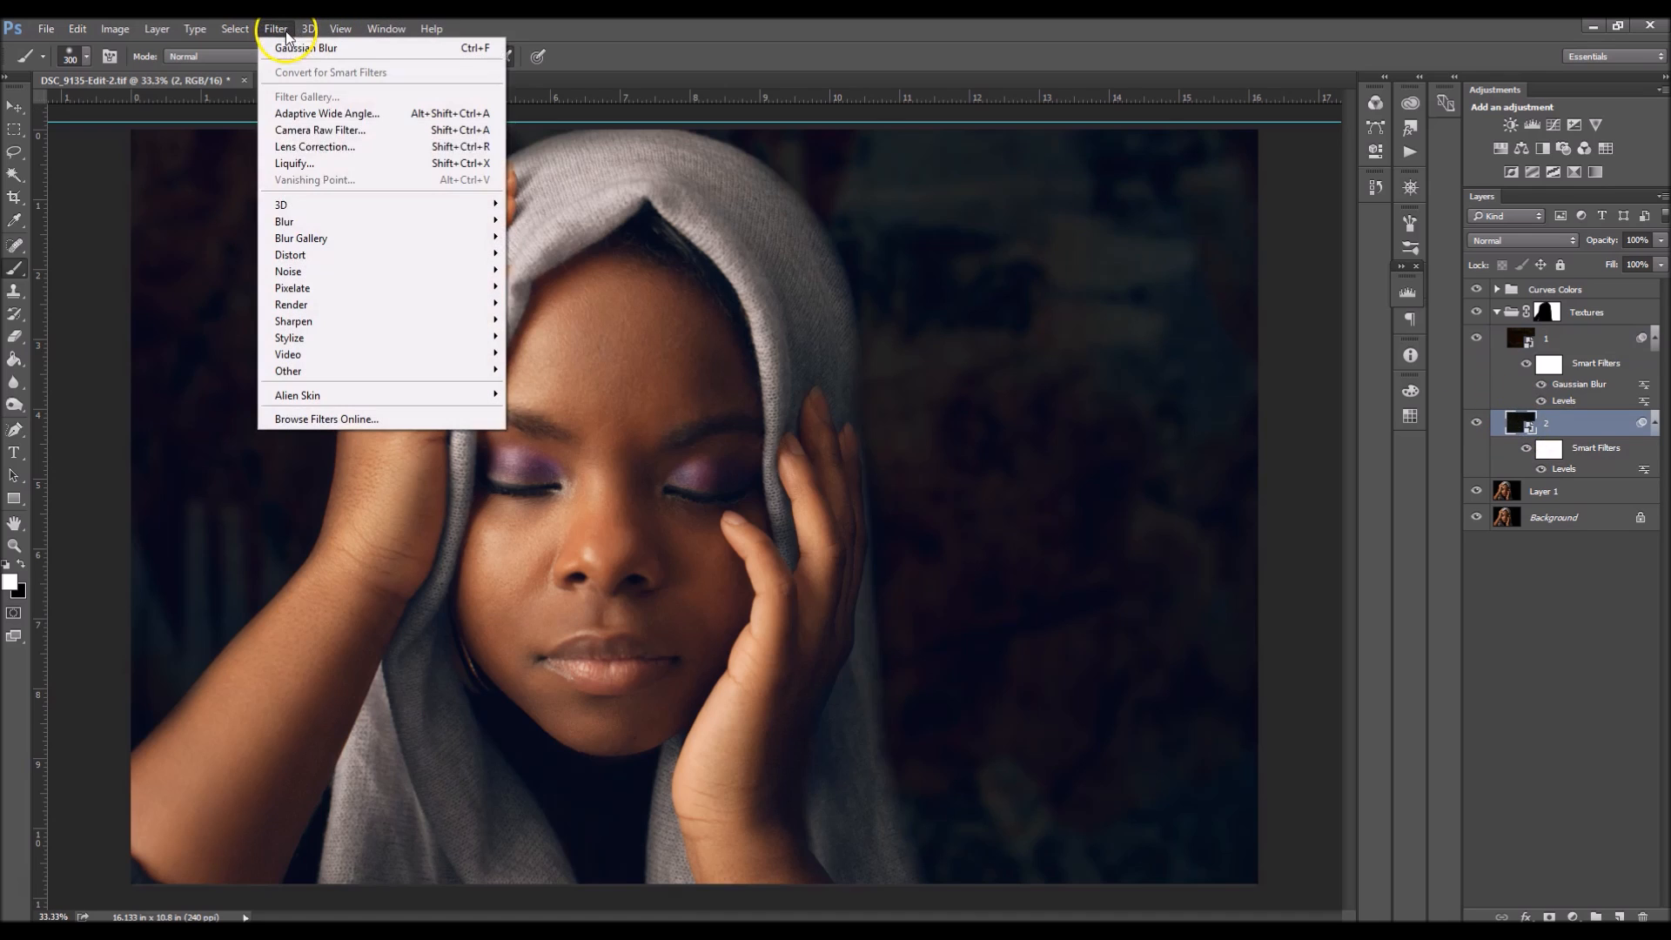
{"action": "mouse_move", "coordinate": [377, 223]}
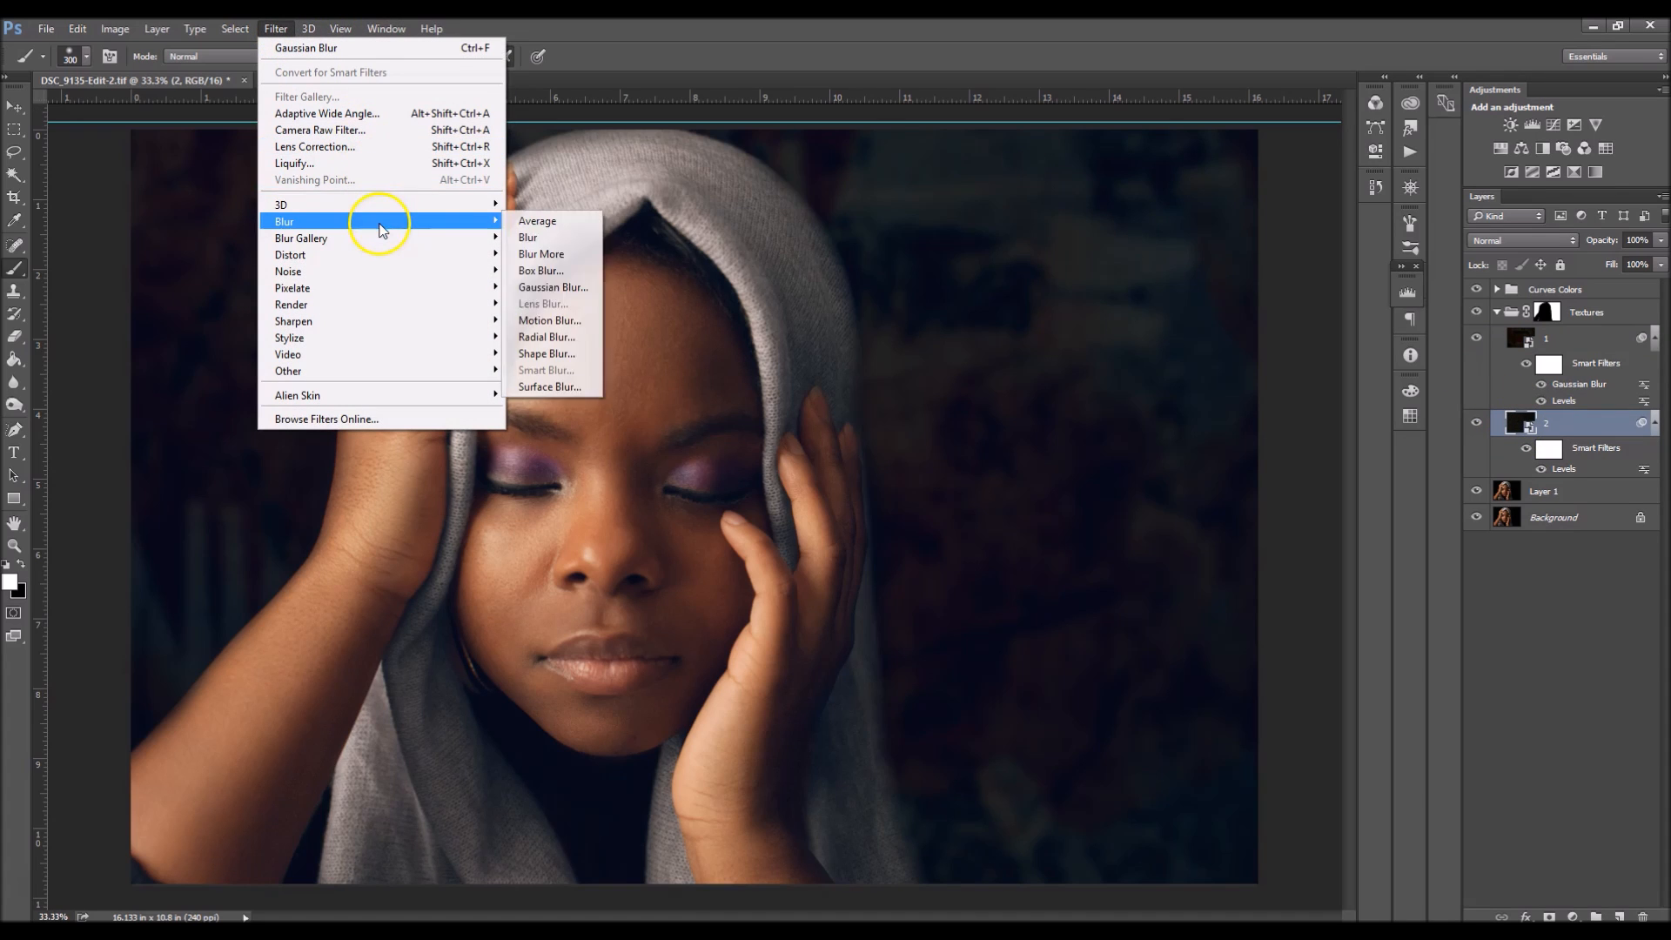
{"action": "left_click", "coordinate": [574, 287]}
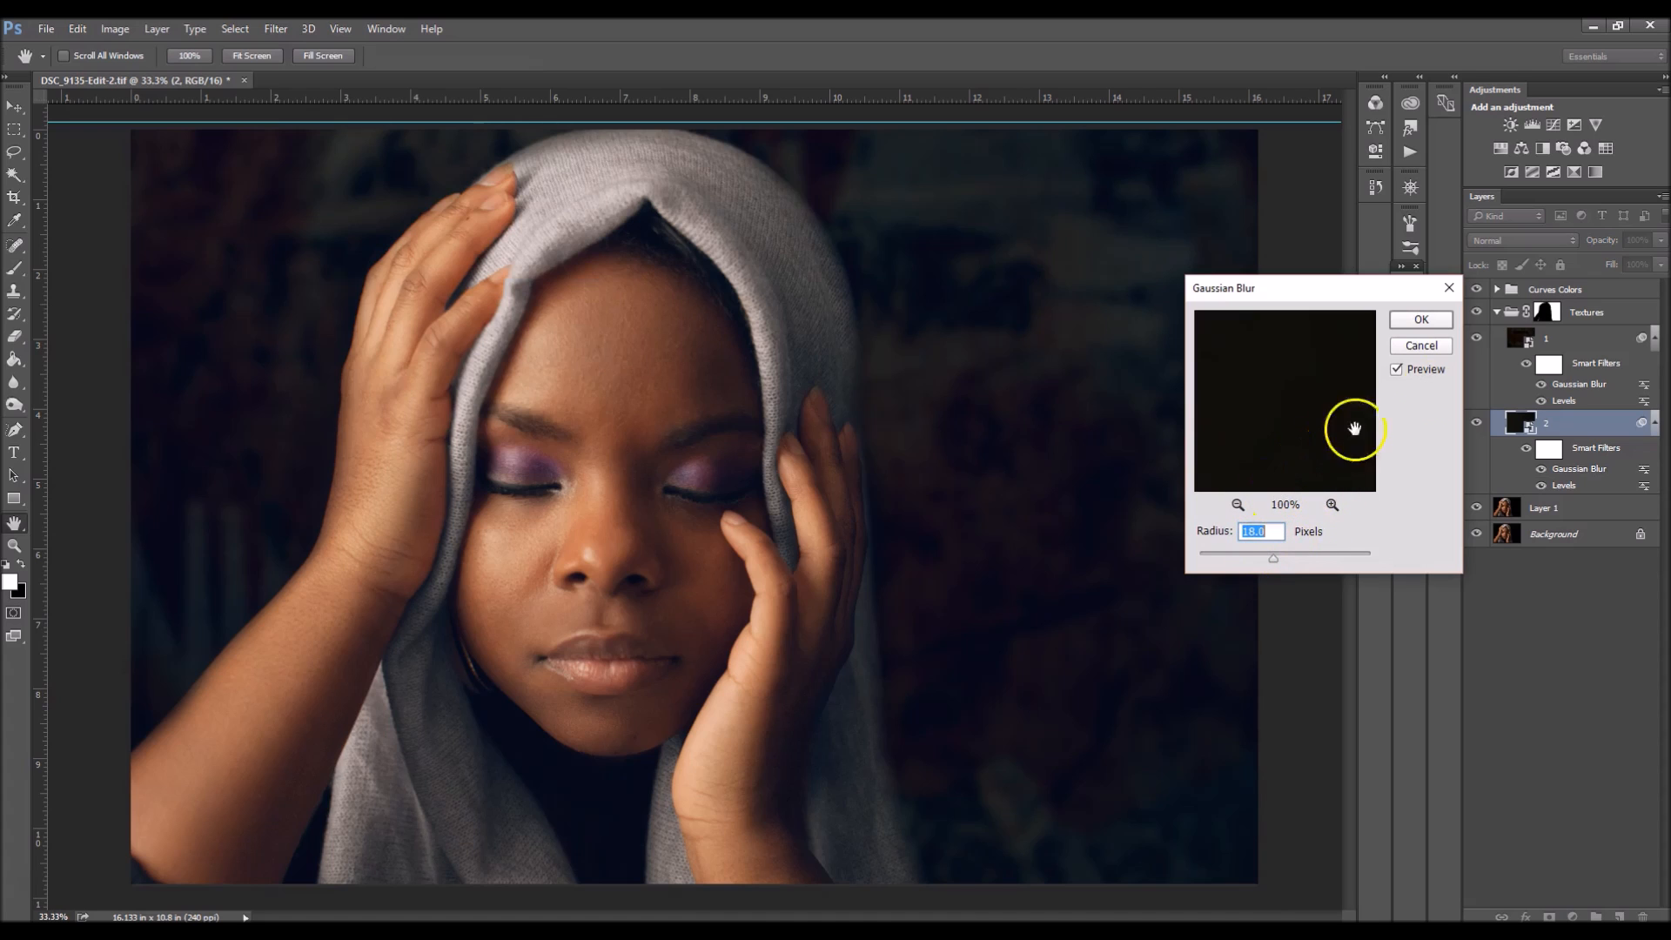
{"action": "left_click", "coordinate": [1421, 319]}
{"action": "key", "text": "b"}
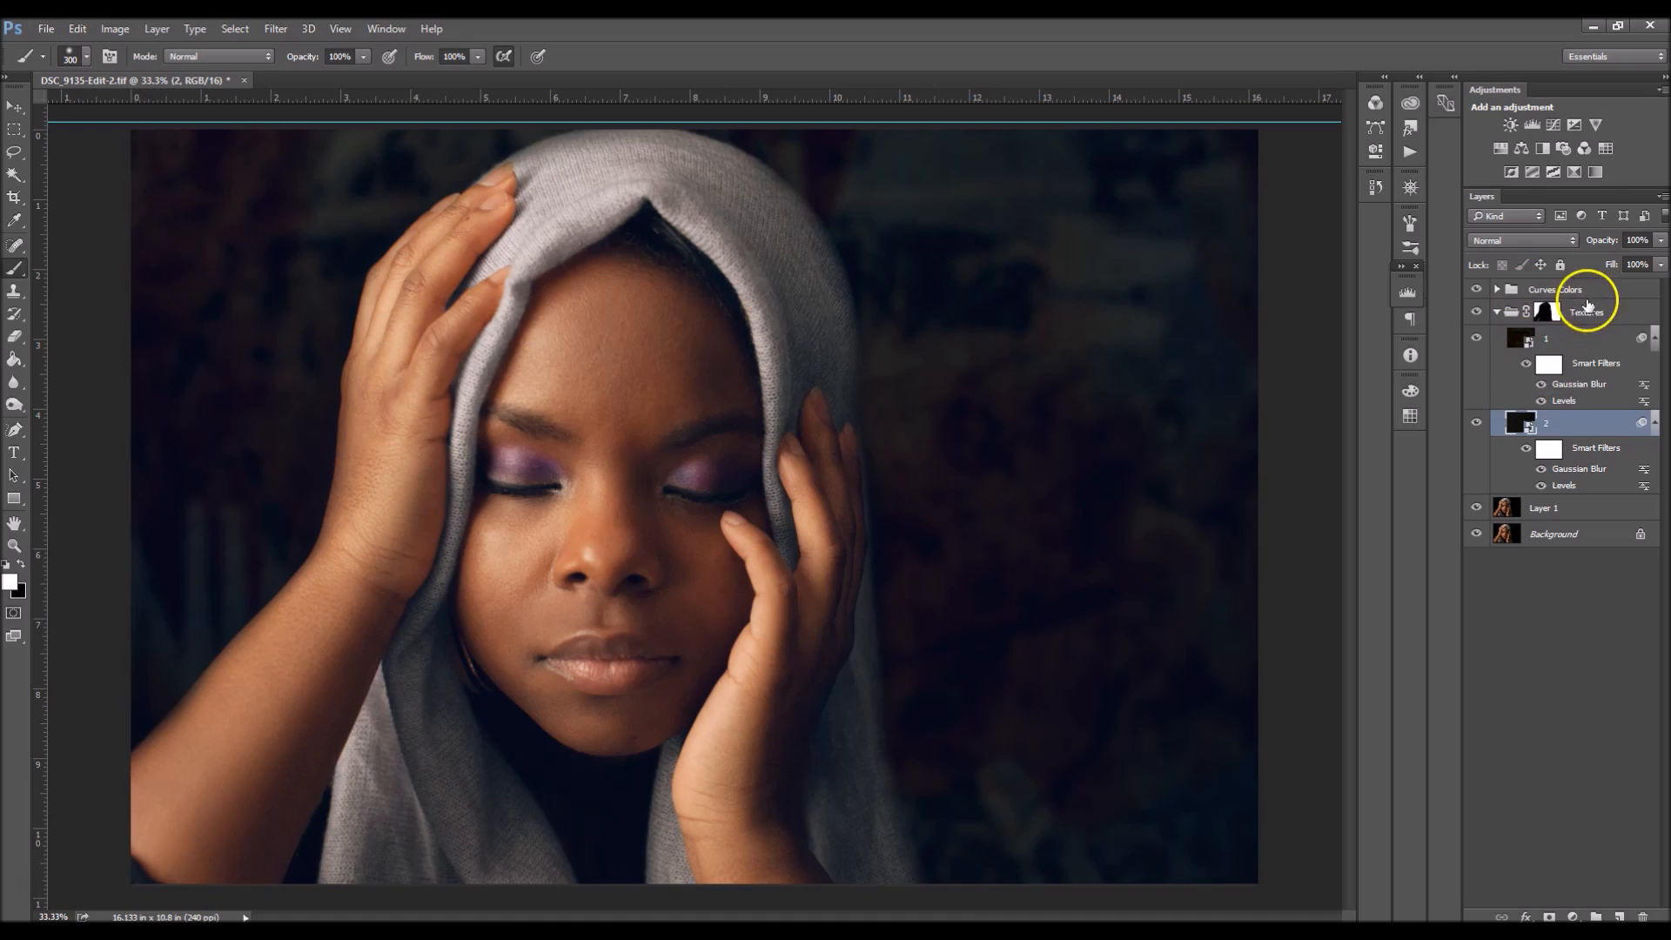
Lower the Textures group's opacity to 71% and collapse the group.
{"action": "left_click", "coordinate": [1515, 315]}
{"action": "left_click", "coordinate": [1660, 240]}
{"action": "left_click_drag", "start_coordinate": [1658, 261], "coordinate": [1637, 275]}
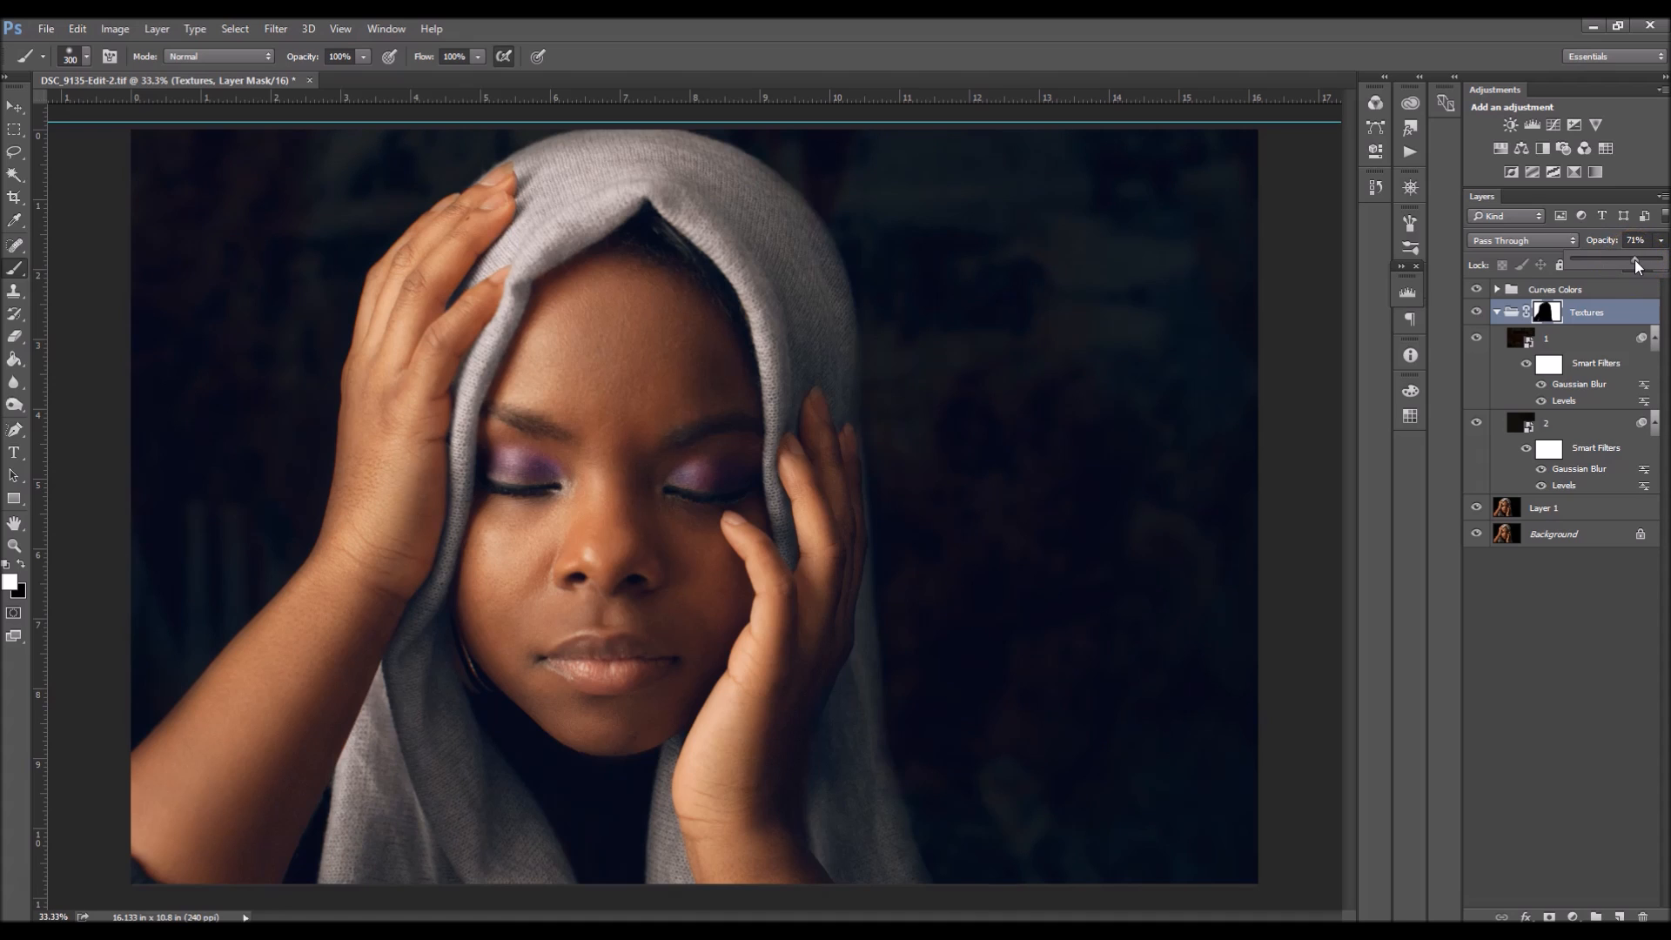
{"action": "left_click", "coordinate": [1637, 265]}
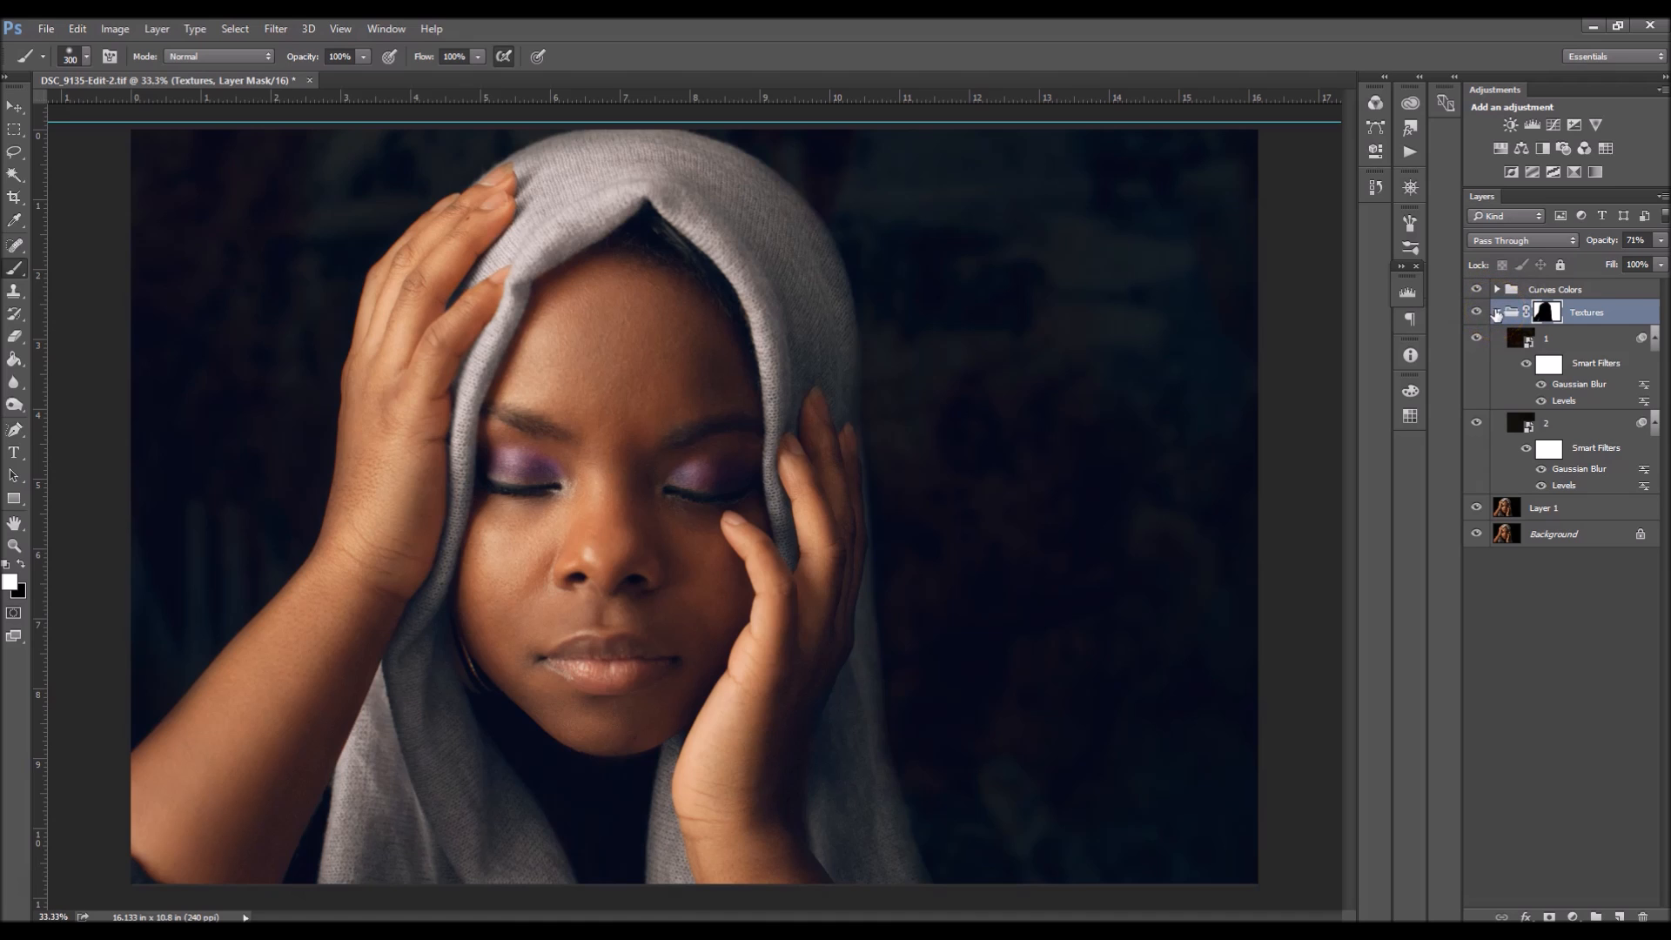
{"action": "left_click", "coordinate": [1496, 313]}
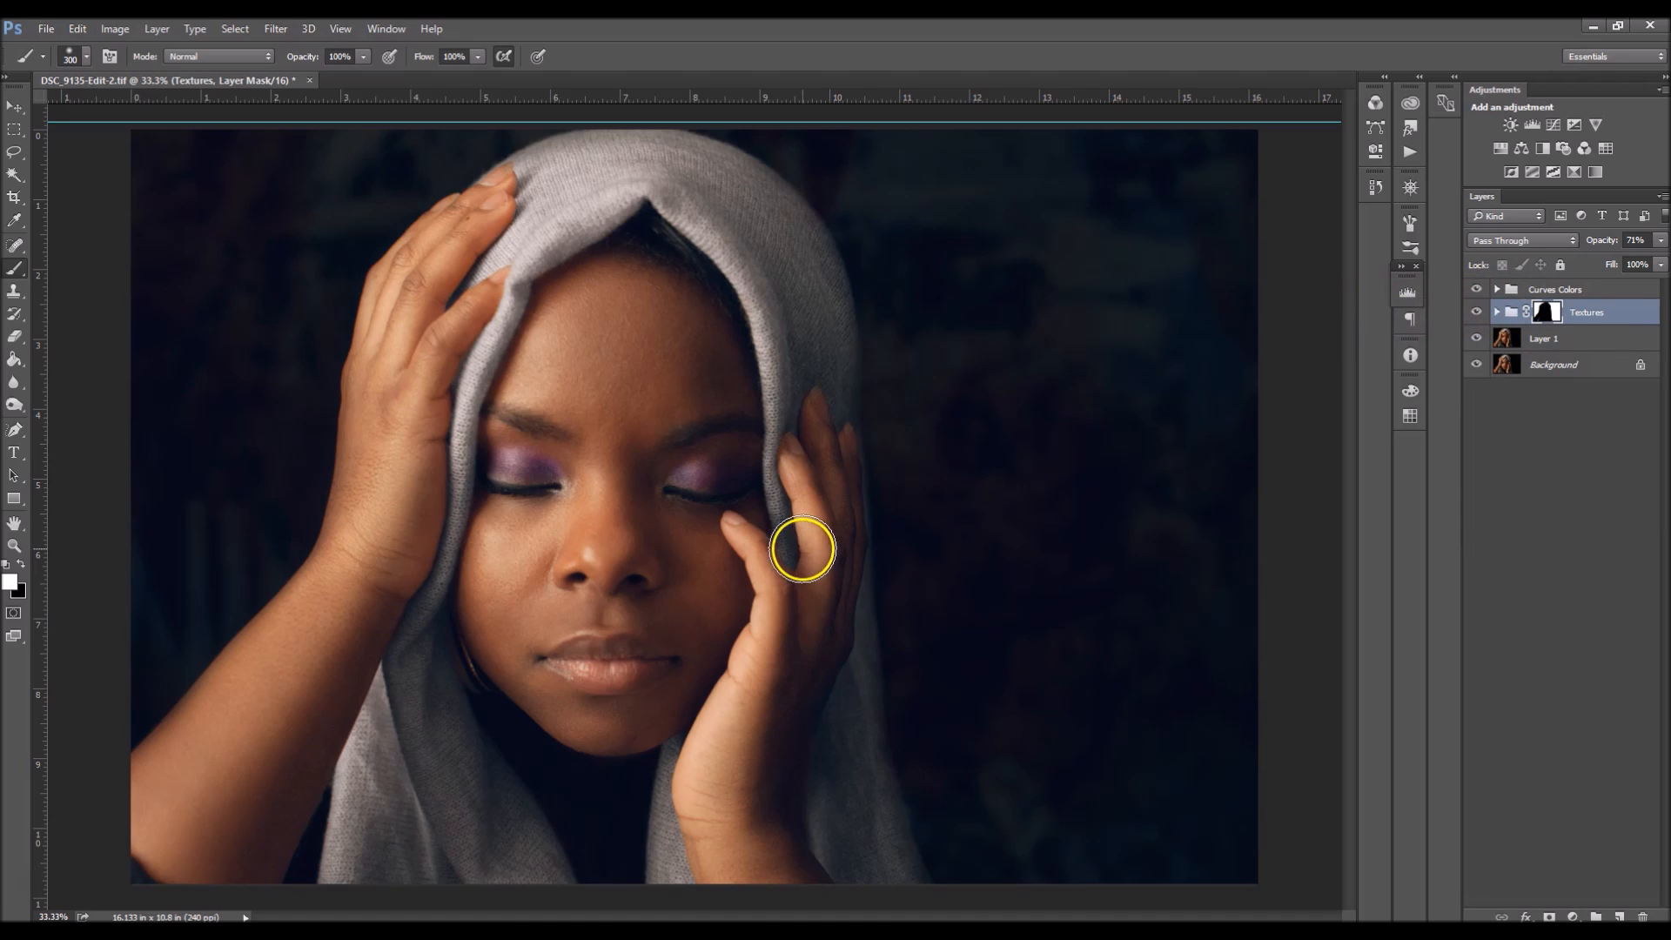
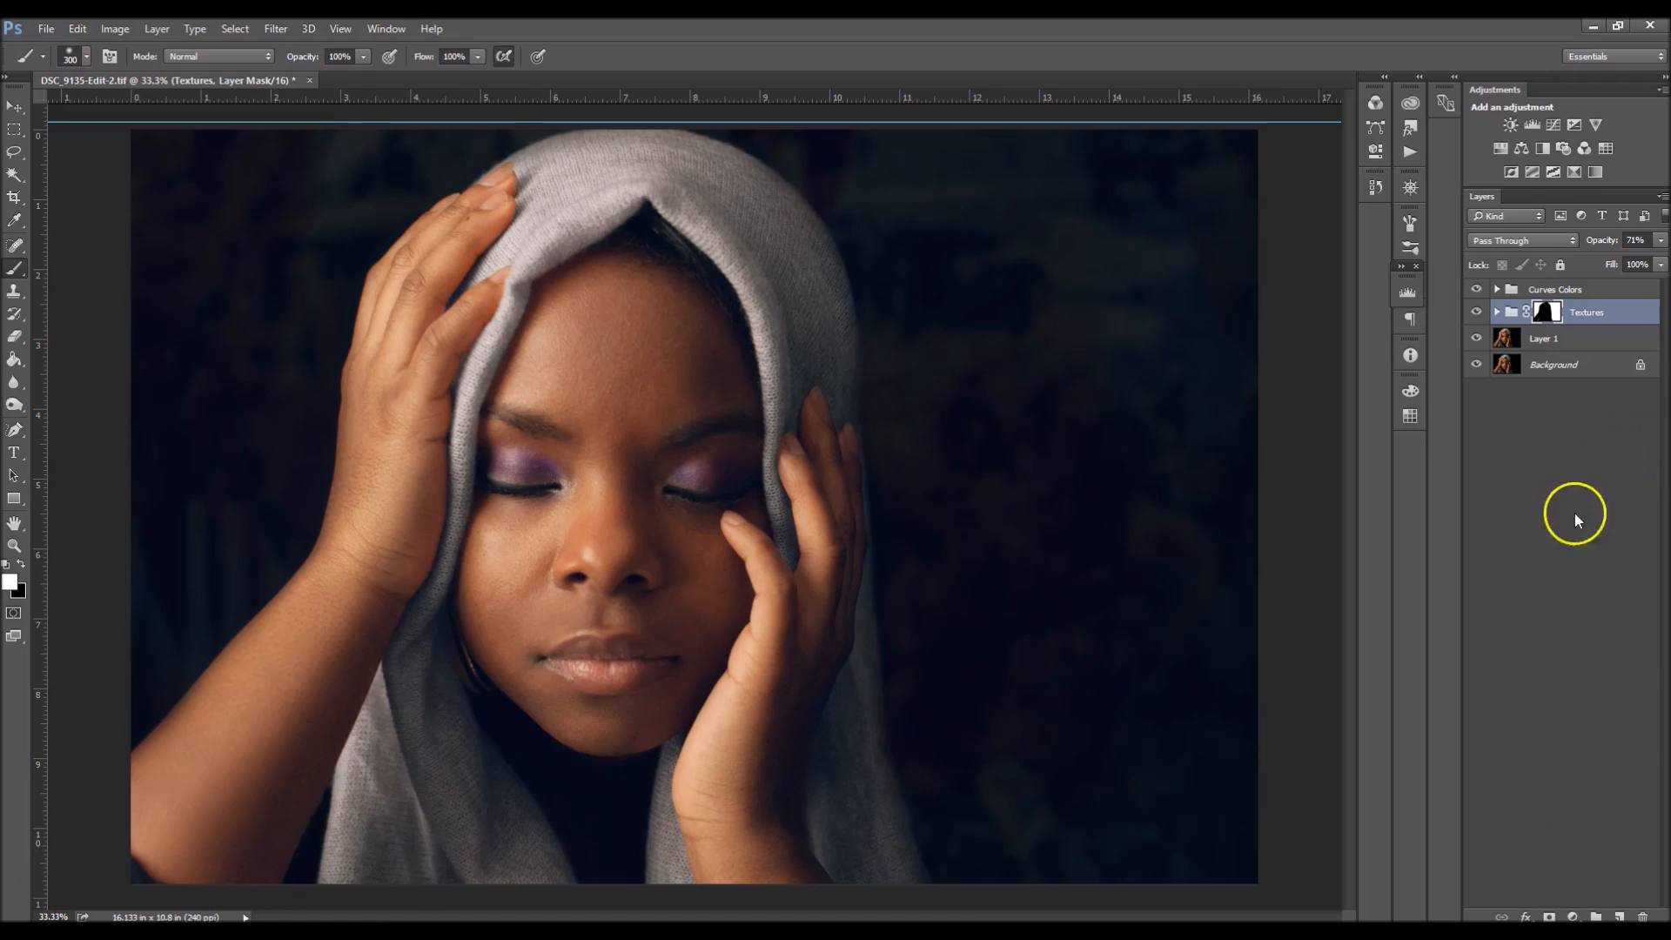
Add a linear white-to-transparent gradient fill layer above the Curves Colors group and angle it to about -61°.
{"action": "left_click", "coordinate": [1571, 916]}
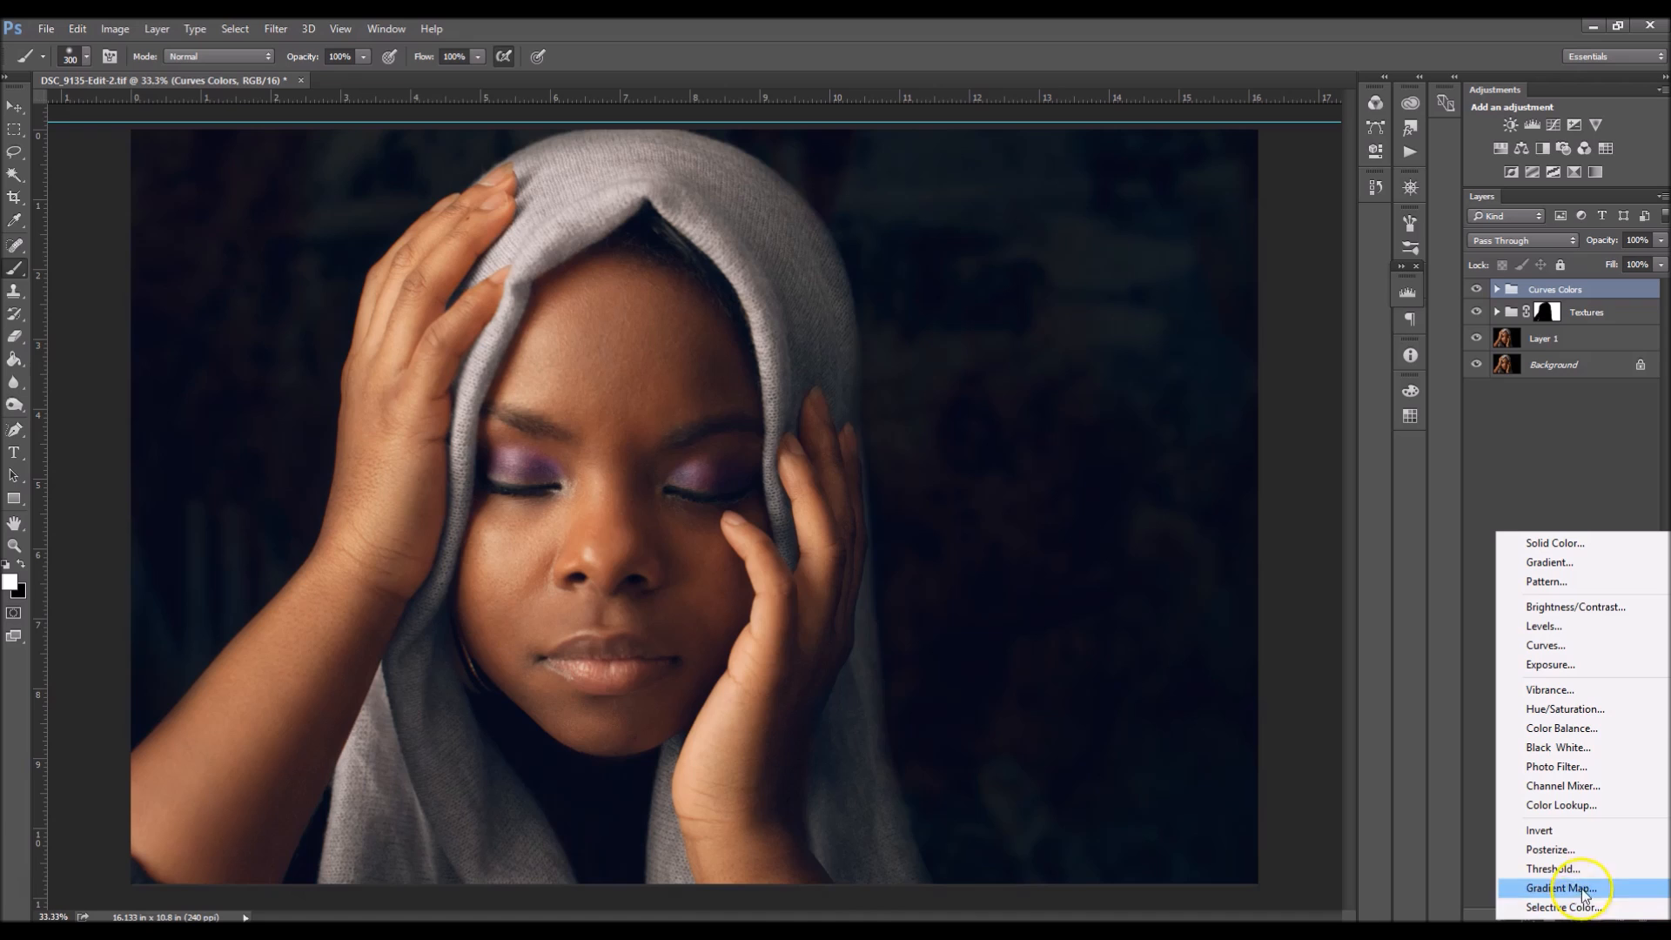
{"action": "left_click", "coordinate": [1596, 564]}
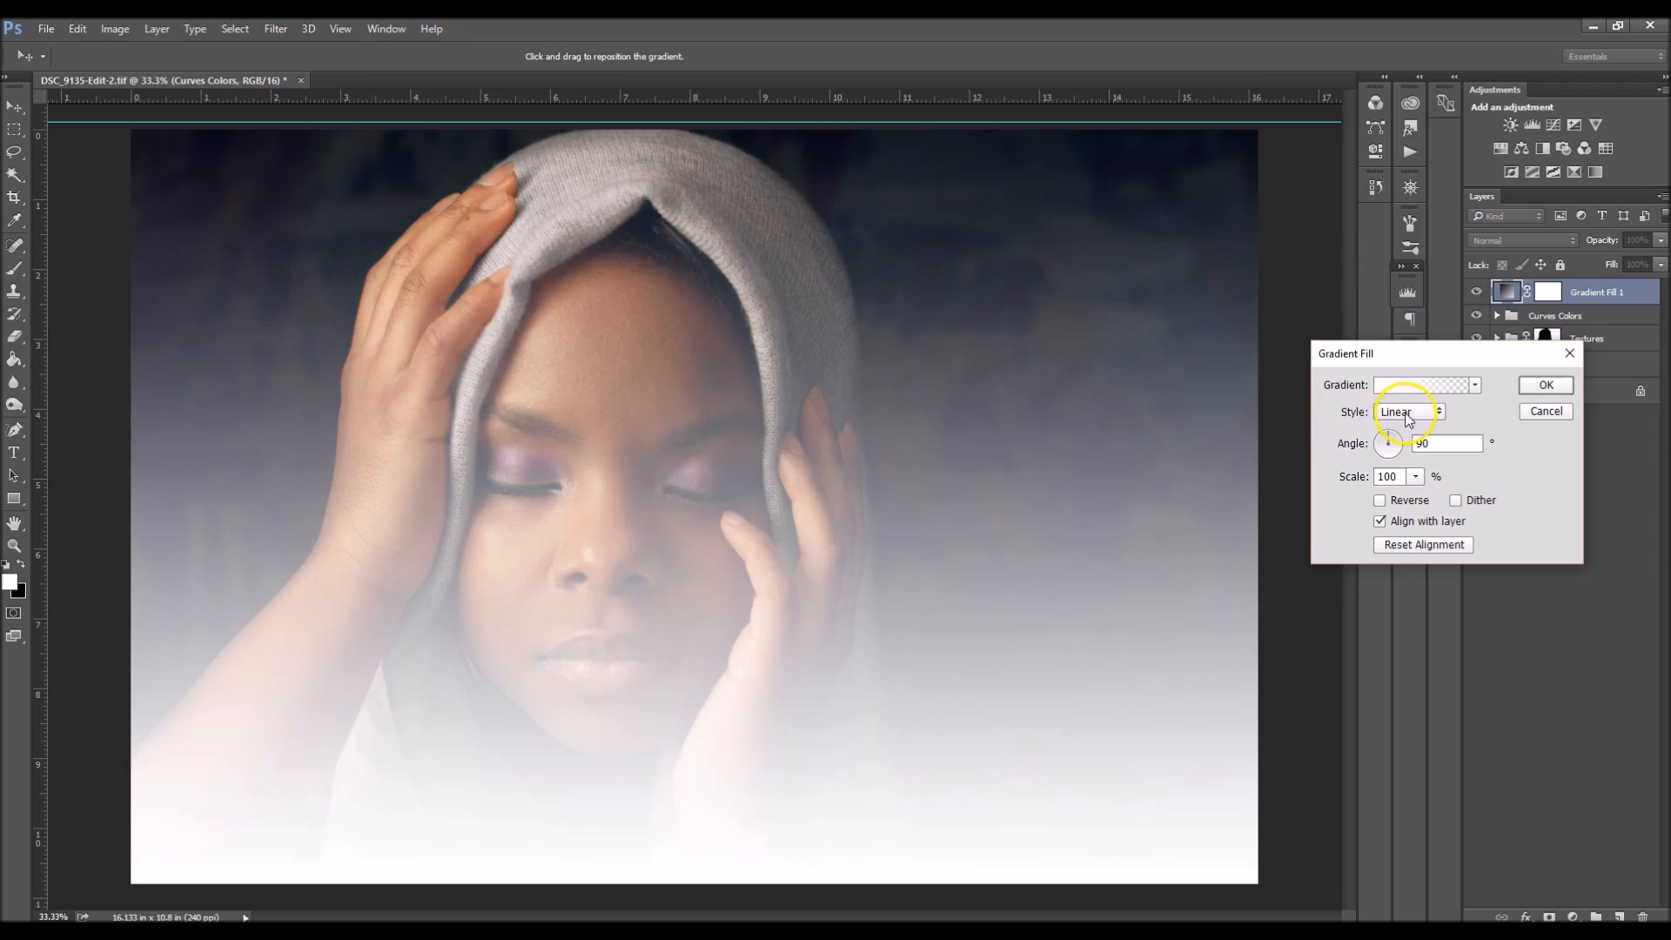
{"action": "left_click", "coordinate": [1380, 444]}
{"action": "left_click_drag", "start_coordinate": [1383, 454], "coordinate": [1392, 464]}
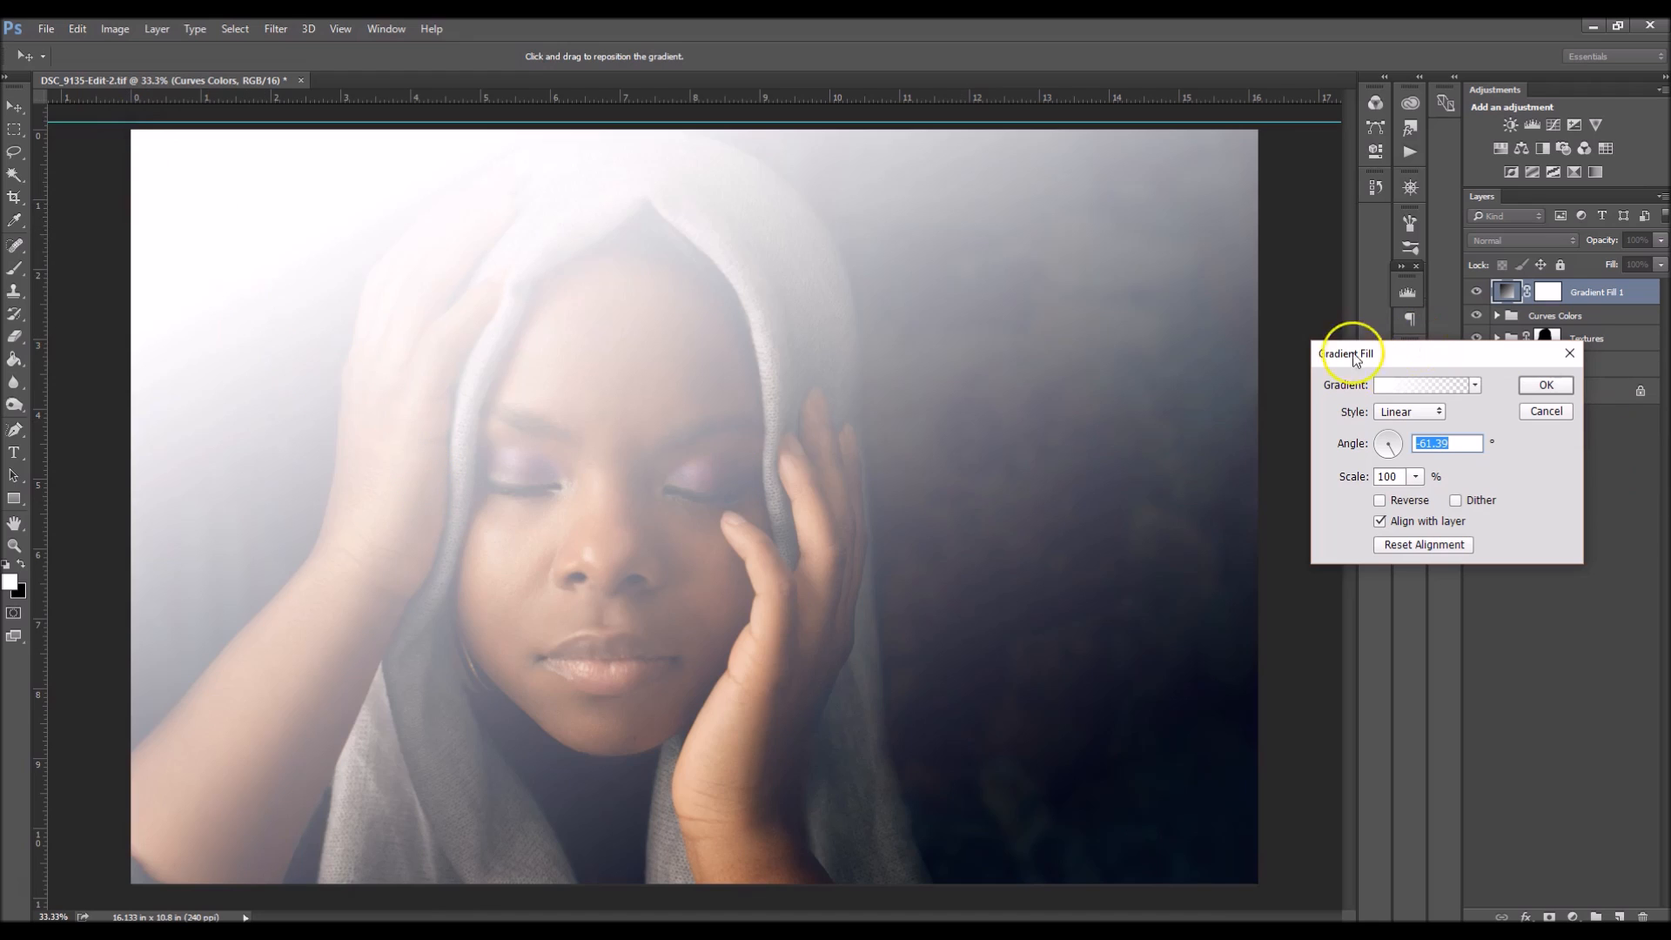
Recolour the gradient's opaque stop to pale warm yellow ffe7bc and accept the edited gradient.
{"action": "left_click", "coordinate": [1397, 386]}
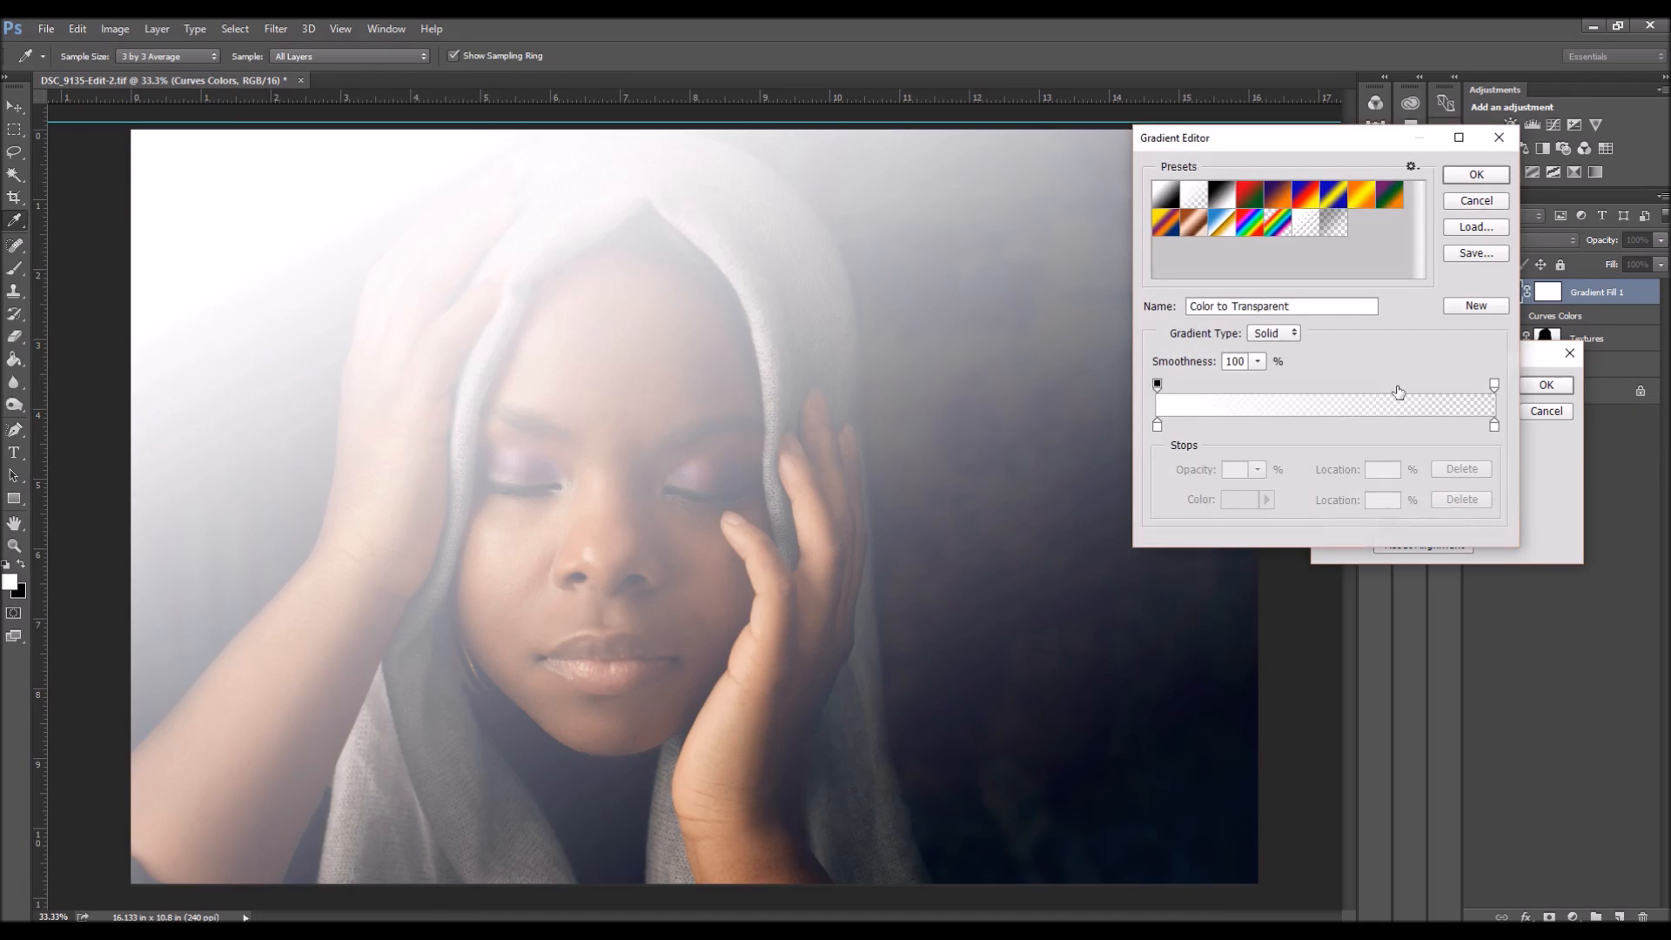
{"action": "double_click", "coordinate": [1156, 425]}
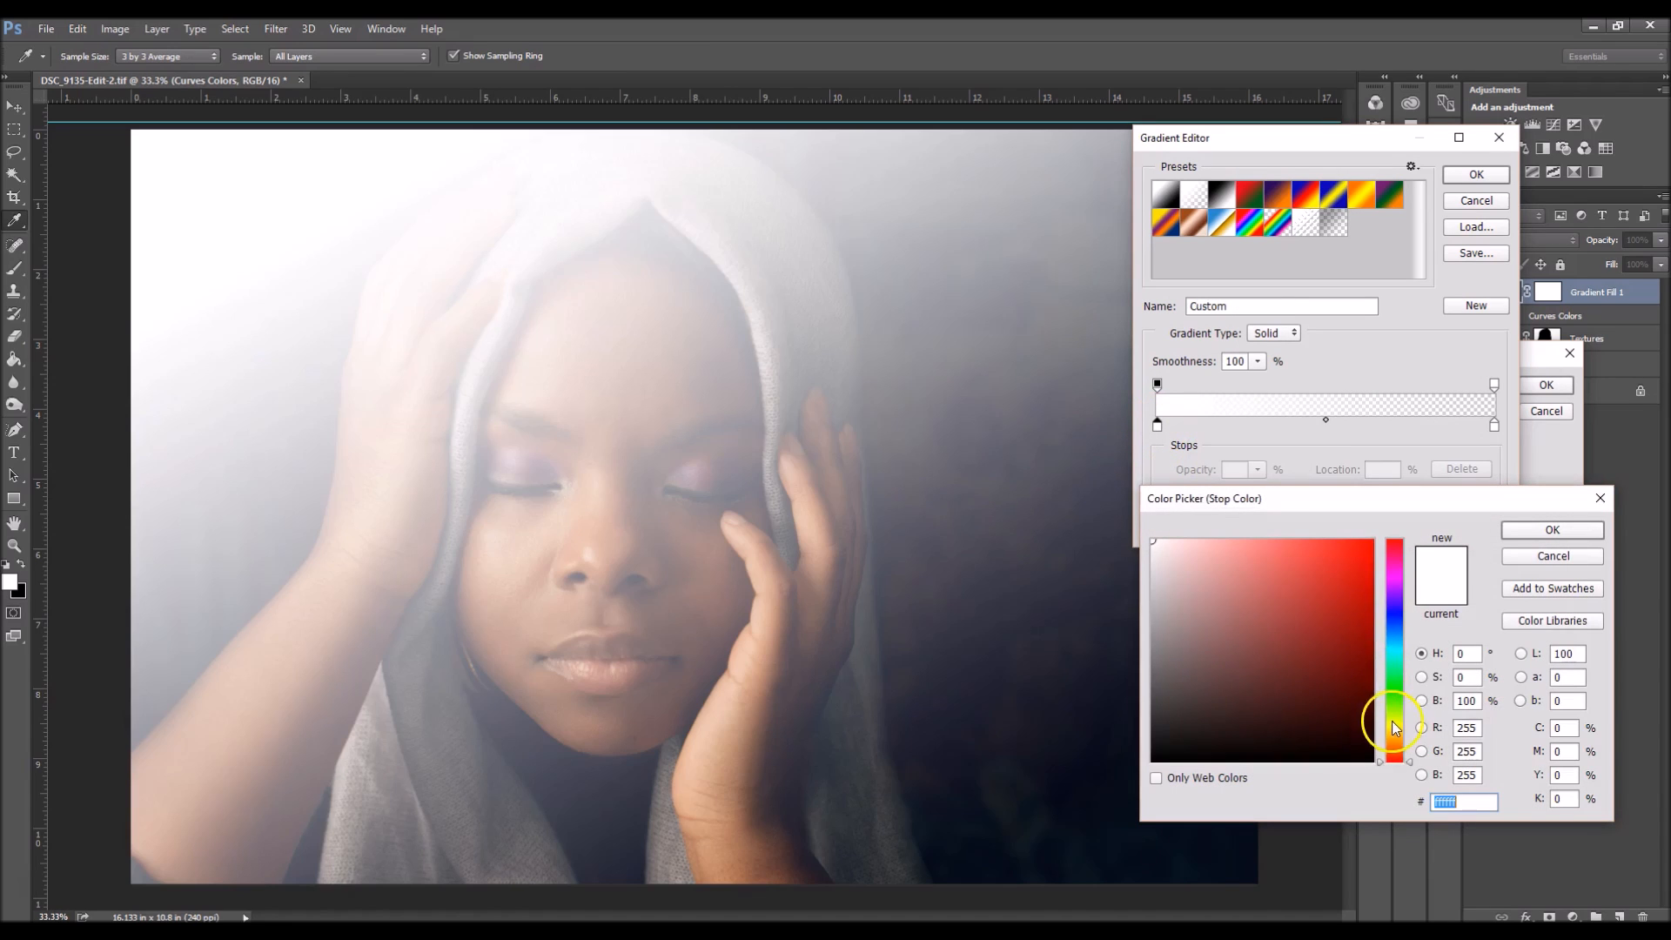
{"action": "left_click_drag", "start_coordinate": [1410, 764], "coordinate": [1403, 736]}
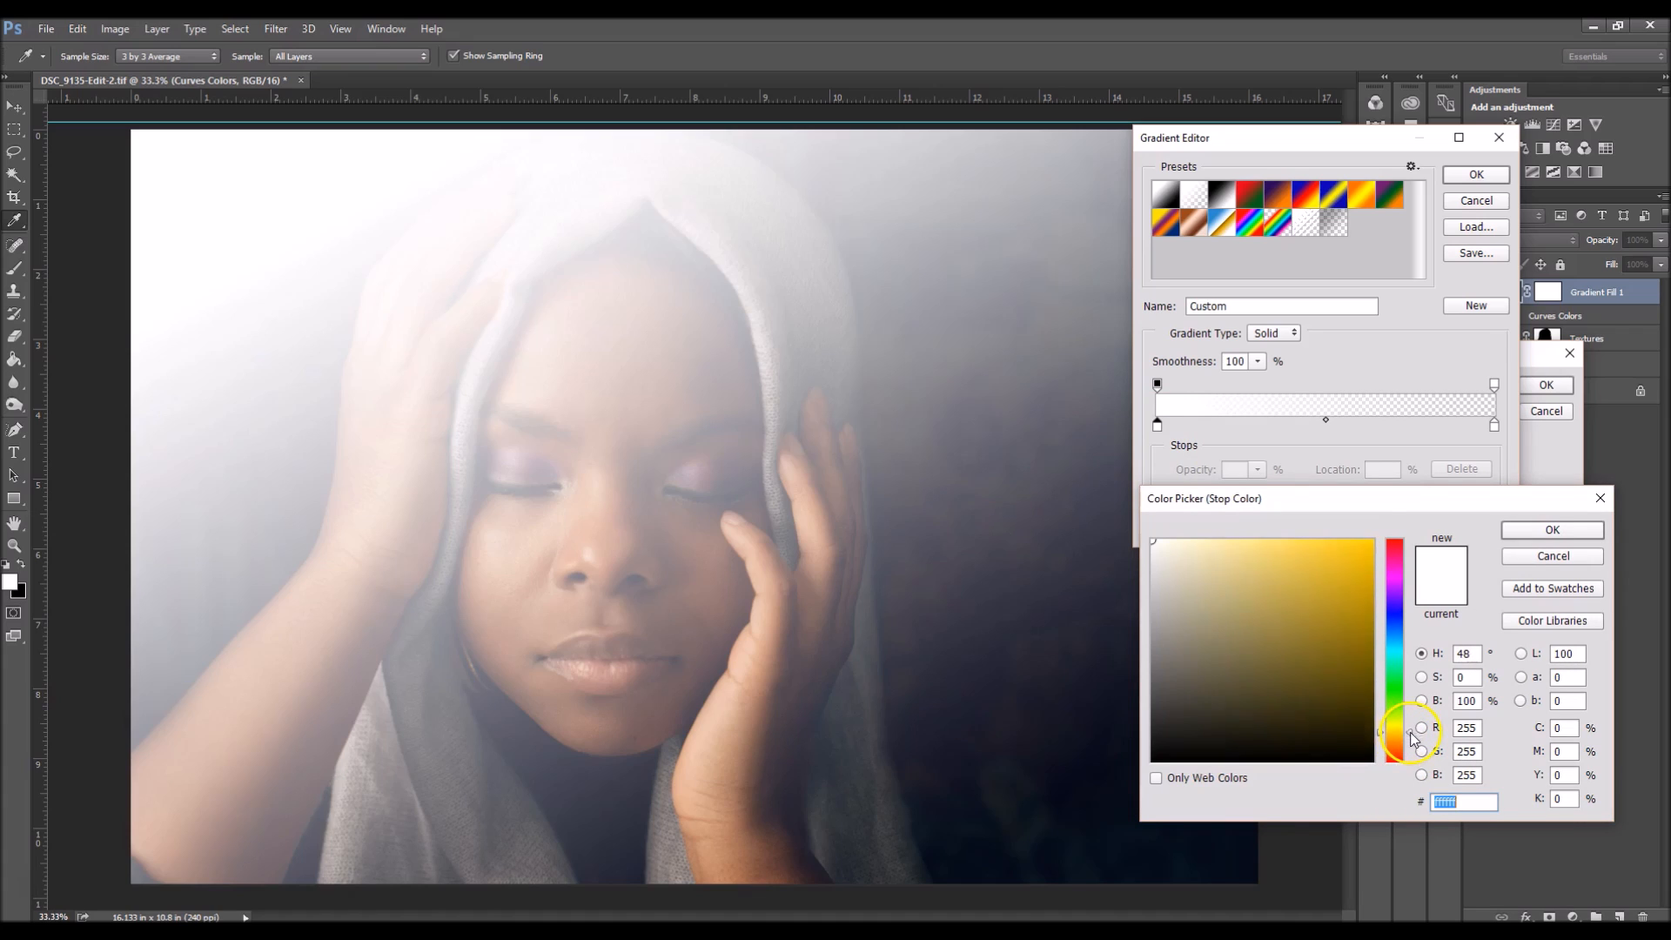
{"action": "left_click_drag", "start_coordinate": [1410, 733], "coordinate": [1410, 737]}
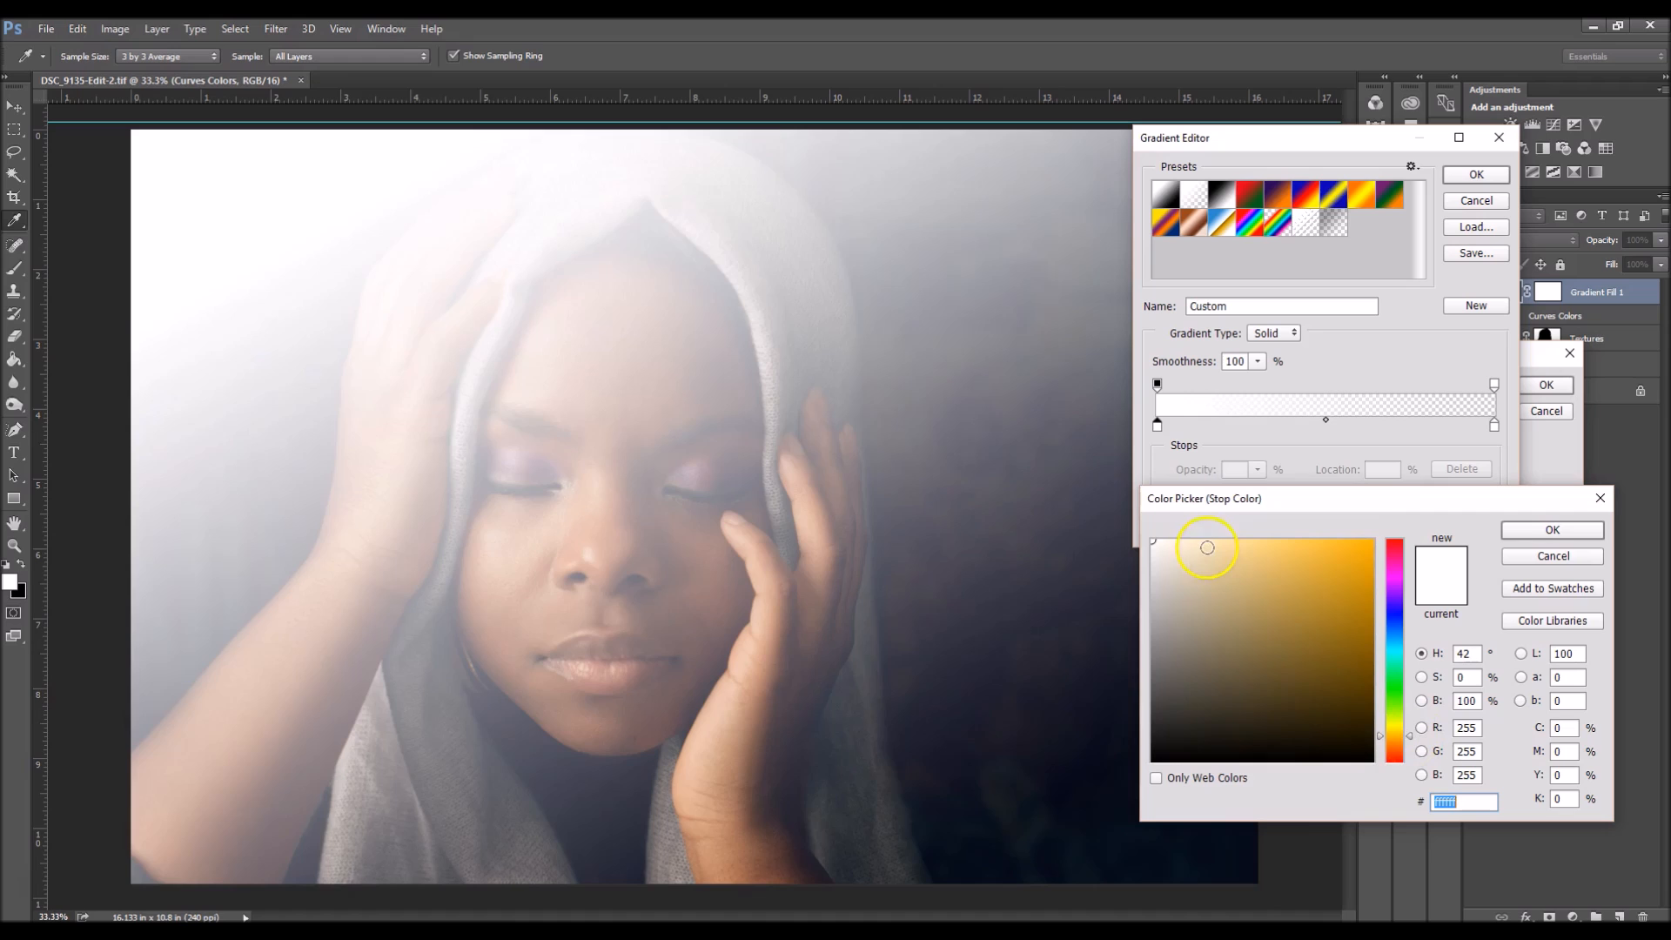
{"action": "left_click", "coordinate": [1205, 543]}
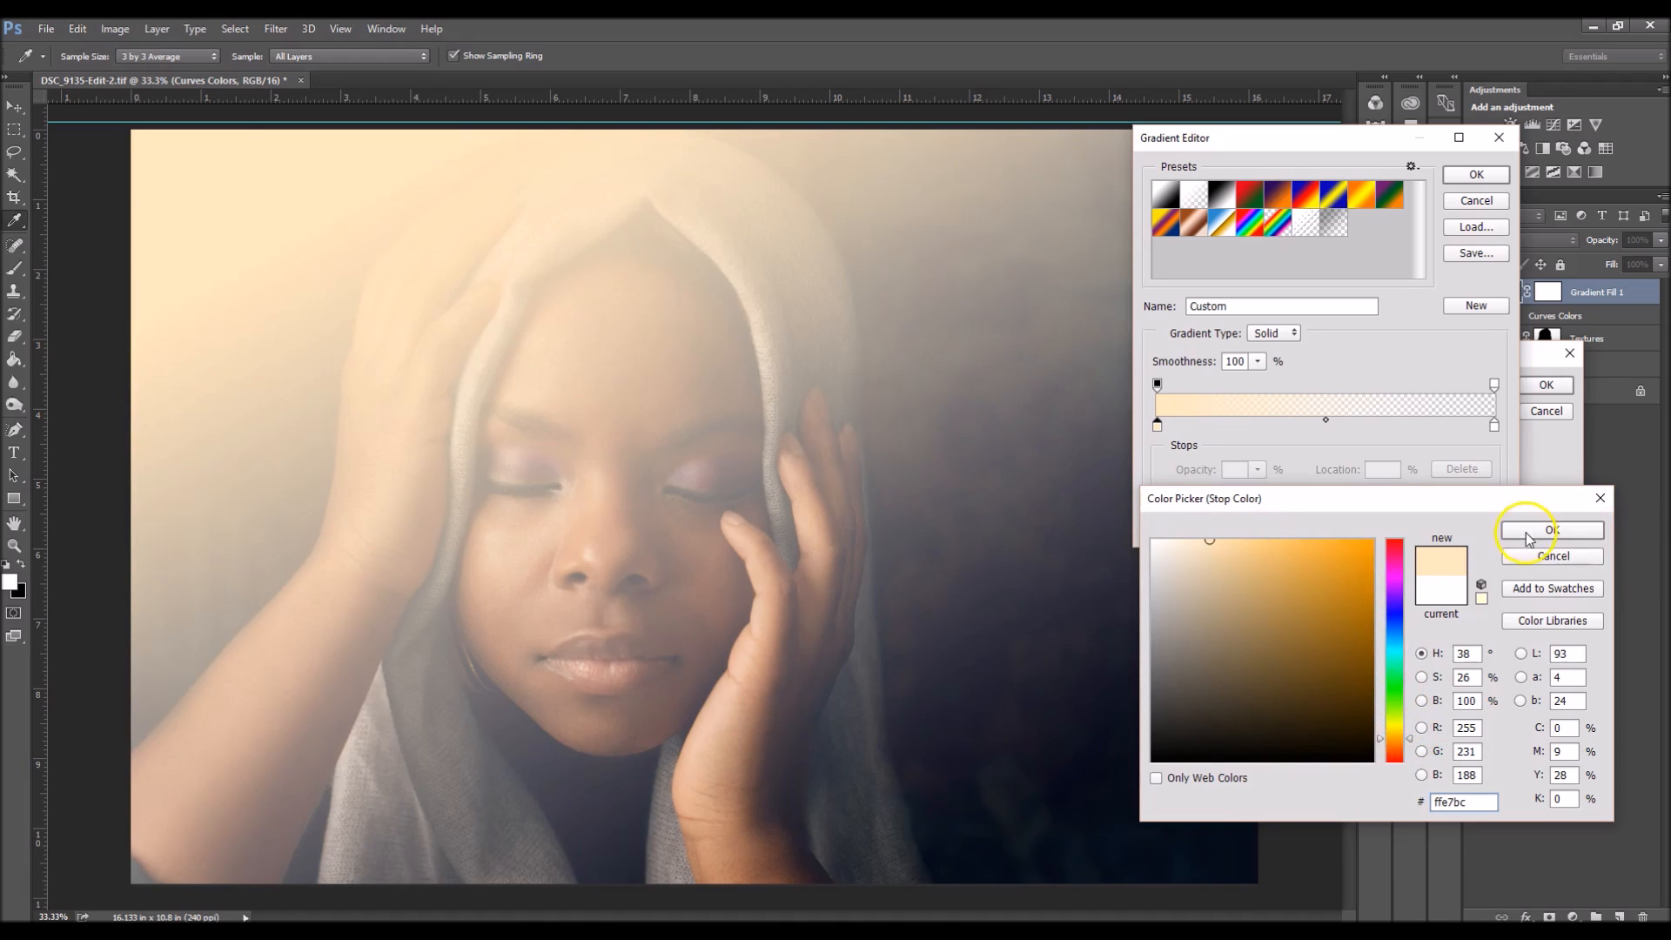
{"action": "left_click", "coordinate": [1529, 533]}
{"action": "left_click", "coordinate": [1473, 178]}
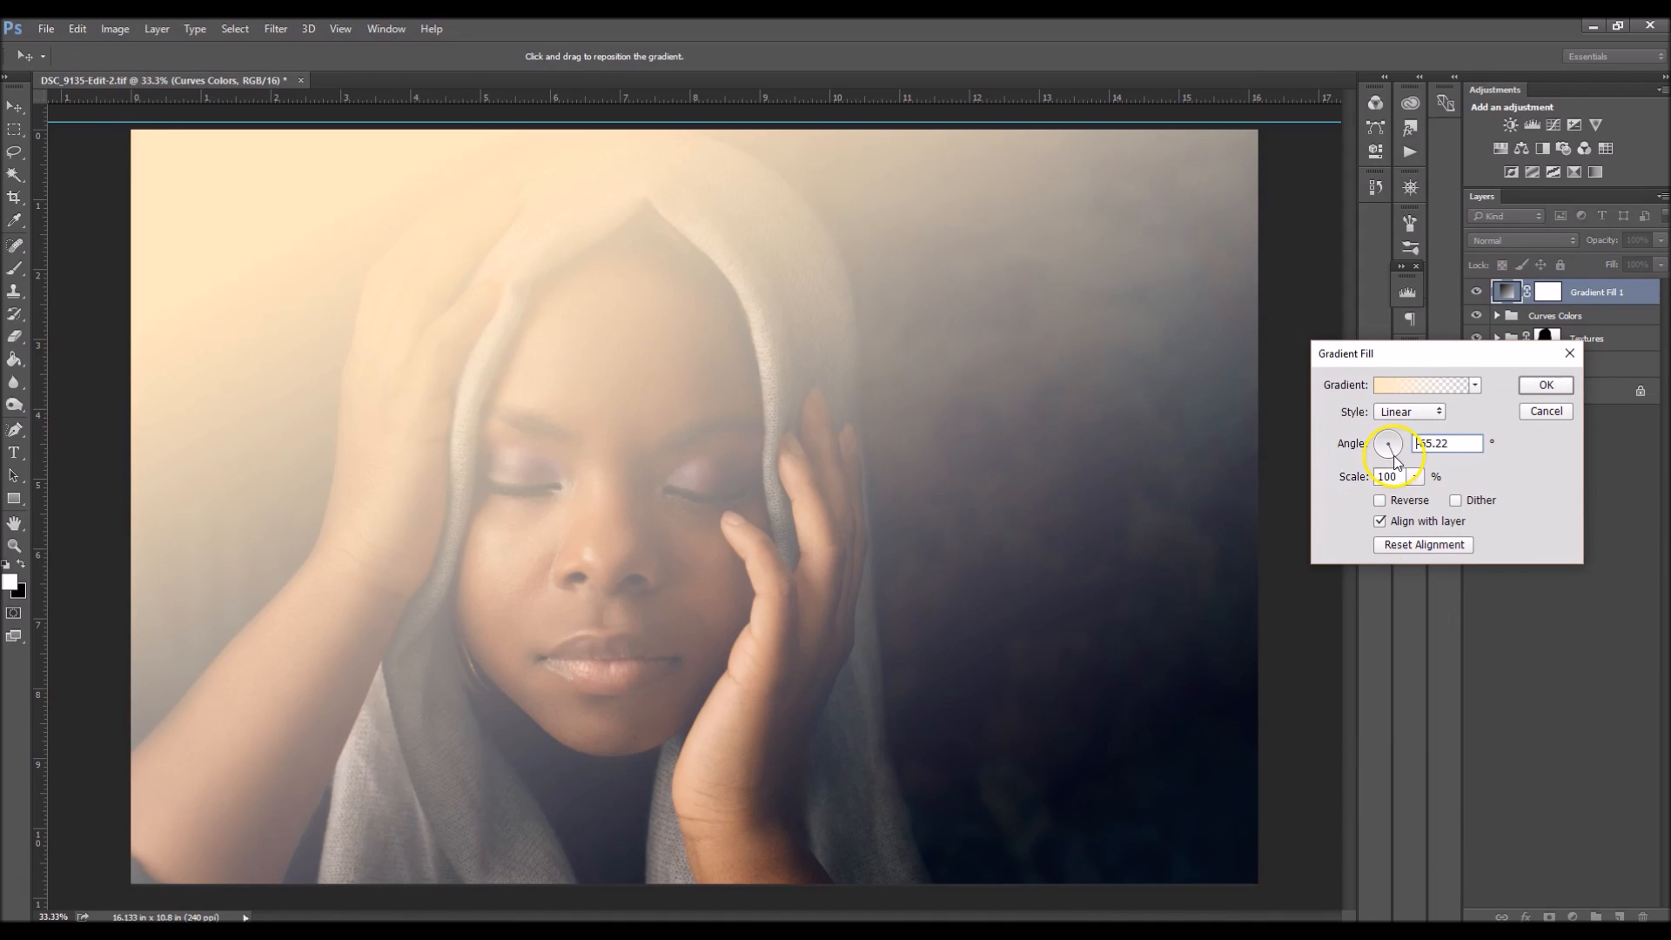
Set the gradient fill's angle to -56.31° and apply the fill.
{"action": "left_click", "coordinate": [1393, 461]}
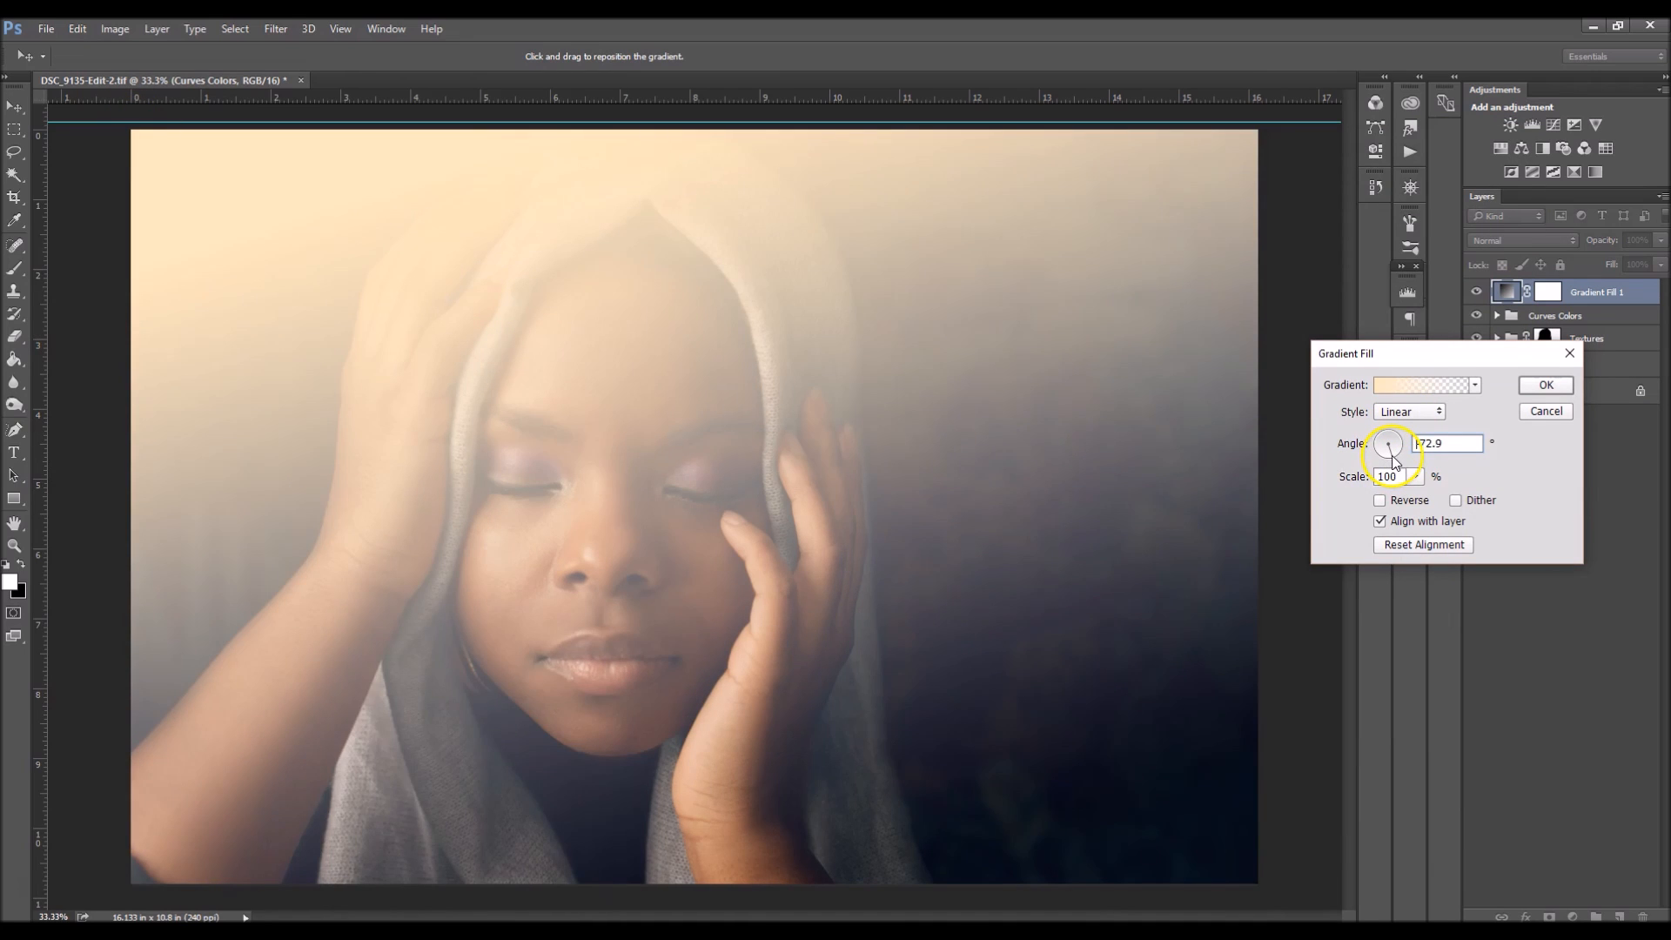
{"action": "left_click", "coordinate": [1394, 462]}
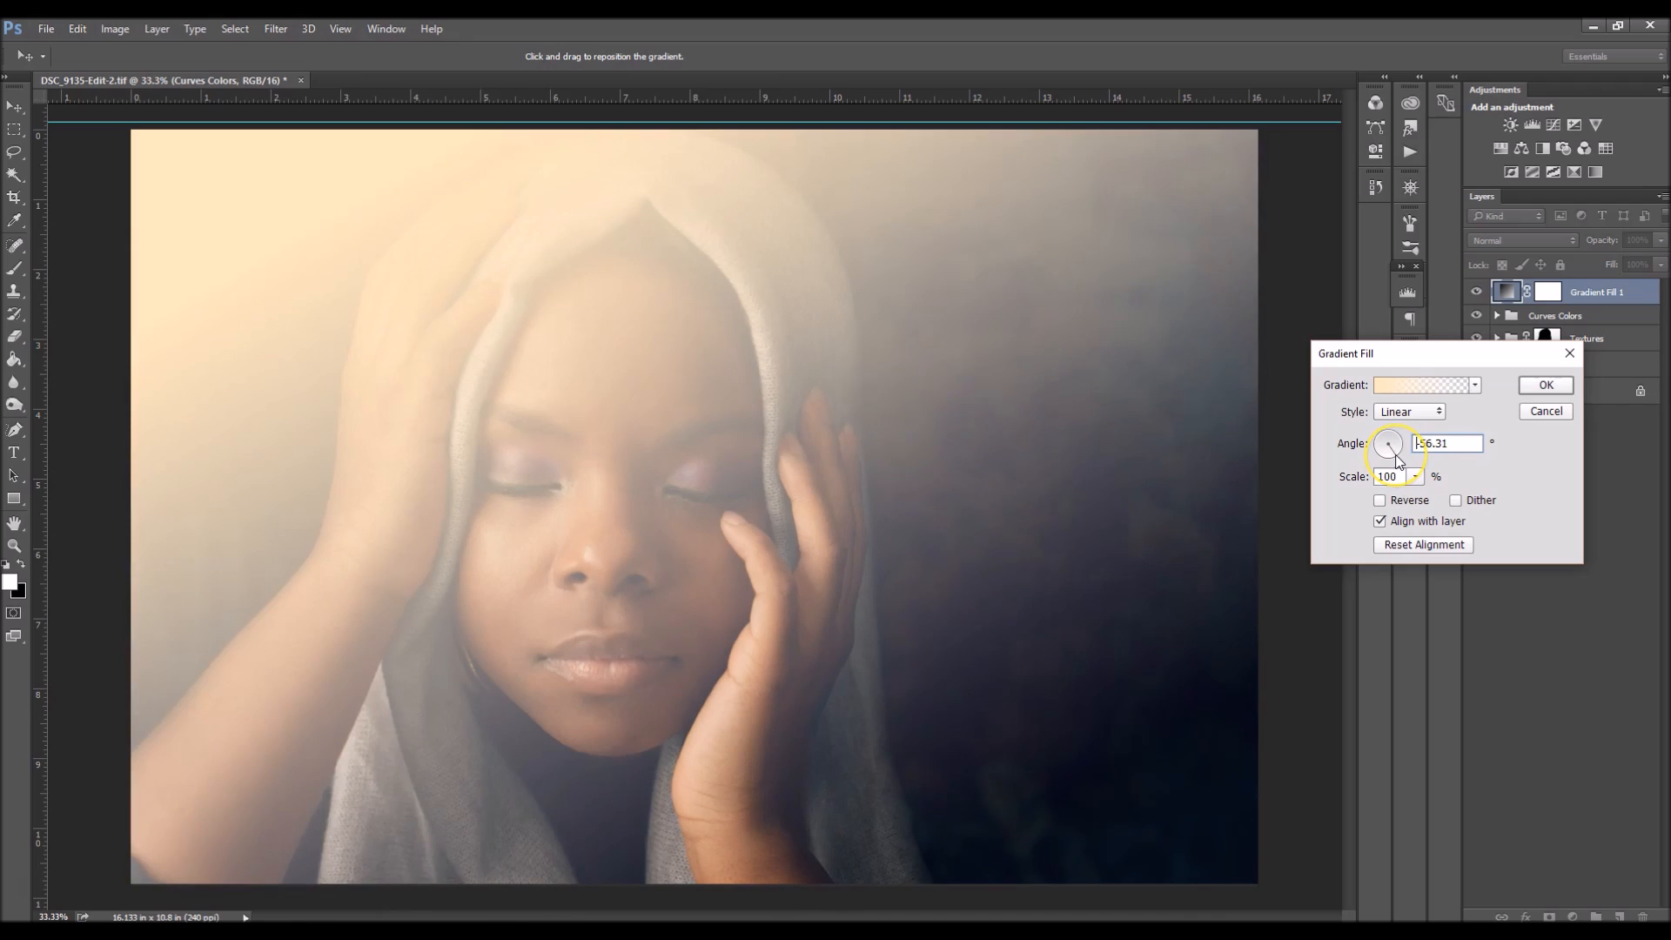
{"action": "left_click", "coordinate": [1397, 461]}
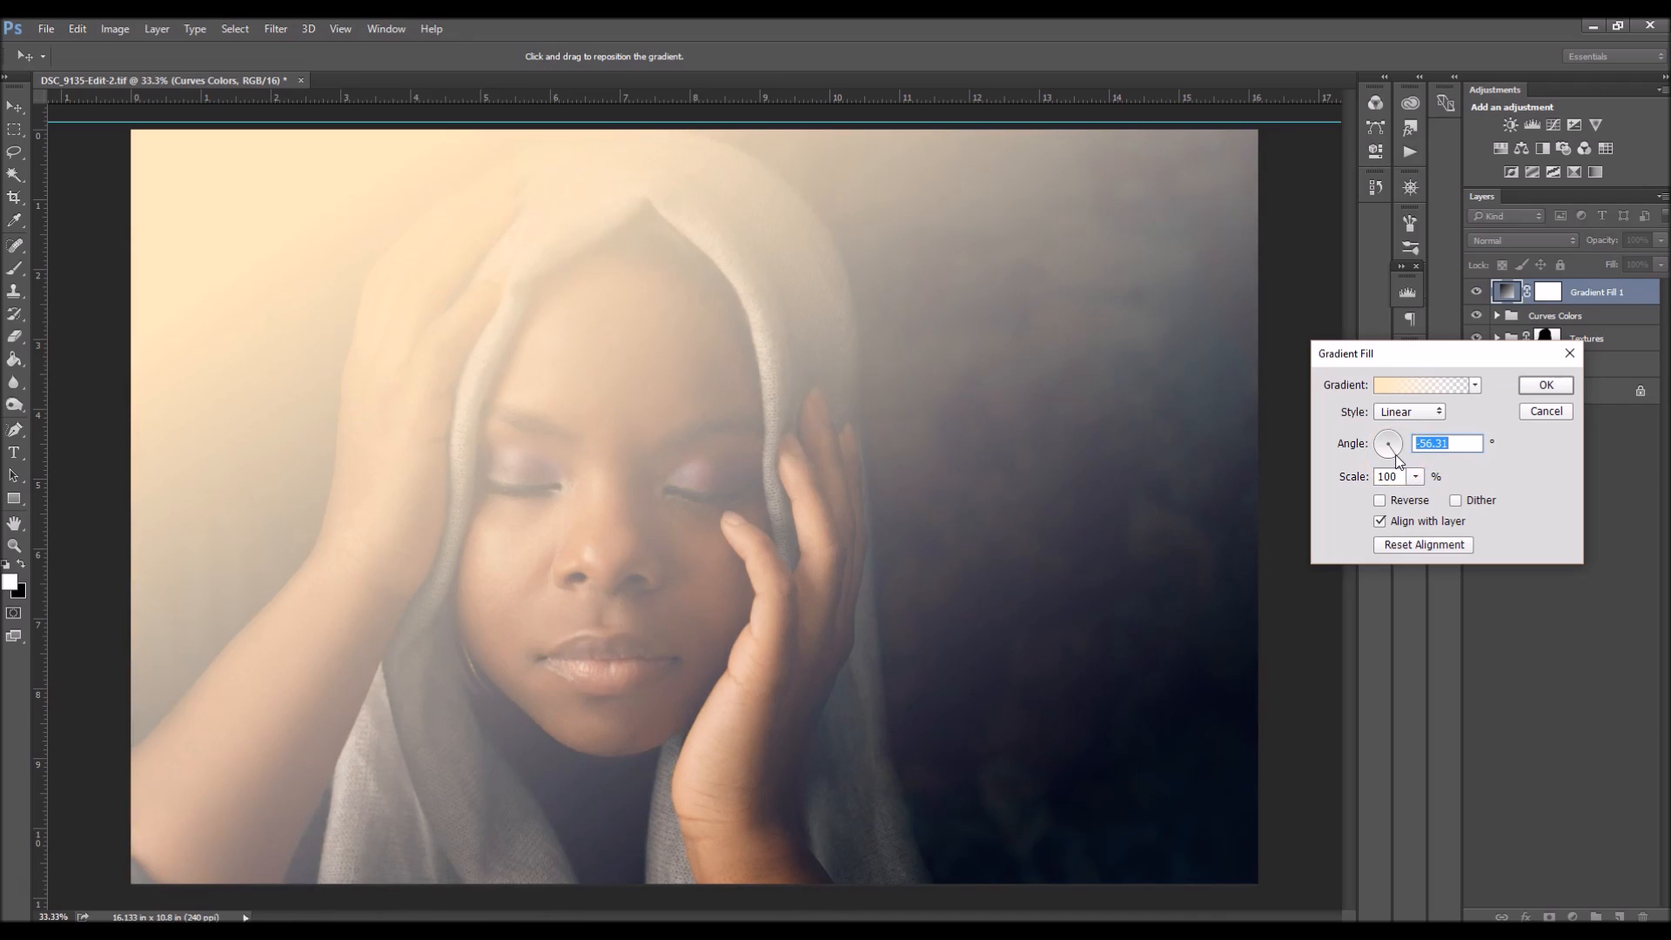
{"action": "left_click", "coordinate": [1546, 389]}
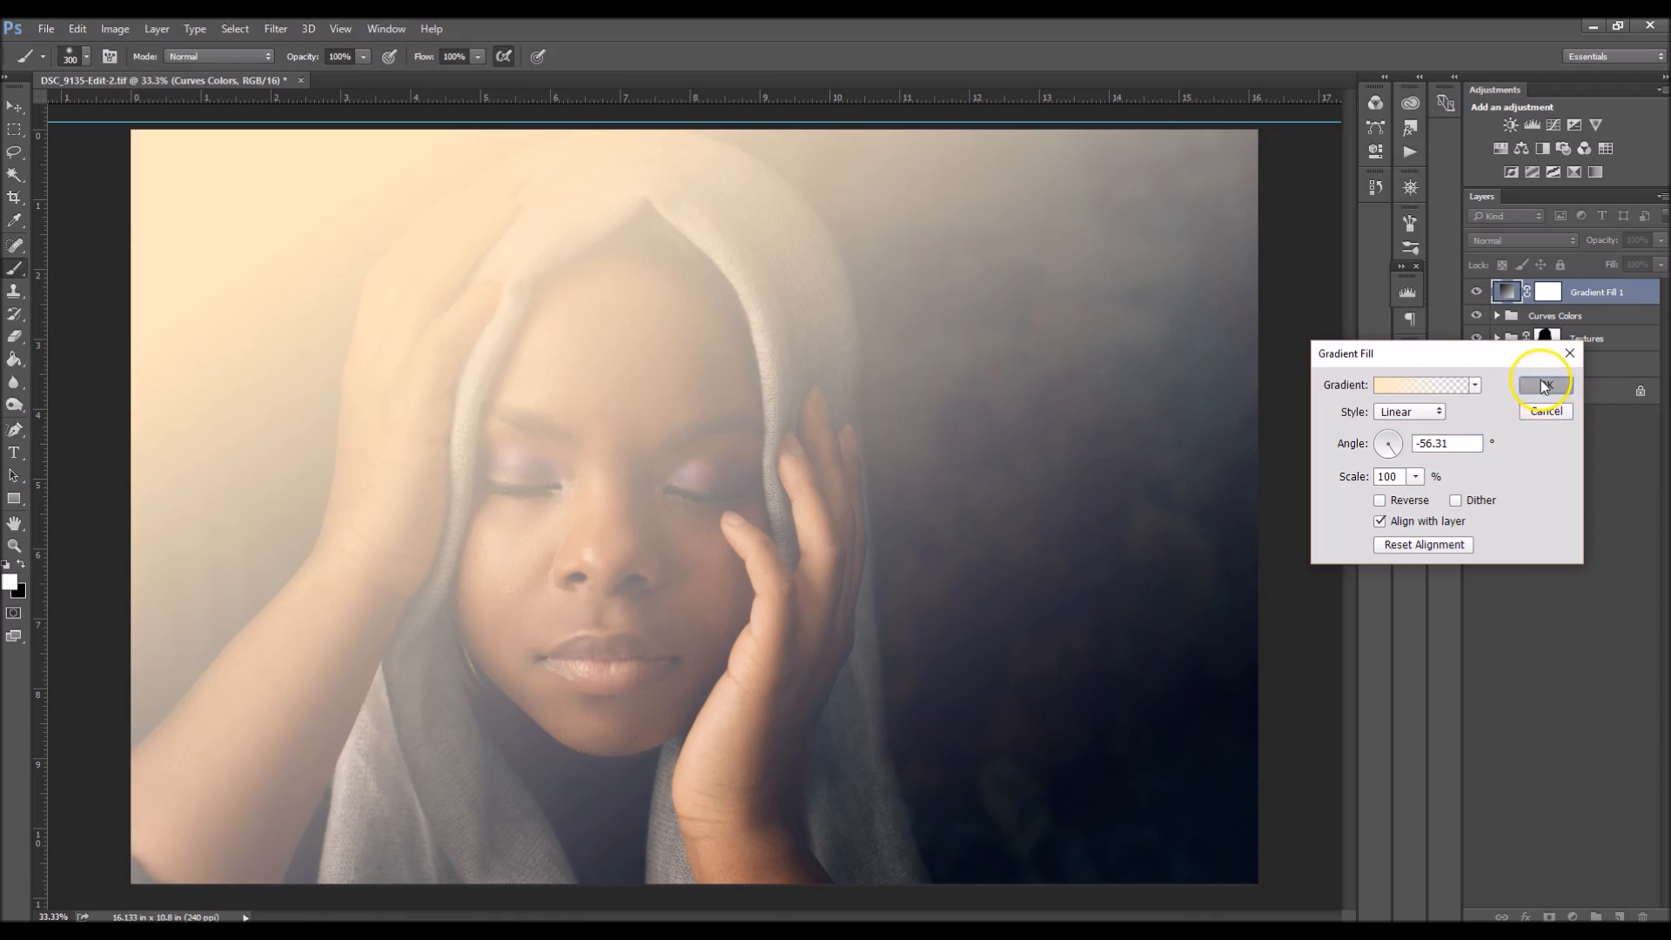
Blend the warm gradient fill layer with Screen mode and lower its opacity to 21%.
{"action": "left_click", "coordinate": [1485, 242]}
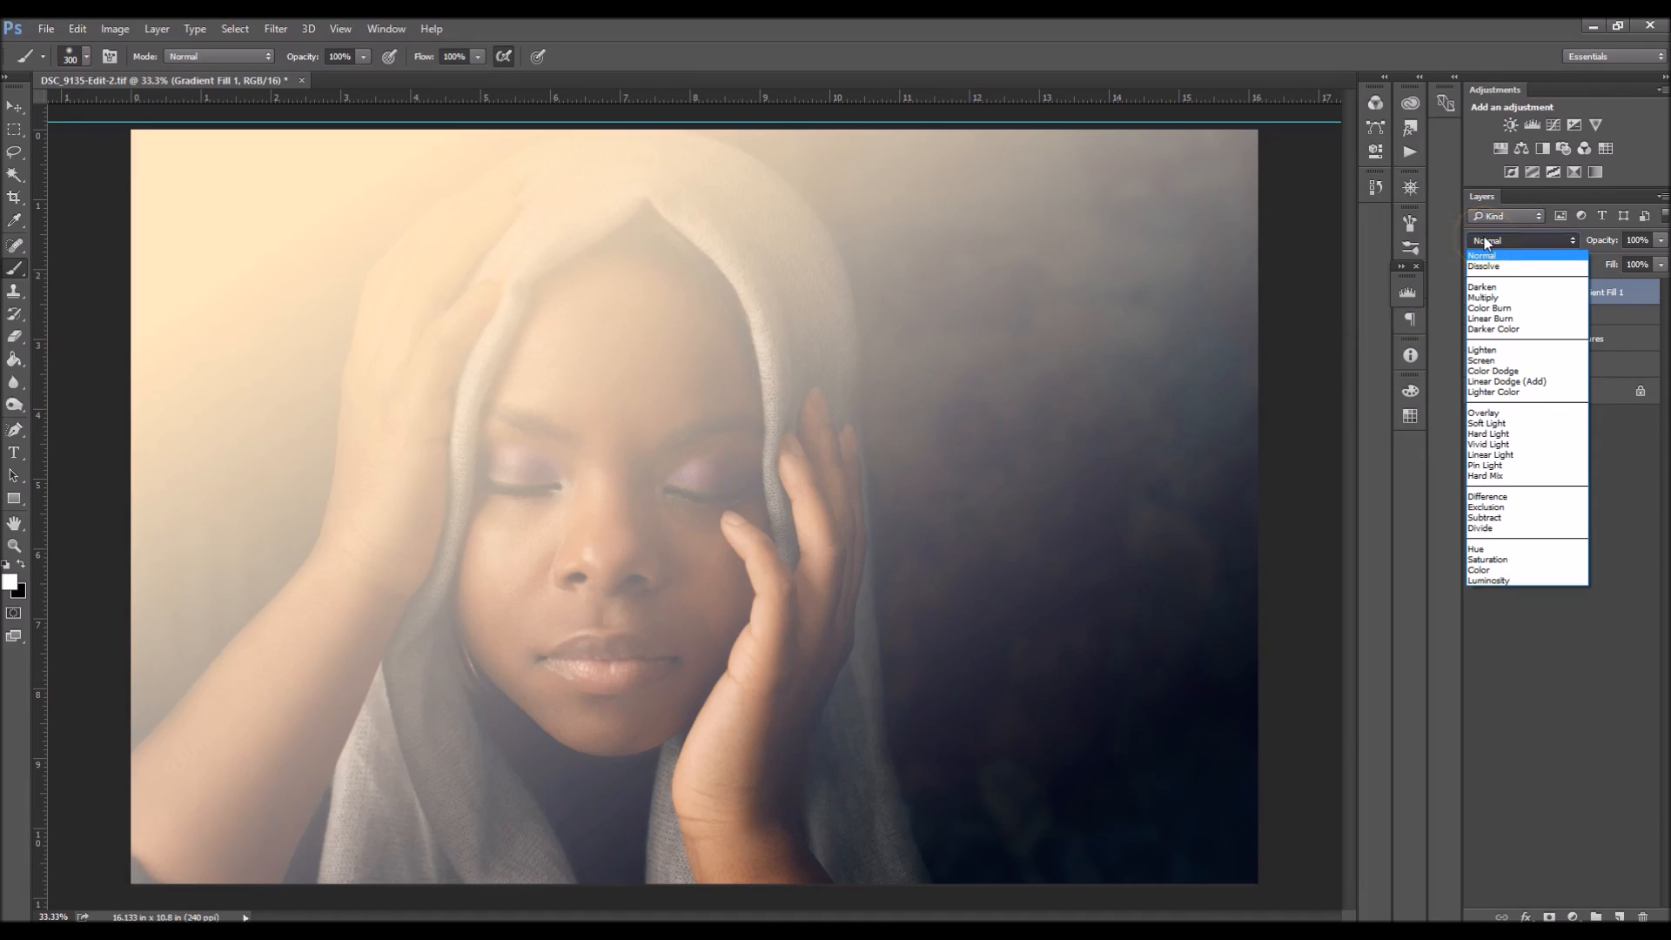
{"action": "left_click", "coordinate": [1482, 361]}
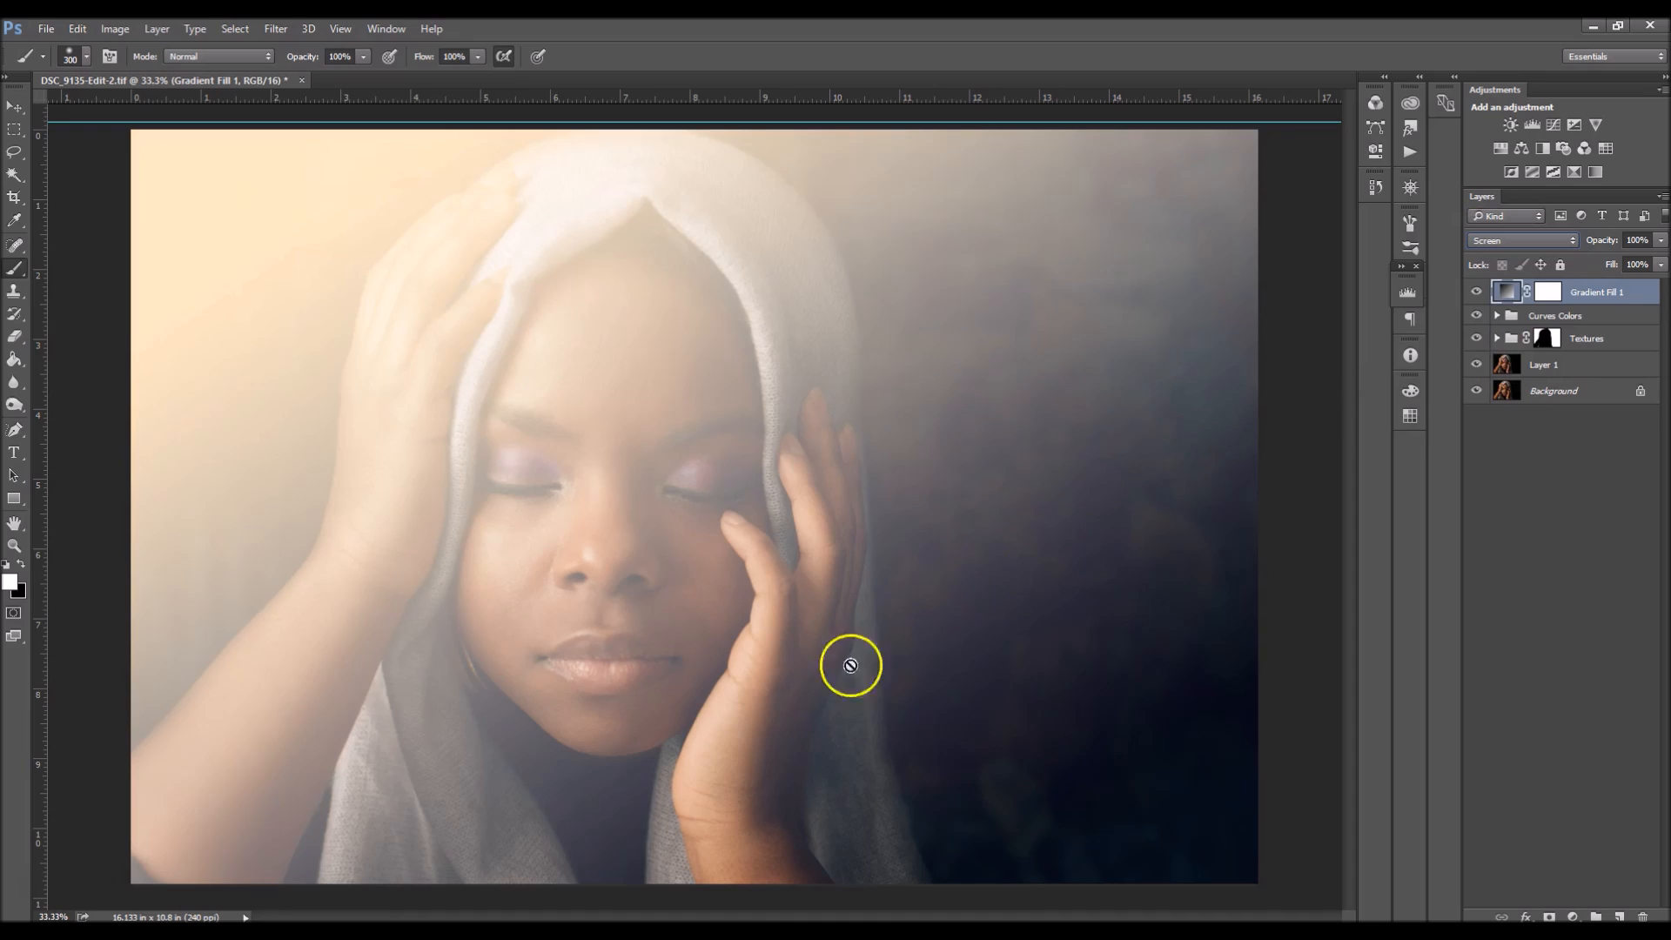
{"action": "left_click", "coordinate": [1660, 241]}
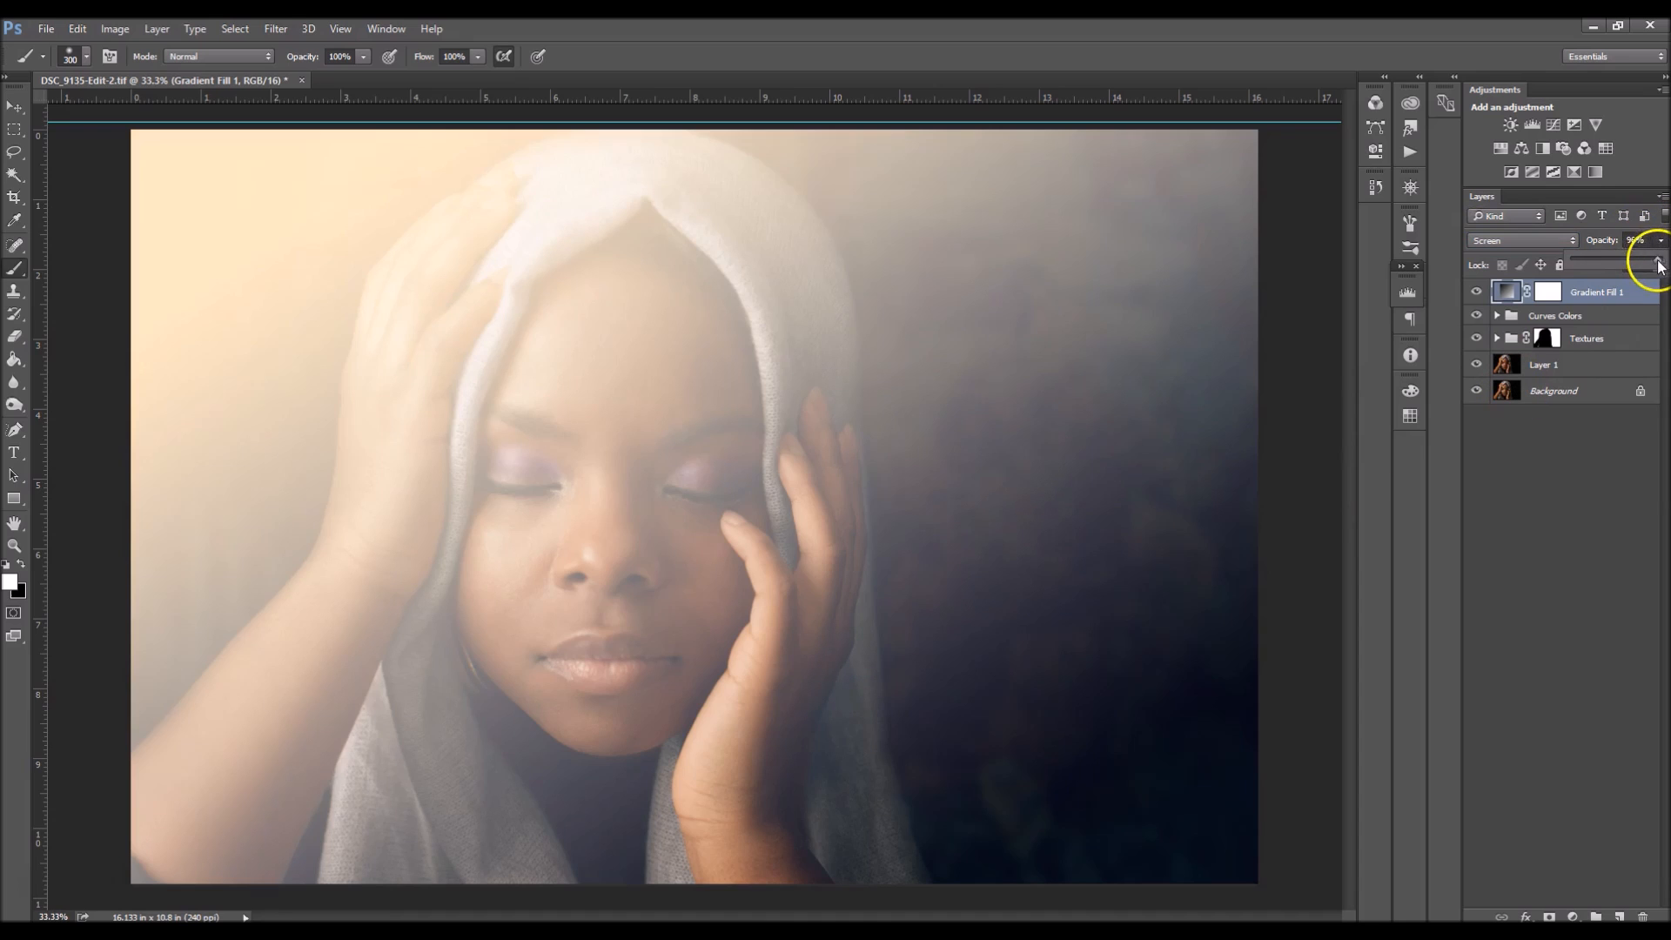
{"action": "left_click_drag", "start_coordinate": [1618, 267], "coordinate": [1613, 266]}
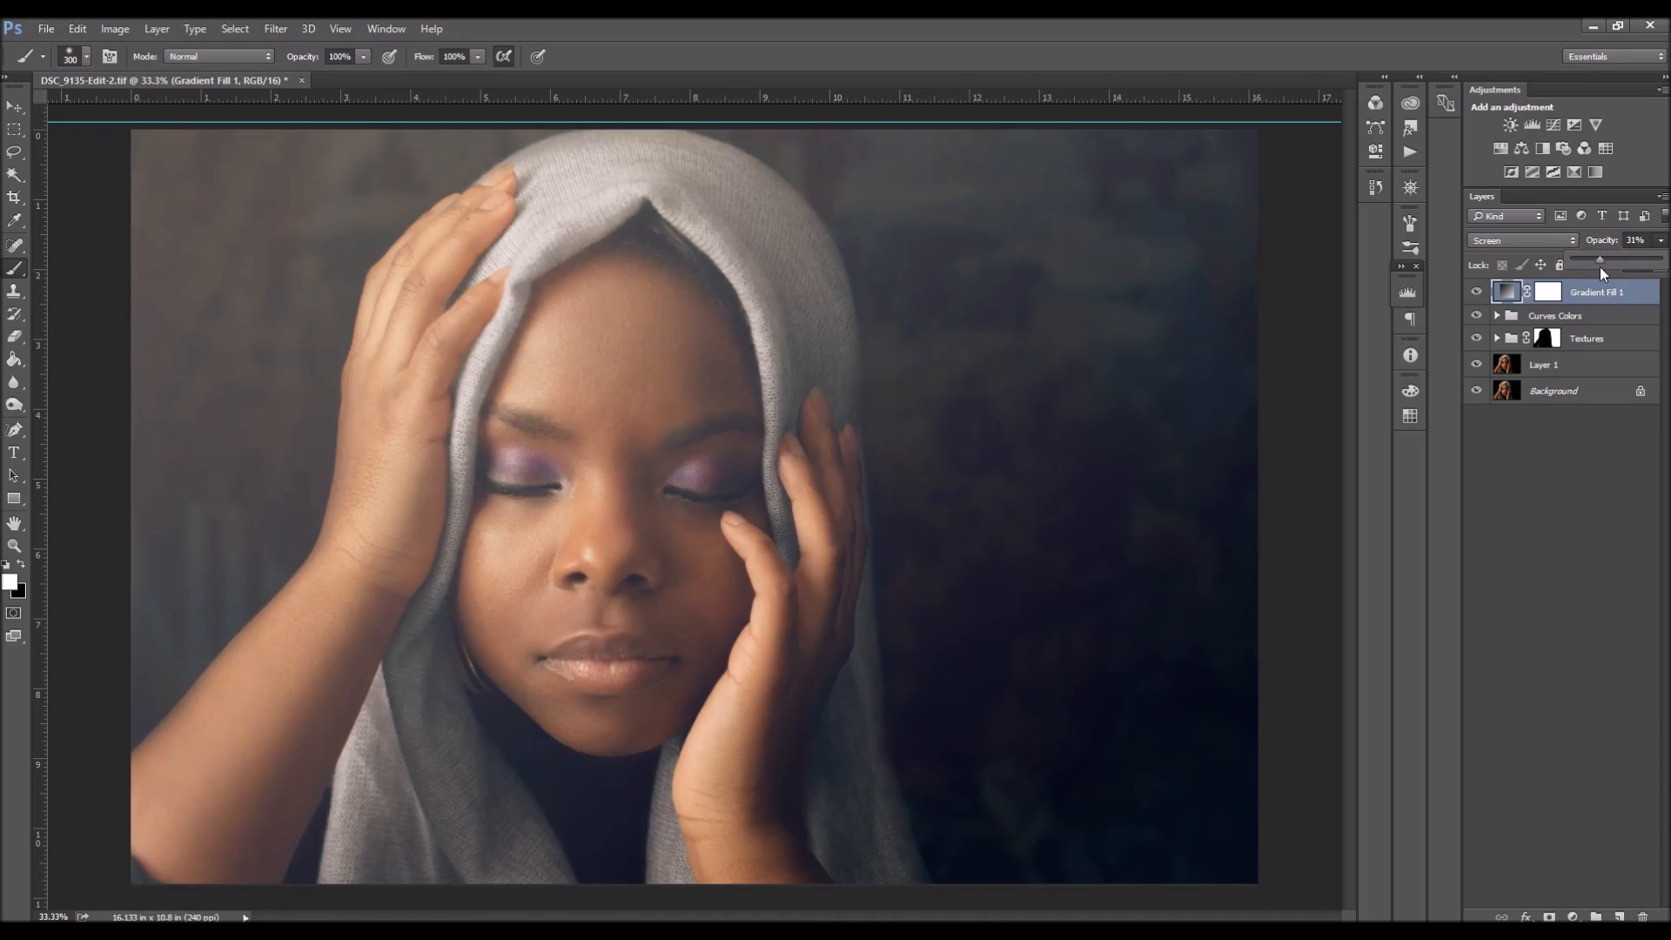
{"action": "left_click_drag", "start_coordinate": [1595, 266], "coordinate": [1589, 266]}
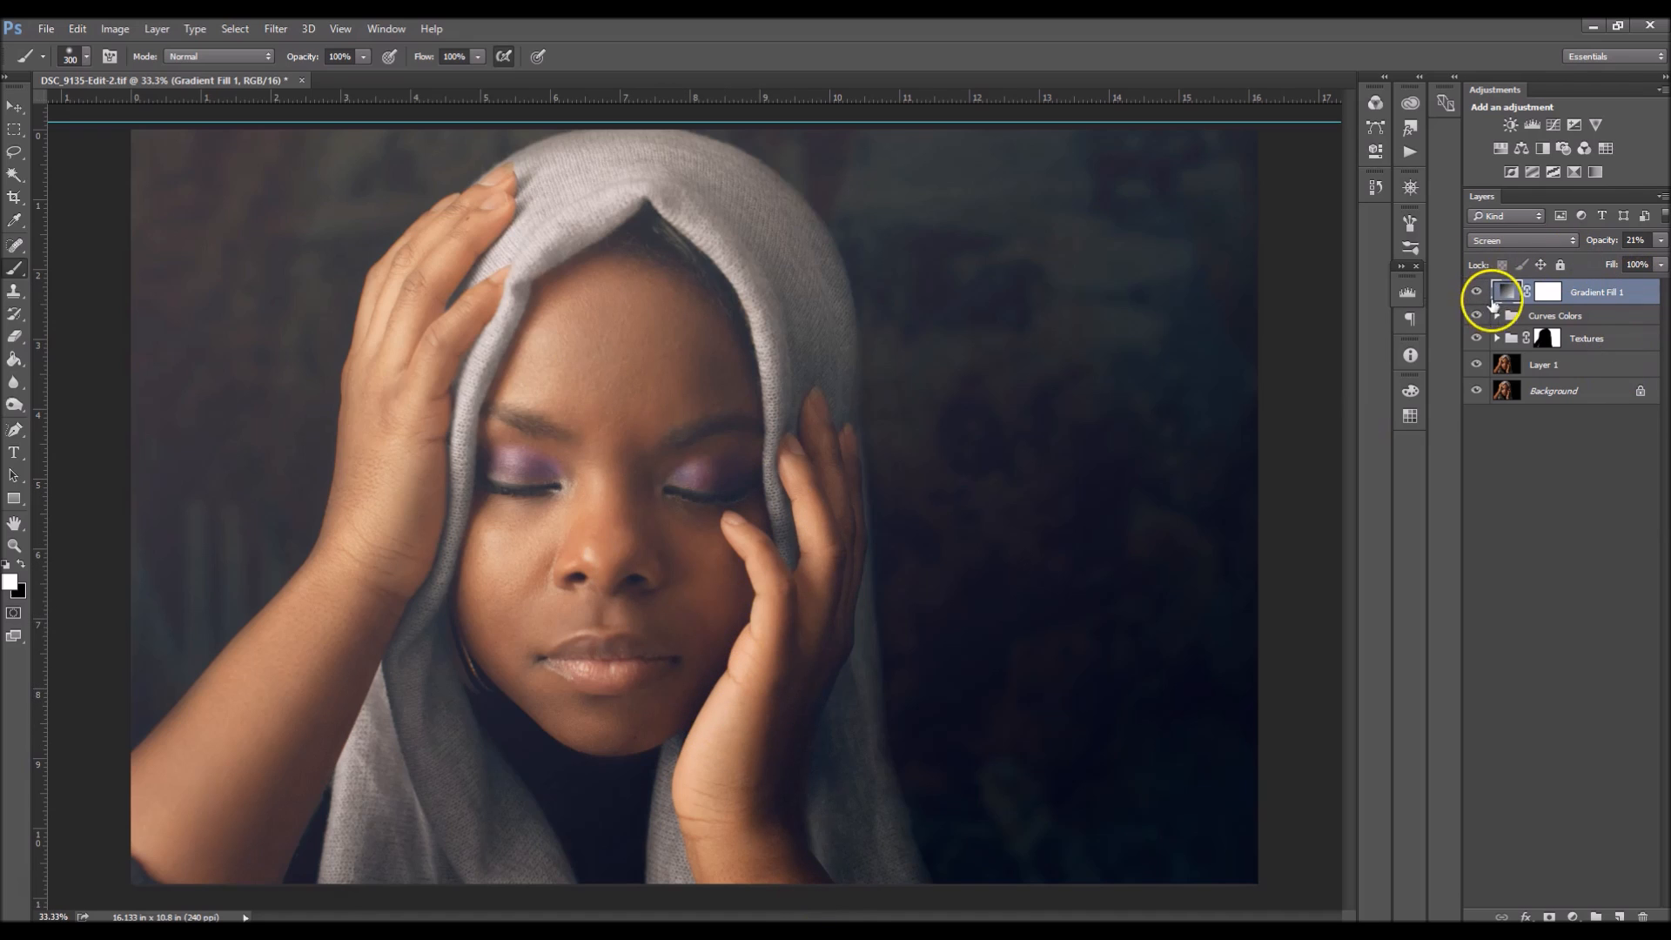
Review the warm gradient fill's settings and toggle the layer's visibility to compare the image with and without it.
{"action": "double_click", "coordinate": [1508, 296]}
{"action": "left_click_drag", "start_coordinate": [1454, 343], "coordinate": [1186, 199]}
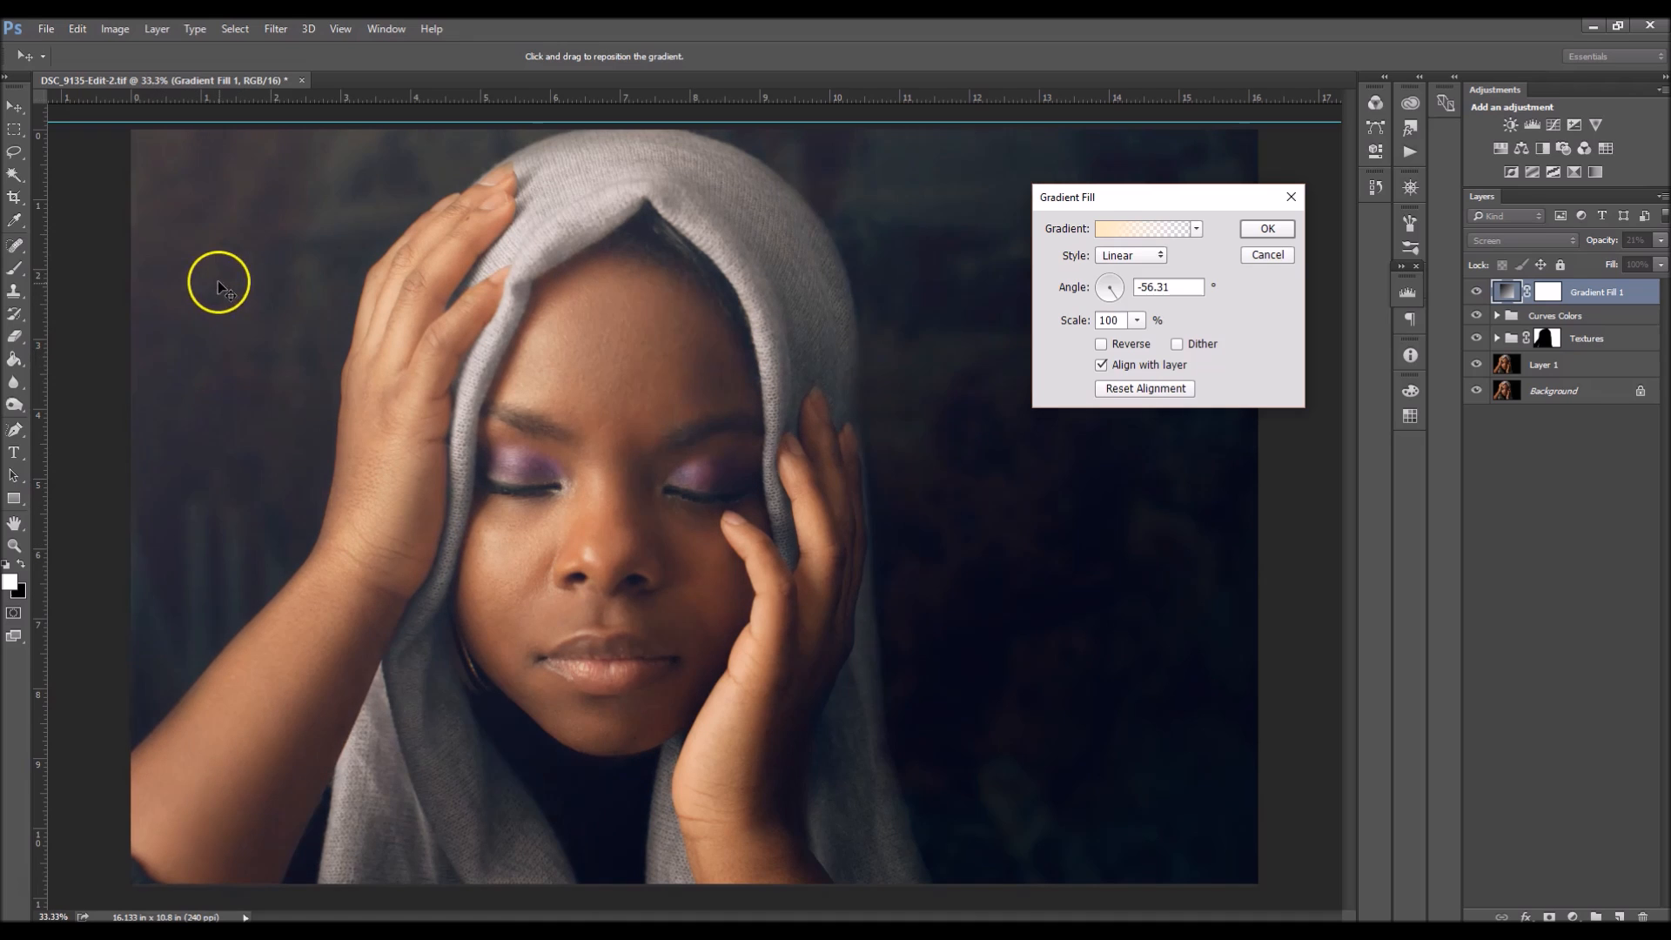
{"action": "left_click", "coordinate": [1267, 228]}
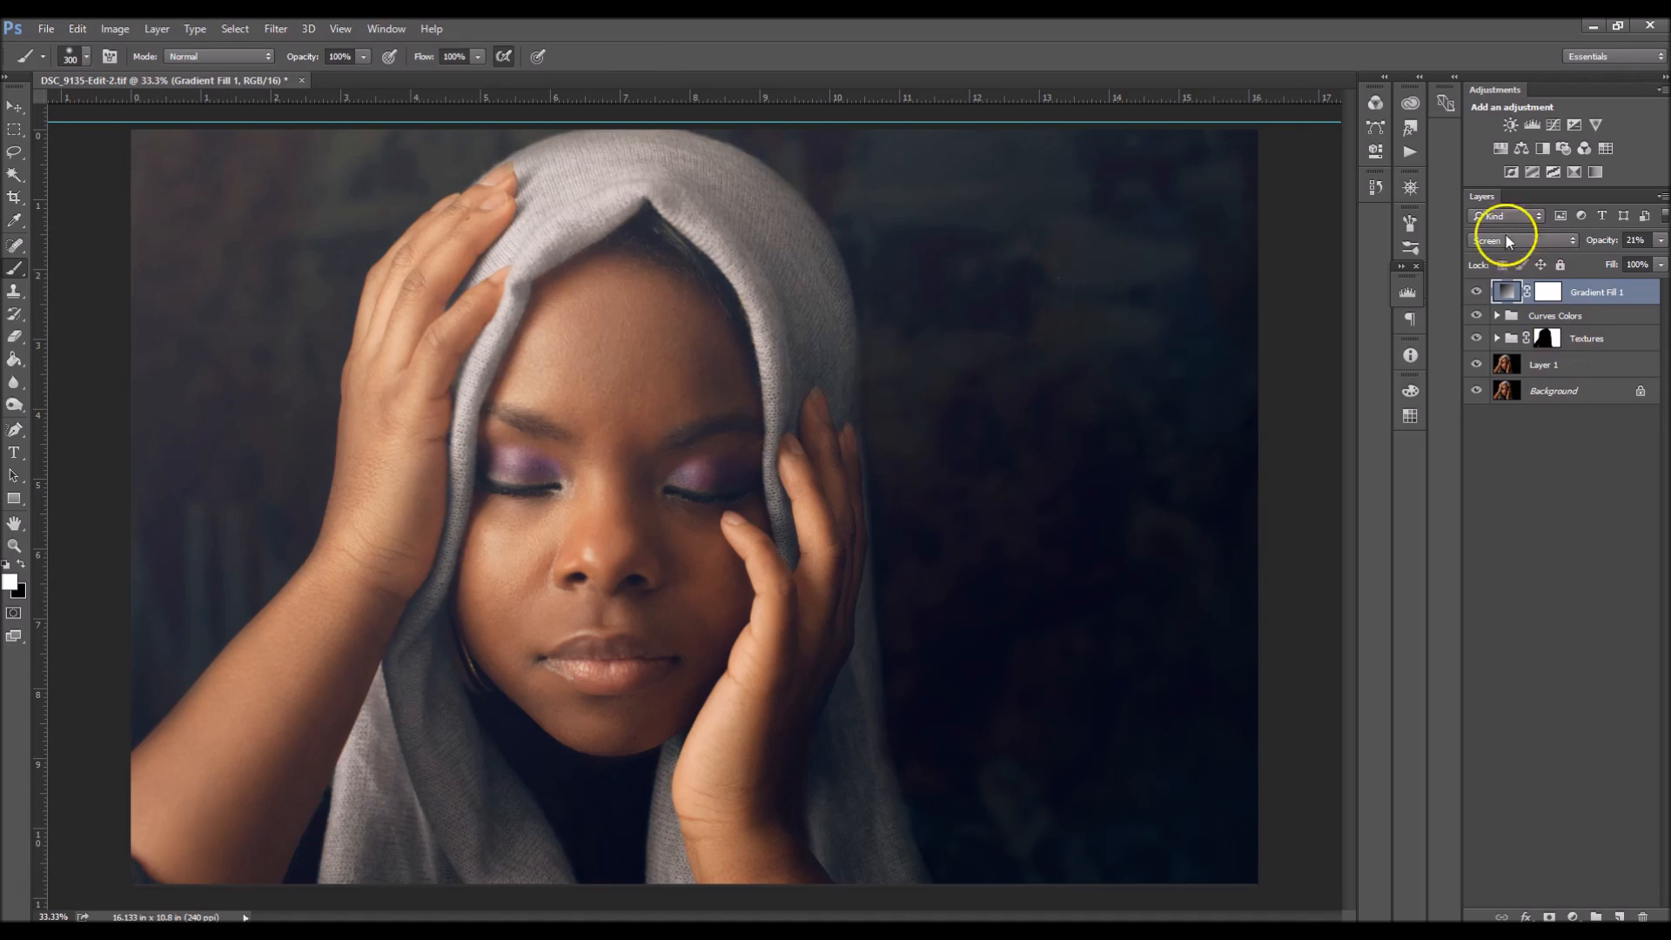
{"action": "left_click", "coordinate": [1477, 292]}
{"action": "left_click", "coordinate": [1477, 292]}
{"action": "left_click", "coordinate": [1477, 293]}
{"action": "left_click", "coordinate": [1476, 293]}
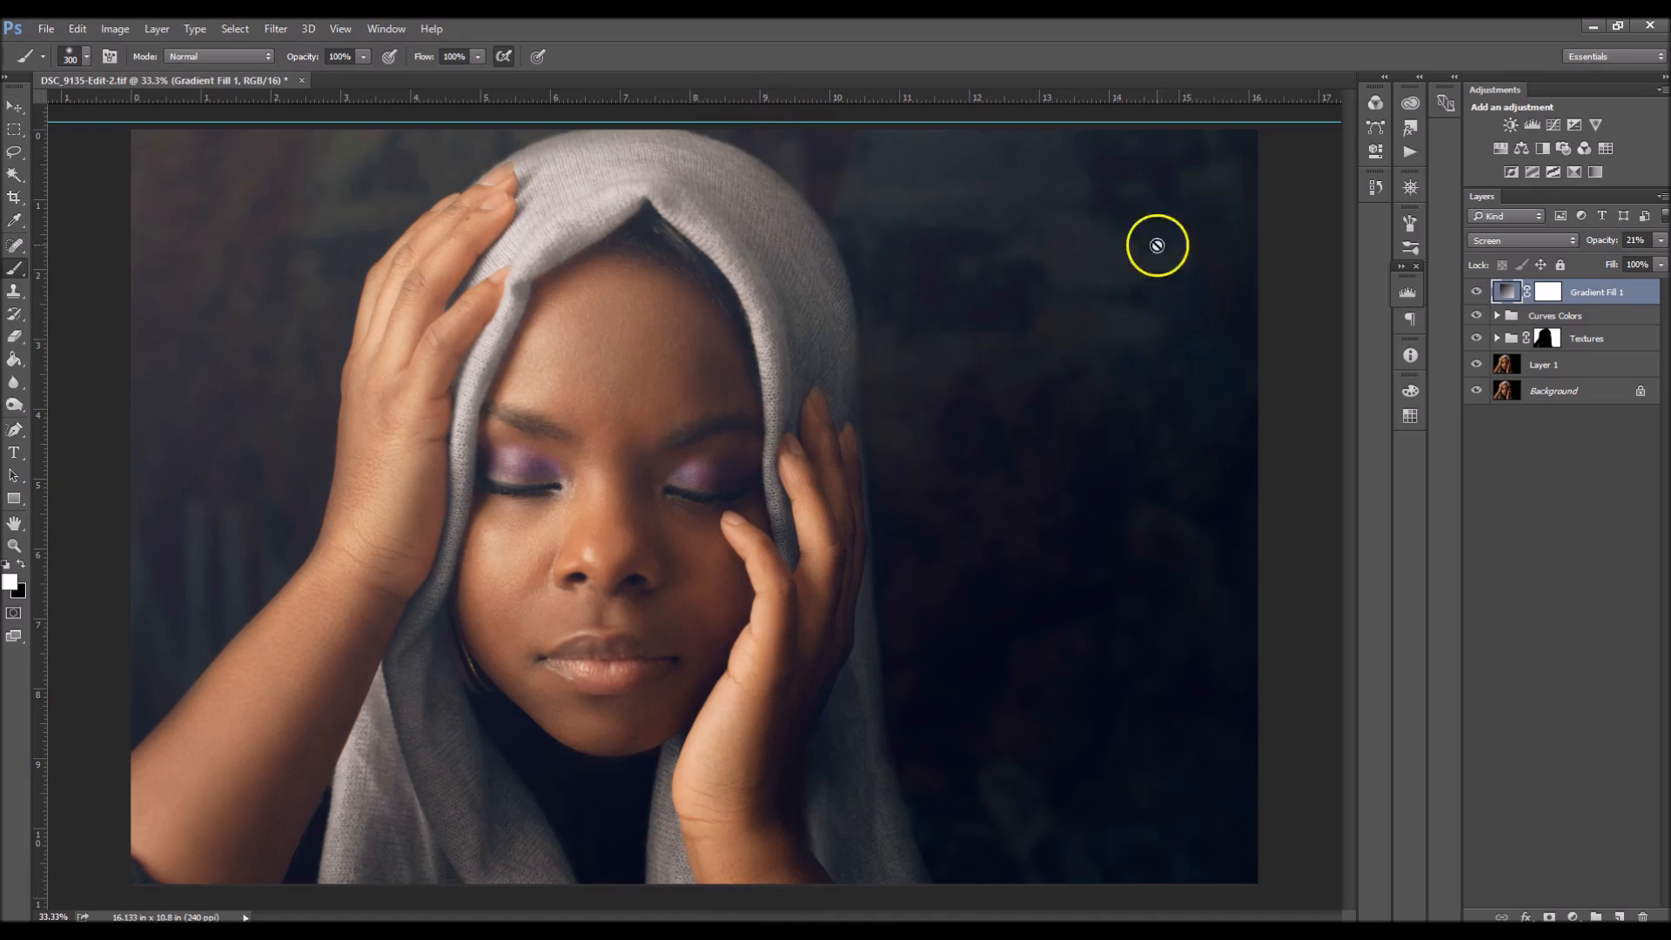
{"action": "left_click", "coordinate": [815, 670]}
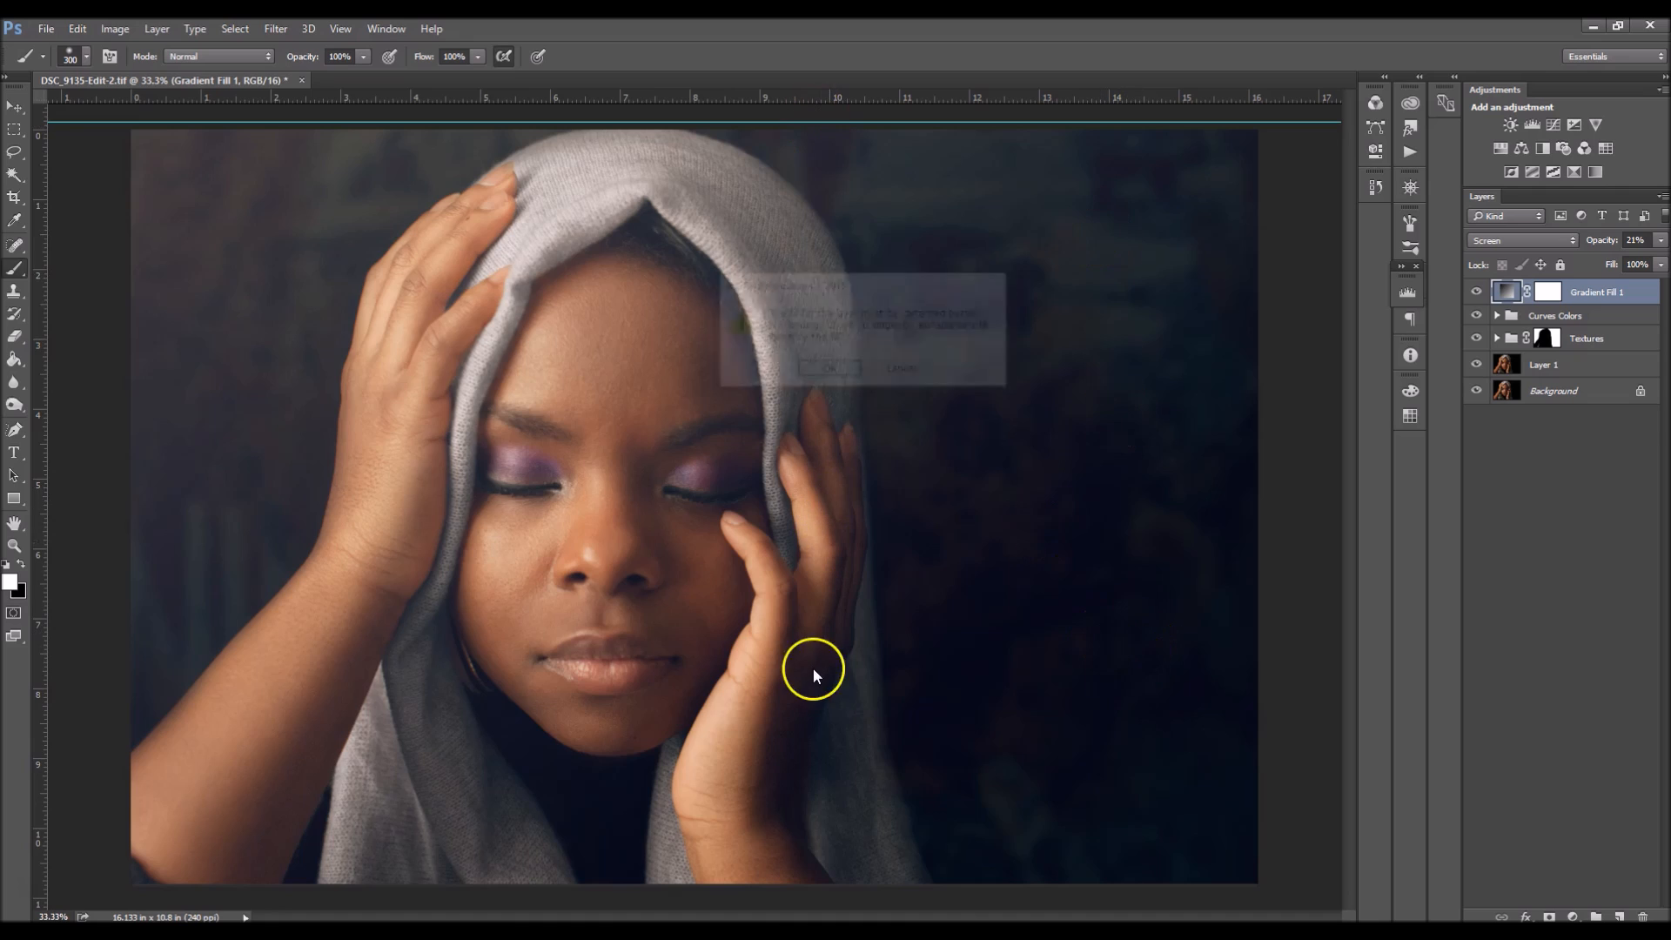
{"action": "left_click", "coordinate": [905, 371]}
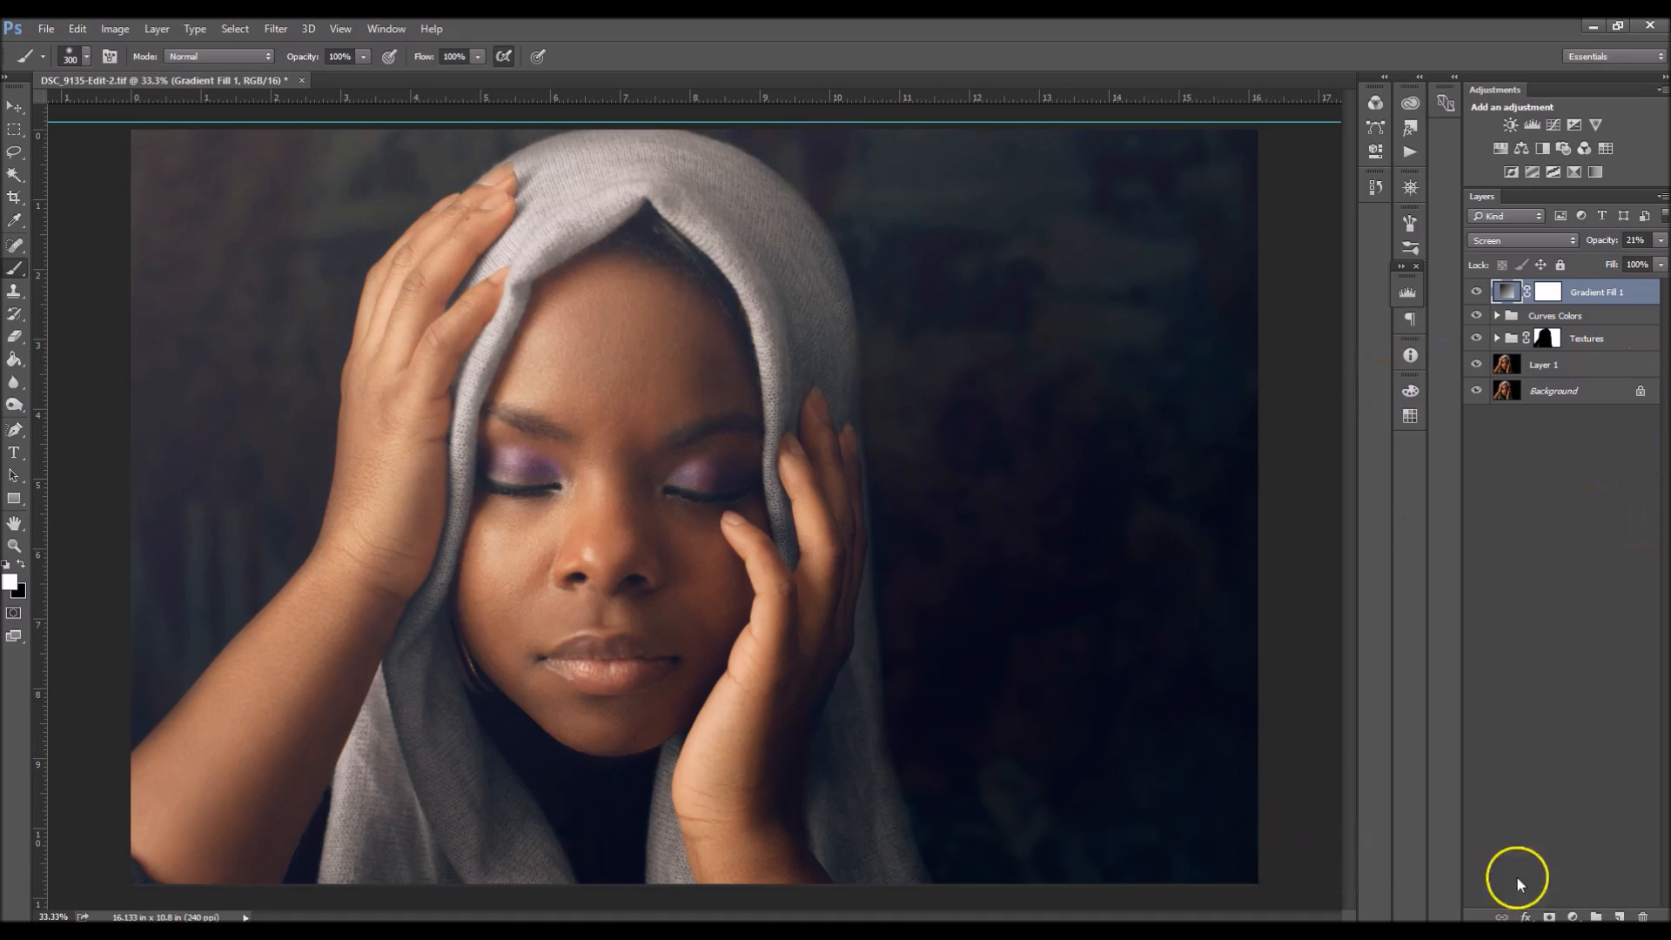
{"action": "left_click", "coordinate": [1573, 915]}
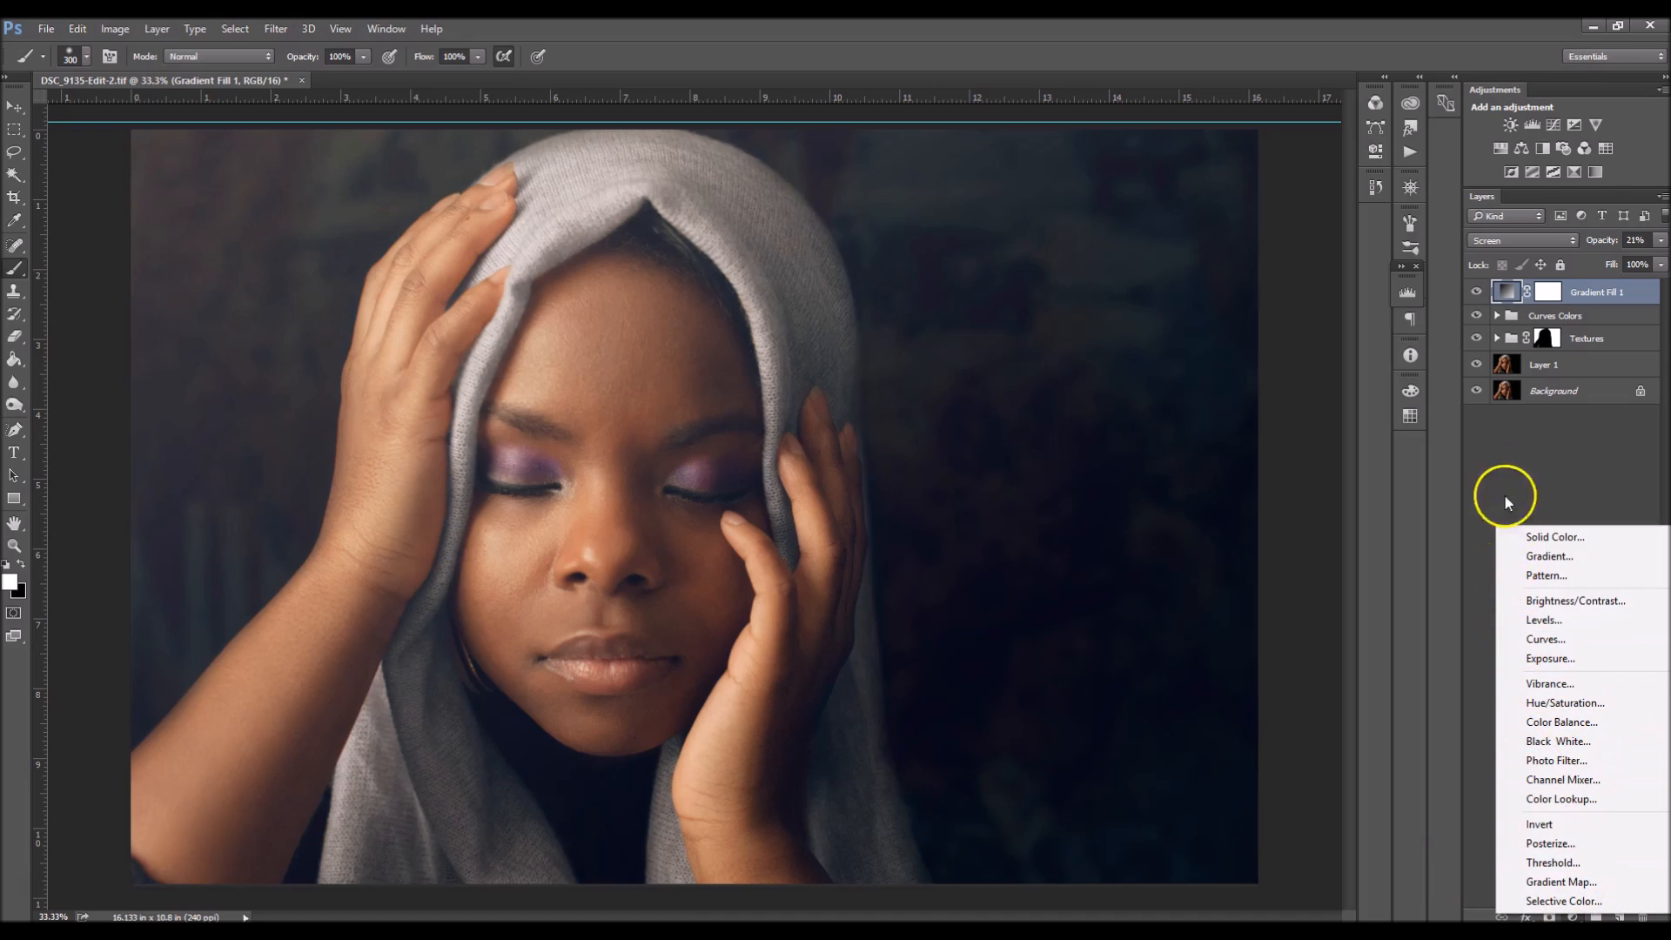
{"action": "left_click", "coordinate": [1533, 572]}
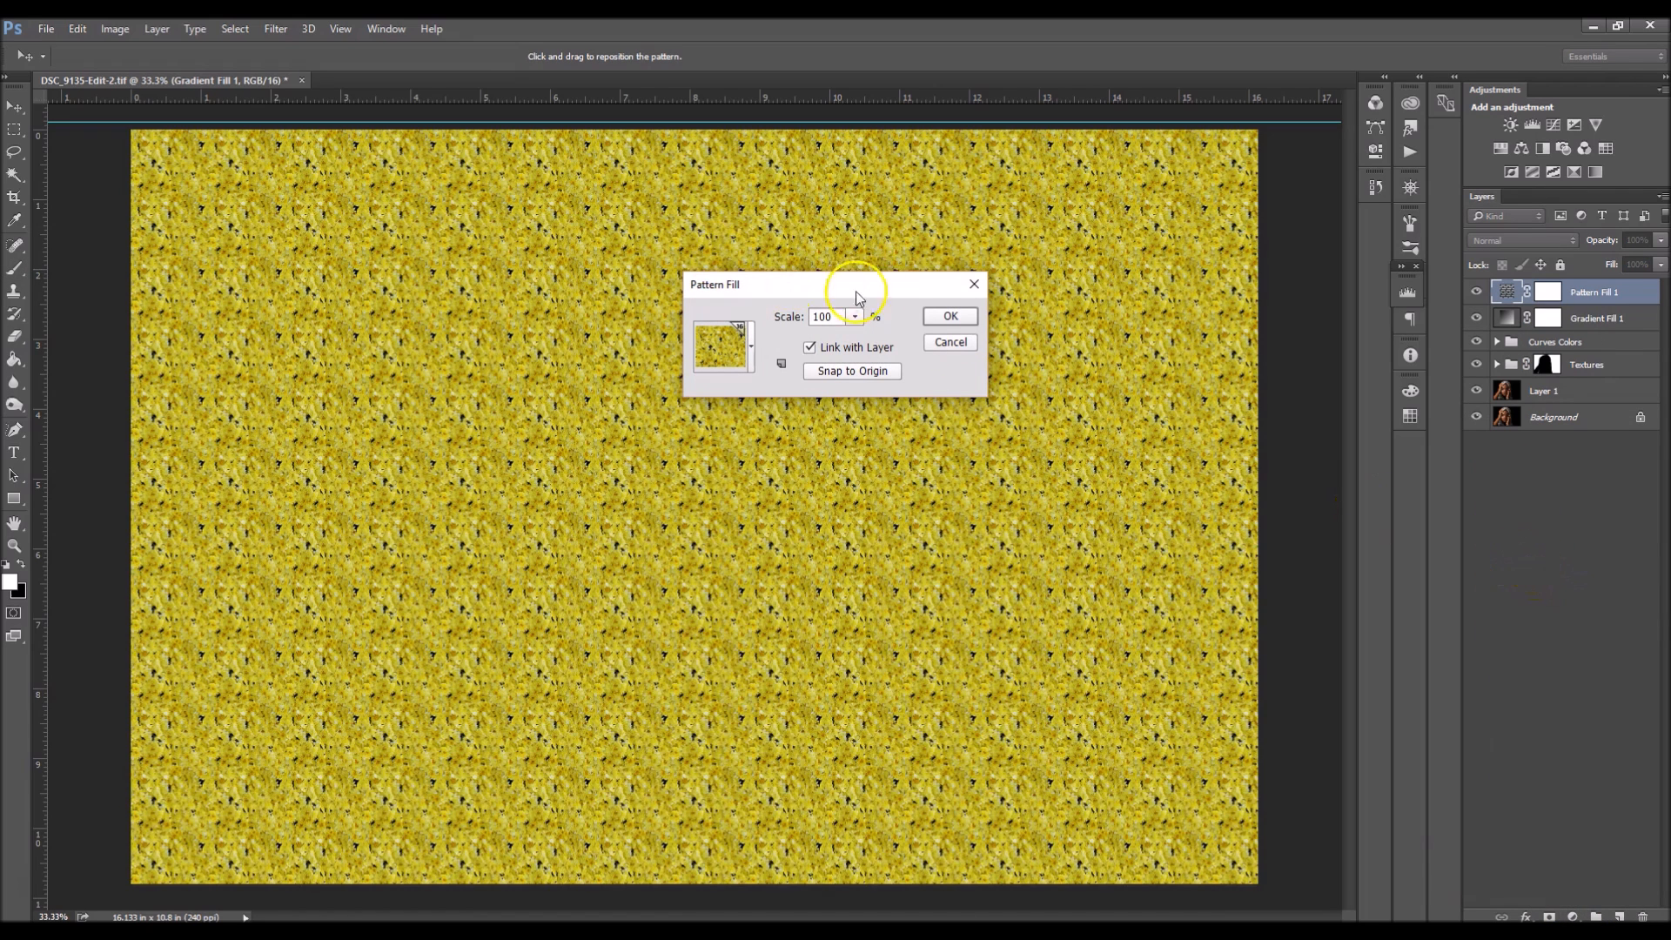
{"action": "left_click", "coordinate": [960, 347]}
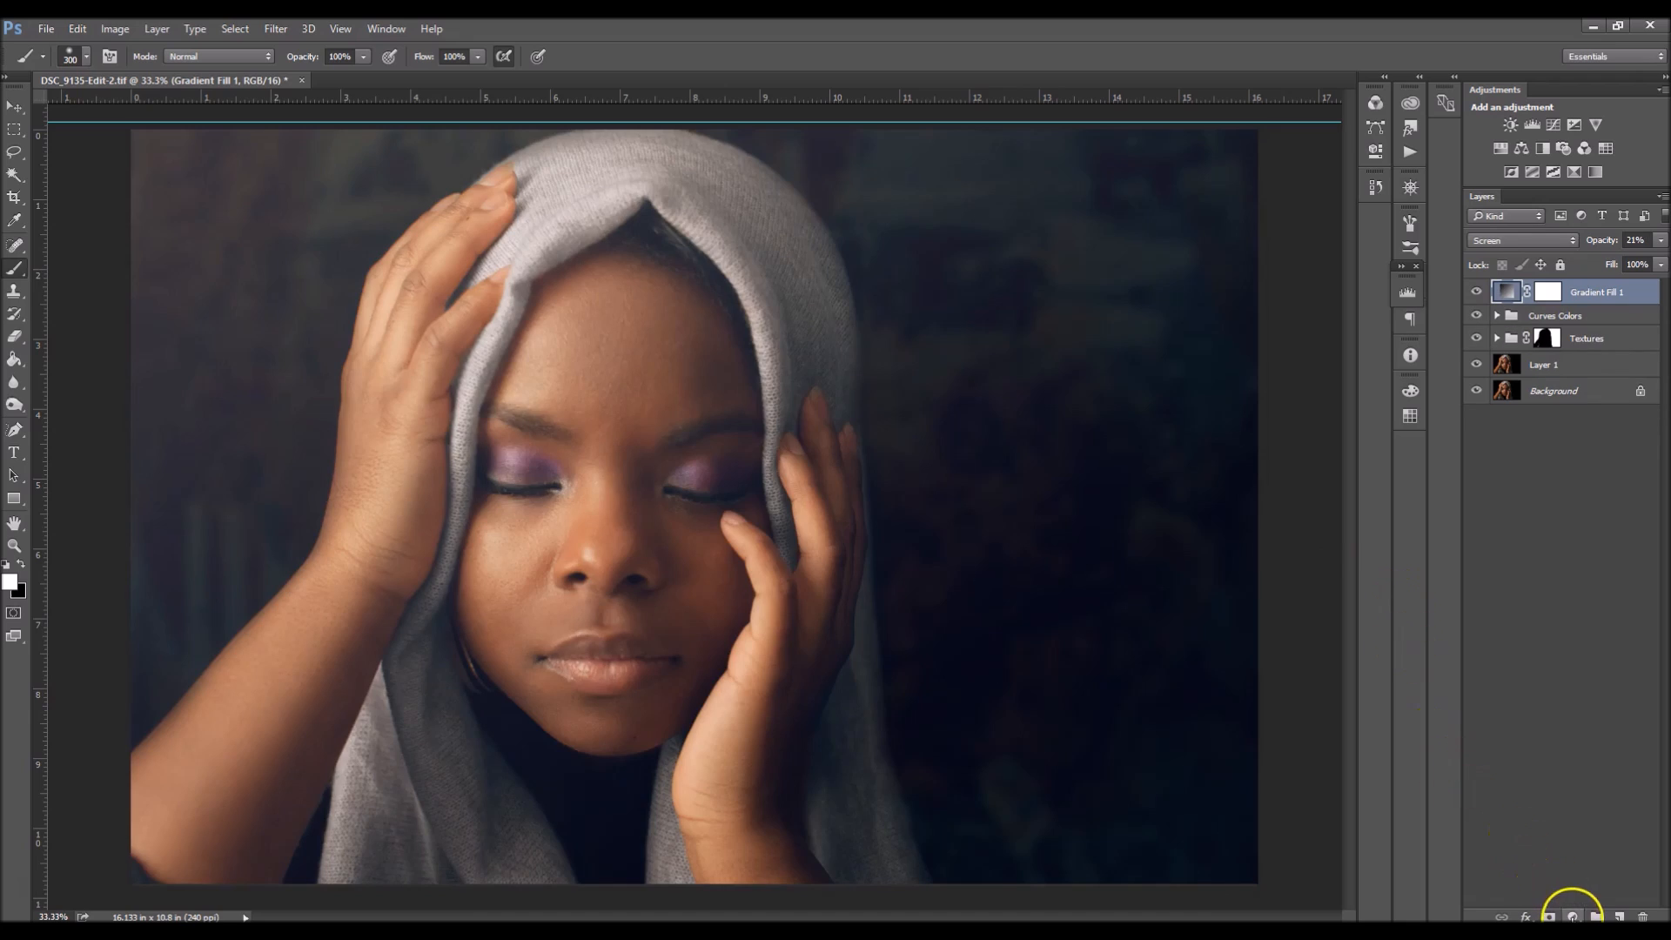
Add a second gradient fill layer and recolour its gradient's opaque stop to the dark tone 100f14 sampled from the background.
{"action": "left_click", "coordinate": [1574, 916]}
{"action": "left_click", "coordinate": [1545, 561]}
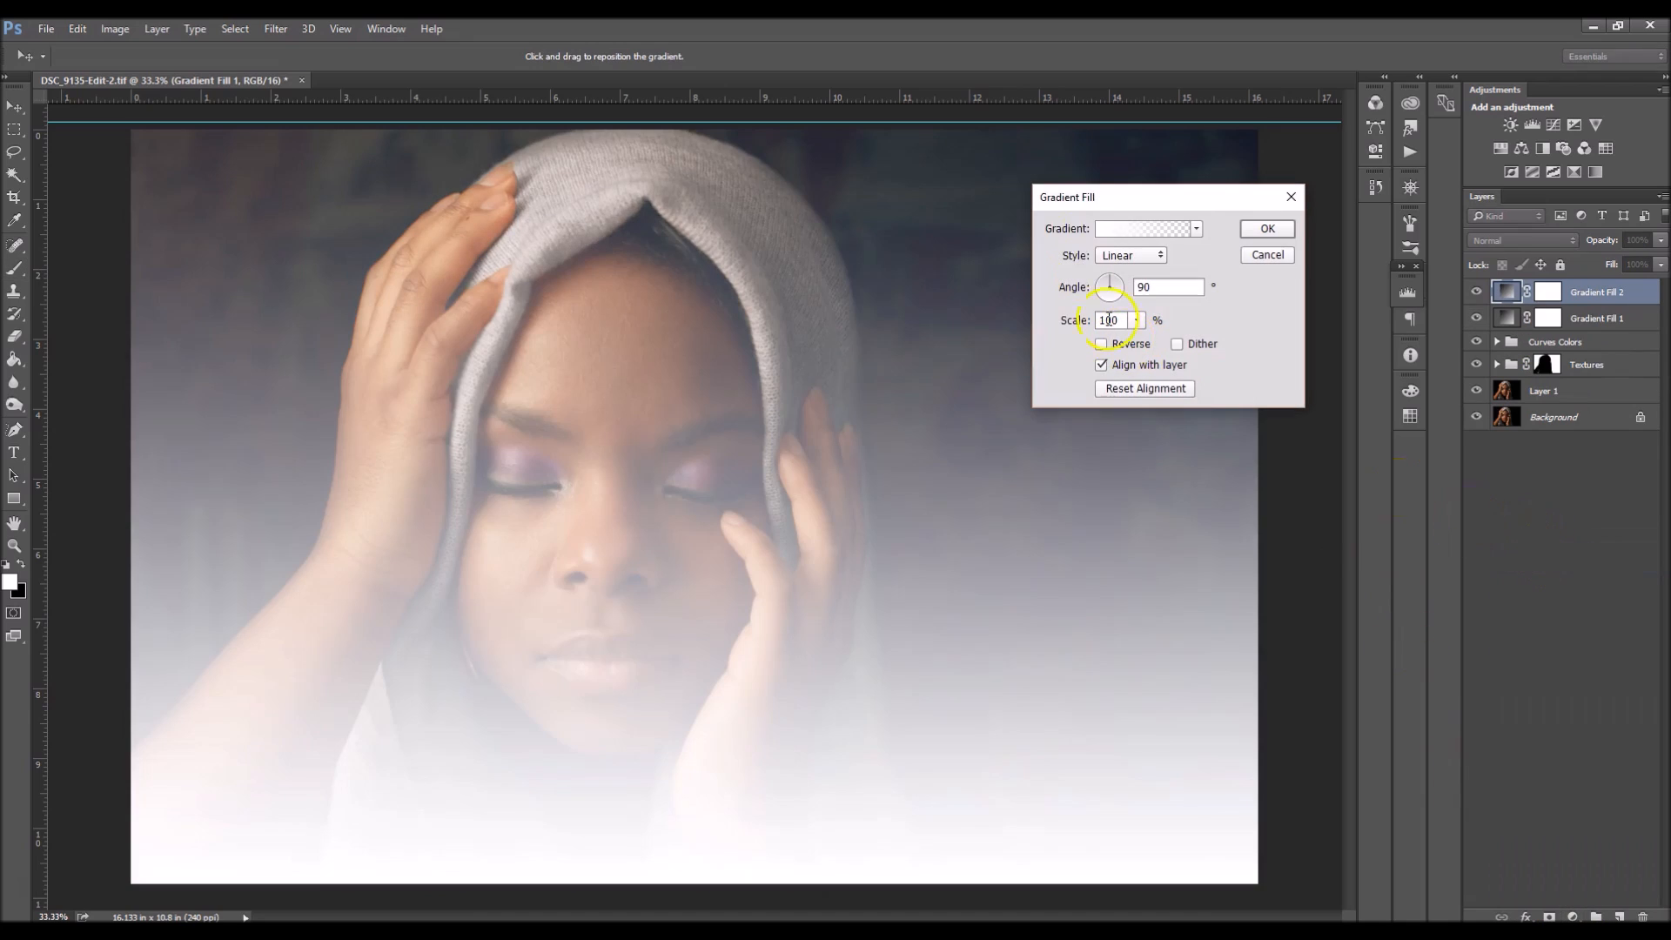
{"action": "left_click", "coordinate": [1100, 228]}
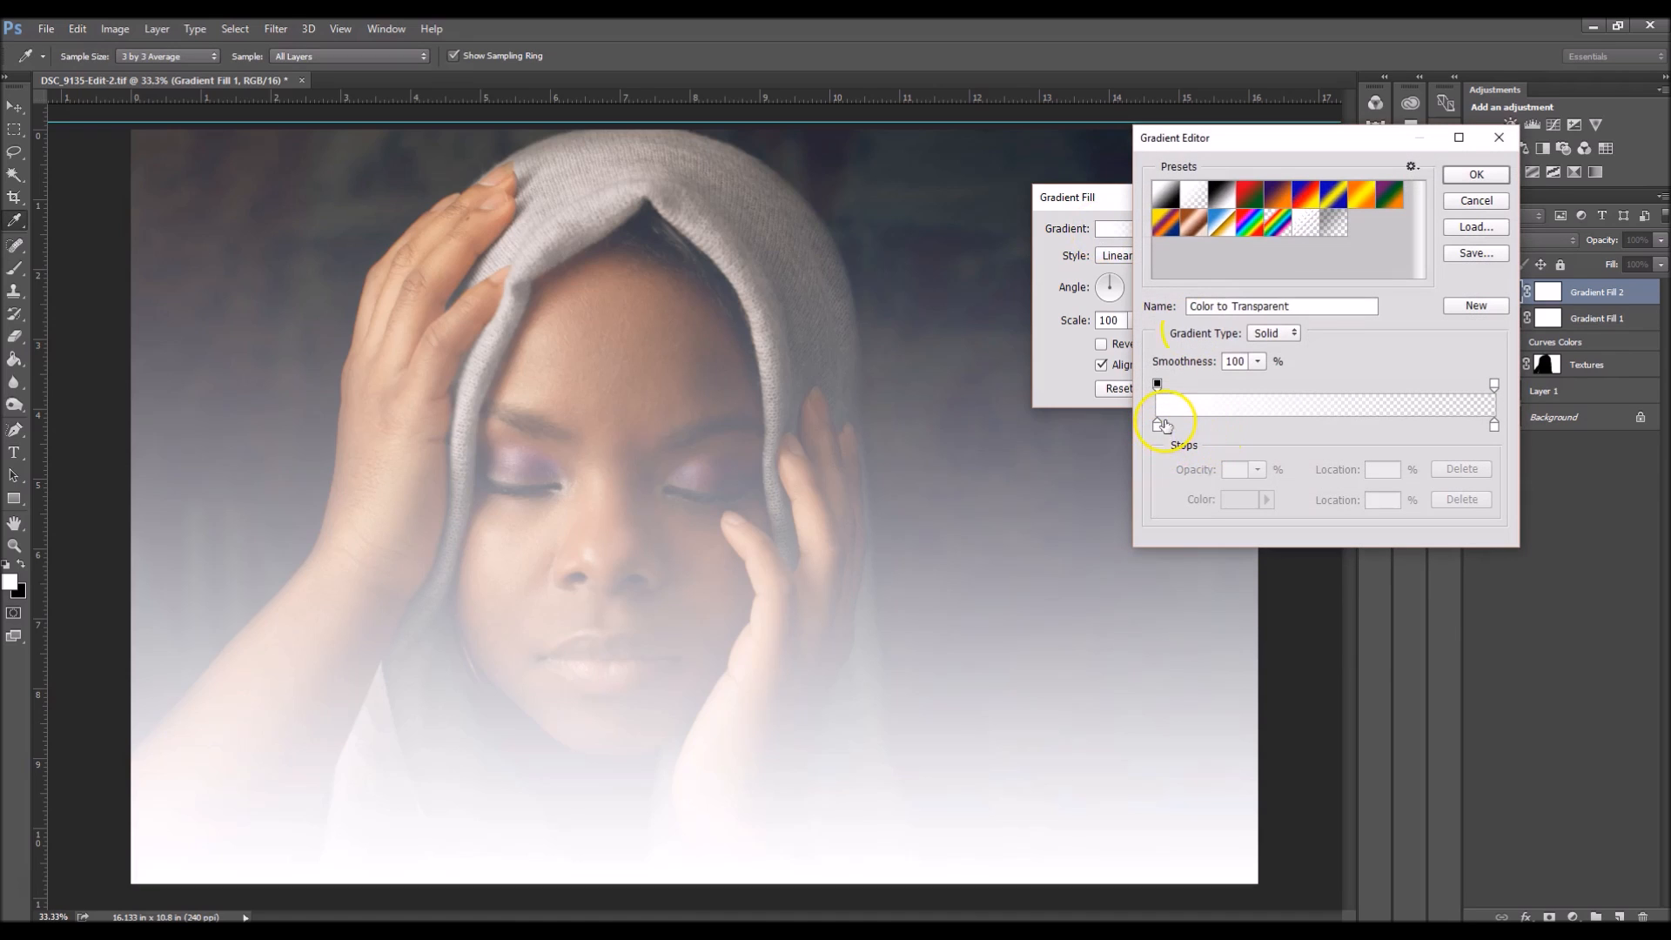
{"action": "left_click", "coordinate": [1157, 425]}
{"action": "double_click", "coordinate": [1159, 428]}
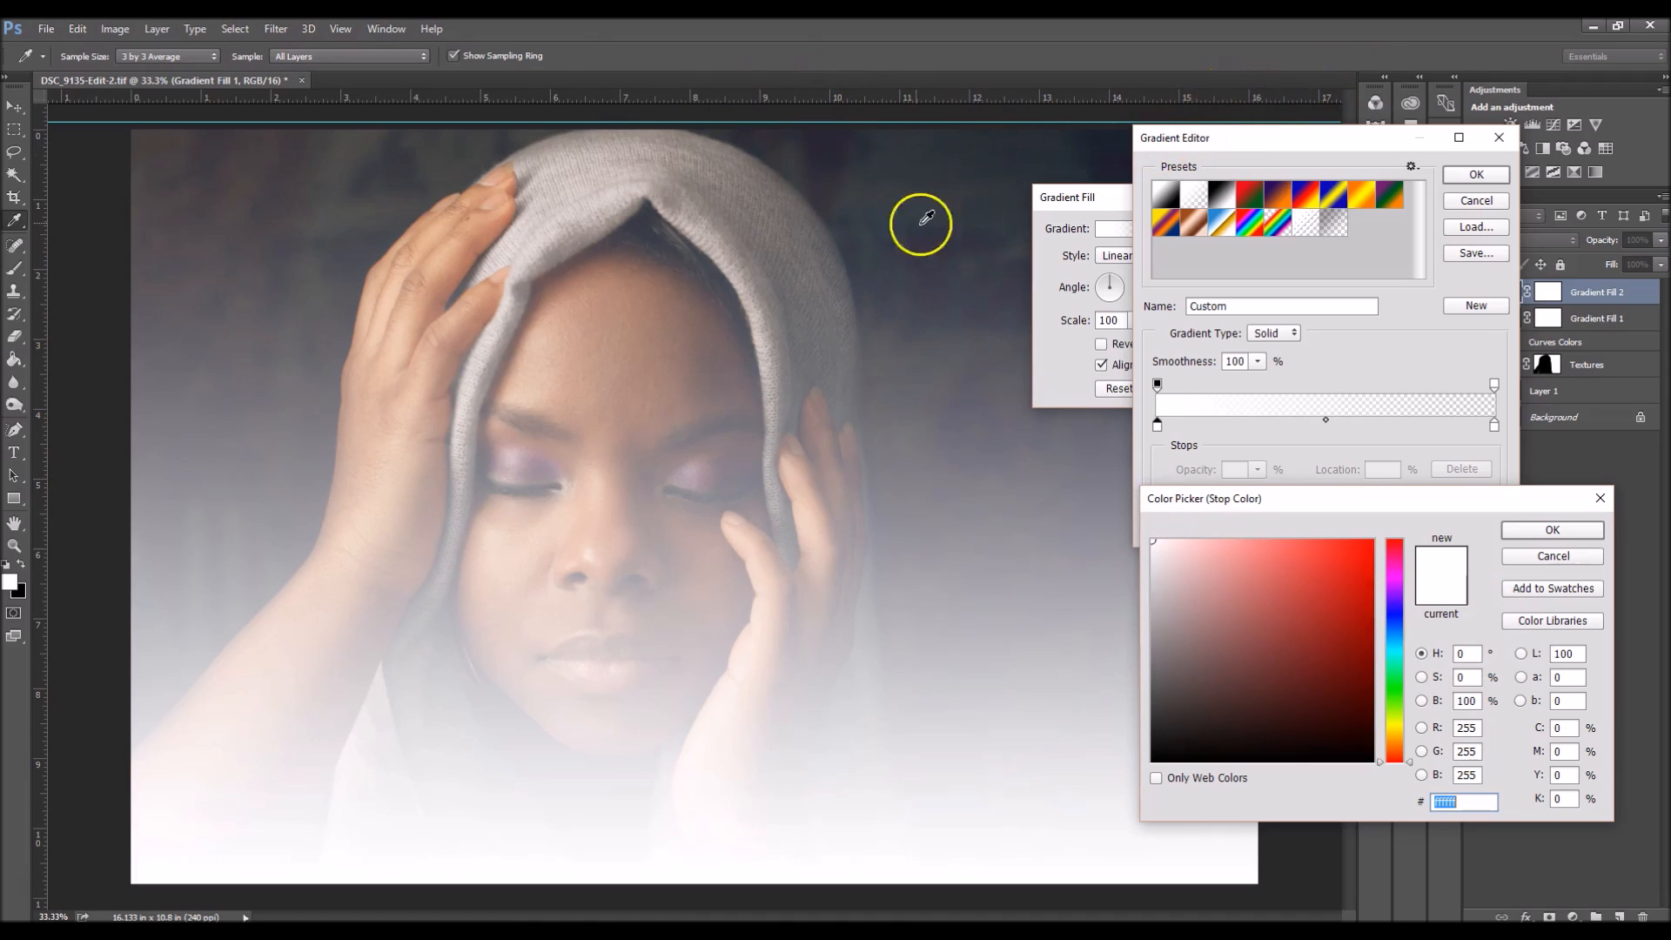
{"action": "left_click", "coordinate": [821, 132]}
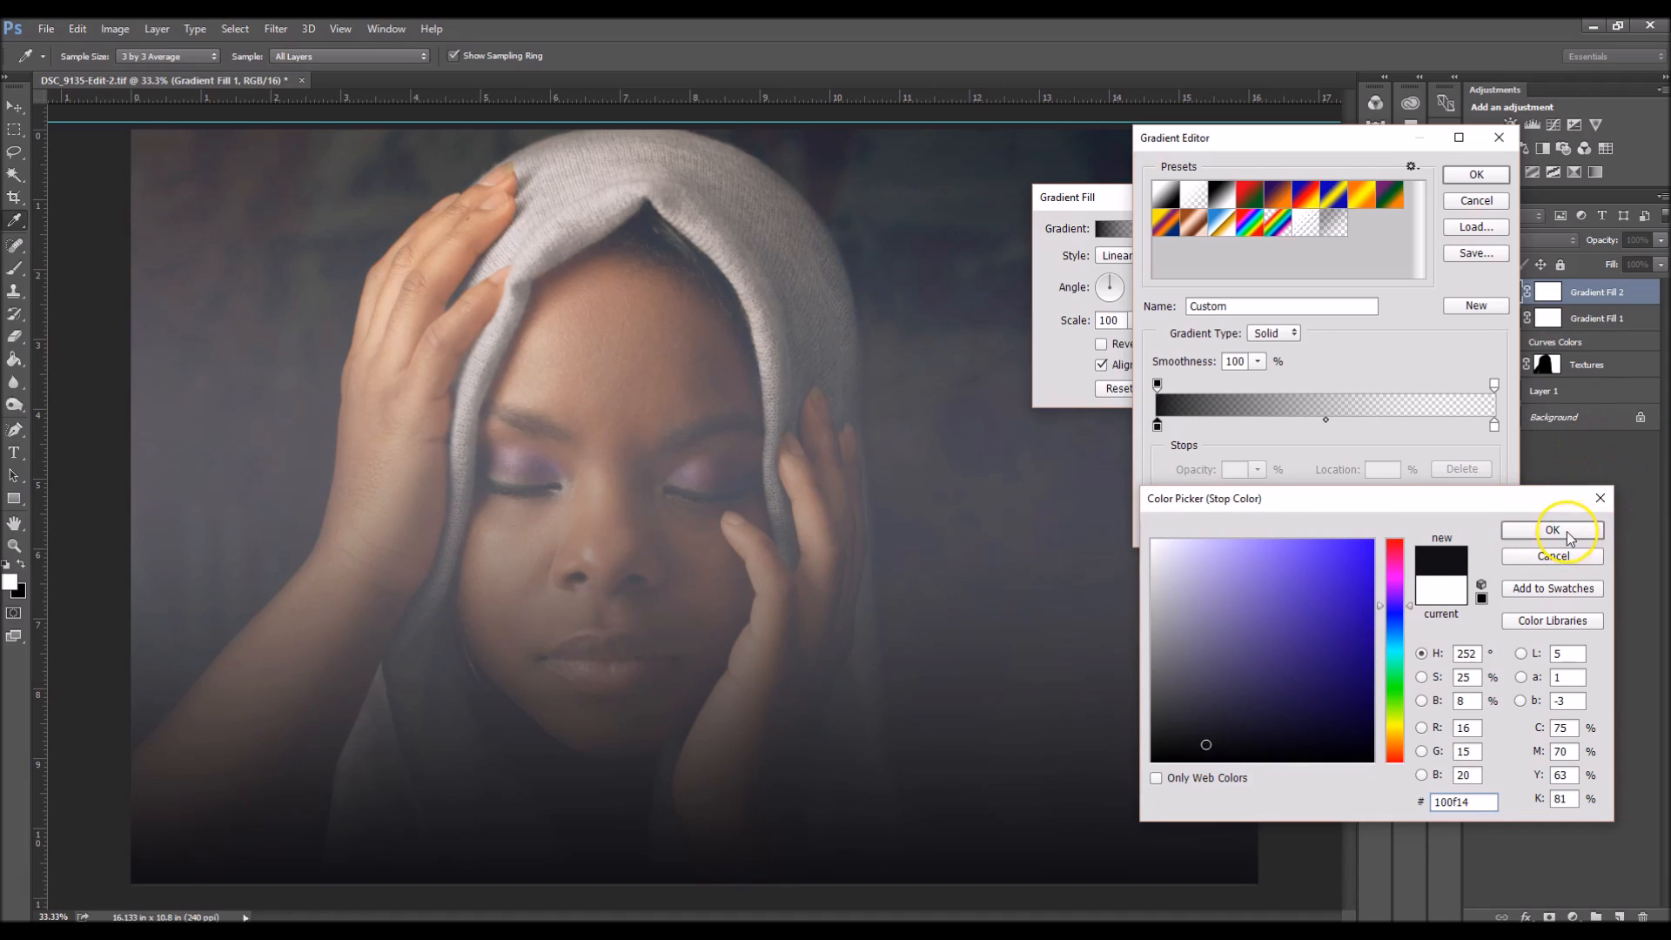
{"action": "left_click", "coordinate": [1566, 531]}
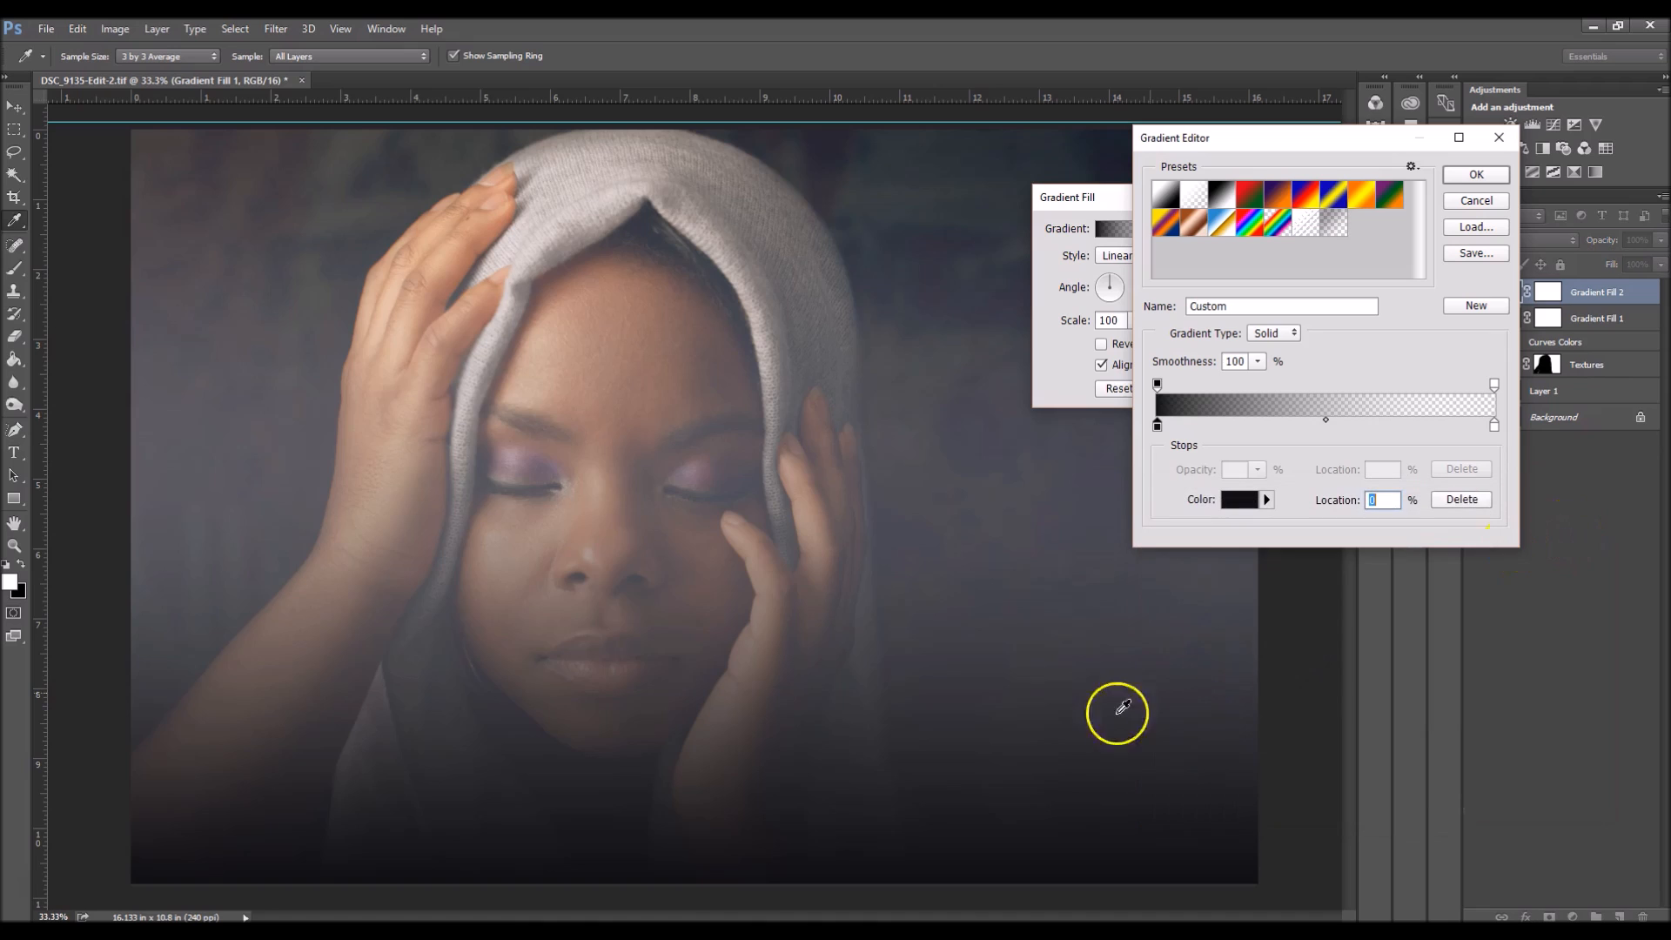
Recolour the gradient's transparent end stop to dark grey 383838 and accept the edited gradient.
{"action": "double_click", "coordinate": [1493, 426]}
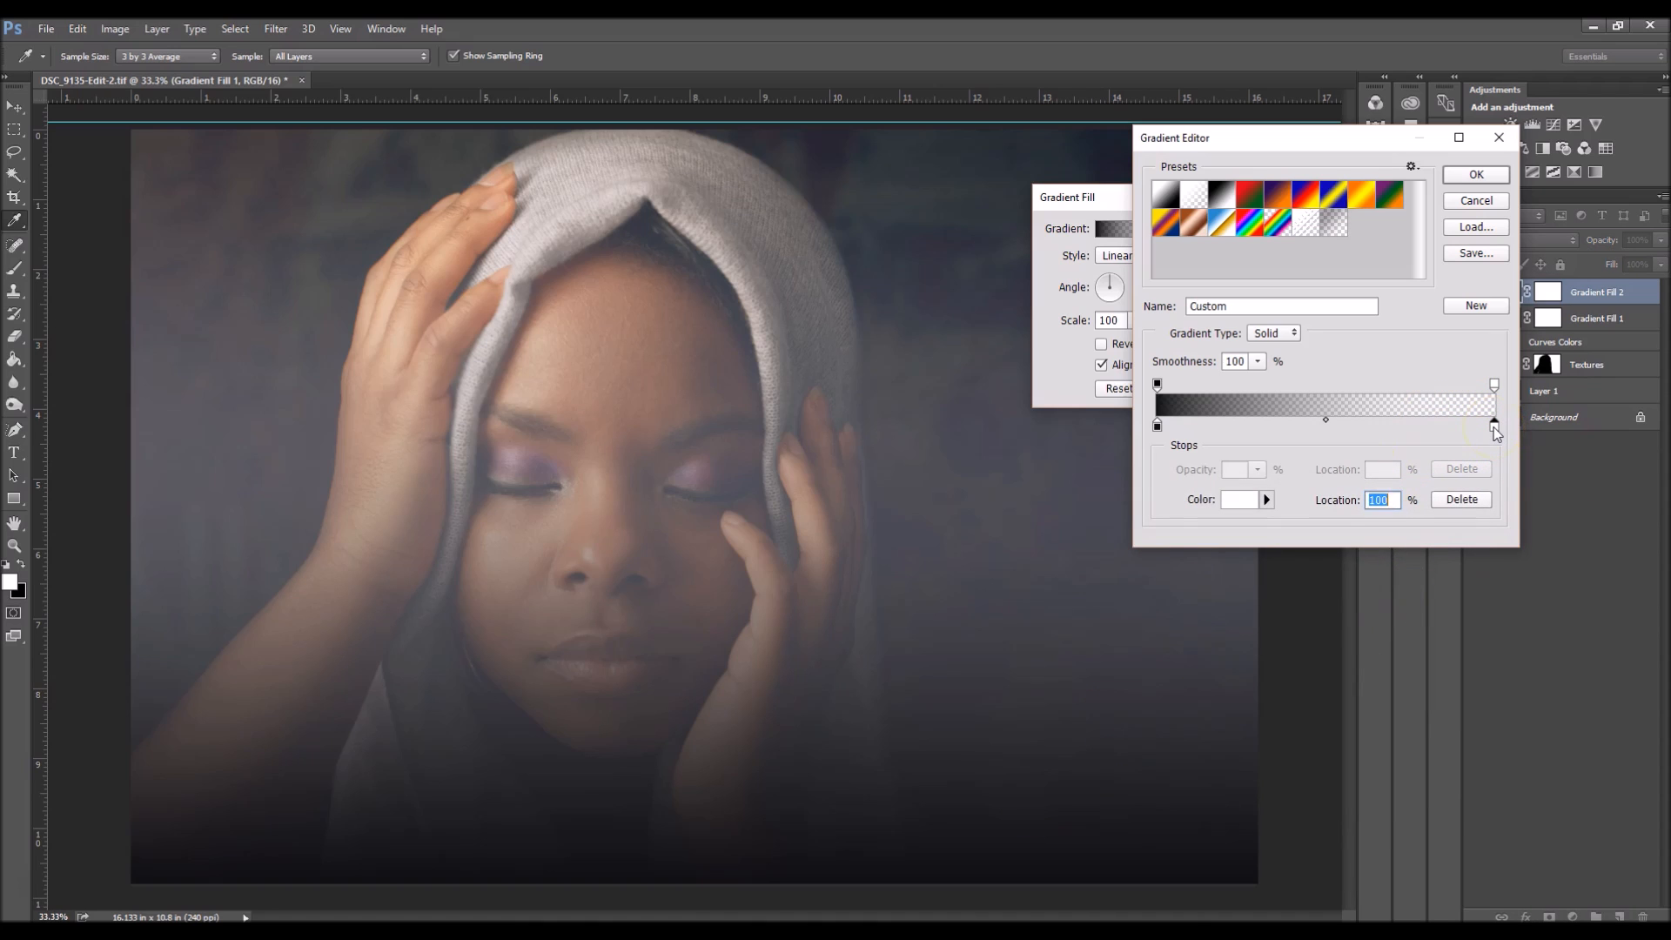
{"action": "left_click_drag", "start_coordinate": [1156, 542], "coordinate": [1154, 712]}
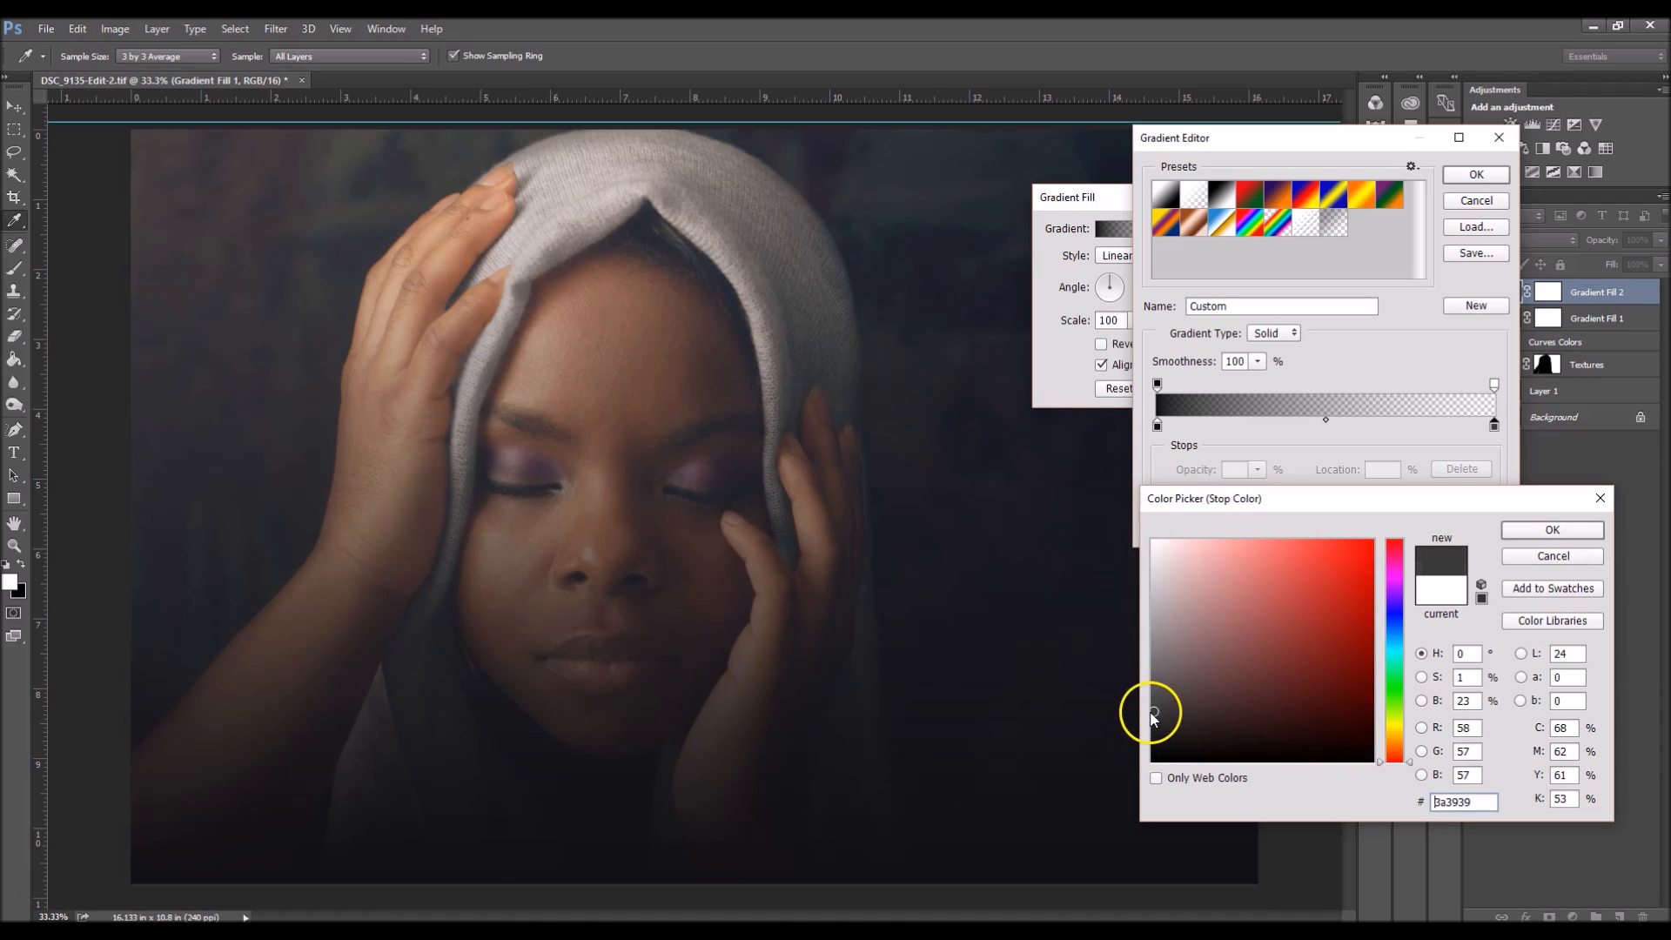
{"action": "left_click", "coordinate": [1152, 713]}
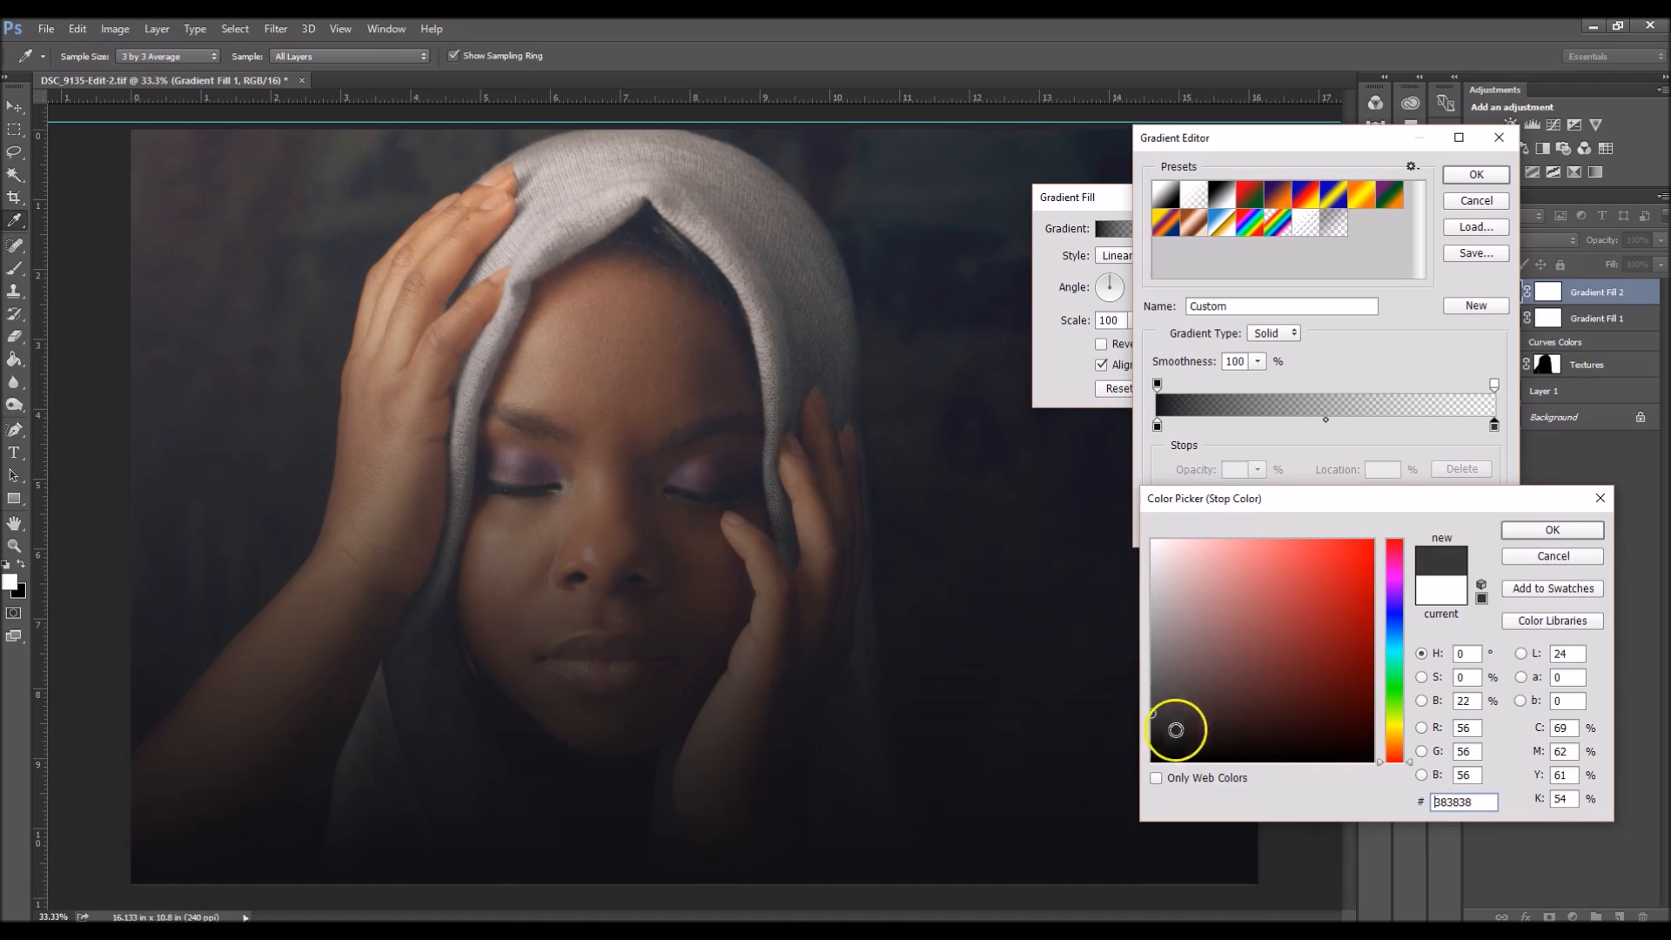
{"action": "left_click", "coordinate": [1551, 531]}
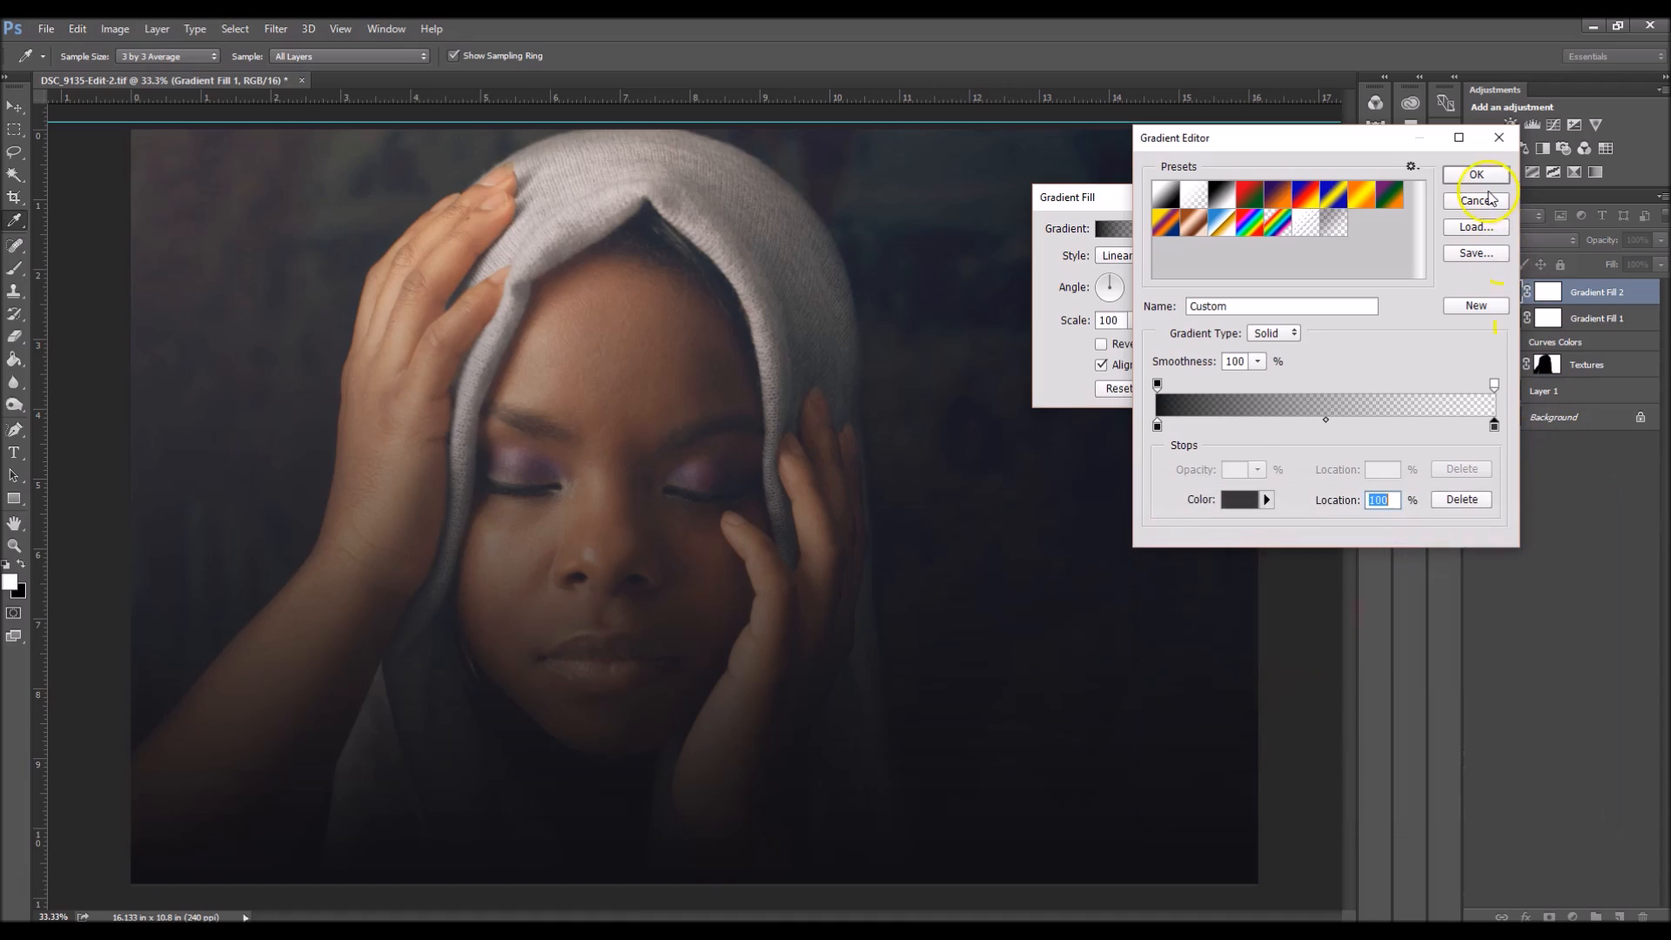
{"action": "left_click", "coordinate": [1476, 174]}
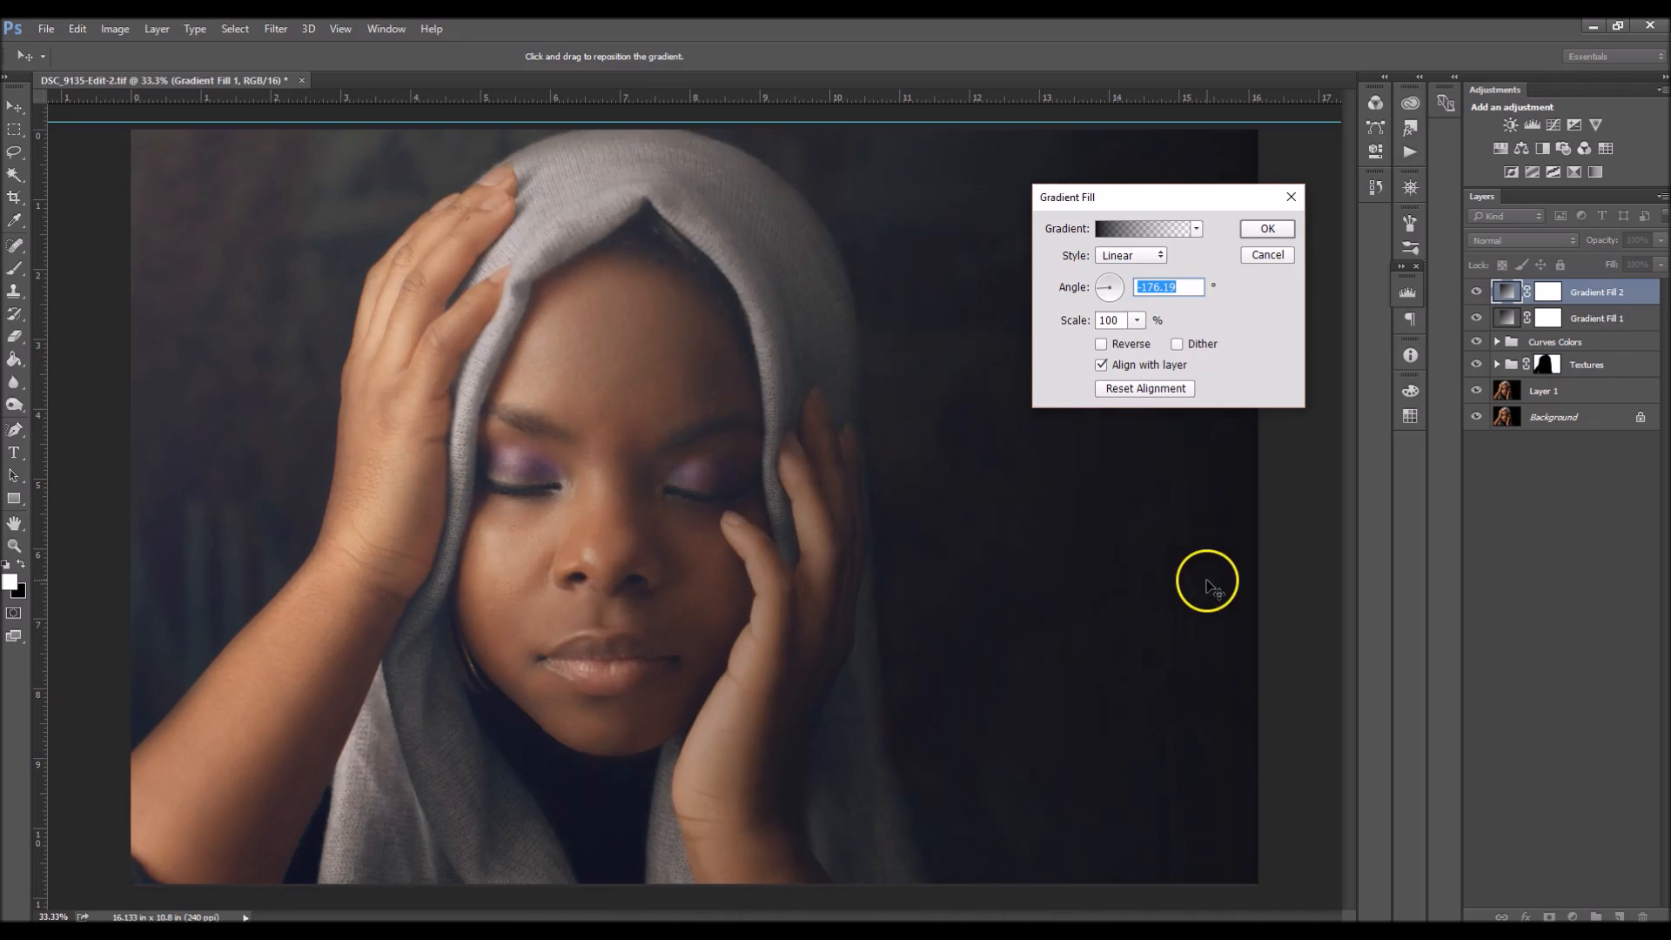
Set the dark gradient fill's angle to -176.19°, position the gradient over the image and apply the fill.
{"action": "left_click", "coordinate": [1103, 299]}
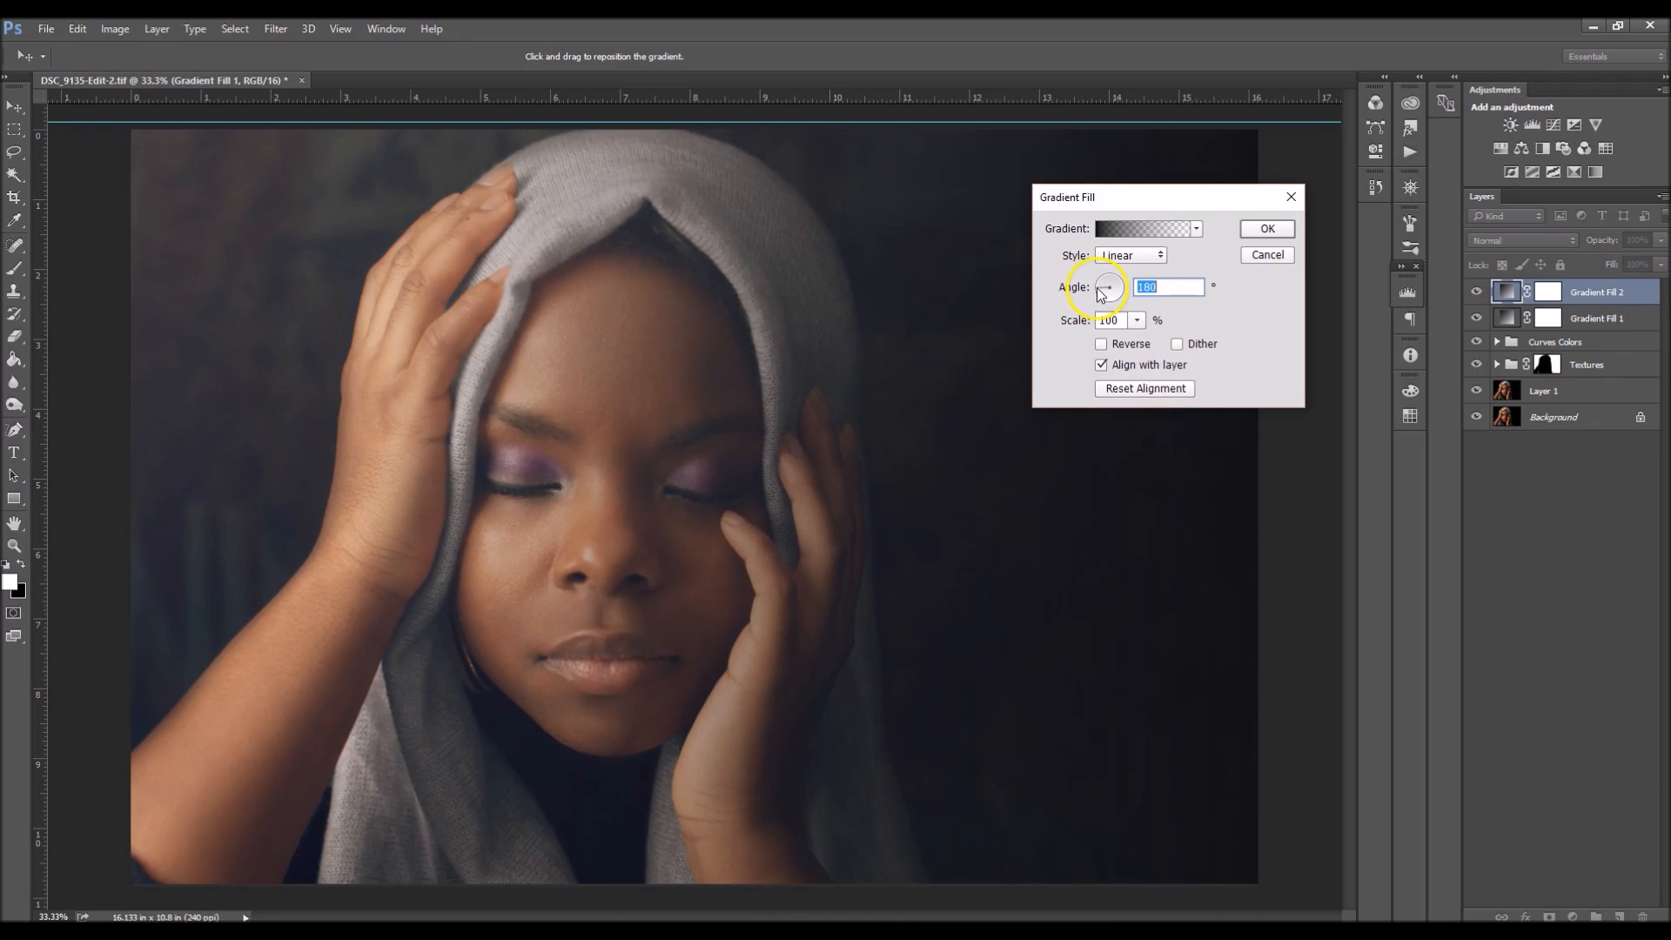
{"action": "left_click_drag", "start_coordinate": [1157, 197], "coordinate": [1370, 264]}
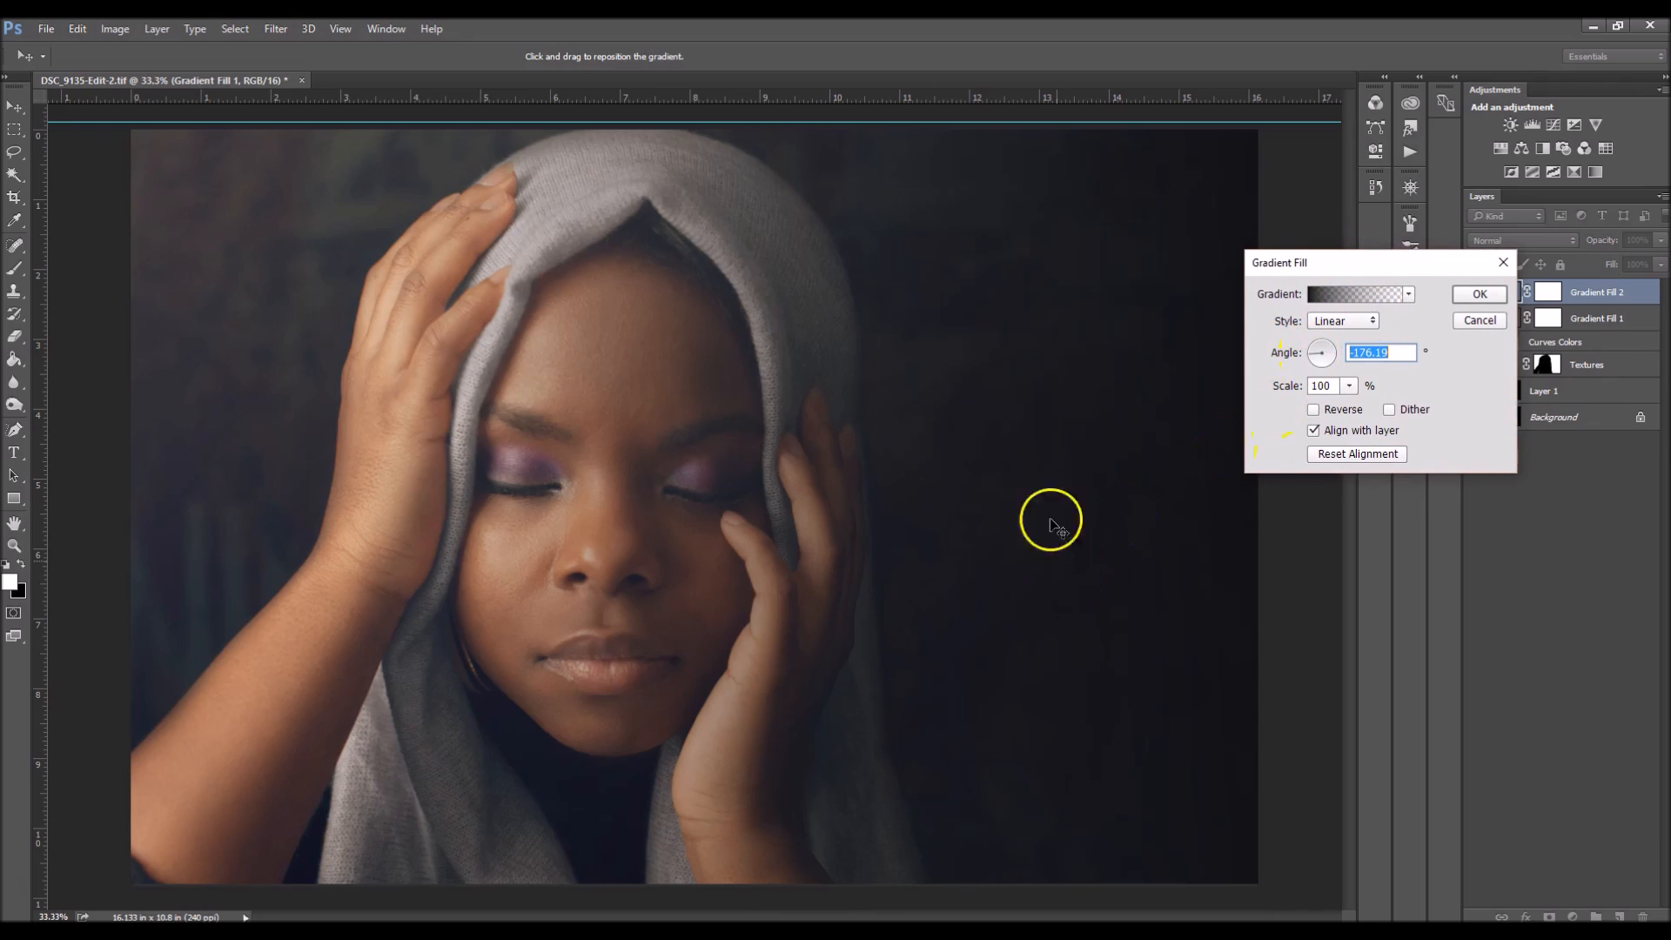
{"action": "left_click_drag", "start_coordinate": [1205, 474], "coordinate": [1189, 506]}
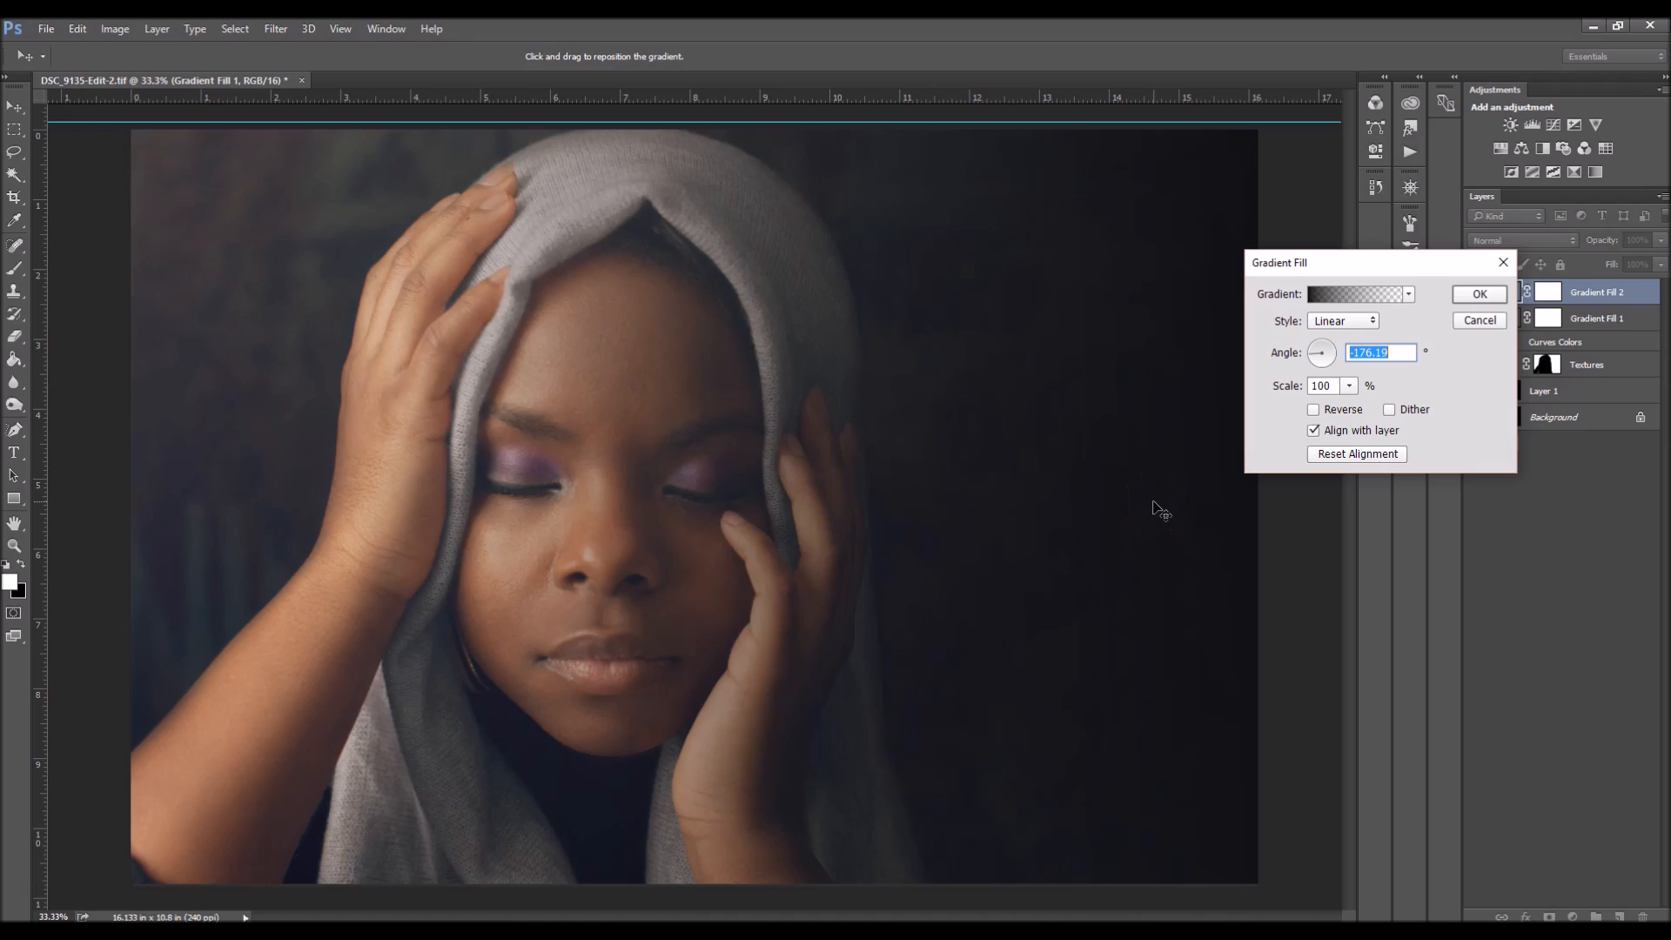
{"action": "left_click_drag", "start_coordinate": [1156, 508], "coordinate": [635, 888]}
{"action": "left_click", "coordinate": [1479, 295]}
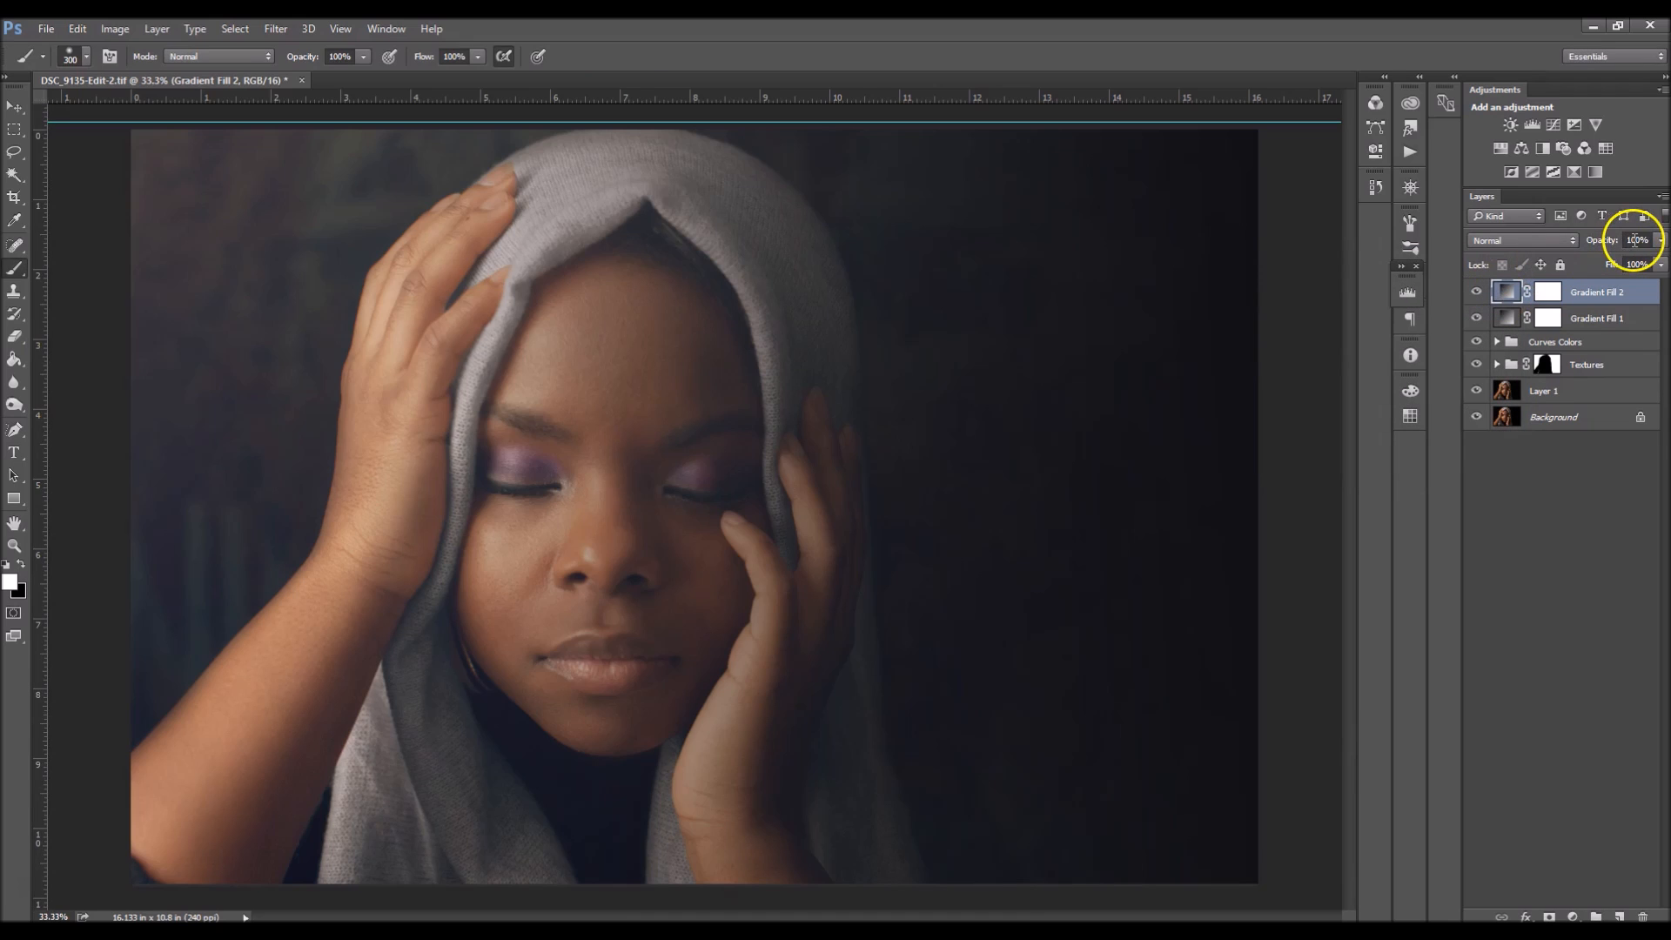
Compare the image without the dark gradient, and paint its mask over the subject in black at 25% opacity with a 700 px brush.
{"action": "left_click", "coordinate": [1475, 293]}
{"action": "left_click", "coordinate": [1476, 293]}
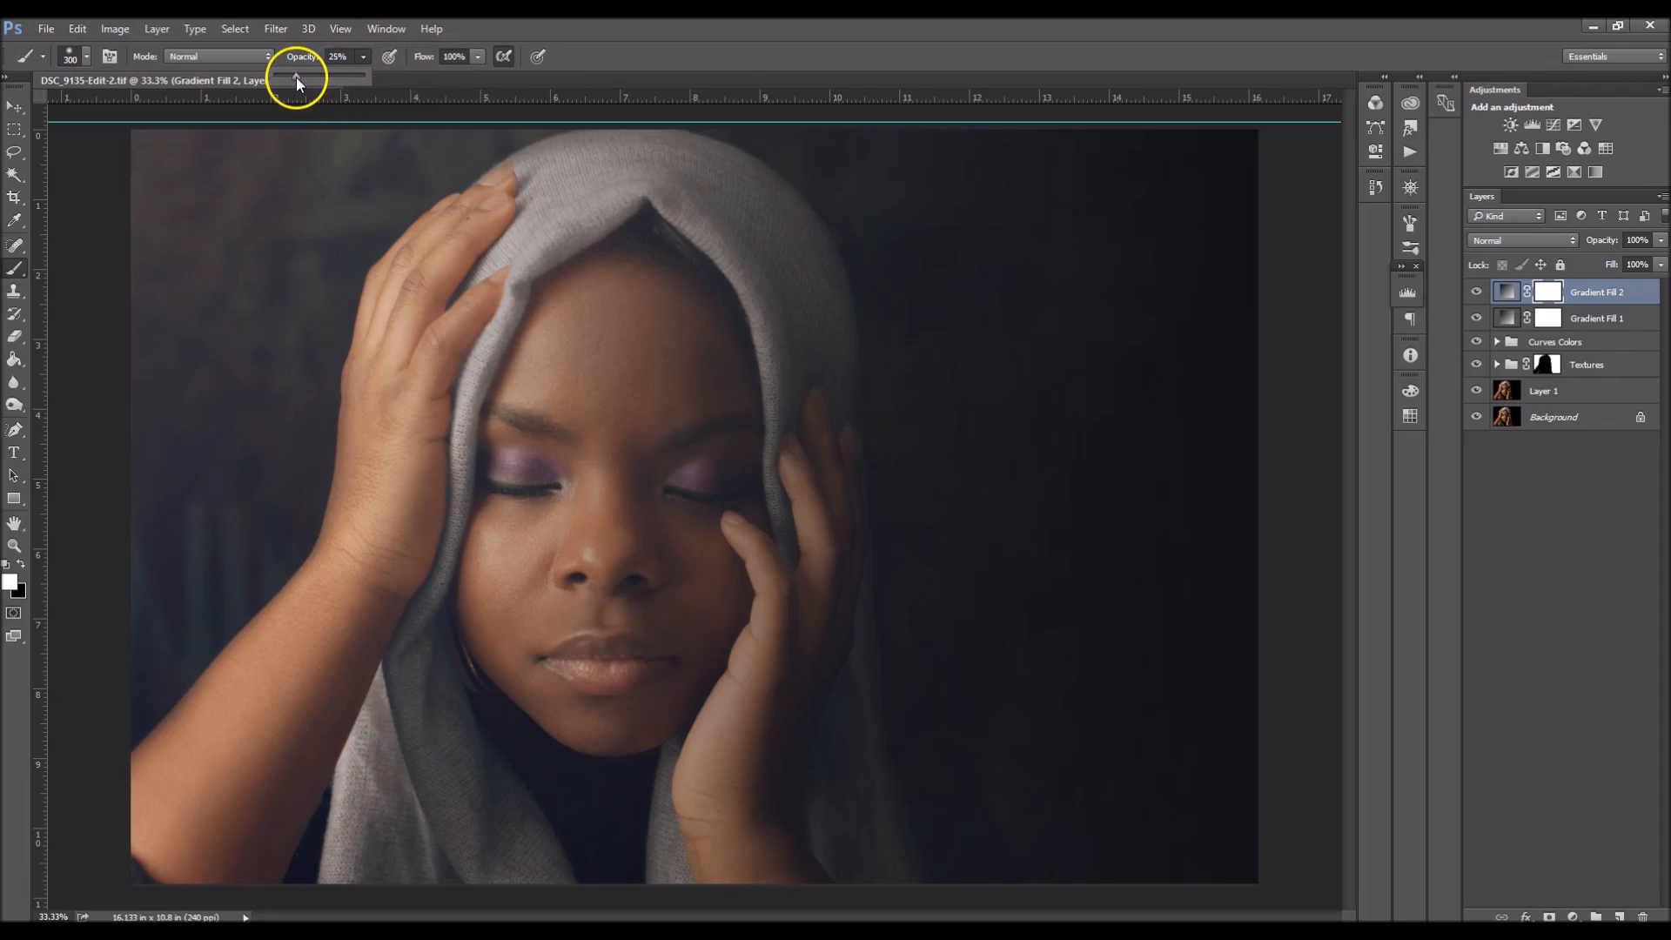
{"action": "left_click", "coordinate": [1547, 296]}
{"action": "key", "text": "bracketright"}
{"action": "key", "text": "bracketright"}
{"action": "key", "text": "bracketright"}
{"action": "key", "text": "bracketright"}
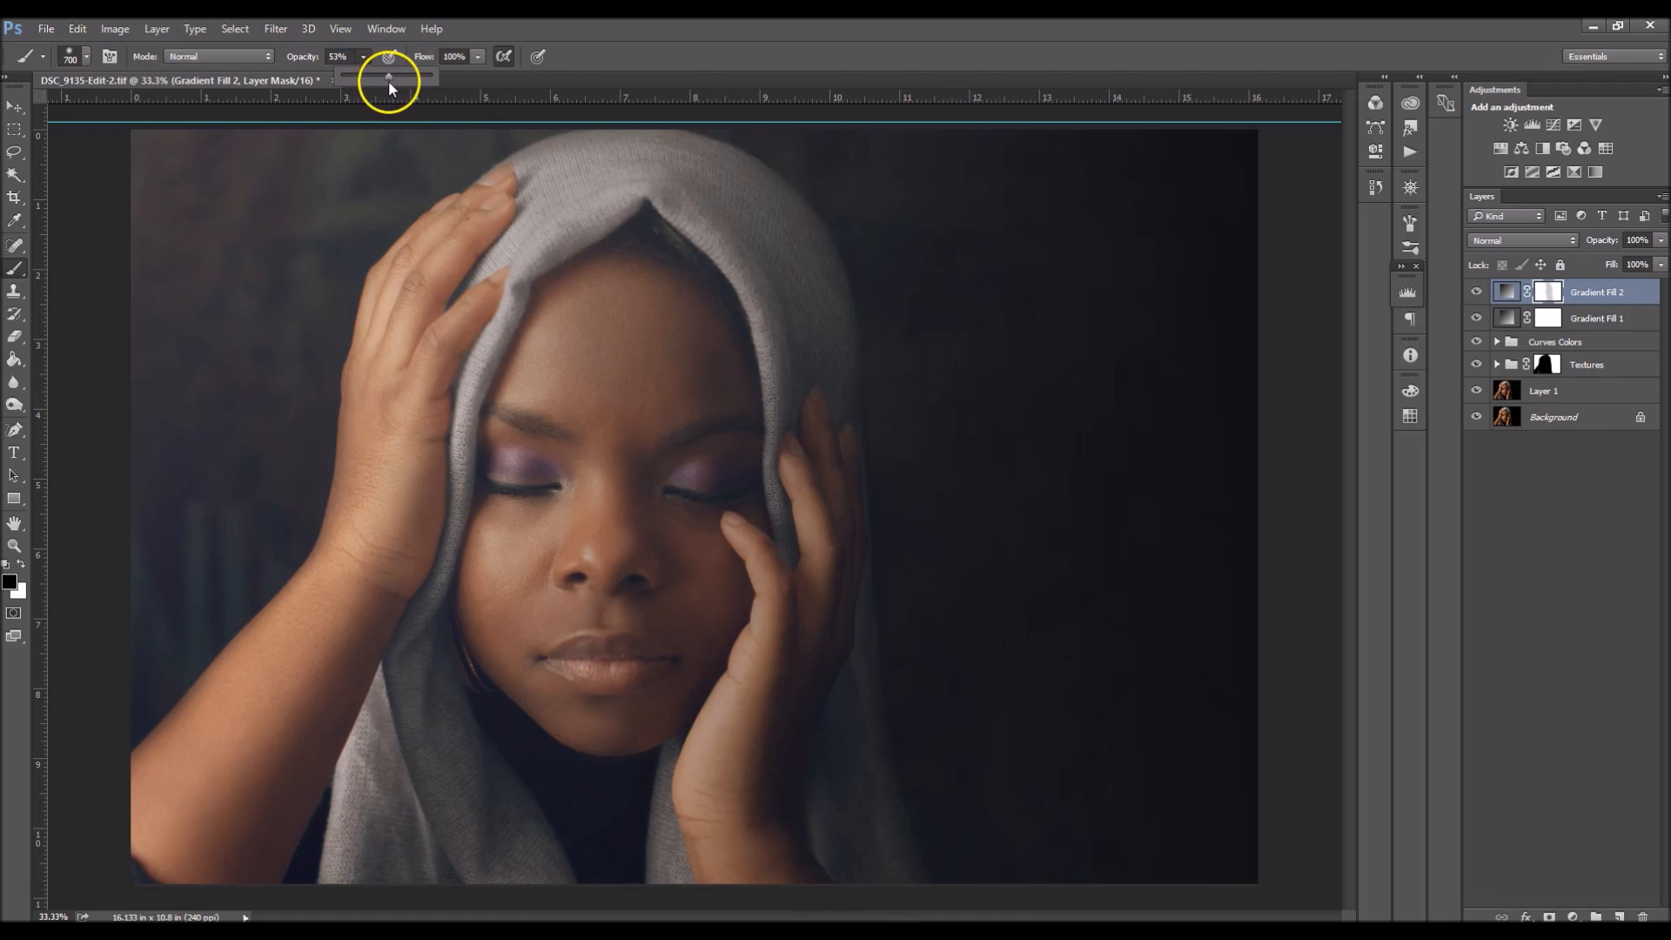
Mask the dark gradient off the face, hands and headscarf, raising the brush opacity to 53% and 100% and its size to 1000 px.
{"action": "left_click", "coordinate": [401, 115]}
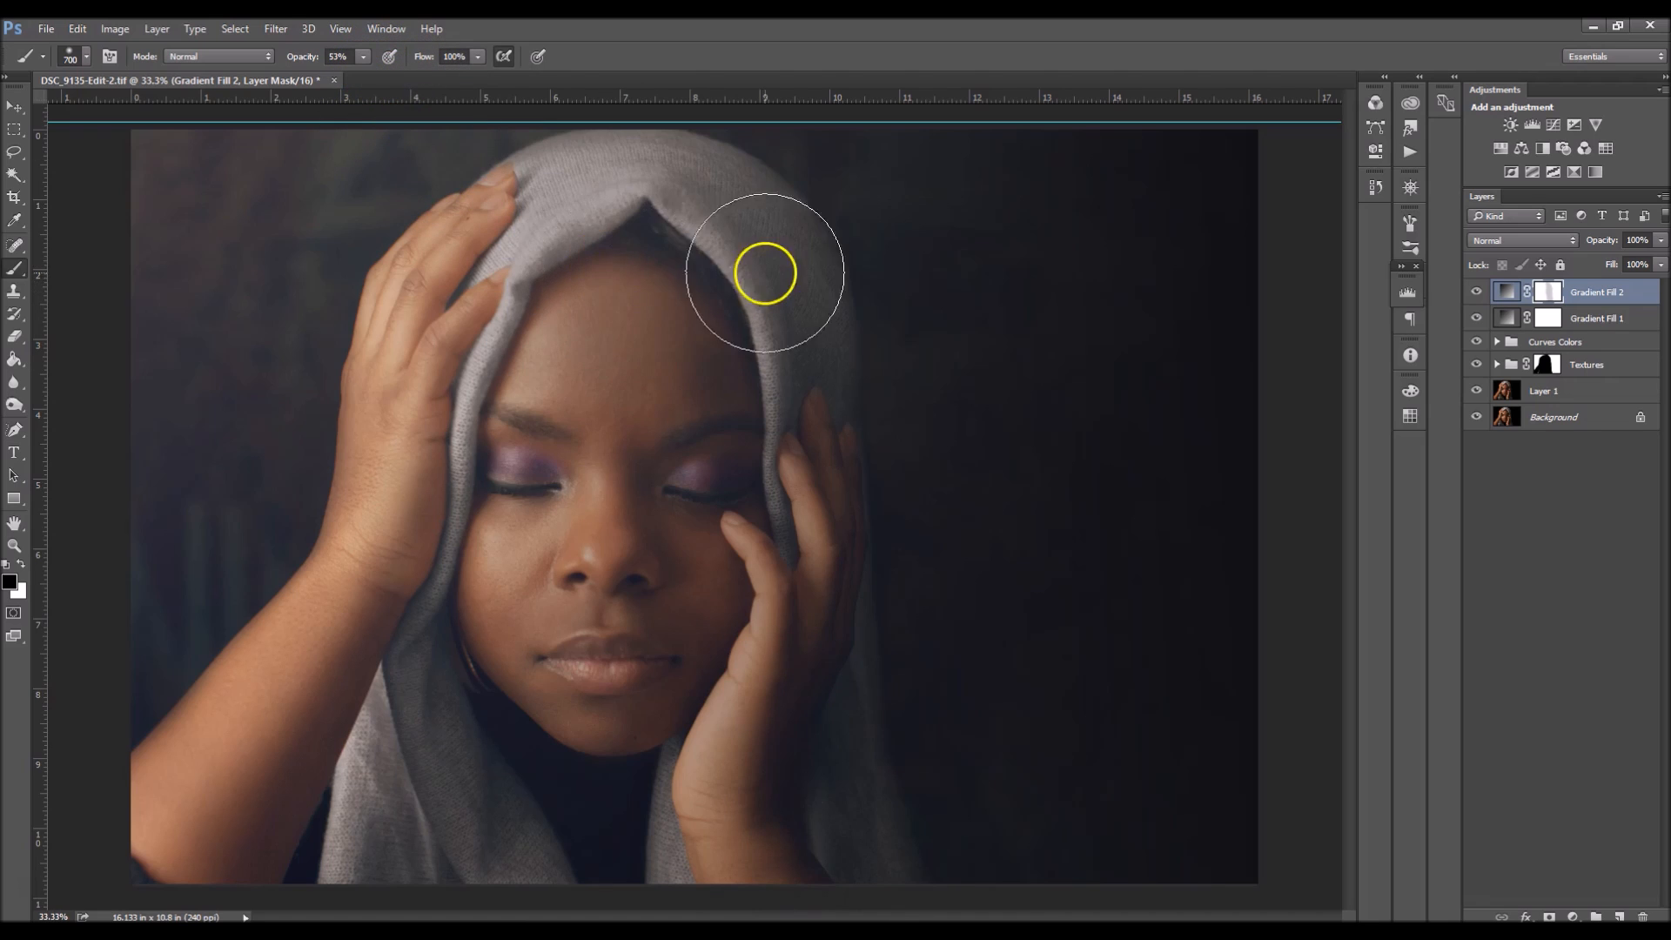
{"action": "key", "text": "0"}
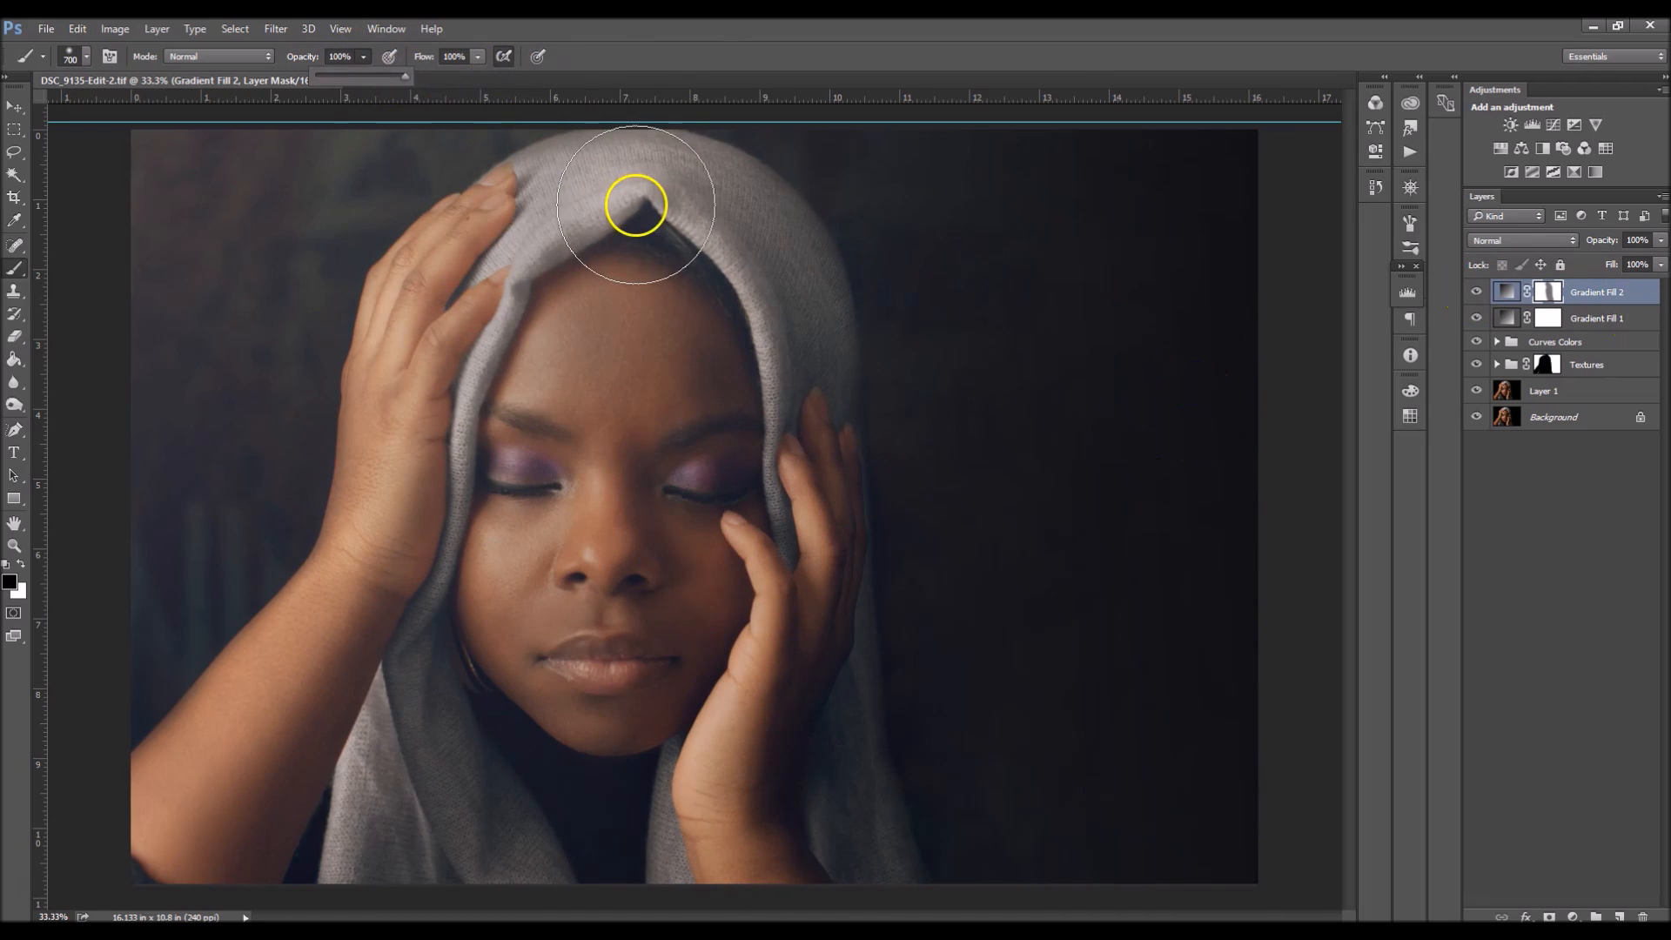
{"action": "key", "text": "bracketright"}
{"action": "key", "text": "bracketright"}
{"action": "key", "text": "bracketright"}
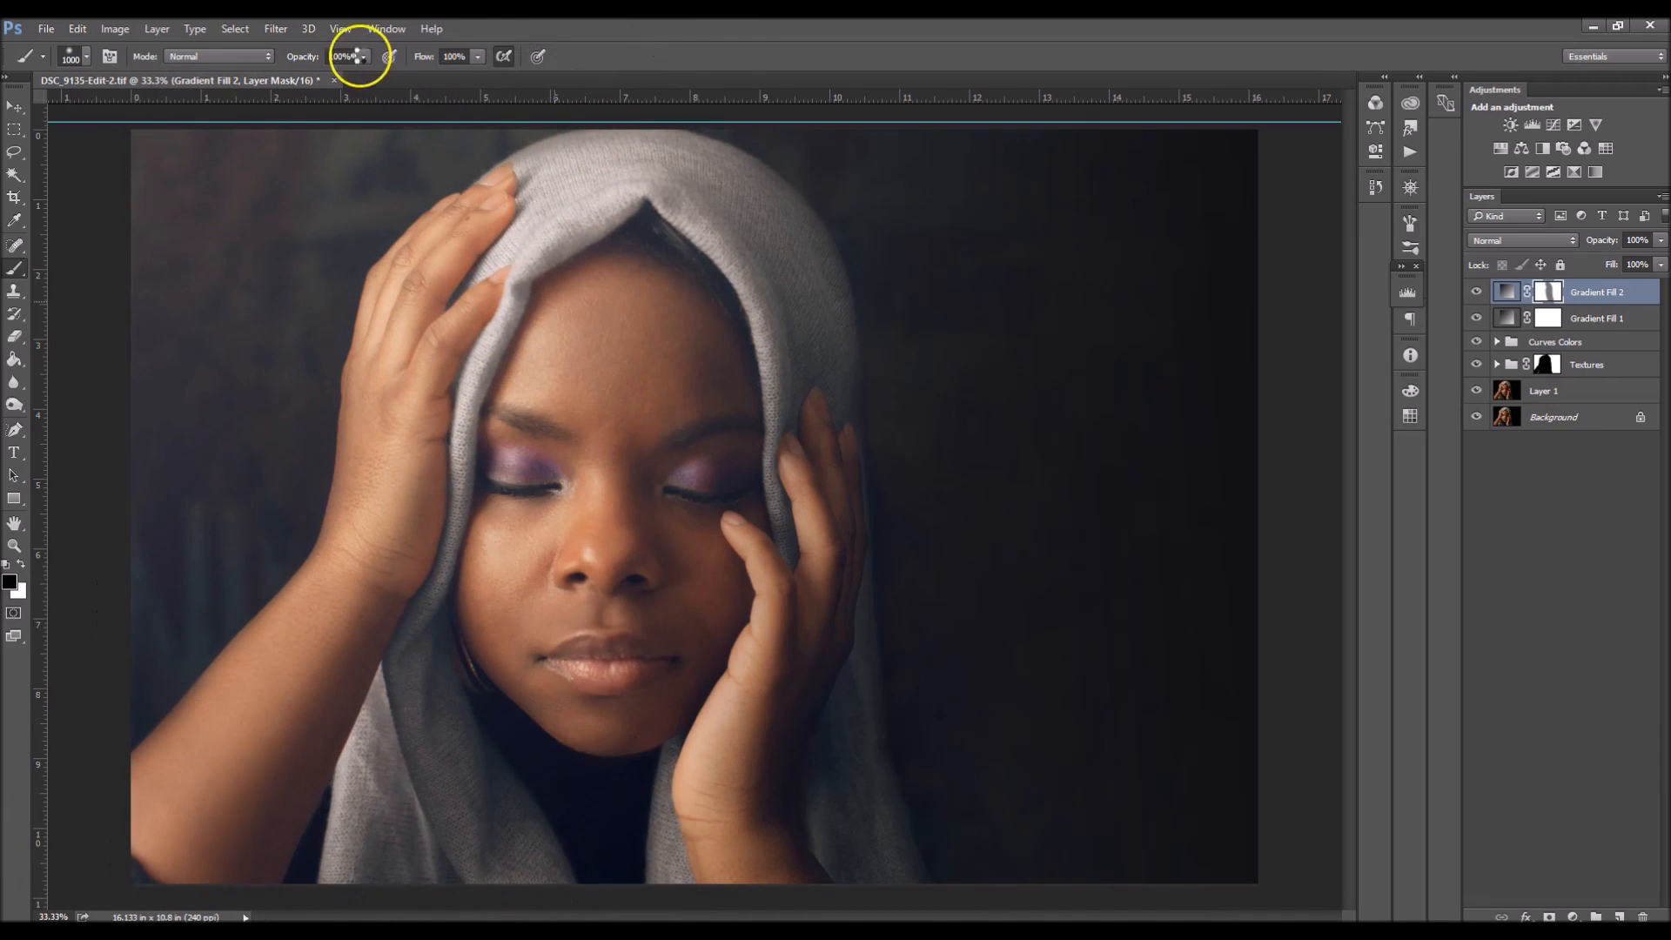
Refine the dark gradient's mask around the raised hand and wrist at 45% brush opacity with a 500 px brush, and check the effect.
{"action": "key", "text": "4"}
{"action": "key", "text": "5"}
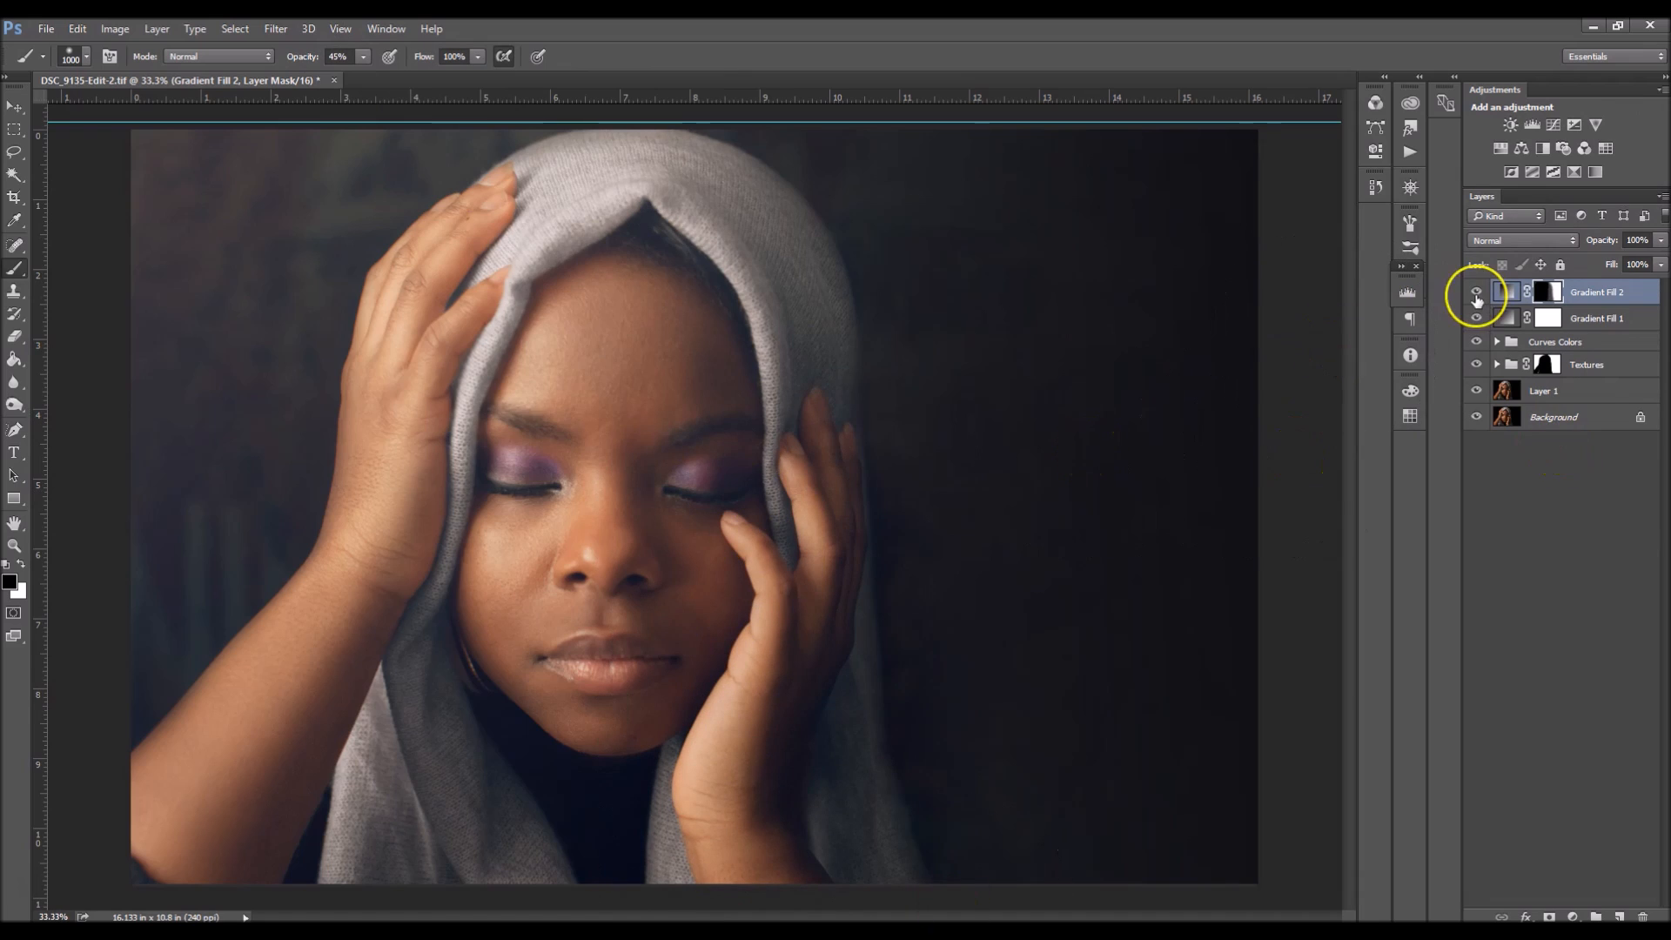
{"action": "left_click", "coordinate": [1476, 296]}
{"action": "left_click", "coordinate": [1476, 294]}
{"action": "key", "text": "["}
{"action": "key", "text": "["}
{"action": "key", "text": "["}
{"action": "key", "text": "["}
{"action": "key", "text": "["}
{"action": "mouse_move", "coordinate": [712, 766]}
{"action": "left_mouse_down"}
{"action": "mouse_move", "coordinate": [775, 576]}
{"action": "mouse_move", "coordinate": [747, 522]}
{"action": "mouse_move", "coordinate": [755, 625]}
{"action": "mouse_move", "coordinate": [705, 856]}
{"action": "left_mouse_up"}
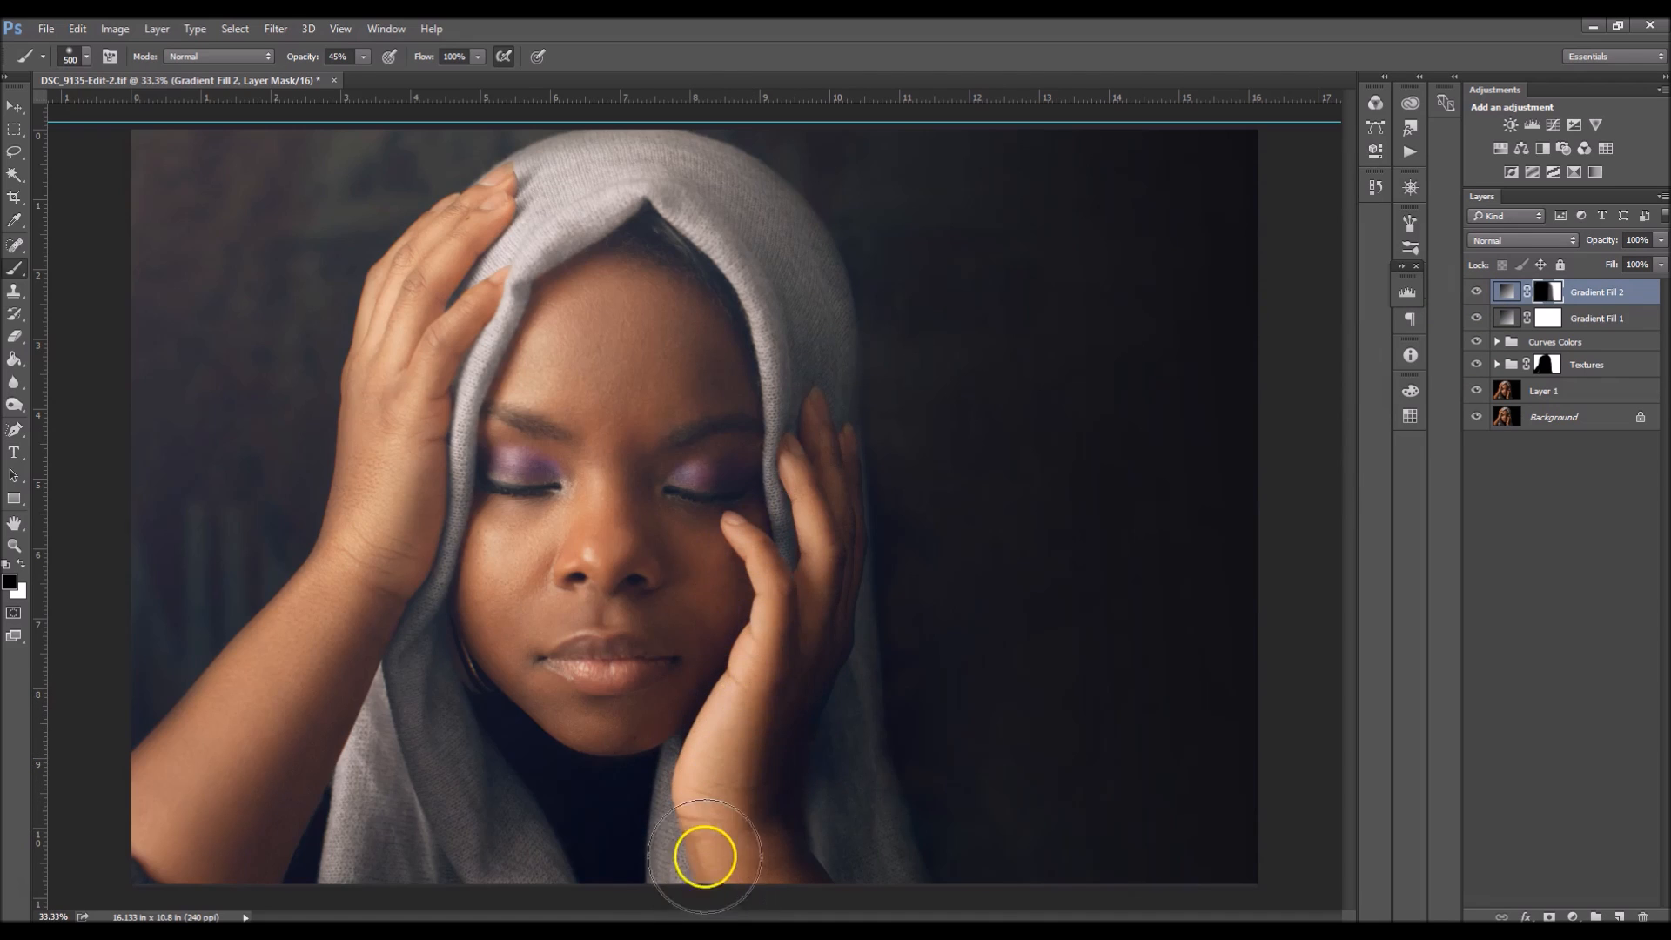
{"action": "left_click", "coordinate": [1476, 292]}
{"action": "left_click", "coordinate": [1476, 291]}
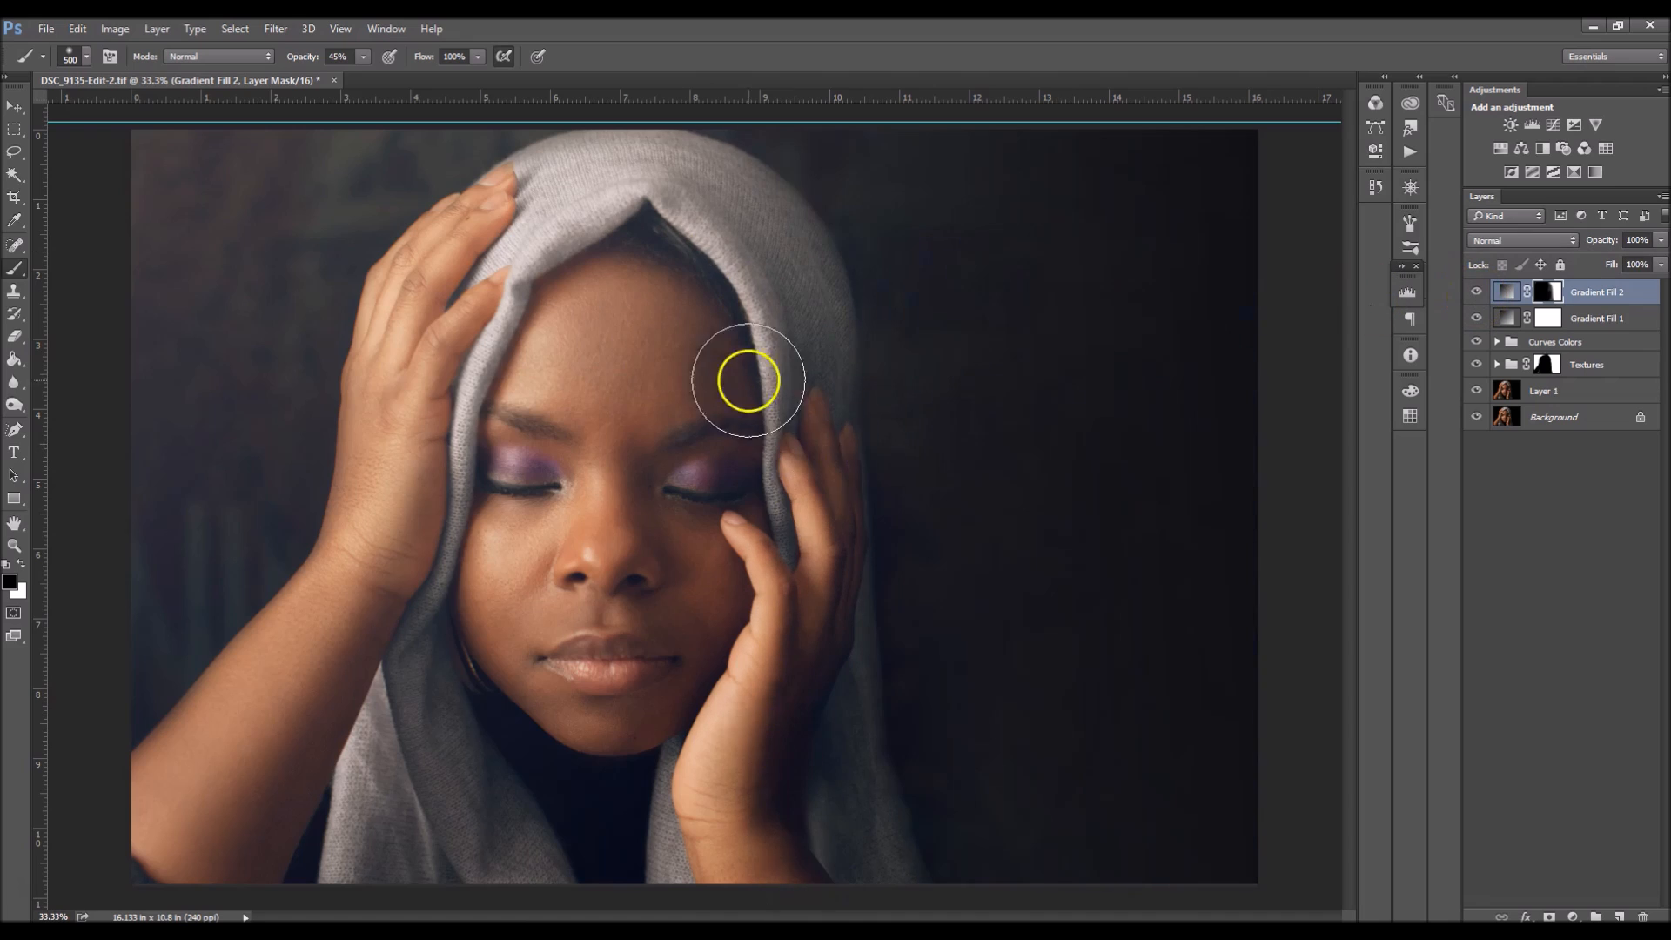
Lower the dark gradient fill layer's opacity to 50% and compare the image with and without the layer.
{"action": "left_click_drag", "start_coordinate": [1660, 241], "coordinate": [1623, 267]}
{"action": "type", "text": "50"}
{"action": "key", "text": "Return"}
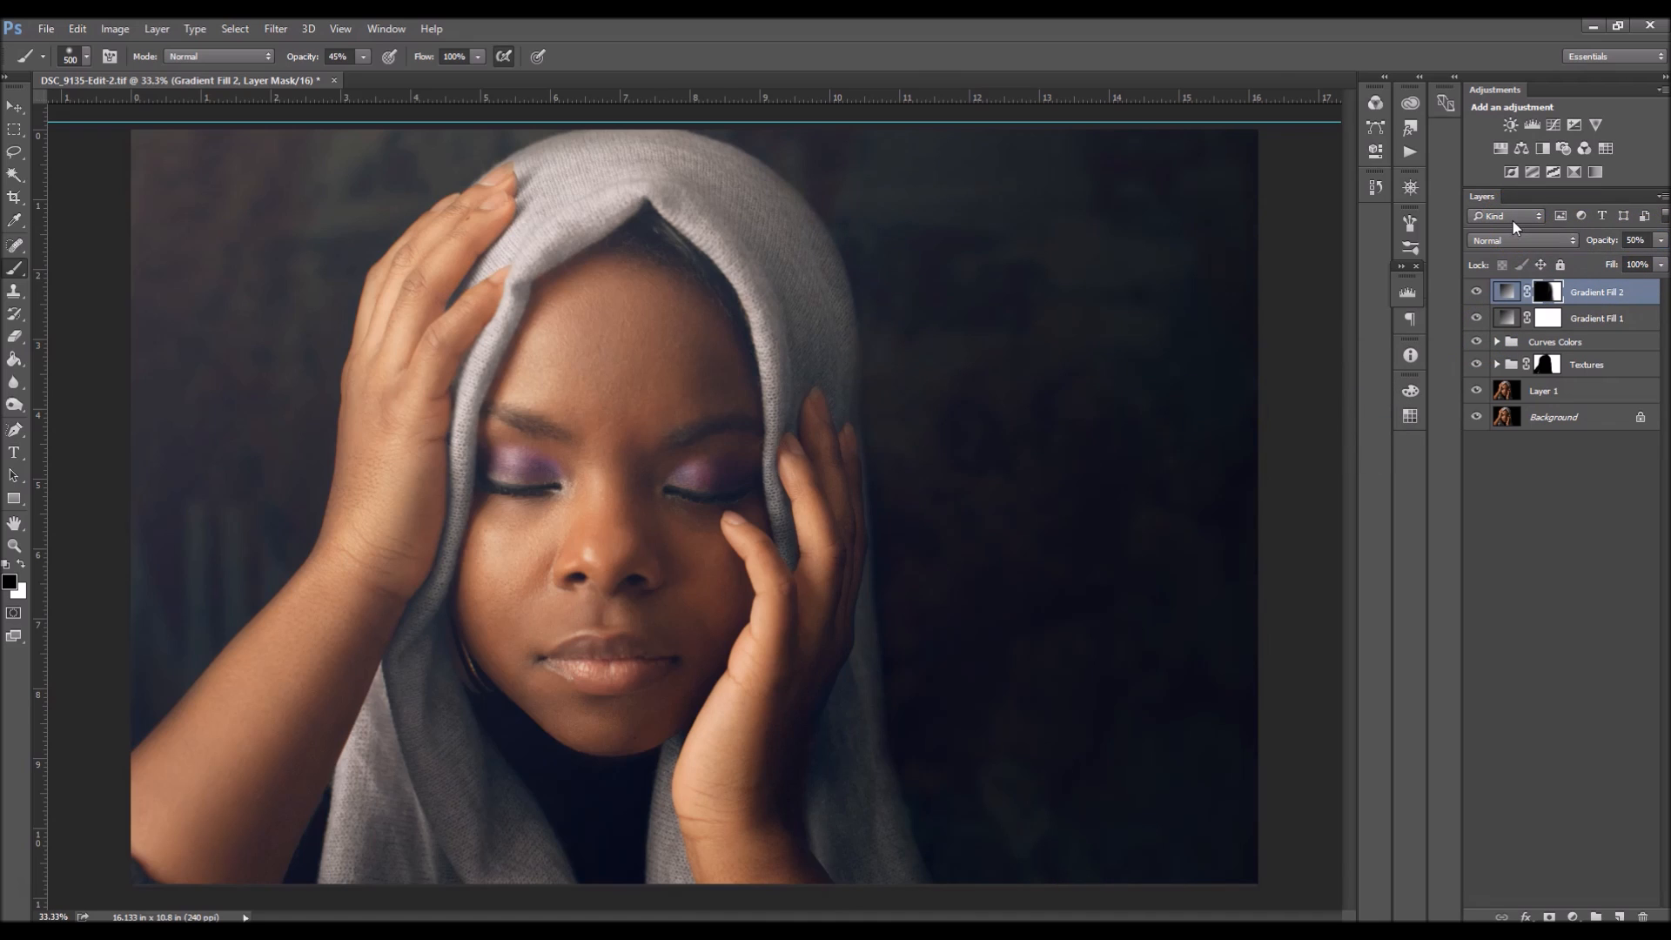
{"action": "left_click", "coordinate": [1477, 292]}
{"action": "left_click", "coordinate": [1476, 293]}
{"action": "left_click", "coordinate": [1476, 292]}
{"action": "left_click", "coordinate": [1477, 292]}
Check the edit history, flatten all layers into the Background and duplicate it to a new layer.
{"action": "left_click", "coordinate": [1375, 186]}
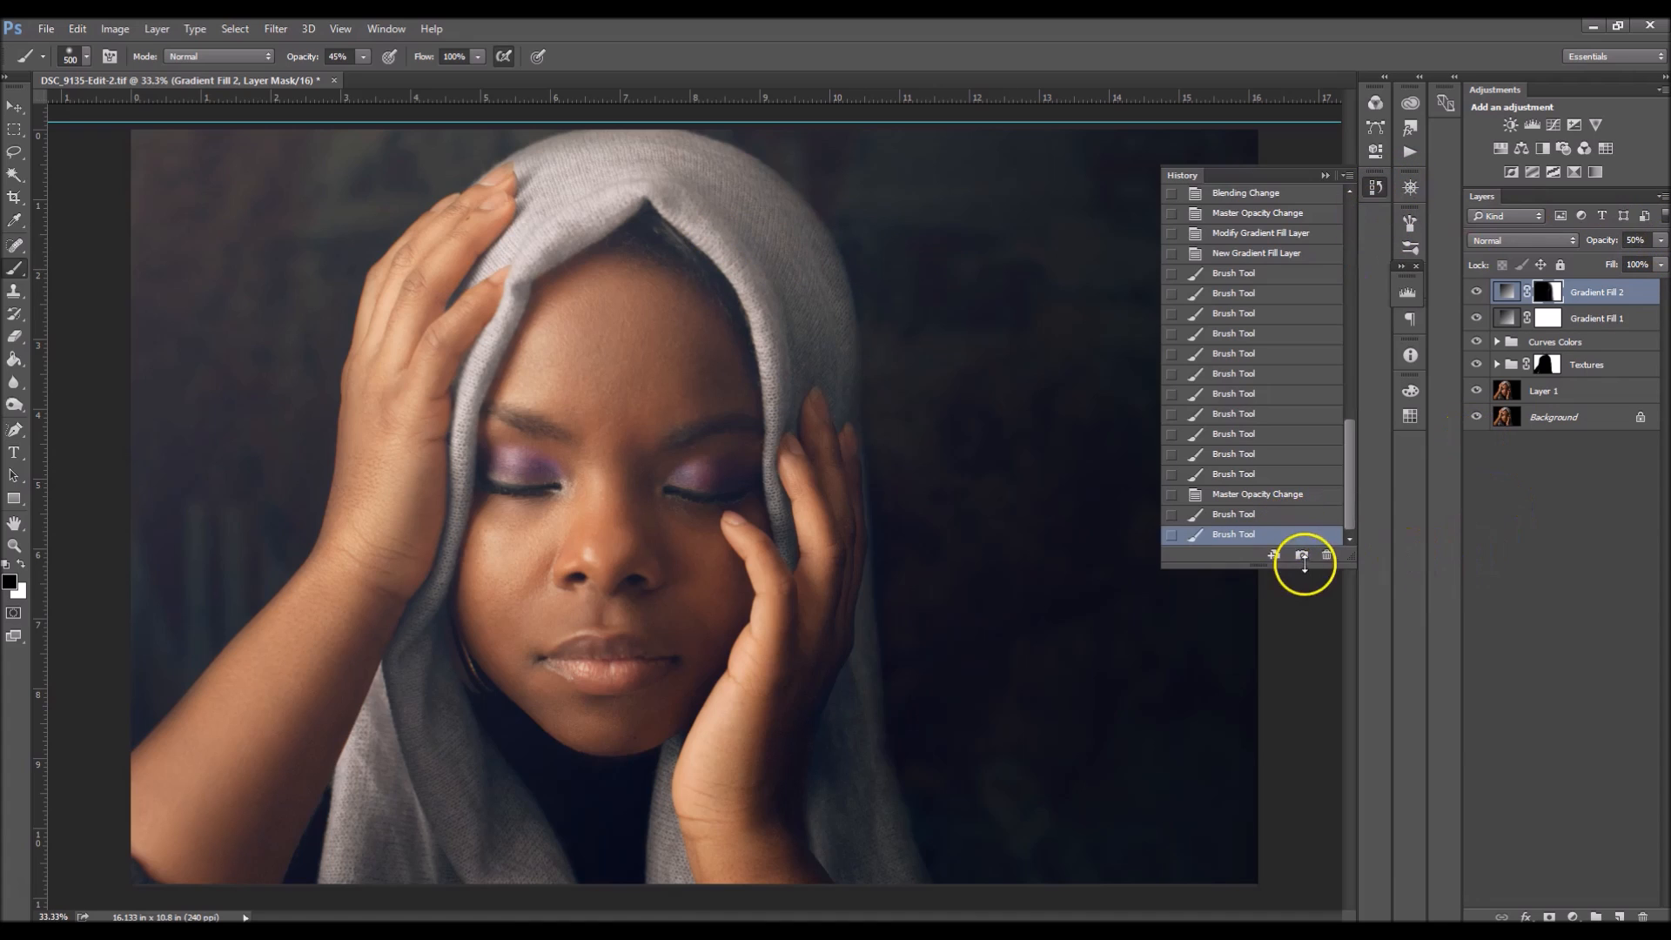
{"action": "left_click", "coordinate": [1324, 175]}
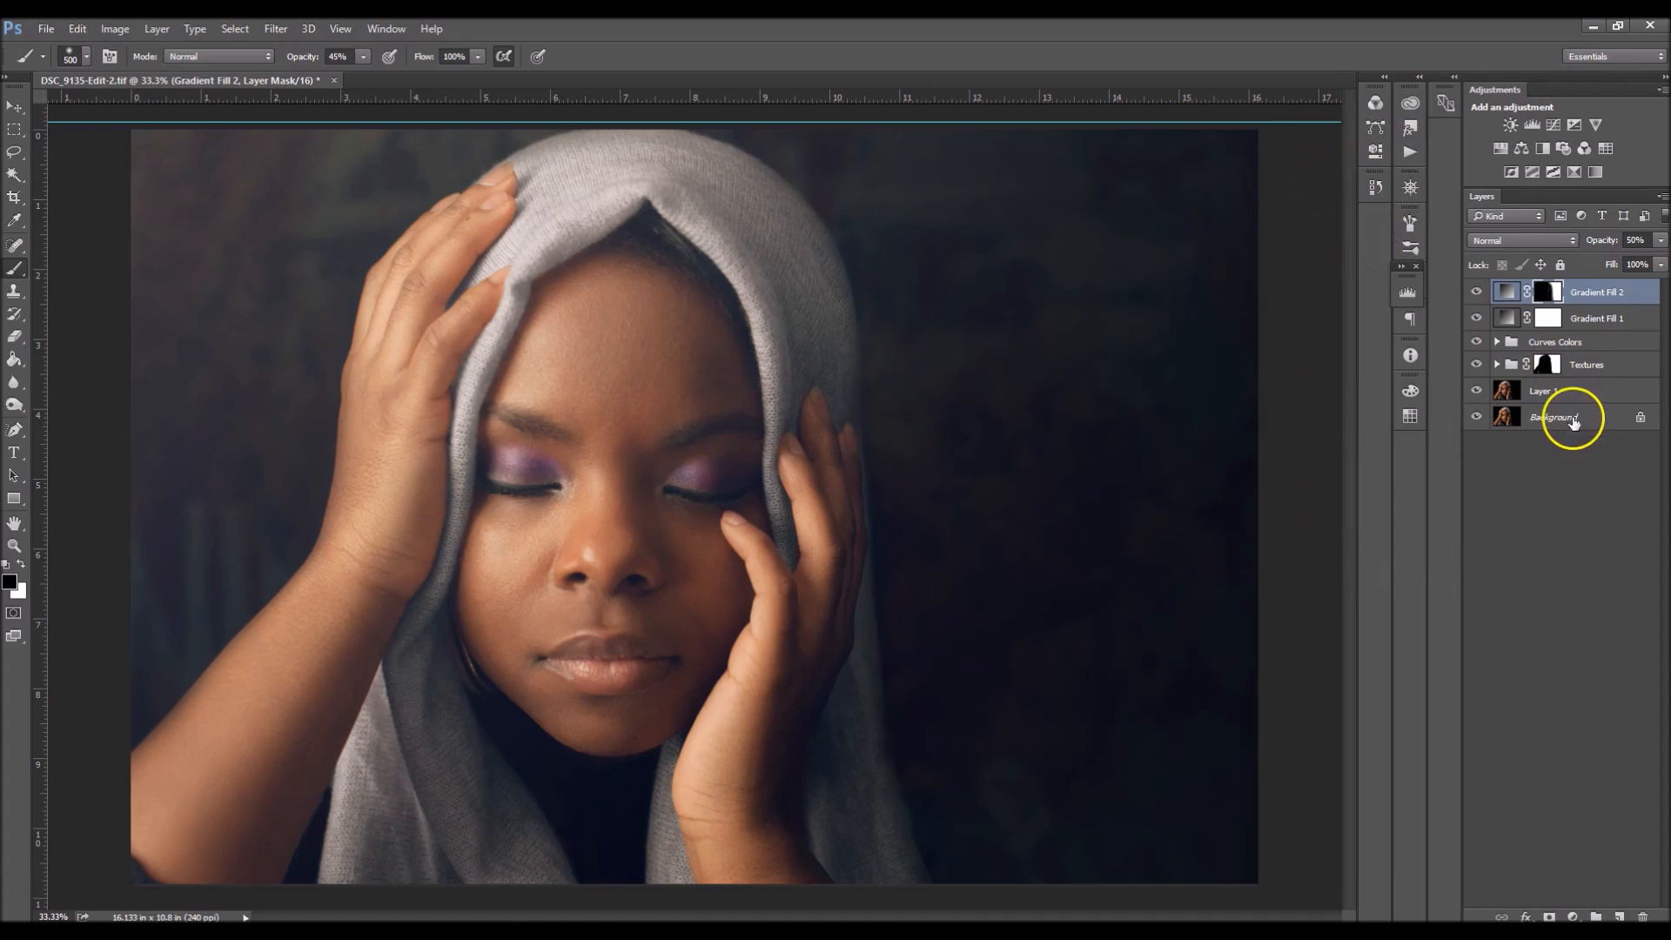
{"action": "right_click", "coordinate": [1573, 421]}
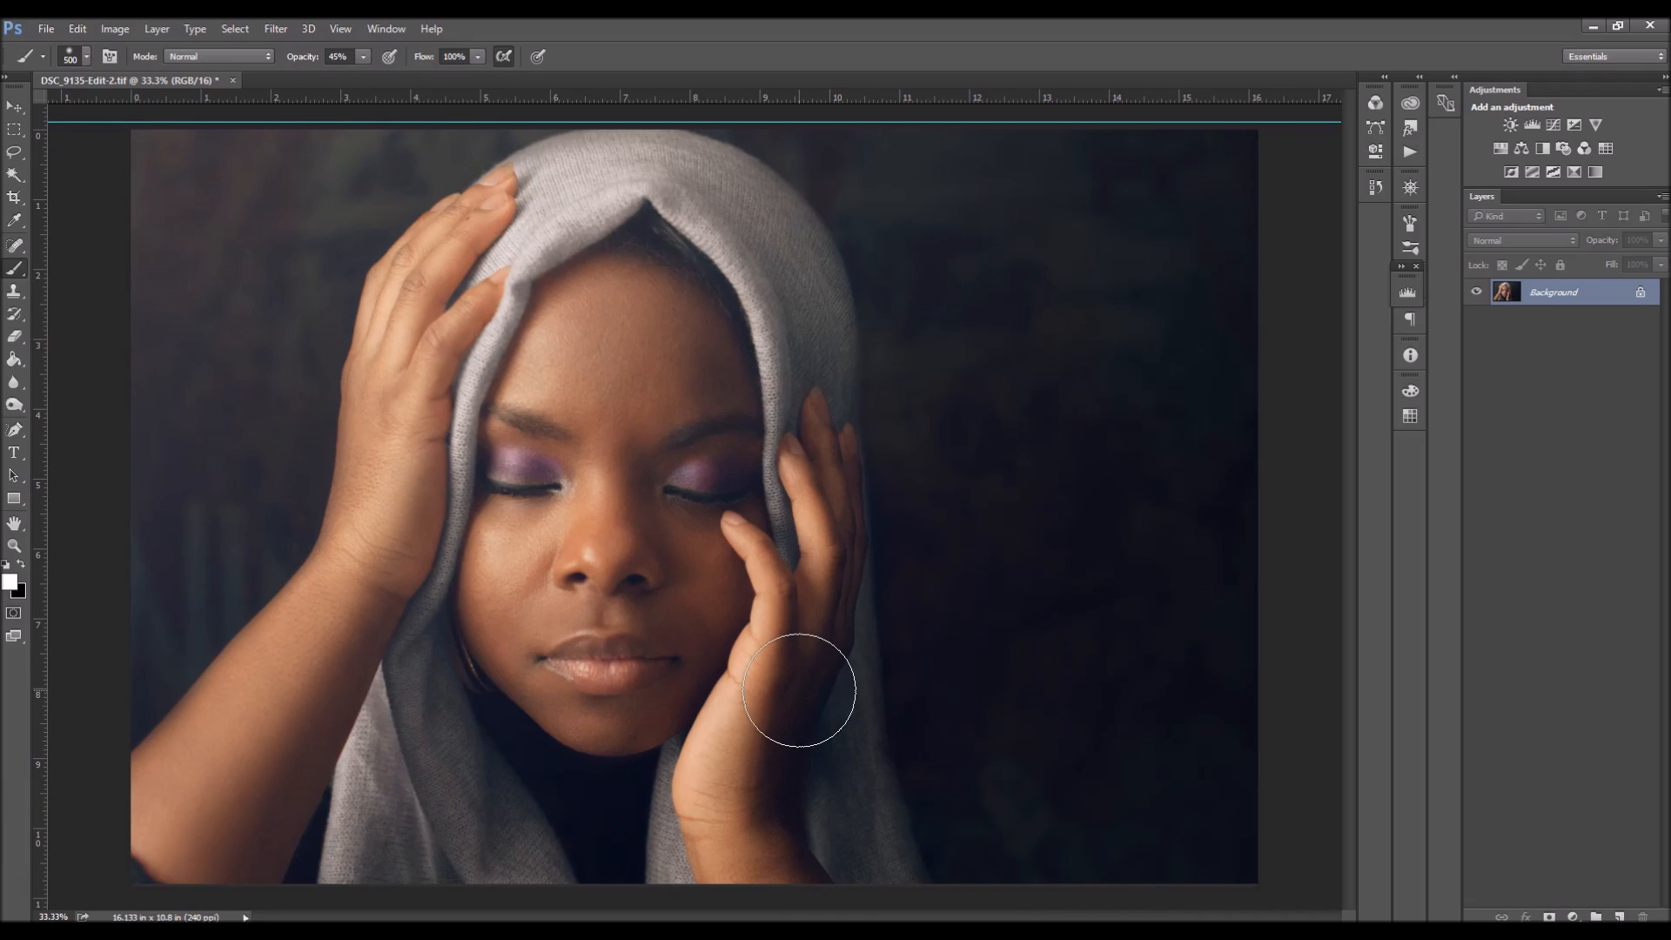
{"action": "key", "text": "ctrl+j"}
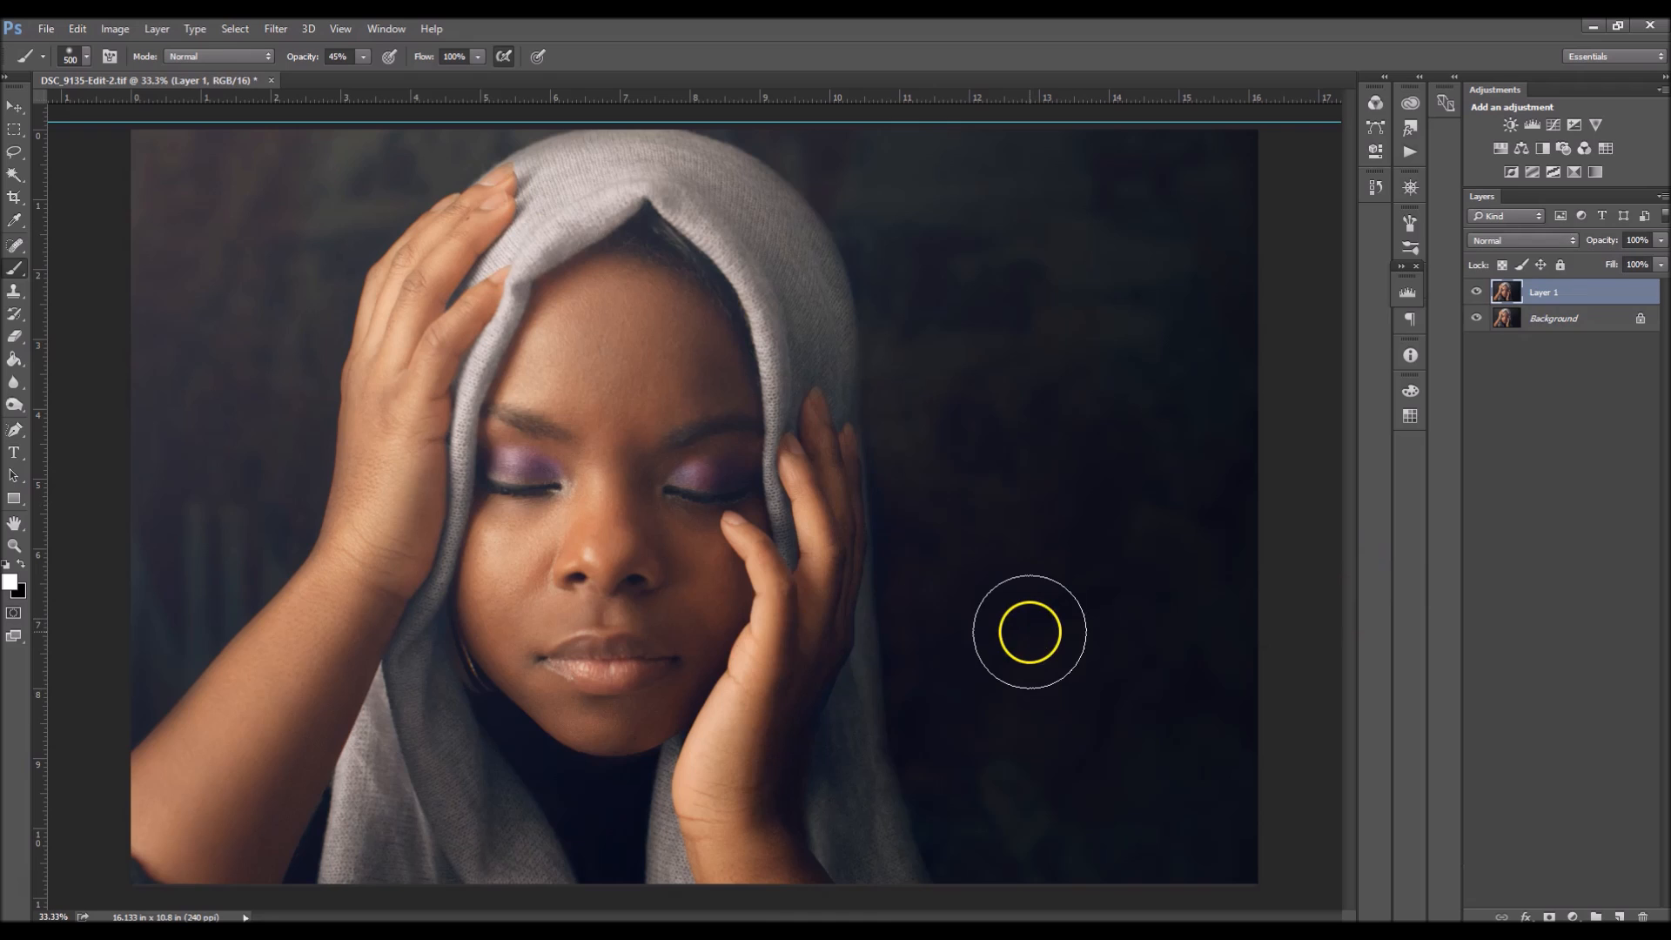
Apply a 9 px Tilt-Shift blur to the duplicated layer, with the sharp zone spanning from above the eyebrows to the chin.
{"action": "left_click", "coordinate": [275, 29]}
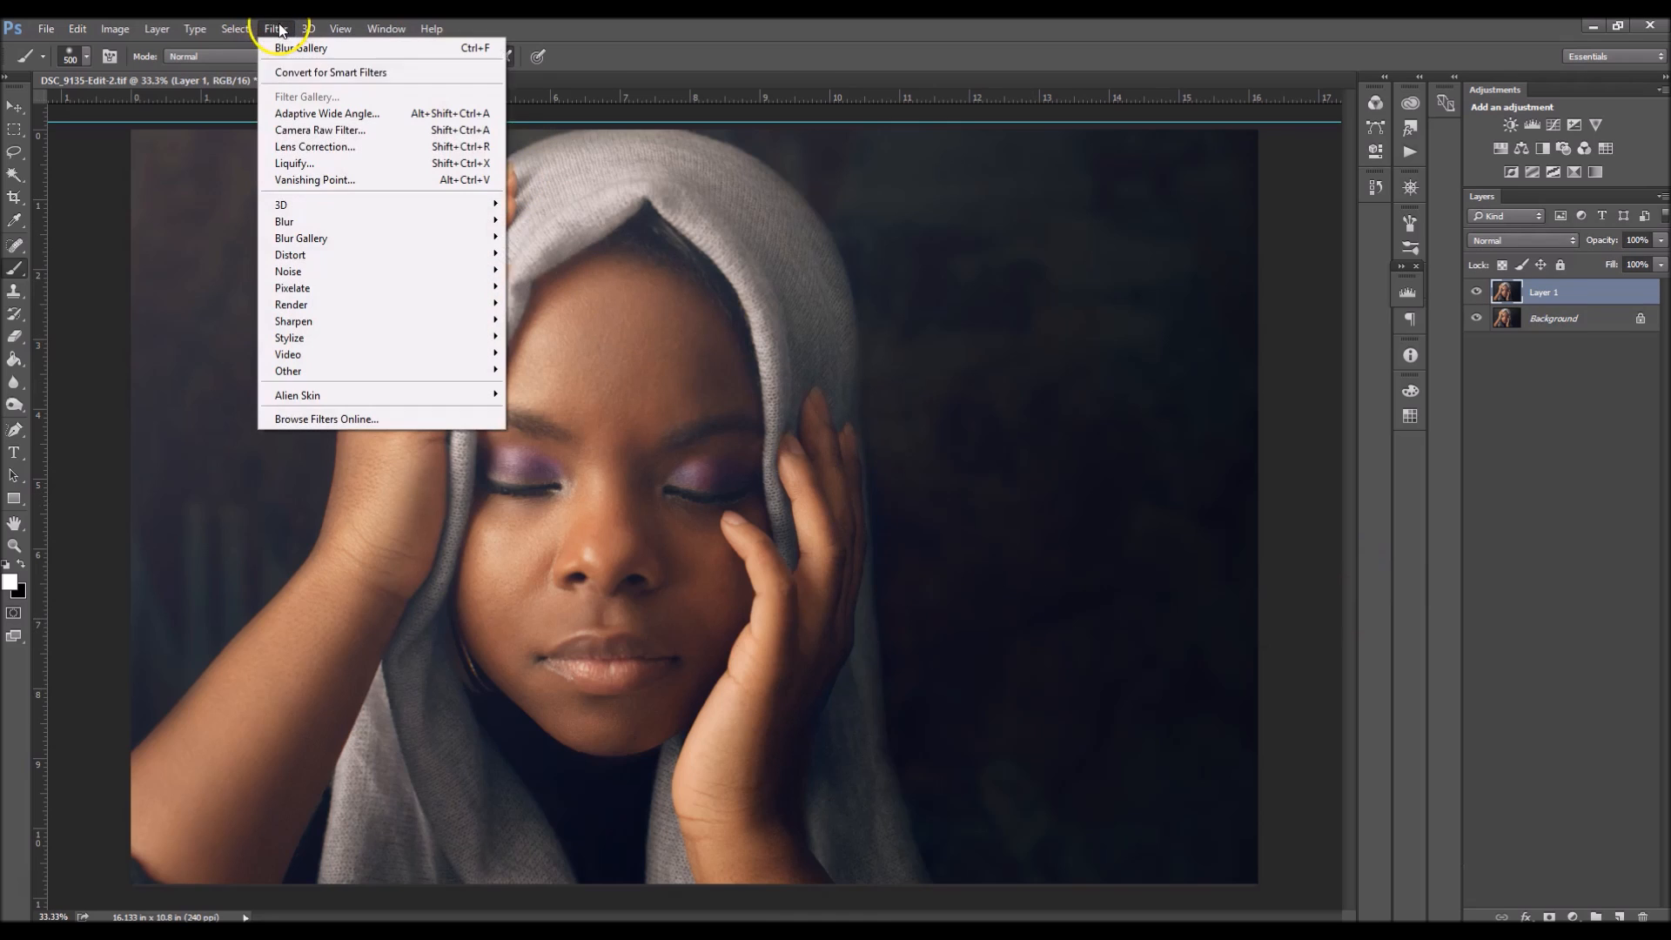
{"action": "mouse_move", "coordinate": [347, 225]}
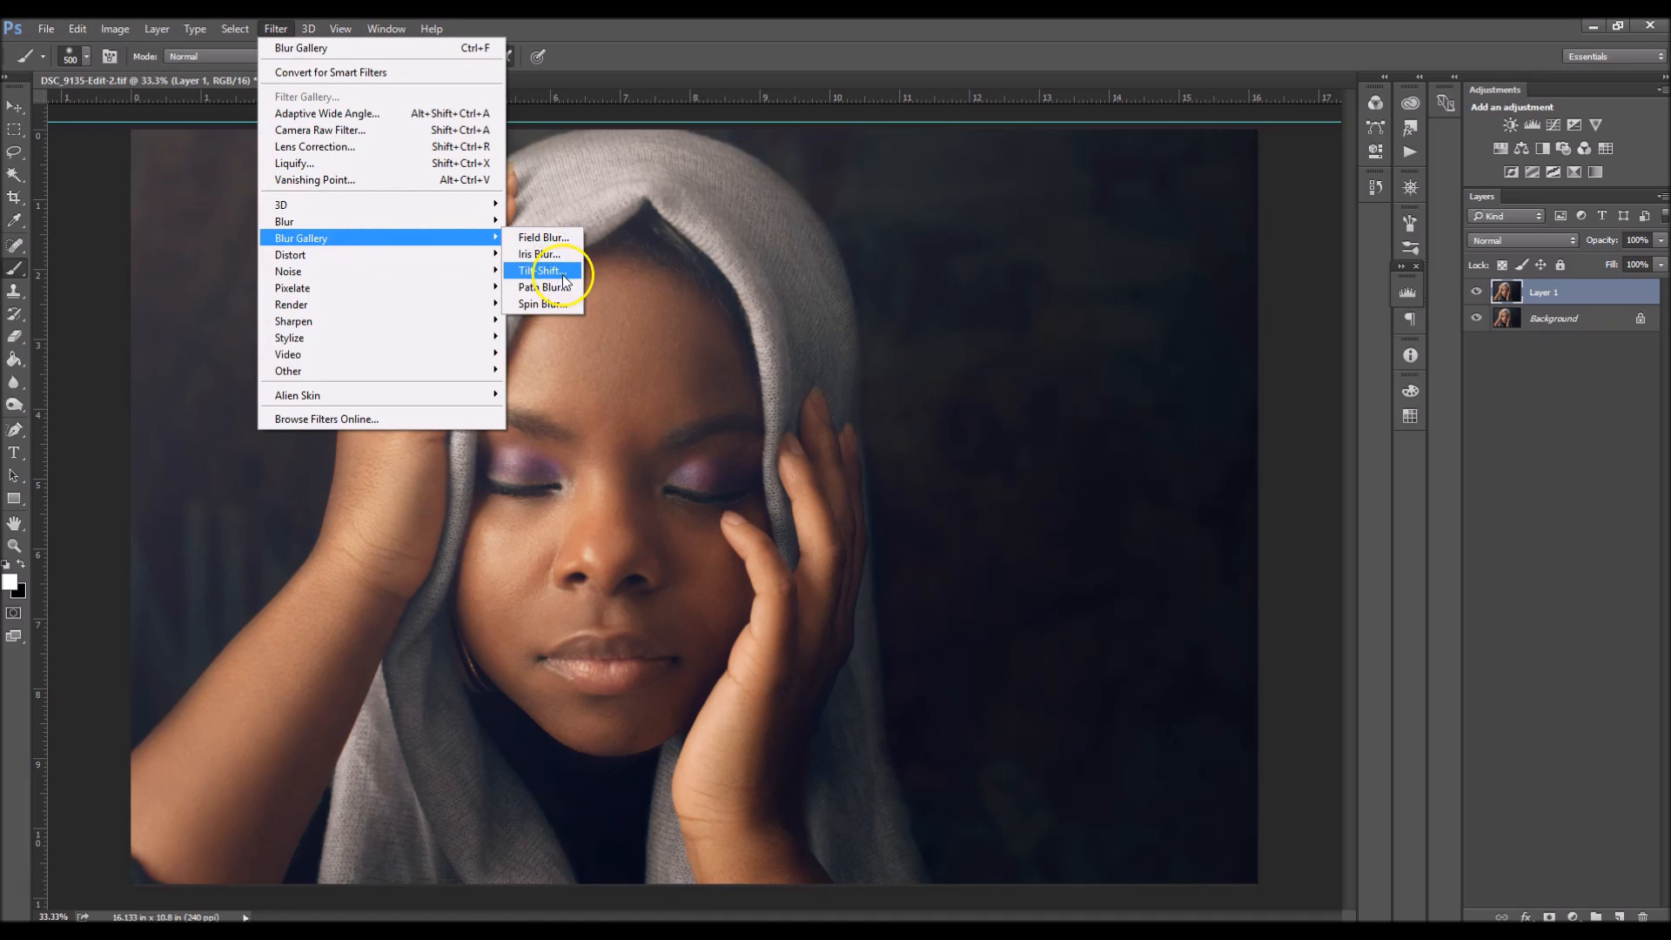
{"action": "left_click", "coordinate": [542, 270]}
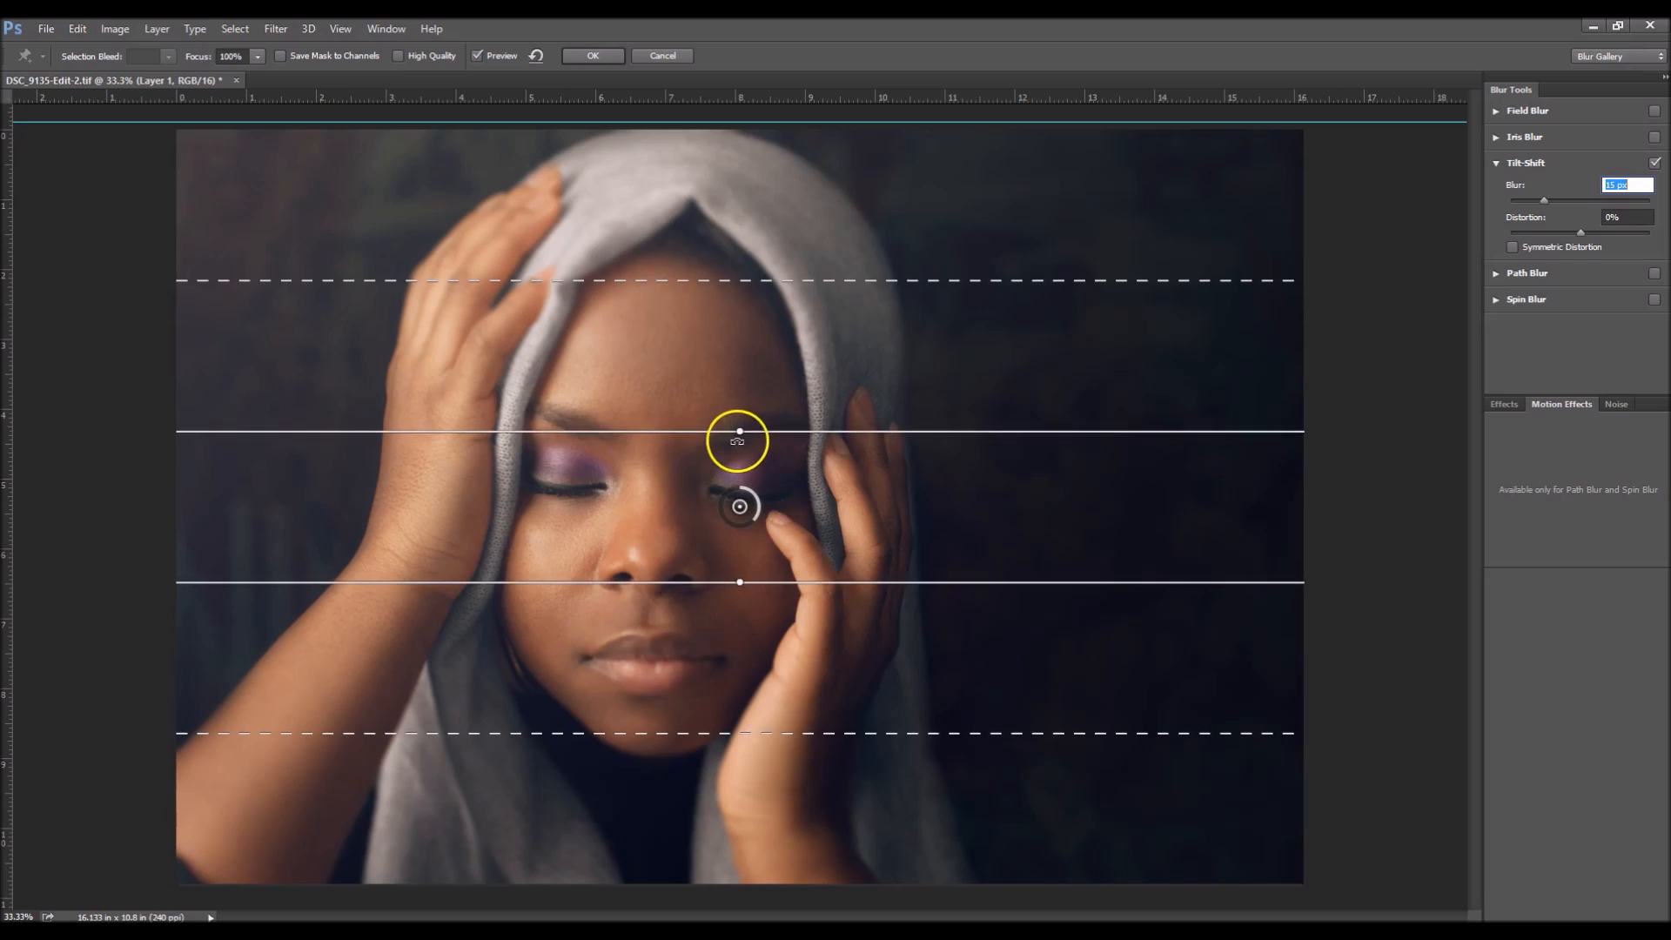
{"action": "left_click_drag", "start_coordinate": [746, 419], "coordinate": [749, 400]}
{"action": "left_click_drag", "start_coordinate": [763, 579], "coordinate": [754, 712]}
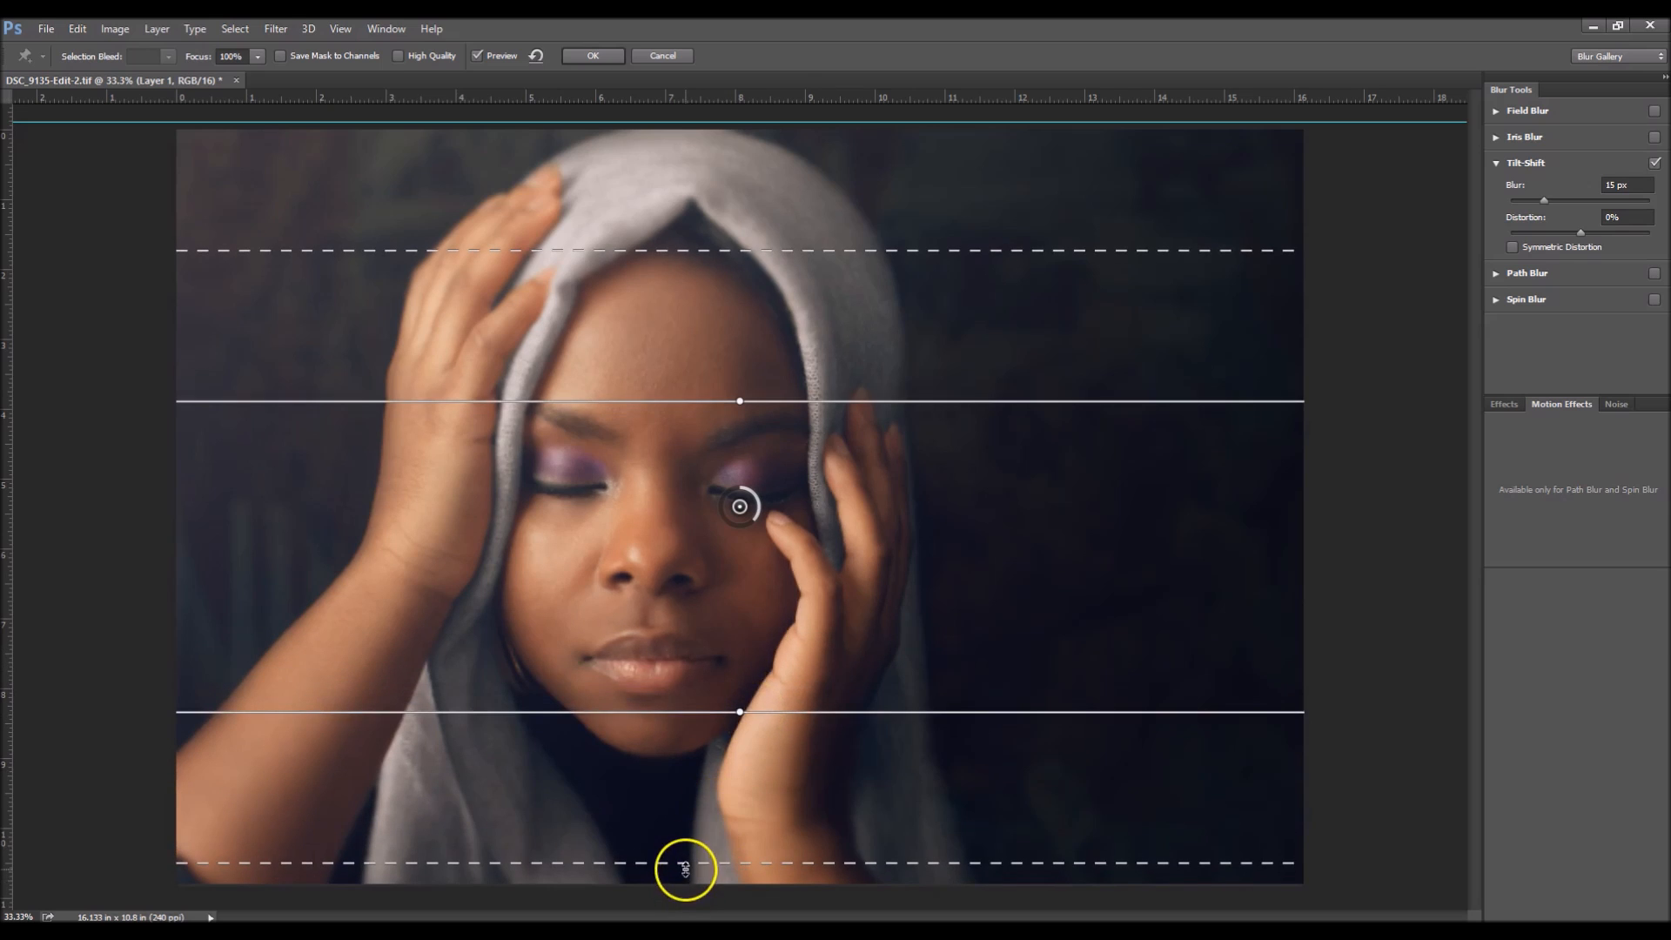
{"action": "left_click_drag", "start_coordinate": [684, 862], "coordinate": [692, 832]}
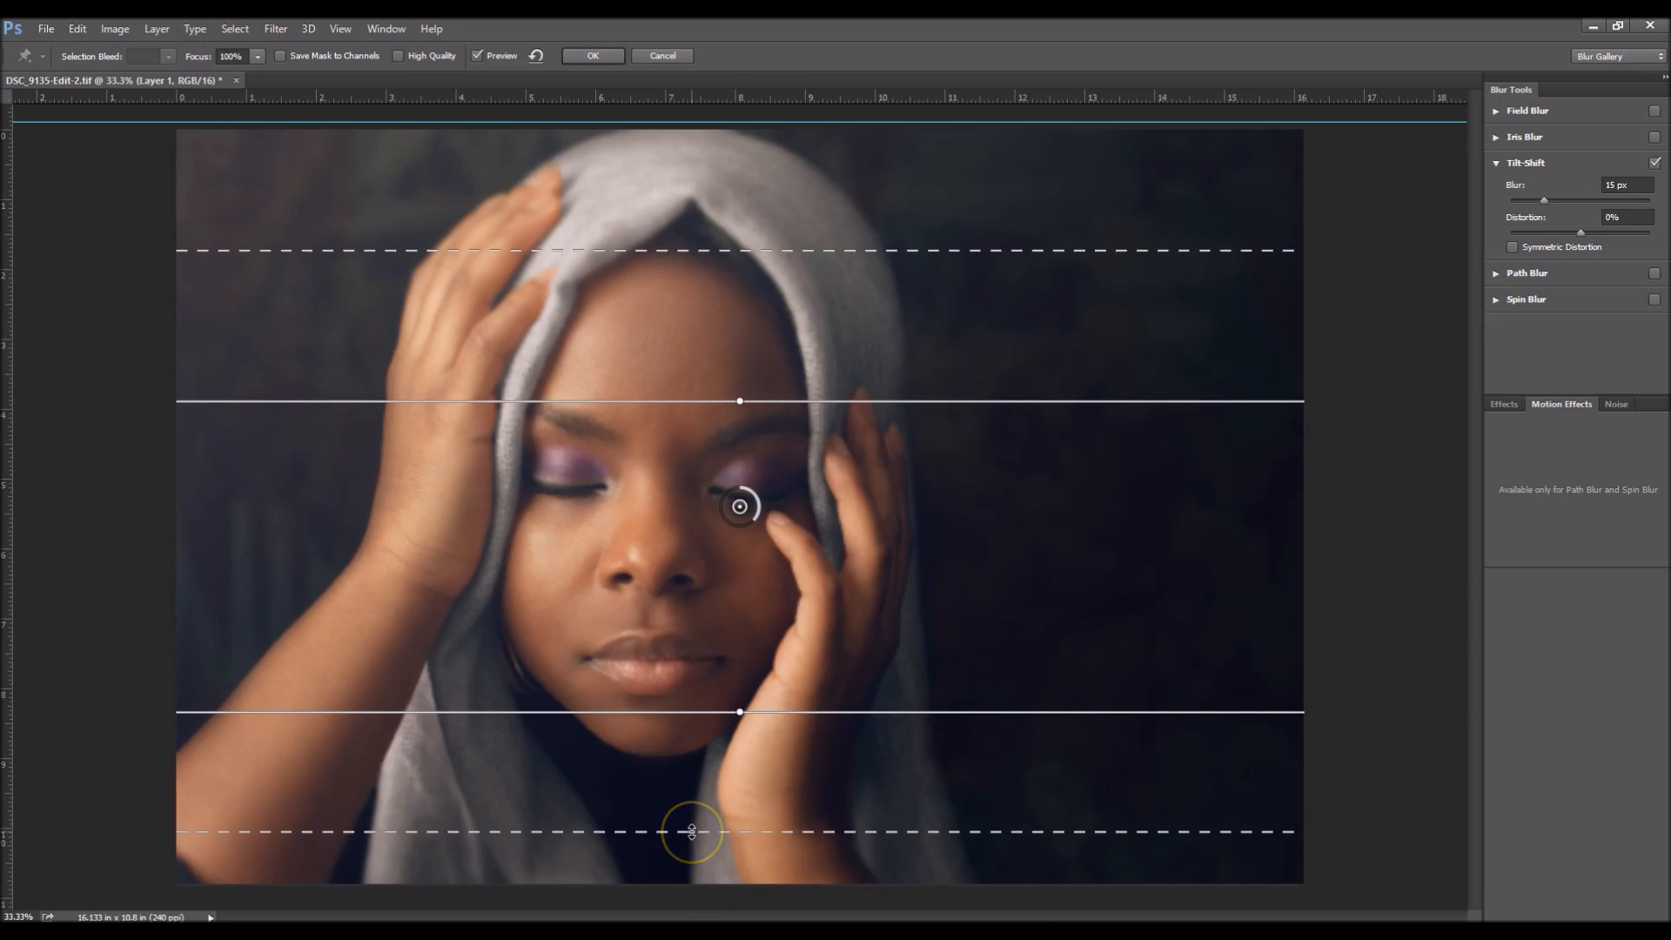
{"action": "mouse_move", "coordinate": [519, 835]}
{"action": "left_mouse_down"}
{"action": "mouse_move", "coordinate": [518, 855]}
{"action": "mouse_move", "coordinate": [515, 841]}
{"action": "left_mouse_up"}
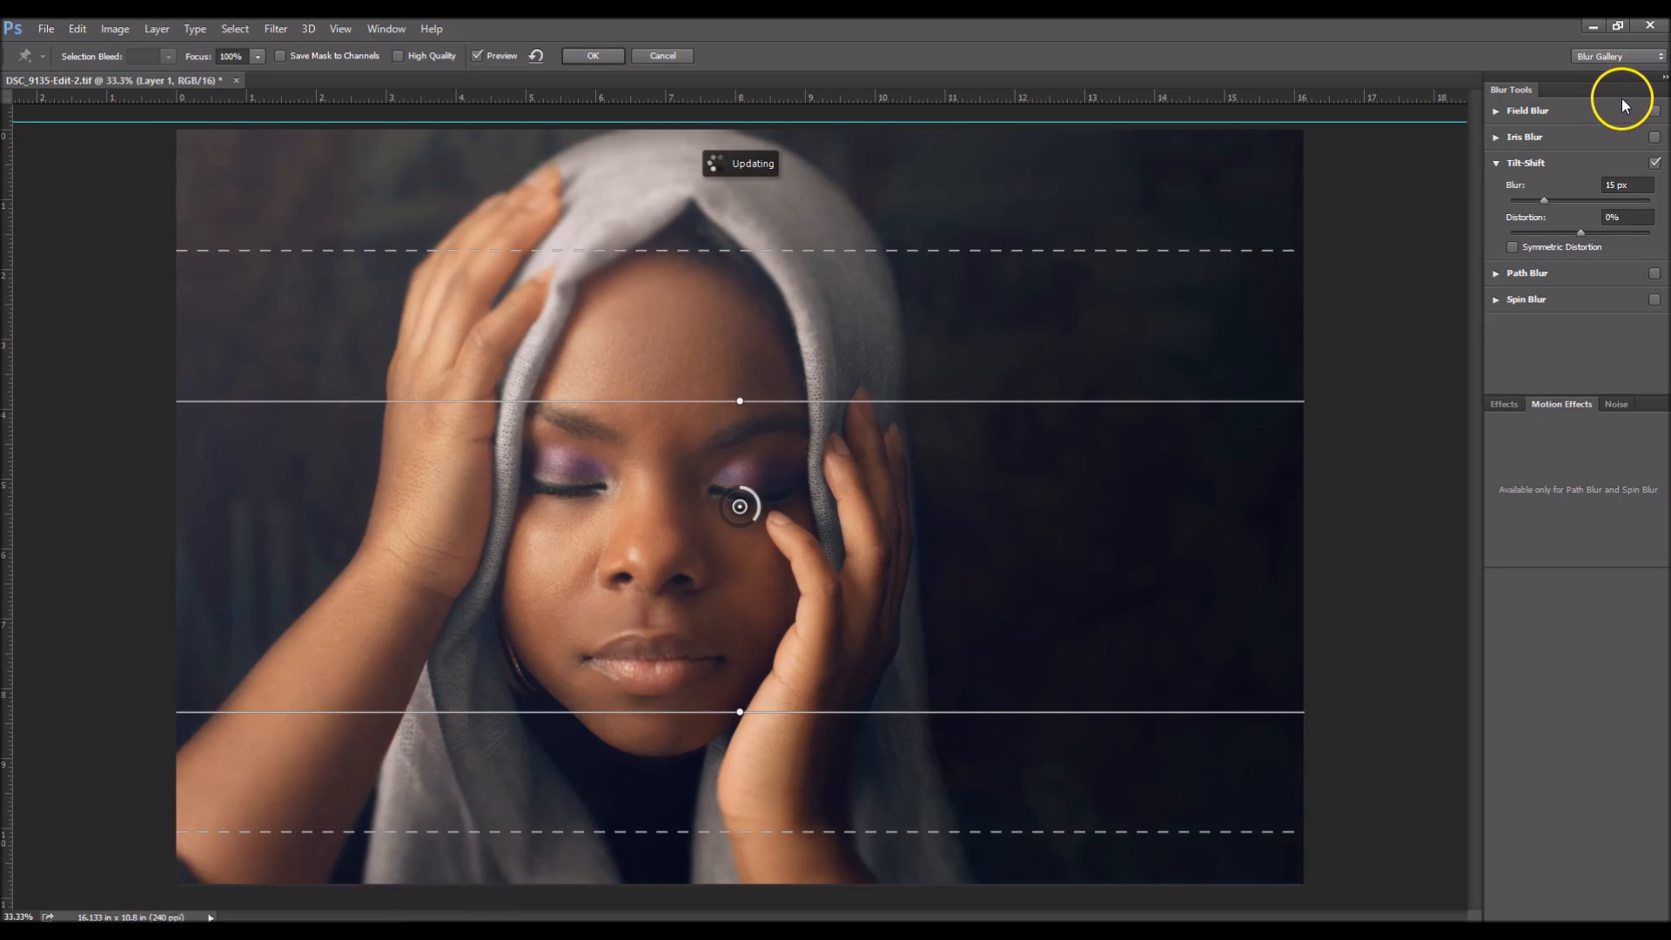
{"action": "left_click_drag", "start_coordinate": [1636, 179], "coordinate": [1611, 184]}
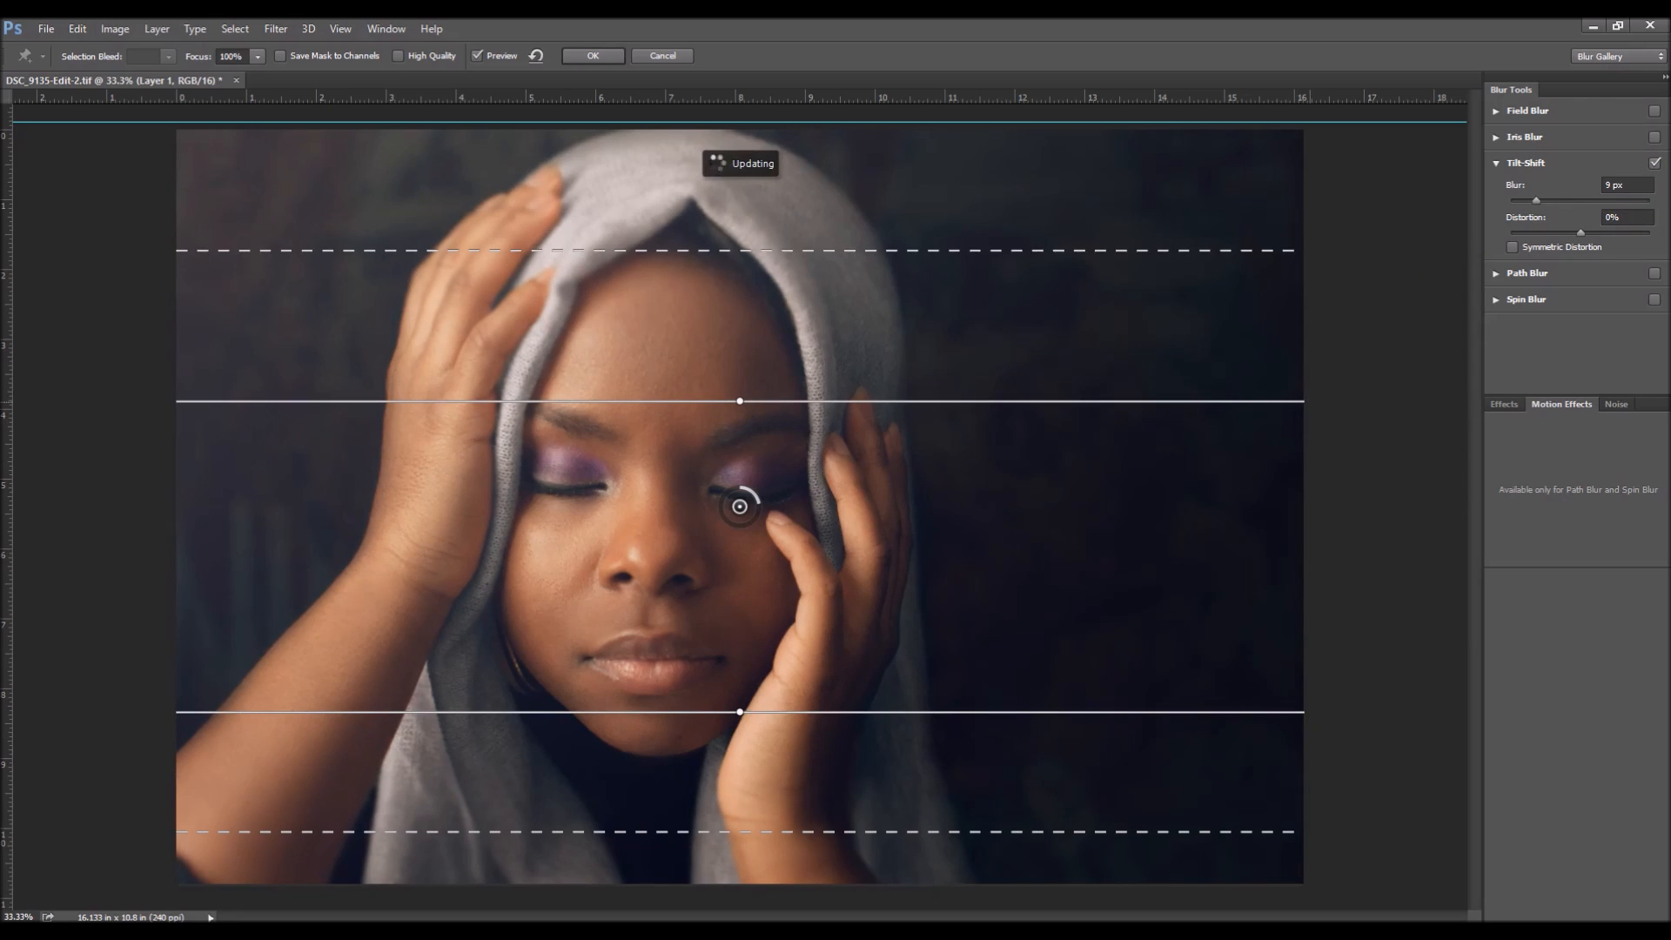
{"action": "left_click", "coordinate": [592, 54]}
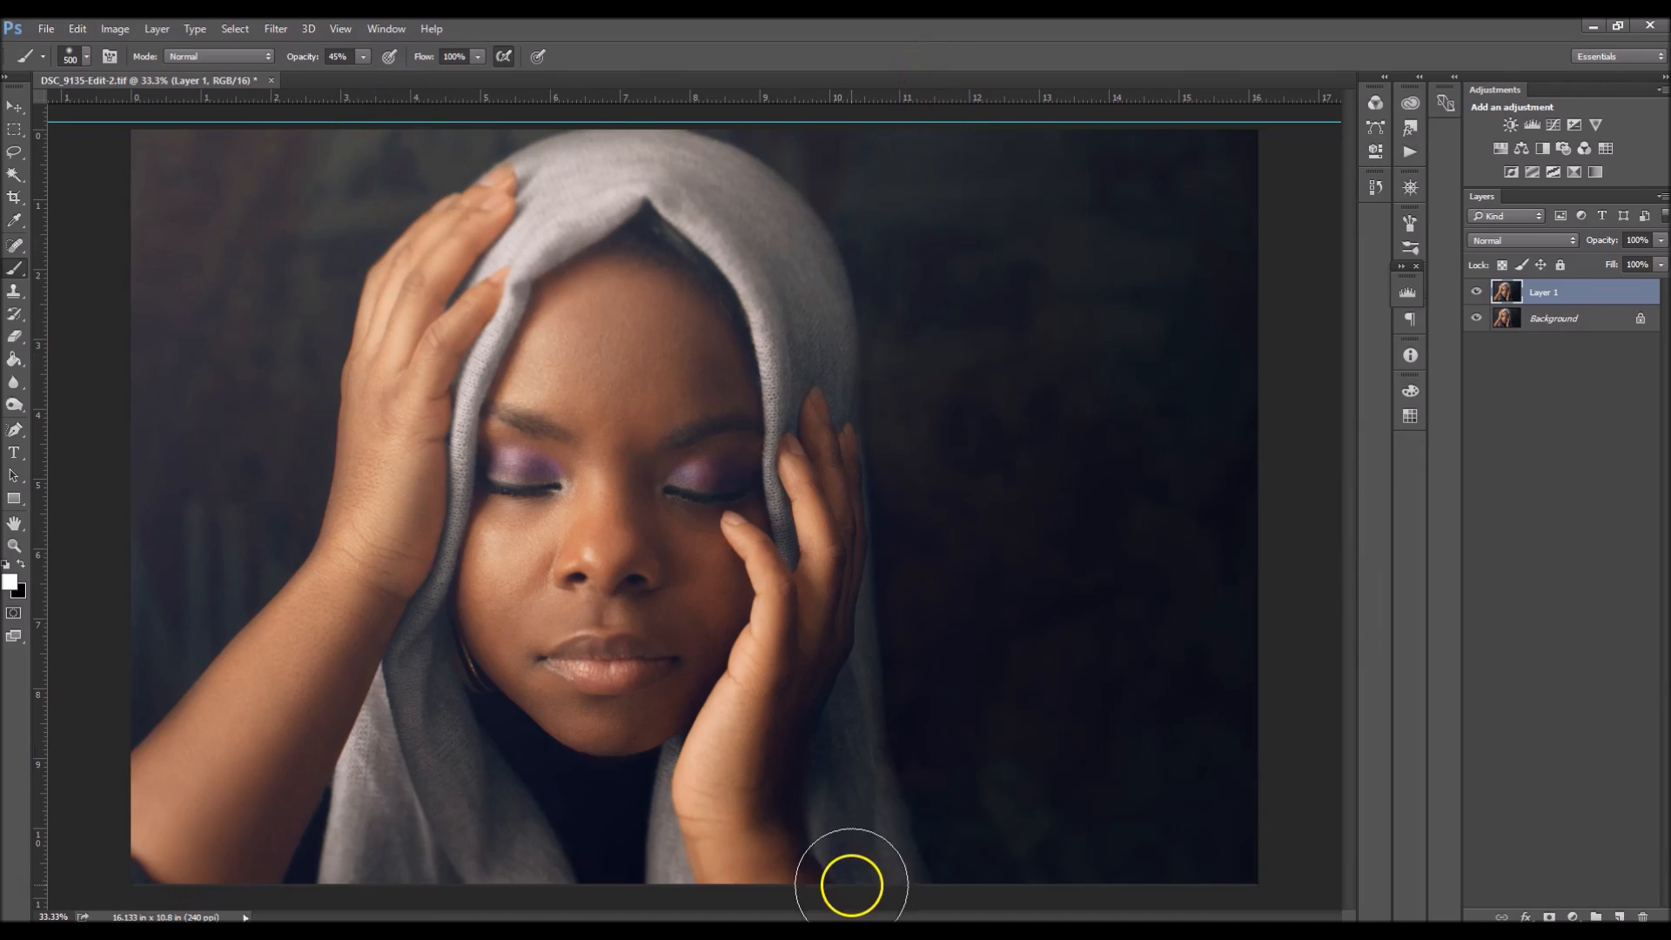
Apply a 15 px Tilt-Shift blur to the duplicated layer, with a vertical sharp zone spanning the face between the headscarf's inner edges.
{"action": "left_click", "coordinate": [280, 30]}
{"action": "mouse_move", "coordinate": [369, 241]}
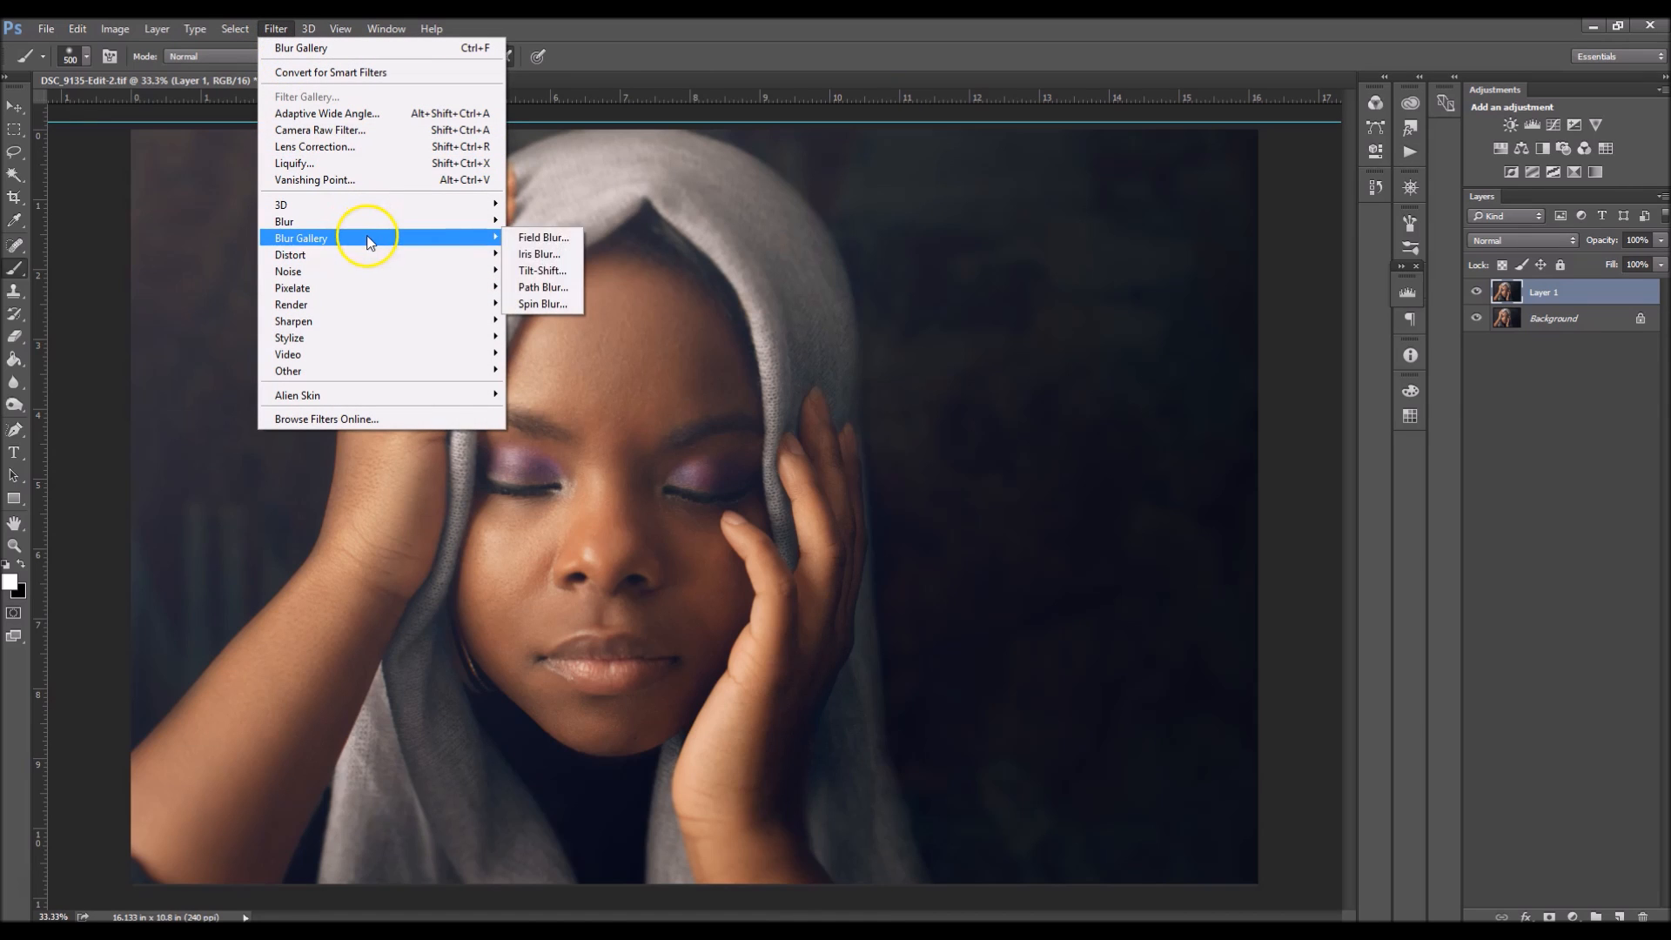
{"action": "left_click", "coordinate": [568, 275]}
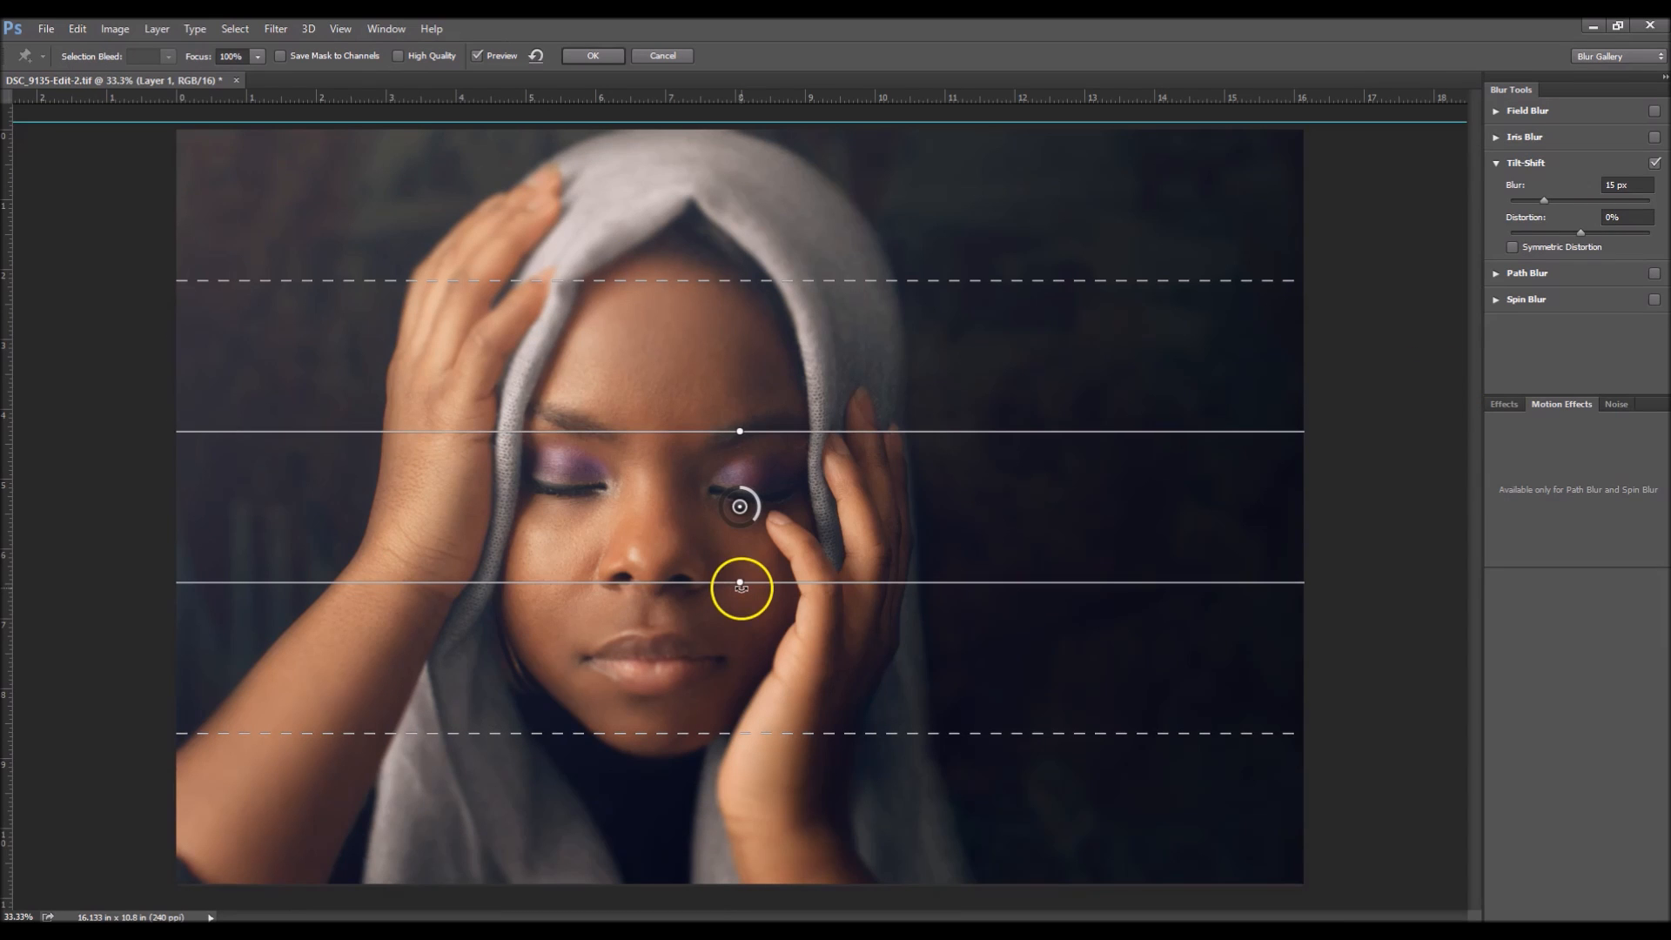
{"action": "left_click_drag", "start_coordinate": [760, 586], "coordinate": [808, 498]}
{"action": "left_click_drag", "start_coordinate": [665, 478], "coordinate": [470, 480]}
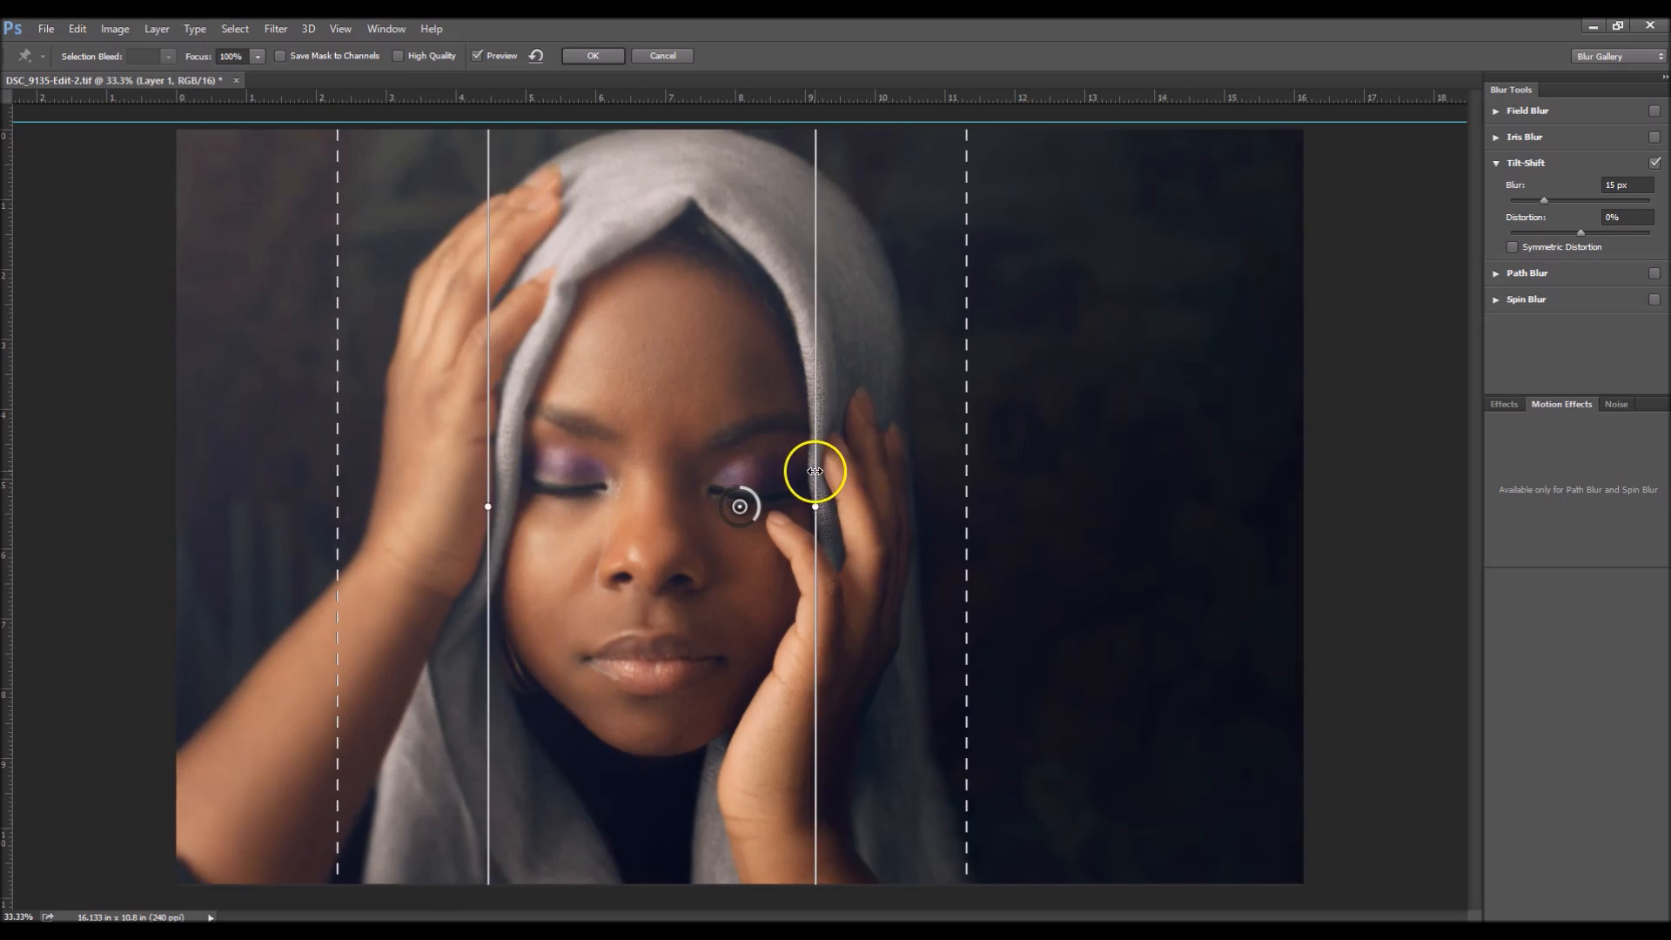
{"action": "left_click_drag", "start_coordinate": [821, 470], "coordinate": [829, 470]}
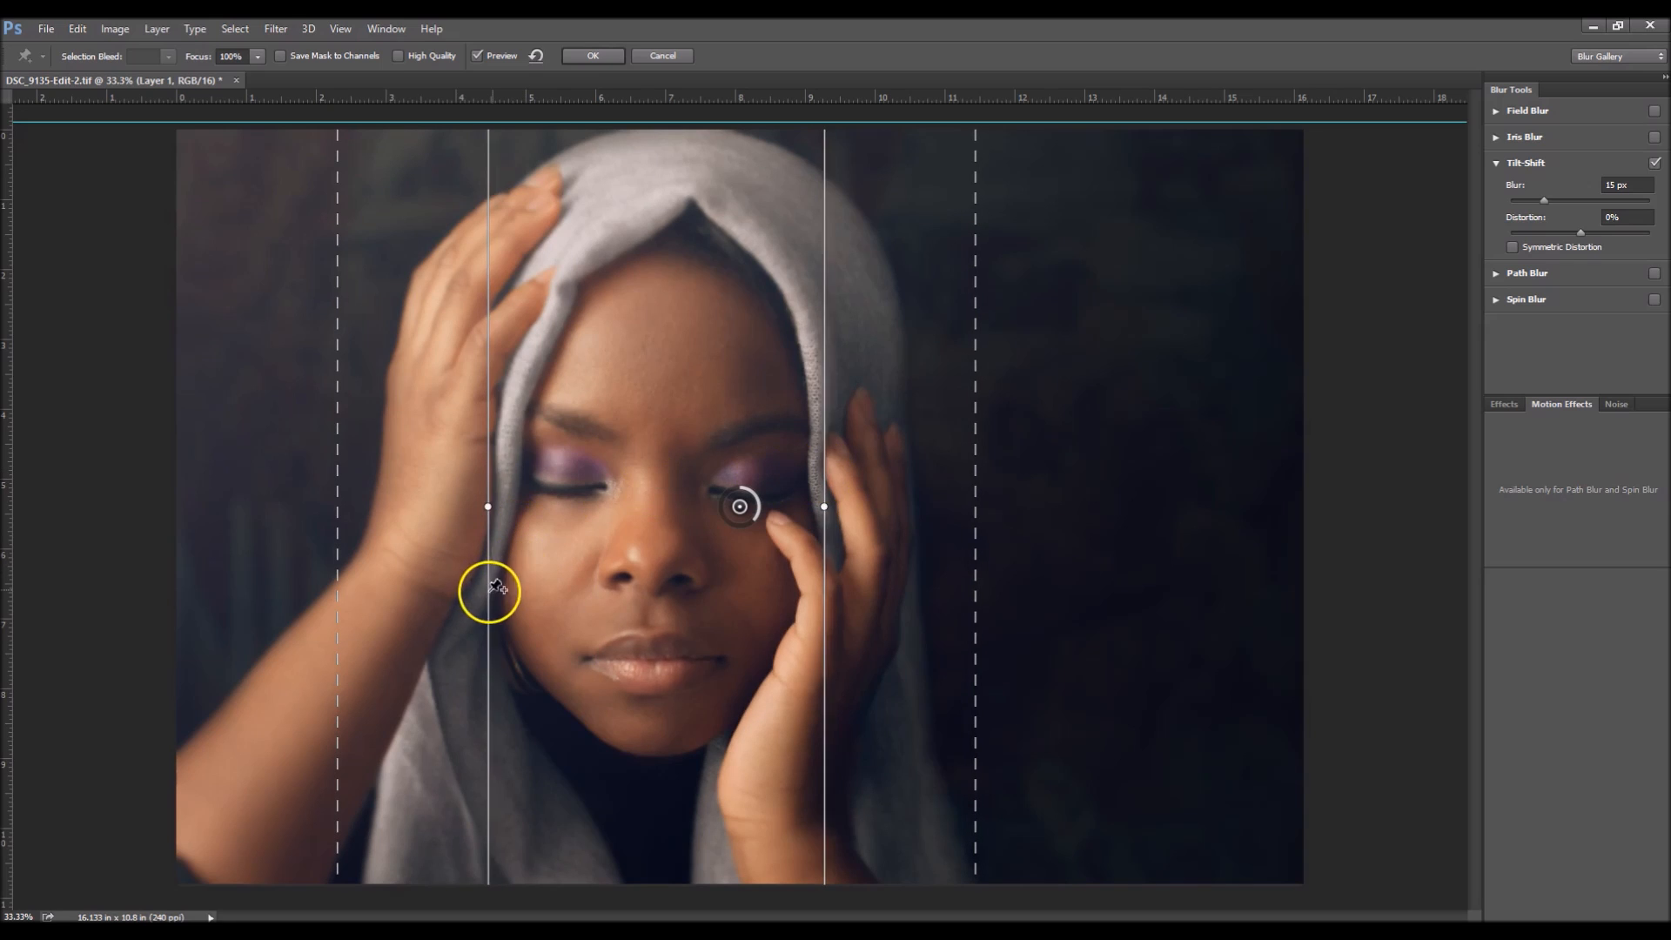
{"action": "left_click_drag", "start_coordinate": [483, 594], "coordinate": [478, 592]}
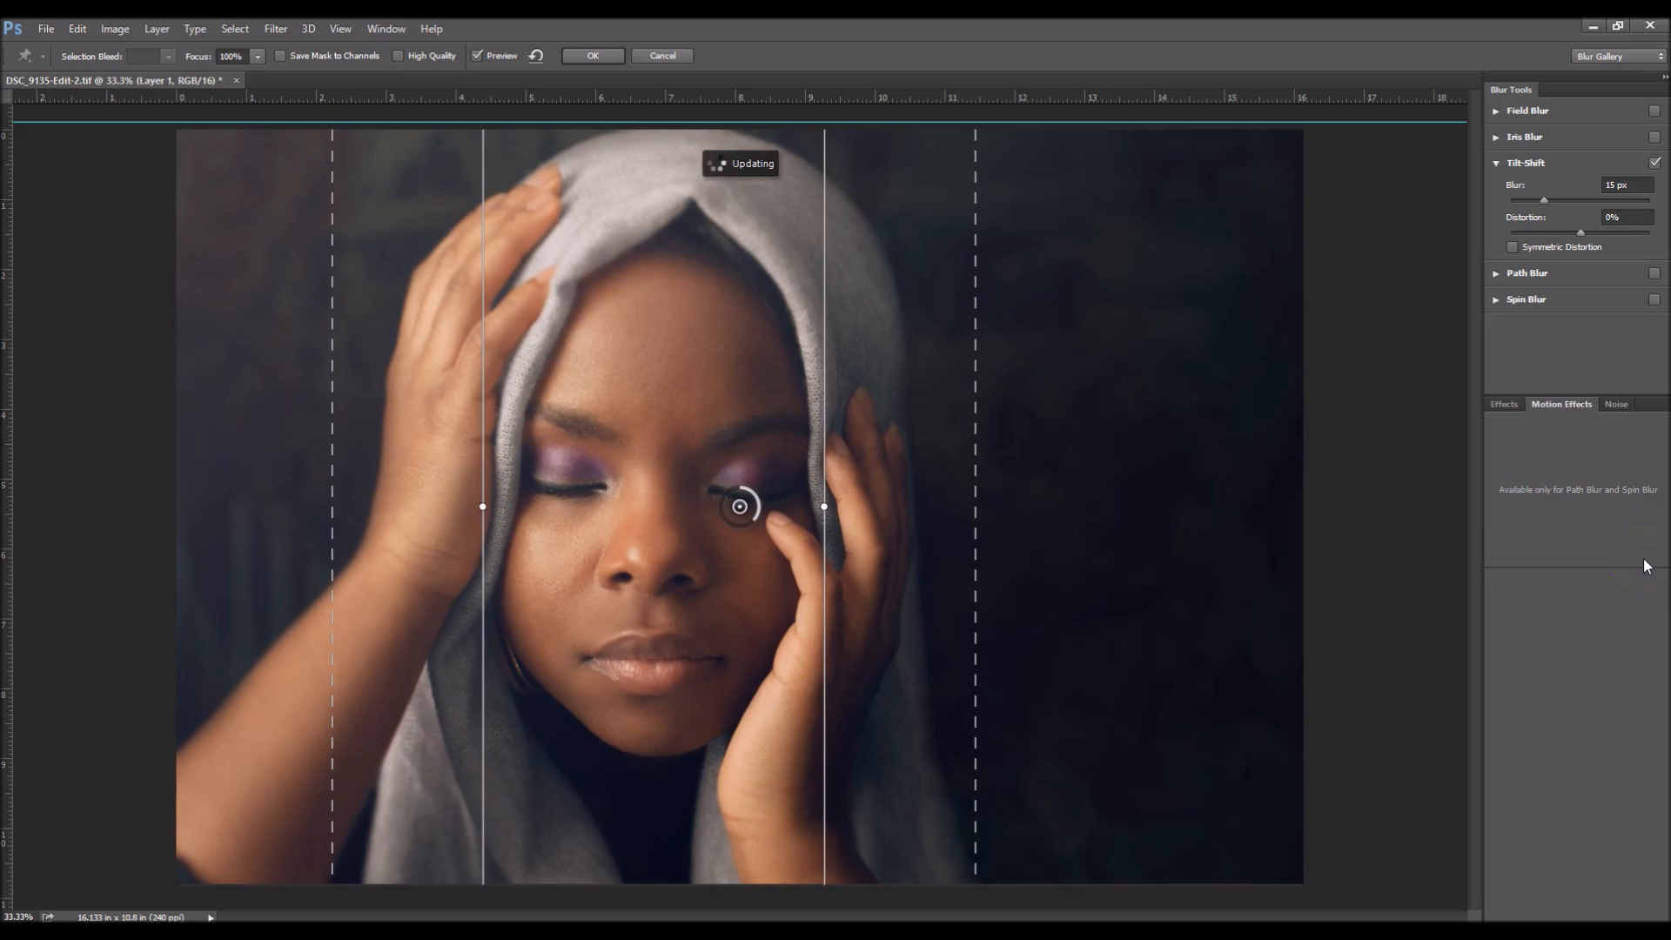
{"action": "left_click_drag", "start_coordinate": [975, 597], "coordinate": [948, 597]}
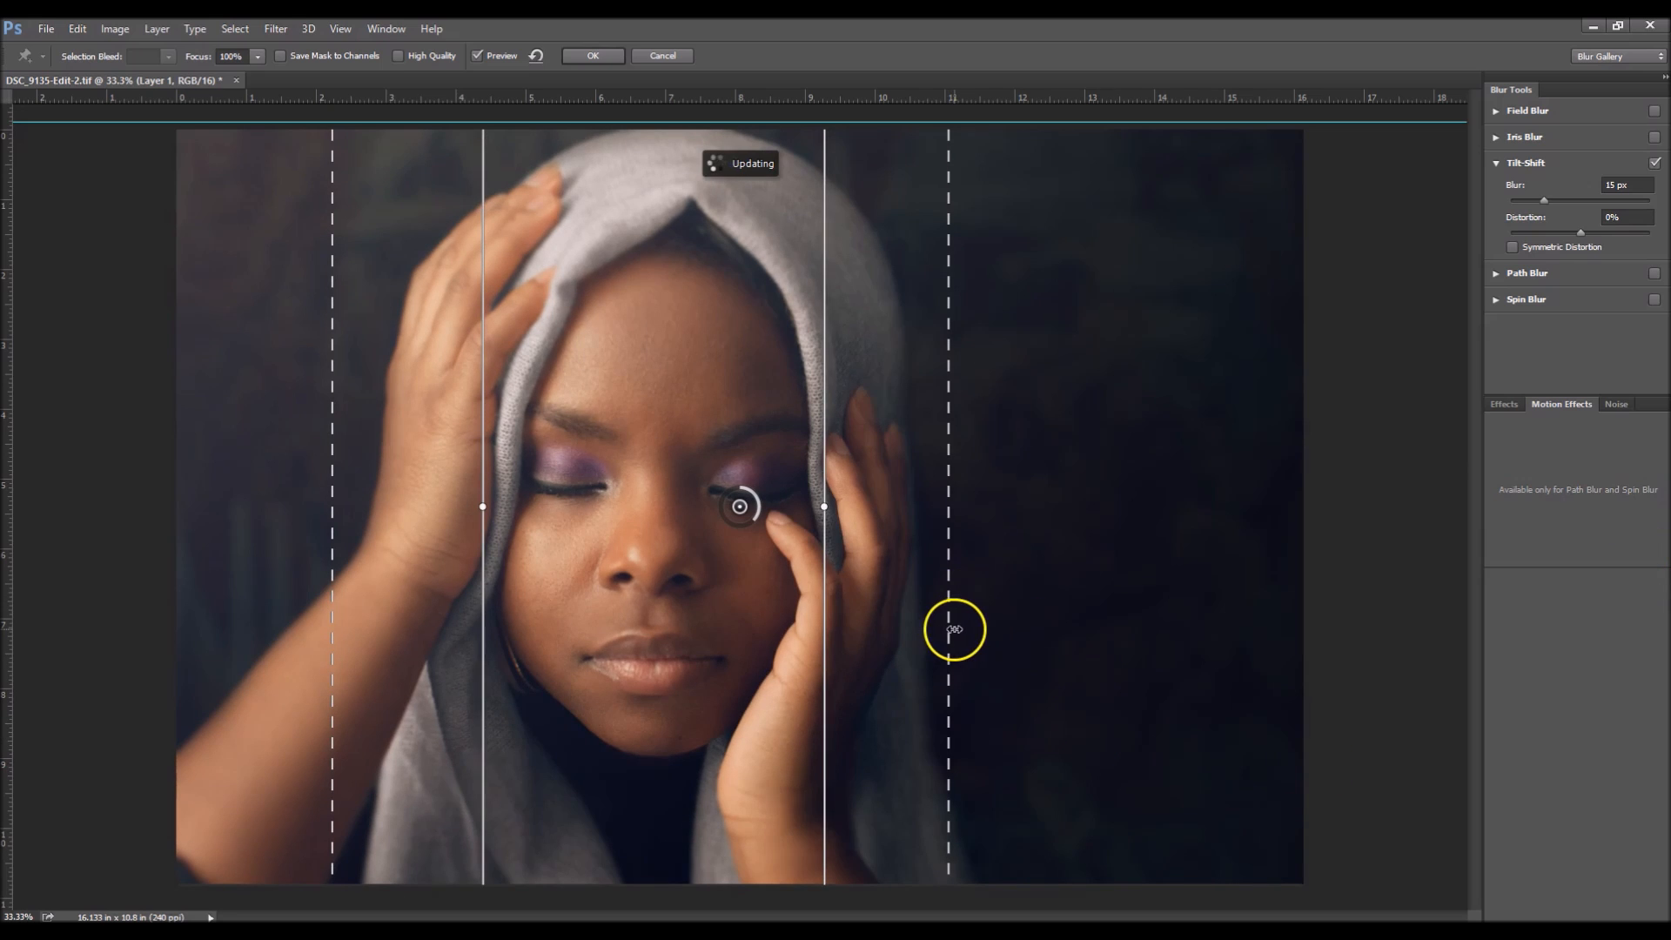
{"action": "left_click", "coordinate": [596, 55]}
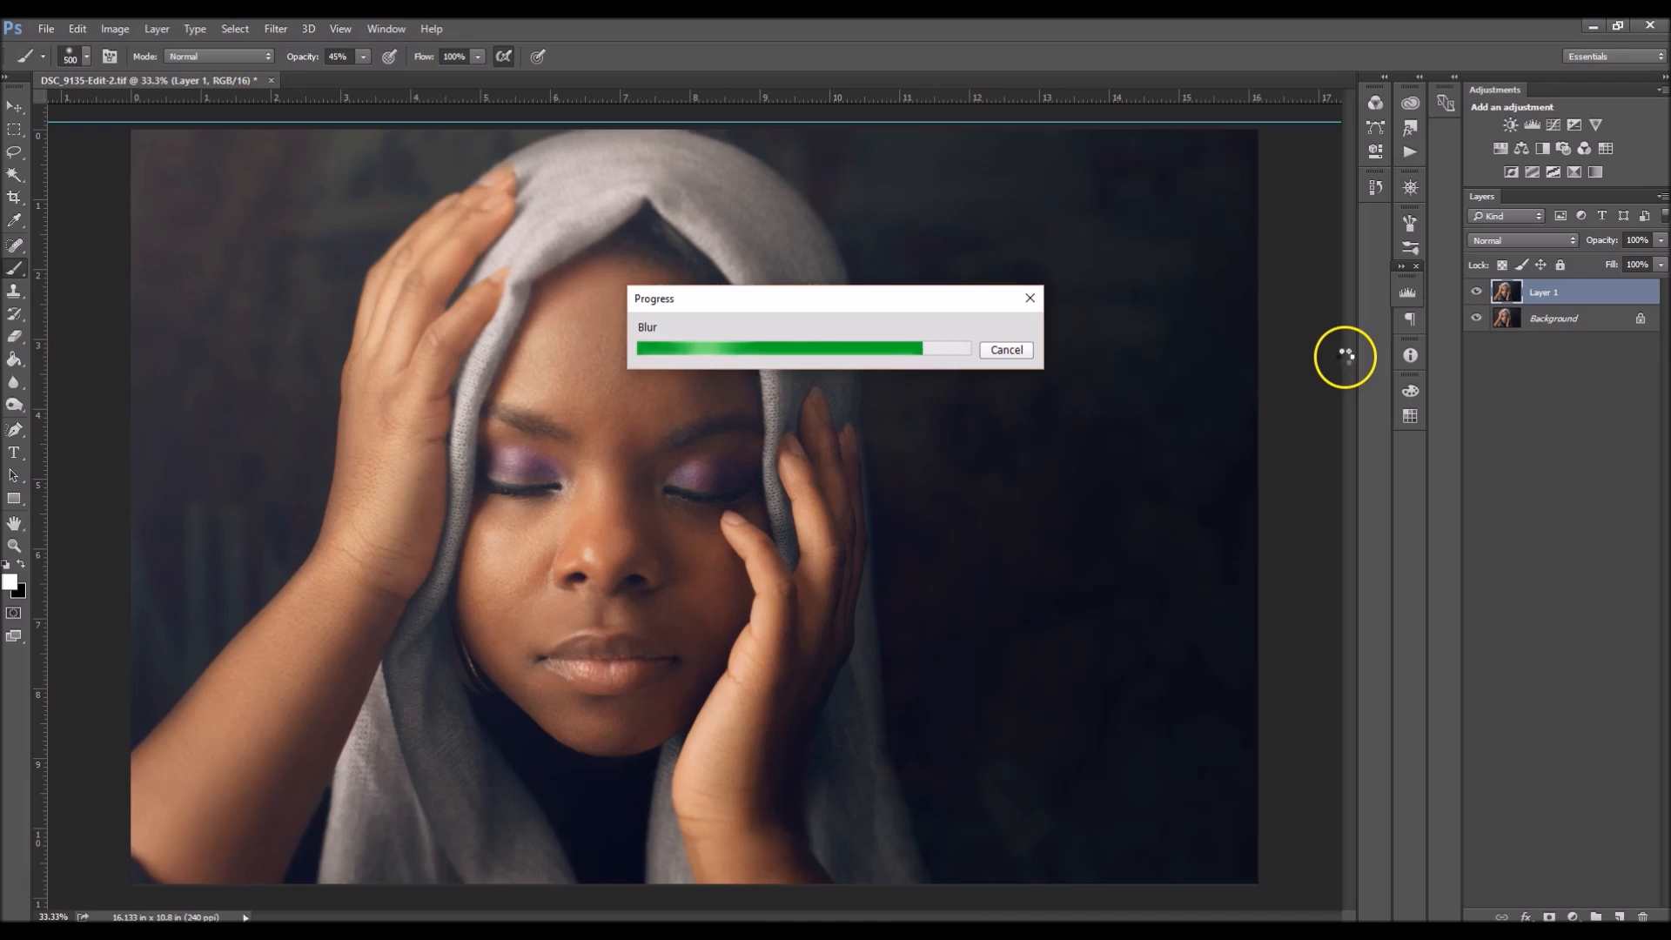
Add a mask to the blurred layer and paint black at 100% opacity with a 300 px brush along the headscarf's front edge.
{"action": "left_click", "coordinate": [1549, 916]}
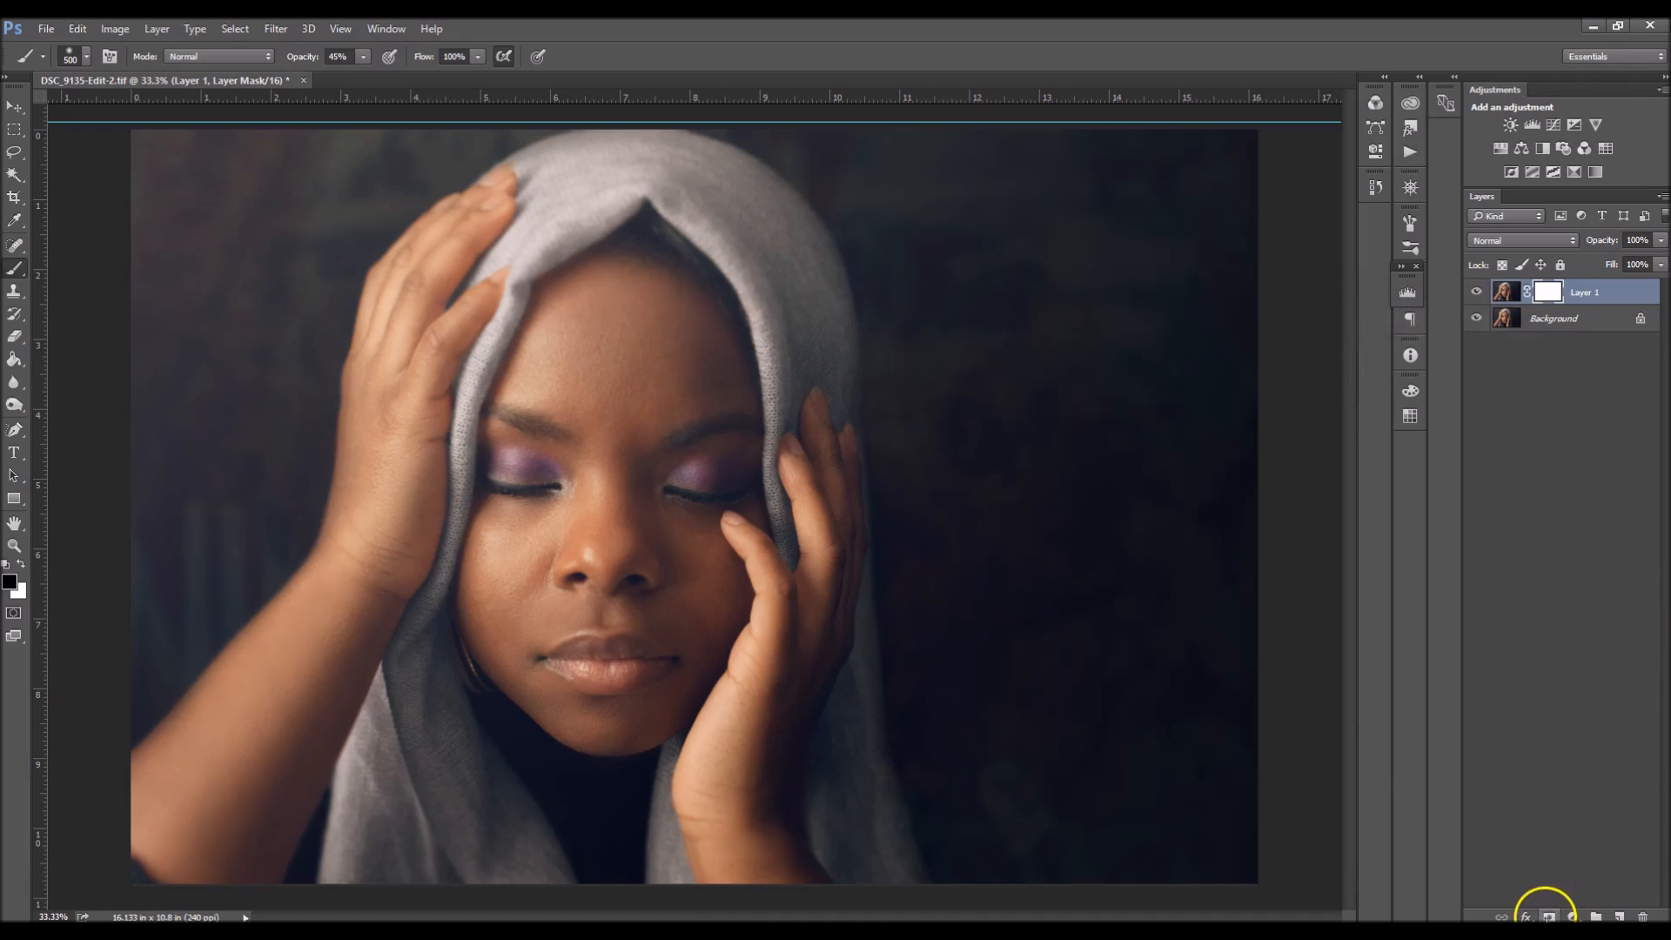
{"action": "key", "text": "x"}
{"action": "mouse_move", "coordinate": [363, 56]}
{"action": "left_mouse_down"}
{"action": "mouse_move", "coordinate": [363, 73]}
{"action": "mouse_move", "coordinate": [529, 101]}
{"action": "left_mouse_up"}
{"action": "key", "text": "bracketleft"}
{"action": "key", "text": "bracketleft"}
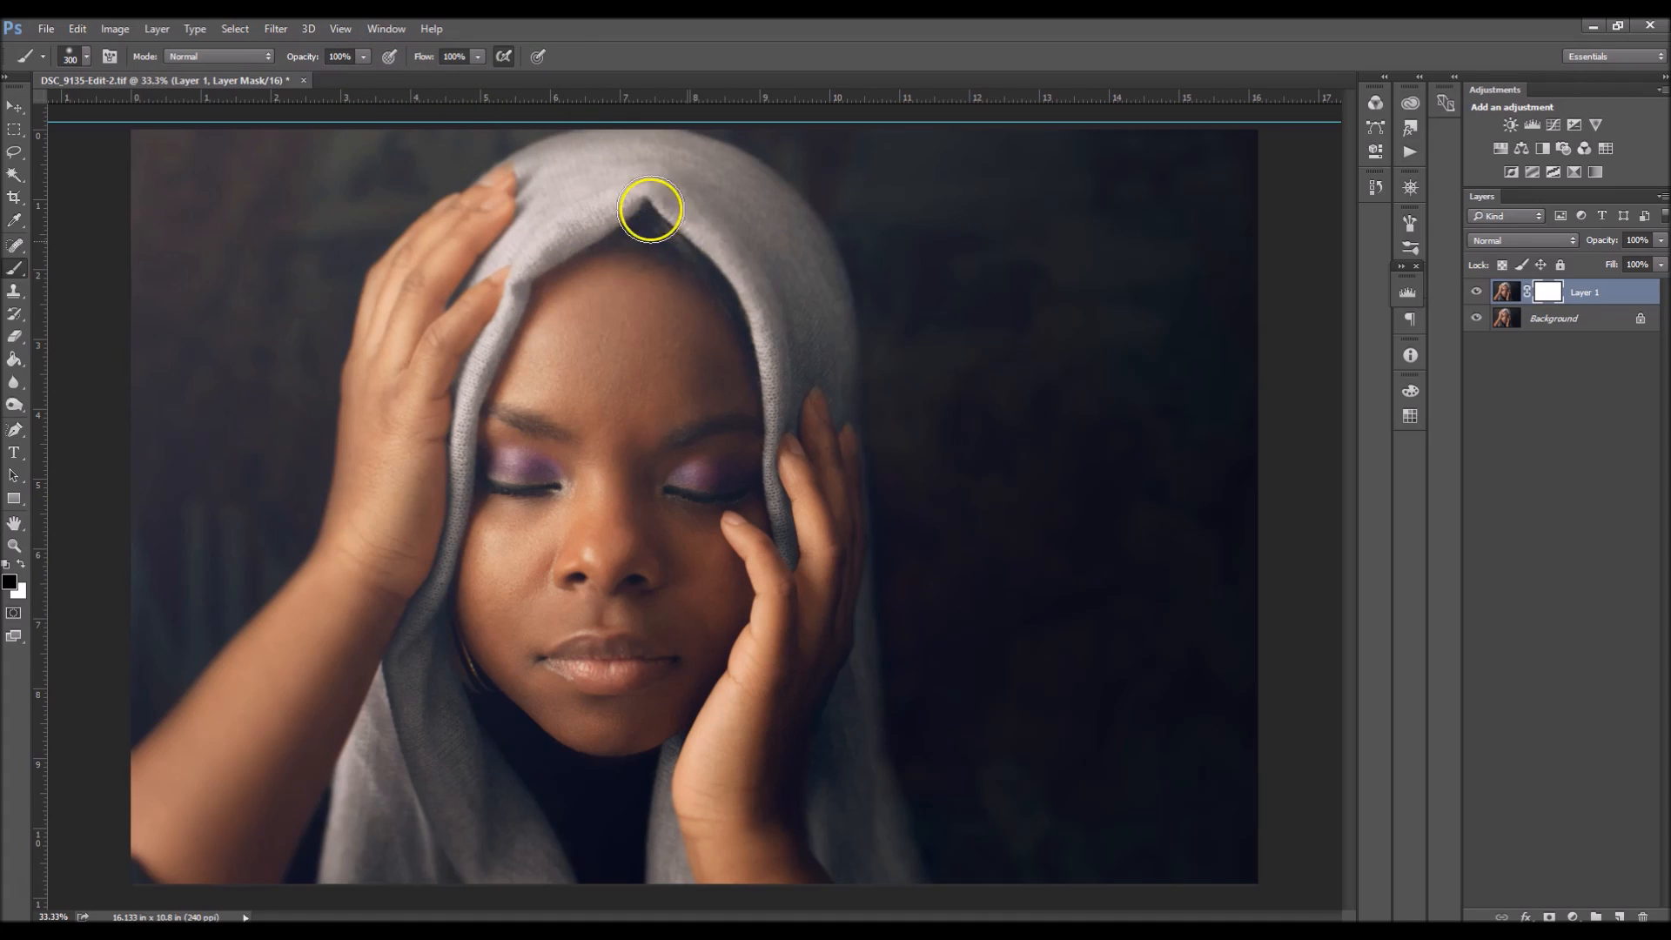
{"action": "mouse_move", "coordinate": [609, 222]}
{"action": "left_mouse_down"}
{"action": "mouse_move", "coordinate": [575, 237]}
{"action": "mouse_move", "coordinate": [480, 457]}
{"action": "mouse_move", "coordinate": [522, 504]}
{"action": "left_mouse_up"}
Mask the blur off the face and neck with a 700 px black brush, and off the headscarf's peak with a 250 px brush.
{"action": "key", "text": "bracketright"}
{"action": "key", "text": "bracketright"}
{"action": "key", "text": "bracketright"}
{"action": "key", "text": "bracketright"}
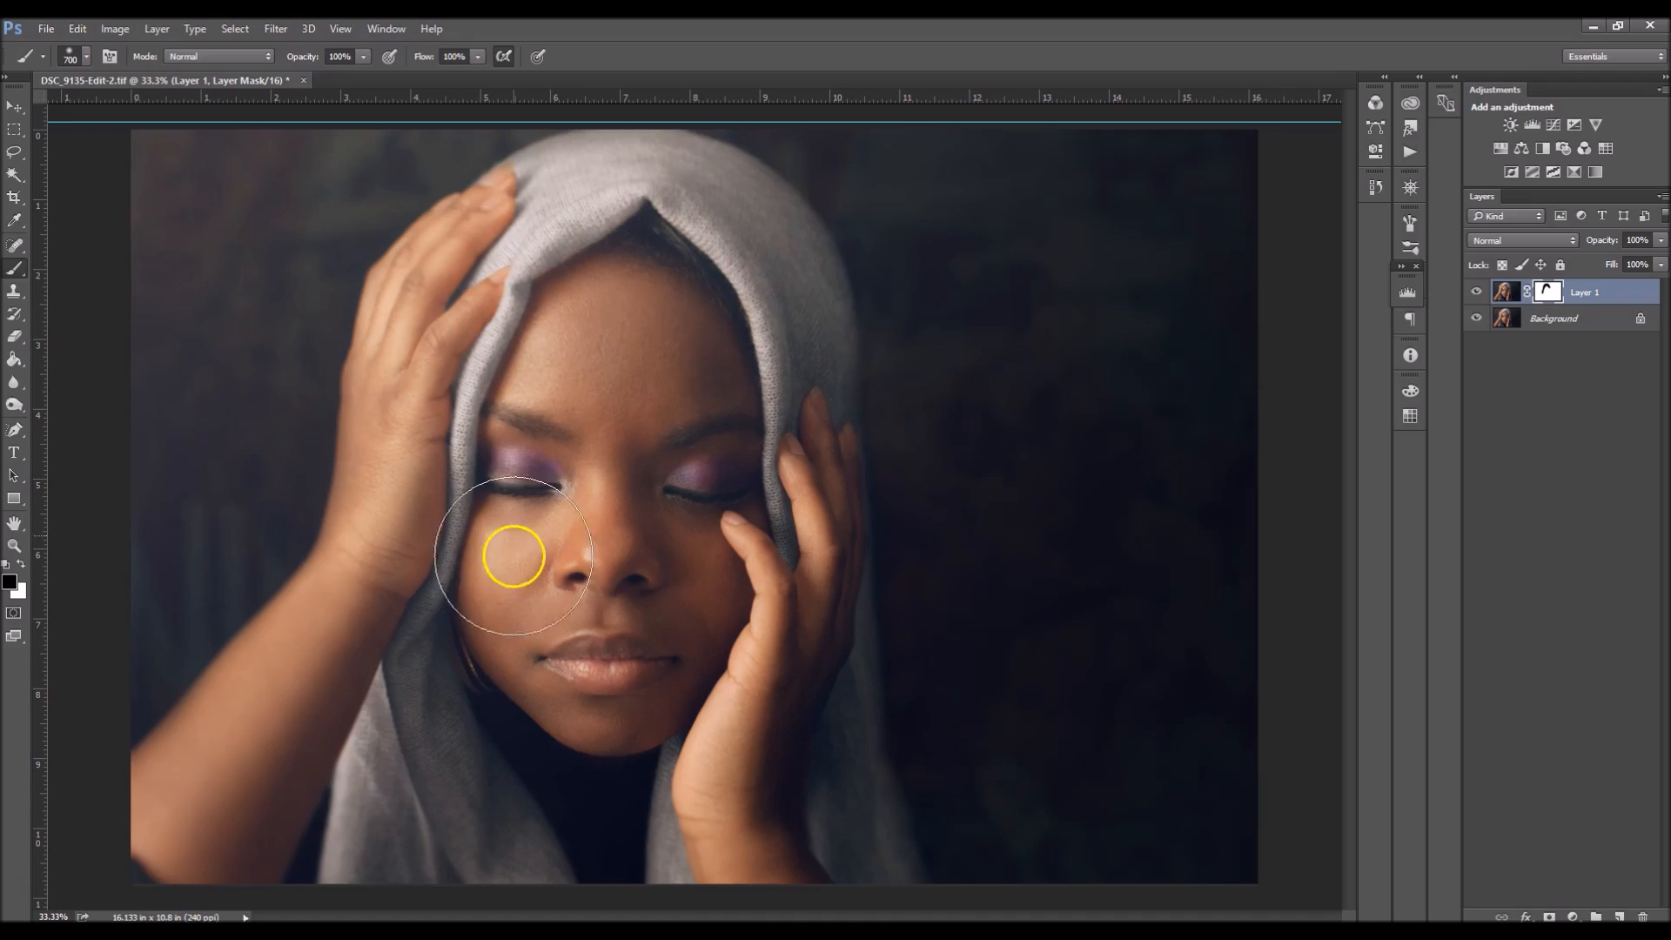
{"action": "mouse_move", "coordinate": [666, 772]}
{"action": "left_mouse_down"}
{"action": "mouse_move", "coordinate": [745, 485]}
{"action": "mouse_move", "coordinate": [675, 347]}
{"action": "mouse_move", "coordinate": [646, 171]}
{"action": "left_mouse_up"}
{"action": "key", "text": "bracketleft"}
{"action": "key", "text": "bracketleft"}
{"action": "key", "text": "bracketleft"}
{"action": "key", "text": "bracketleft"}
{"action": "key", "text": "bracketleft"}
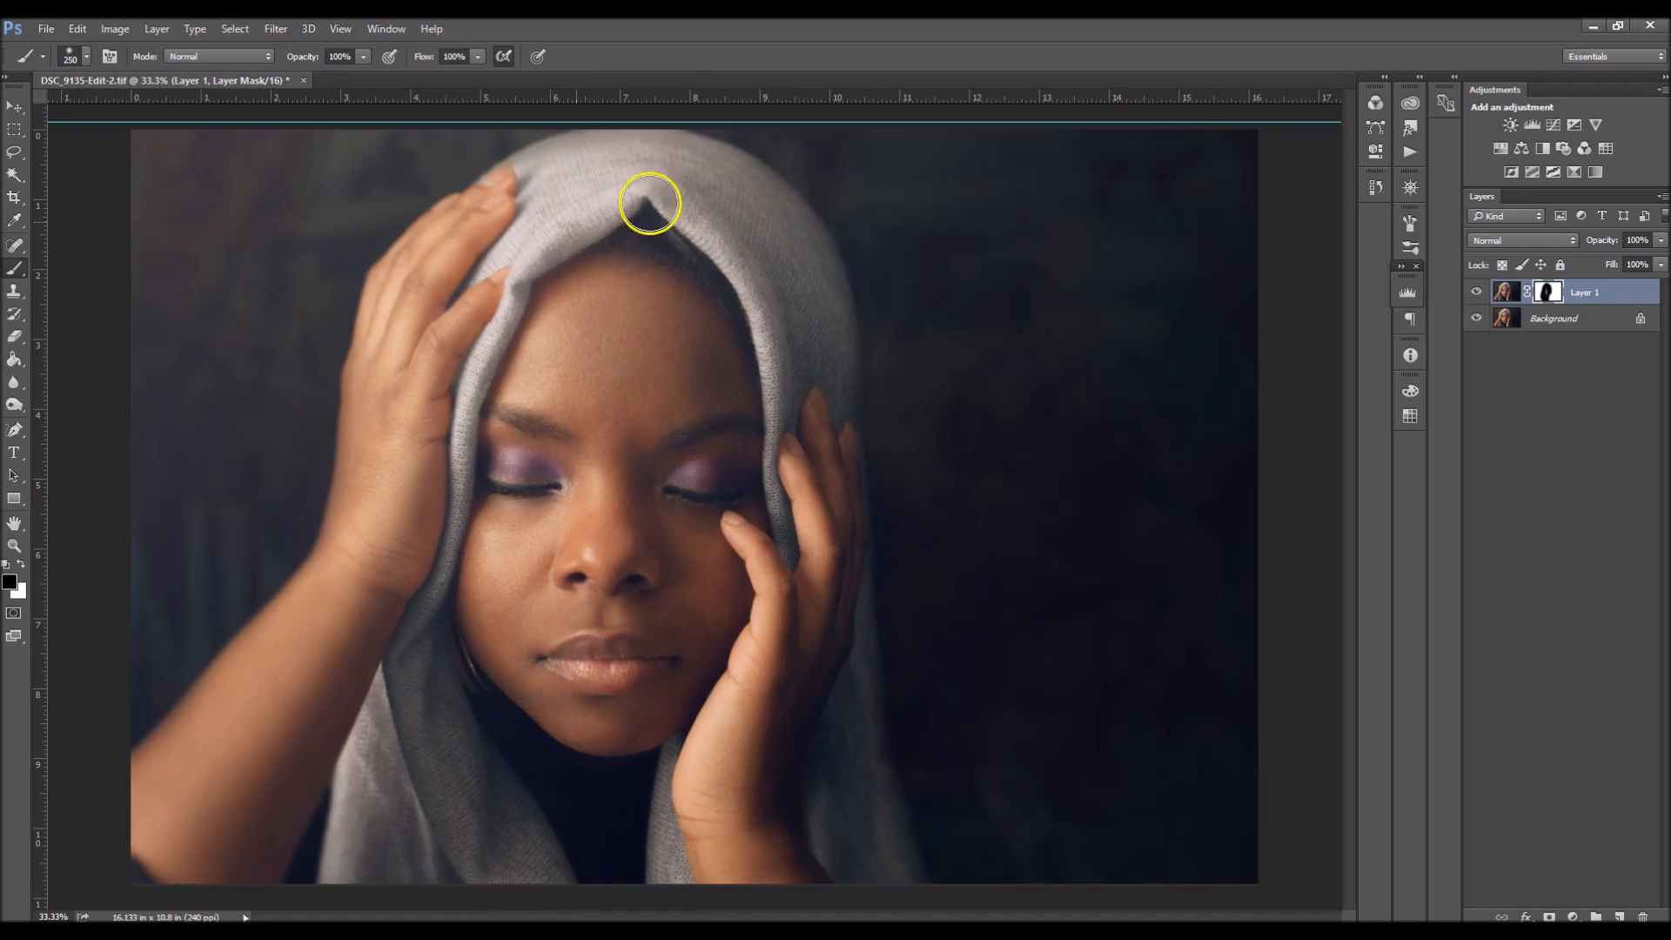
Refine the mask with white, using a 700 px brush on the lower headscarf and a 300 px brush at 50% opacity on the forearm.
{"action": "key", "text": "bracketright"}
{"action": "key", "text": "bracketright"}
{"action": "key", "text": "bracketright"}
{"action": "key", "text": "bracketright"}
{"action": "key", "text": "bracketright"}
{"action": "key", "text": "x"}
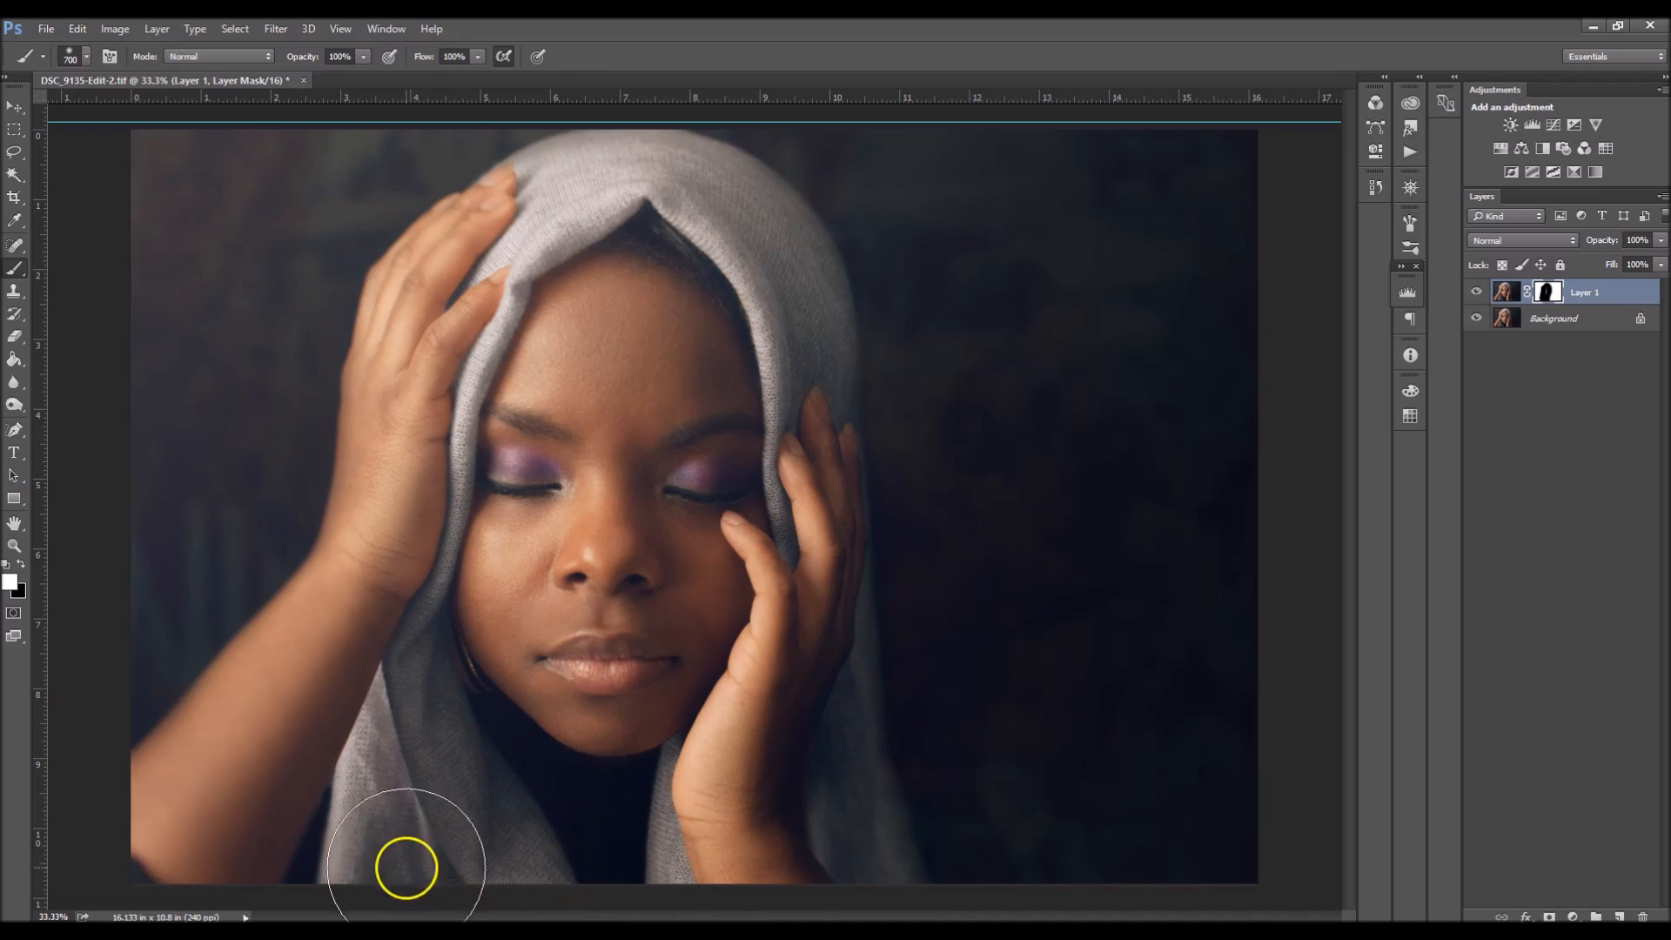
{"action": "left_click", "coordinate": [350, 56]}
{"action": "key", "text": "bracketleft"}
{"action": "key", "text": "bracketleft"}
{"action": "key", "text": "bracketleft"}
{"action": "key", "text": "bracketleft"}
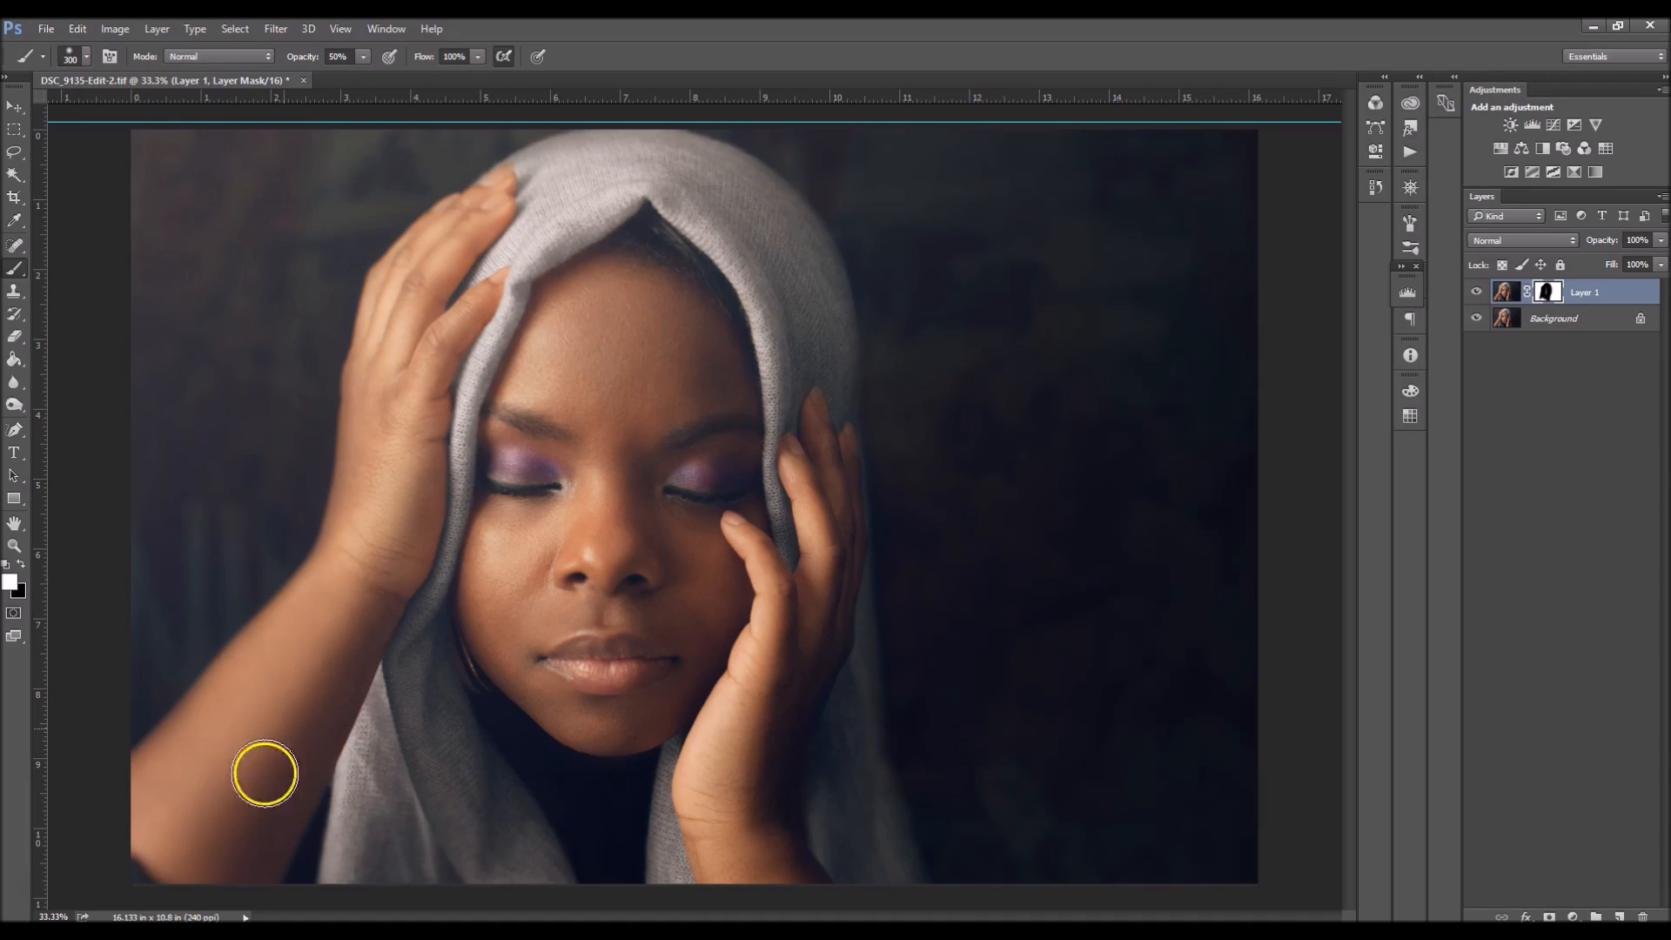
Continue refining the mask in white at 75% opacity, with a 500 px brush at the elbow and a 250 px brush on the hand near the chin.
{"action": "key", "text": "bracketright"}
{"action": "key", "text": "bracketright"}
{"action": "key", "text": "bracketright"}
{"action": "key", "text": "bracketleft"}
{"action": "key", "text": "7"}
{"action": "key", "text": "5"}
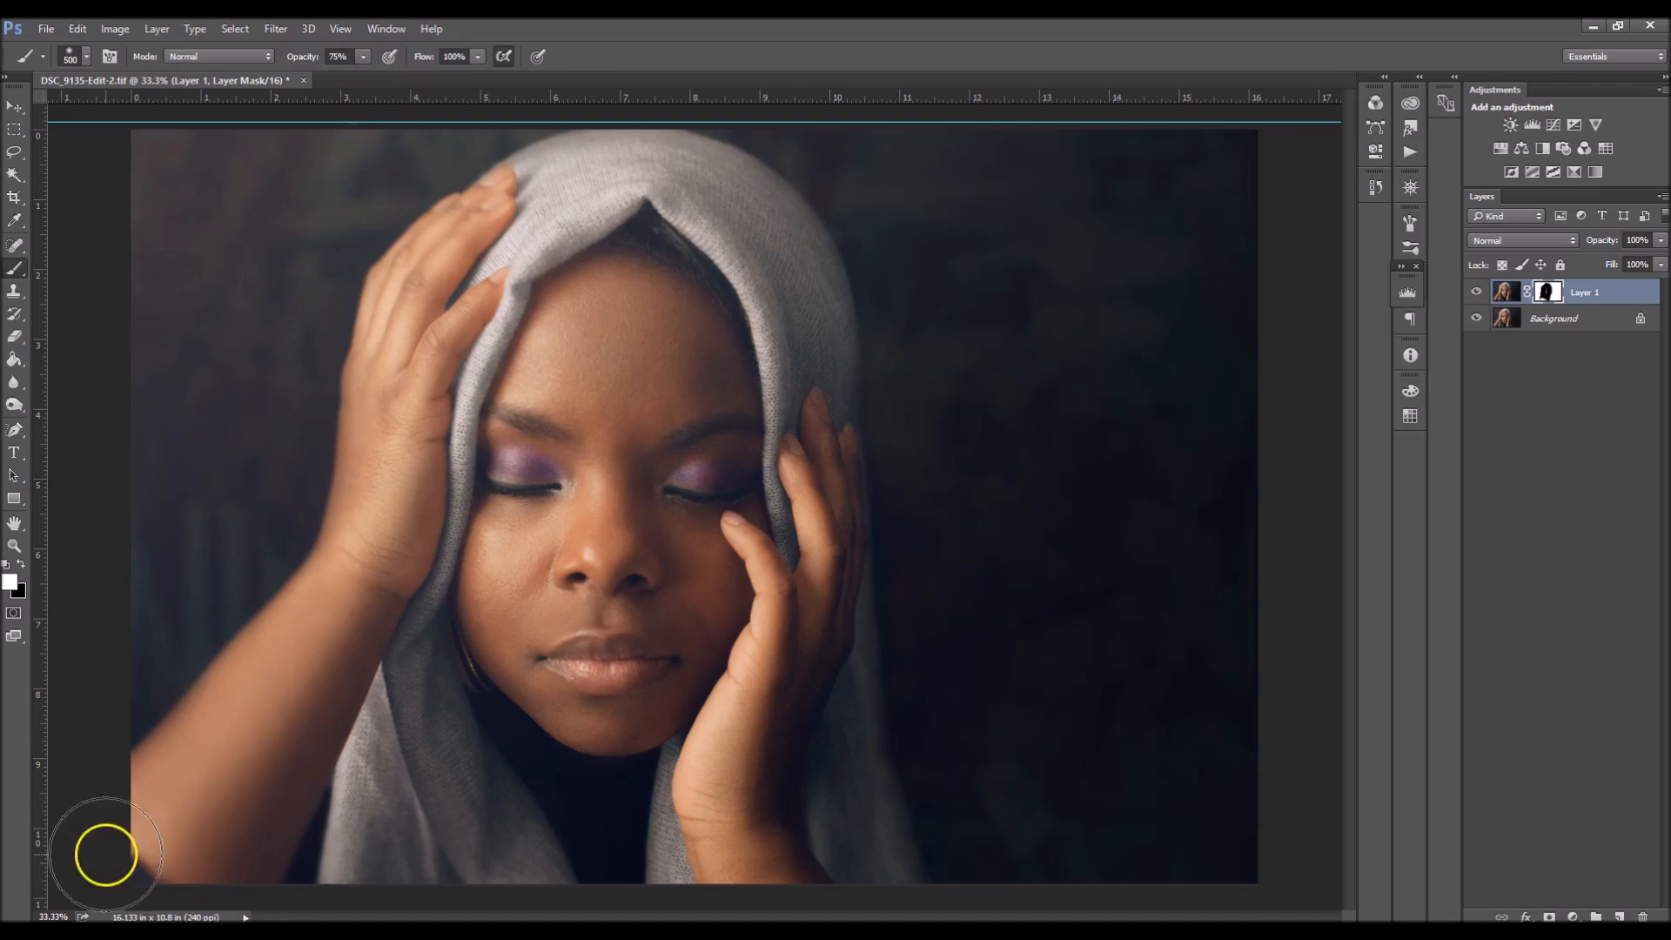
{"action": "key", "text": "bracketleft"}
{"action": "key", "text": "bracketleft"}
{"action": "key", "text": "bracketleft"}
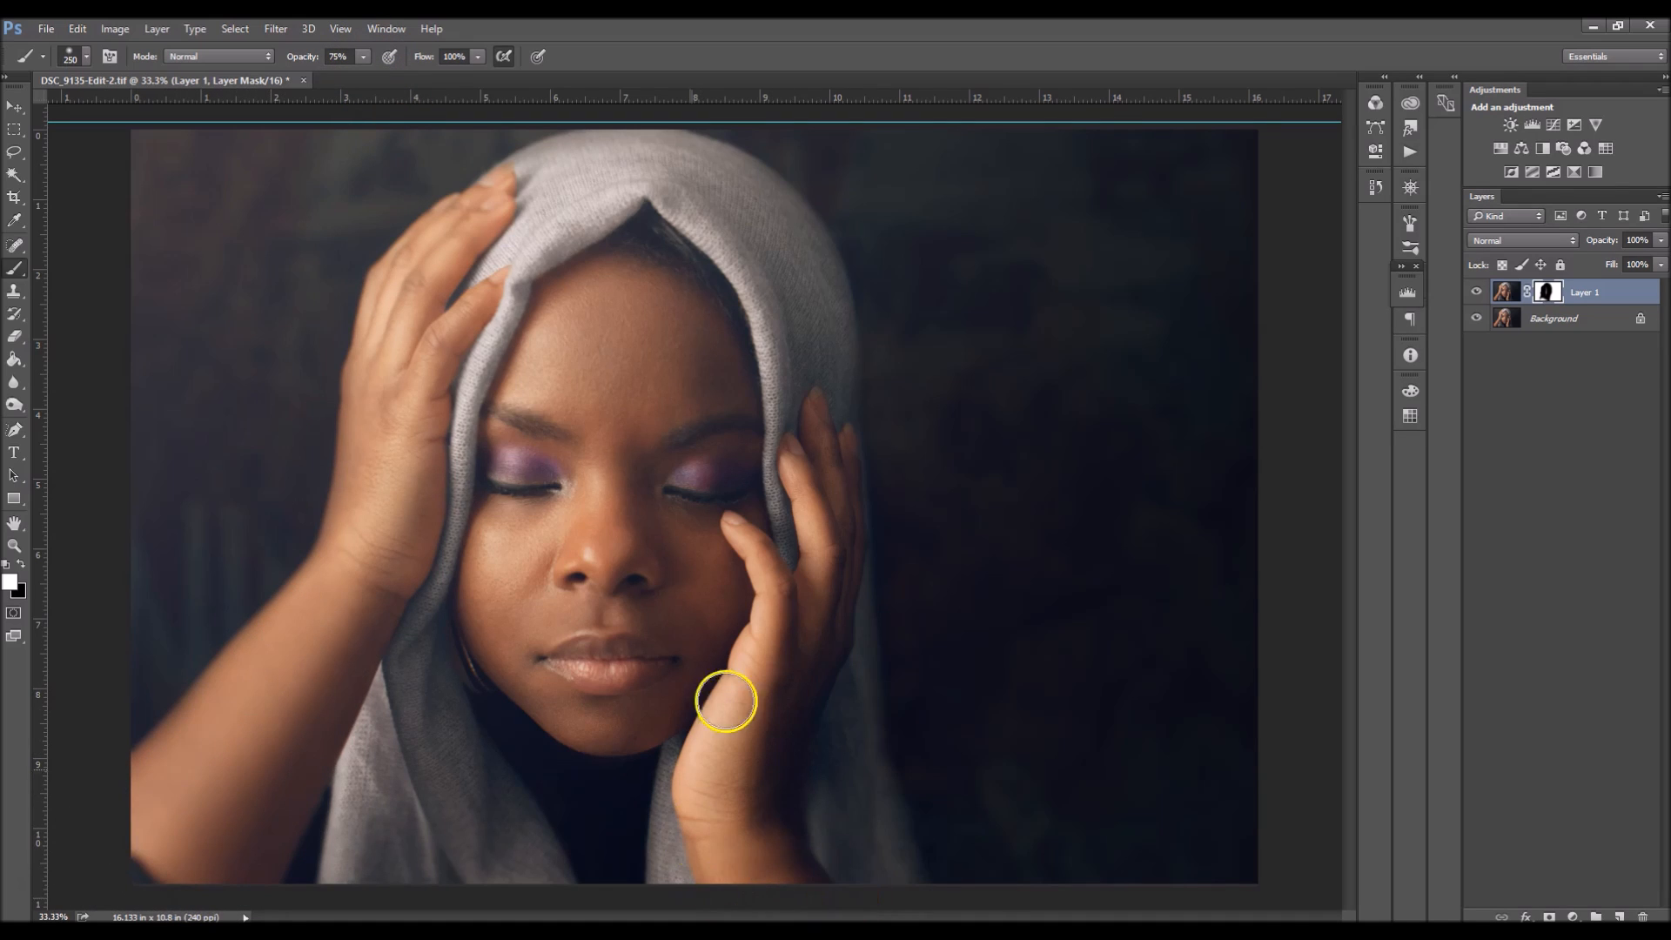
Mask the blur from the headscarf with a 700 px black brush at 75% opacity, and compare the image with and without the layer.
{"action": "key", "text": "bracketright"}
{"action": "key", "text": "bracketright"}
{"action": "key", "text": "bracketright"}
{"action": "key", "text": "bracketright"}
{"action": "key", "text": "bracketright"}
{"action": "key", "text": "x"}
{"action": "mouse_move", "coordinate": [660, 252]}
{"action": "left_mouse_down"}
{"action": "mouse_move", "coordinate": [609, 272]}
{"action": "mouse_move", "coordinate": [693, 276]}
{"action": "mouse_move", "coordinate": [690, 731]}
{"action": "mouse_move", "coordinate": [1074, 403]}
{"action": "mouse_move", "coordinate": [1007, 708]}
{"action": "left_mouse_up"}
{"action": "left_click", "coordinate": [1478, 292]}
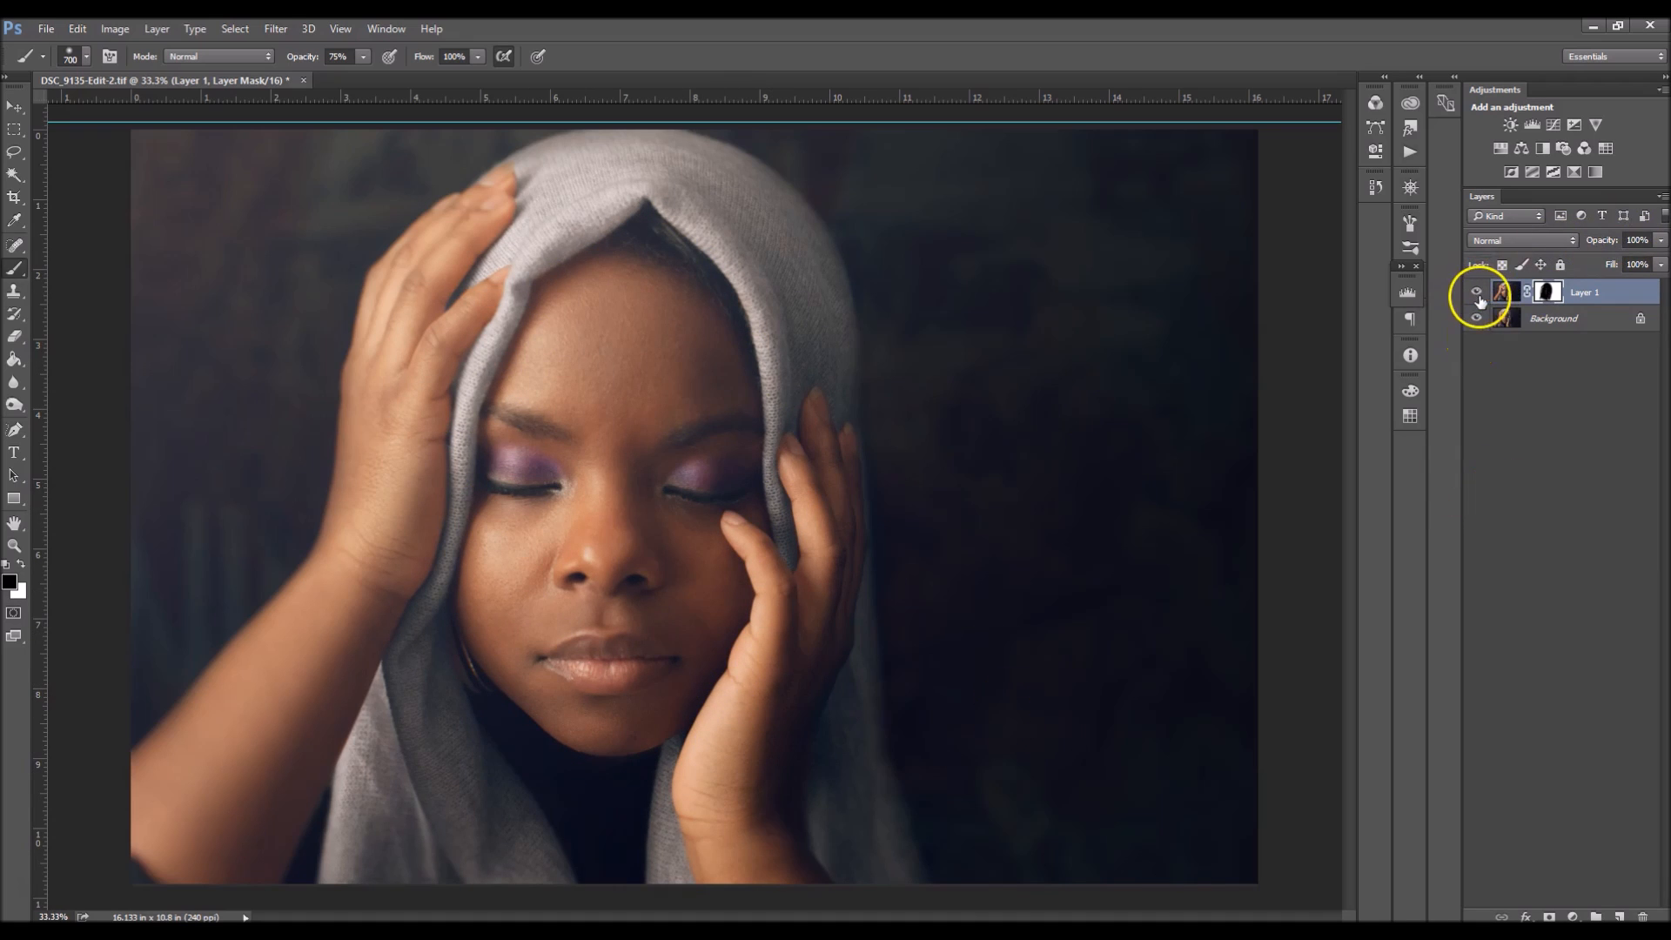
{"action": "left_click", "coordinate": [1477, 294]}
Lower the blurred layer's opacity to 48% and flatten the image.
{"action": "left_click", "coordinate": [1660, 244]}
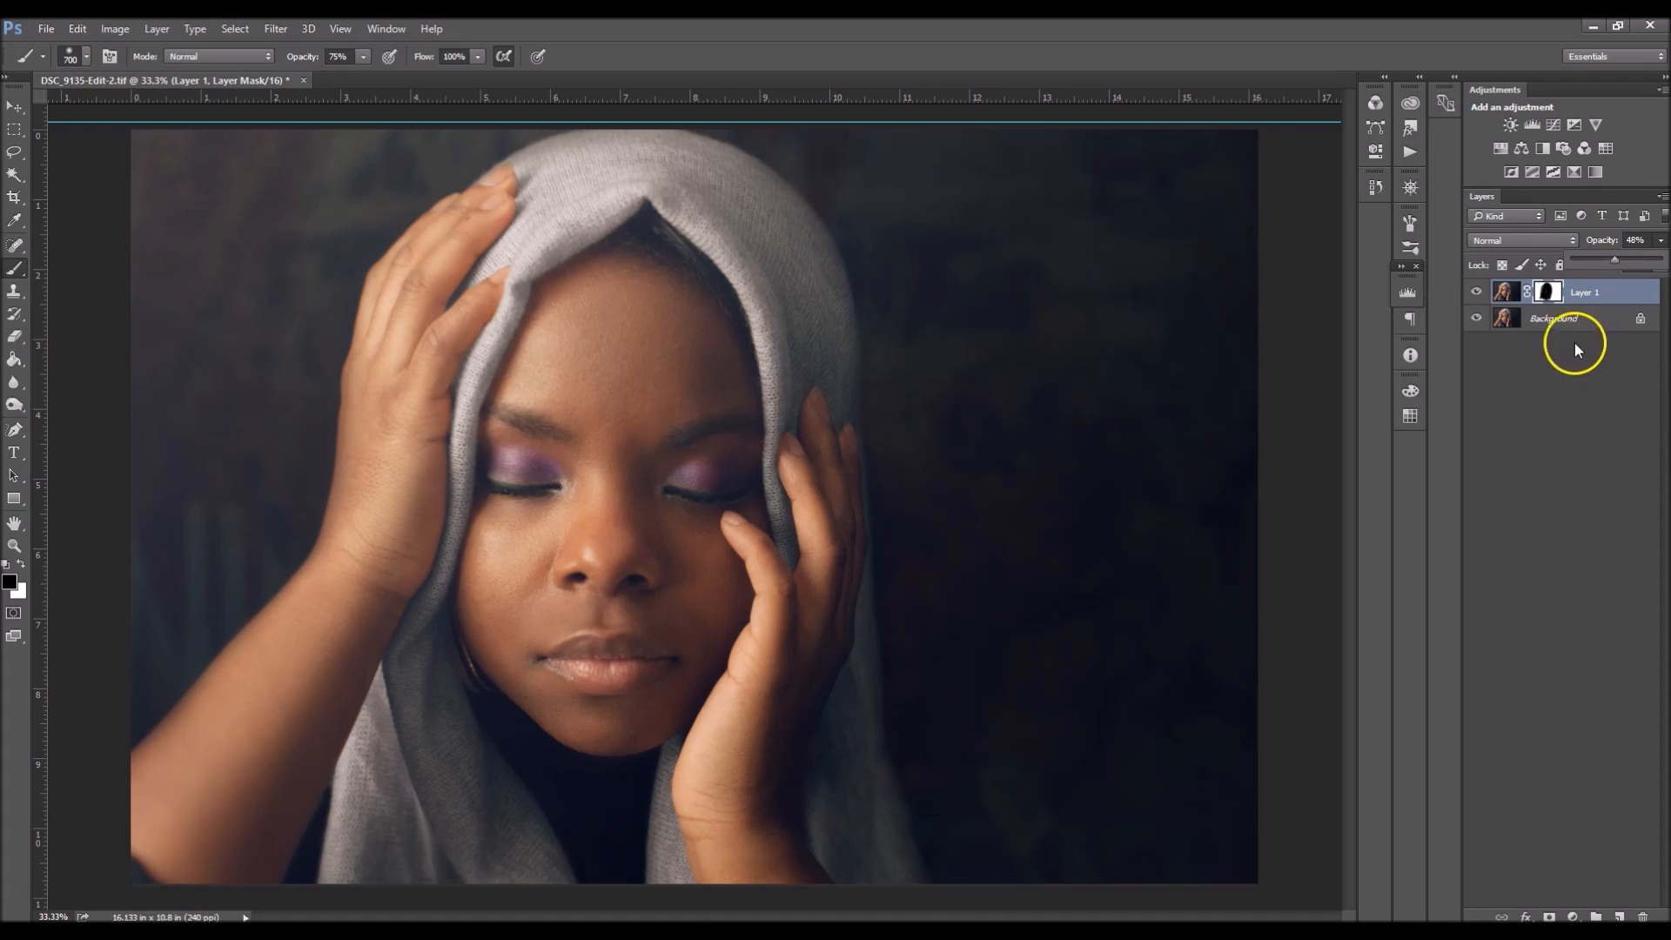
{"action": "left_click", "coordinate": [1551, 315]}
{"action": "right_click", "coordinate": [1551, 315]}
{"action": "left_click", "coordinate": [1541, 509]}
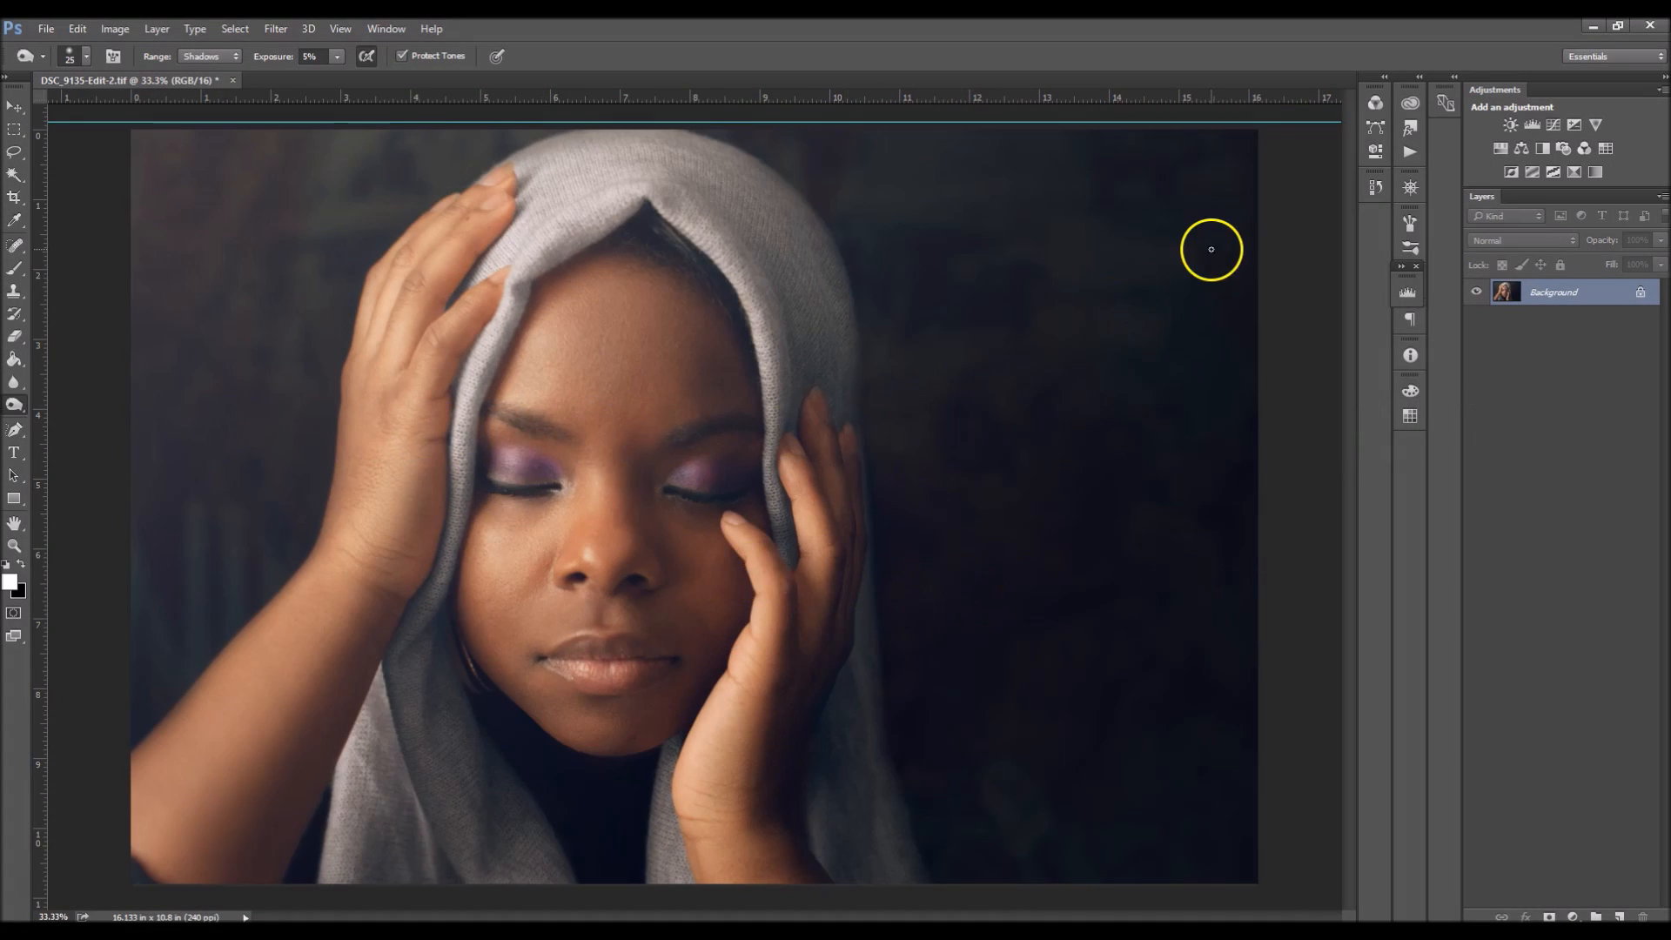
Inspect the face up close and duplicate the flattened Background to a new layer.
{"action": "key", "text": "ctrl+plus"}
{"action": "key", "text": "ctrl+plus"}
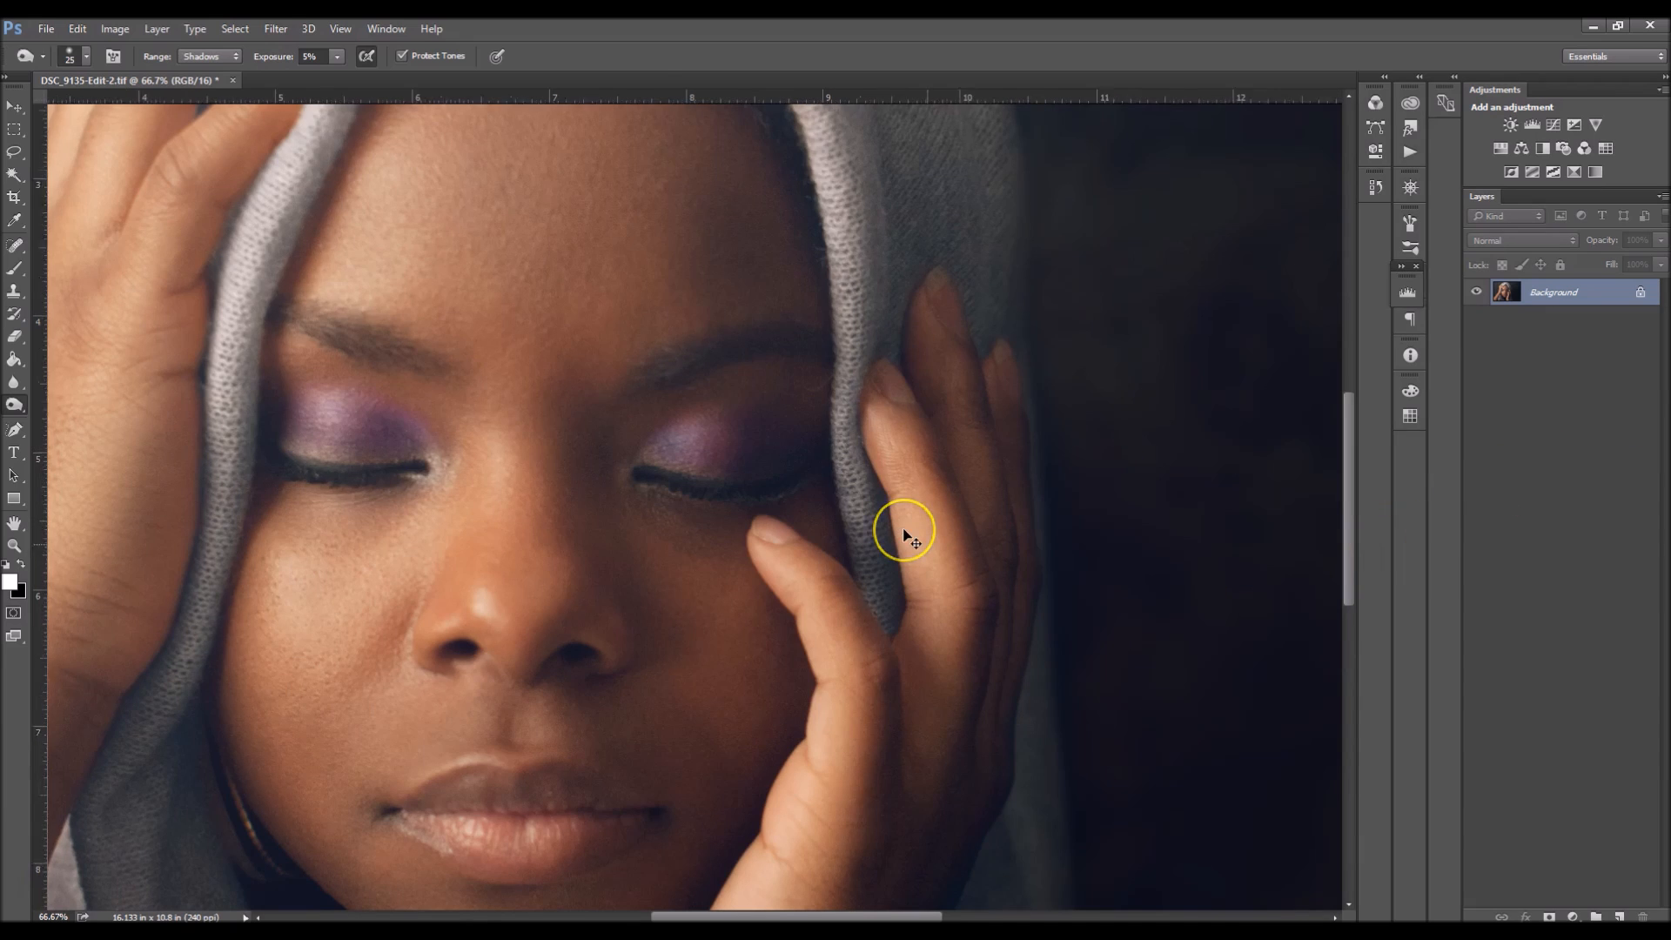
{"action": "key", "text": "ctrl+minus"}
{"action": "key", "text": "ctrl+minus"}
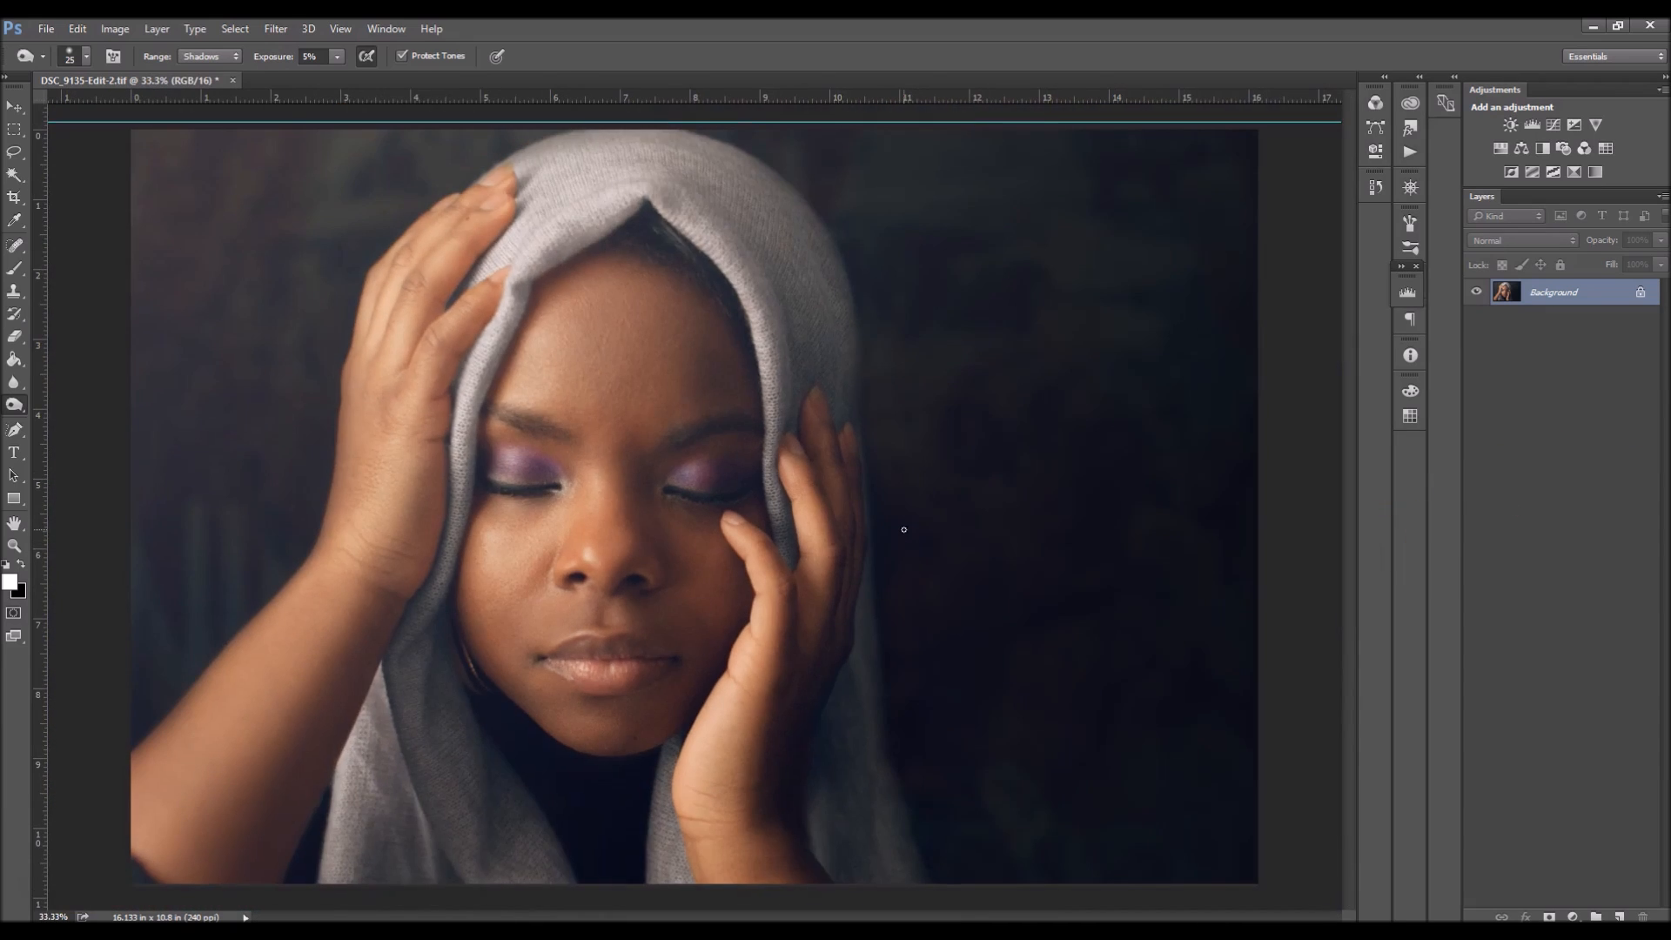
{"action": "key", "text": "ctrl+j"}
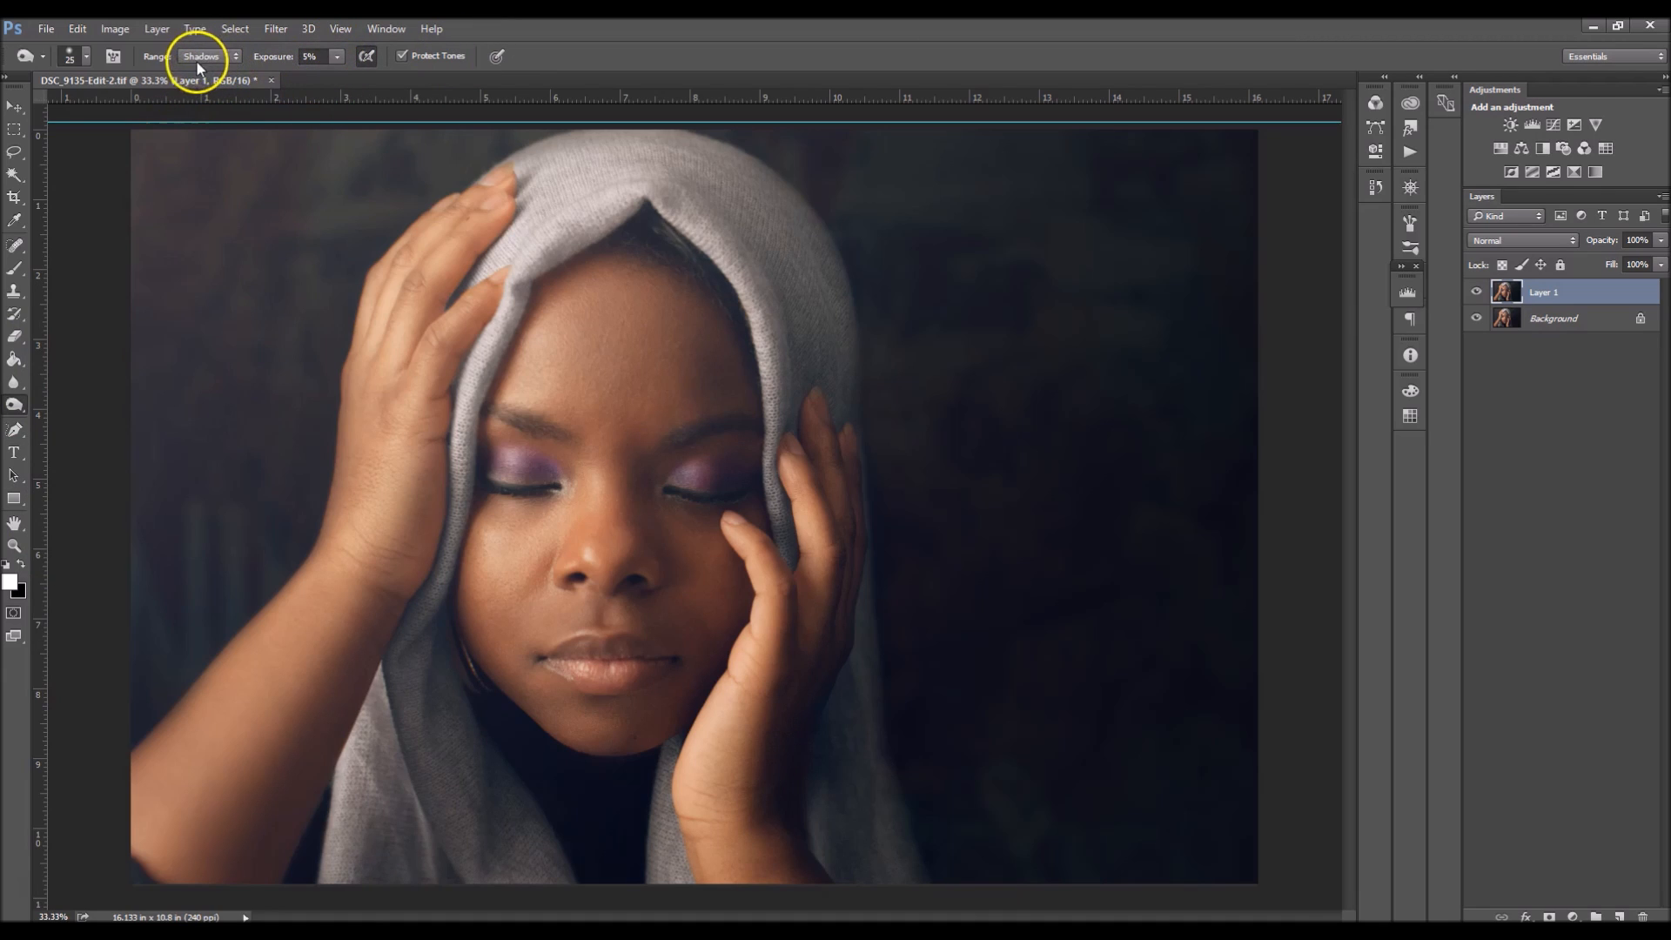
Darken the lash lines of both closed eyes with the Burn tool, using the Shadows range at 5% exposure and a small brush up to 35 px.
{"action": "key", "text": "ctrl+plus"}
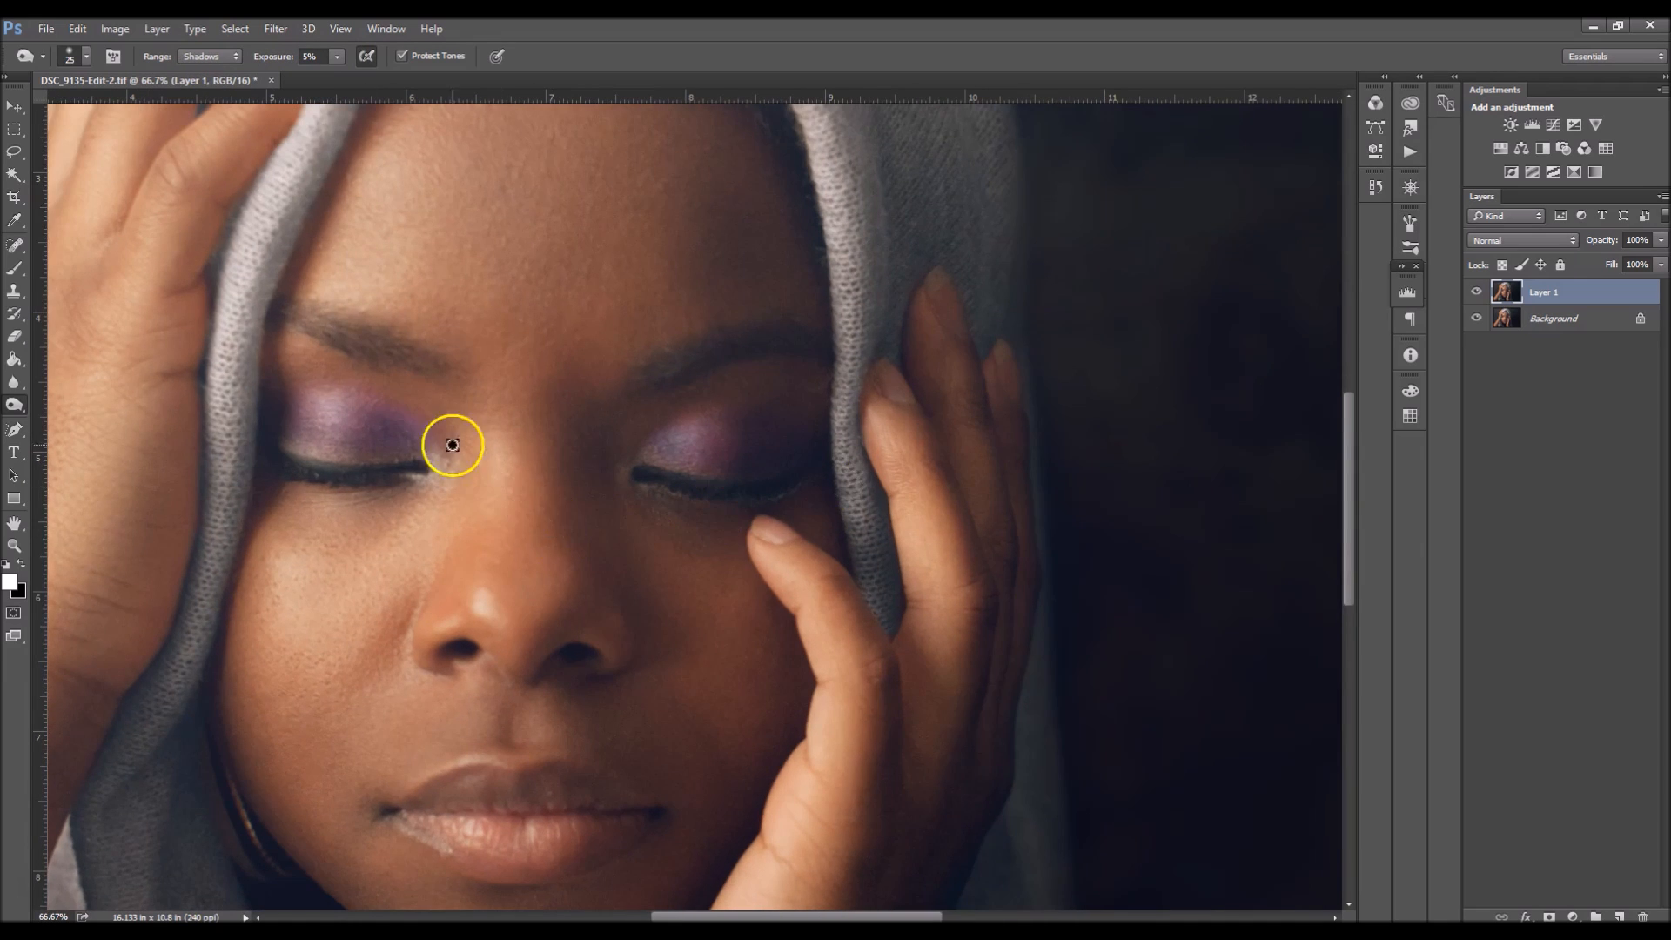
{"action": "left_click_drag", "start_coordinate": [432, 480], "coordinate": [560, 496]}
{"action": "key", "text": "ctrl+plus"}
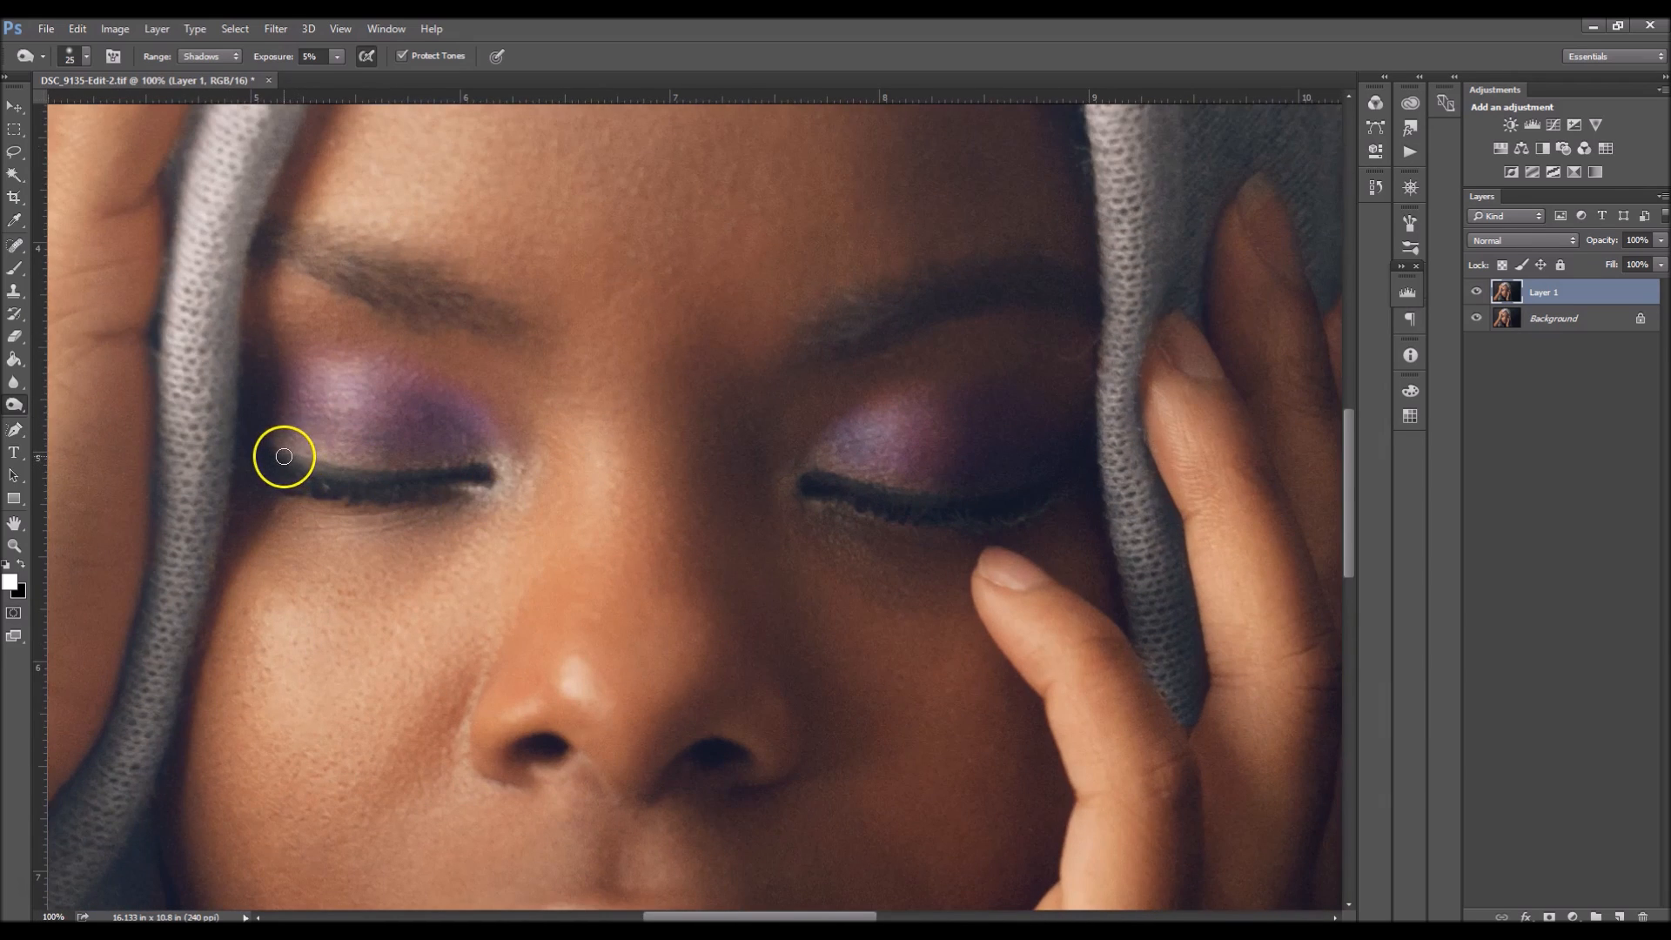
{"action": "mouse_move", "coordinate": [277, 452]}
{"action": "left_mouse_down"}
{"action": "mouse_move", "coordinate": [359, 478]}
{"action": "mouse_move", "coordinate": [305, 466]}
{"action": "mouse_move", "coordinate": [473, 473]}
{"action": "mouse_move", "coordinate": [339, 474]}
{"action": "mouse_move", "coordinate": [269, 447]}
{"action": "mouse_move", "coordinate": [356, 475]}
{"action": "mouse_move", "coordinate": [480, 474]}
{"action": "left_mouse_up"}
{"action": "key", "text": "]"}
{"action": "mouse_move", "coordinate": [911, 492]}
{"action": "left_mouse_down"}
{"action": "mouse_move", "coordinate": [806, 478]}
{"action": "mouse_move", "coordinate": [995, 500]}
{"action": "mouse_move", "coordinate": [1059, 470]}
{"action": "mouse_move", "coordinate": [811, 488]}
{"action": "left_mouse_up"}
{"action": "key", "text": "]"}
{"action": "mouse_move", "coordinate": [477, 488]}
{"action": "left_mouse_down"}
{"action": "mouse_move", "coordinate": [488, 473]}
{"action": "mouse_move", "coordinate": [386, 479]}
{"action": "mouse_move", "coordinate": [269, 451]}
{"action": "mouse_move", "coordinate": [494, 478]}
{"action": "left_mouse_up"}
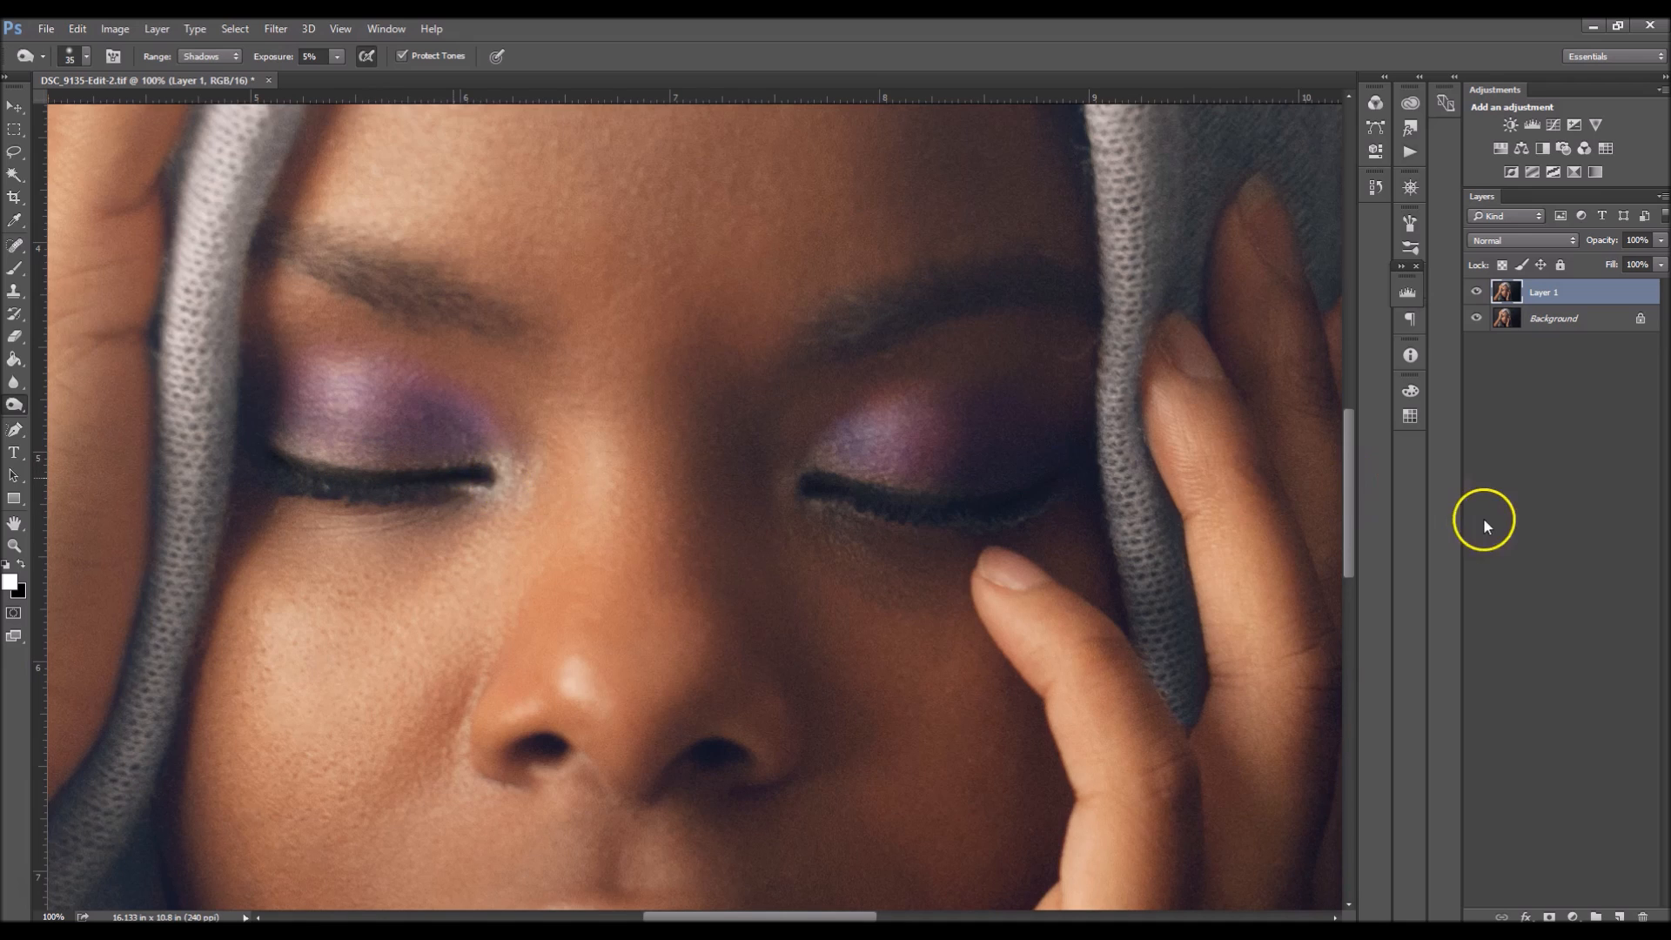
Compare the image with and without the burned layer and set that layer's opacity to 75%.
{"action": "left_click", "coordinate": [1476, 293]}
{"action": "left_click", "coordinate": [1477, 294]}
{"action": "key", "text": "ctrl+minus"}
{"action": "key", "text": "ctrl+minus"}
{"action": "key", "text": "ctrl+minus"}
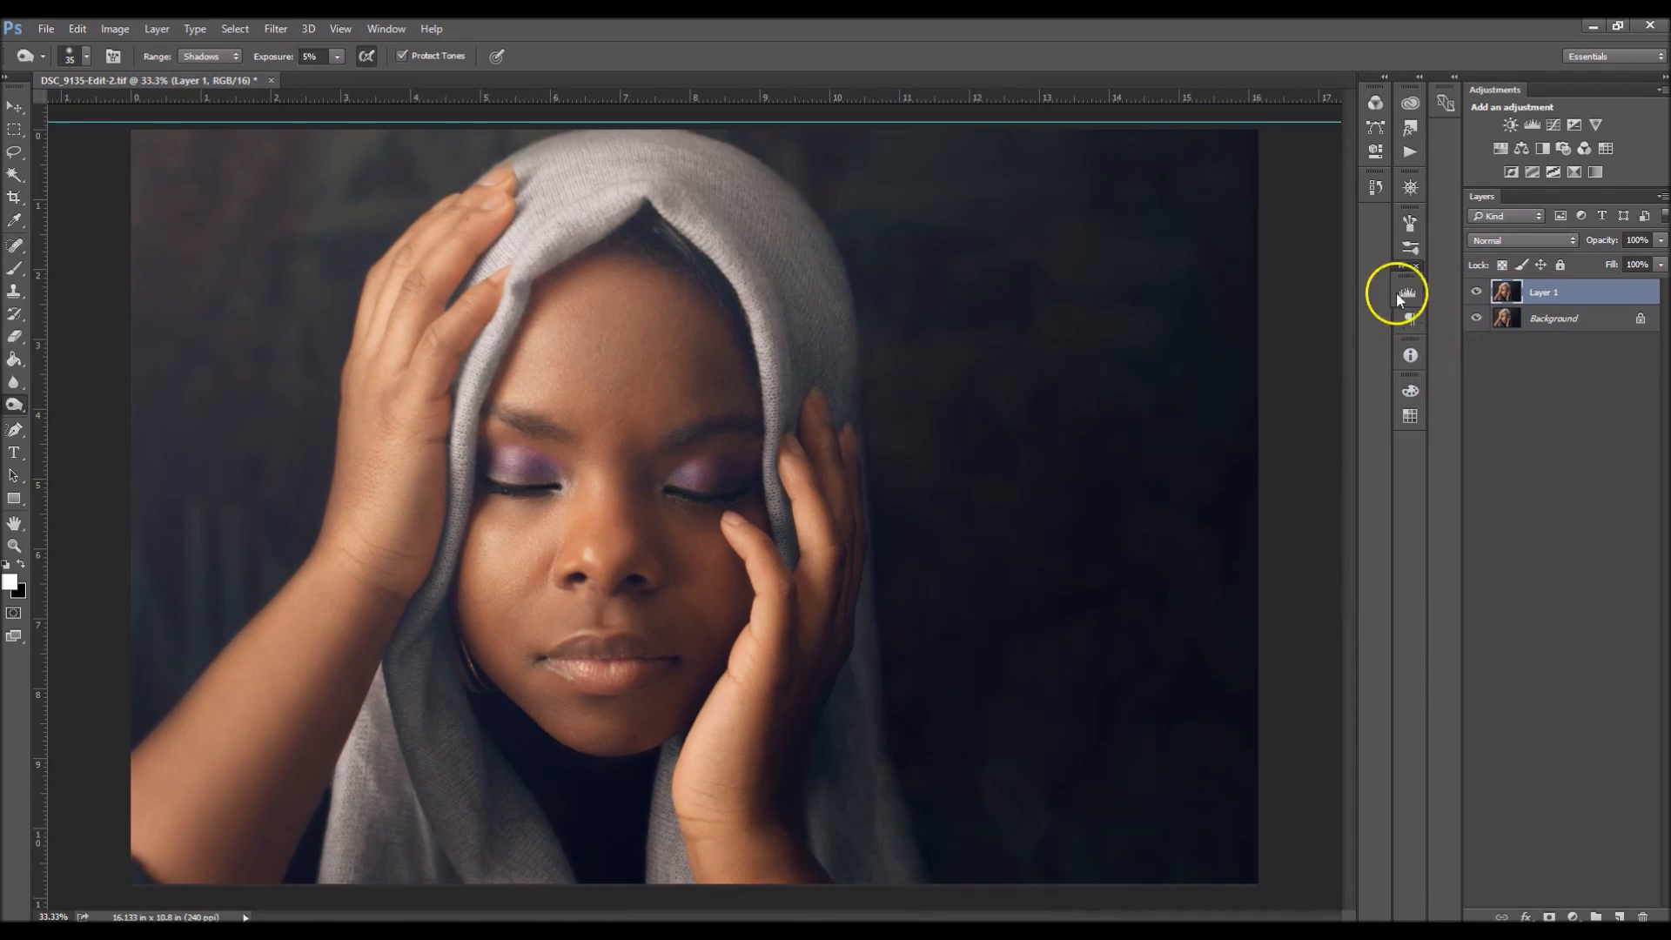
{"action": "left_click", "coordinate": [1476, 294]}
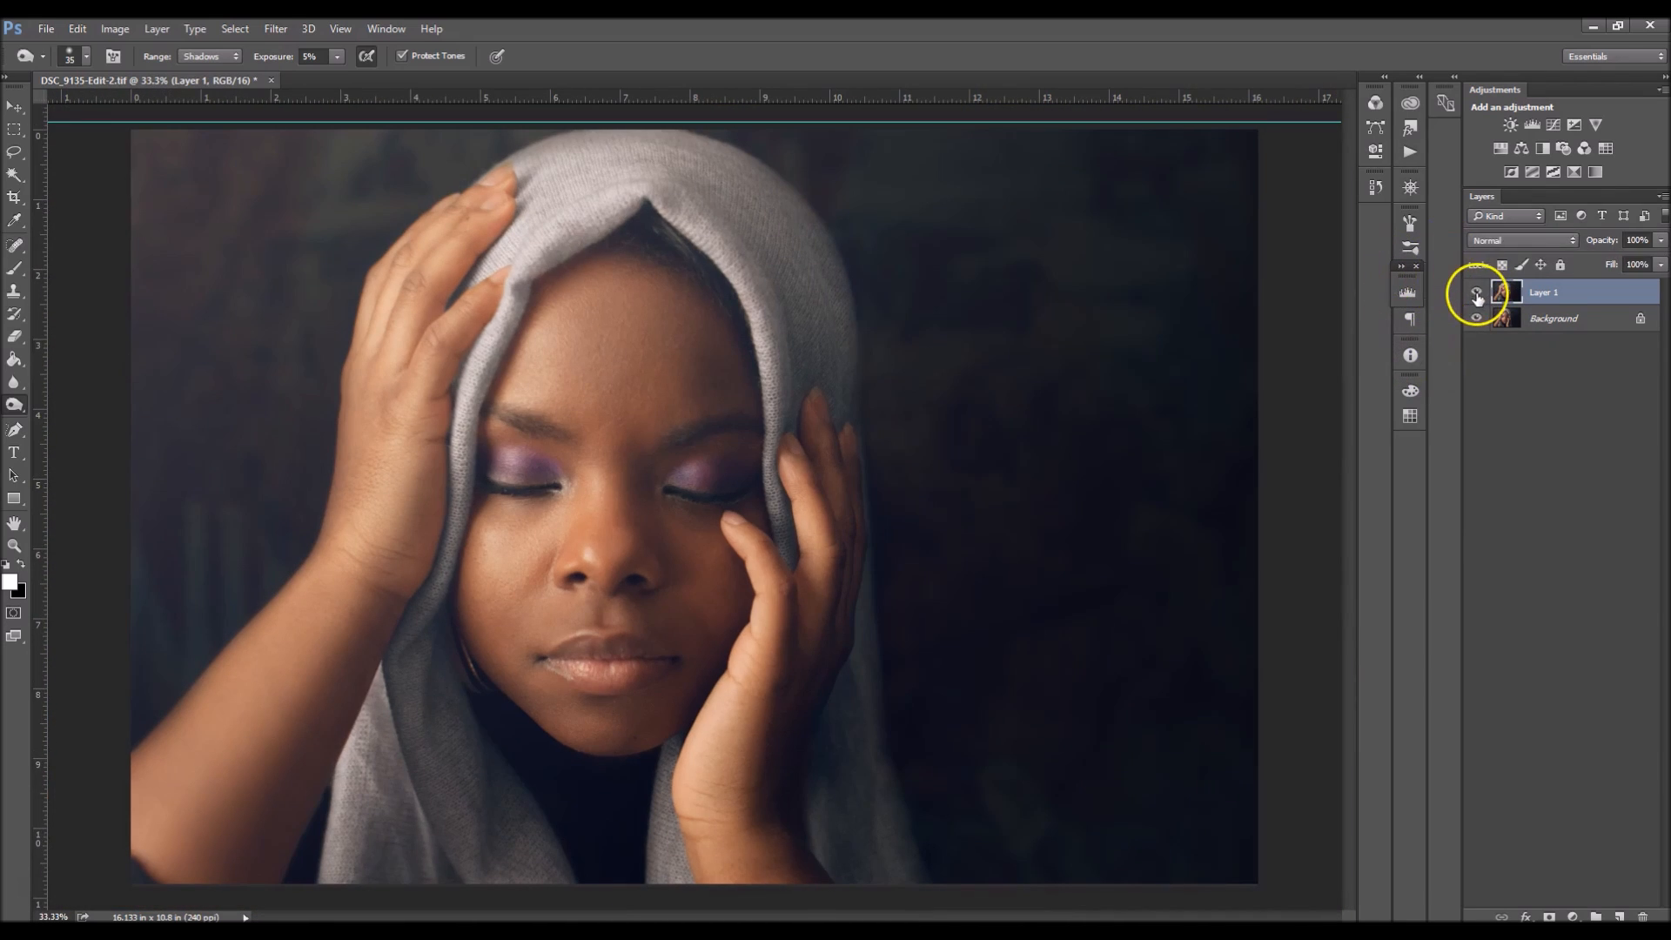
{"action": "left_click", "coordinate": [1634, 244]}
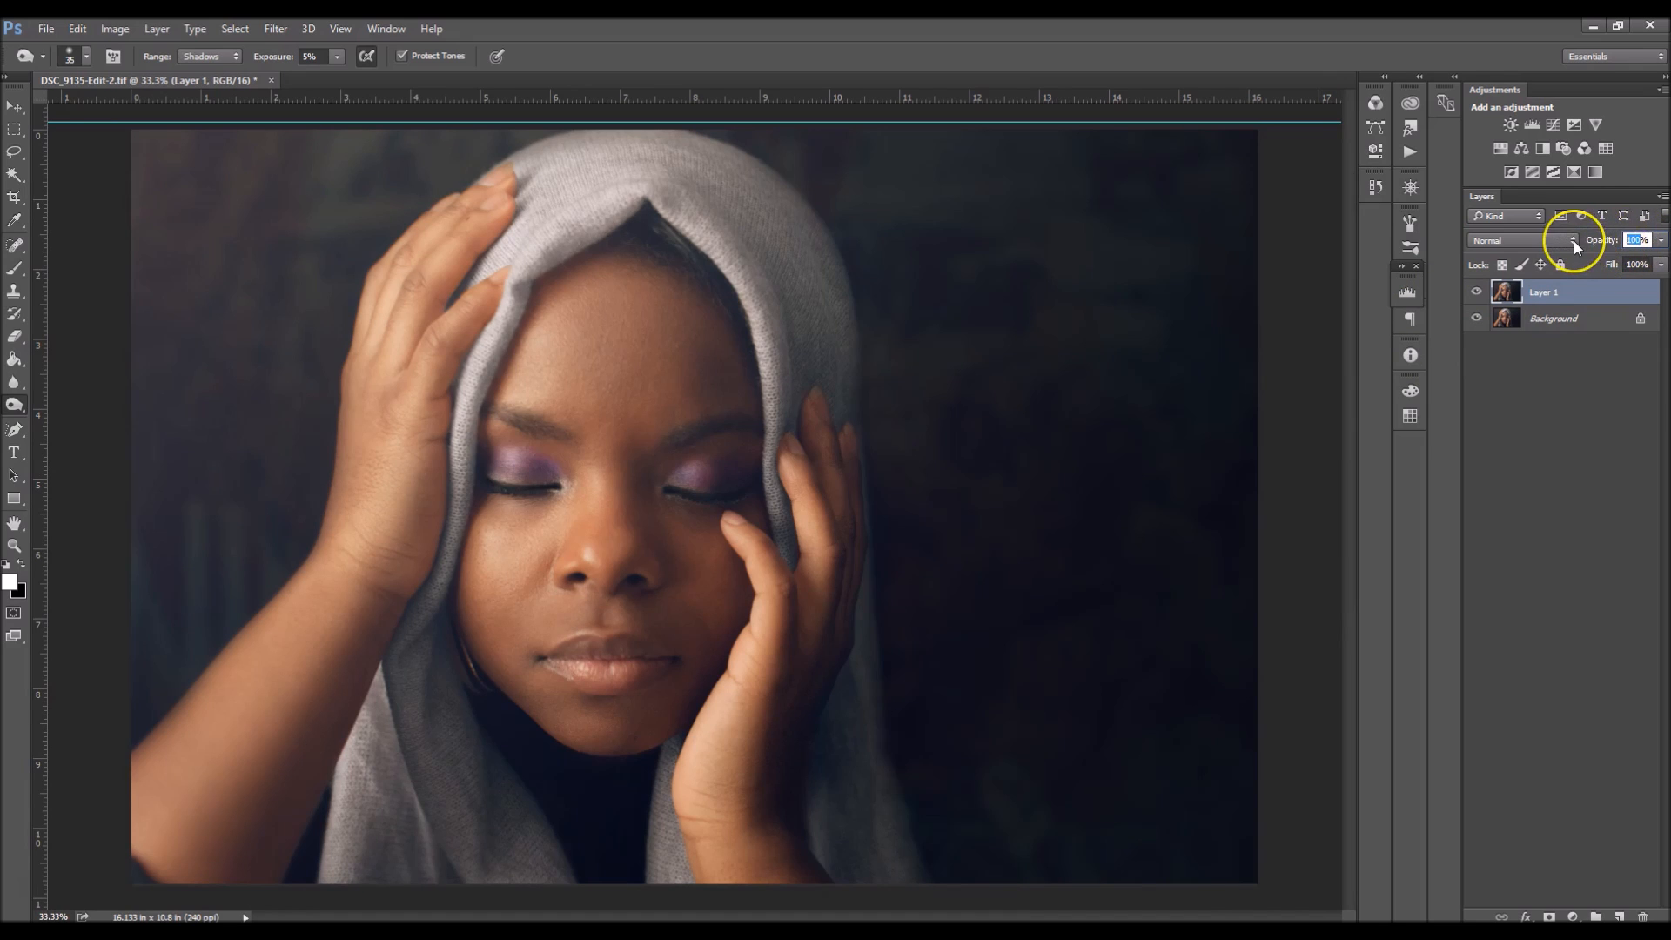
{"action": "type", "text": "75"}
{"action": "key", "text": "Return"}
Flatten the image and duplicate the Background to a new layer.
{"action": "right_click", "coordinate": [1519, 317]}
{"action": "left_click", "coordinate": [1548, 290]}
{"action": "right_click", "coordinate": [1548, 290]}
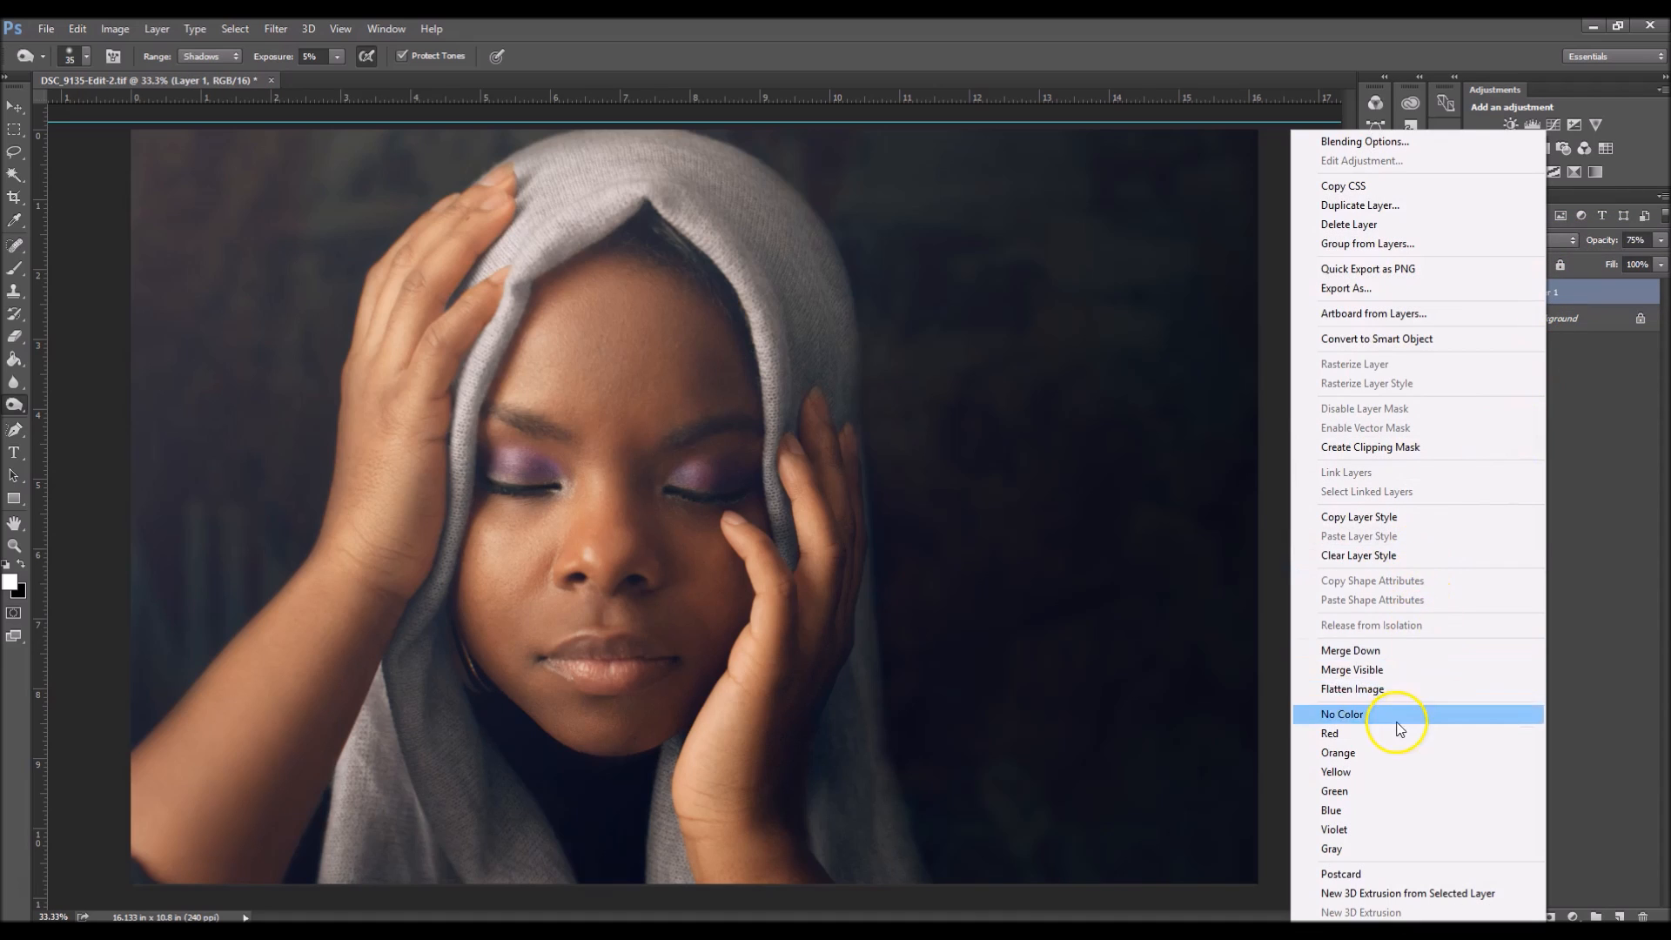
{"action": "left_click", "coordinate": [1397, 692]}
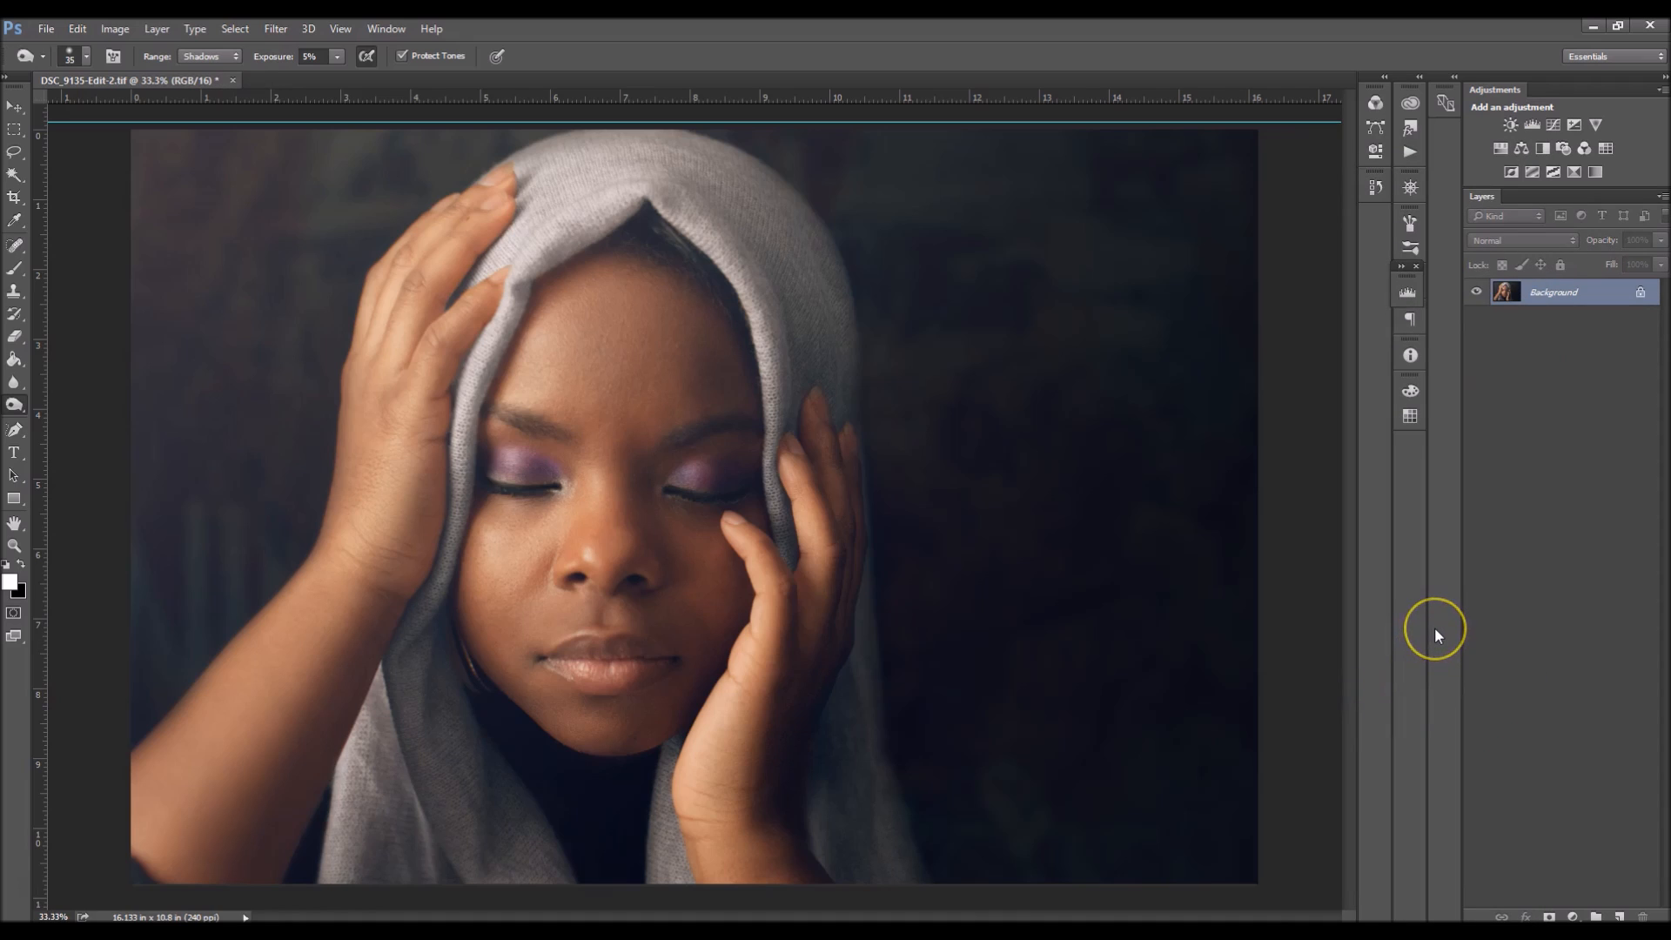
{"action": "key", "text": "ctrl+j"}
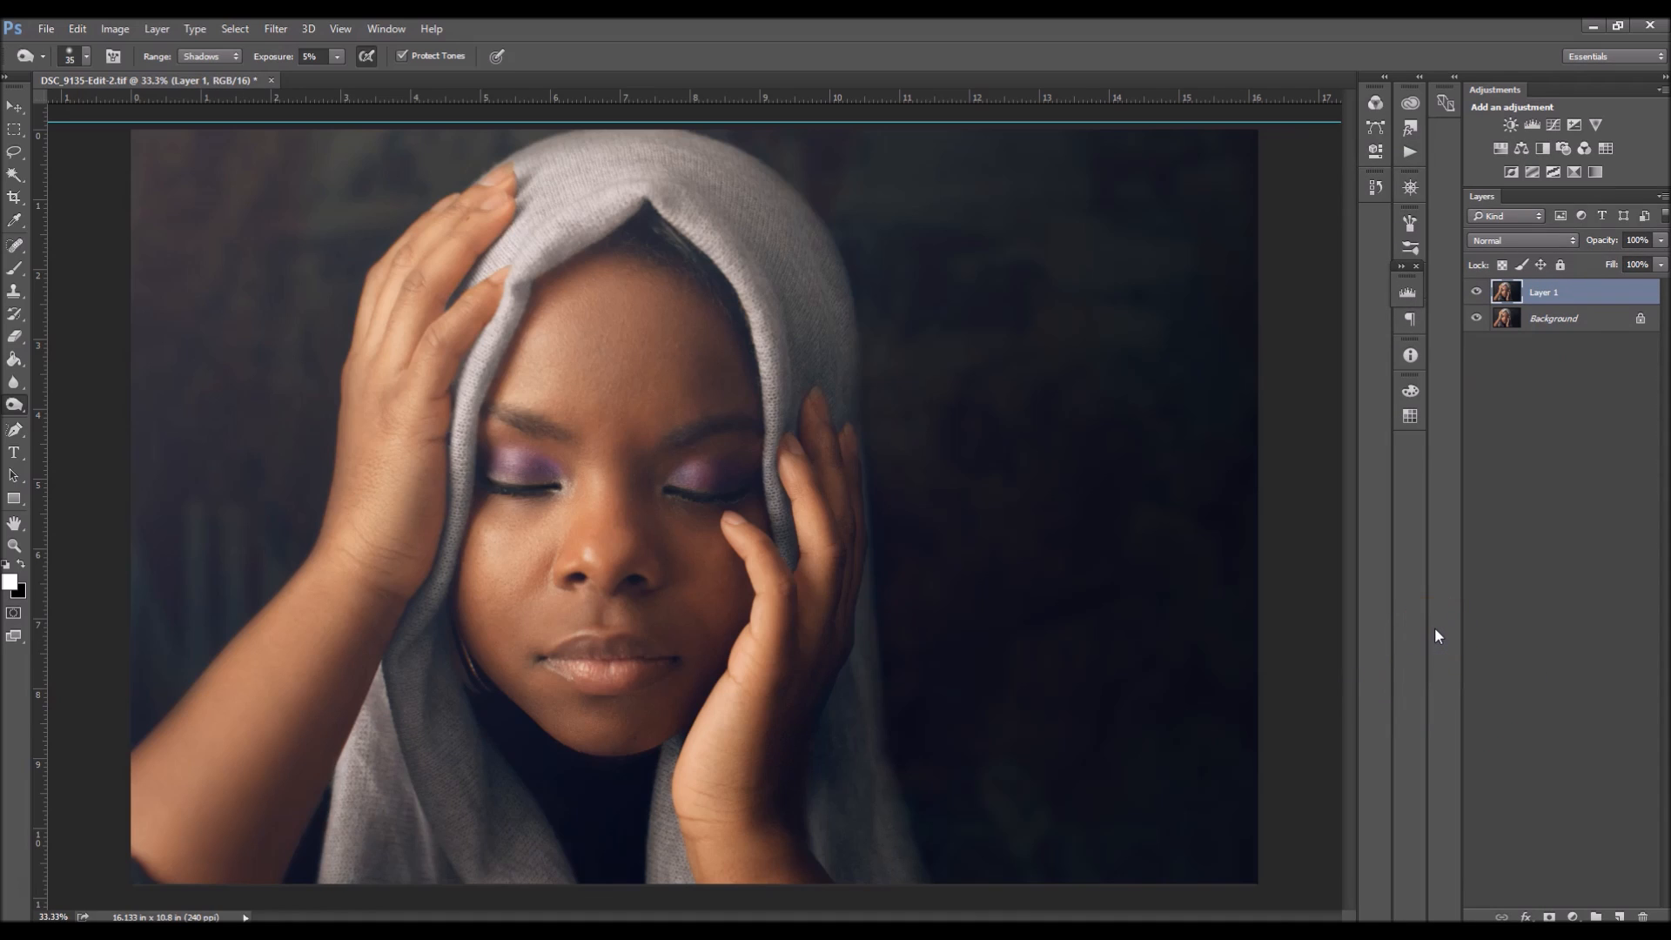
Sharpen the duplicated layer with Unsharp Mask at 38% amount, 4.6 px radius and threshold 5, previewing the eye, and return to the Burn tool.
{"action": "left_click", "coordinate": [275, 29]}
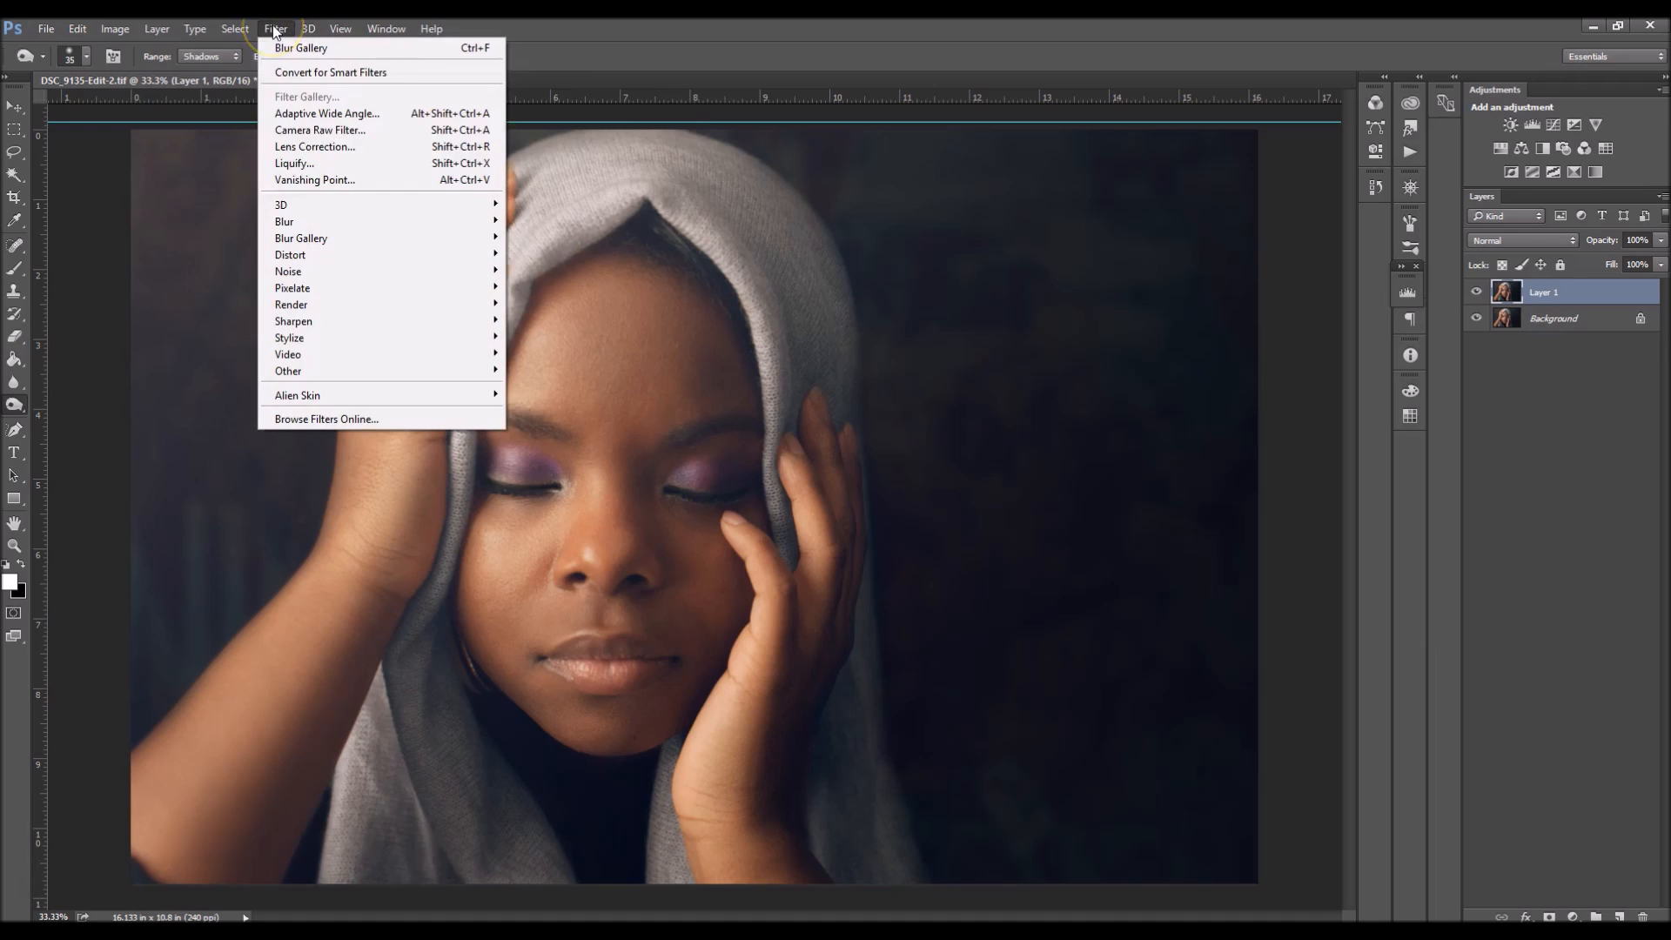
{"action": "mouse_move", "coordinate": [372, 318]}
{"action": "left_click", "coordinate": [559, 402]}
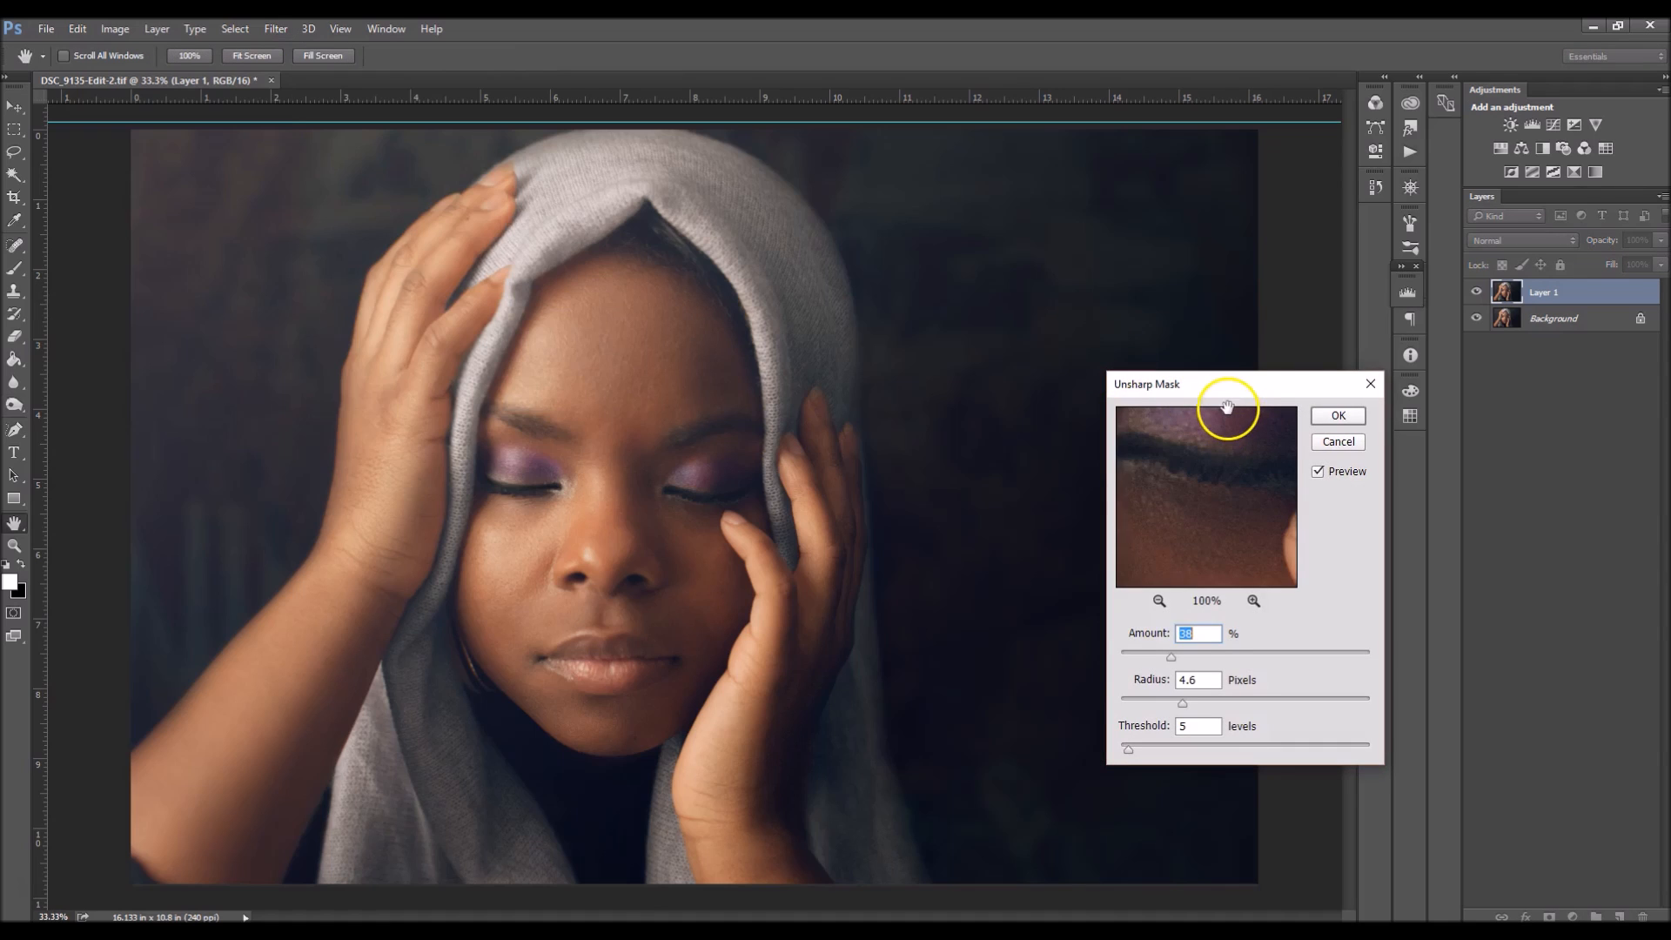
{"action": "left_click_drag", "start_coordinate": [1229, 403], "coordinate": [1143, 244]}
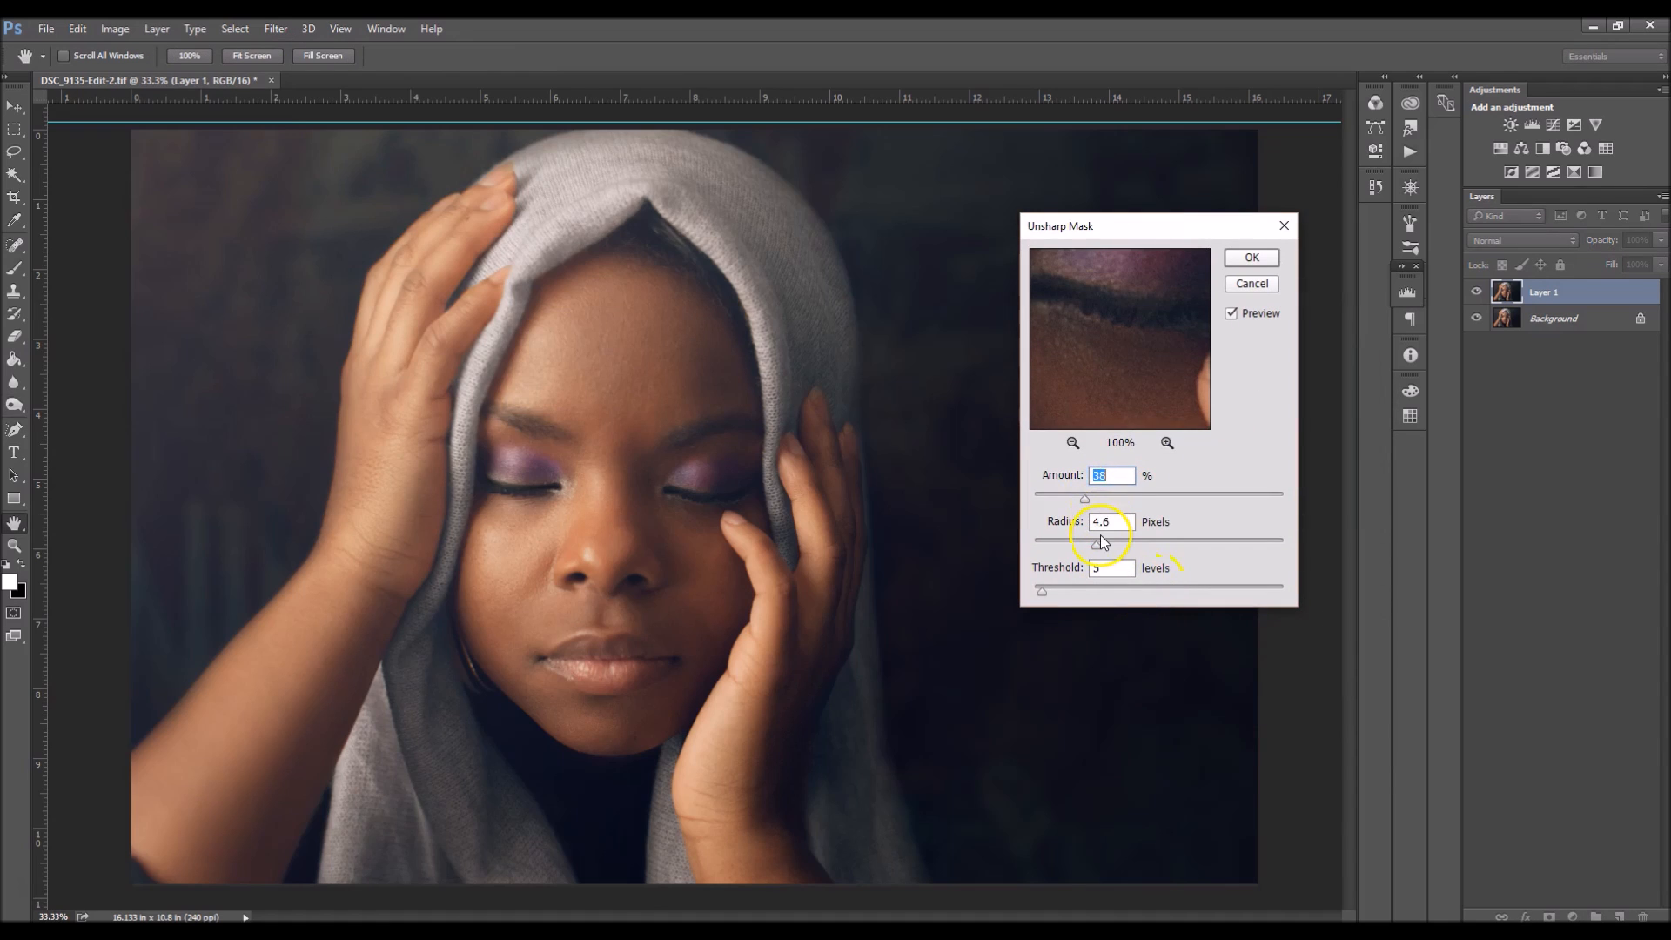
{"action": "left_click_drag", "start_coordinate": [1108, 325], "coordinate": [1177, 383]}
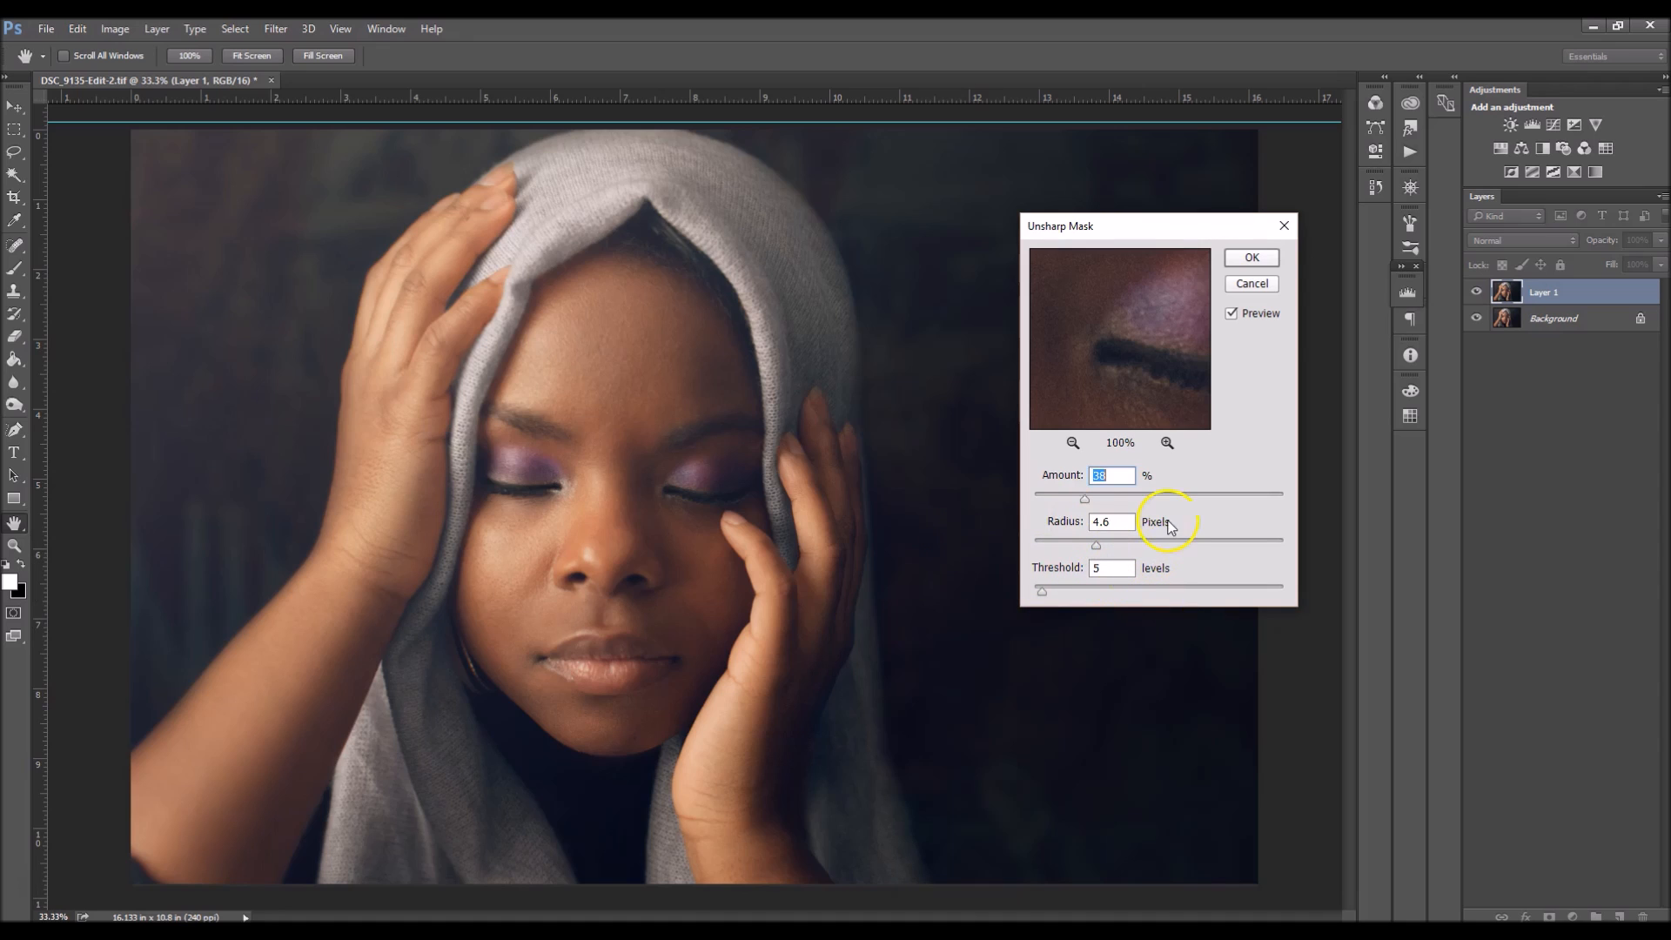
{"action": "left_click", "coordinate": [1250, 258]}
{"action": "key", "text": "o"}
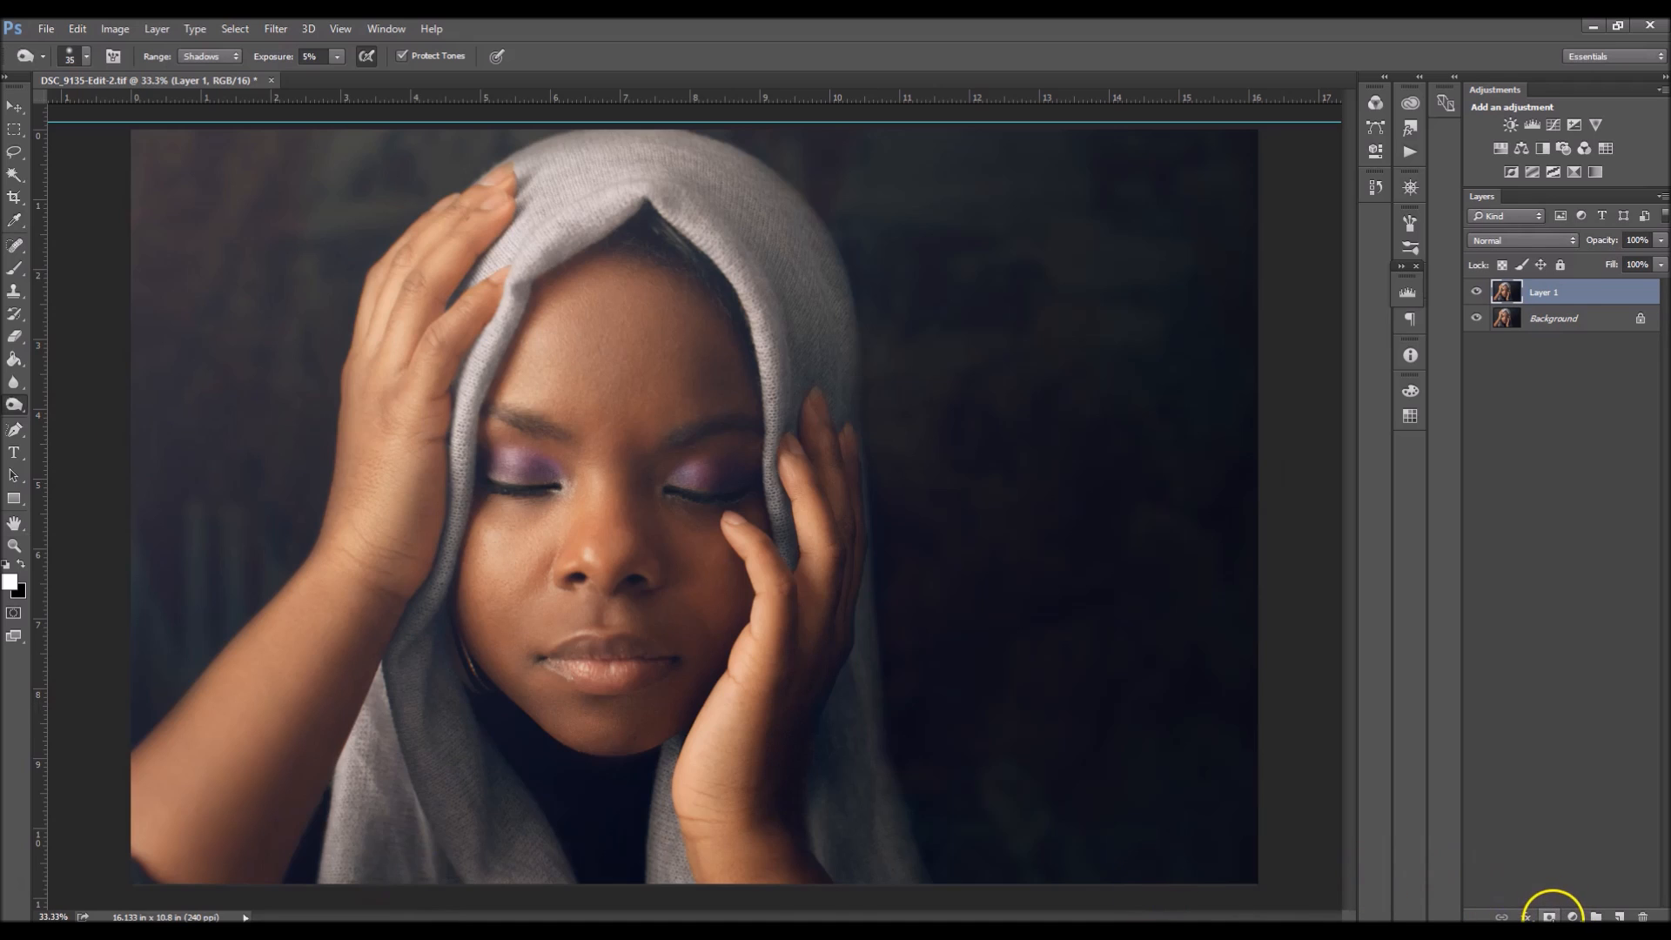
Hide the sharpened layer behind a black mask and set up a white Brush at 100% opacity.
{"action": "left_click", "coordinate": [1548, 916]}
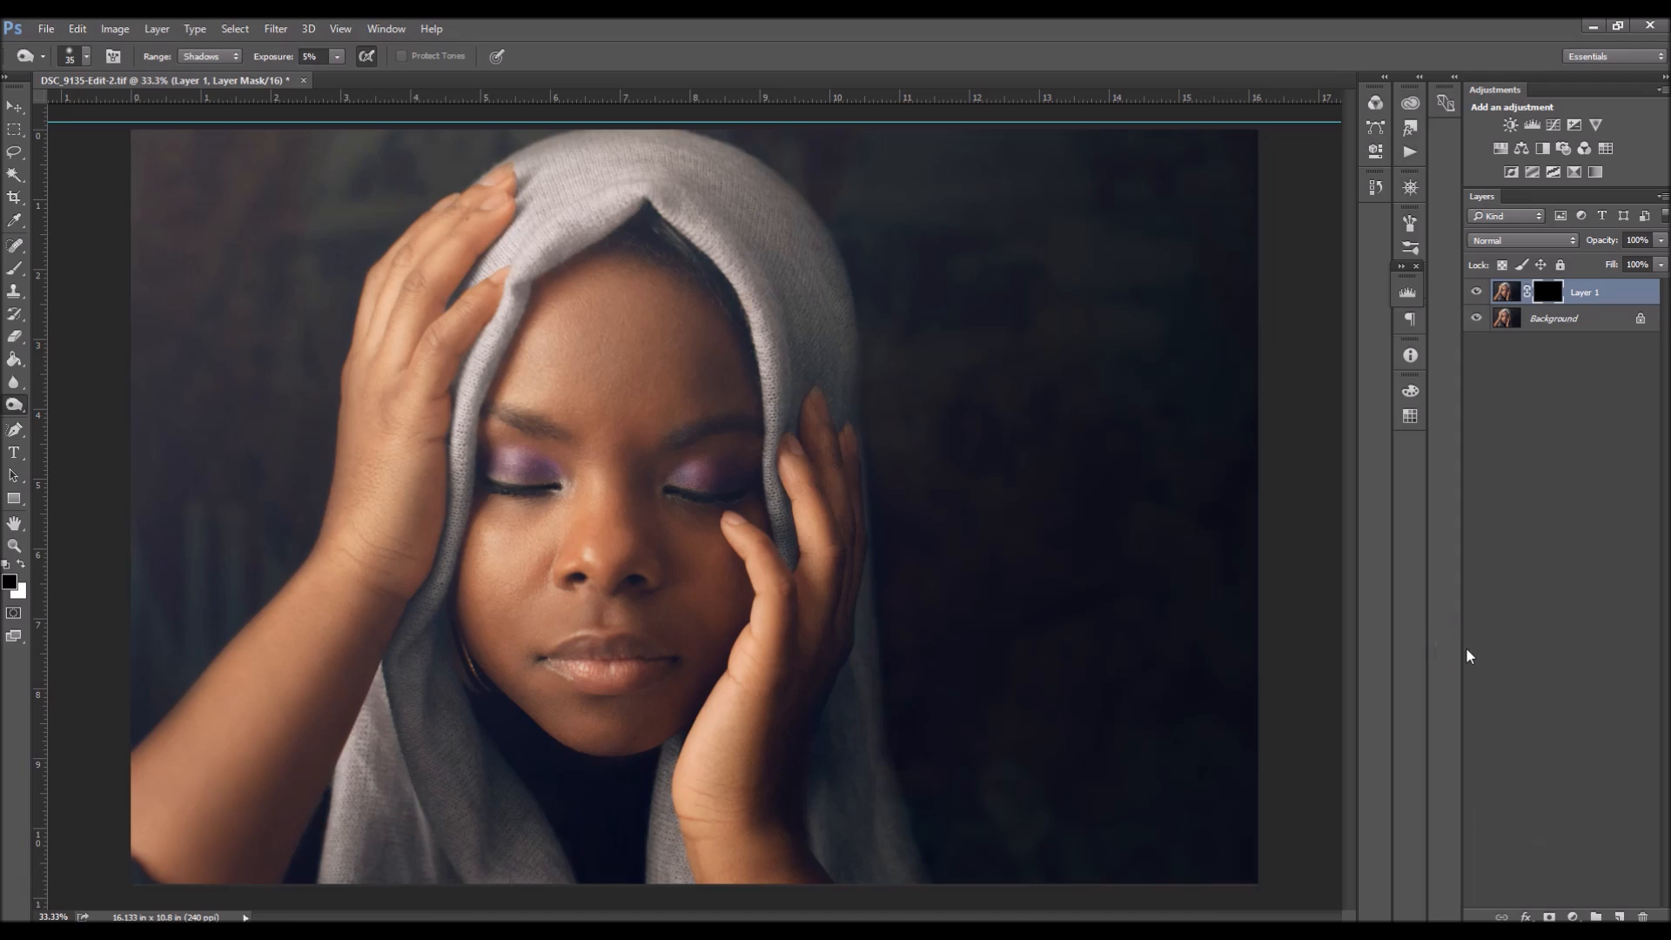
{"action": "key", "text": "ctrl+plus"}
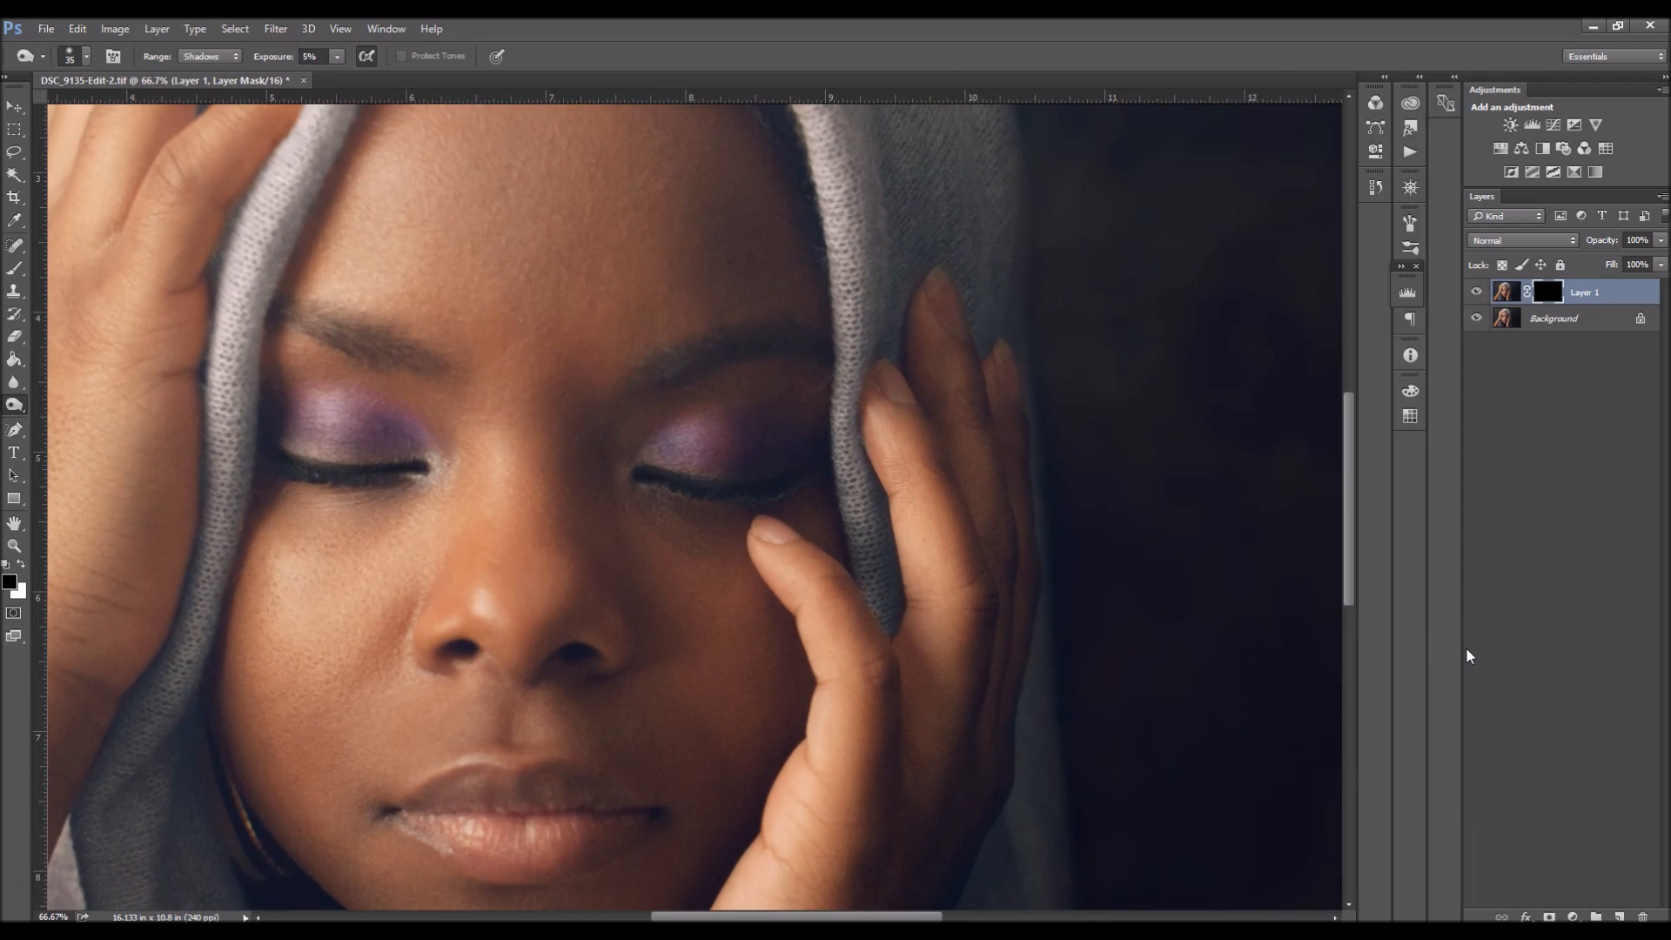
{"action": "key", "text": "b"}
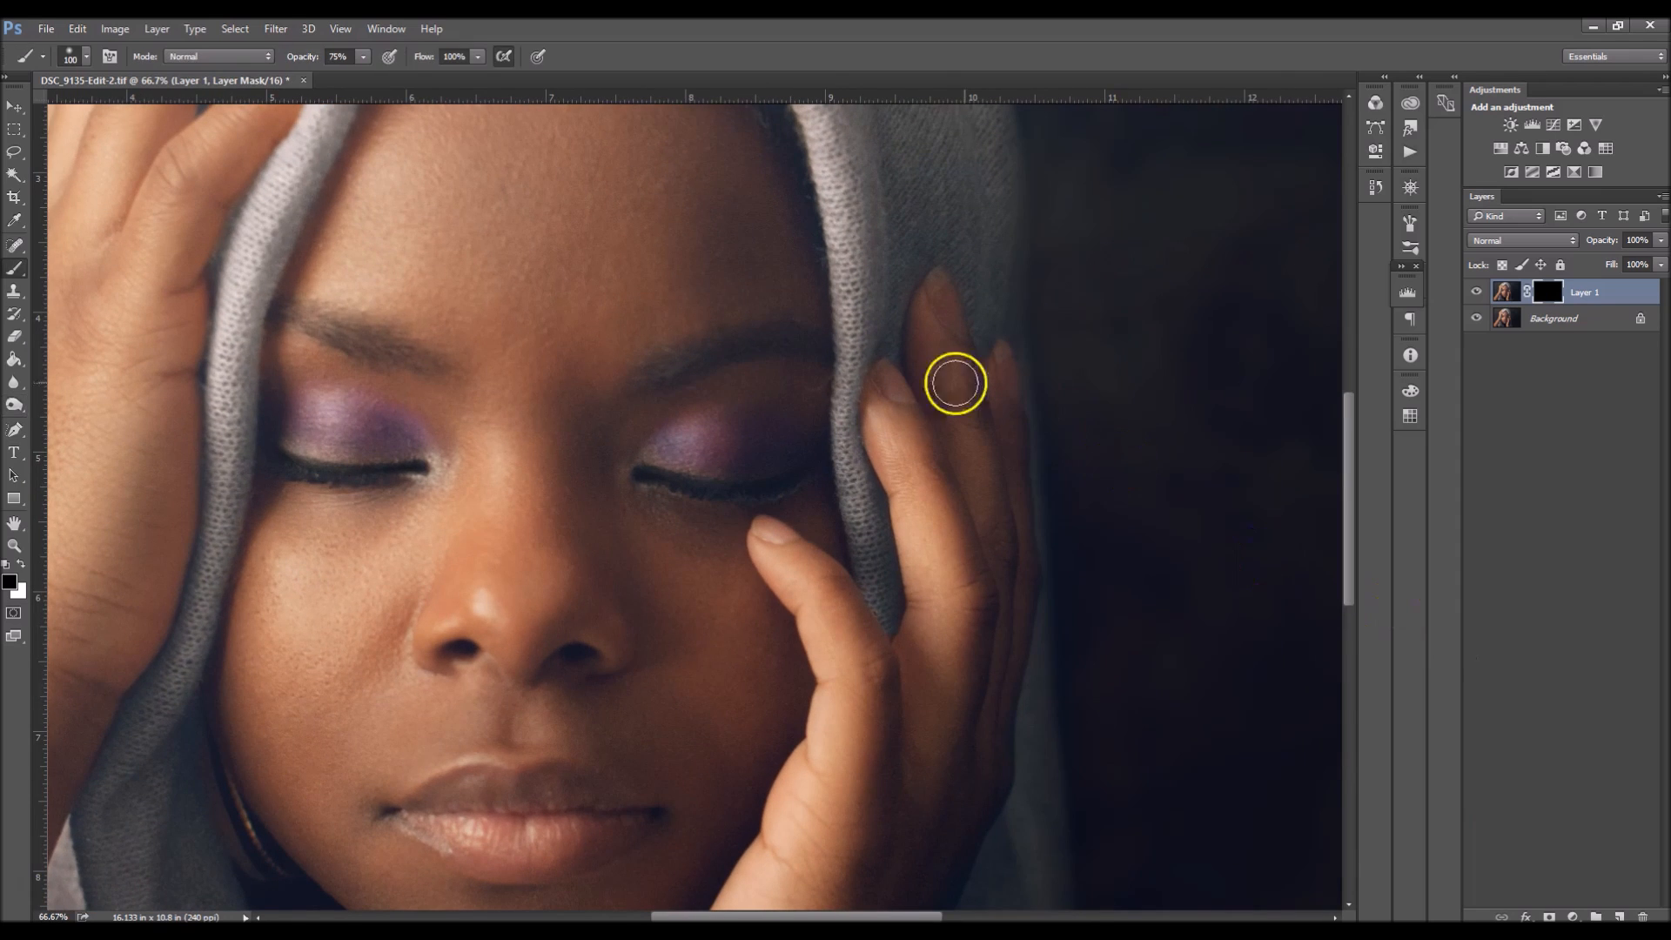
{"action": "left_click", "coordinate": [21, 564]}
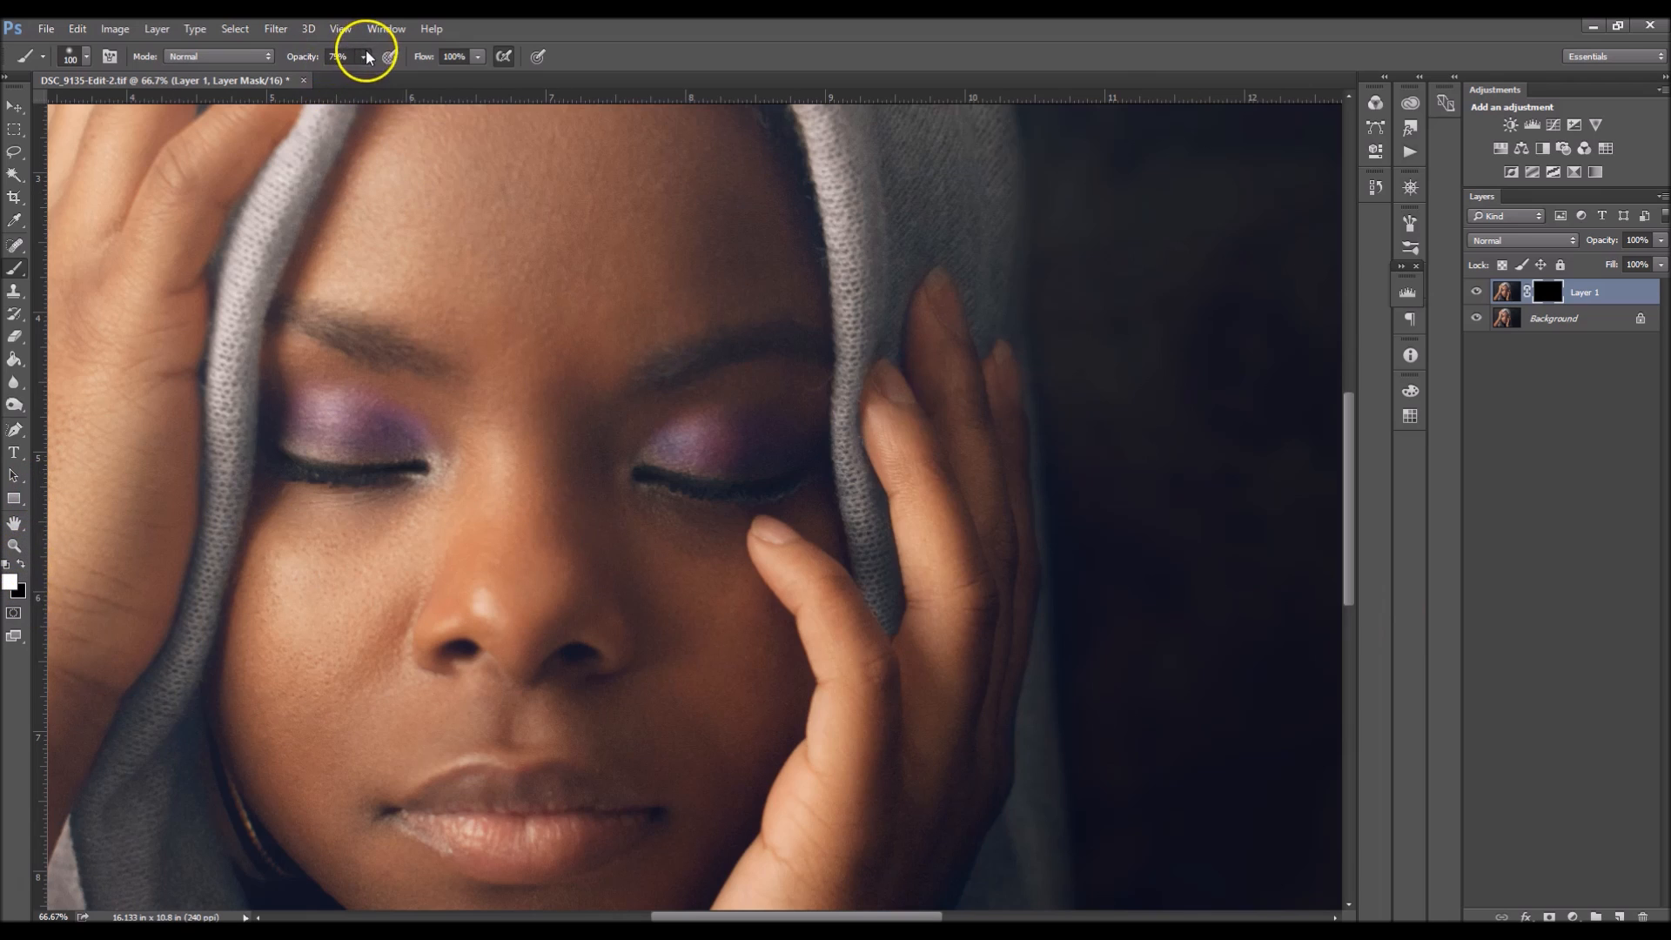
{"action": "left_click_drag", "start_coordinate": [362, 77], "coordinate": [429, 82]}
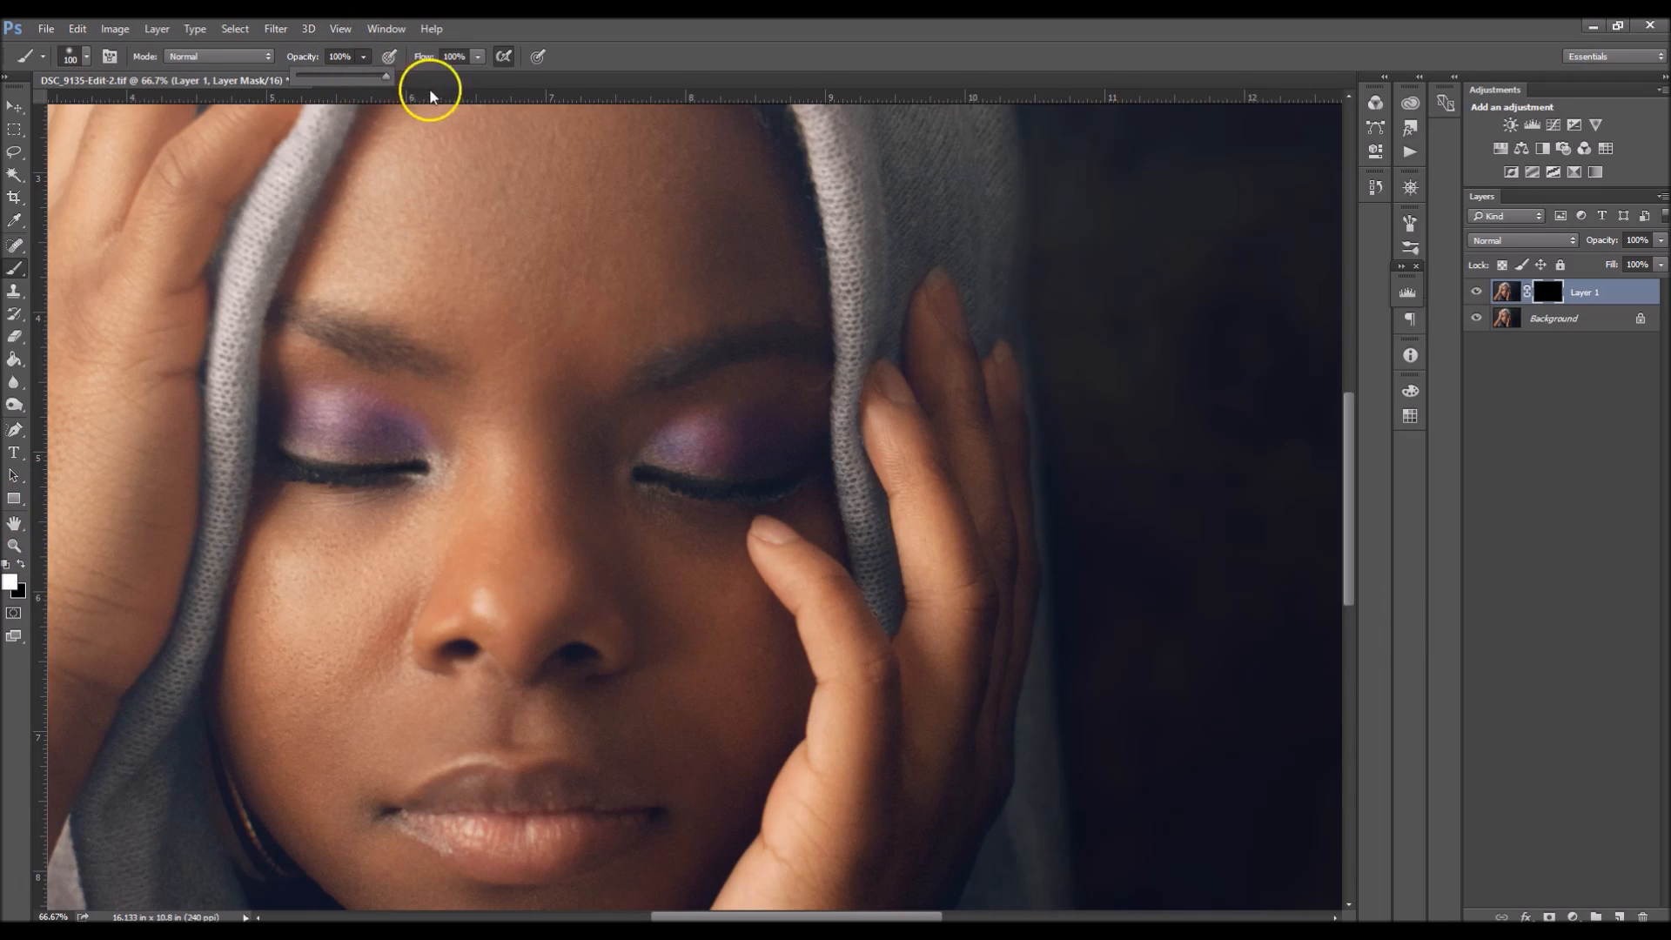
{"action": "left_click", "coordinate": [563, 119]}
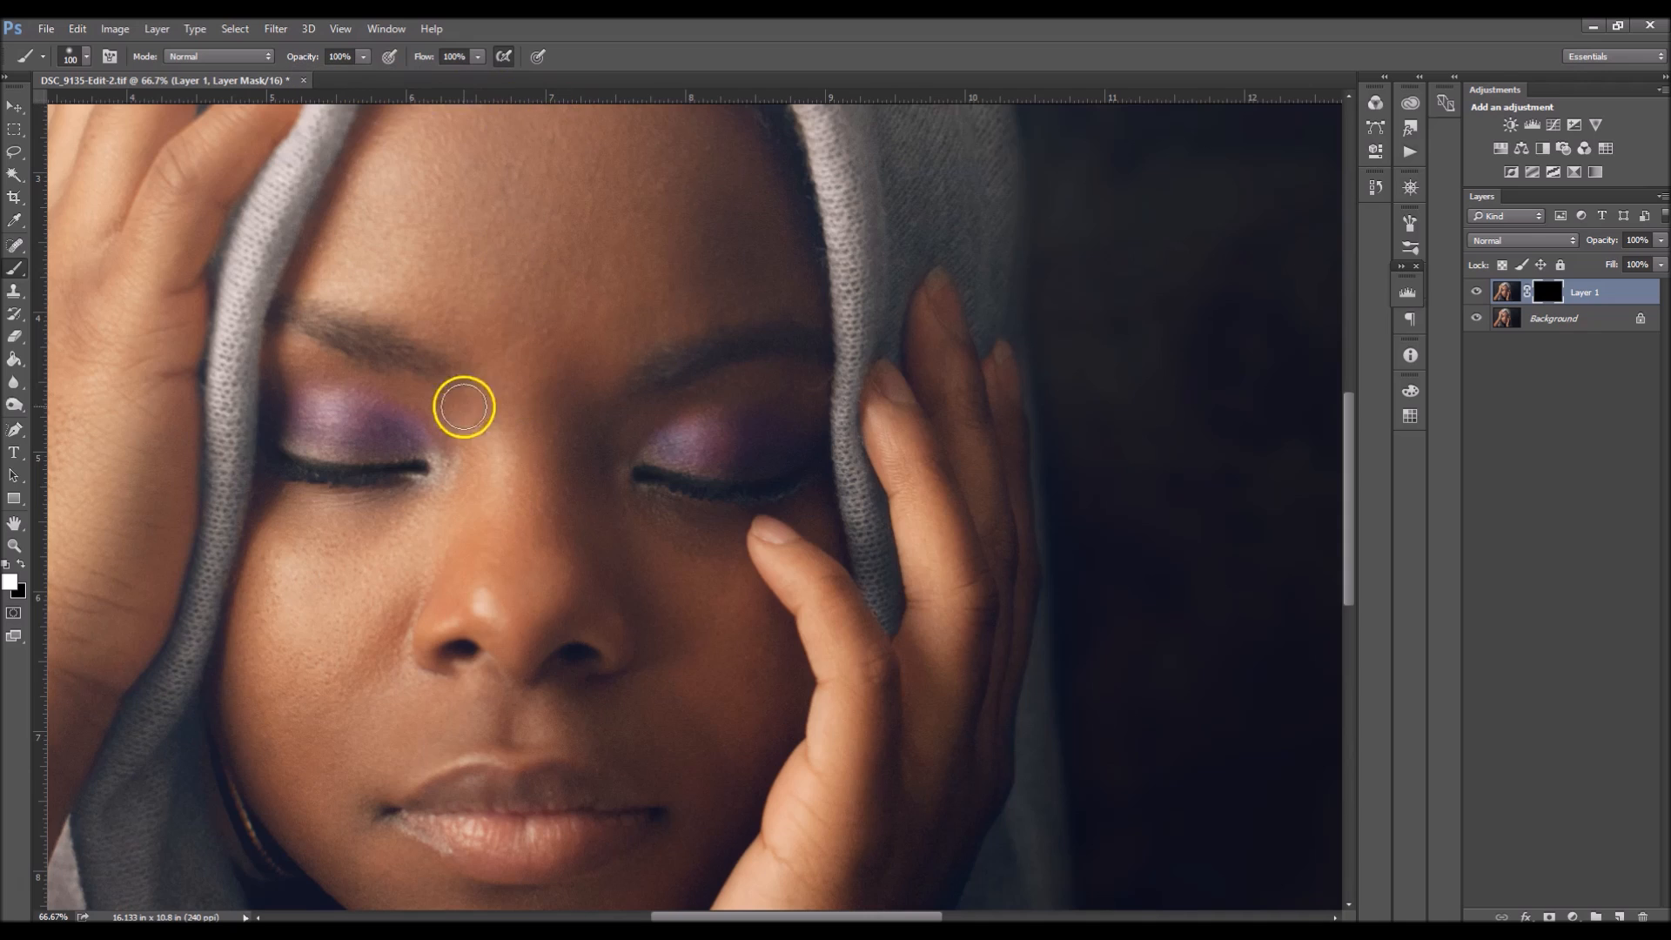
Reveal the sharpening along both closed eyes' lash lines by painting white on the layer mask with a 50 px brush.
{"action": "key", "text": "["}
{"action": "key", "text": "["}
{"action": "key", "text": "["}
{"action": "key", "text": "["}
{"action": "key", "text": "["}
{"action": "mouse_move", "coordinate": [356, 479]}
{"action": "left_mouse_down"}
{"action": "mouse_move", "coordinate": [396, 470]}
{"action": "mouse_move", "coordinate": [274, 466]}
{"action": "mouse_move", "coordinate": [431, 484]}
{"action": "left_mouse_up"}
{"action": "left_click_drag", "start_coordinate": [646, 473], "coordinate": [809, 472]}
{"action": "left_click_drag", "start_coordinate": [281, 466], "coordinate": [419, 474]}
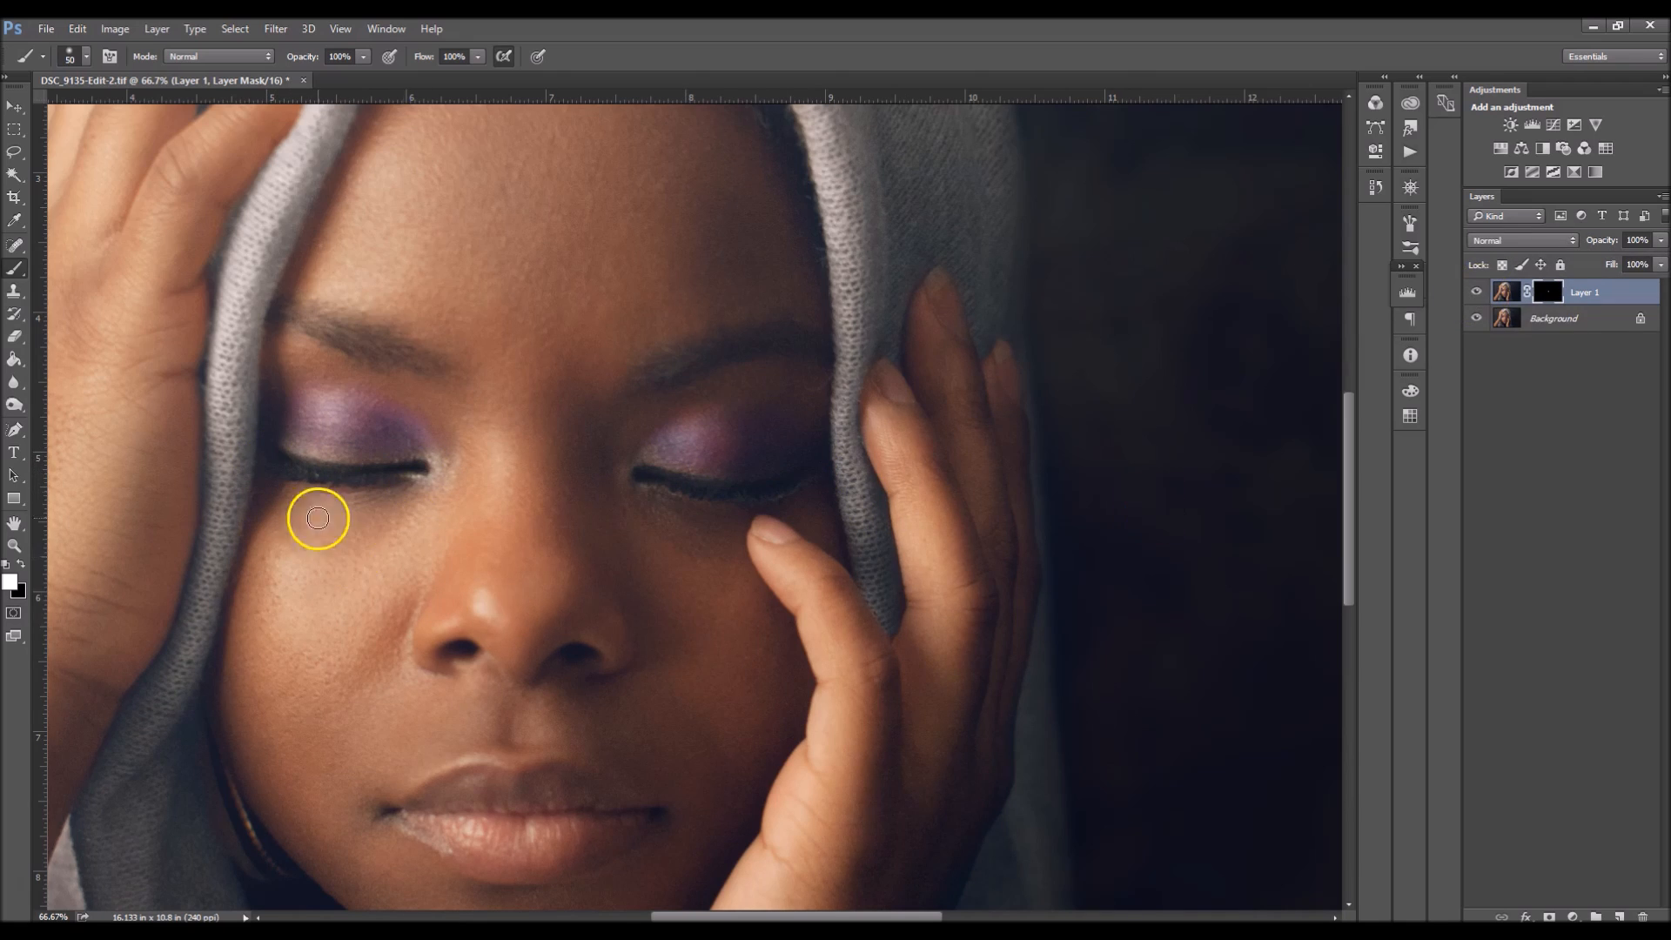
Compare the eyes and lips with and without the masked sharpening layer.
{"action": "left_click", "coordinate": [1477, 293]}
{"action": "left_click", "coordinate": [1479, 292]}
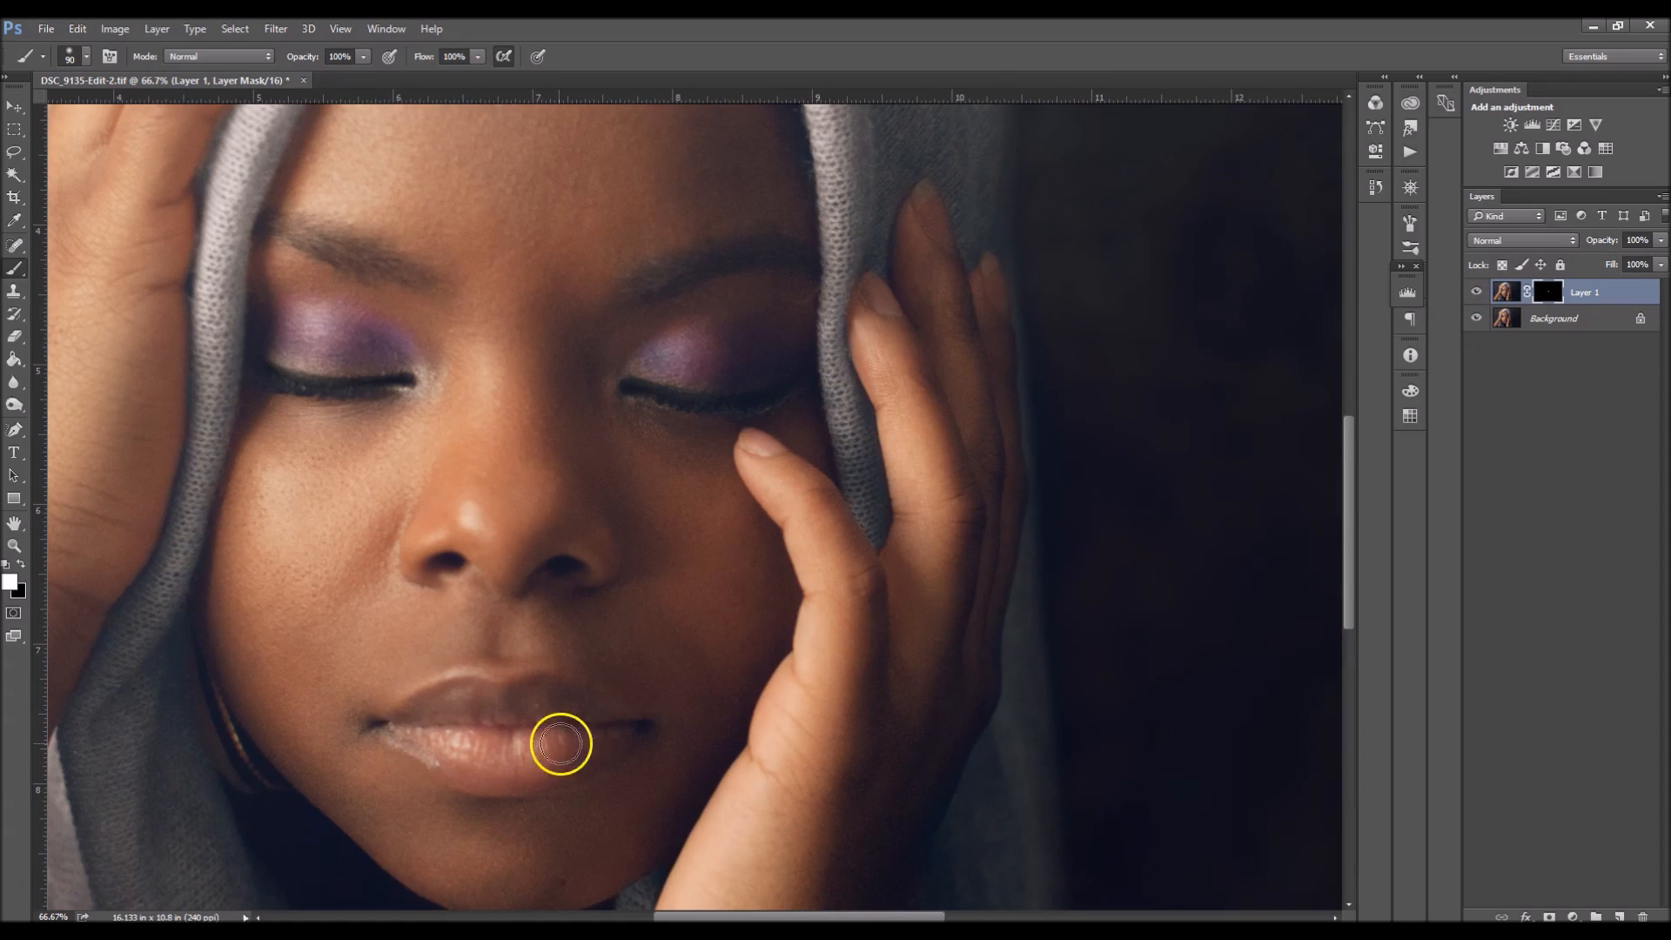
{"action": "left_click", "coordinate": [1476, 294]}
{"action": "left_click", "coordinate": [1477, 294]}
{"action": "left_click", "coordinate": [1477, 294]}
{"action": "left_click", "coordinate": [1476, 293]}
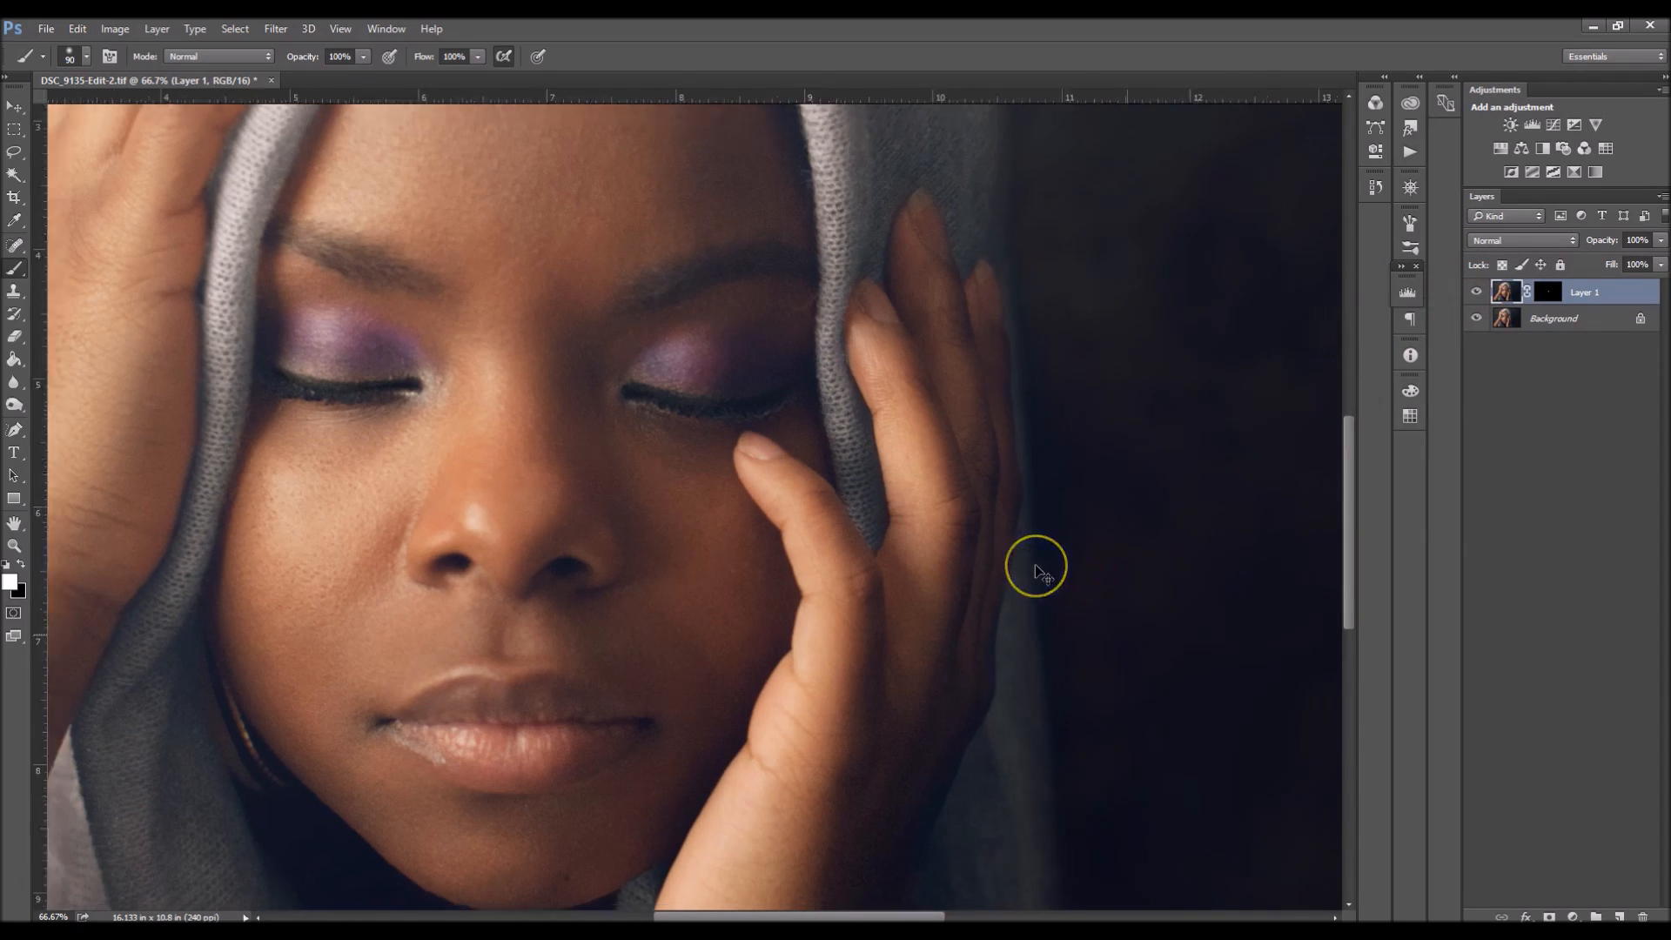
Reduce the sharpened layer's opacity and flatten the image into the Background.
{"action": "key", "text": "ctrl+minus"}
{"action": "key", "text": "ctrl+minus"}
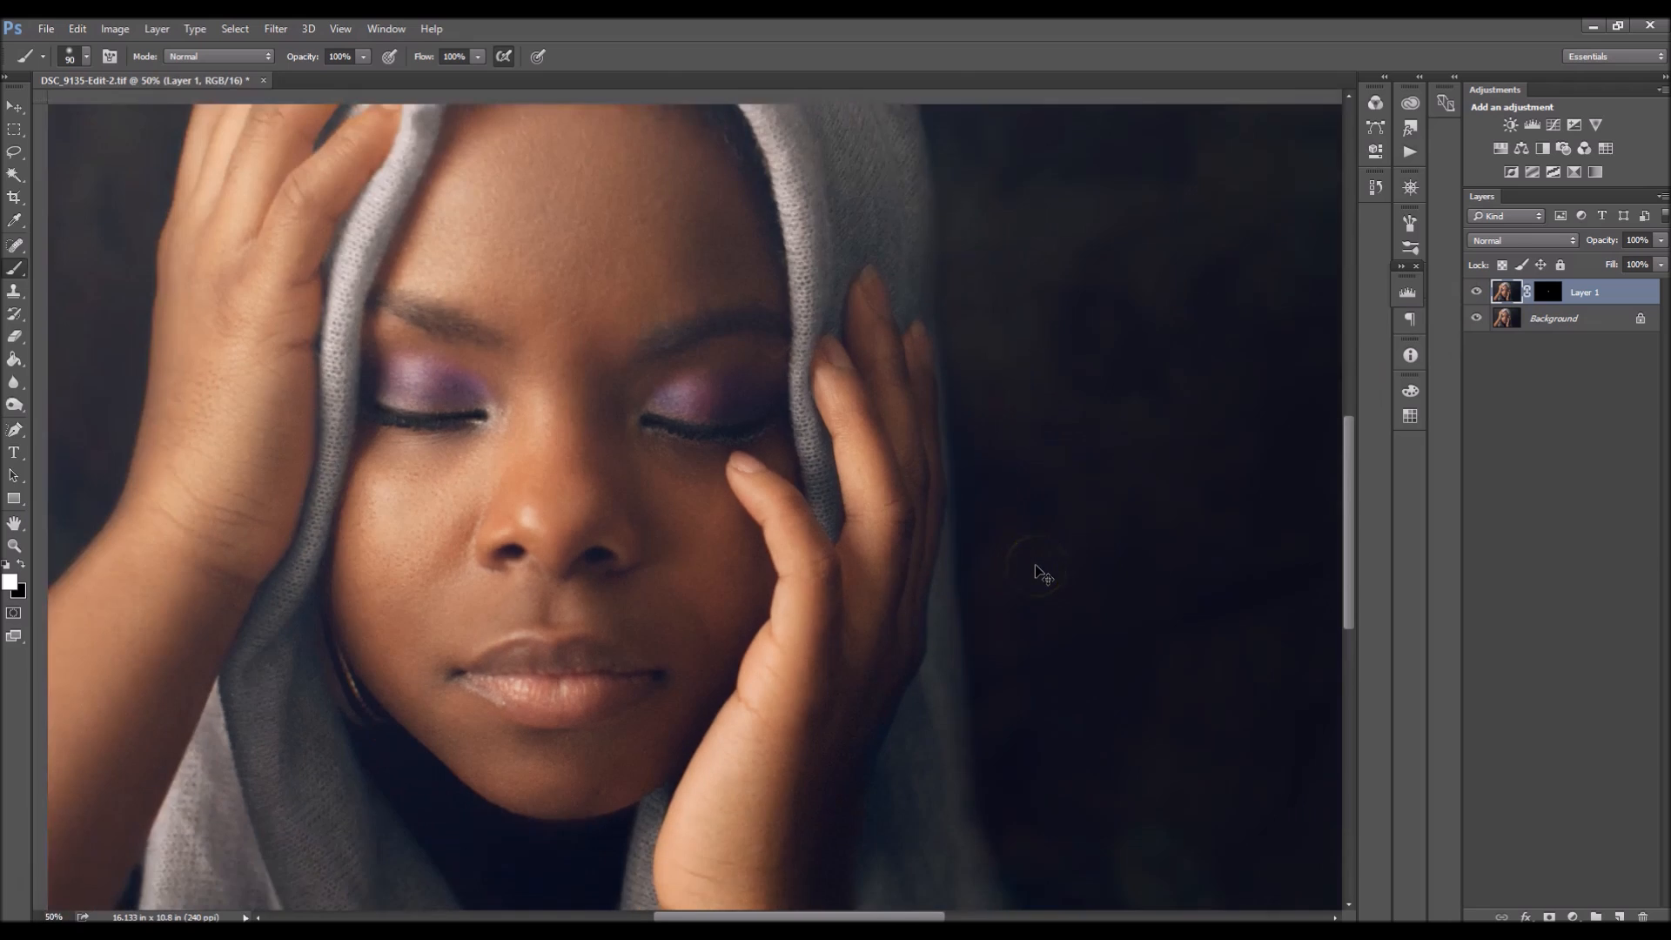
{"action": "left_click", "coordinate": [1611, 241]}
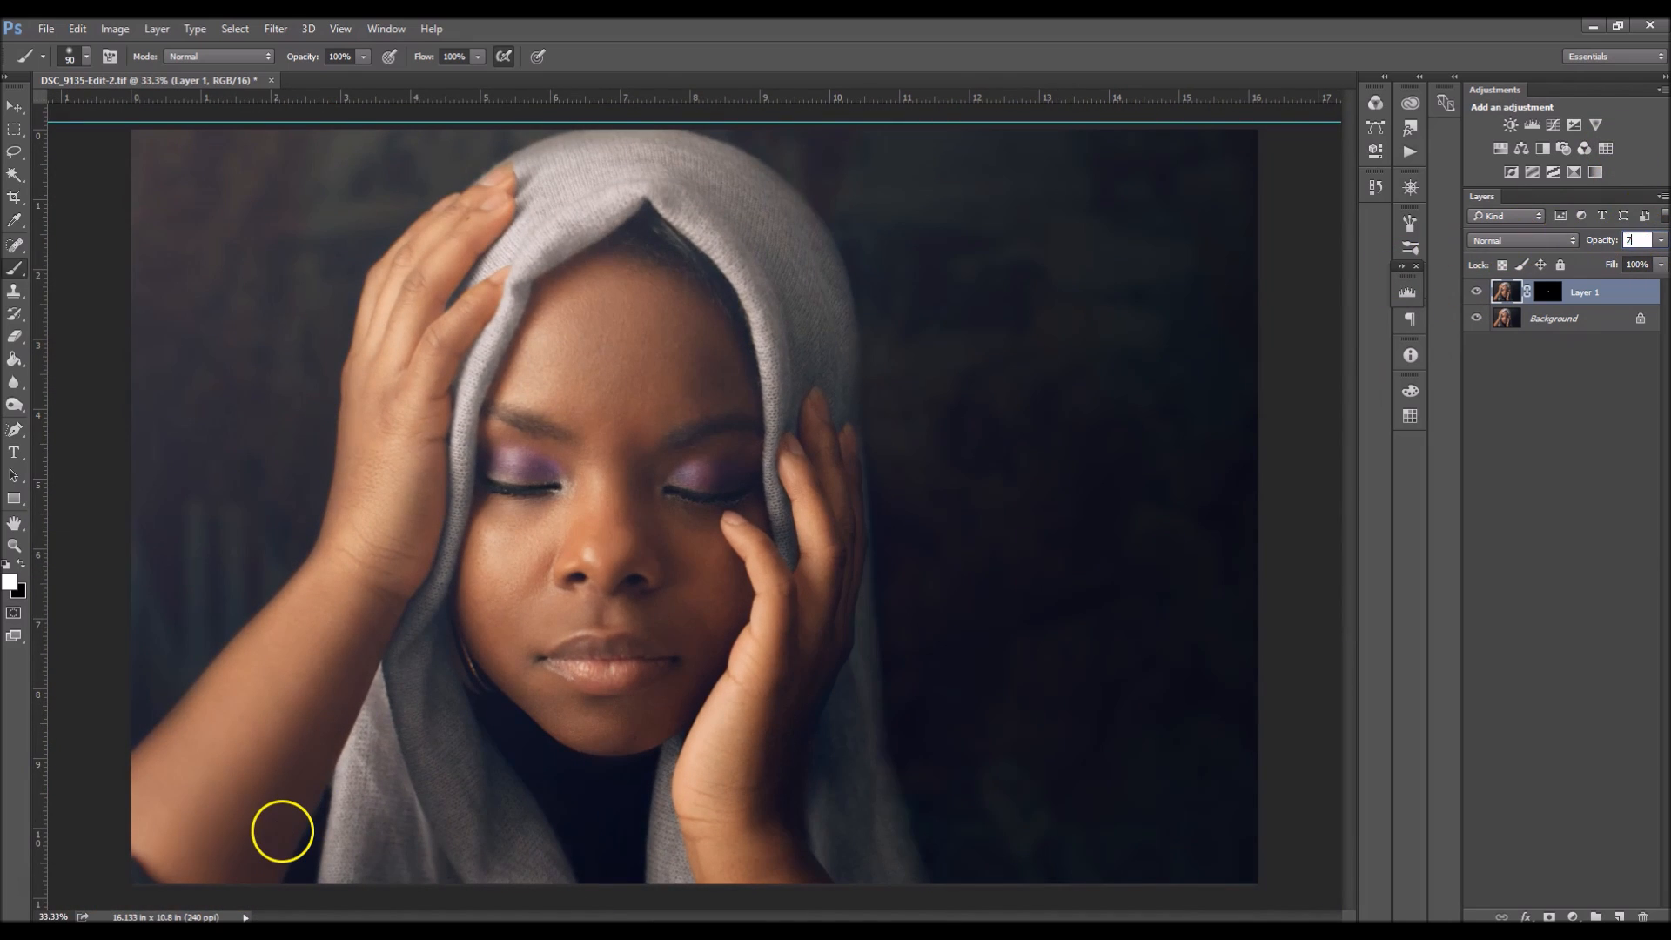
{"action": "right_click", "coordinate": [1532, 323]}
{"action": "left_click", "coordinate": [1543, 510]}
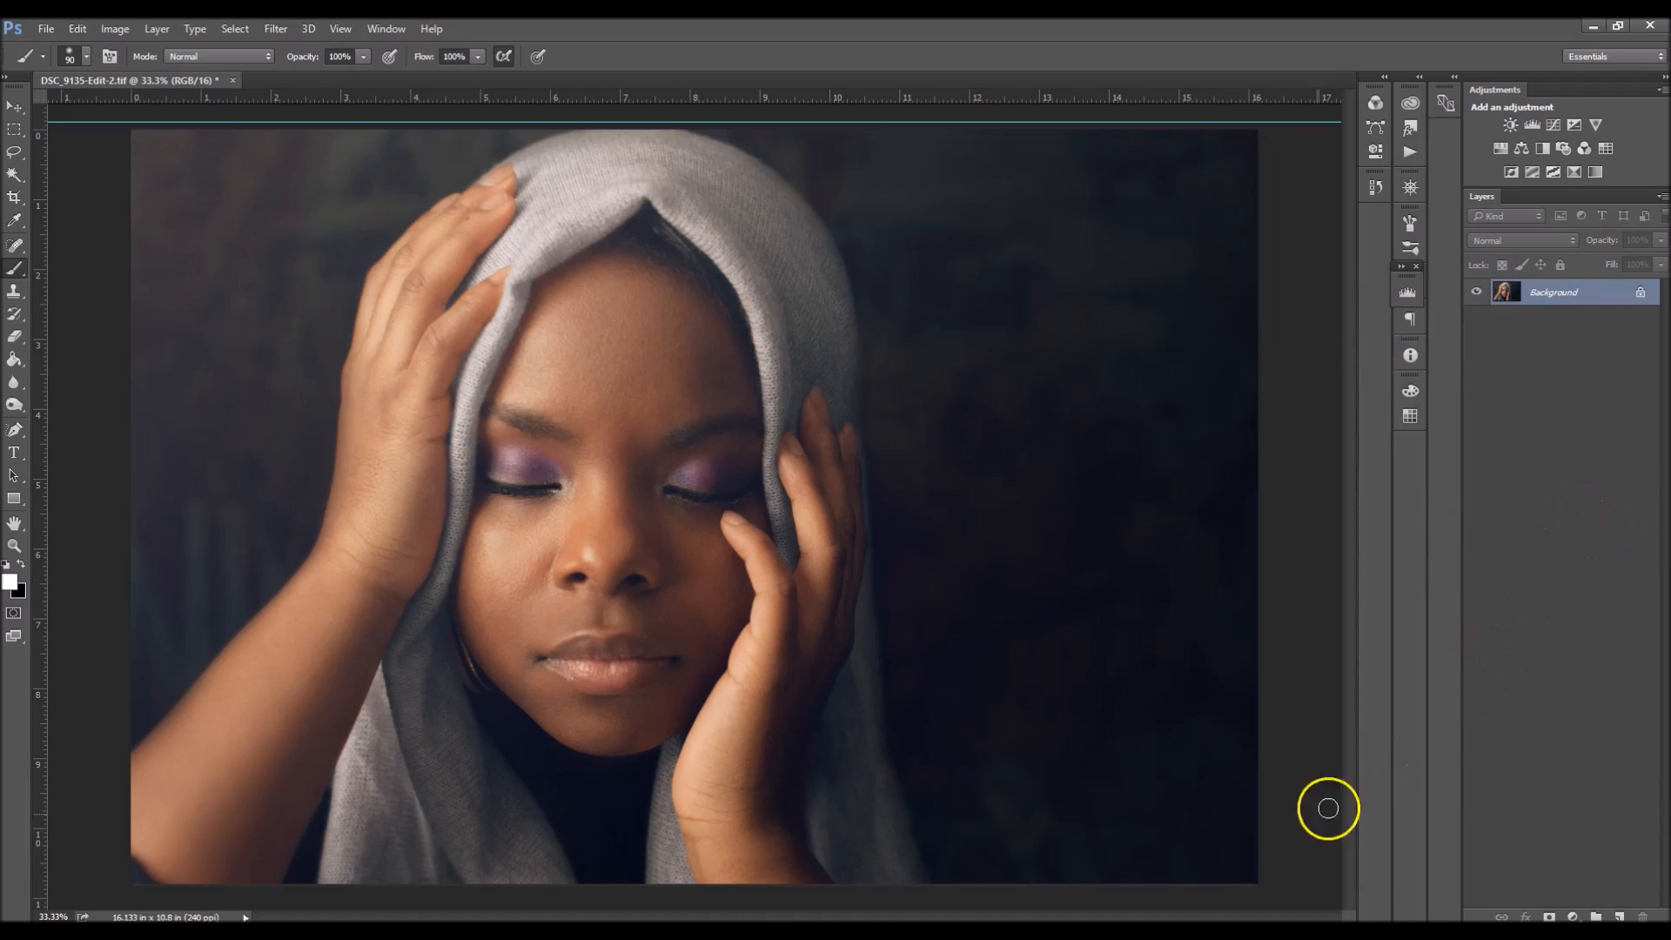